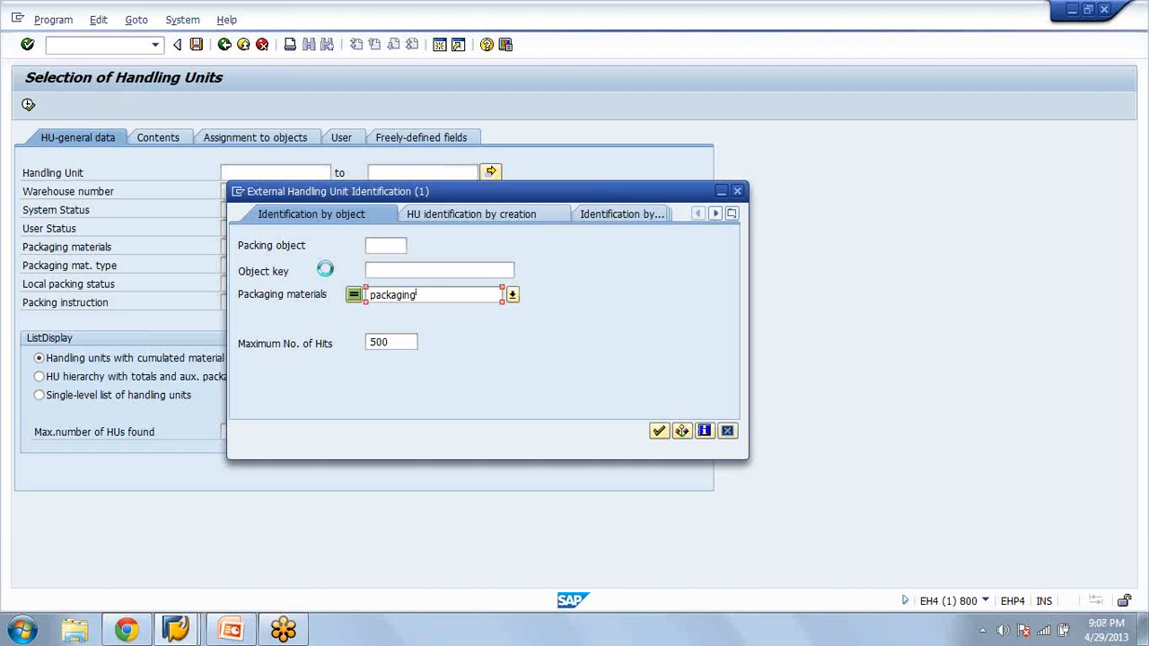
Find handling units by the packaging material "packaging", list the first one in the HU monitor, and mark it for changing
key(Return)
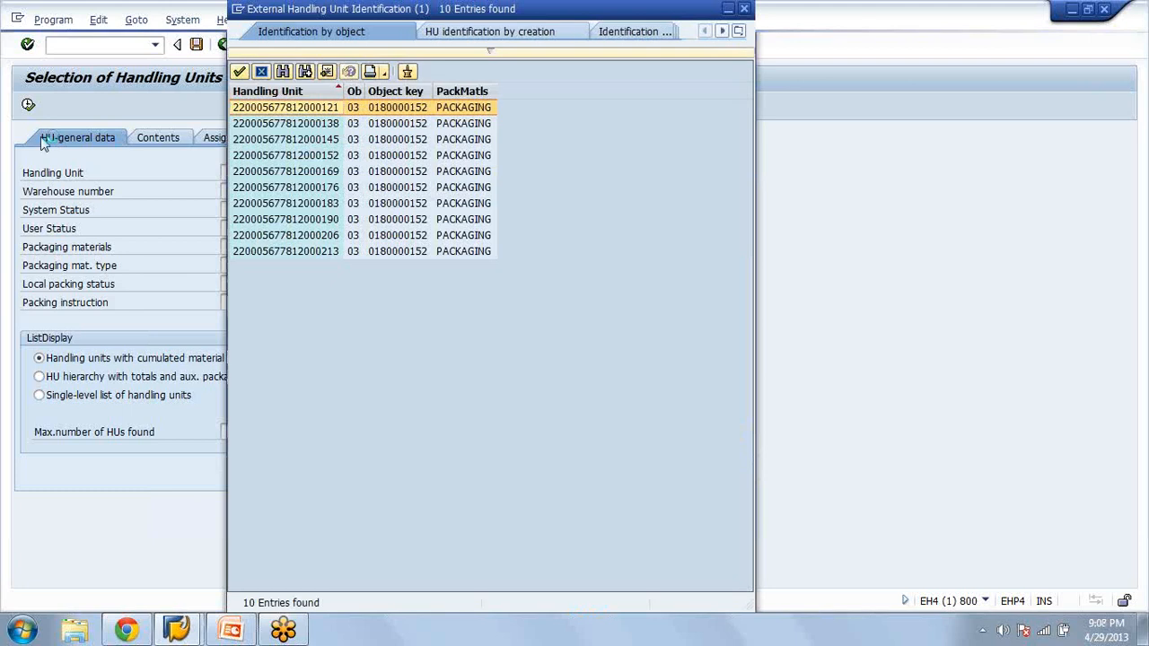
key(Return)
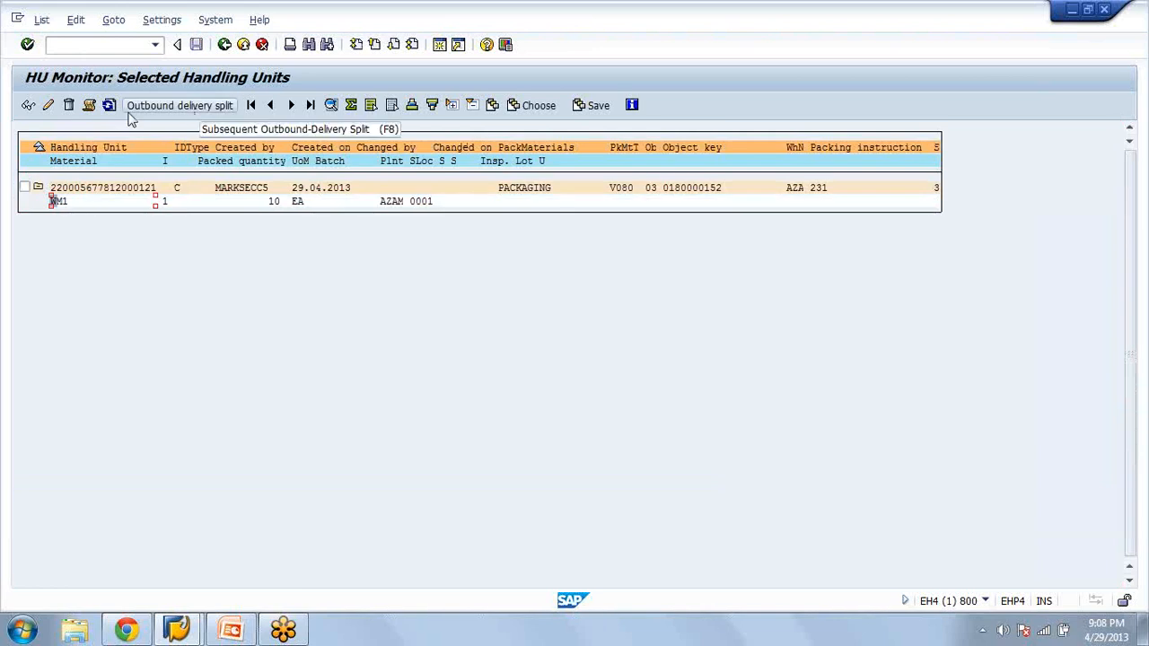
click(49, 109)
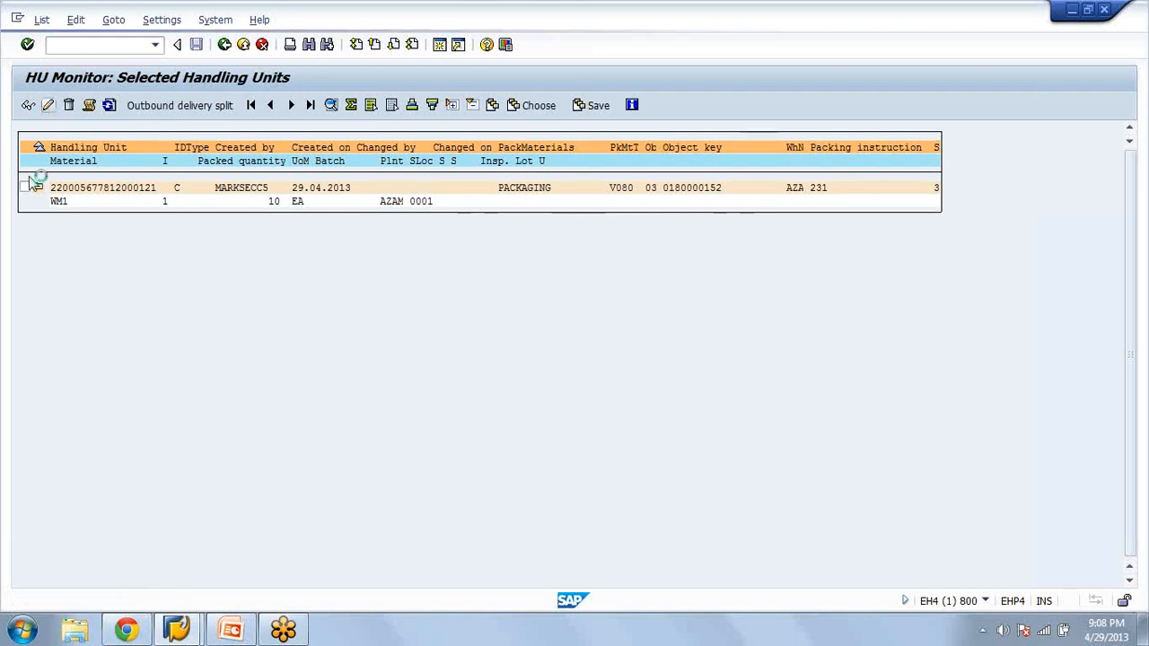
click(25, 186)
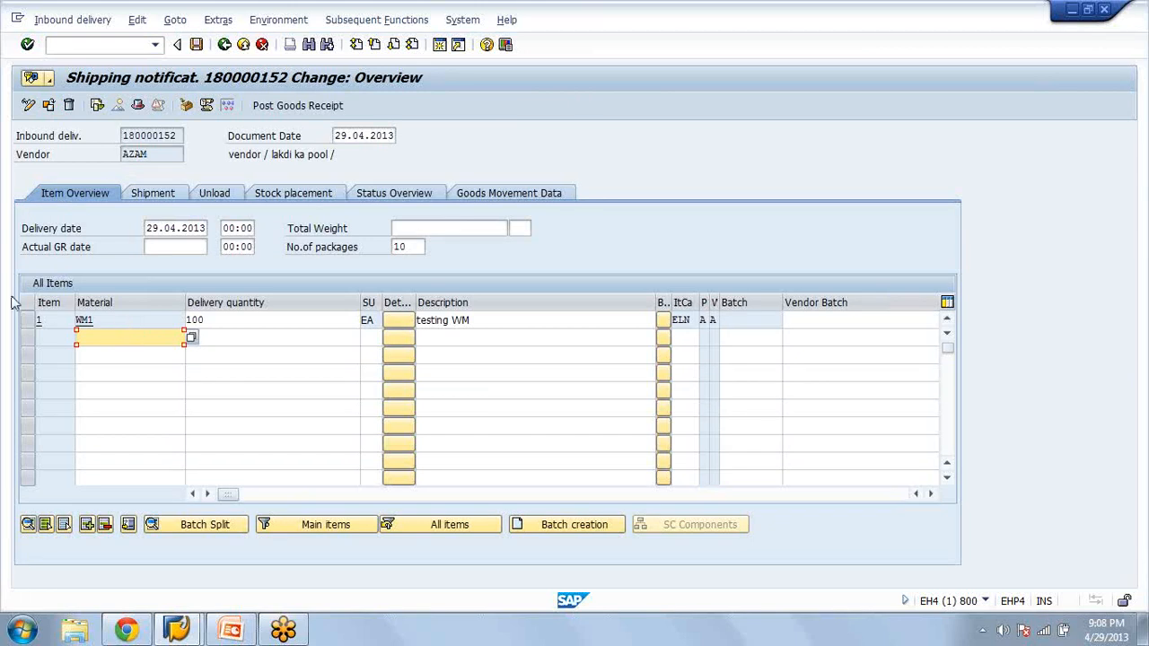
click(29, 321)
click(185, 106)
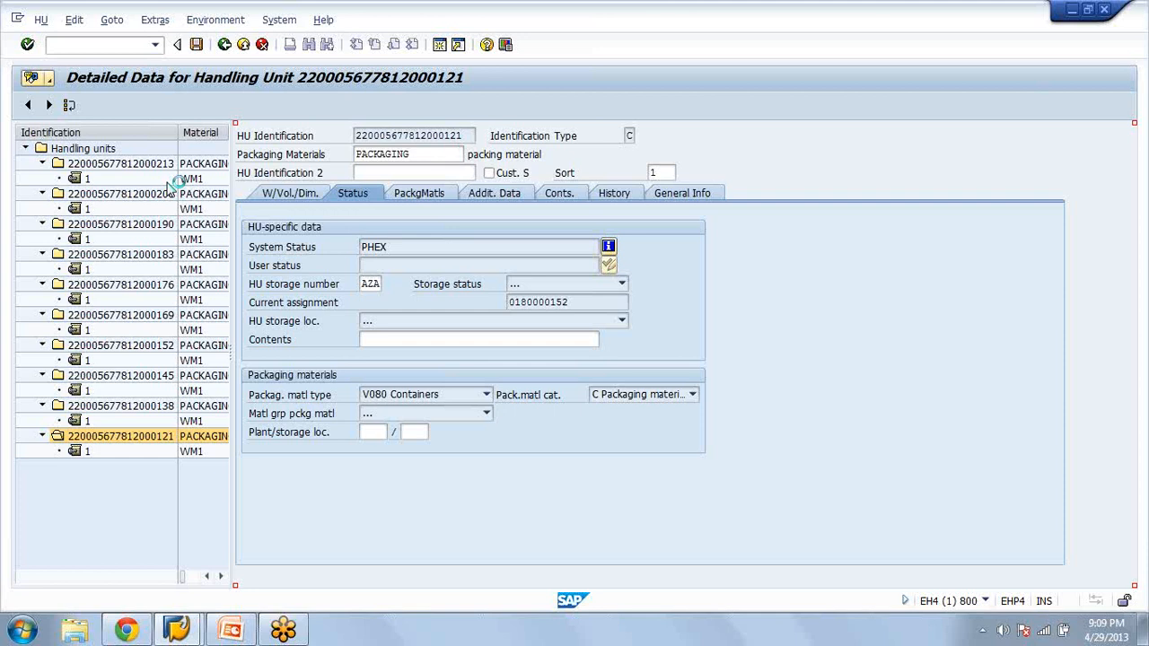
click(480, 192)
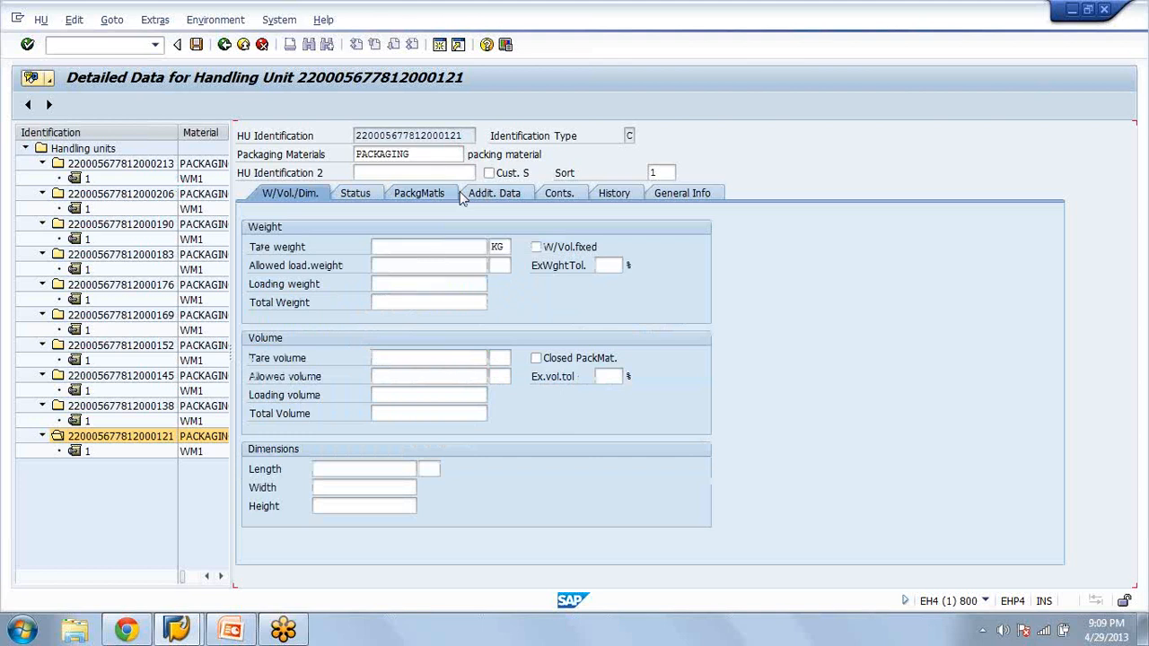
click(455, 194)
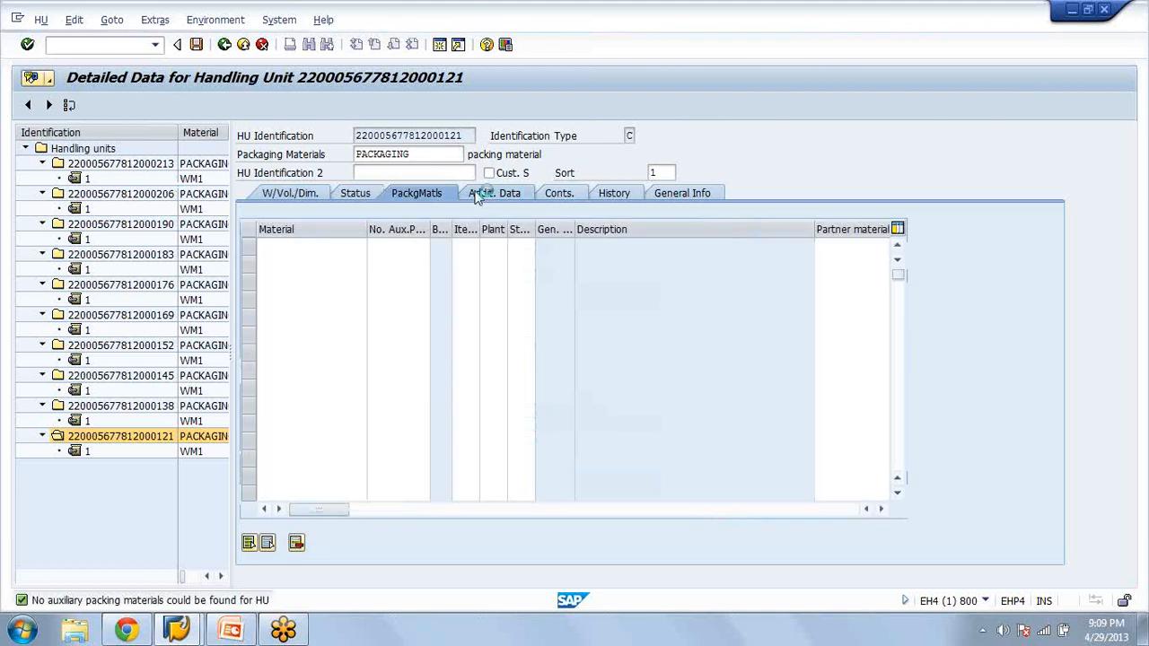
click(478, 194)
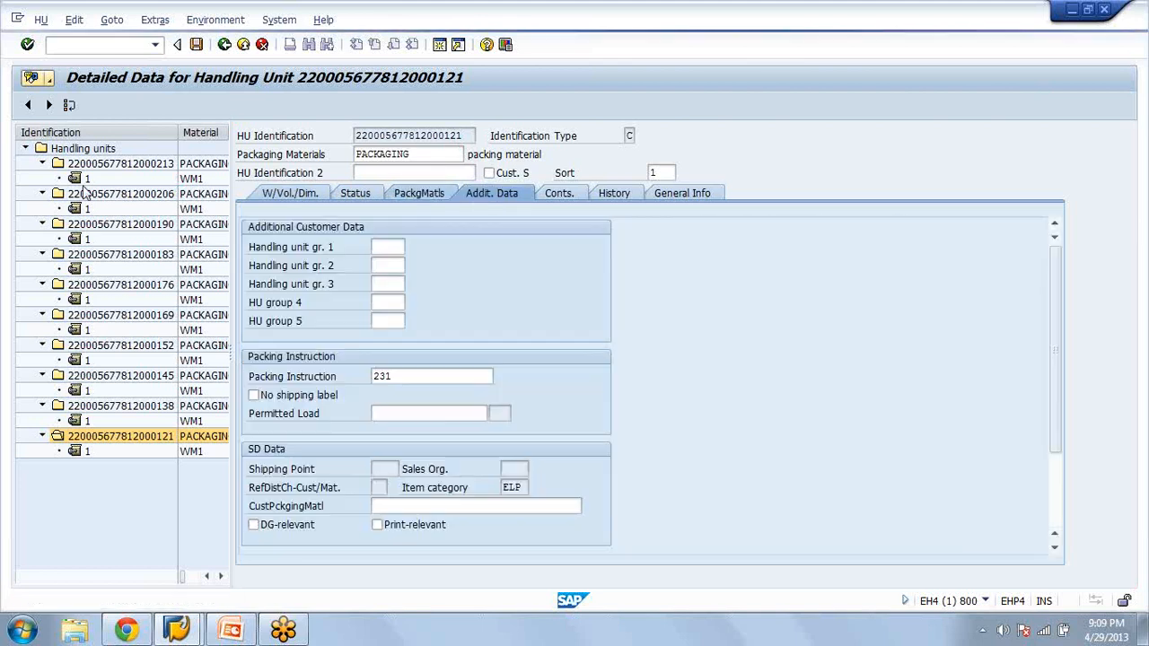
click(79, 180)
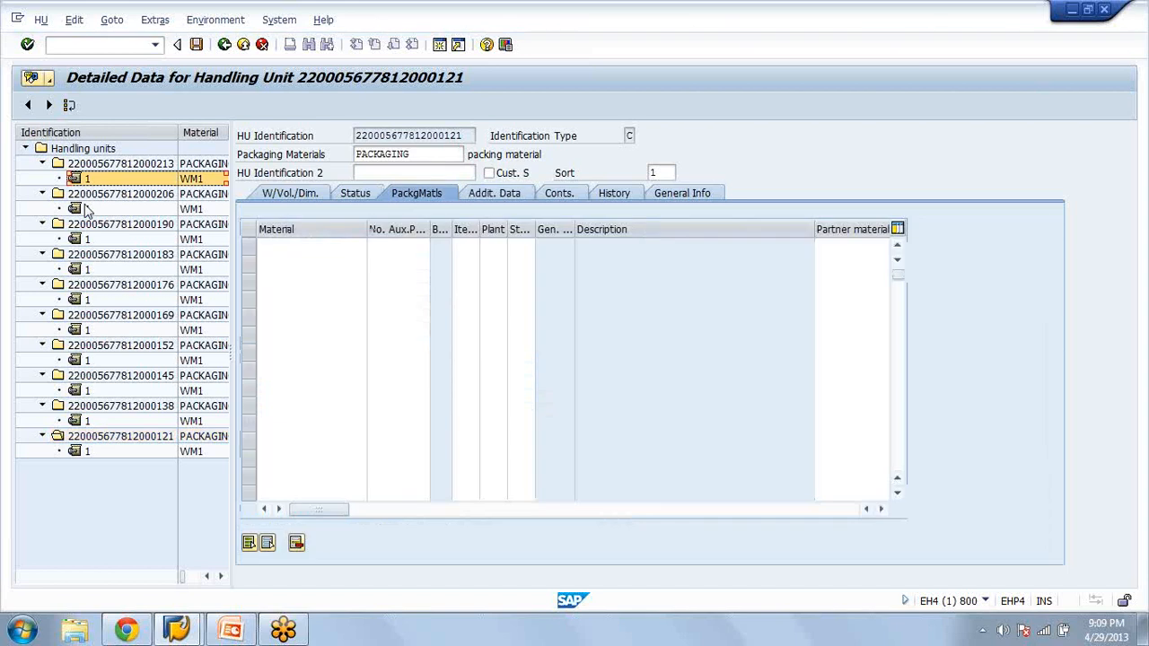
click(86, 208)
click(114, 166)
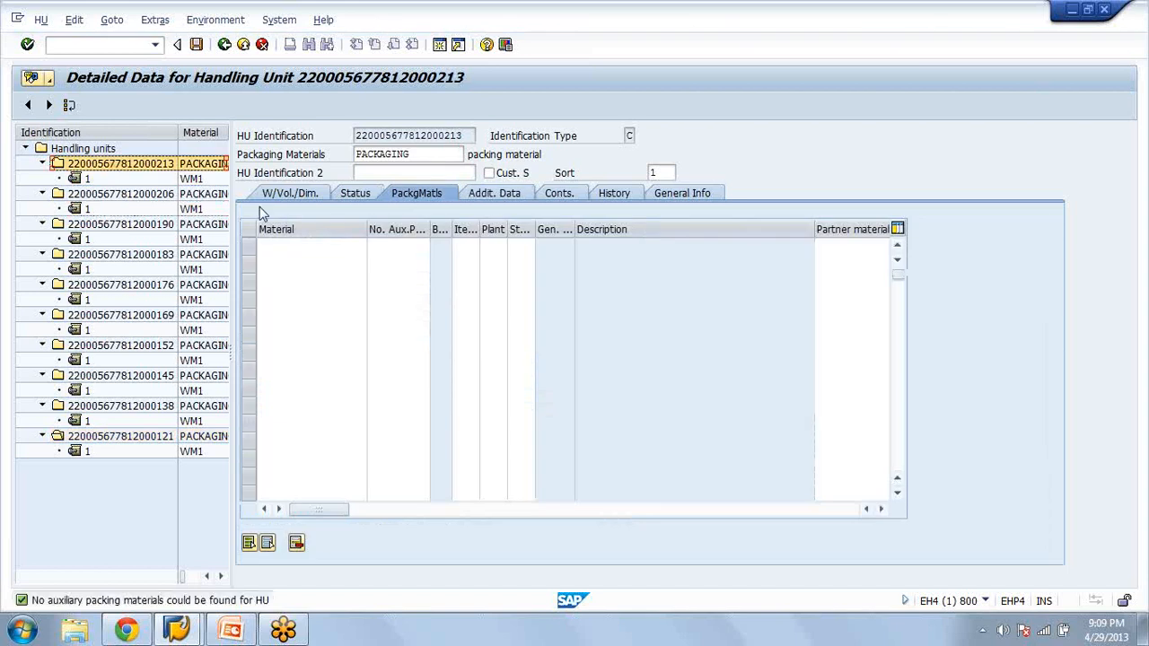
click(290, 256)
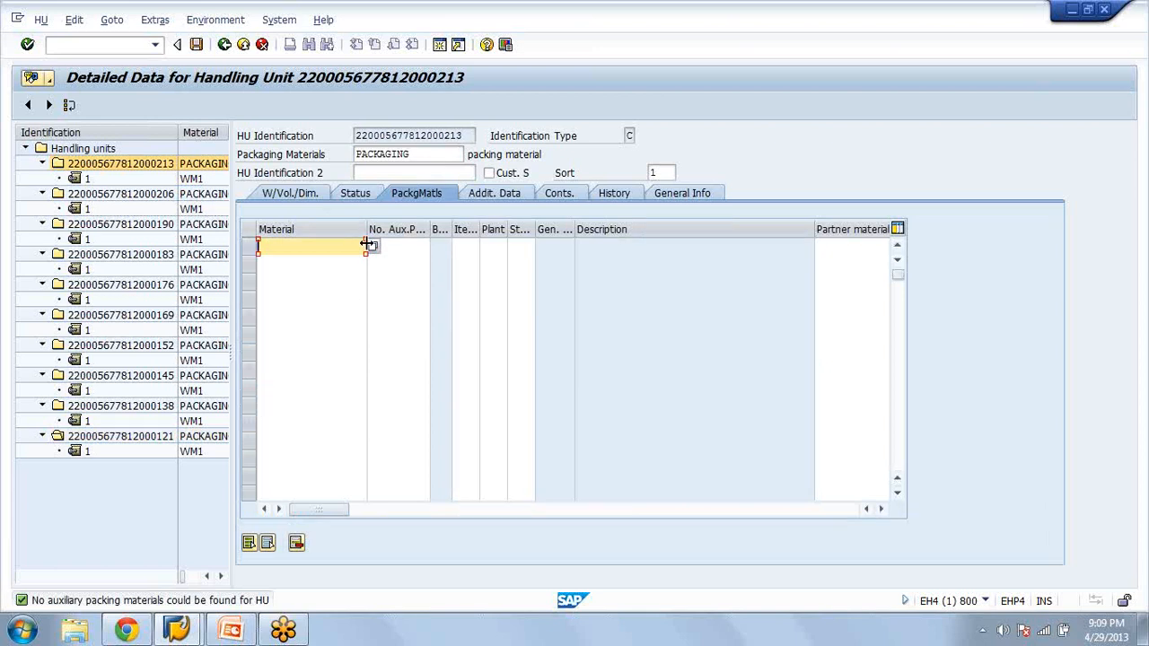
click(303, 198)
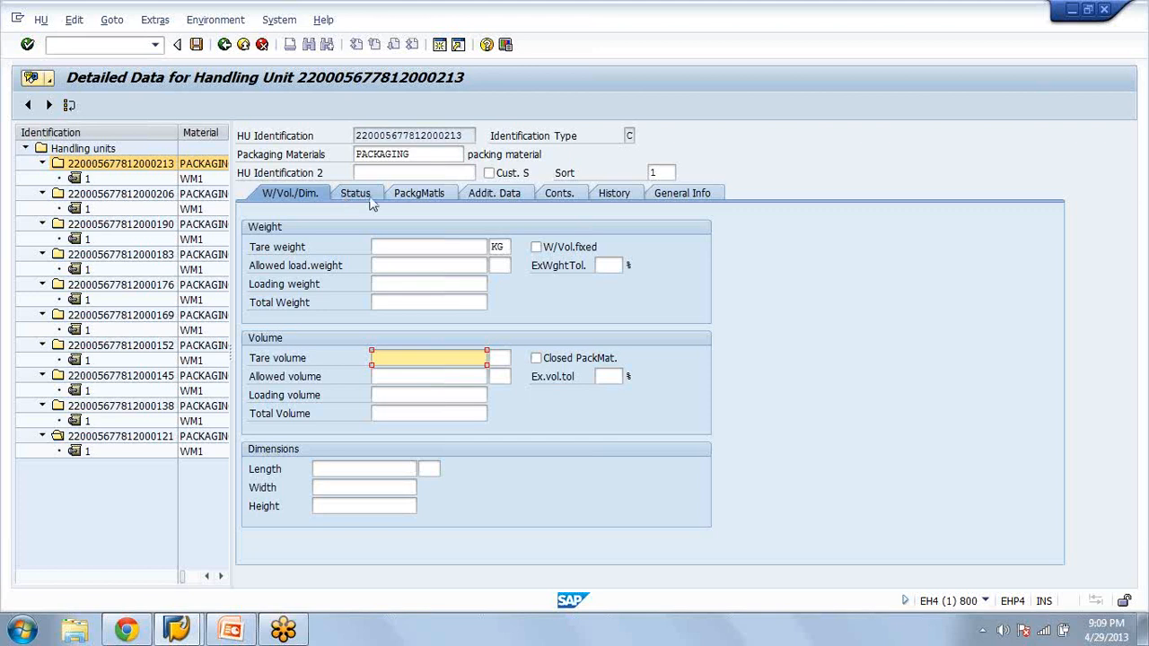
click(360, 199)
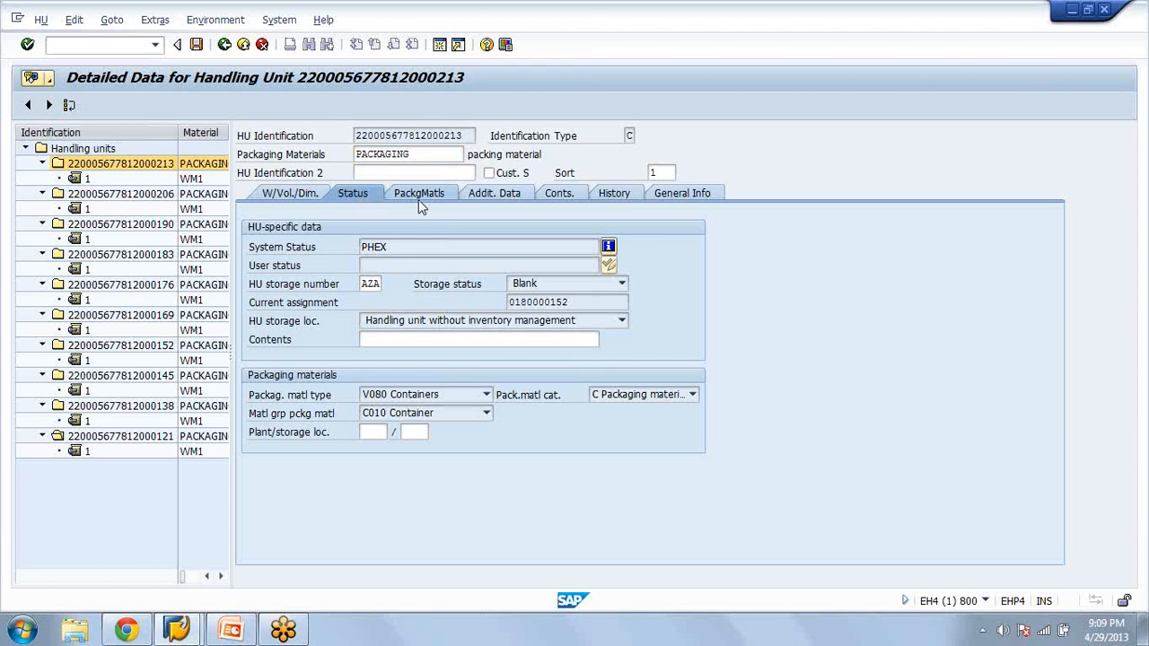
click(419, 200)
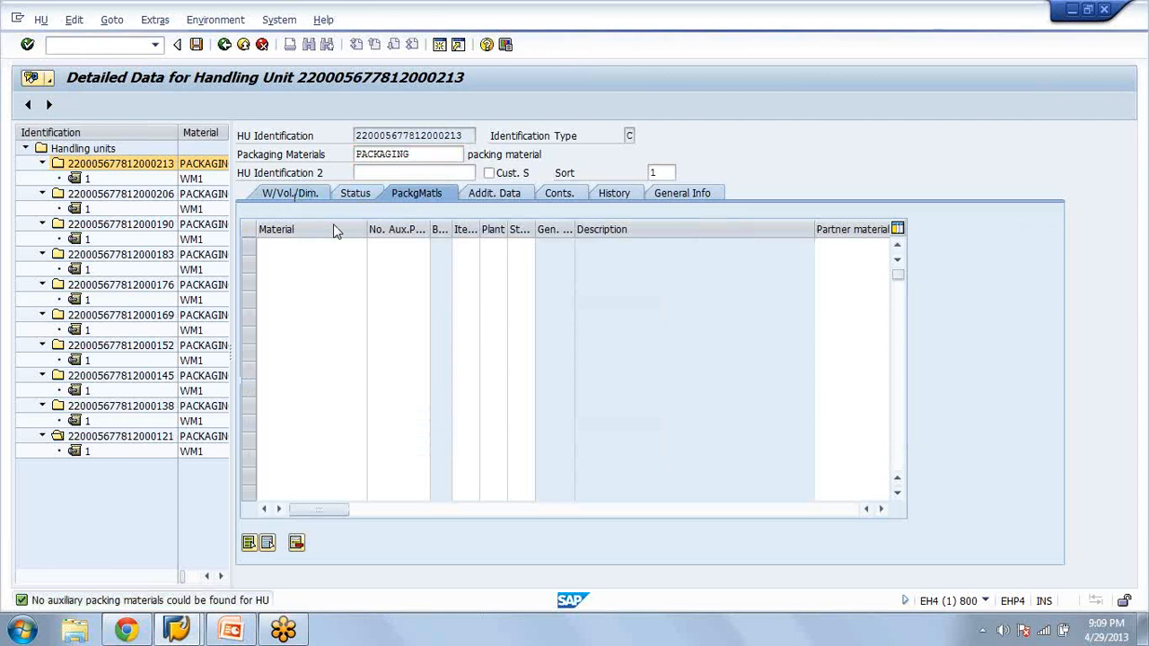
click(296, 196)
Leave the handling unit details and the inbound delivery to return to the SAP Easy Access menu
click(225, 45)
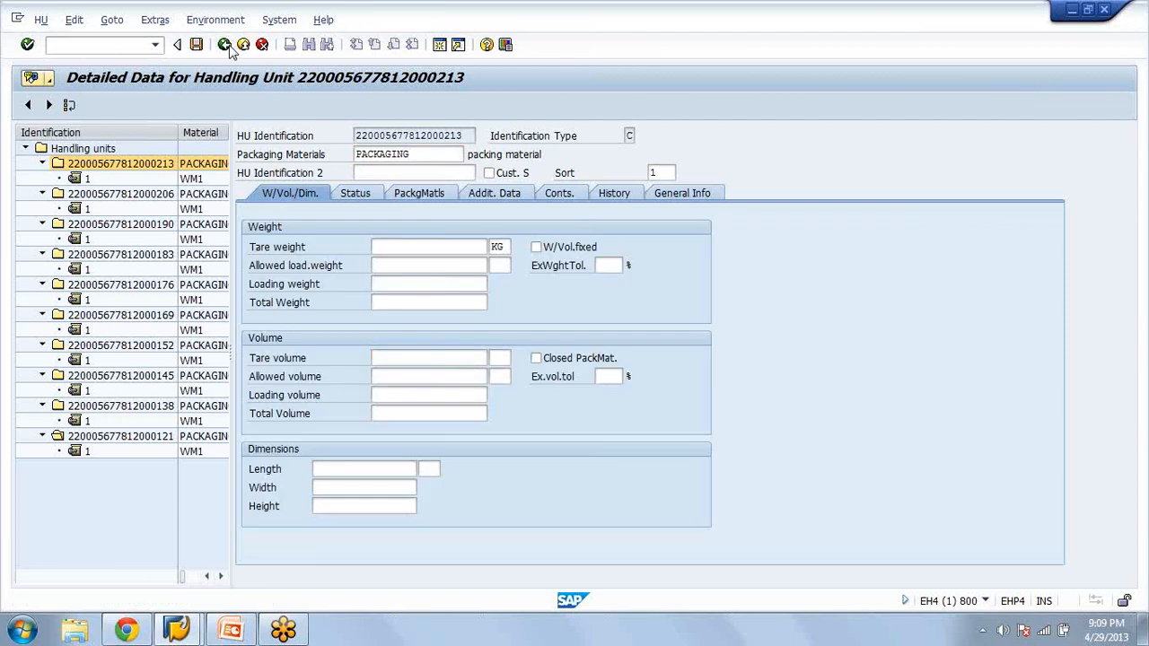
click(225, 45)
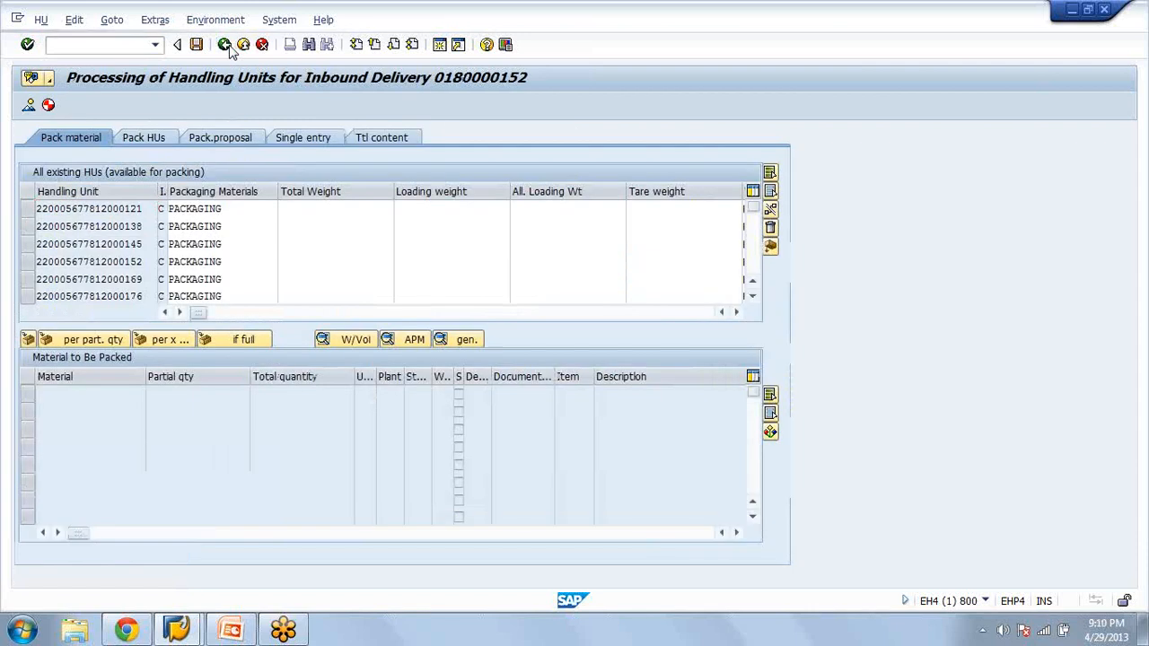
click(226, 45)
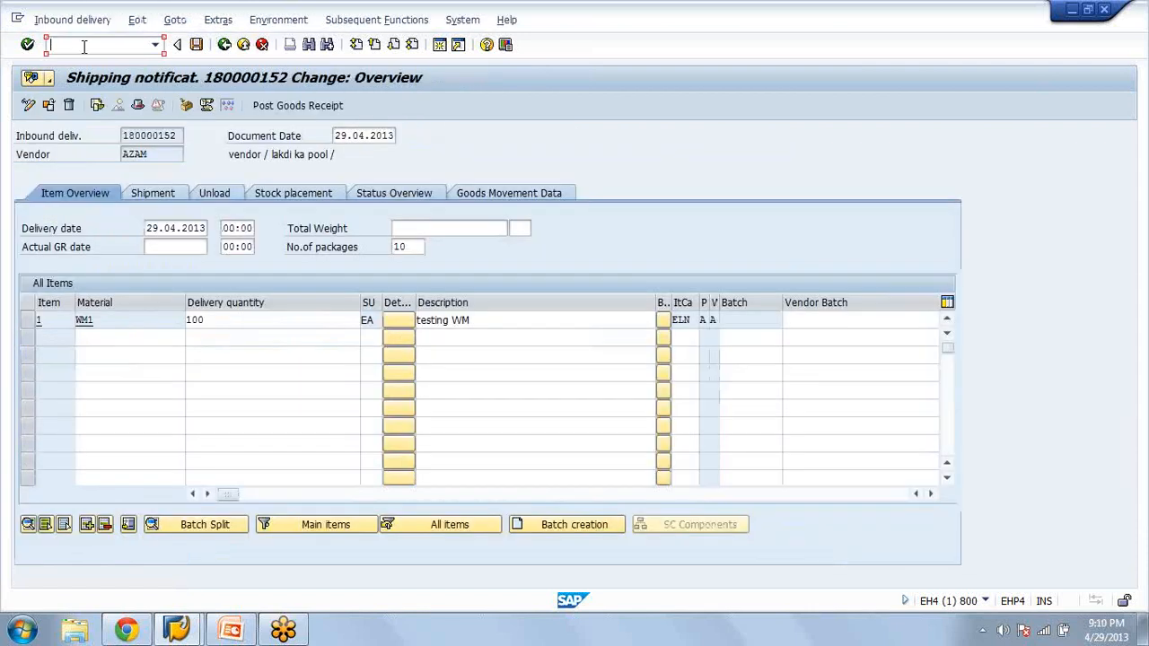
click(174, 196)
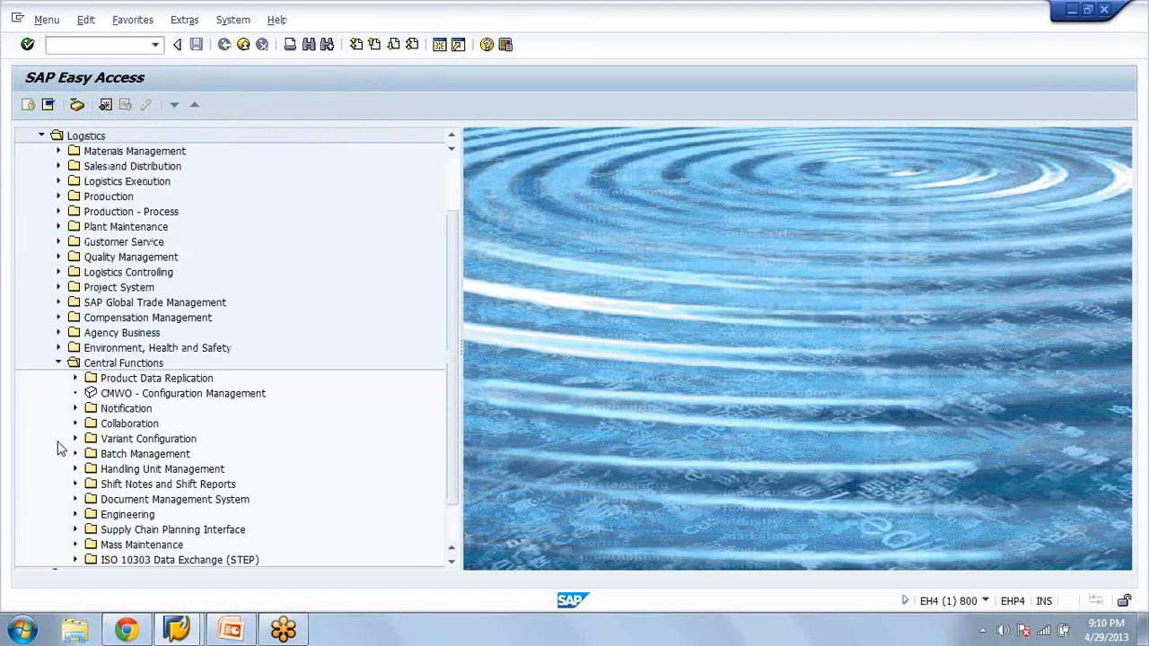
Look through the Handling Unit Management functions under Logistics, Central Functions, and collapse the Central Functions folder
click(75, 469)
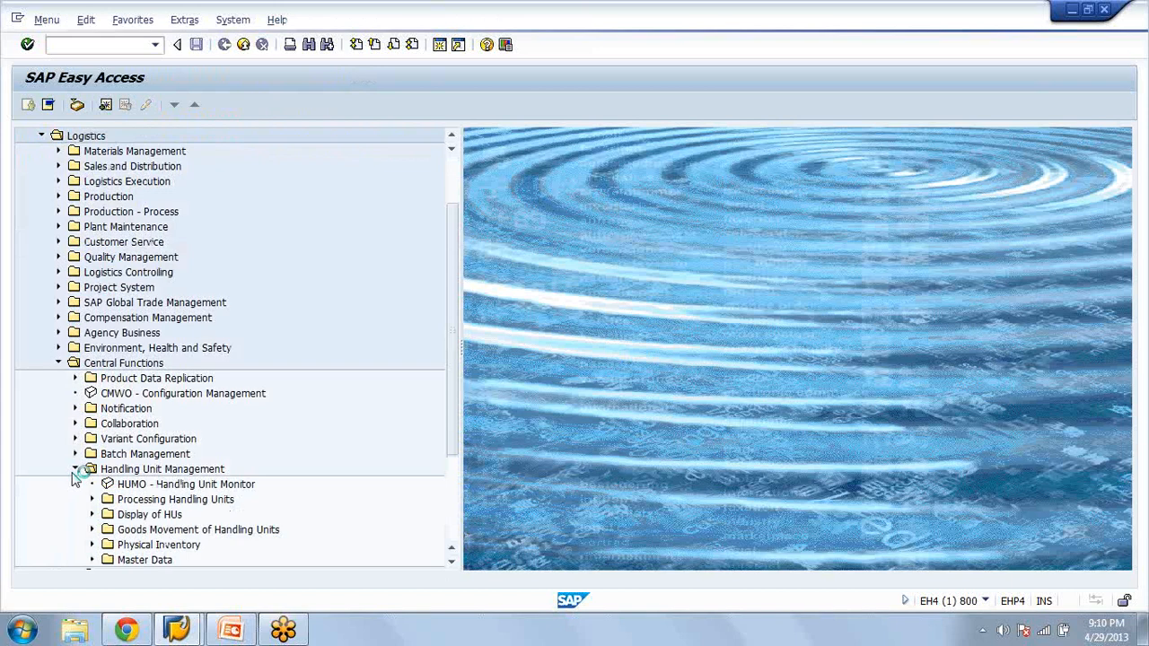
scroll(75, 480, down, 3)
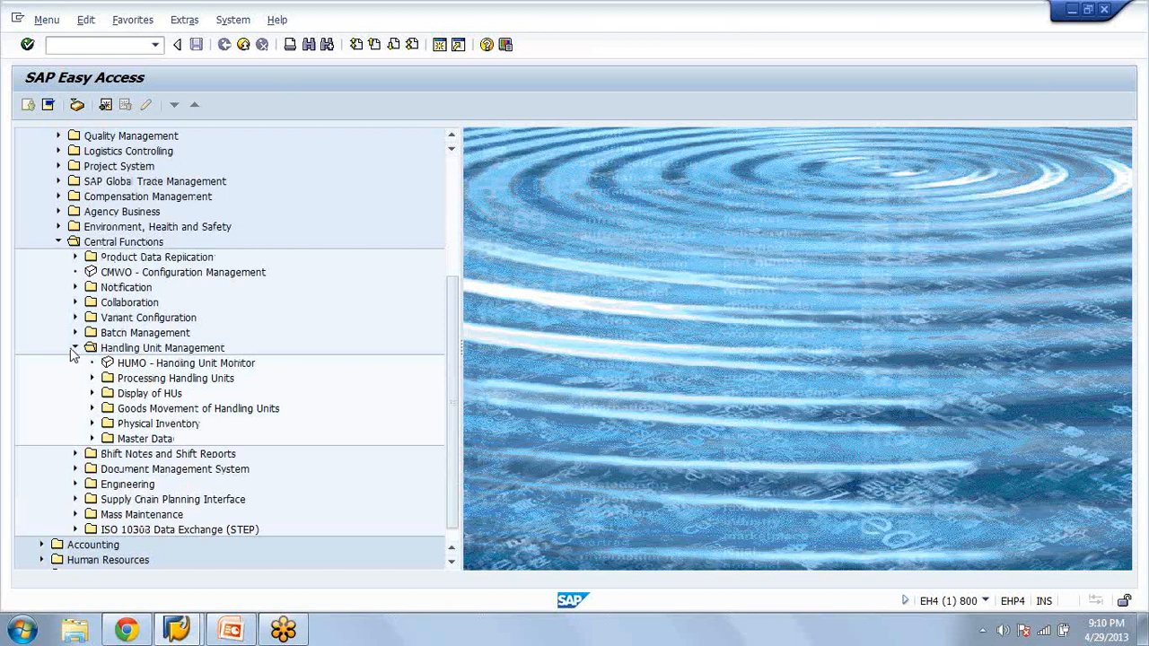
click(75, 348)
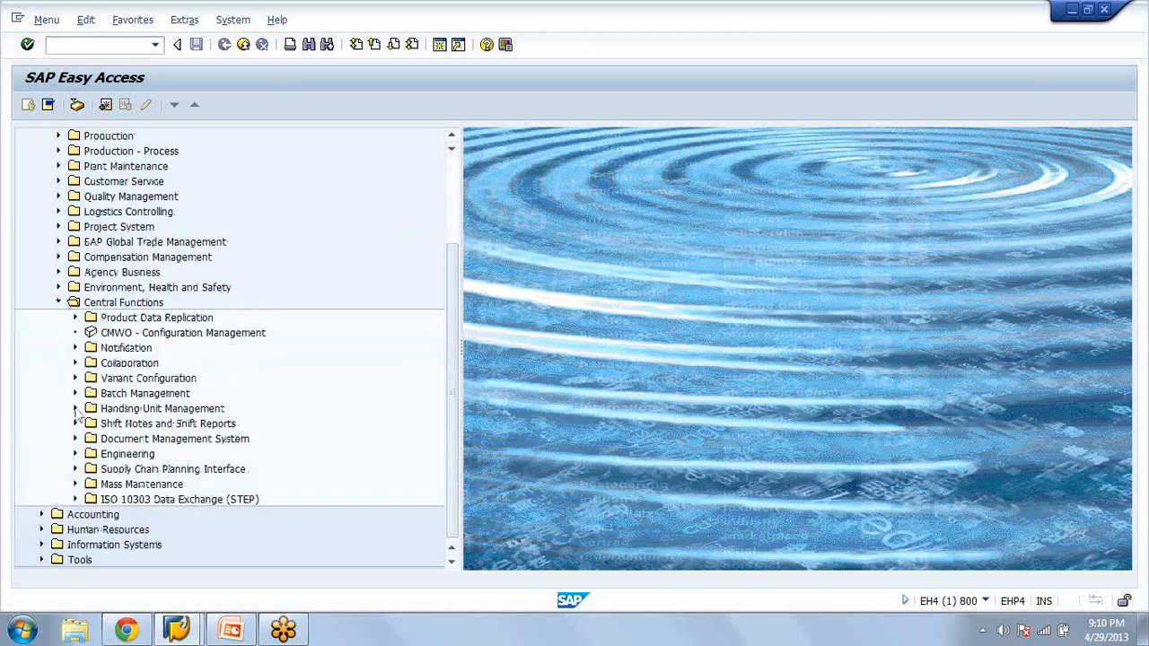
click(59, 305)
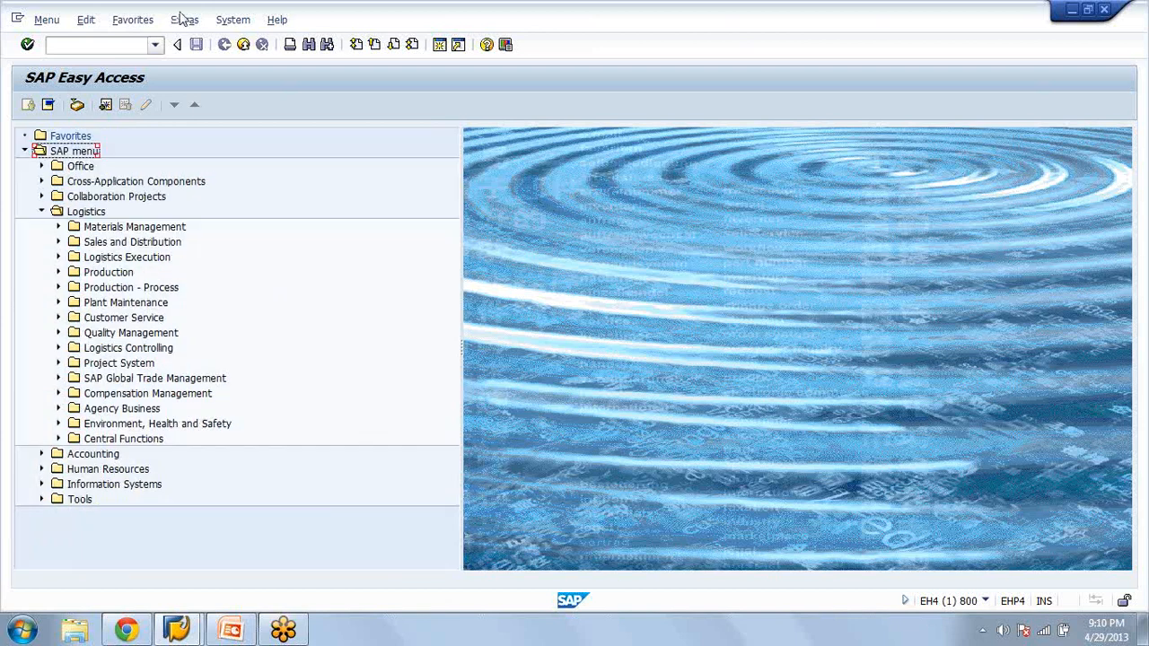
click(89, 45)
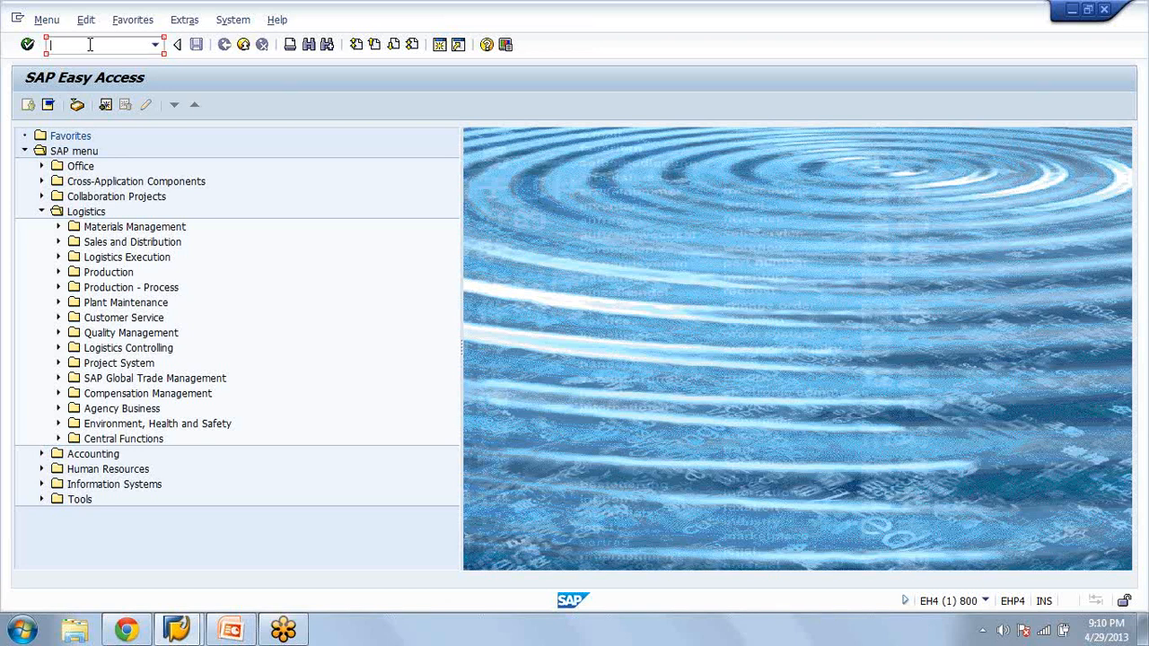
Switch to the WM_Week_1.pptx presentation in PowerPoint and start the slide show from slide 19, Two Step Picking
key(alt+Tab)
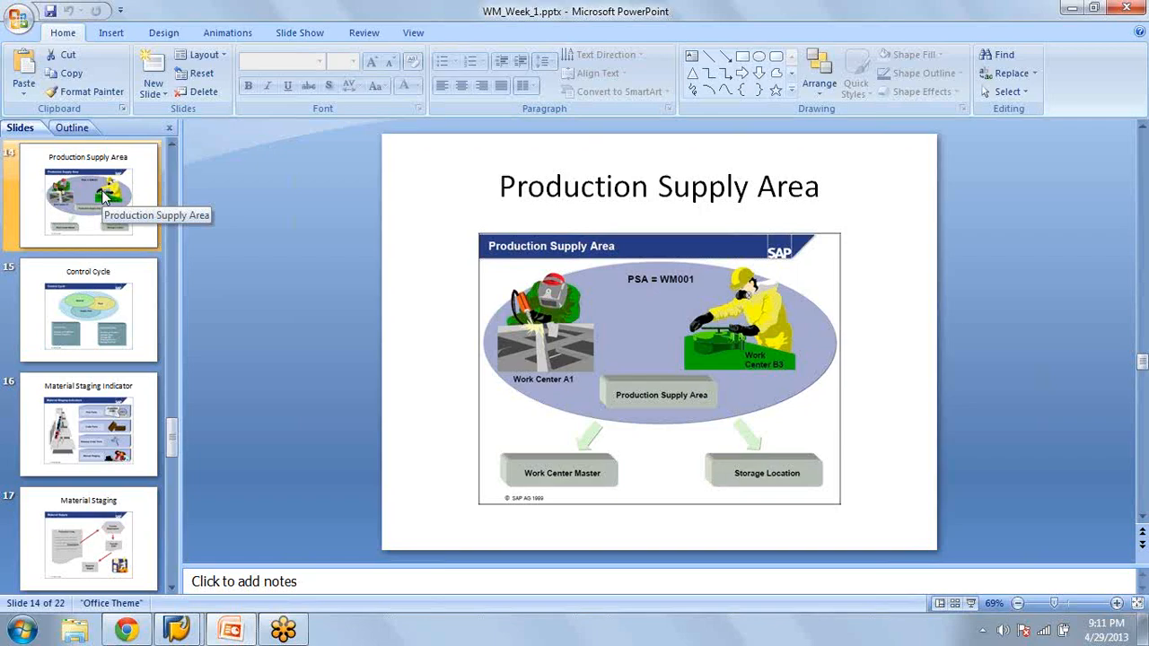
key(Down)
key(Down)
key(Down)
key(Down)
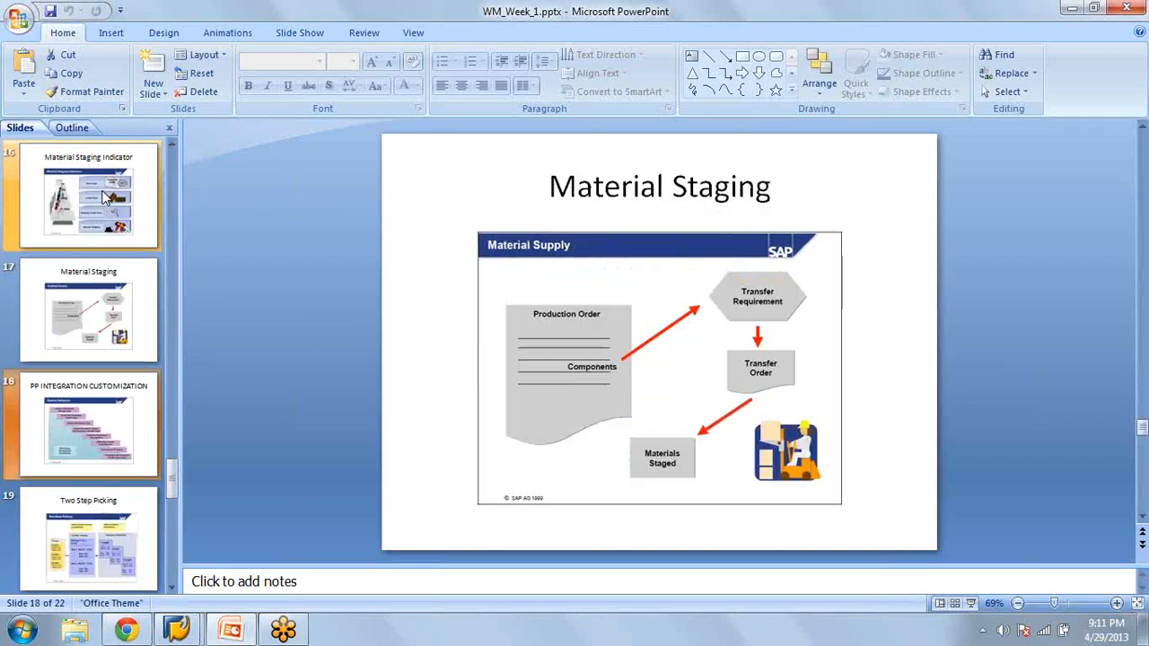
key(Down)
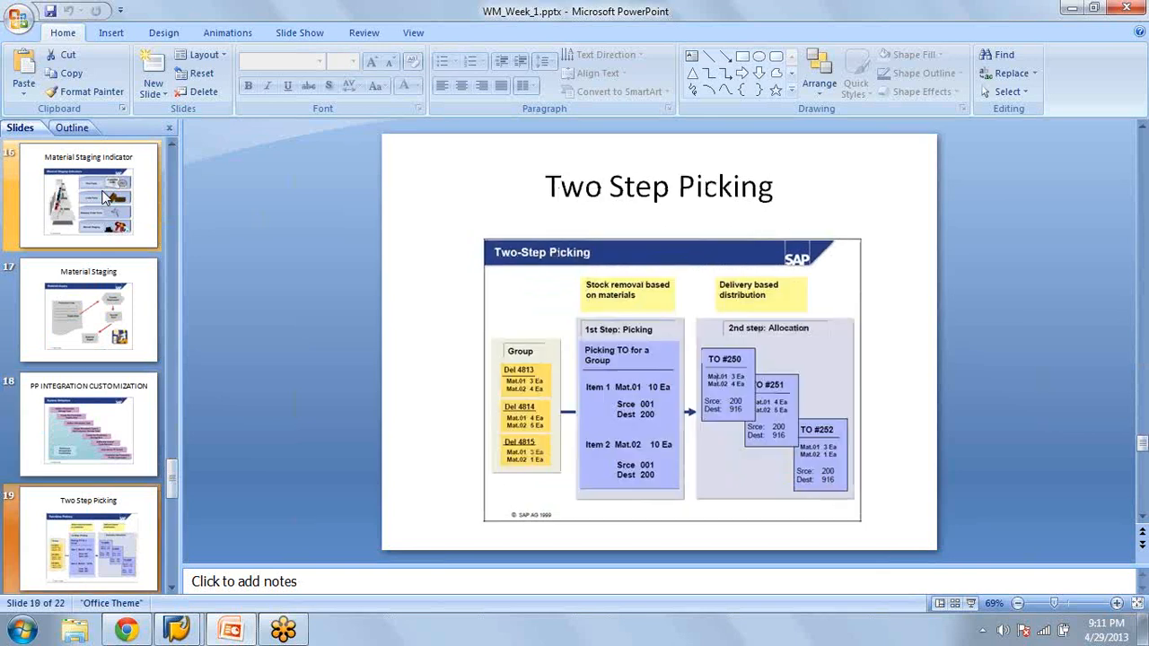
scroll(106, 198, down, 3)
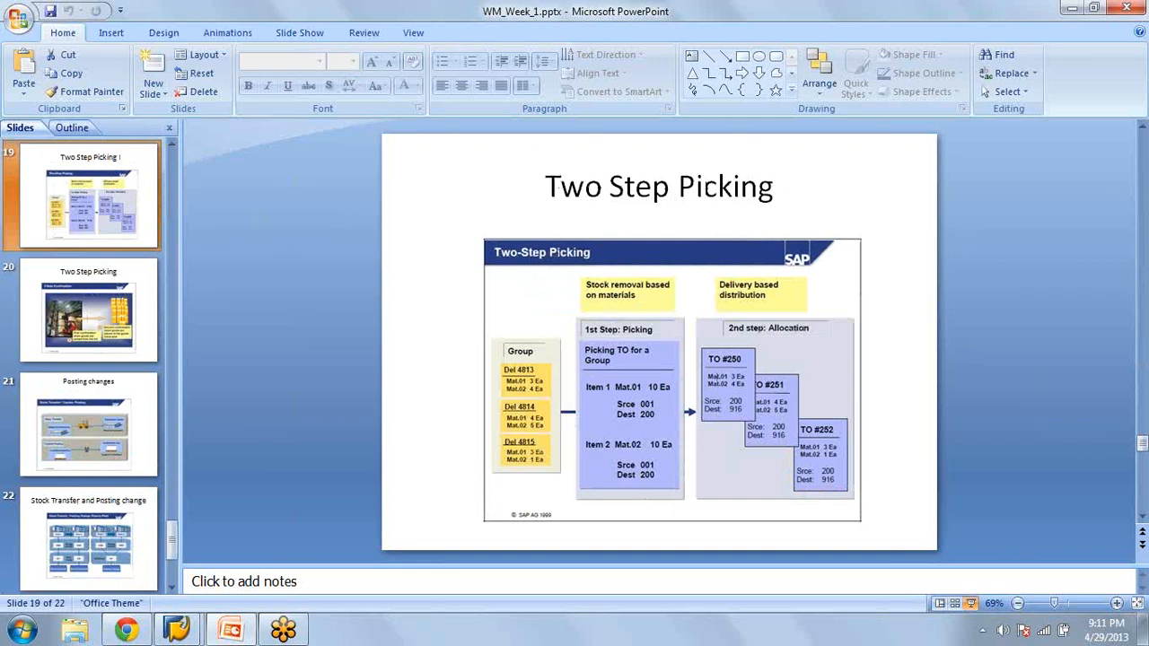
key(shift+F5)
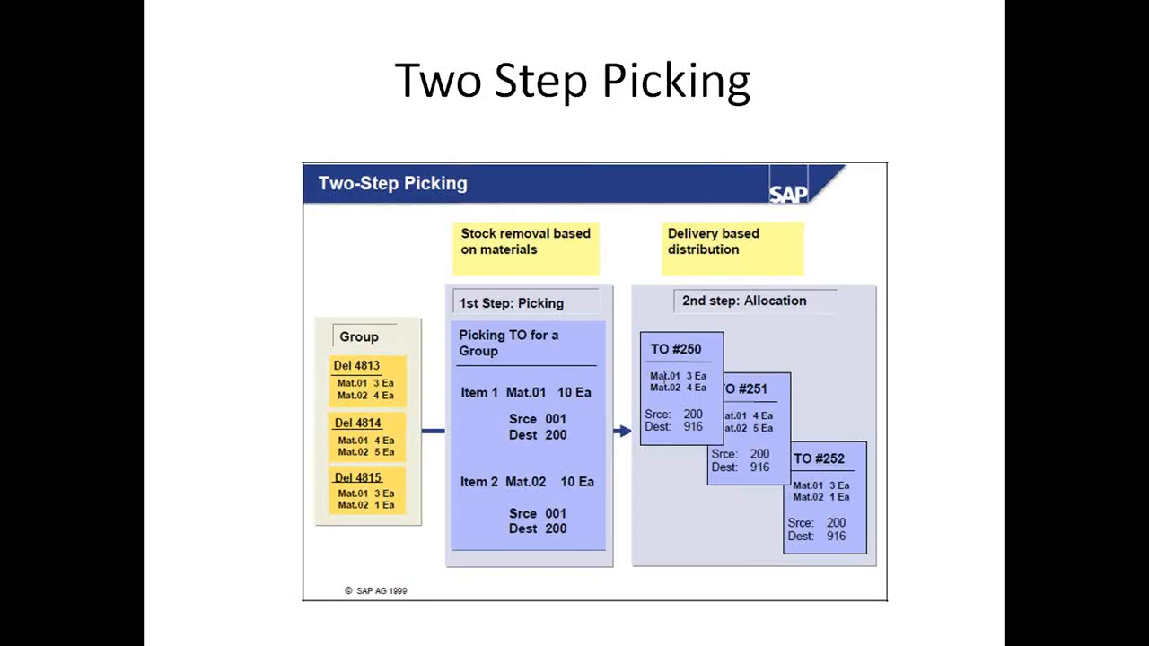
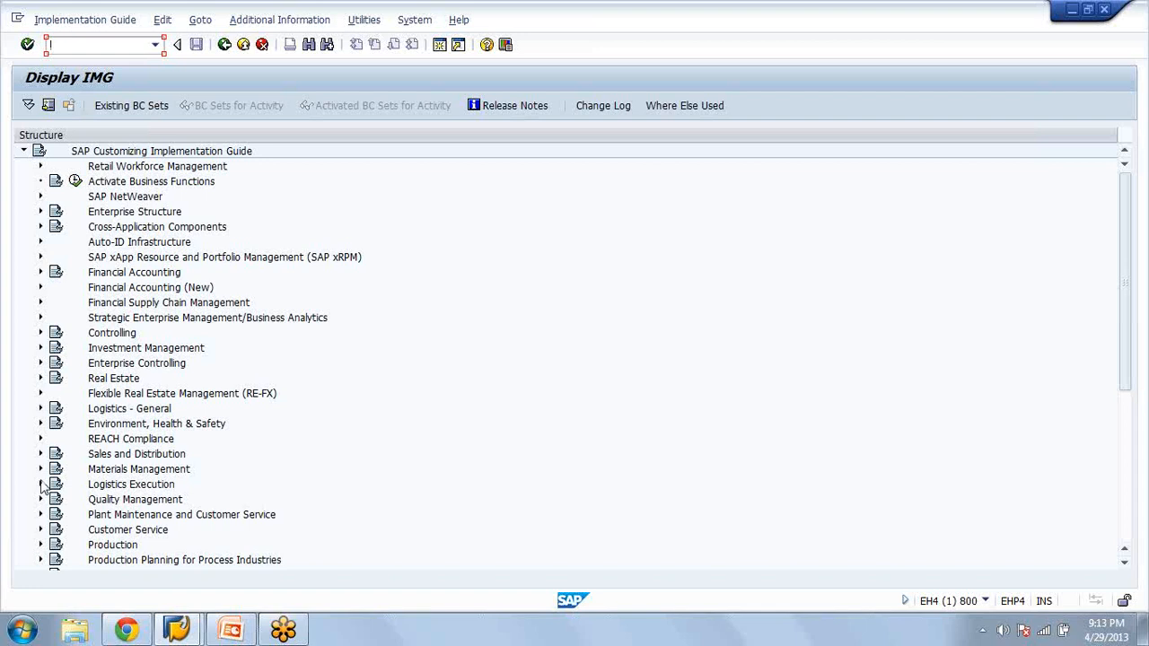
Open the storage type search sequence table from Activate Storage Type Search under Logistics Execution, Warehouse Management, Strategies in the IMG
click(40, 484)
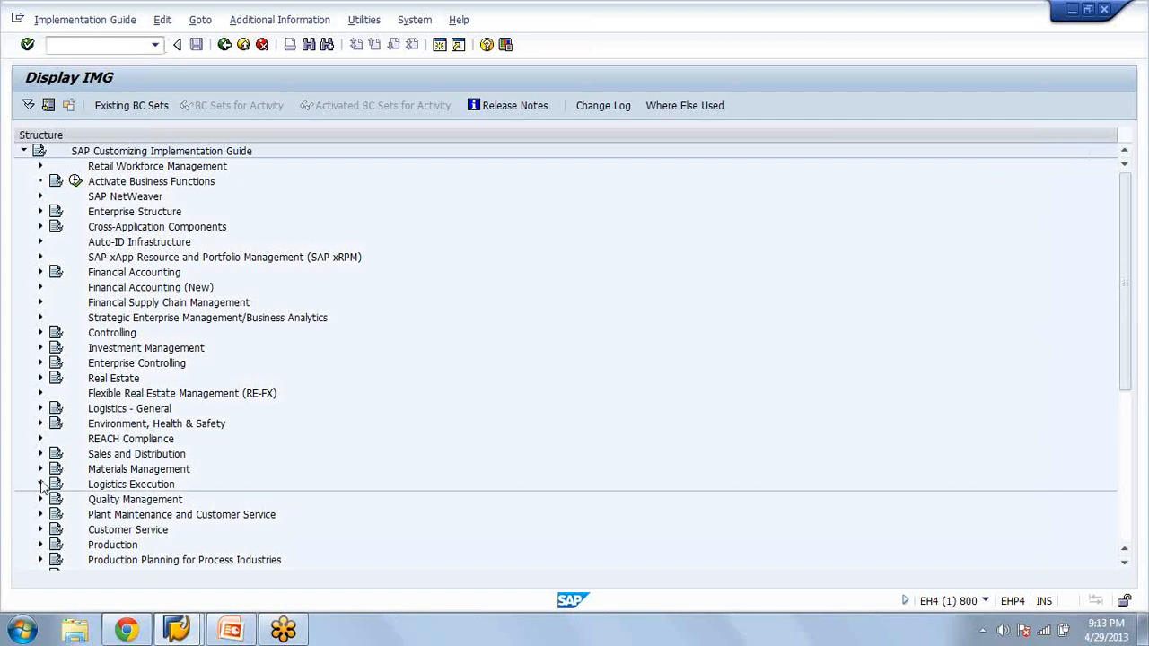
click(41, 483)
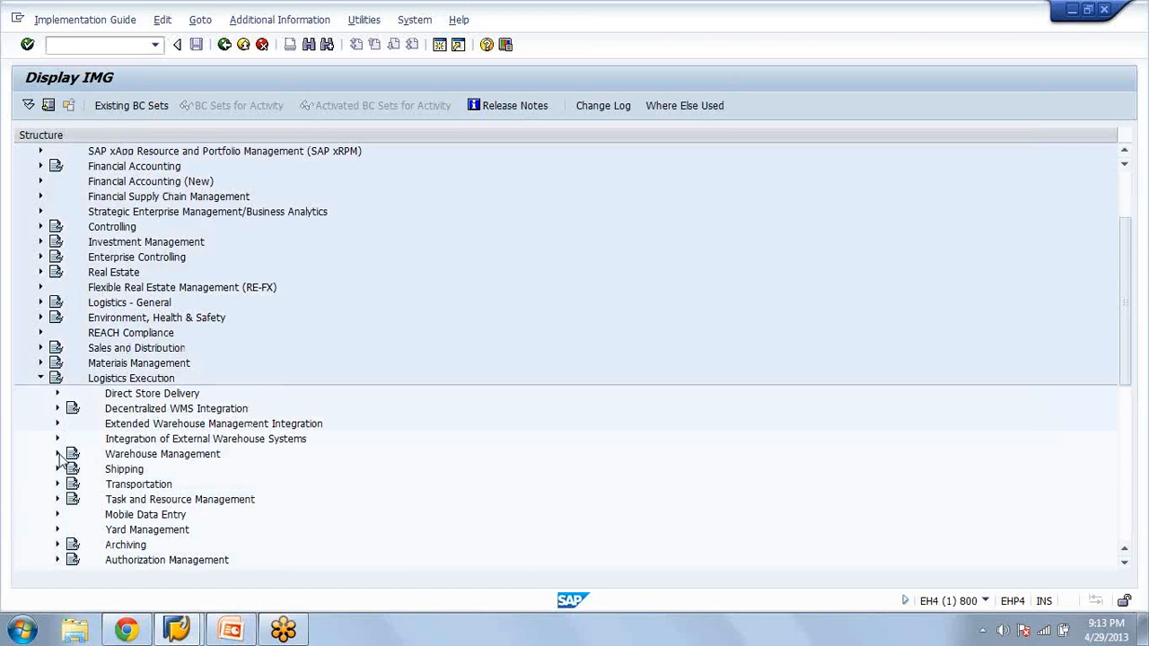
click(57, 454)
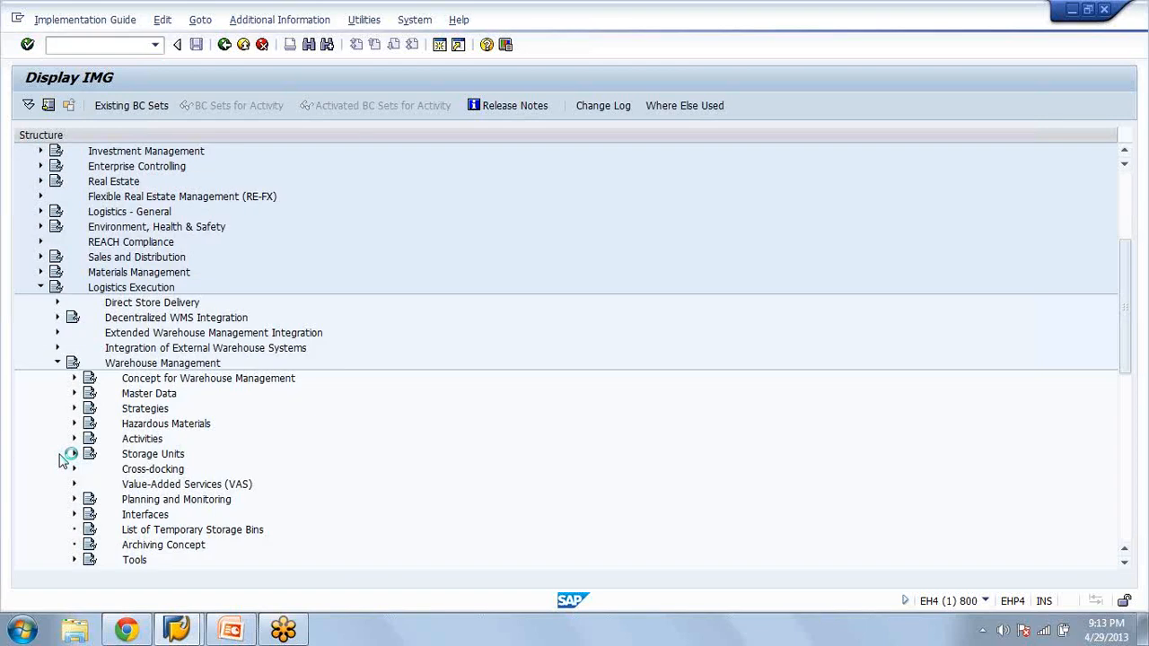
click(74, 408)
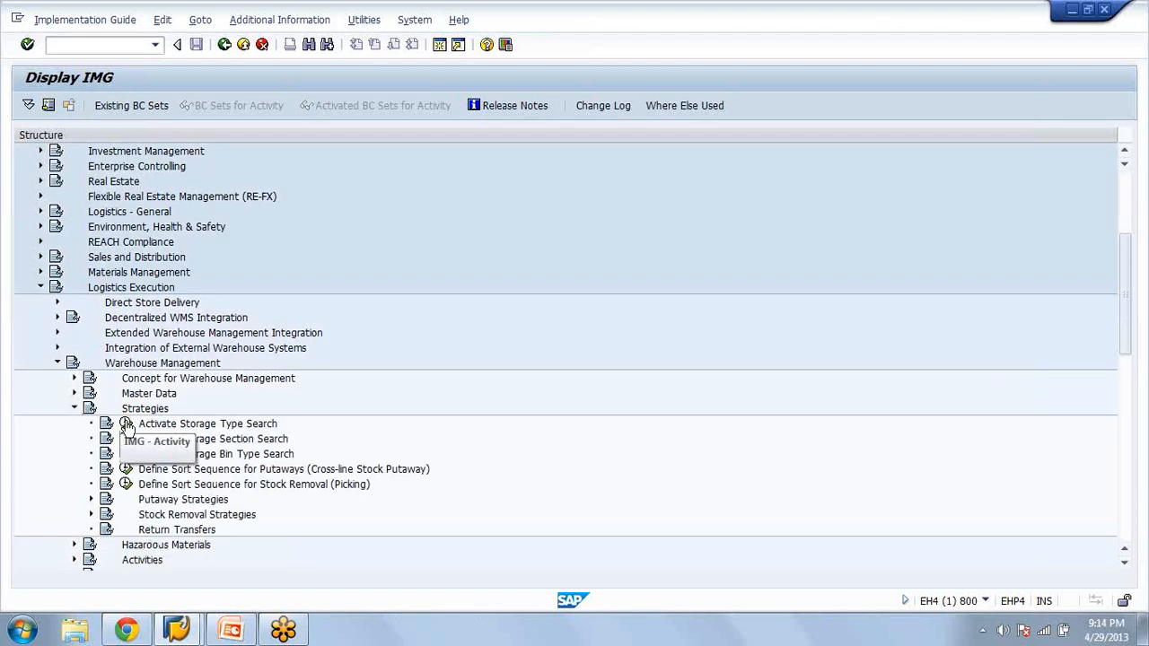
click(126, 425)
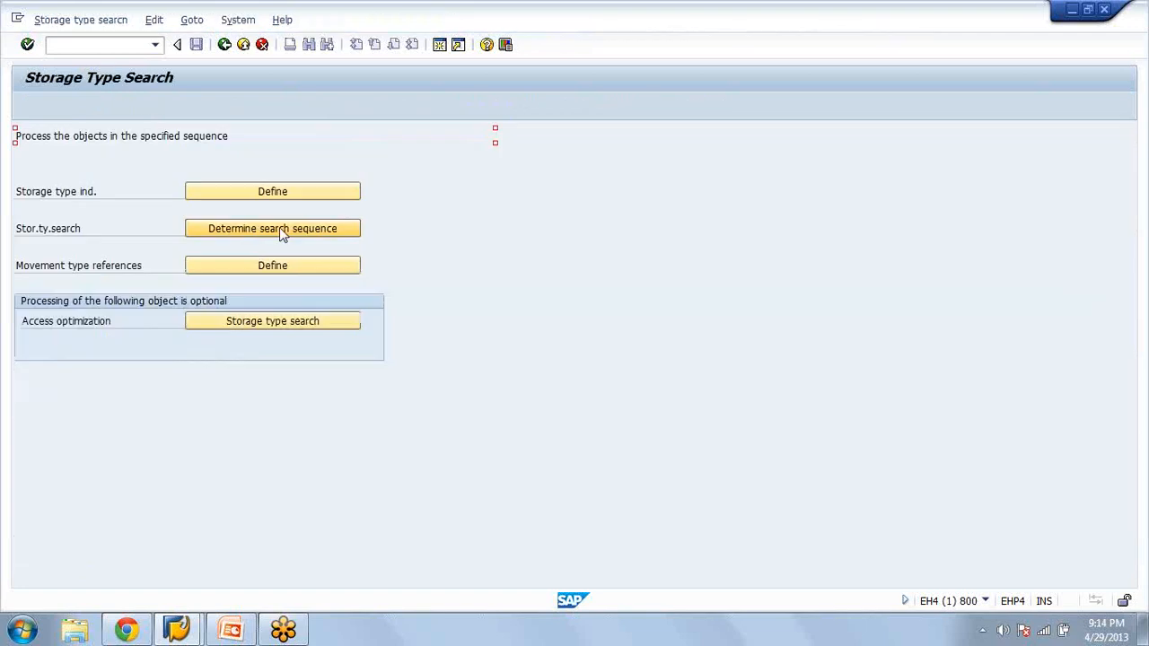
click(279, 227)
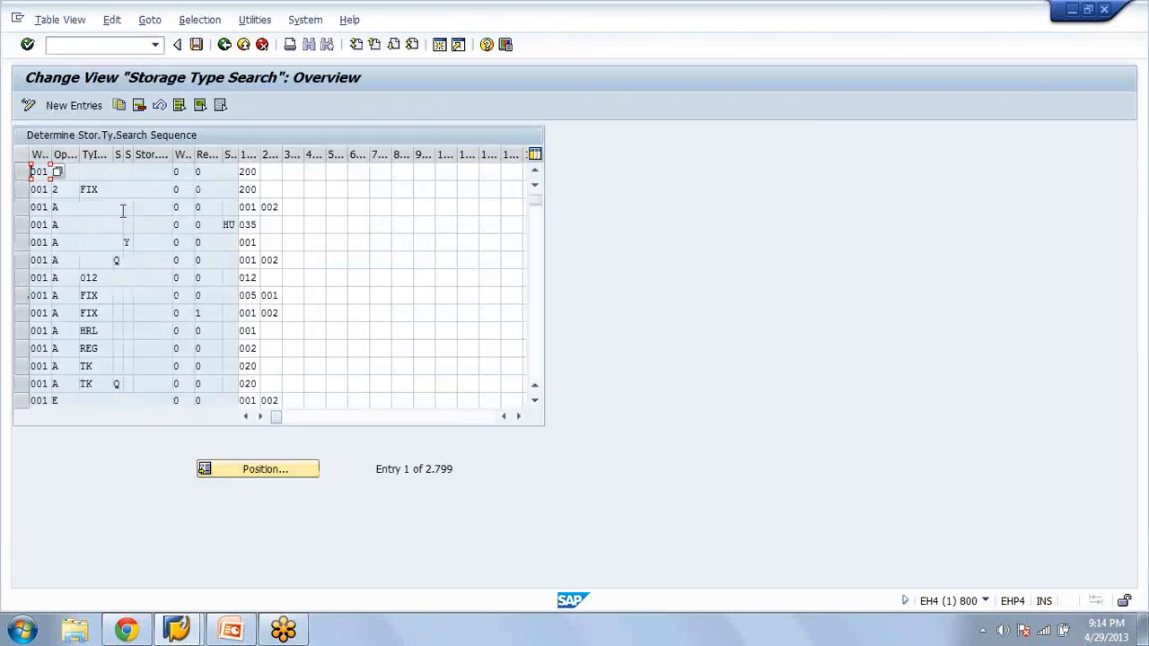
Position the storage type search table on warehouse AZA and examine the process 2 entry for storage type indicator AZA
click(226, 468)
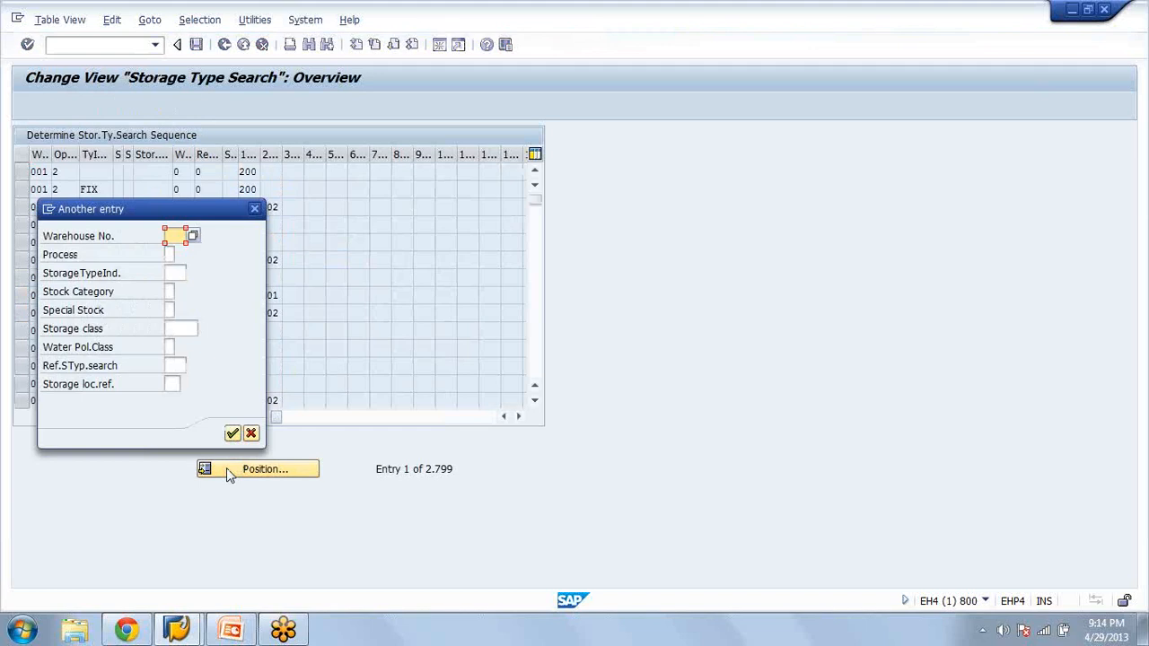
text(aza)
key(Return)
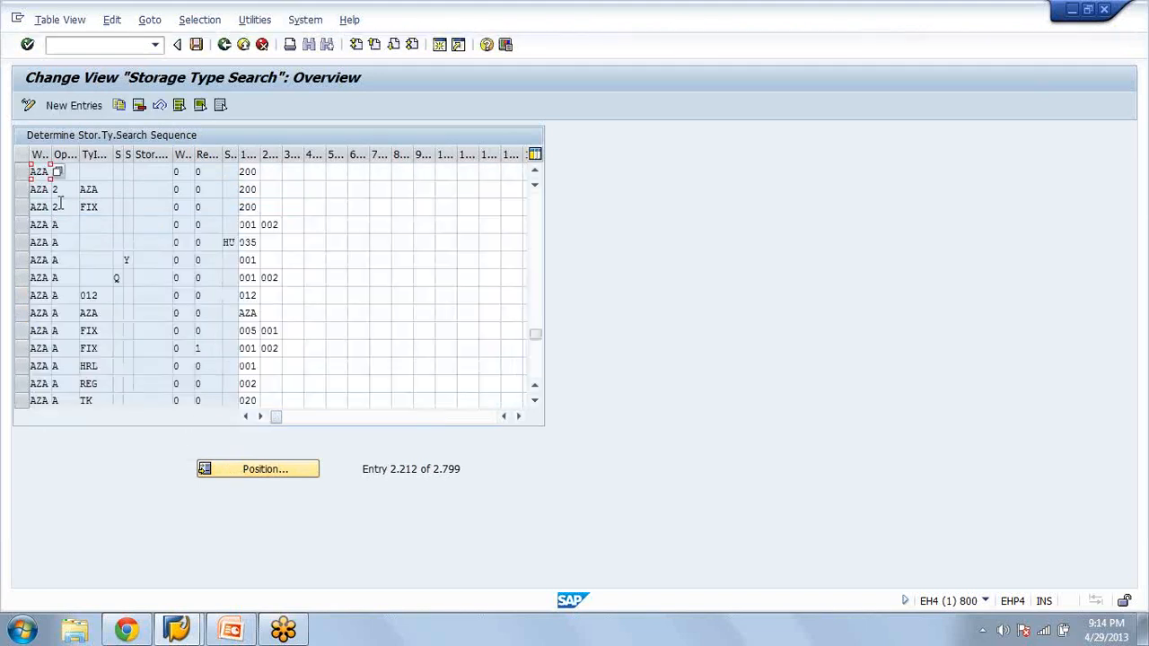
click(248, 211)
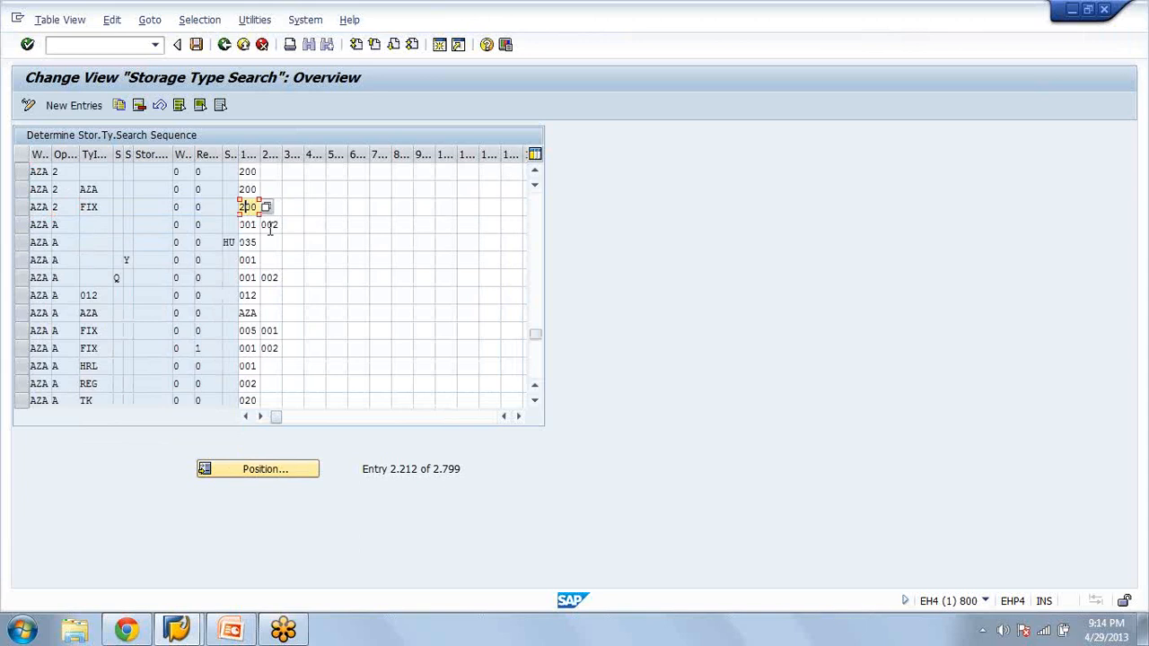
click(73, 187)
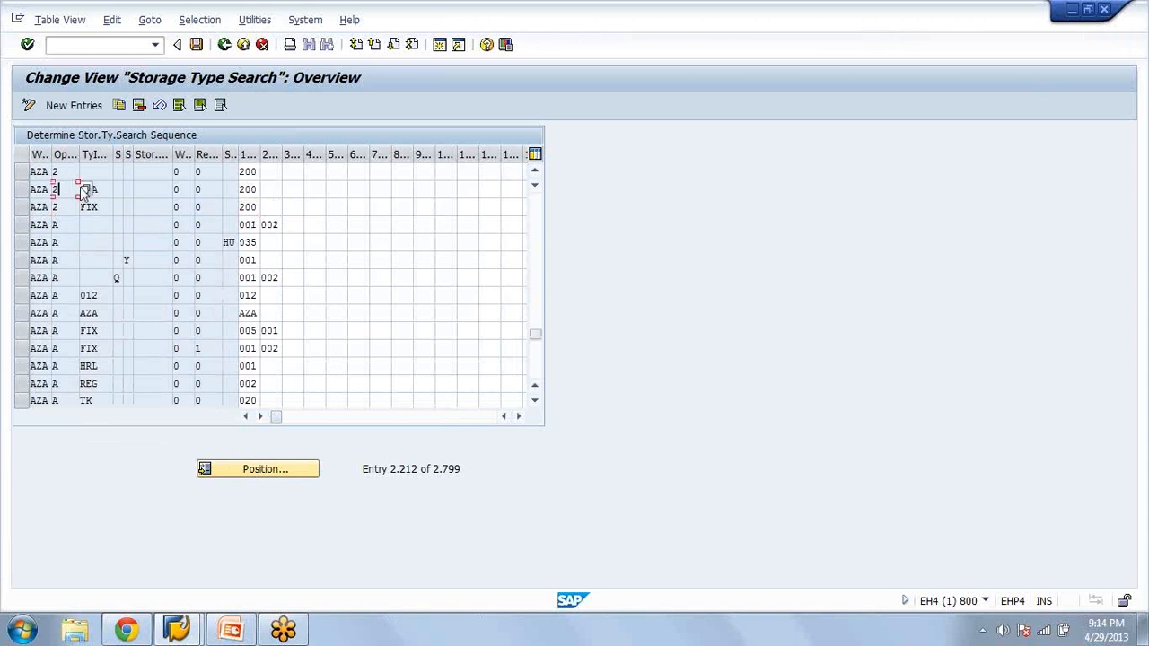
click(20, 190)
click(186, 189)
click(255, 189)
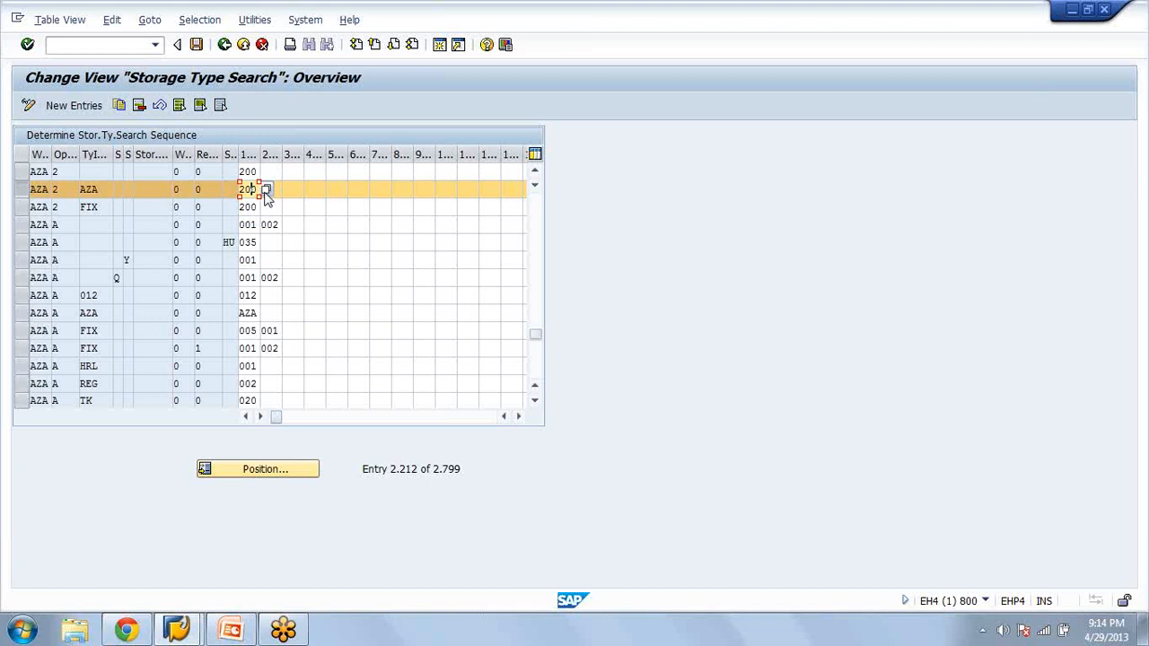
Leave the search sequence, view the storage type indicator definitions, and return to the IMG structure
click(225, 45)
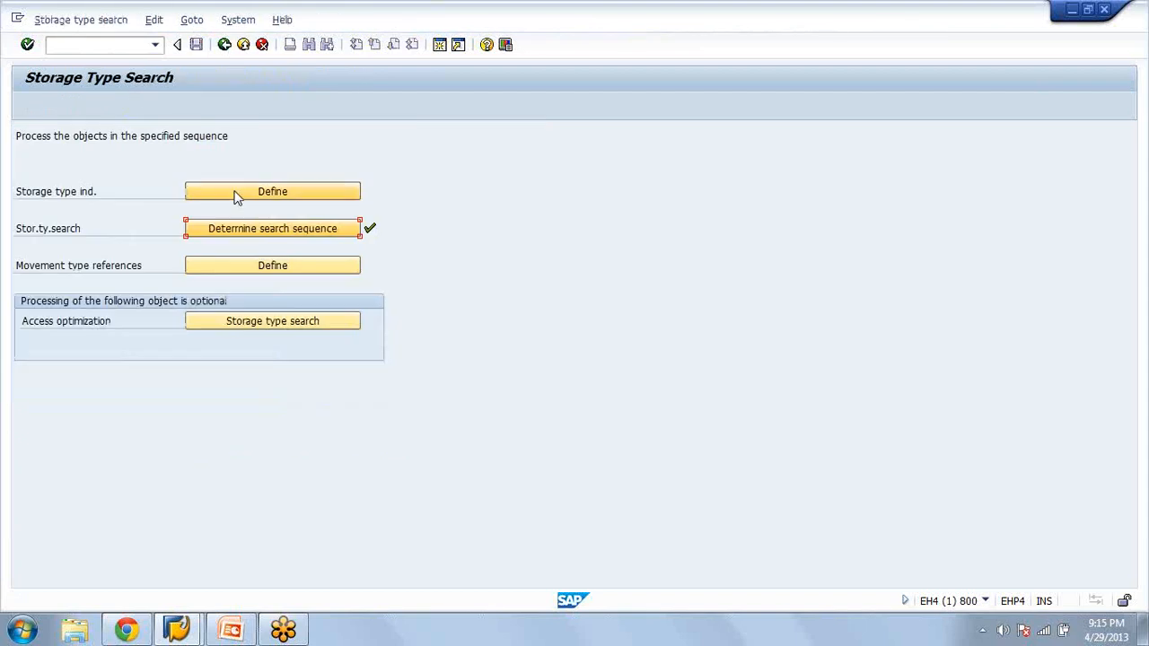
click(237, 196)
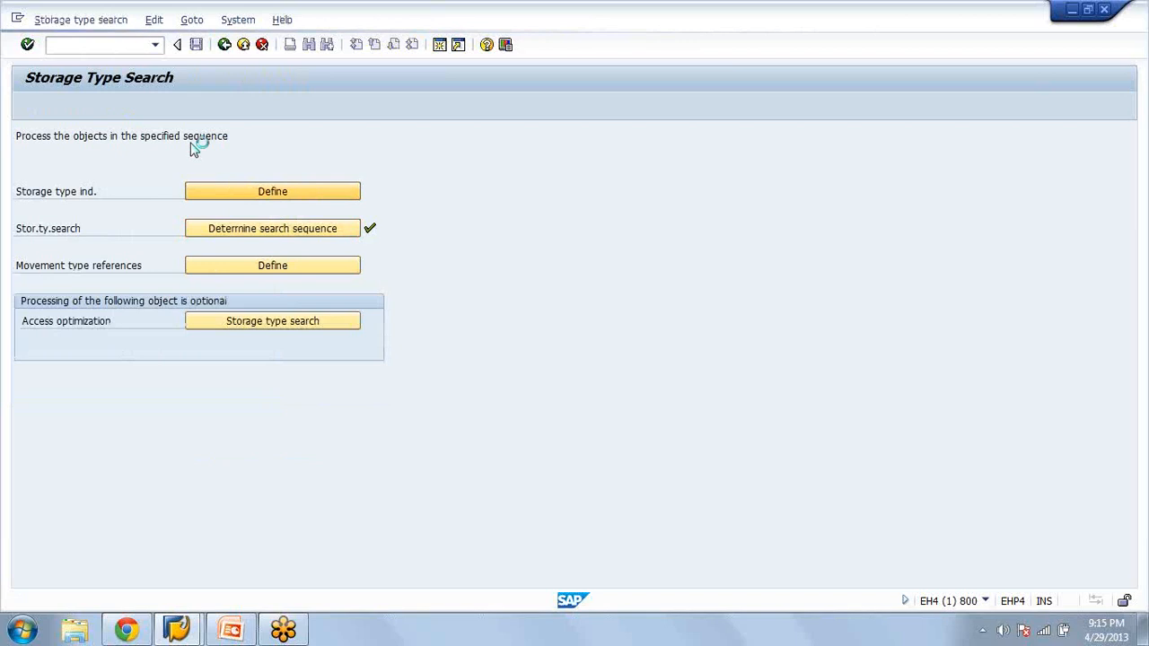
click(225, 45)
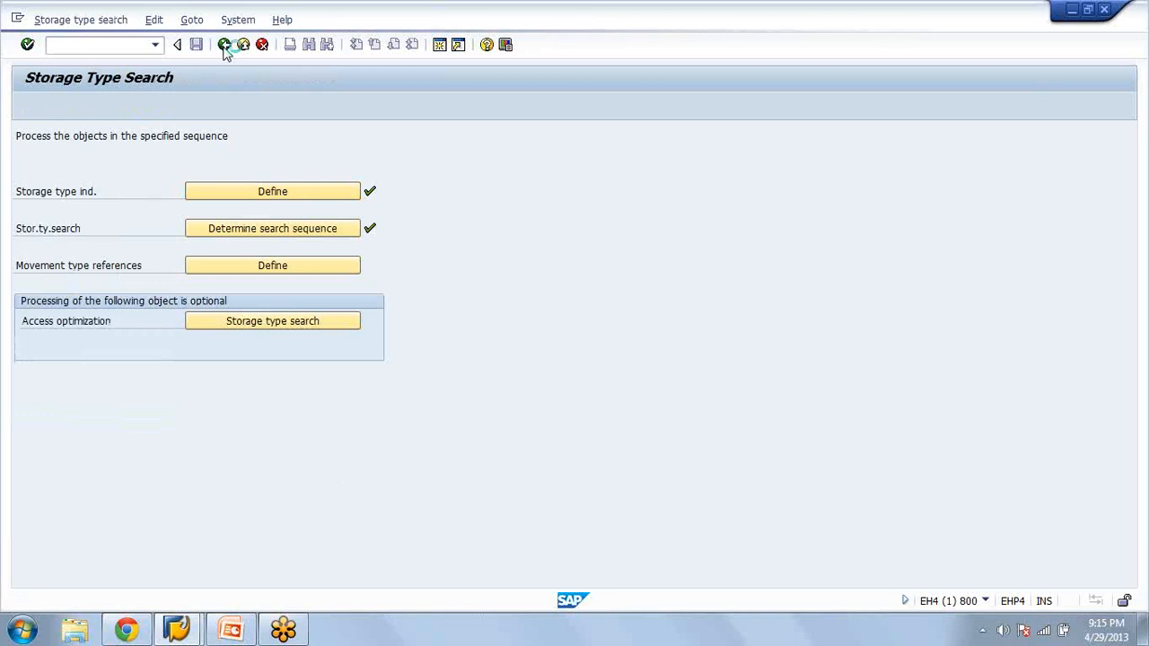
click(224, 46)
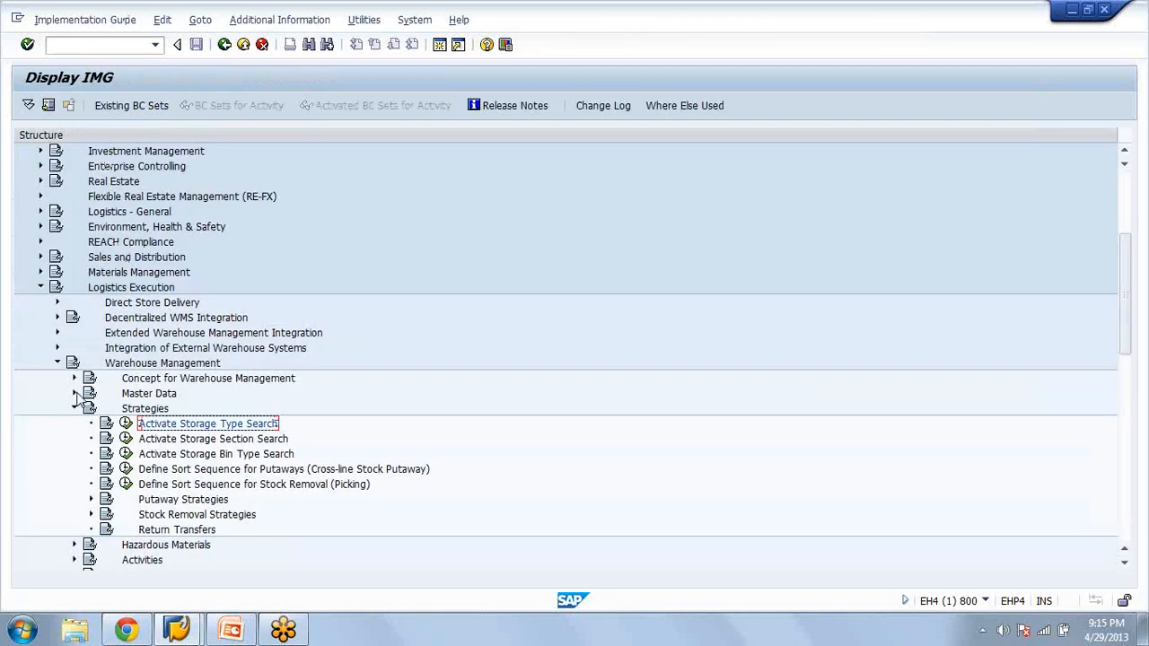
Open Define Storage Type under Master Data, position on warehouse AZA, storage type 200, and display its details
click(75, 394)
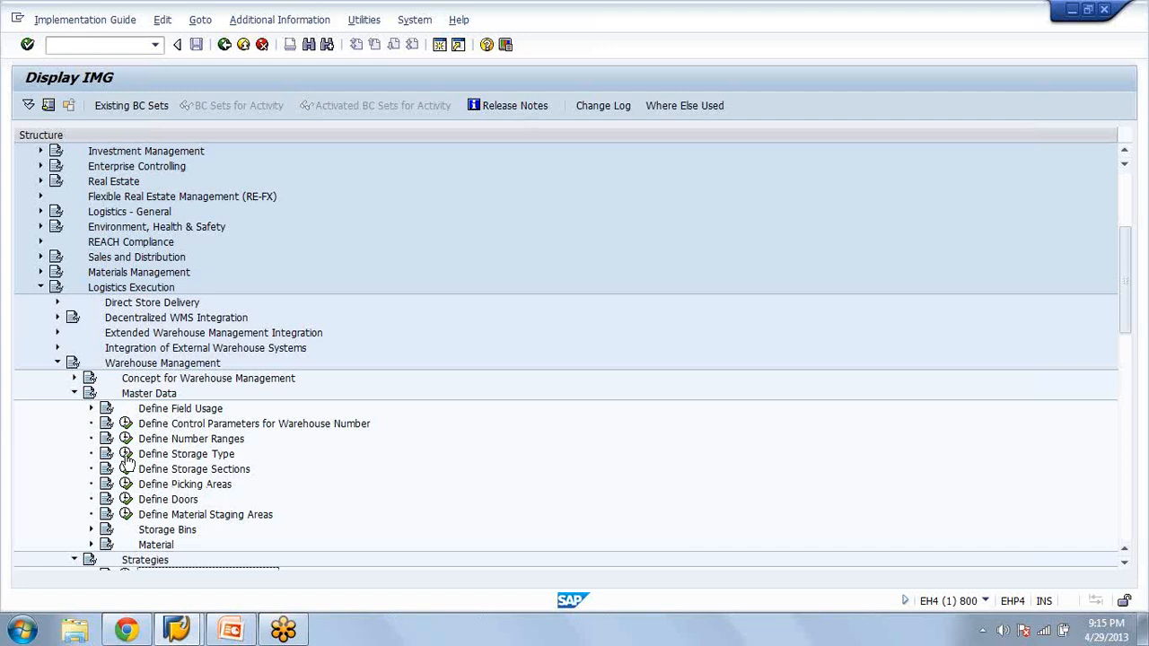
click(126, 455)
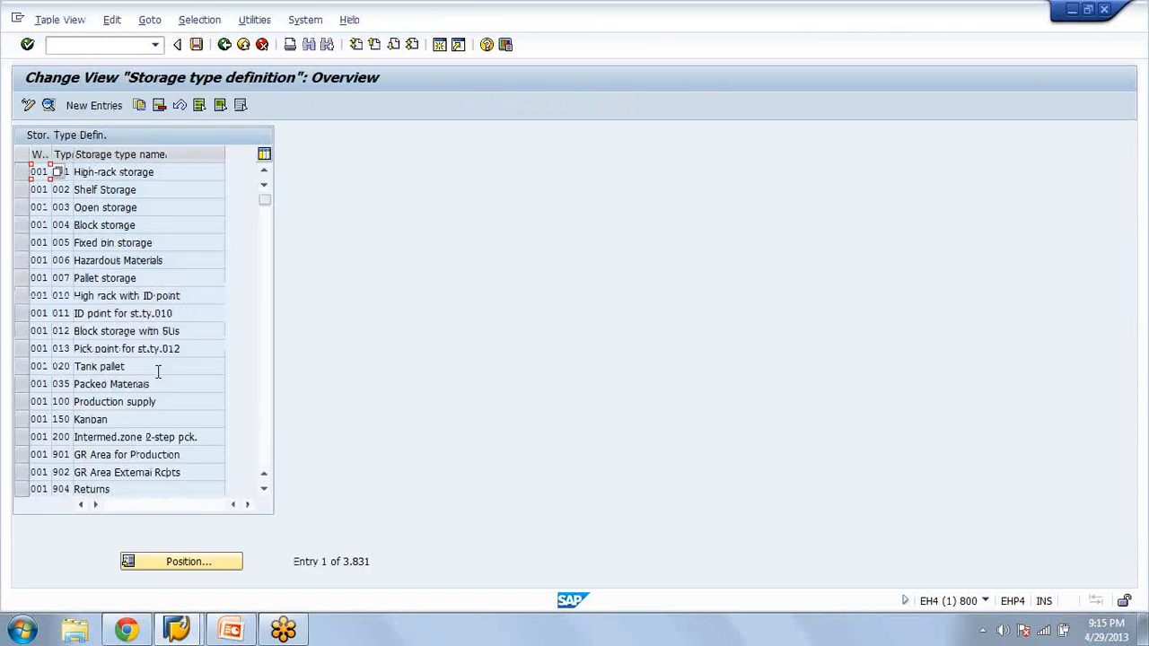
click(224, 567)
text(aza)
key(Tab)
text(200)
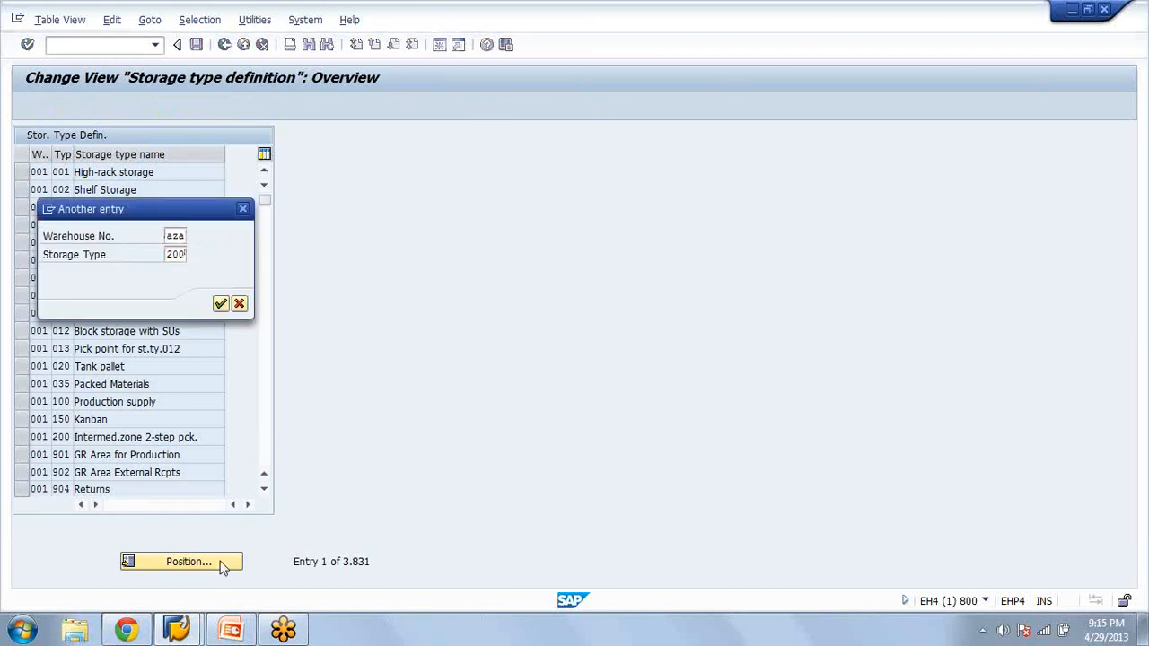
key(Return)
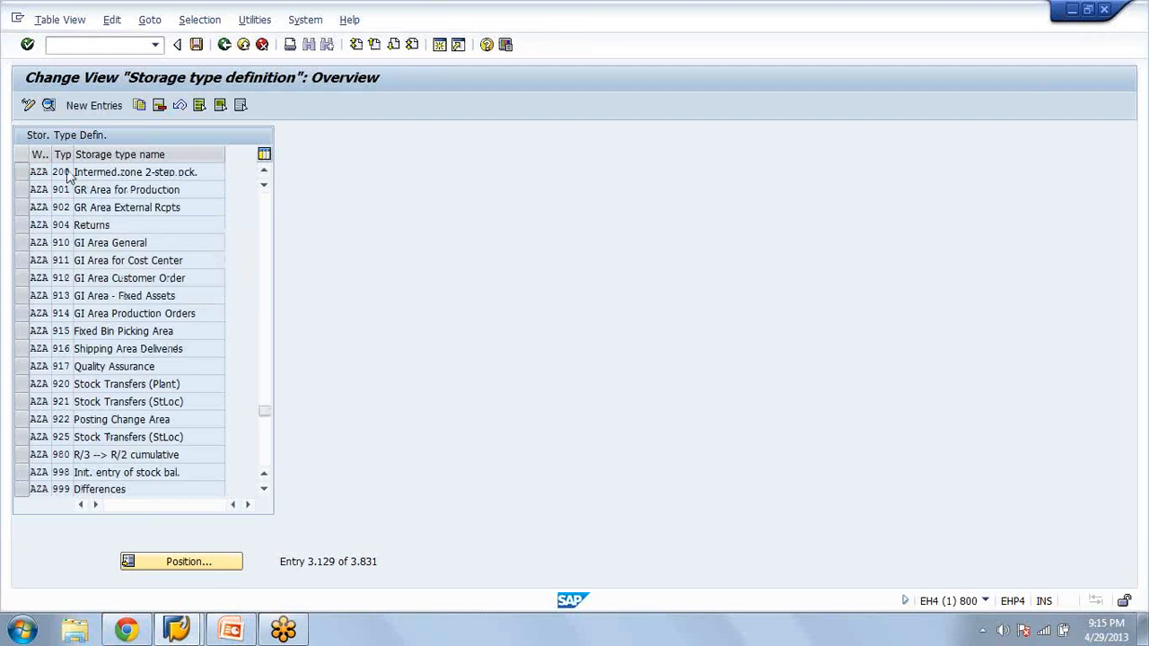
double_click(70, 177)
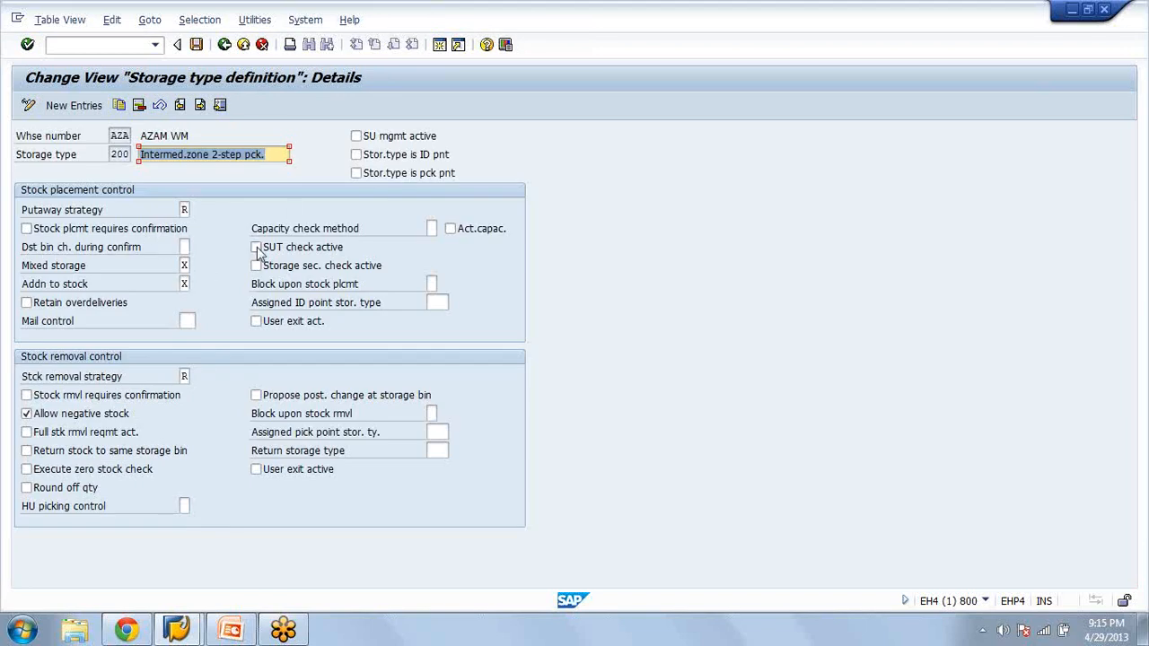
Look up the possible putaway strategies for storage type 200 without choosing one, and return to the IMG structure
click(185, 207)
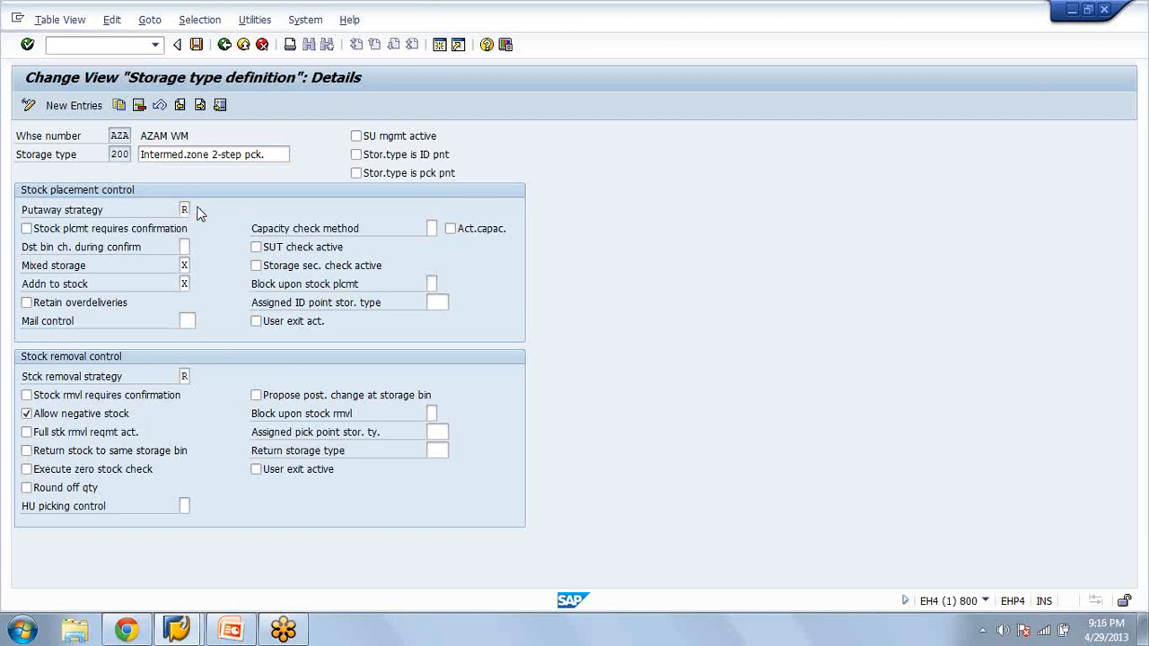
click(198, 213)
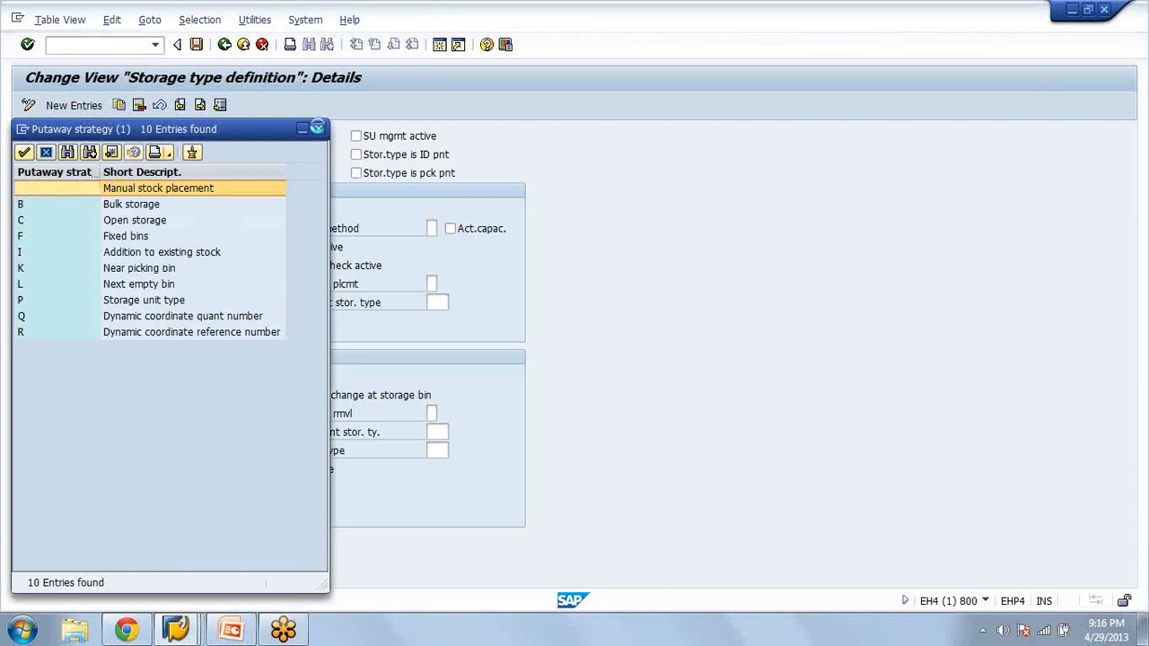
click(316, 128)
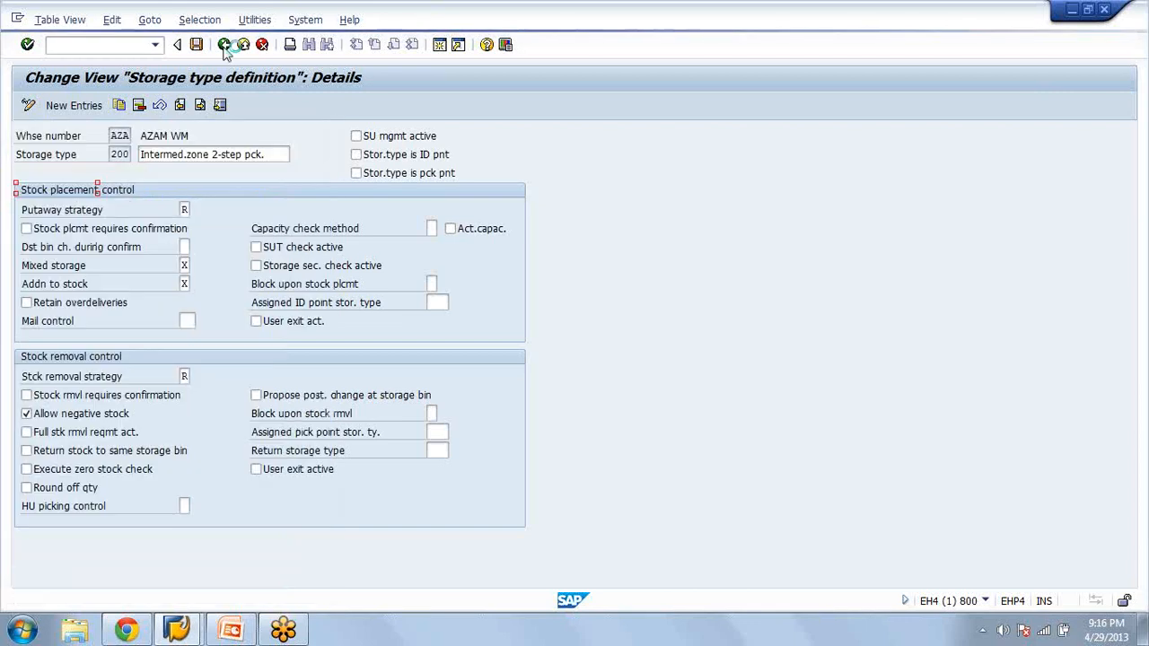
click(224, 45)
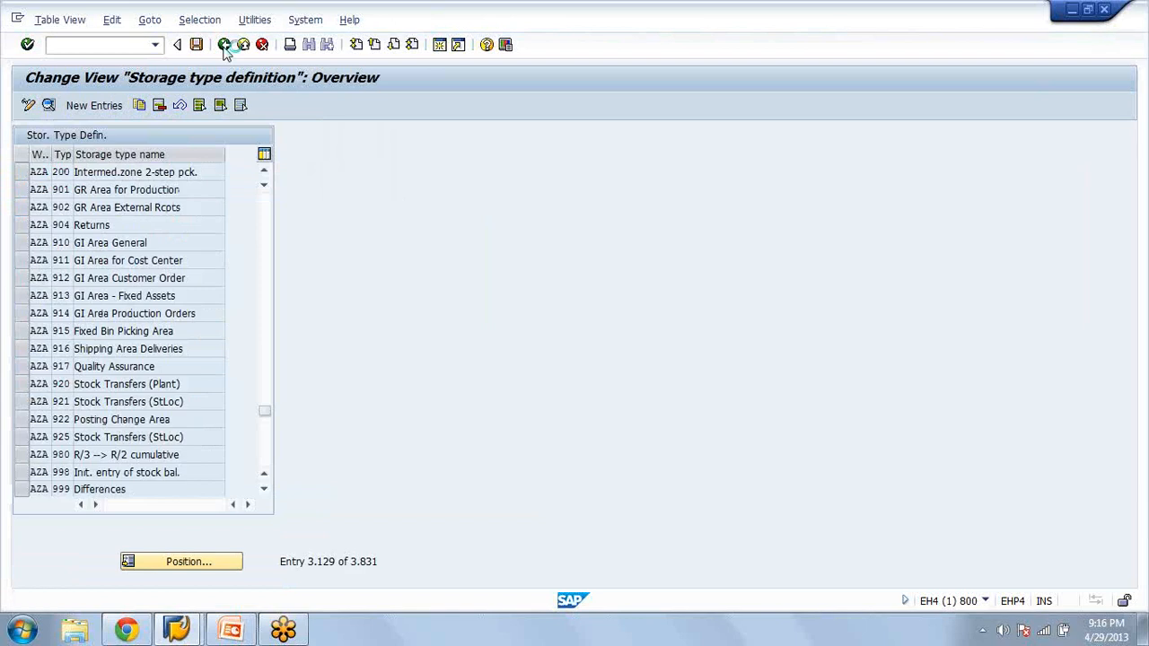
click(225, 45)
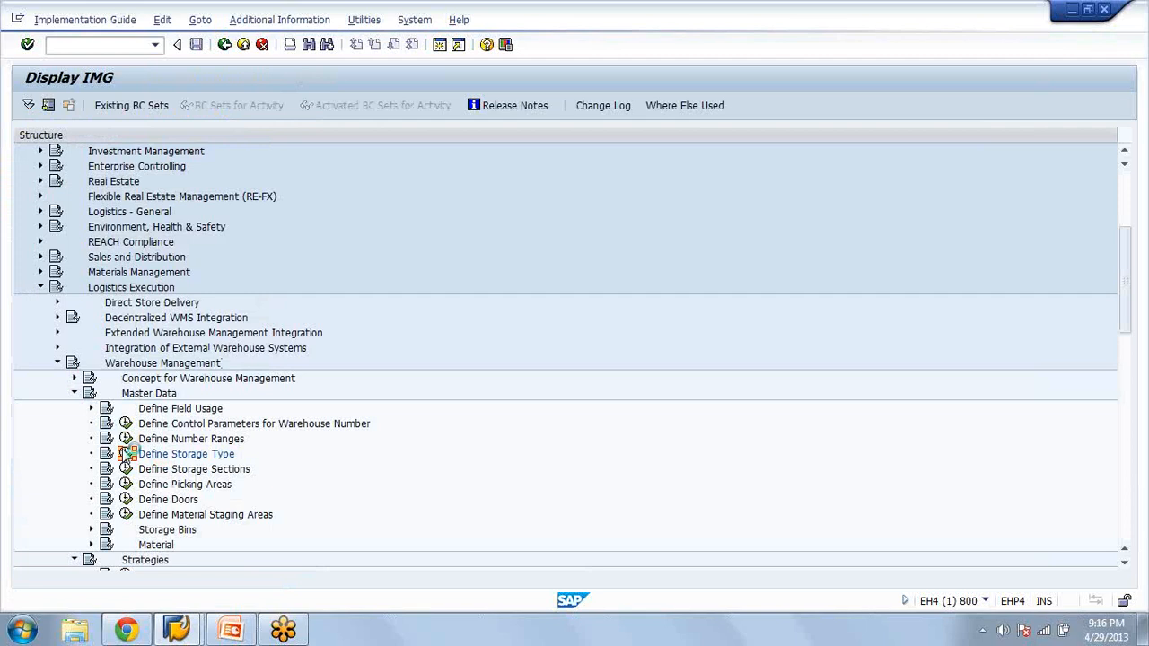
Reopen Define Storage Type, review the details of storage type 200 in warehouse AZA, and go back to the IMG structure
click(126, 455)
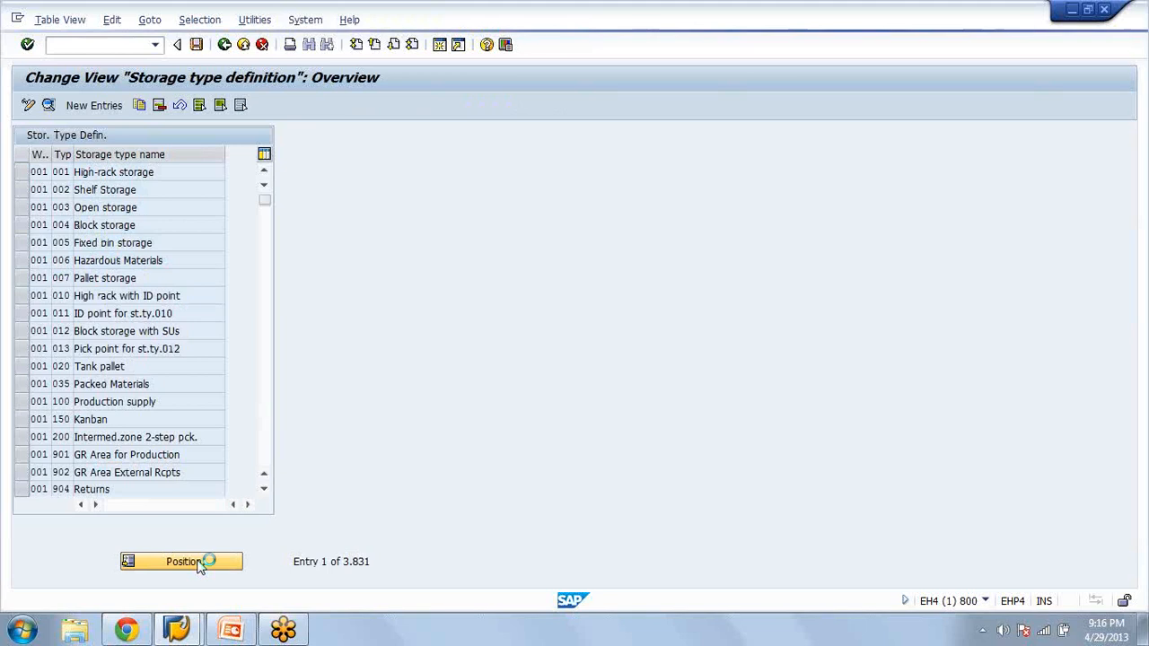
text(200)
key(Return)
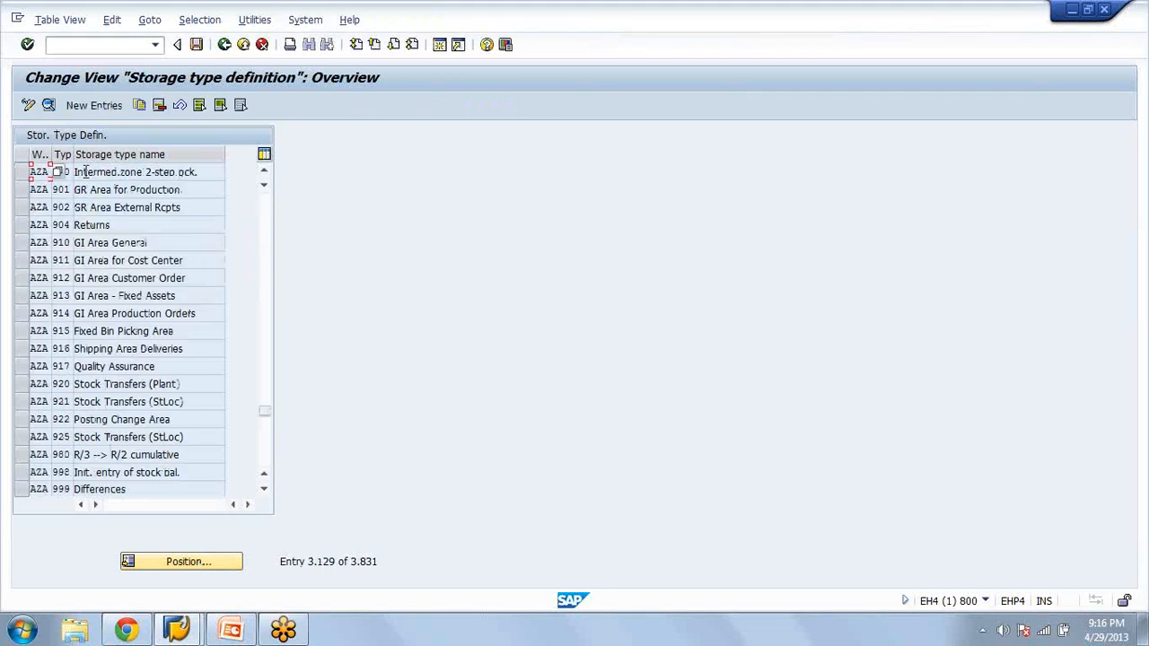
double_click(83, 171)
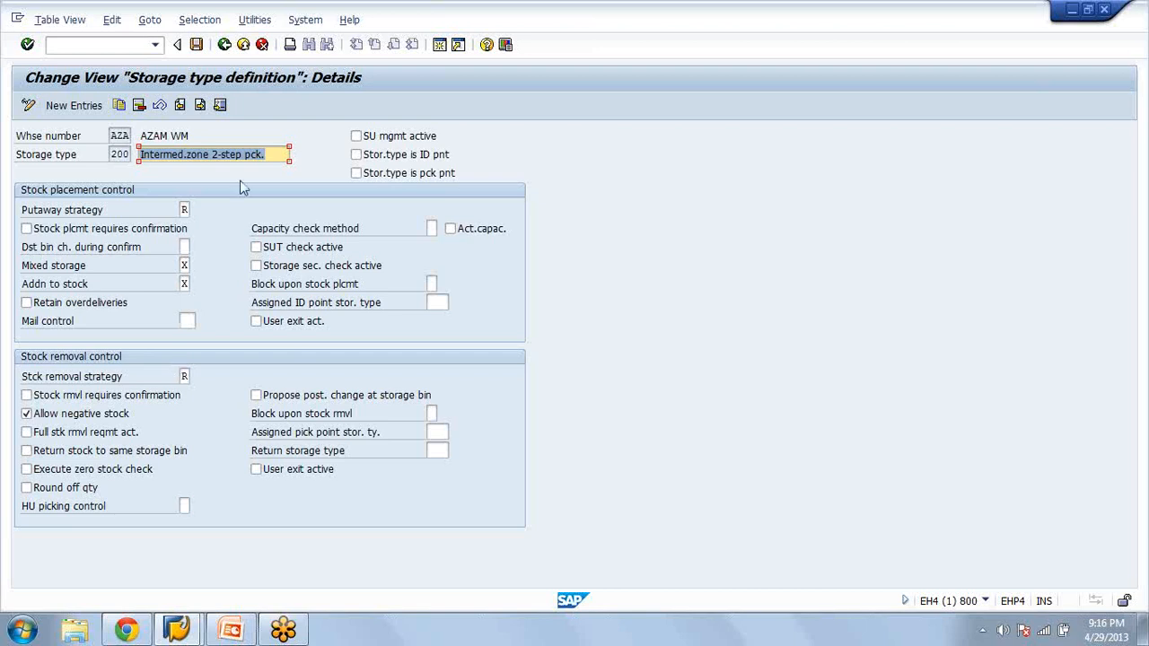
click(255, 153)
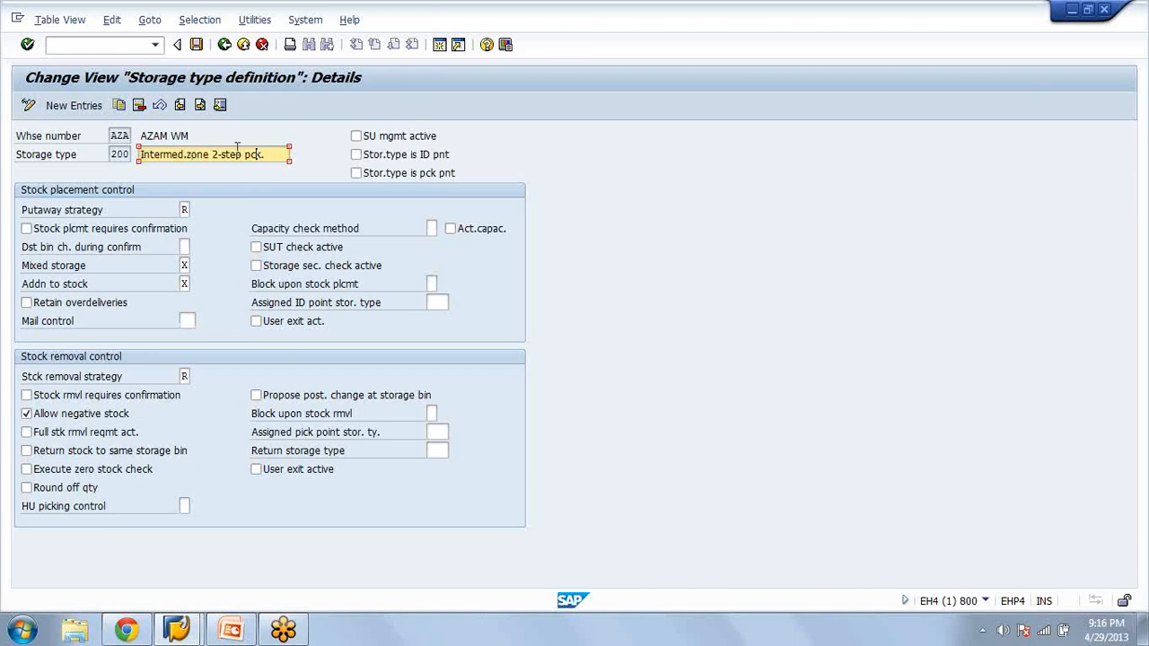
click(228, 47)
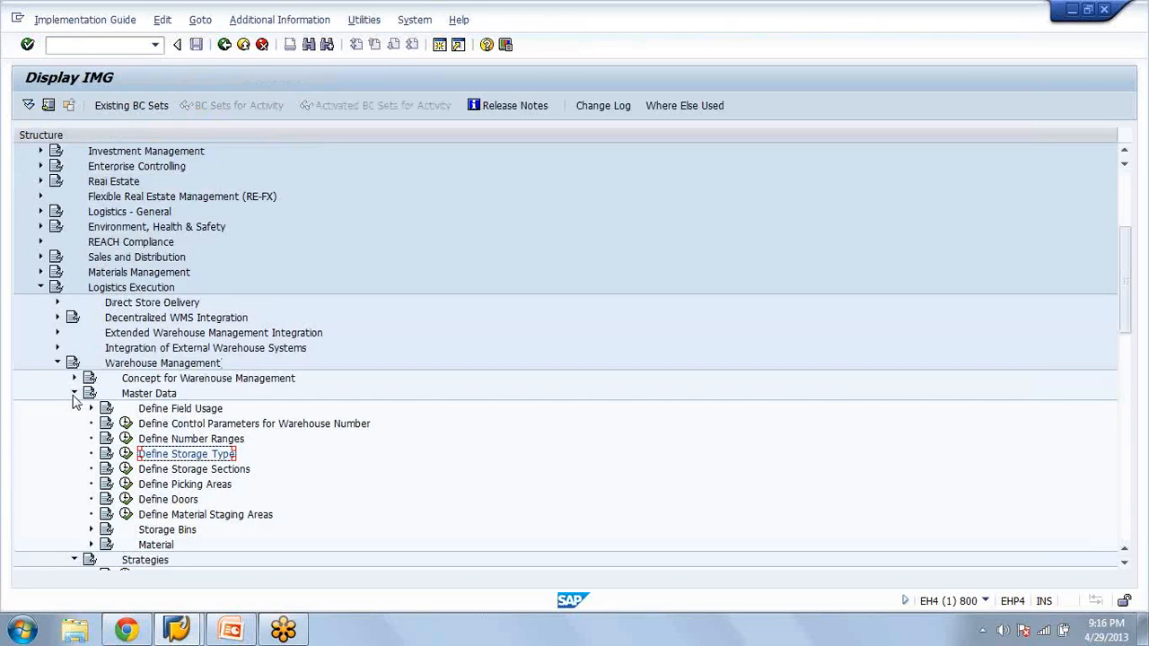
Open the search sequence of Activate Storage Type Search under Strategies and position on warehouse AZA, storage type indicator AZA
click(74, 394)
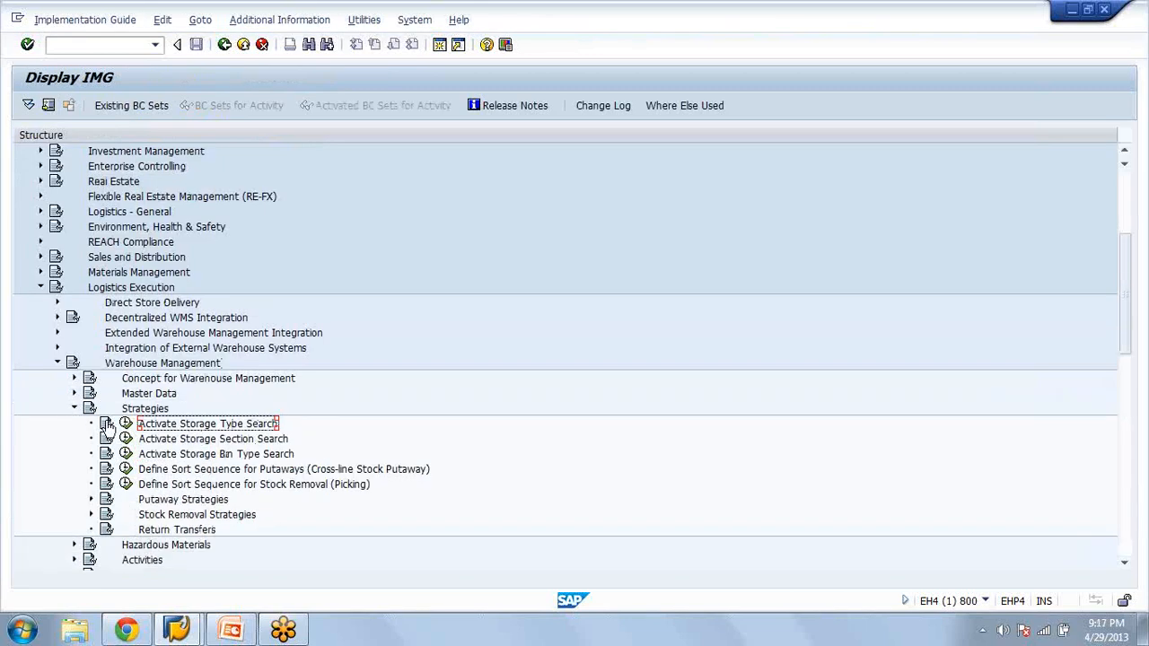
click(126, 425)
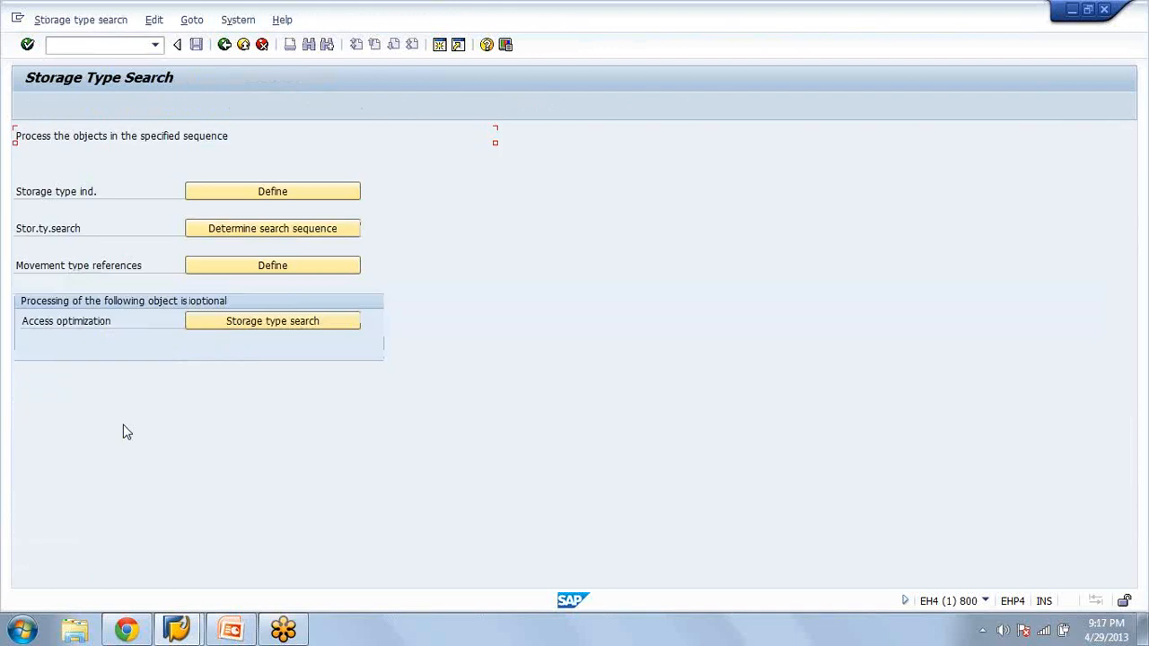
click(193, 230)
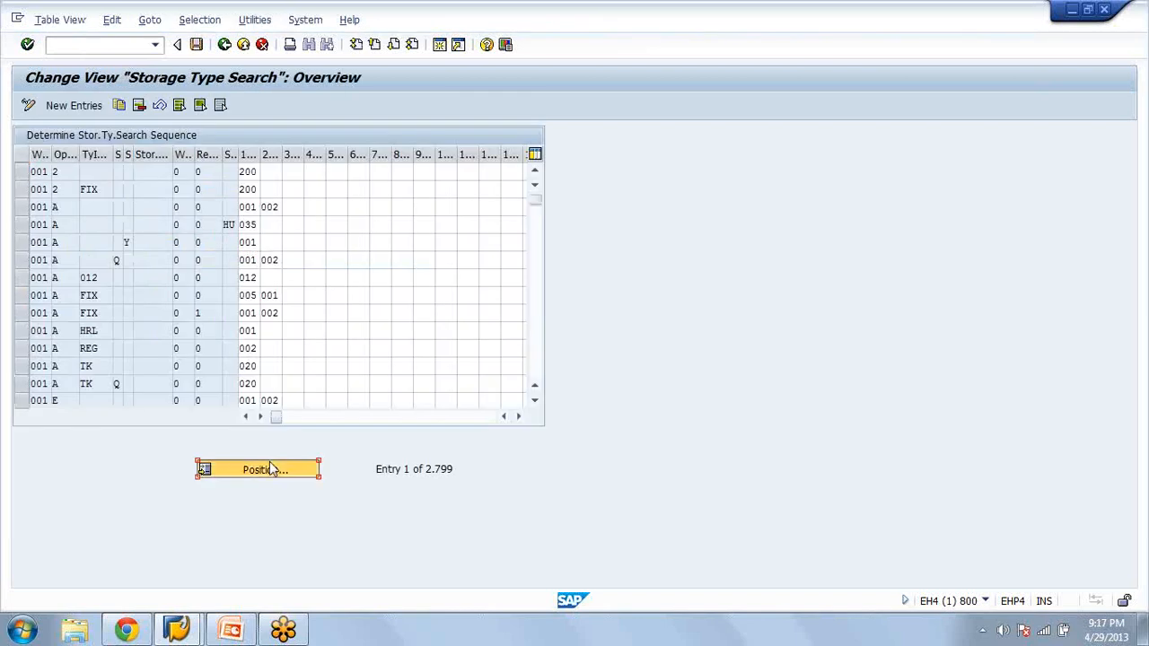
click(271, 468)
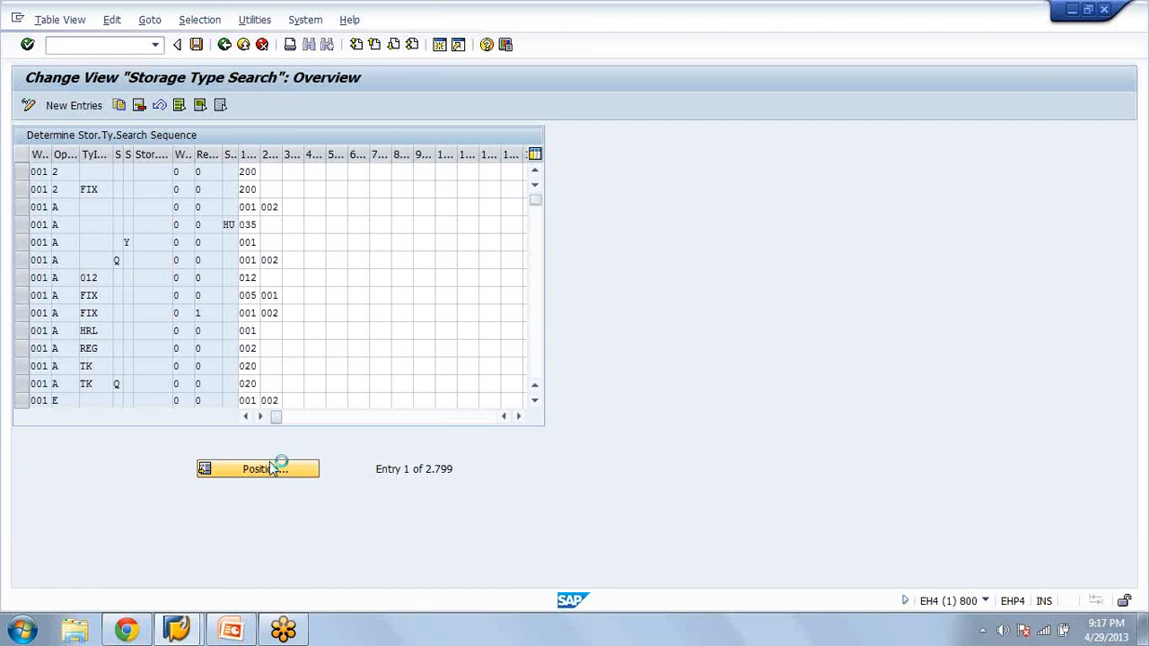
click(183, 272)
text(aza)
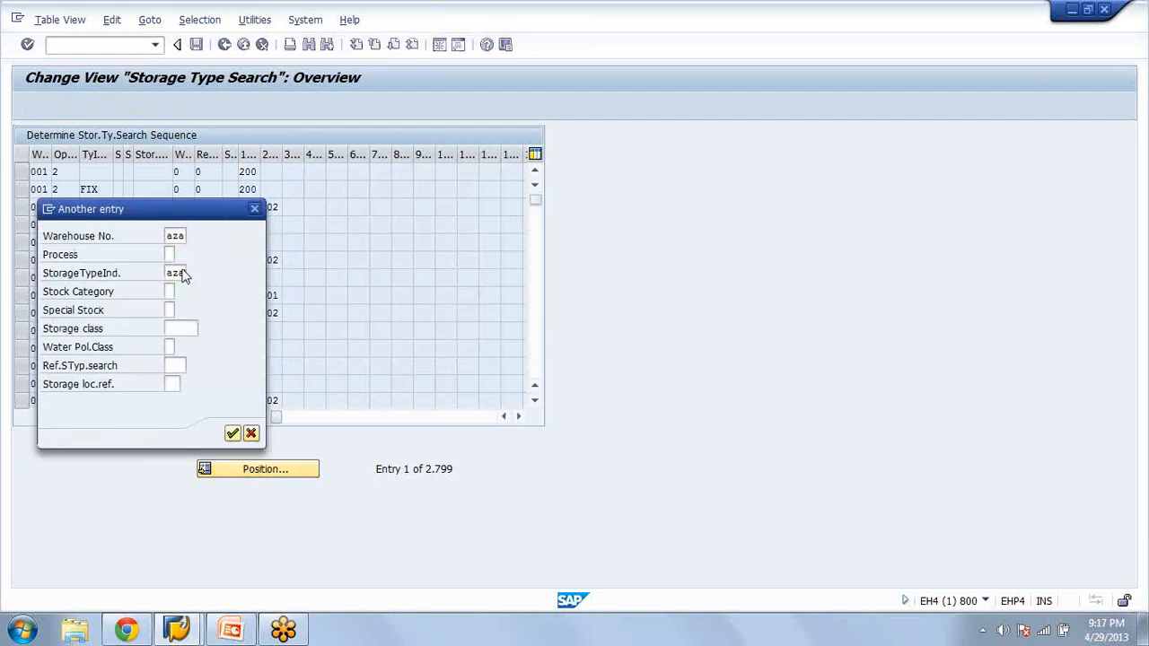
key(Return)
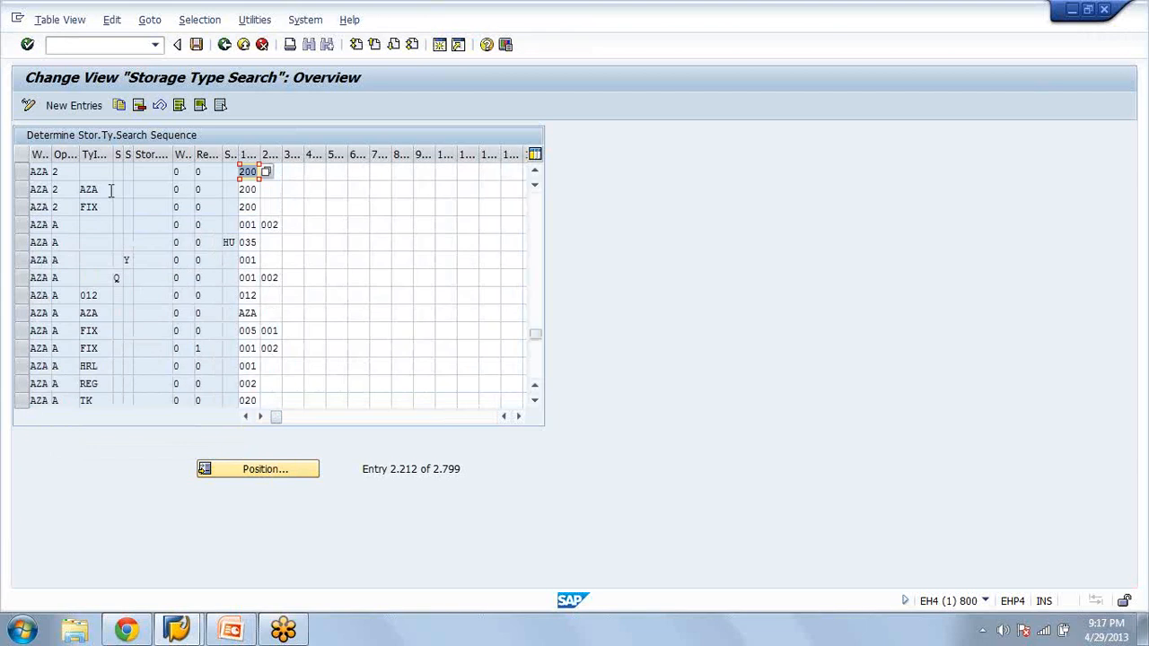
Look up the process indicator values, highlight Two-Step Picking without applying it, and return to the IMG structure
click(60, 188)
click(87, 194)
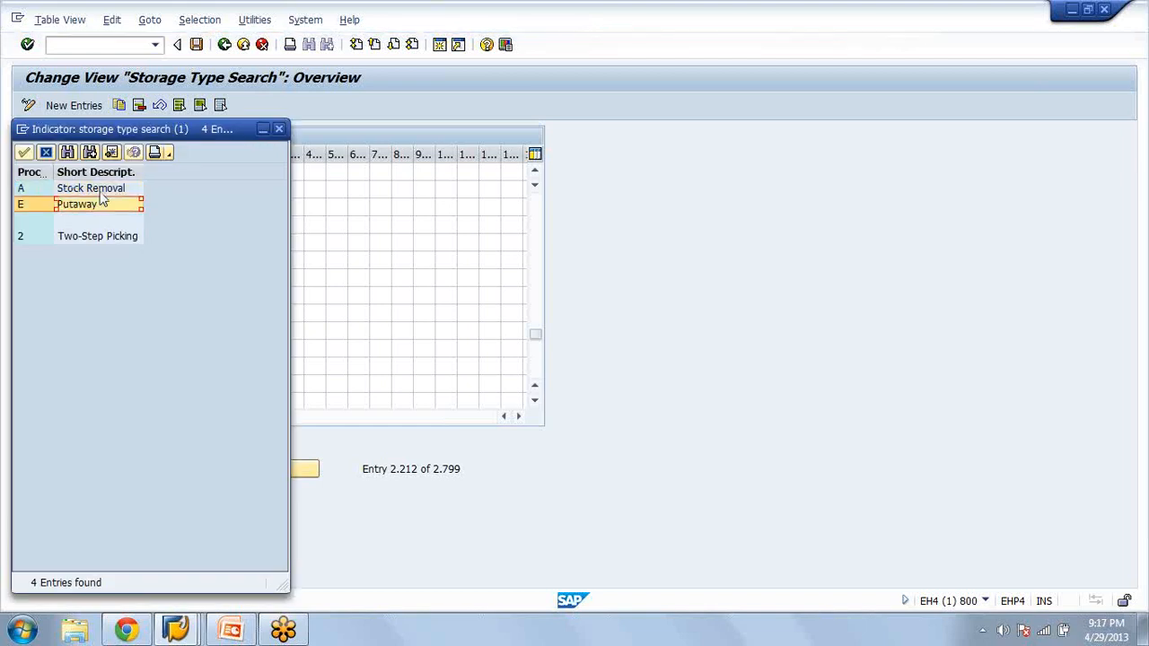
click(83, 236)
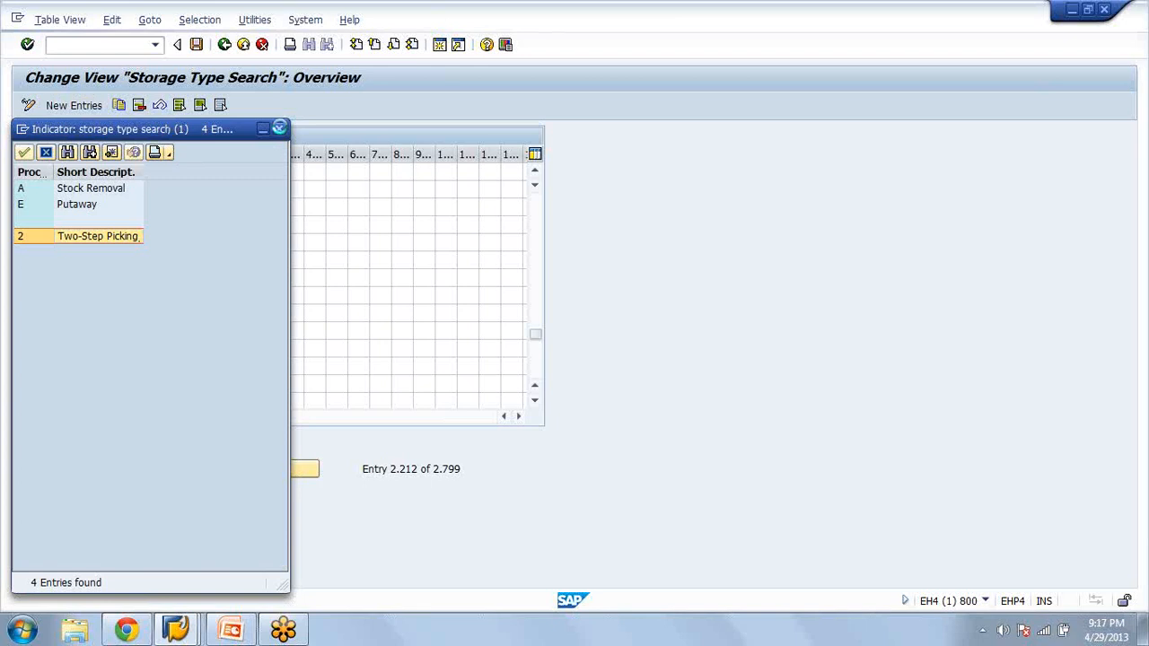
click(279, 128)
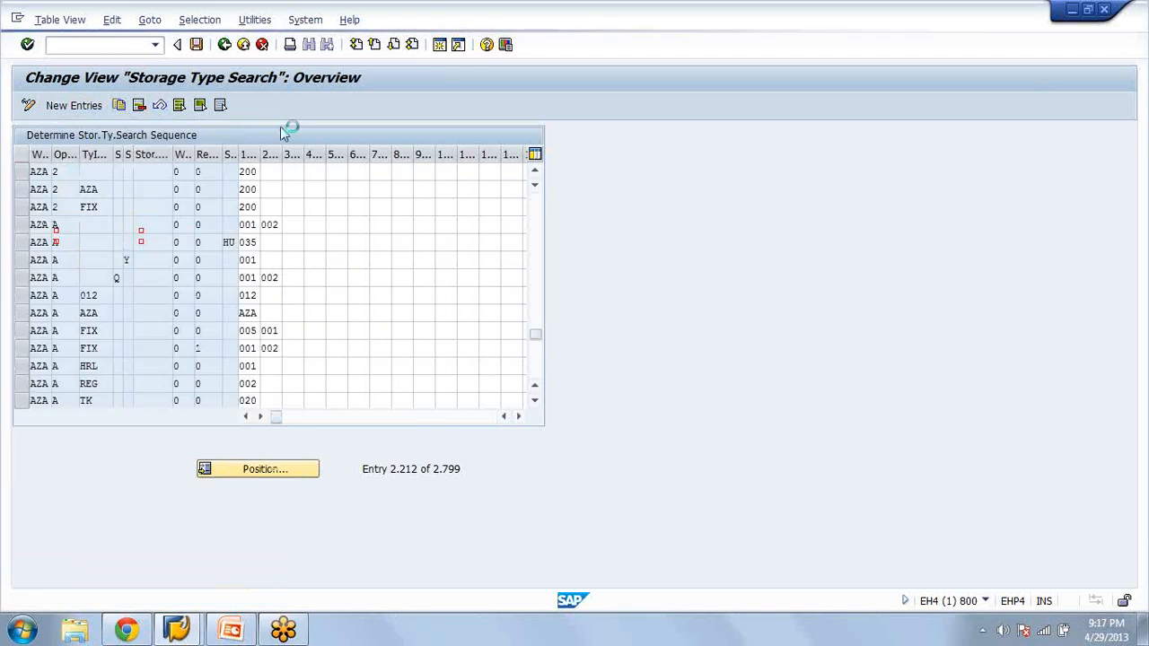
click(225, 44)
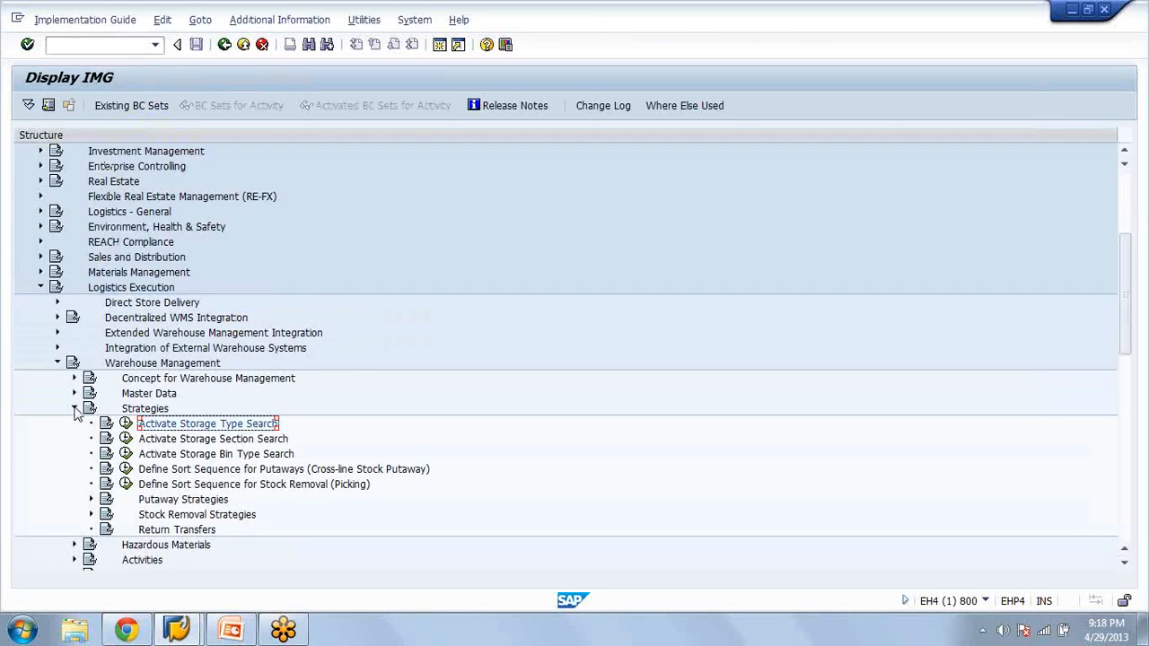
Collapse Strategies and expand Activities and its Transfers node to show the 2-step picking activities
click(75, 409)
click(76, 409)
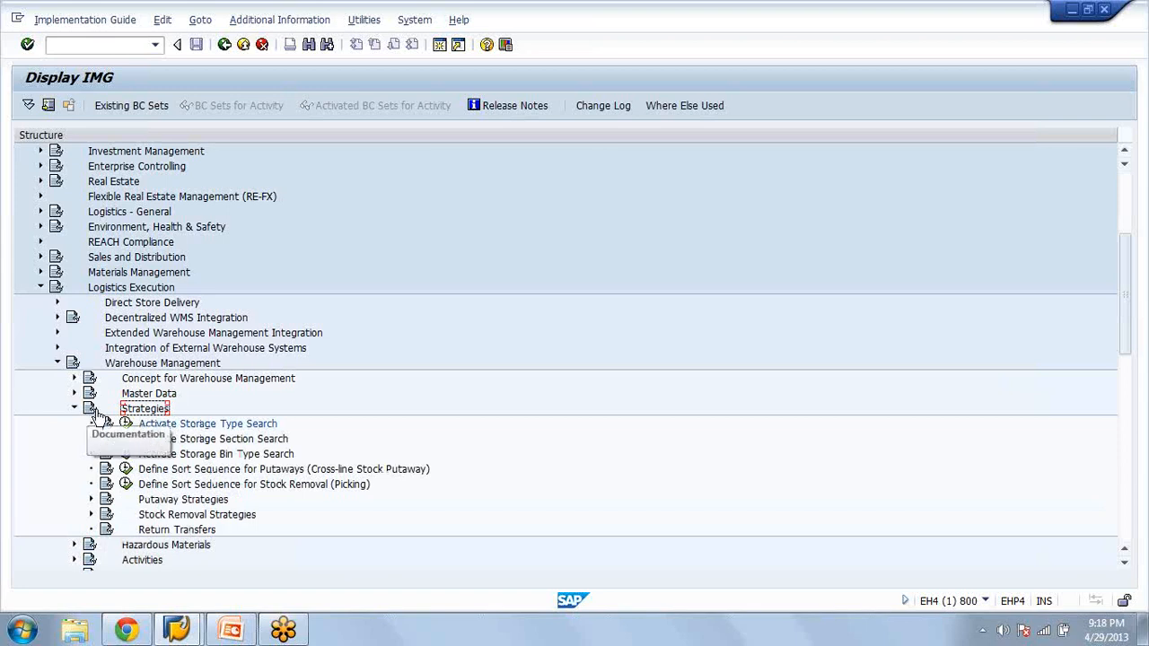
key(Left)
key(Down)
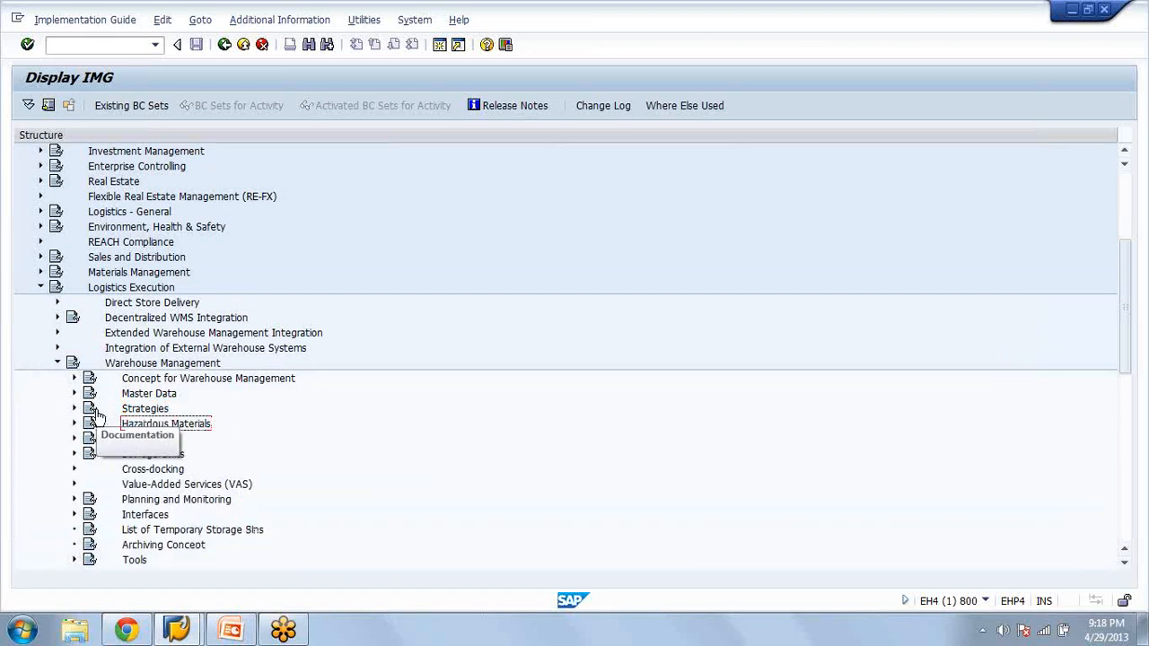
key(Down)
key(Right)
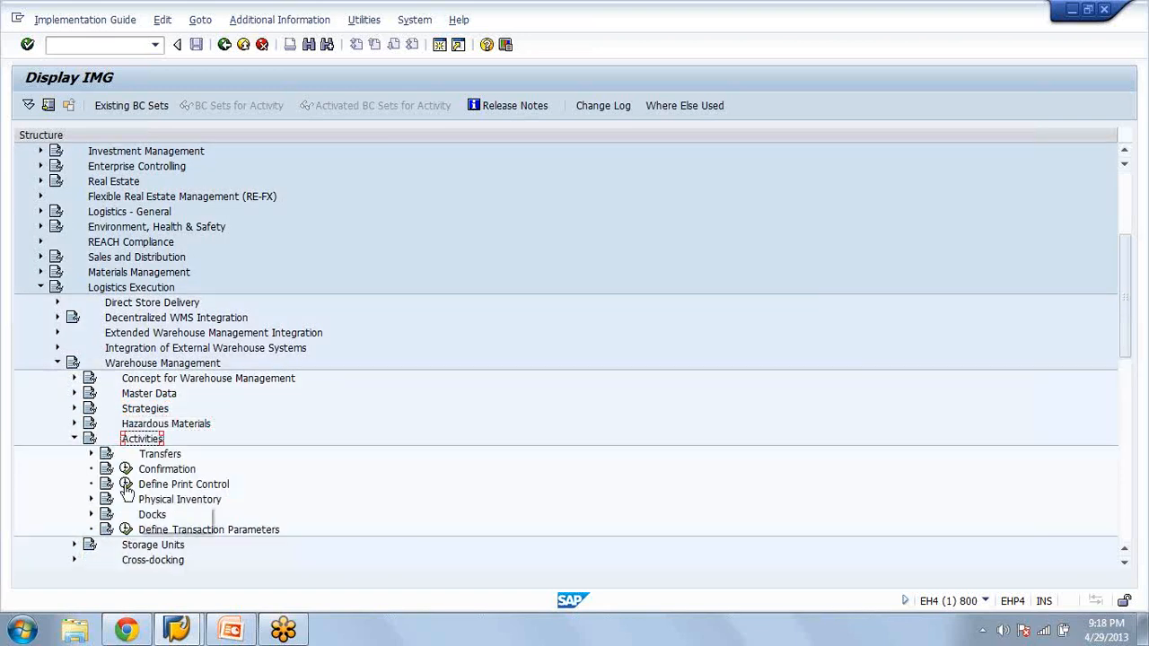
click(92, 454)
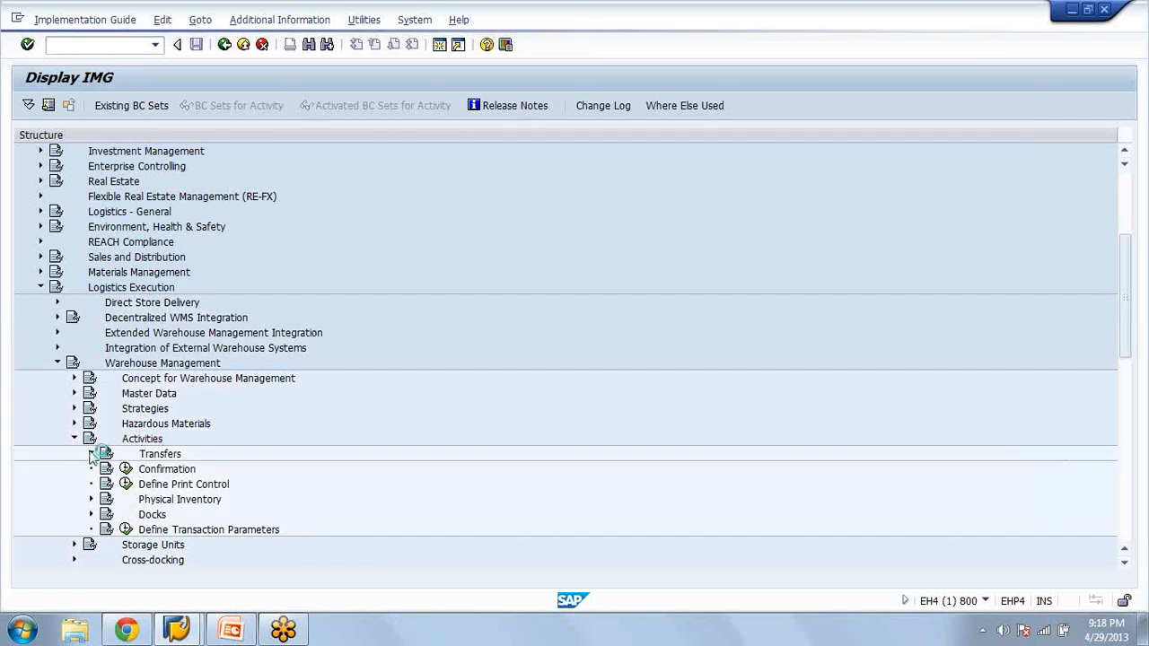
click(91, 454)
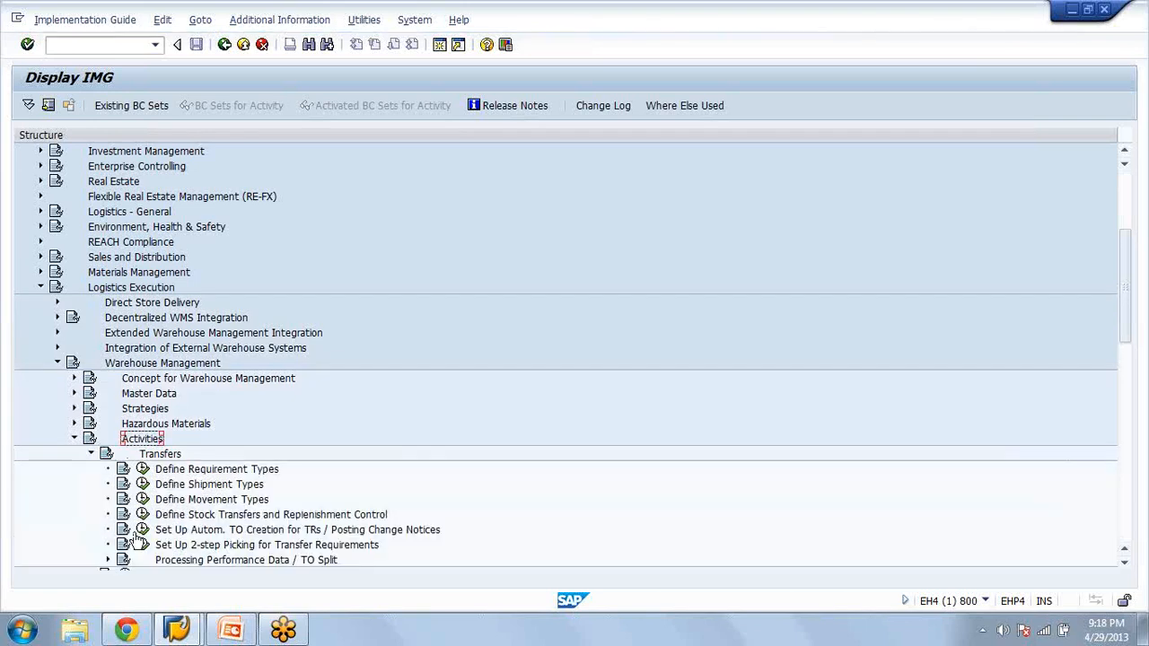
Reopen Activate Storage Type Search under Strategies, go back to the IMG structure, and collapse Strategies
click(141, 409)
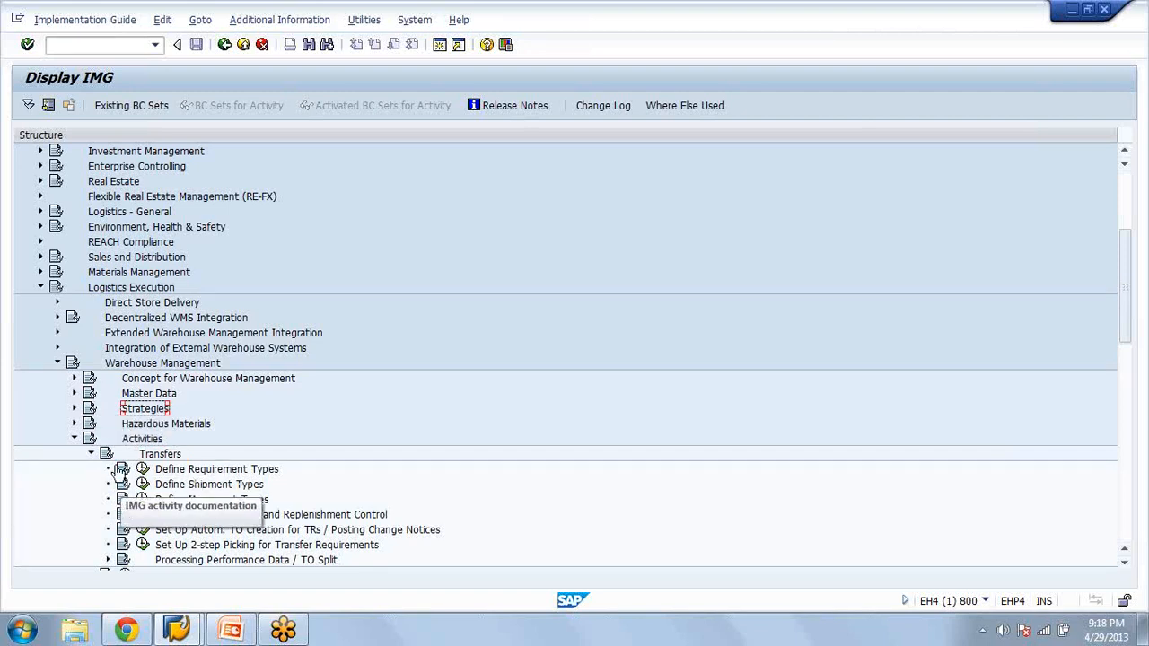
click(74, 409)
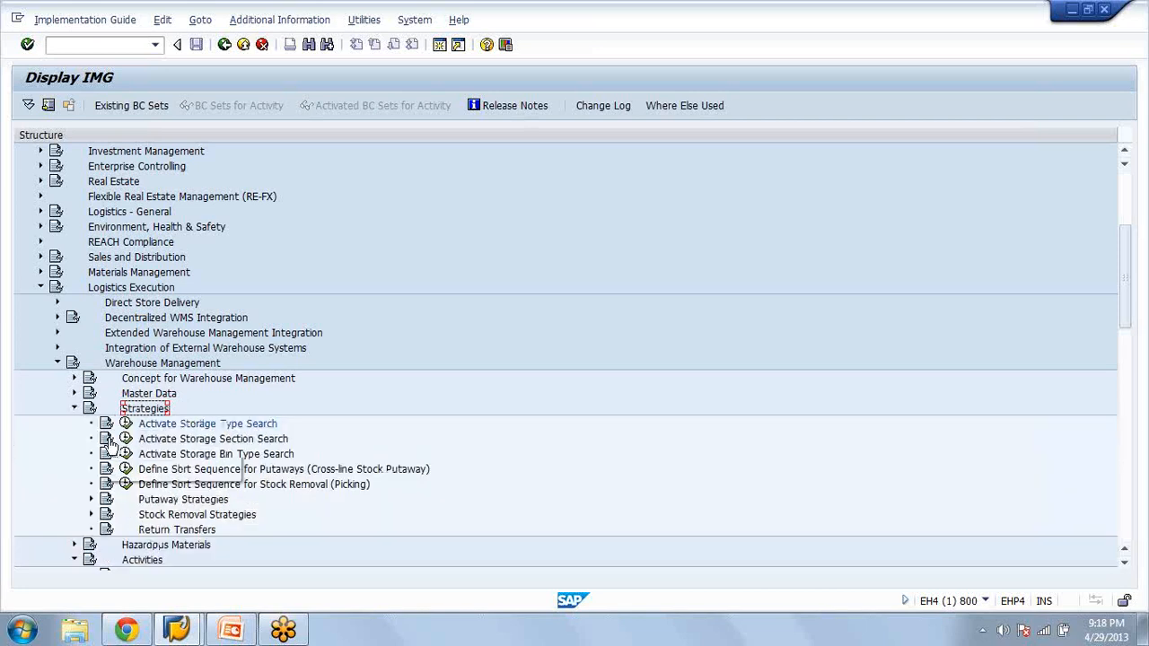
click(126, 425)
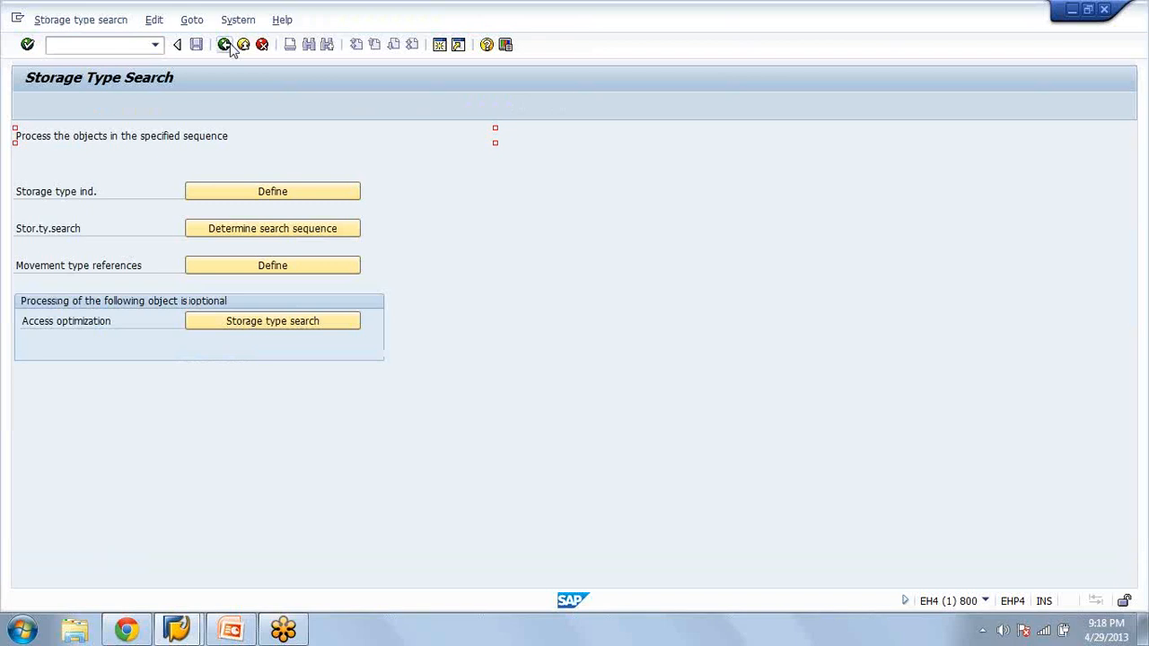
click(225, 45)
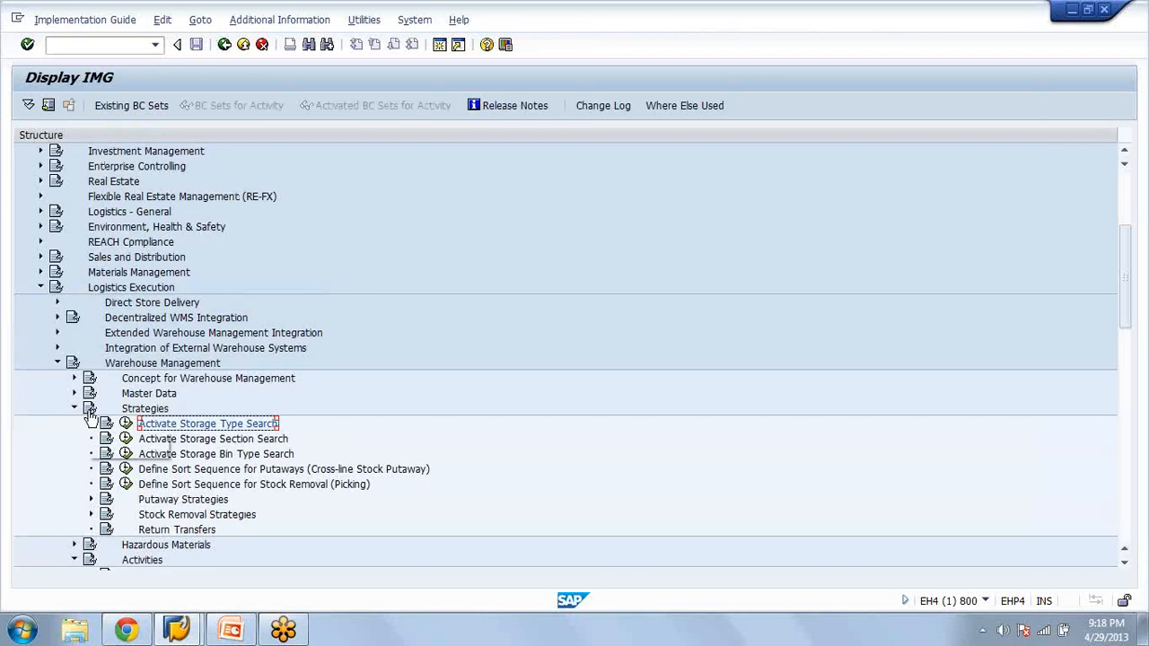
click(75, 408)
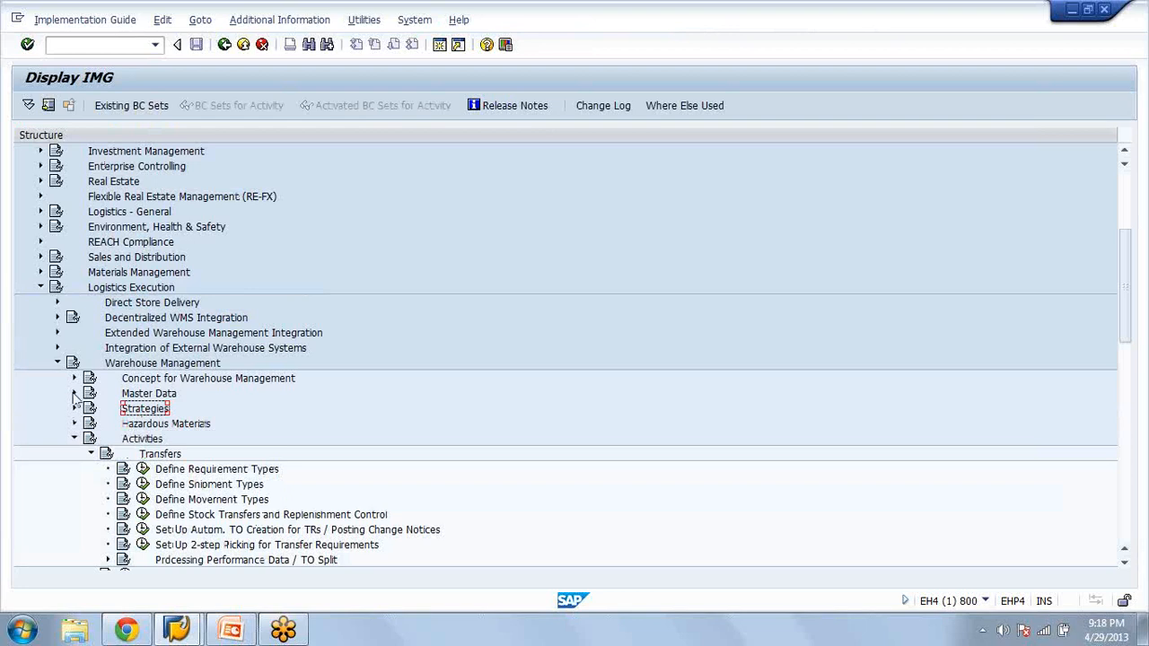
Open Define Storage Type under Master Data and display the details of storage type 200 in warehouse 001
click(74, 393)
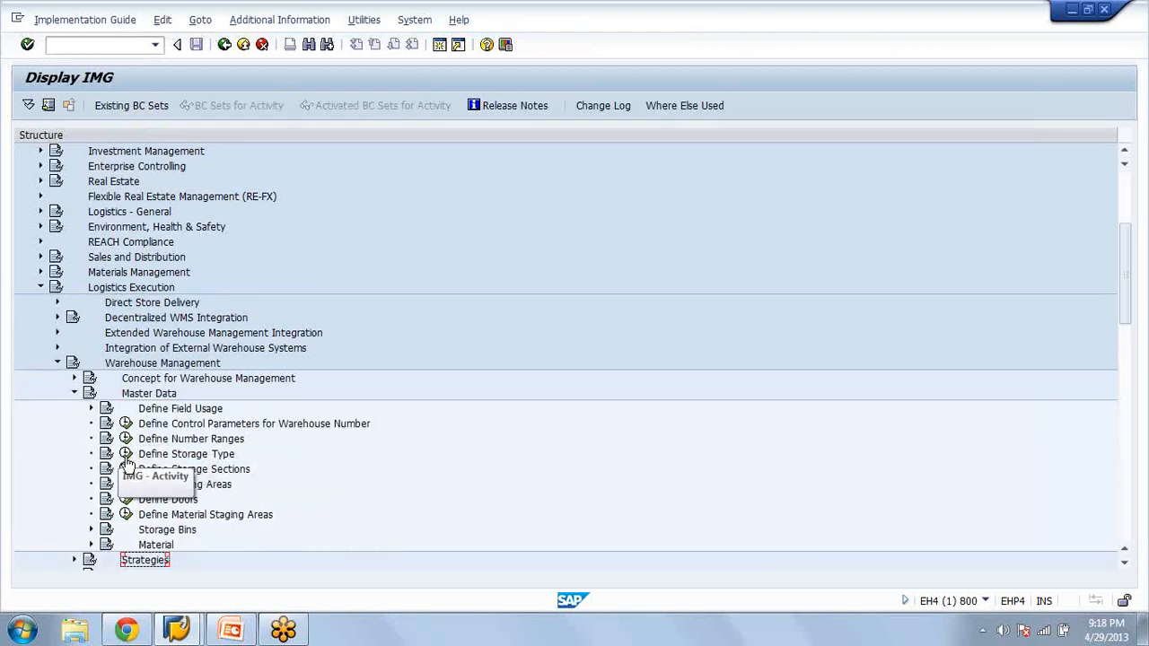
click(126, 454)
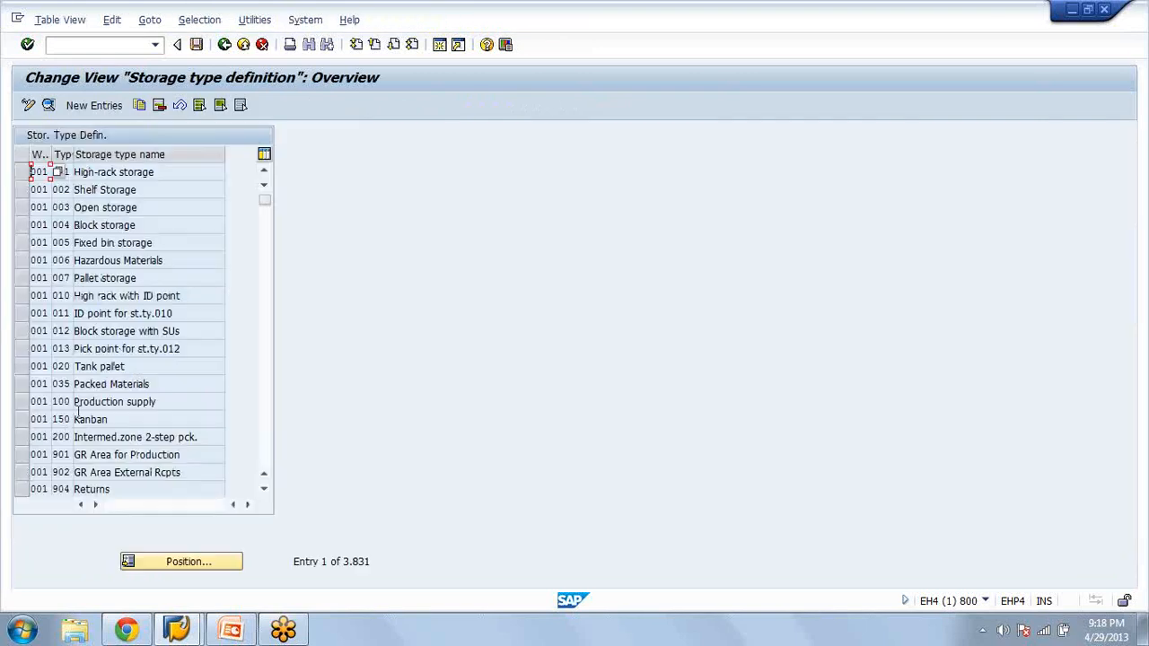
click(65, 437)
double_click(64, 437)
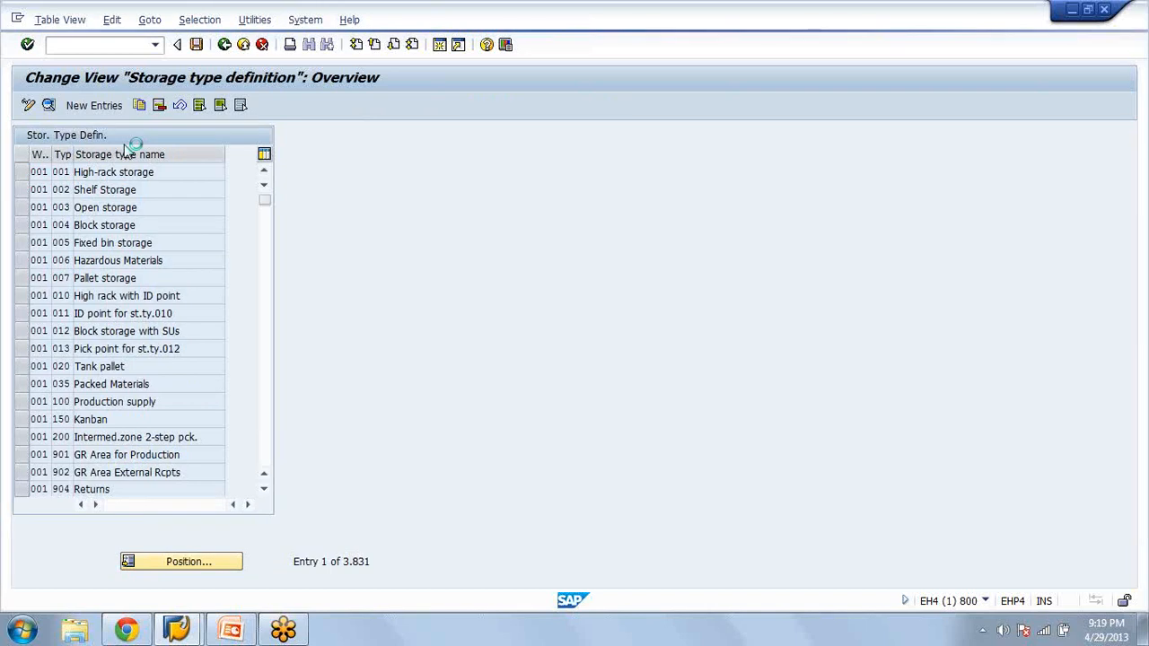
Look up the putaway strategies, highlight Dynamic coordinate reference number, review the storage type 200 details, and return to the IMG structure
key(F3)
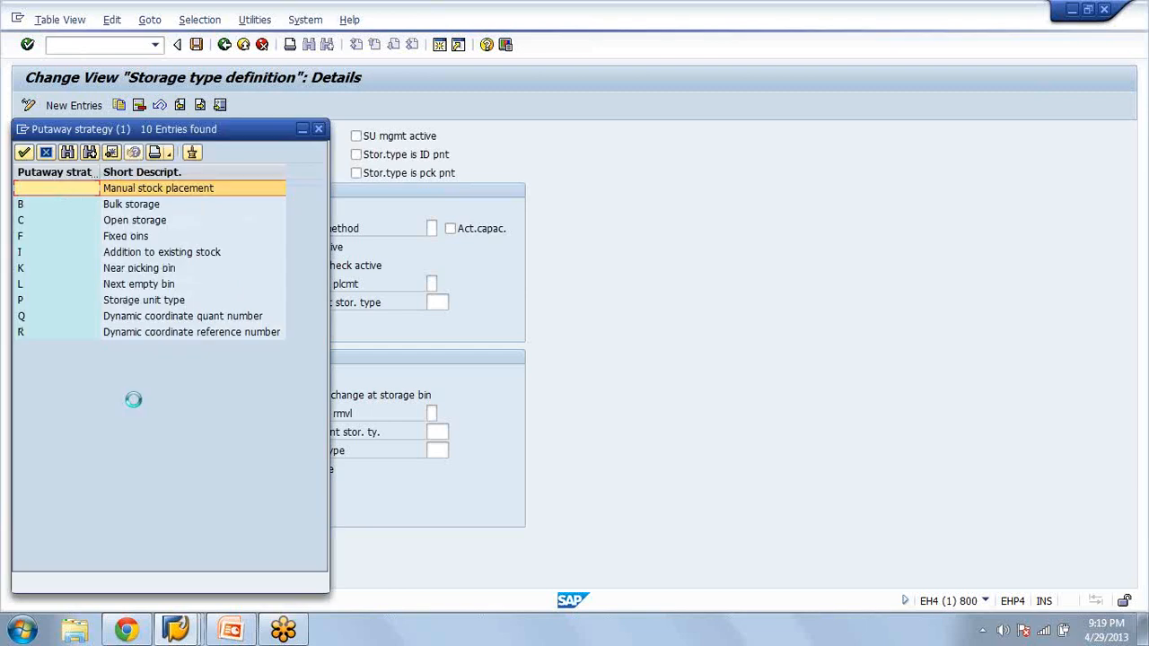
click(192, 333)
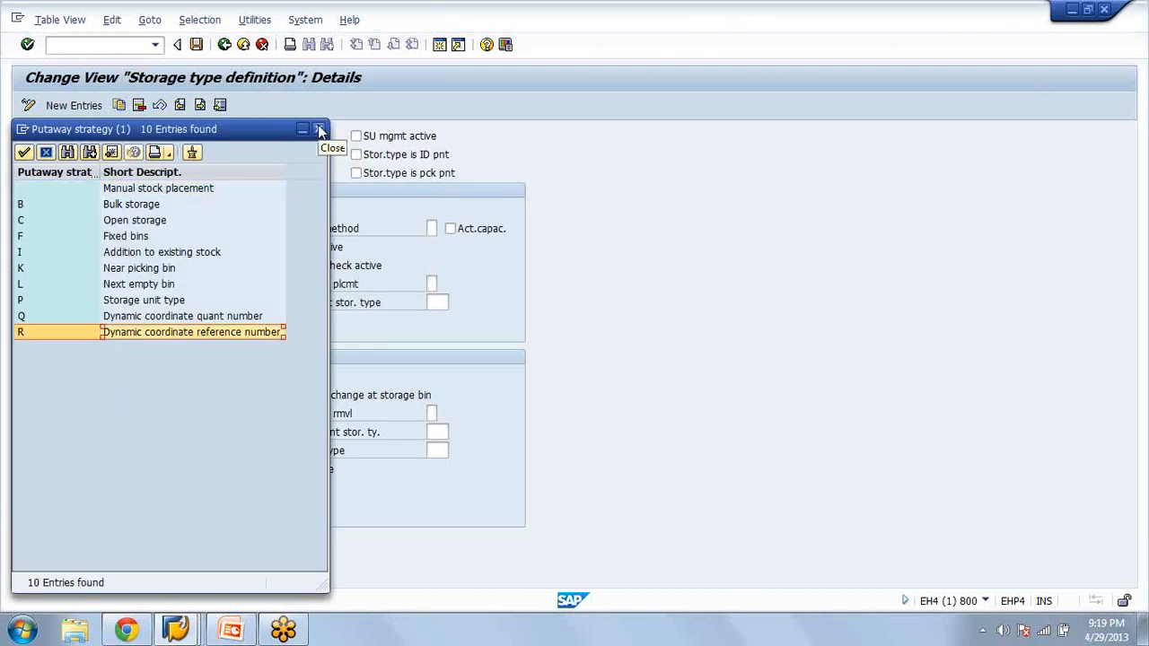
click(319, 130)
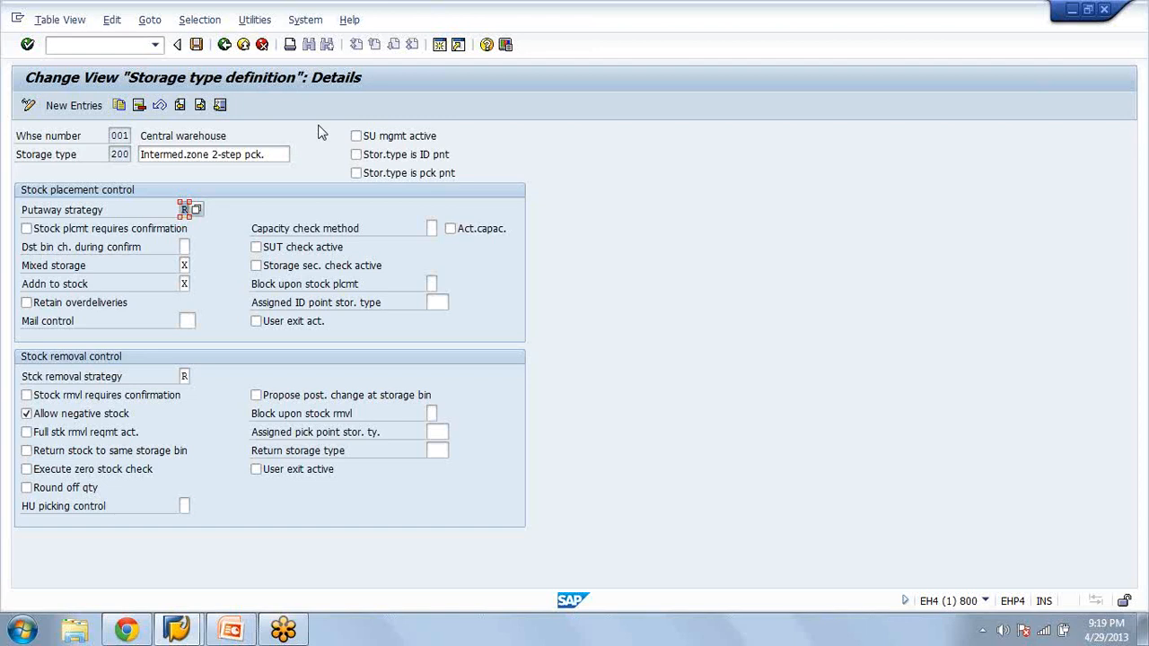
click(112, 152)
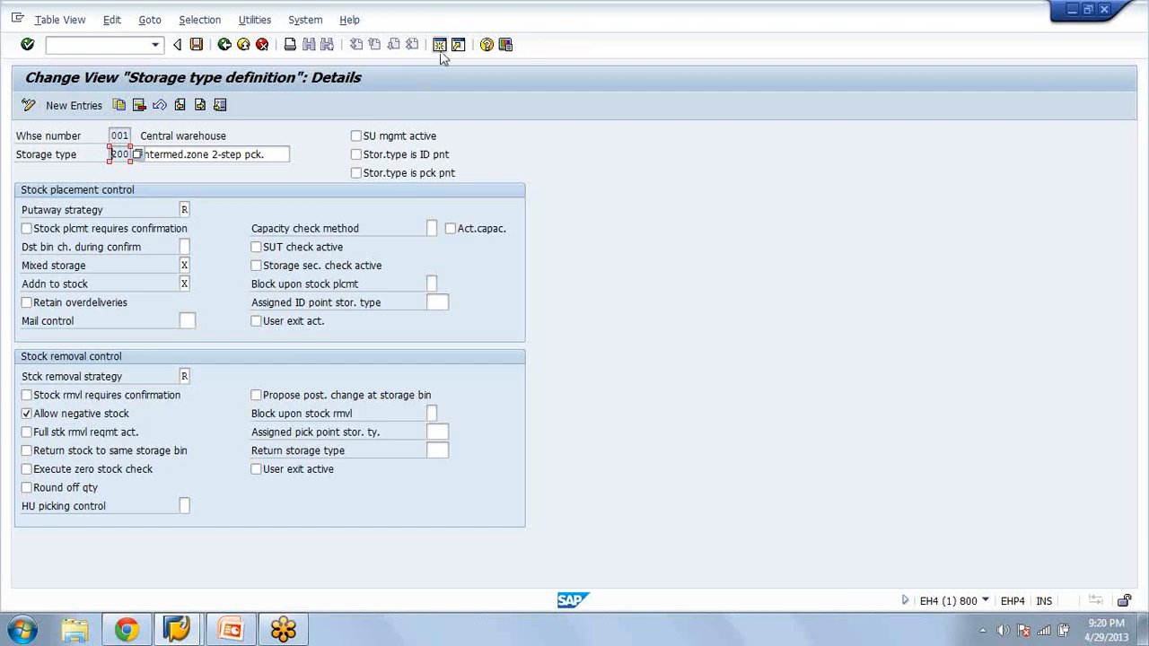
click(223, 44)
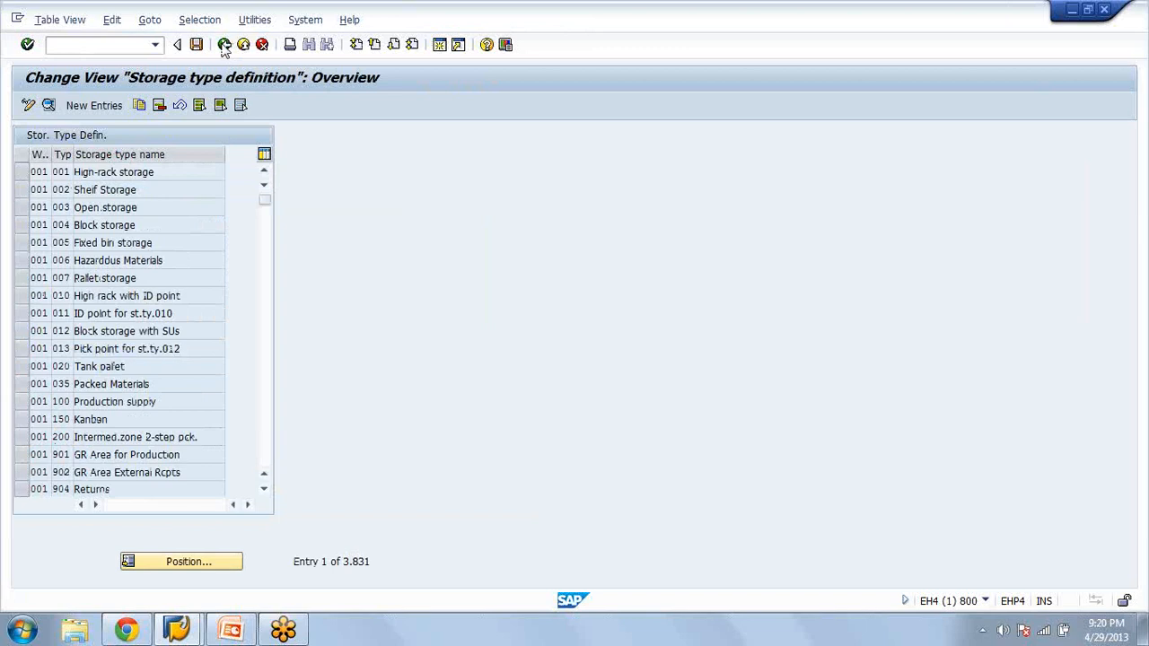
click(224, 45)
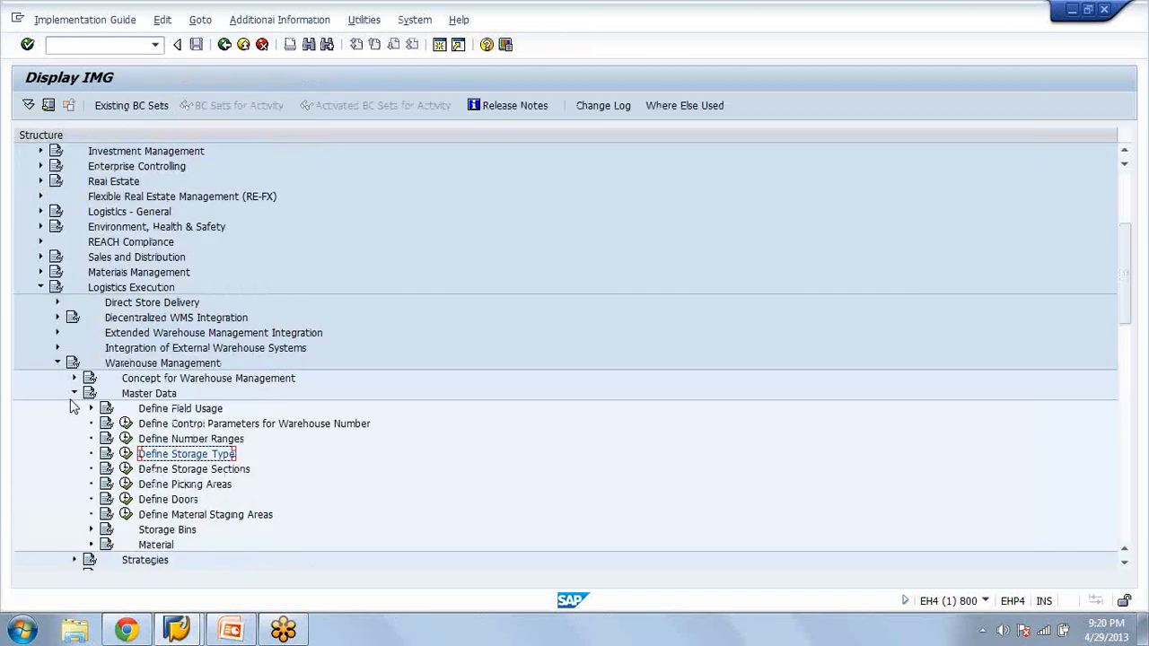
Collapse Master Data and select Set Up 2-step Picking for Transfer Requirements under Transfers
click(75, 393)
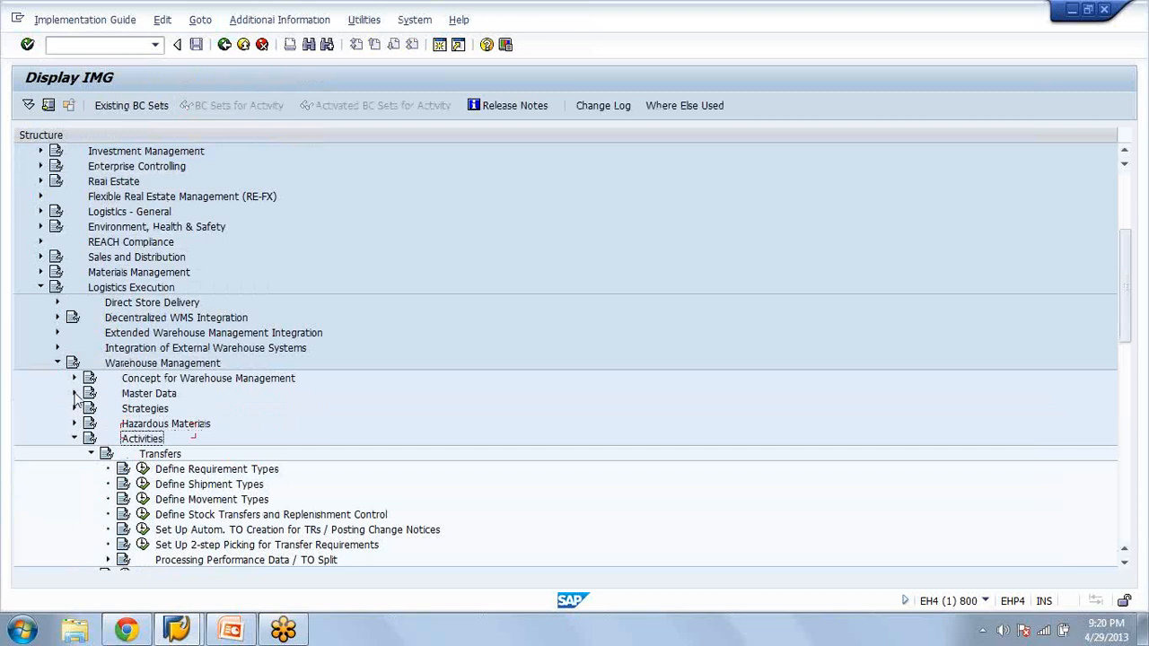
key(Down)
key(Down)
key(Down)
key(Down)
key(Down)
key(Down)
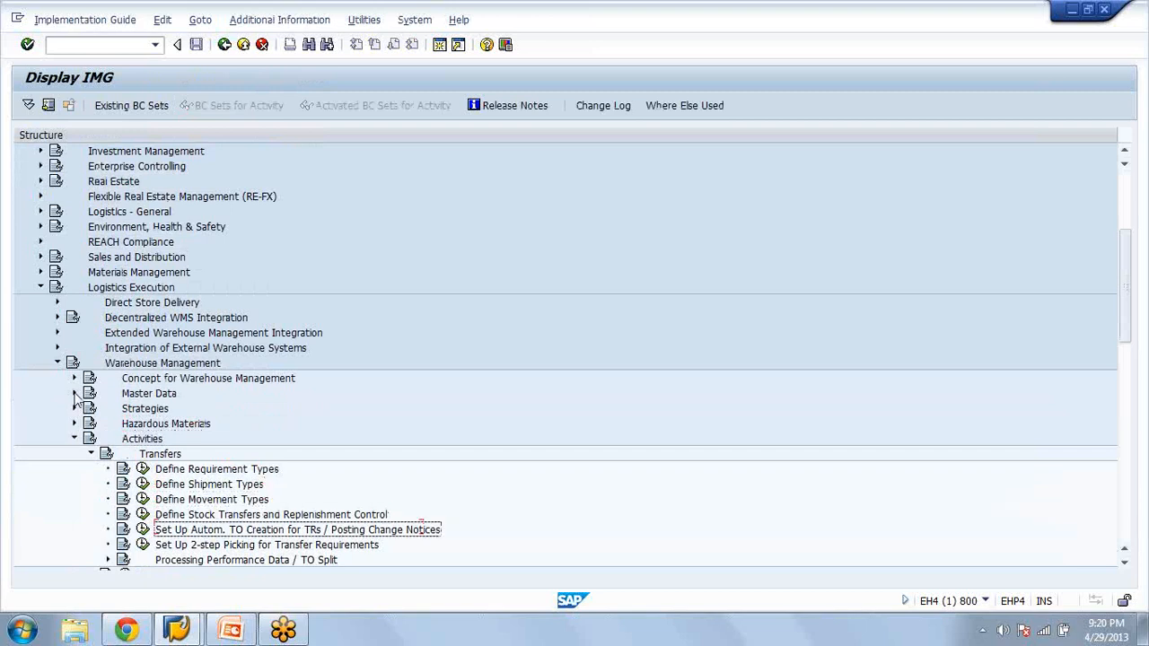
key(Down)
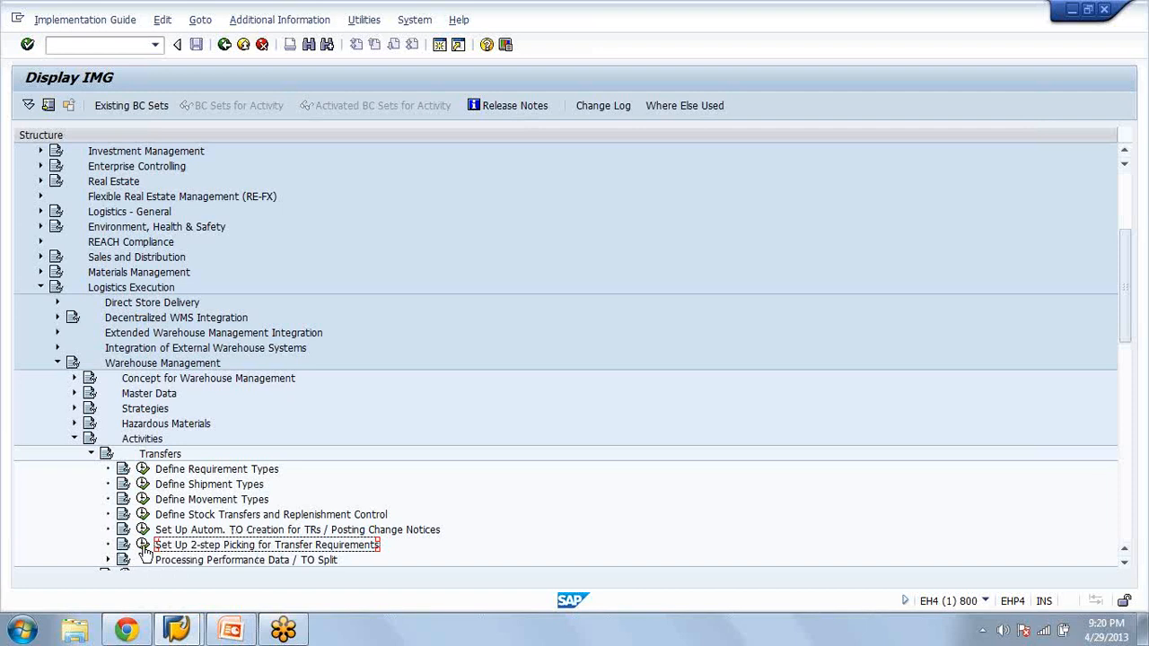
Collapse Transfers and Activities, and expand the Strategies node under Warehouse Management
click(91, 455)
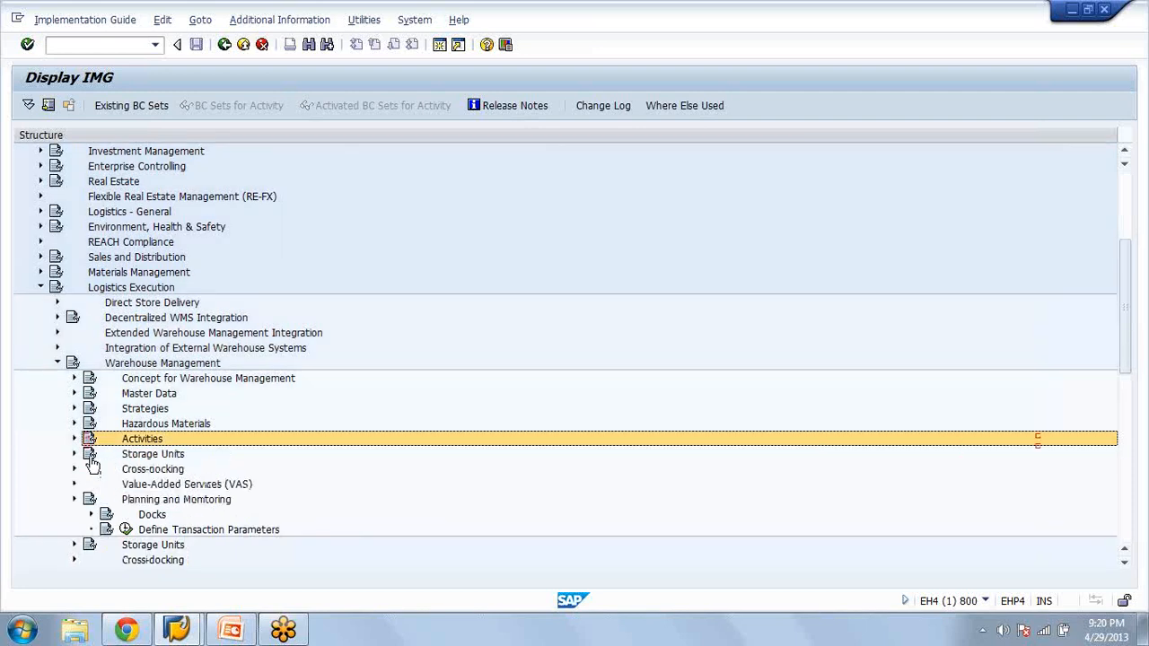
key(Up)
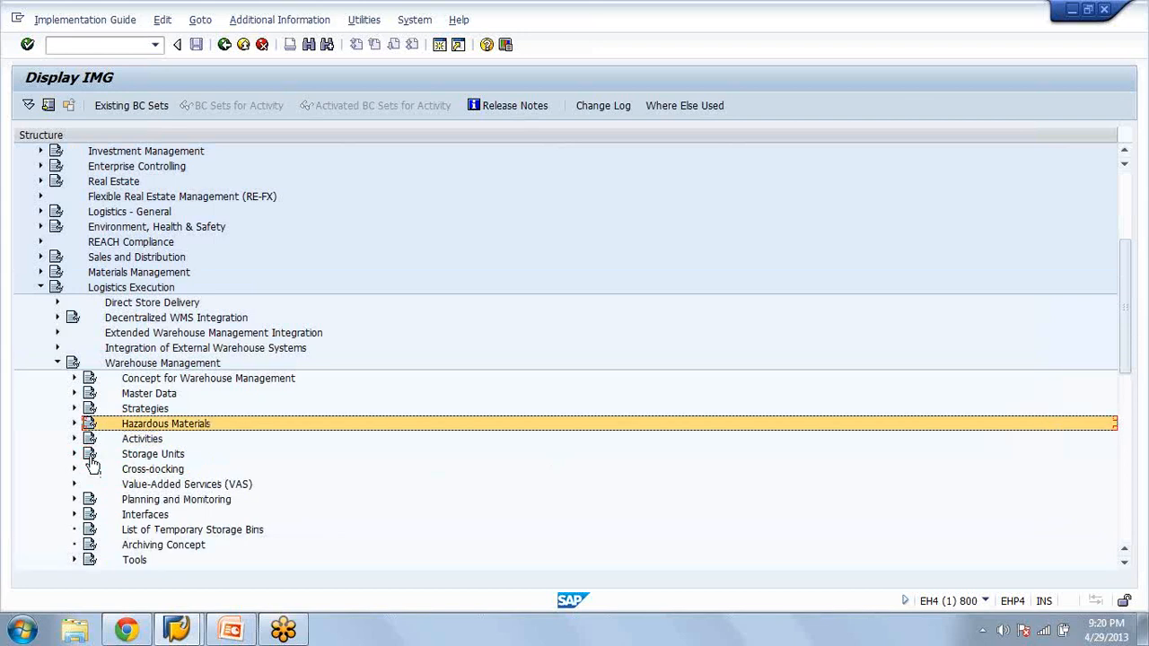
key(Up)
key(Right)
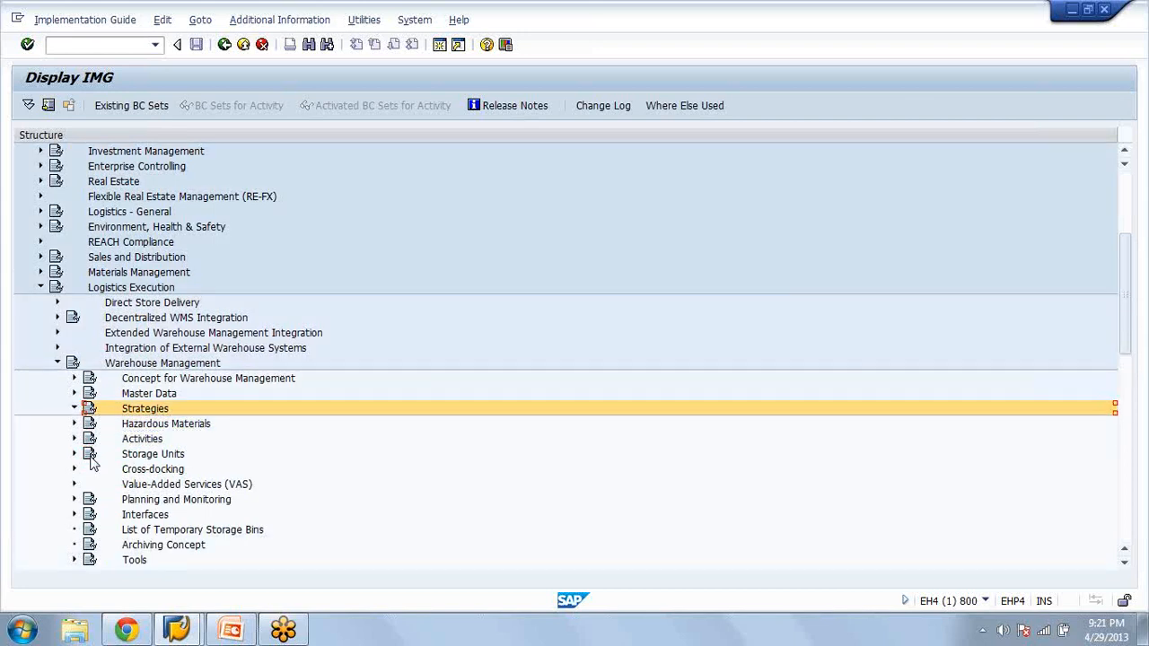
Collapse the Strategies node and expand Activities under Warehouse Management
key(Down)
key(Down)
key(Up)
key(Up)
key(Left)
key(Down)
key(Down)
key(Right)
key(Down)
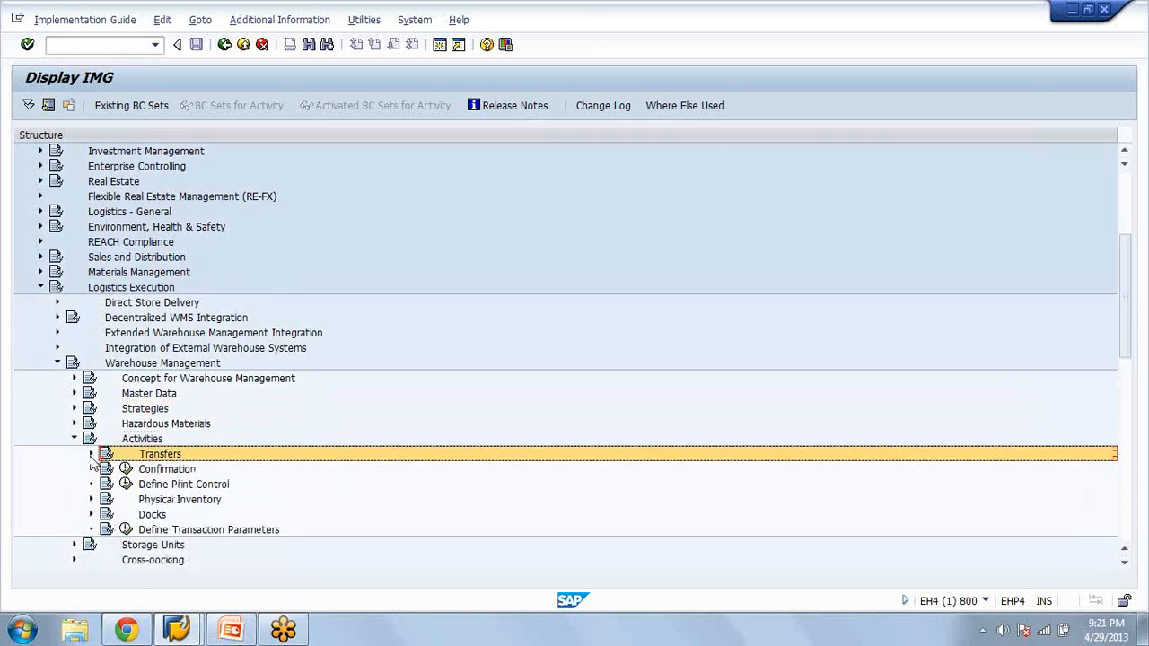
Expand Transfers, start Set Up 2-step Picking for Transfer Requirements, and choose the Transfer requirement control activity
click(90, 455)
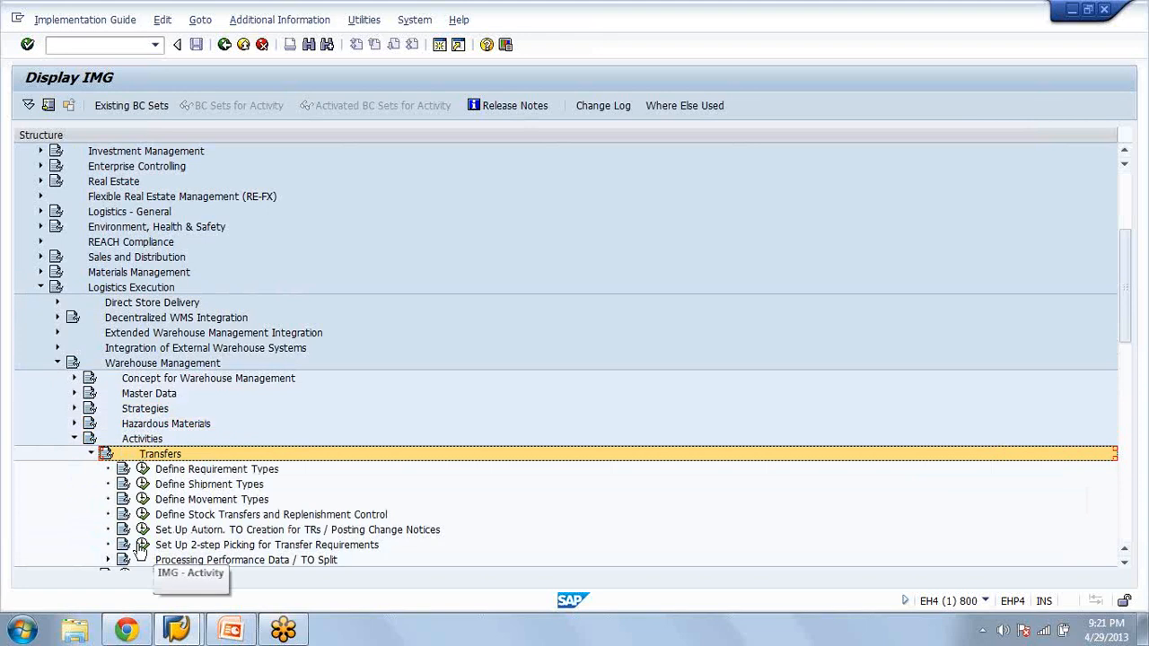
click(142, 546)
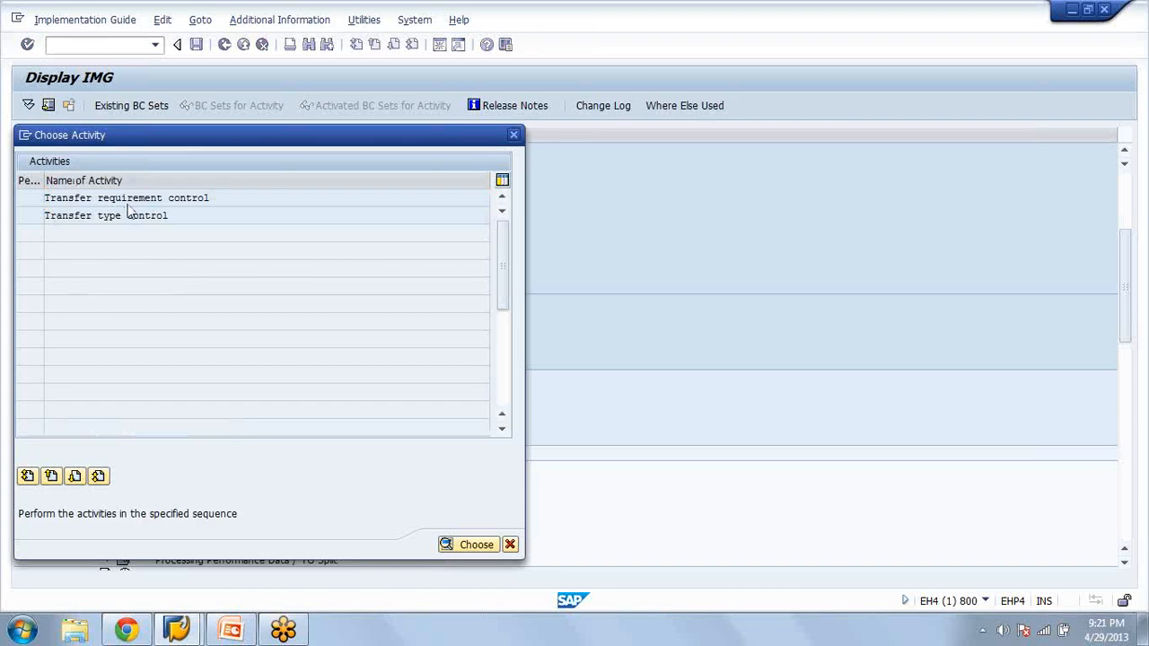
double_click(129, 209)
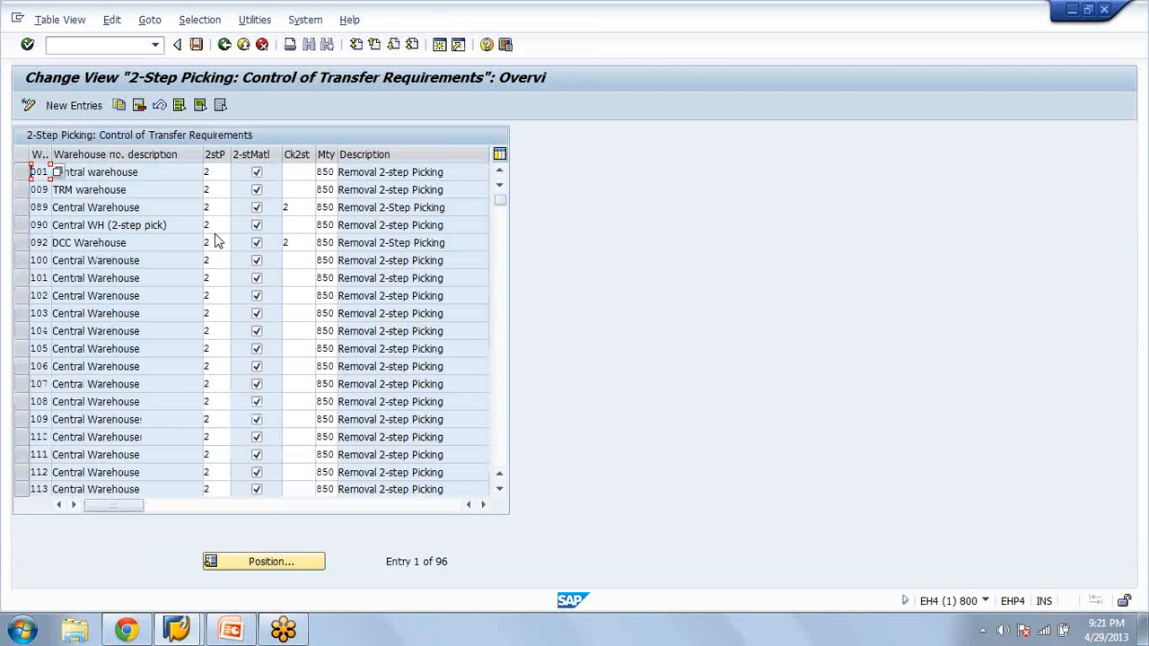
Position the transfer requirement control list on warehouse AZA and look up the possible 2-step picking relevance values
click(265, 566)
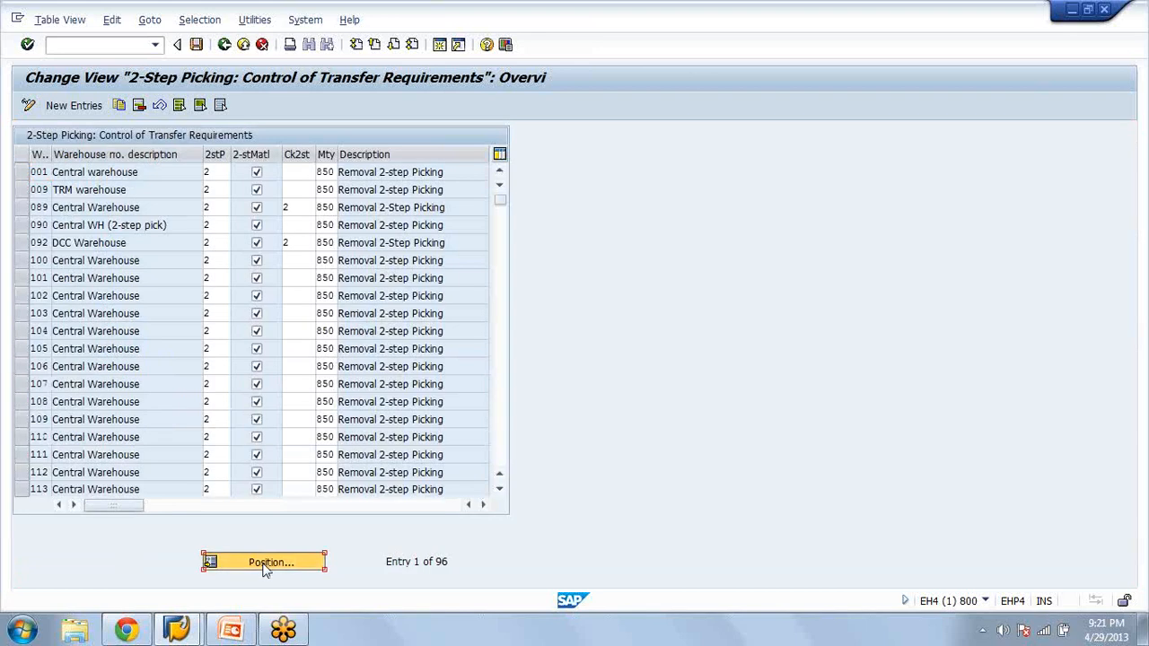
key(Return)
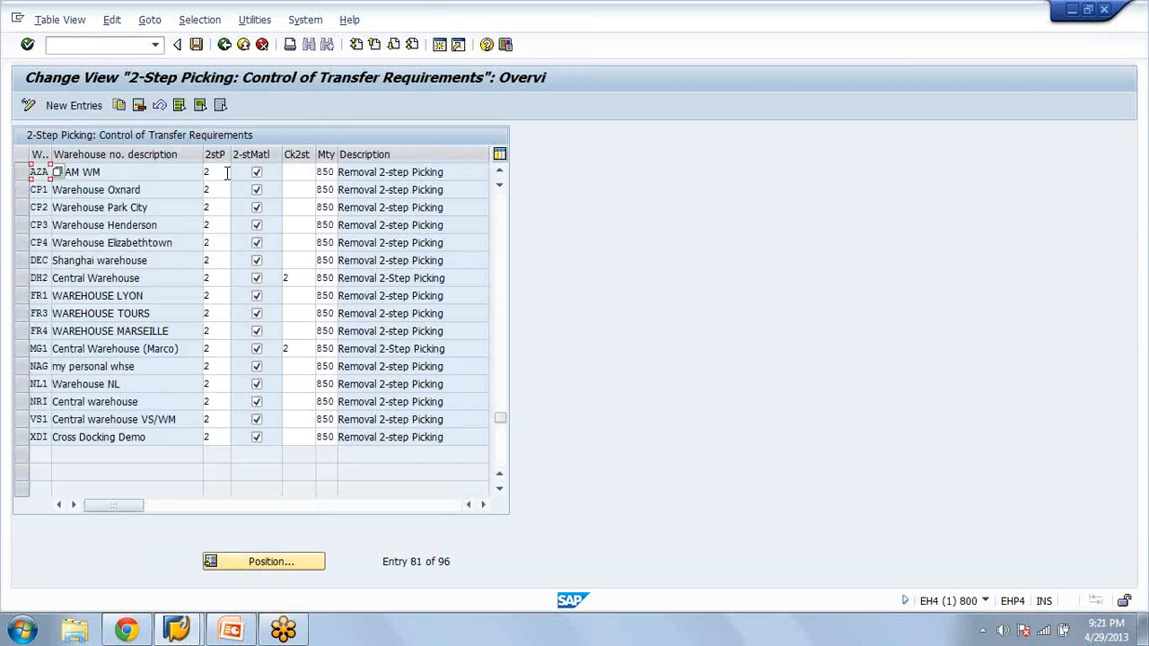
click(227, 172)
key(F4)
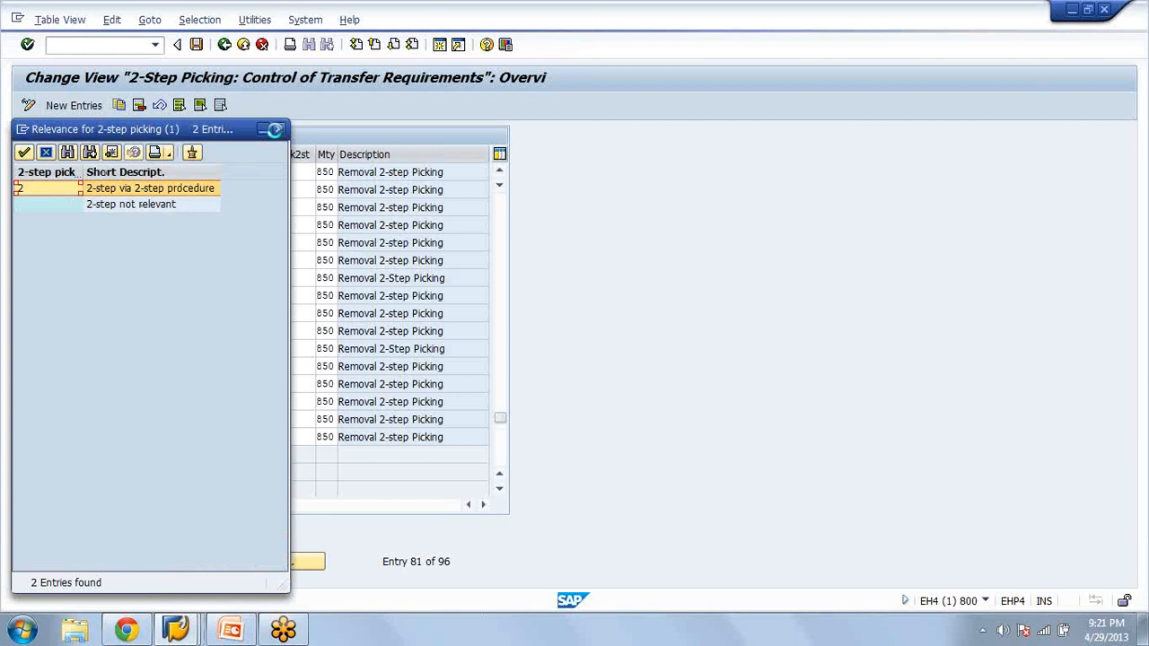
click(281, 130)
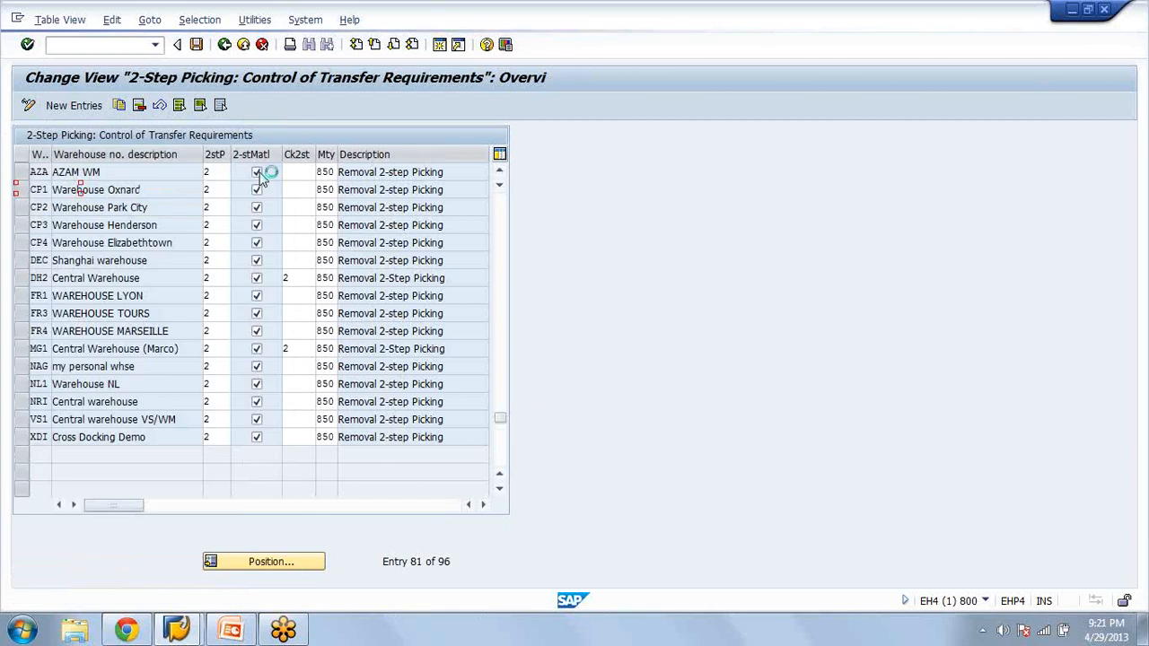
Review warehouse AZA's movement type, highlight its description Removal 2-step Picking, and return to the IMG structure
click(325, 173)
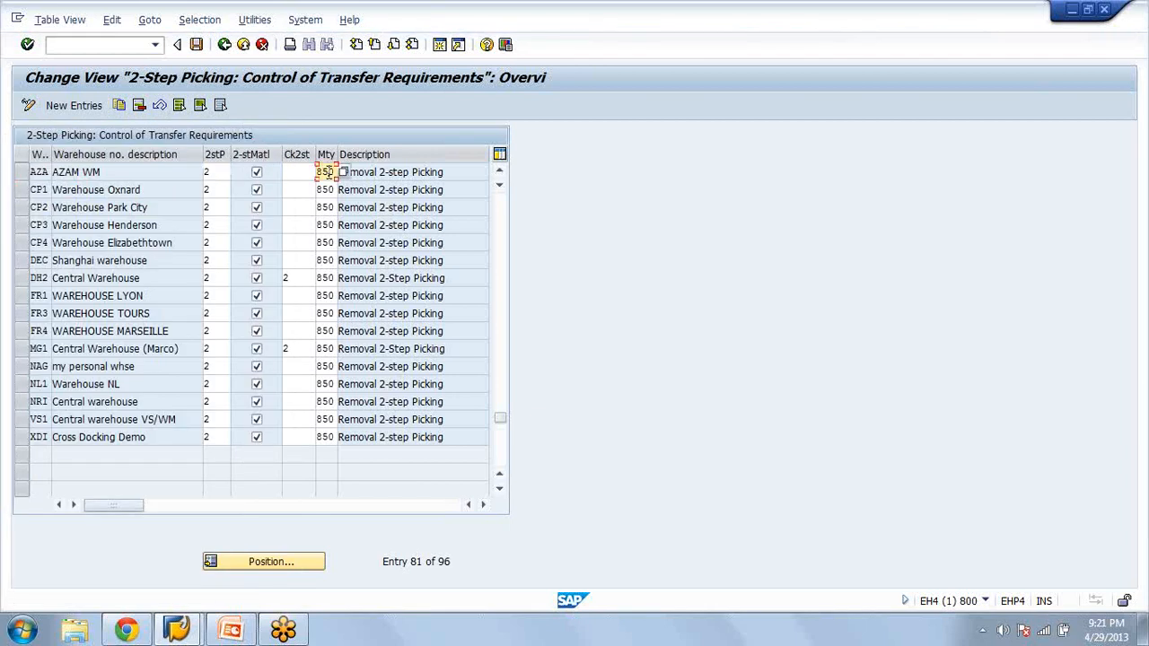
drag(464, 173, 338, 172)
click(369, 208)
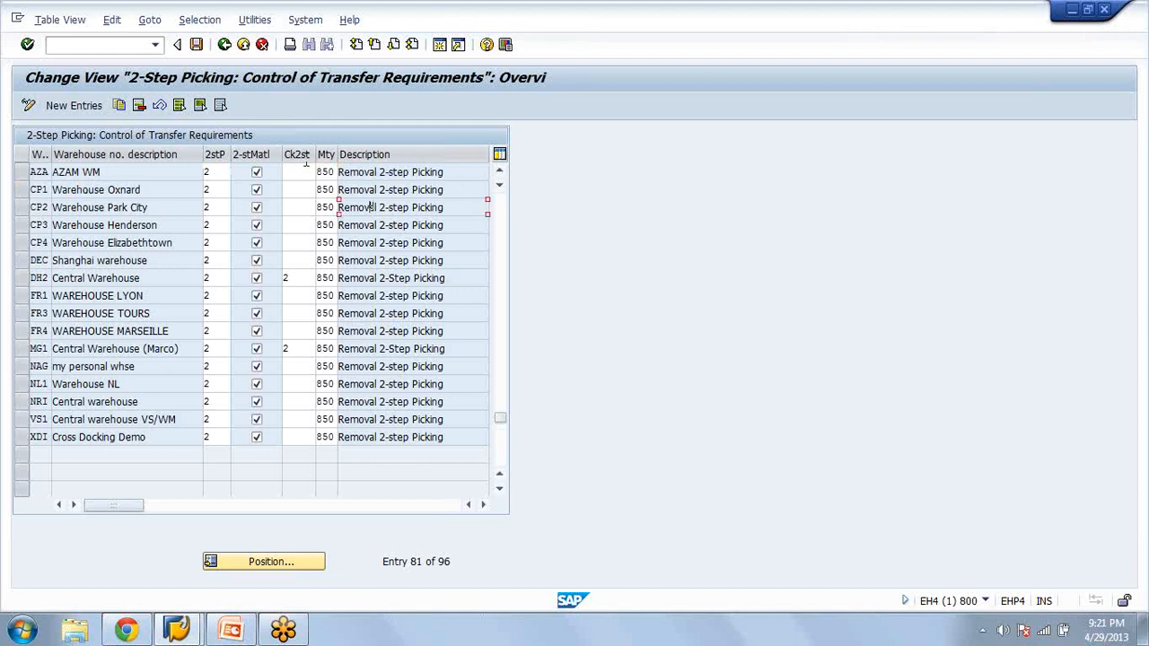
drag(445, 172, 339, 171)
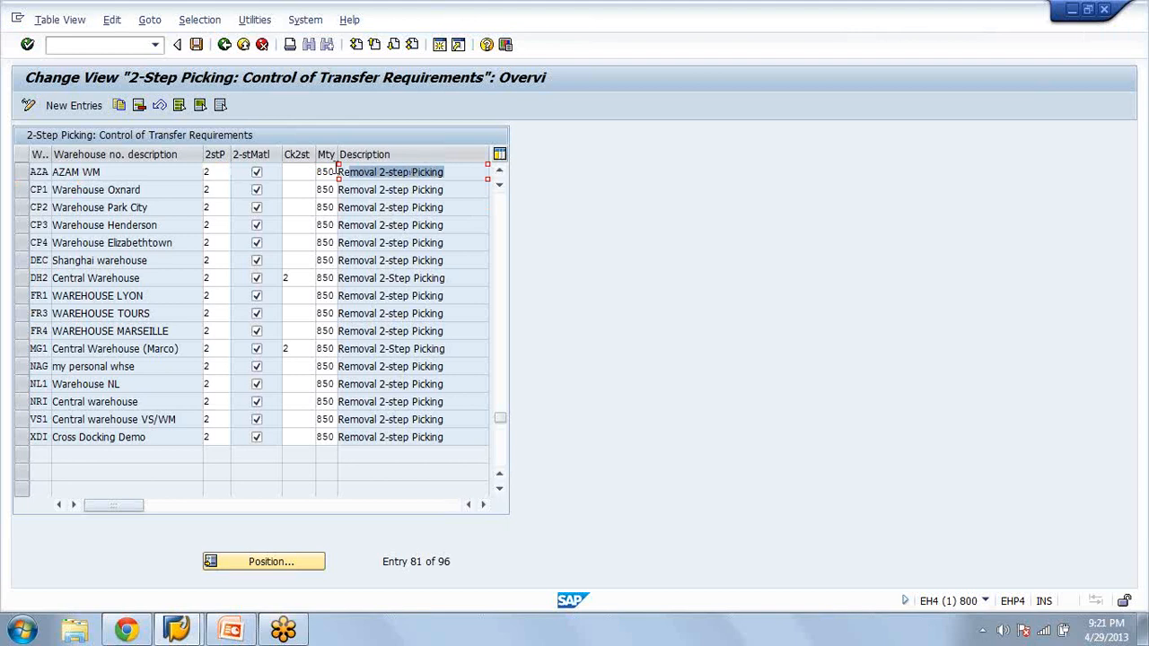
click(223, 45)
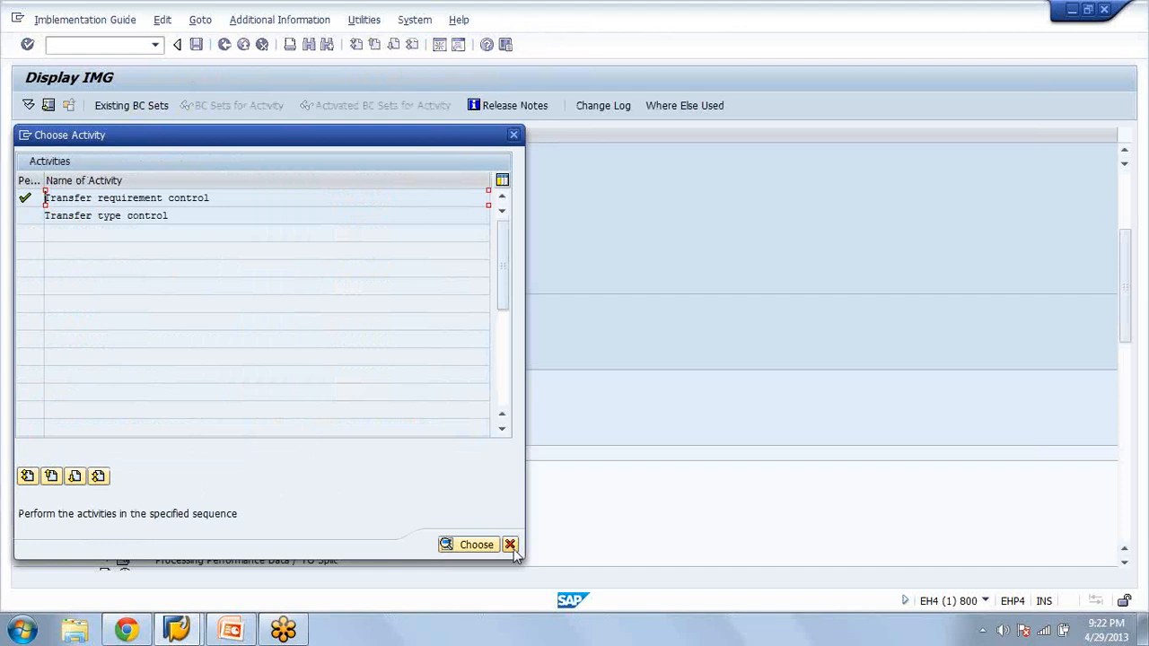
click(510, 545)
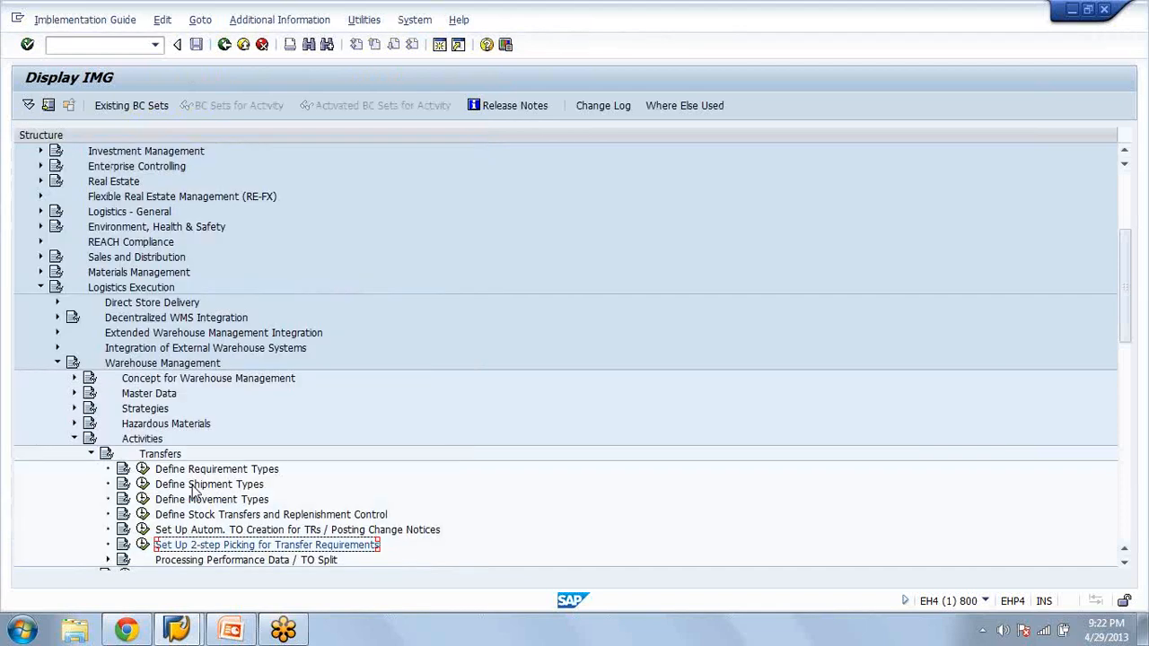
Collapse Transfers and Activities, and expand the Interfaces node under Warehouse Management
key(Left)
key(Left)
key(Left)
key(Left)
key(Down)
key(Down)
key(Down)
key(Down)
key(Down)
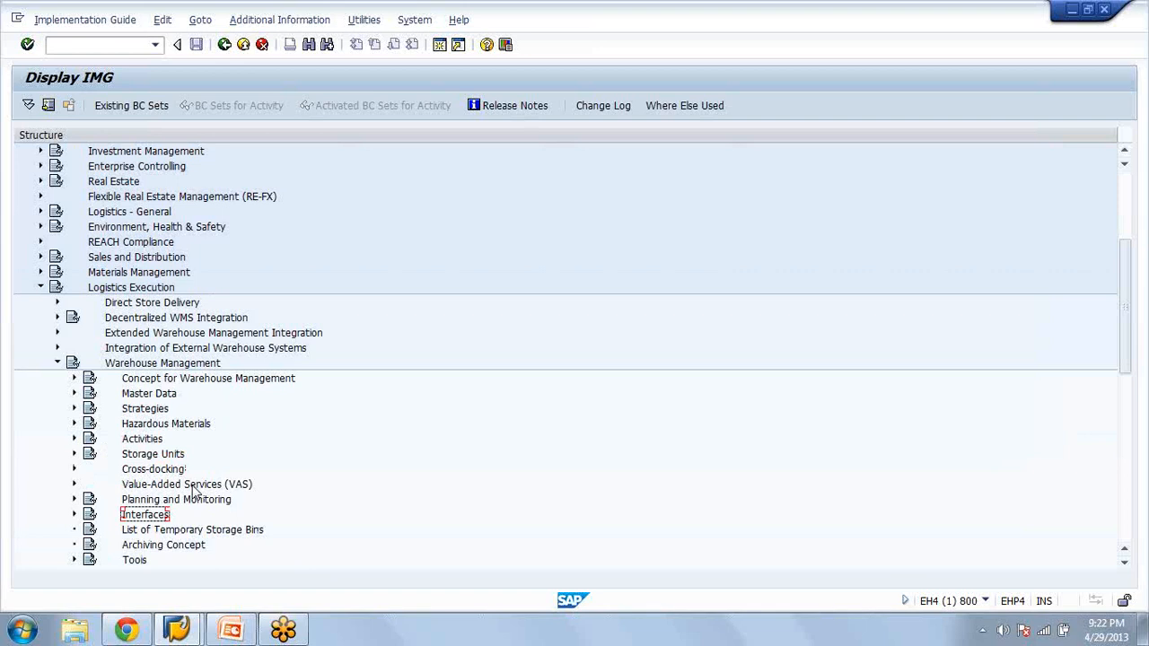
key(Right)
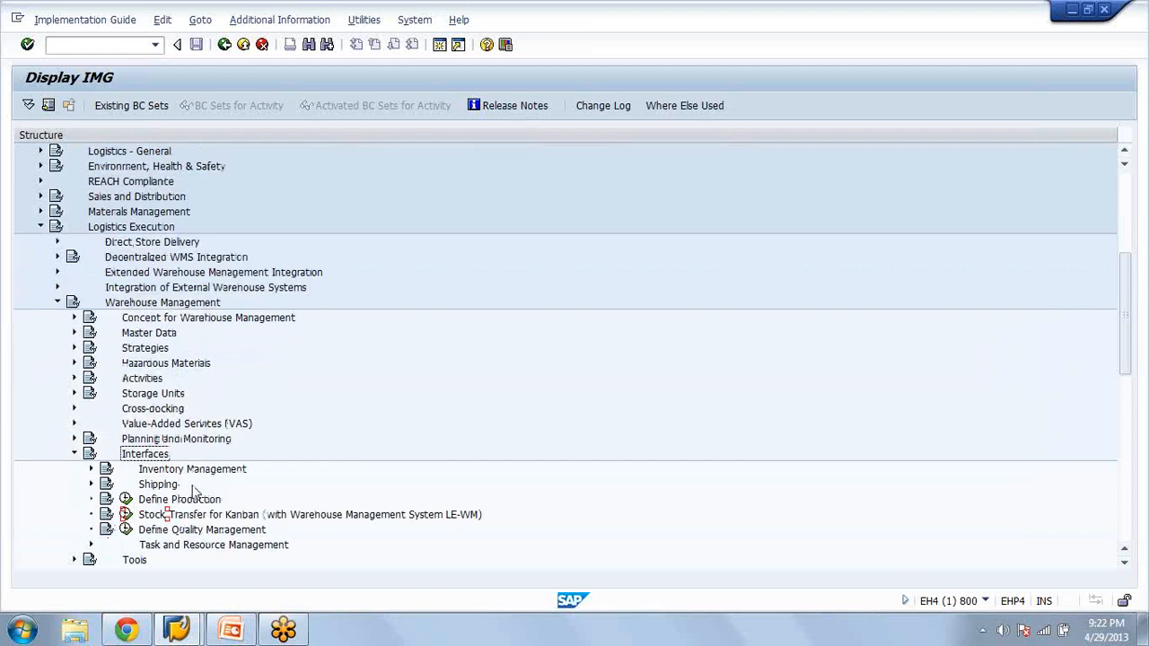
Expand the Inventory Management and Shipping nodes under Interfaces
key(Down)
key(Right)
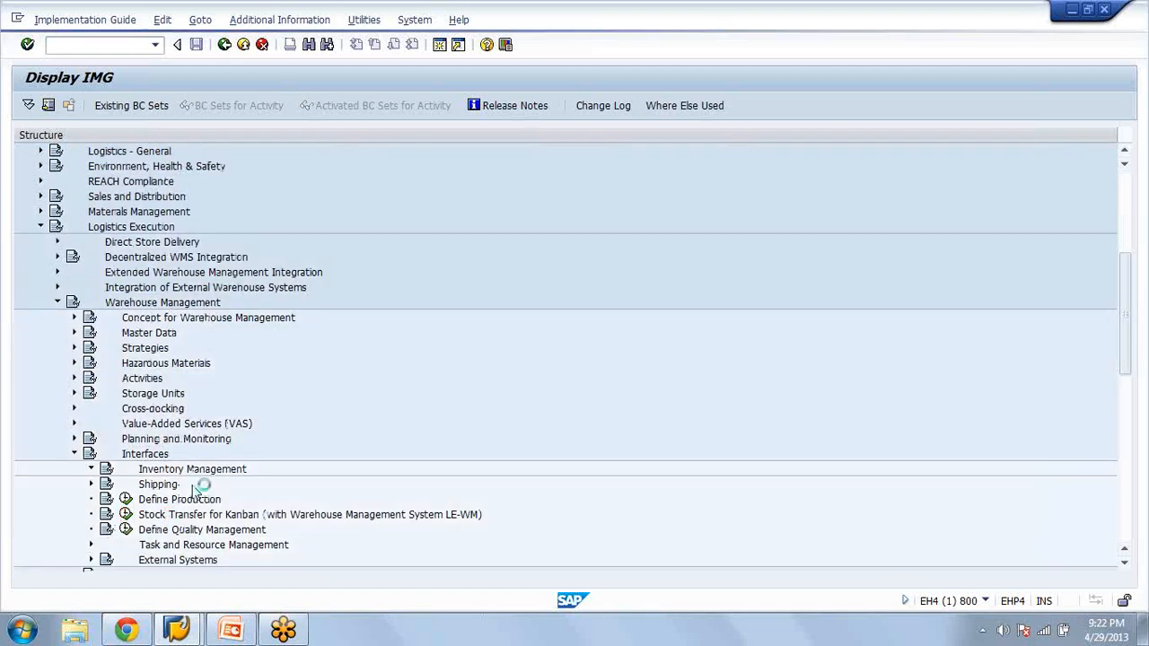
key(Down)
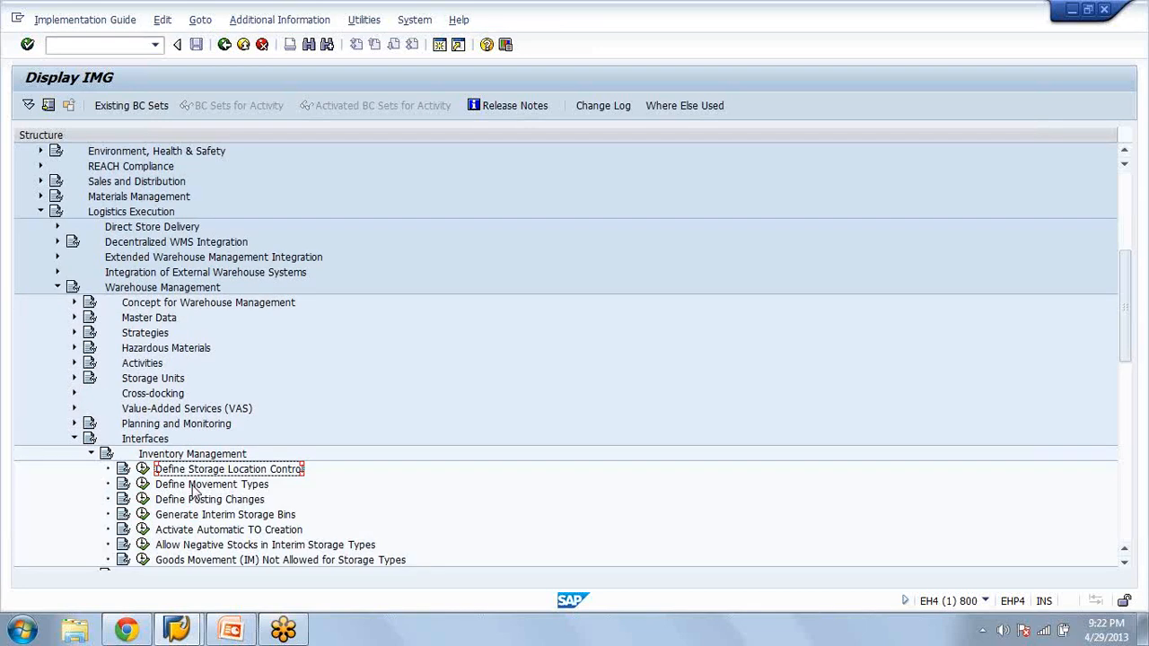
key(Down)
key(Down)
key(Down)
key(Down)
key(Down)
key(Down)
key(Down)
key(Down)
key(Down)
key(Up)
key(Right)
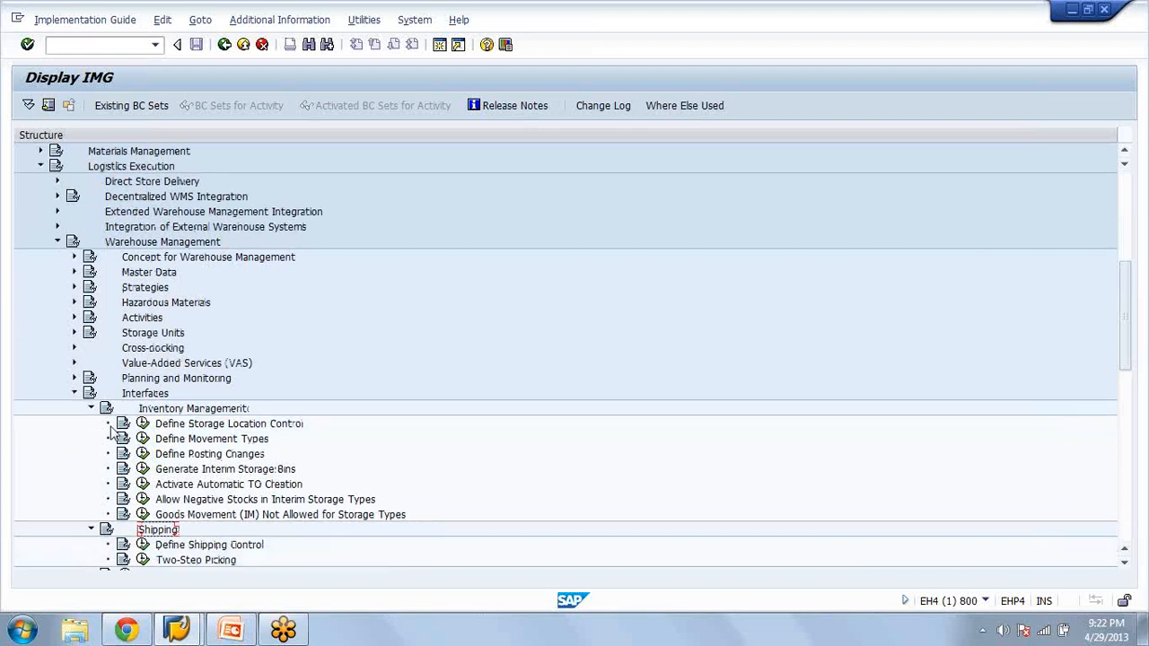
Collapse Inventory Management, display warehouse AZA in the delivery control list of Two-Step Picking under Shipping, and return to the IMG structure
click(92, 408)
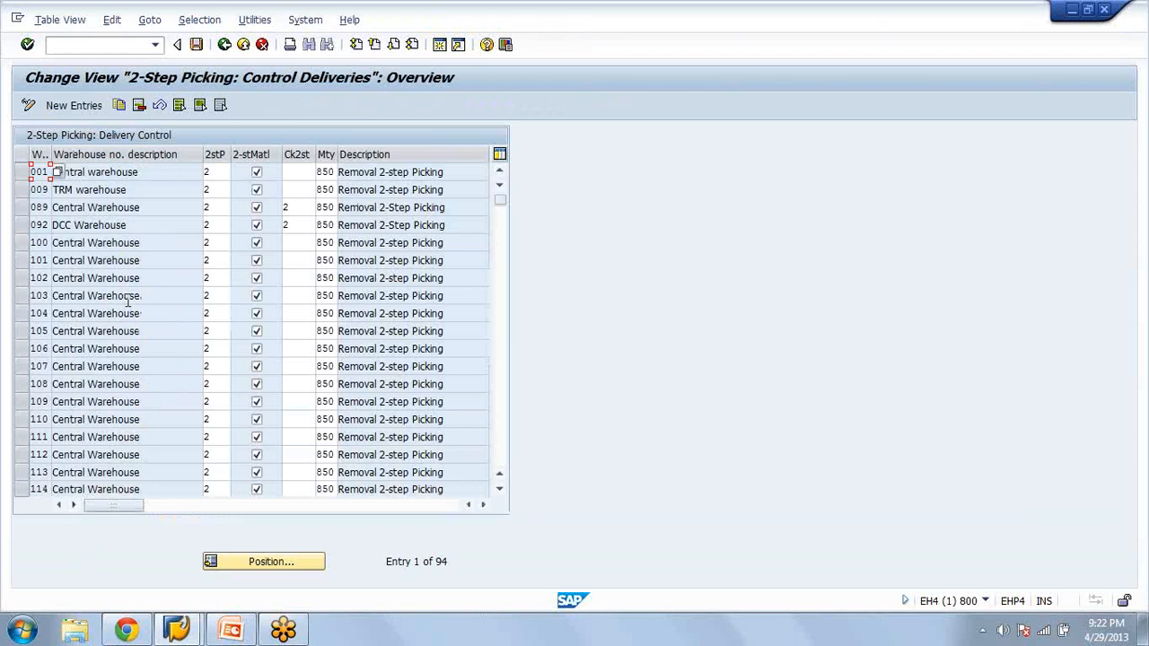
click(278, 563)
text(aza)
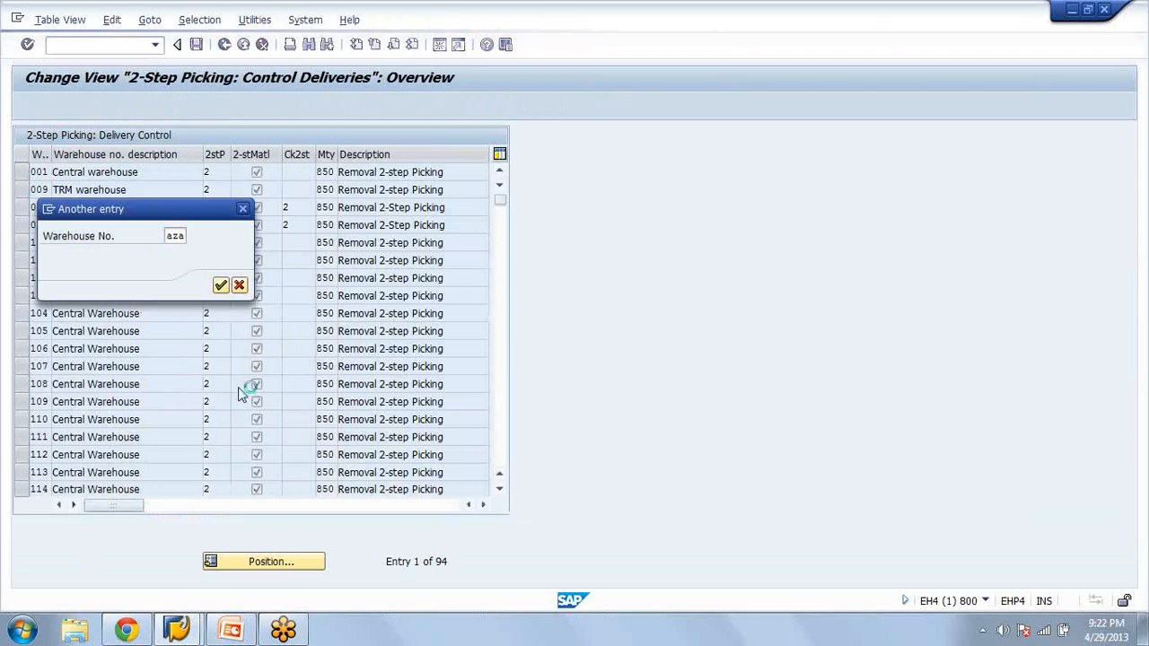
click(223, 46)
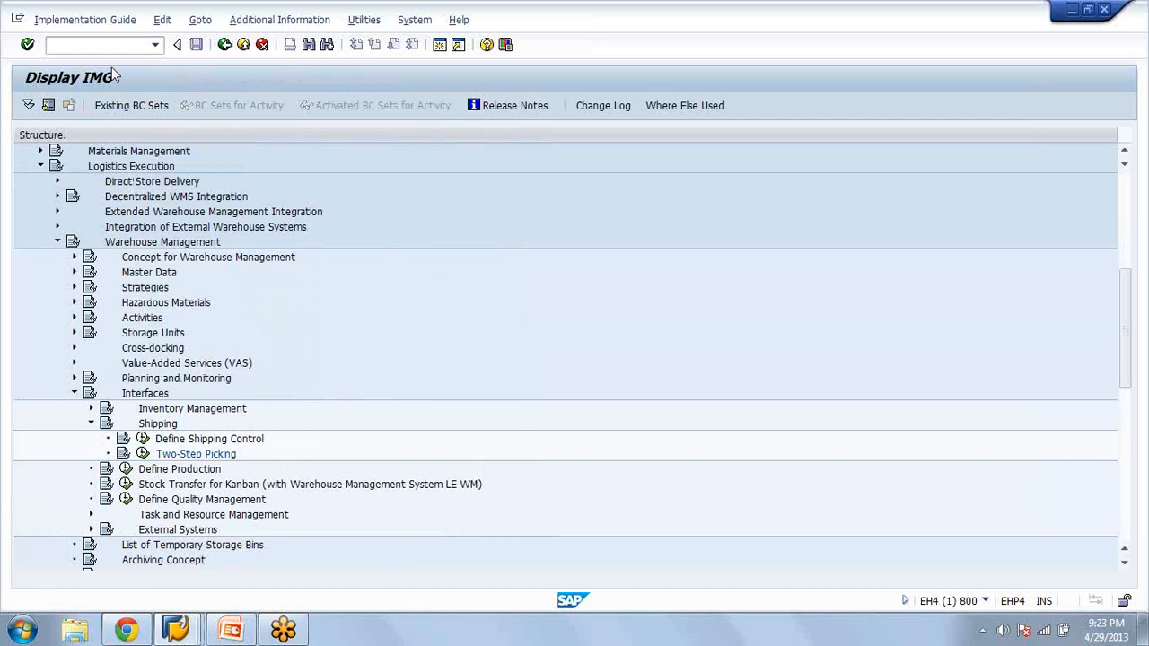
Open a new session and start Change Material for material WM
key(ctrl+n)
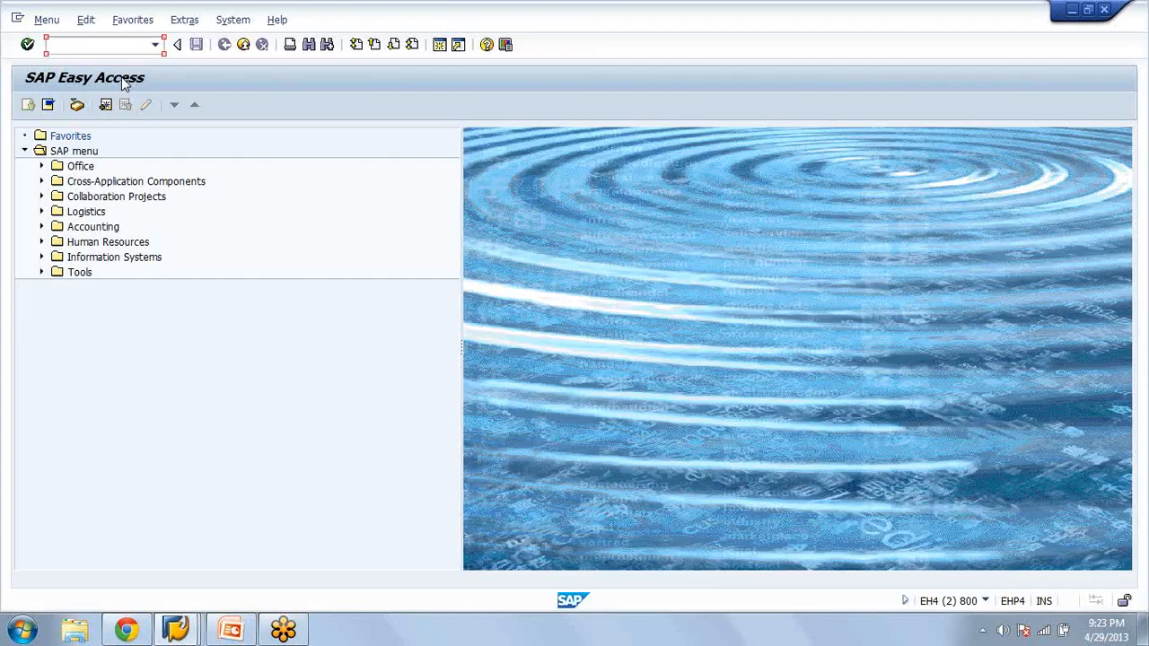
text(wm)
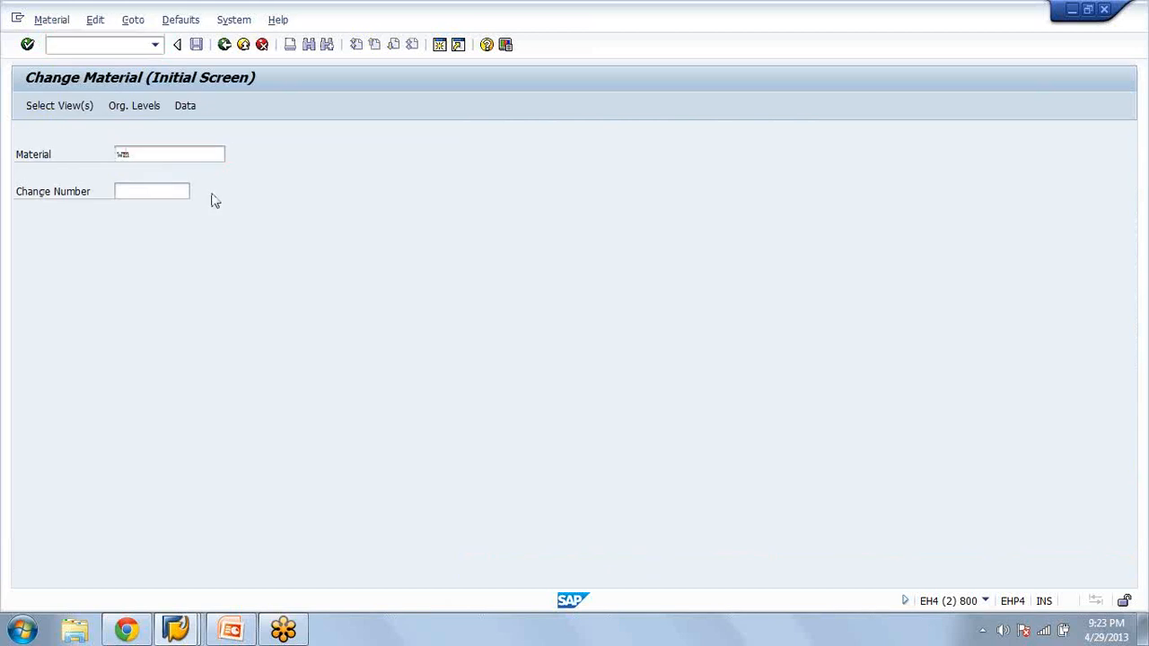
key(Return)
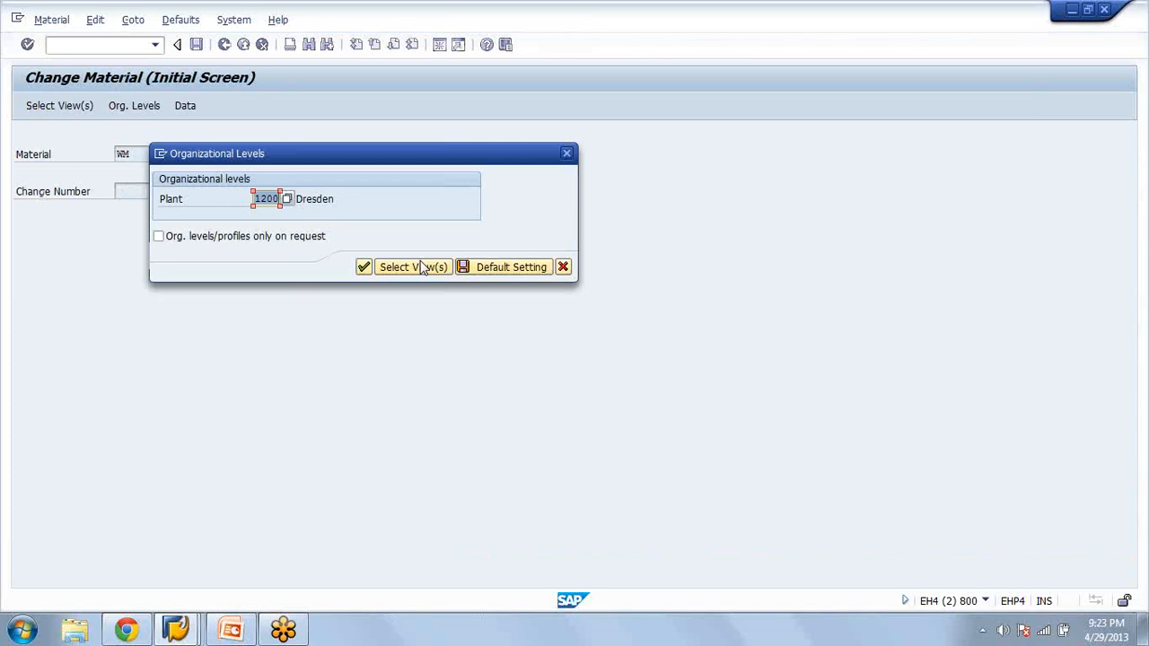
Open the Warehouse Management 1 and 2 views of the material for plant AZAM and warehouse number AZA
click(422, 266)
click(254, 429)
click(254, 446)
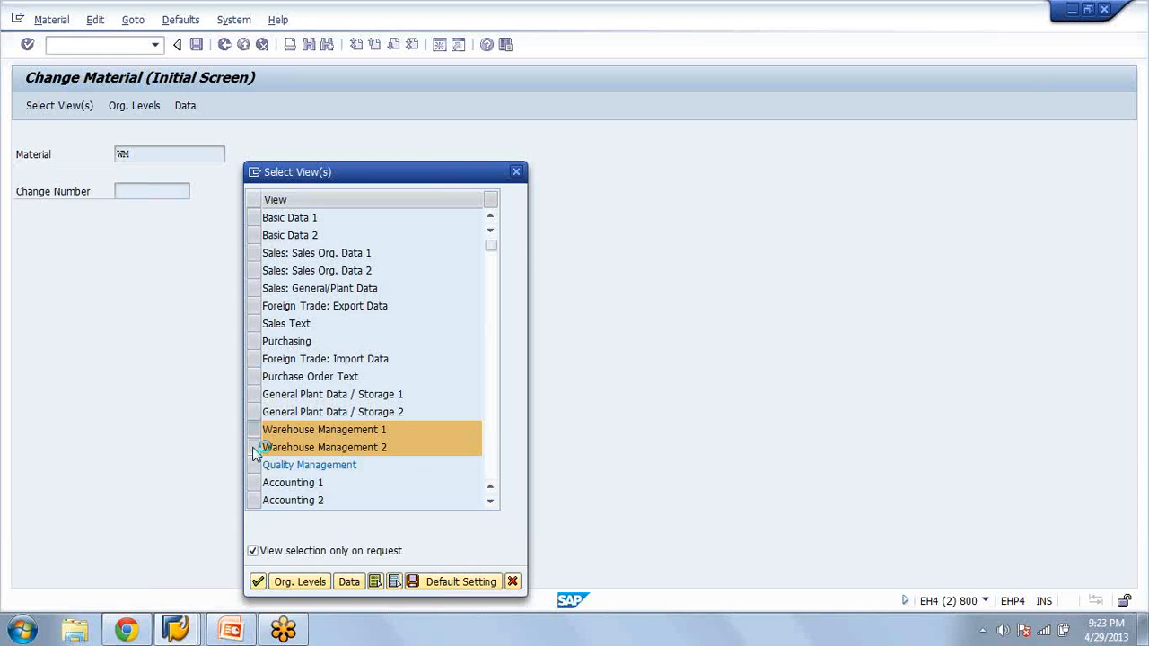
key(Return)
click(265, 219)
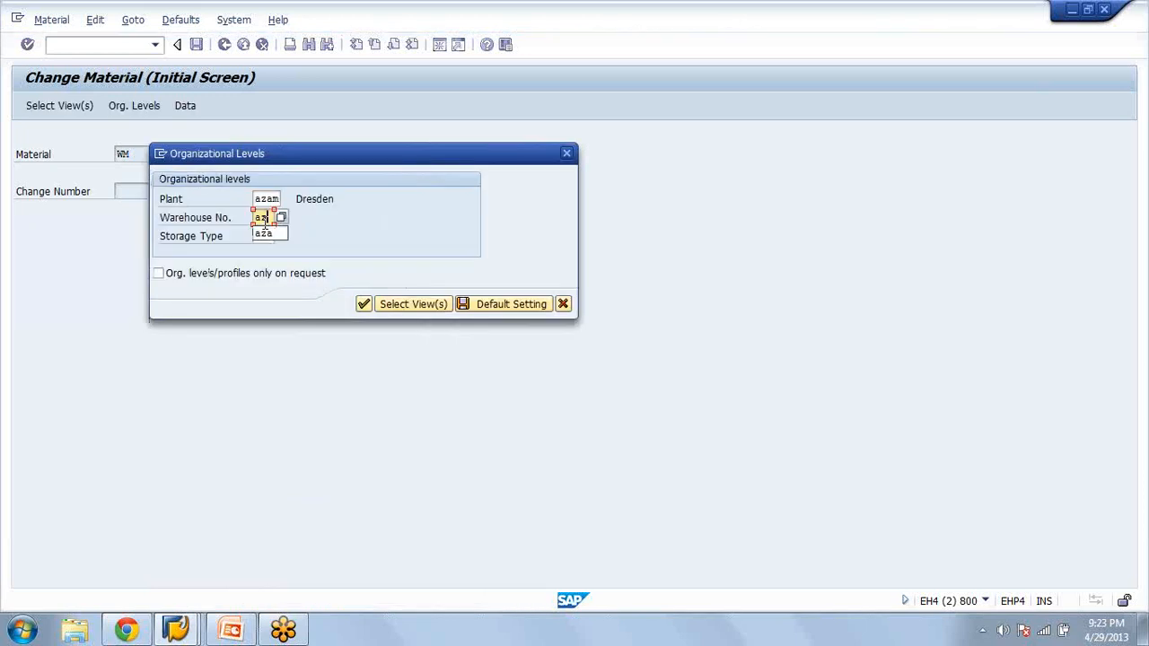
key(Tab)
text(aza)
key(Return)
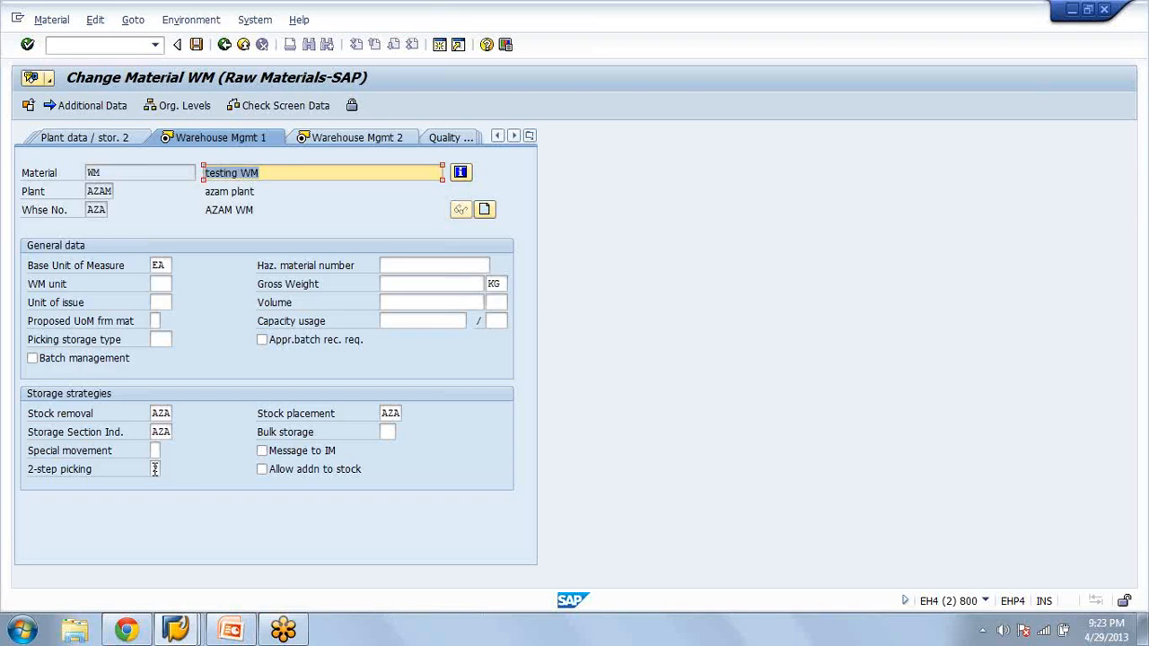
Look up the possible values of the material's 2-step picking indicator and return to the Change Material initial screen
click(168, 471)
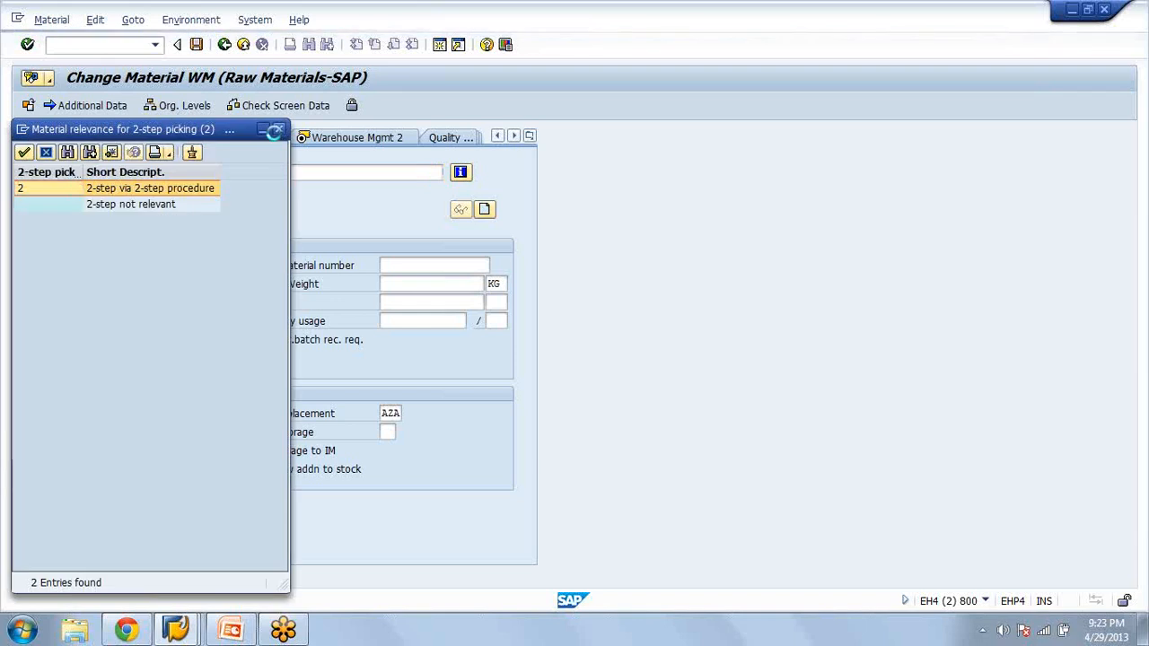
click(277, 130)
click(200, 45)
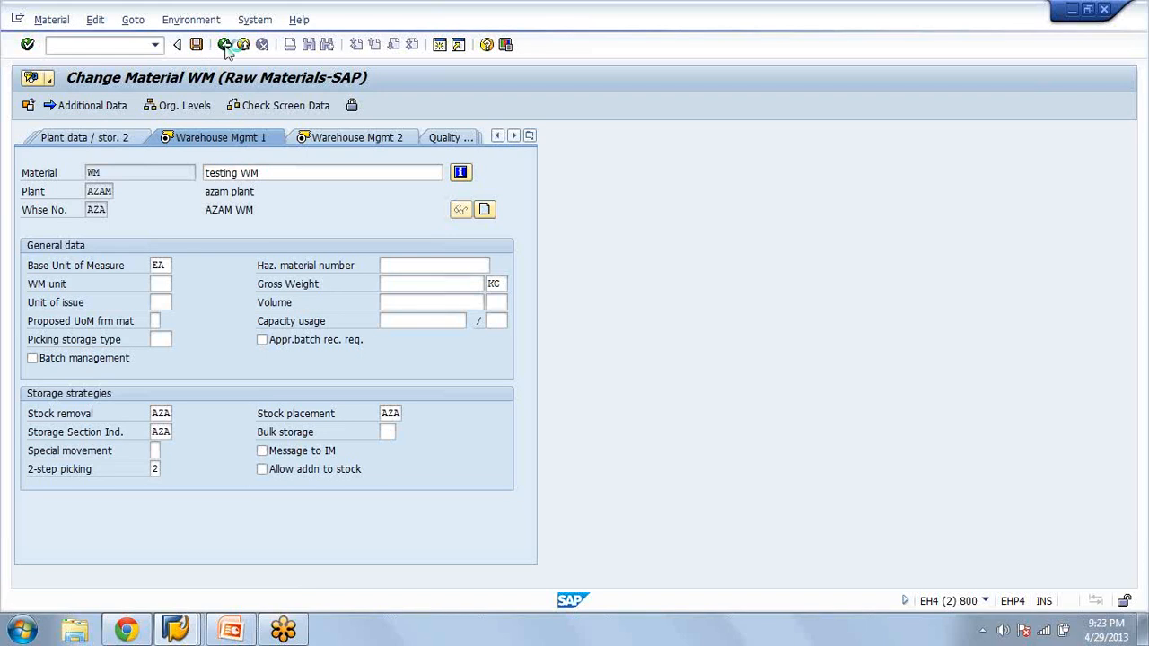
click(225, 45)
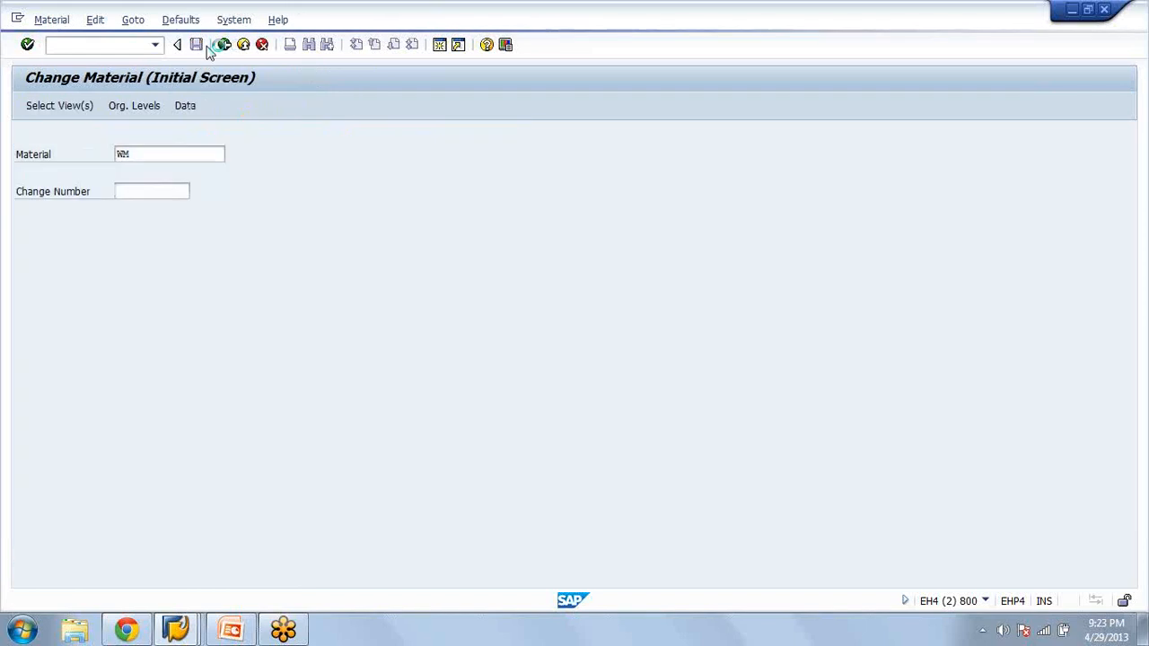
Leave Change Material and start transaction me21n to create a purchase order
click(105, 49)
text(me21n)
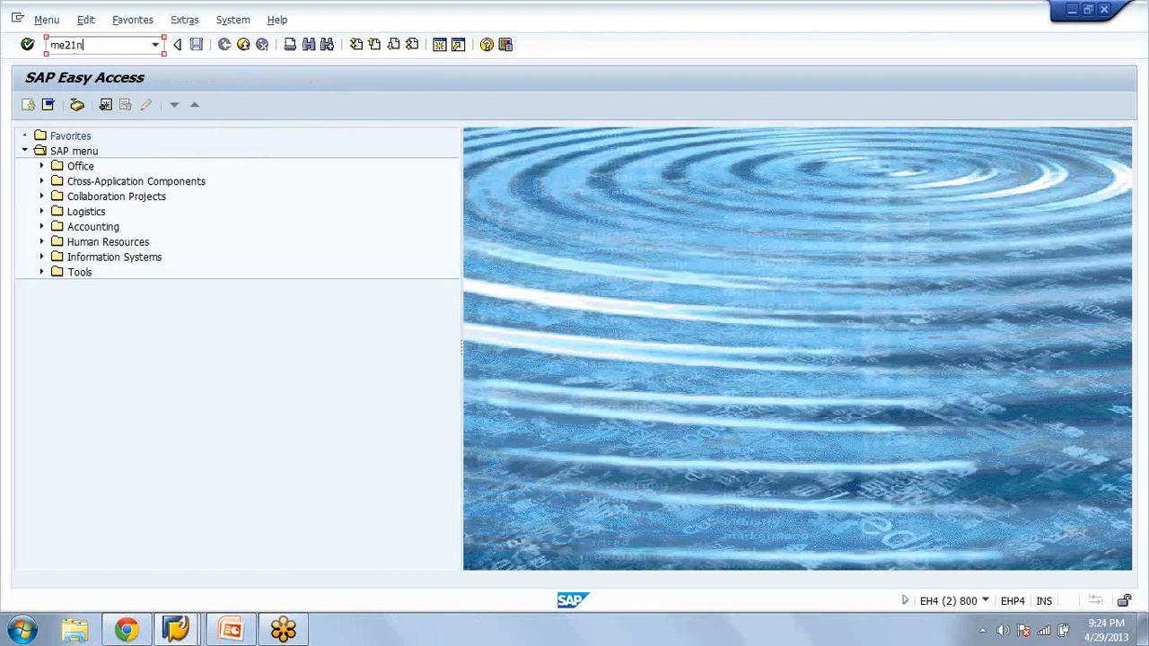
key(Return)
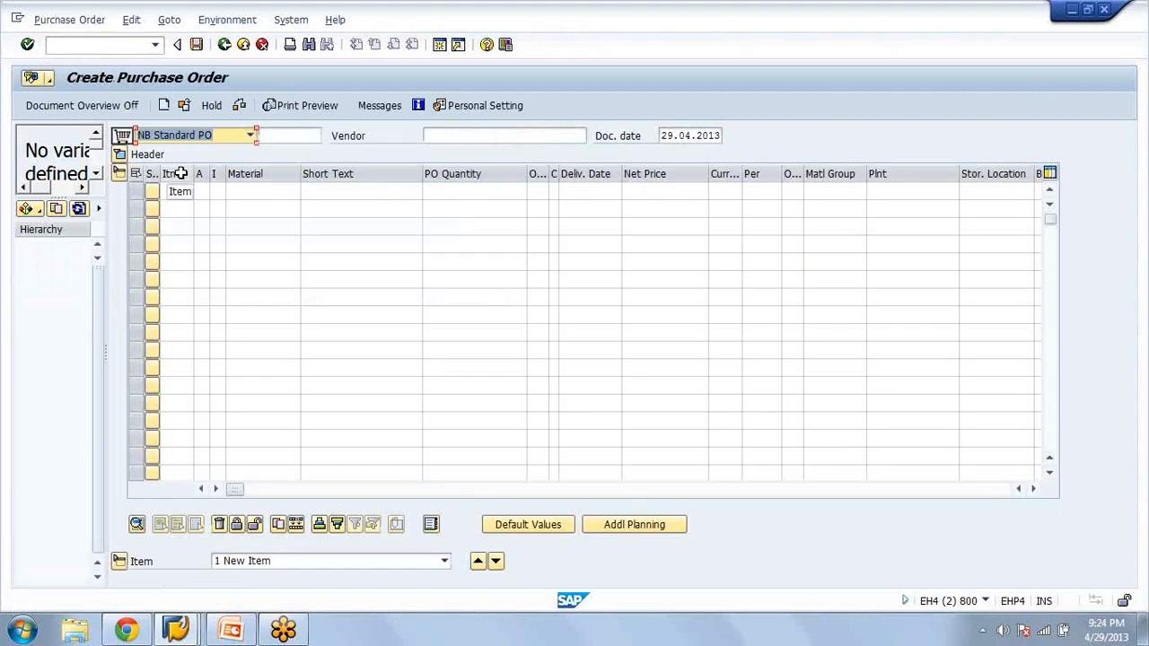
Open the Purchasing Documents selection screen from the purchase order's document overview
click(30, 207)
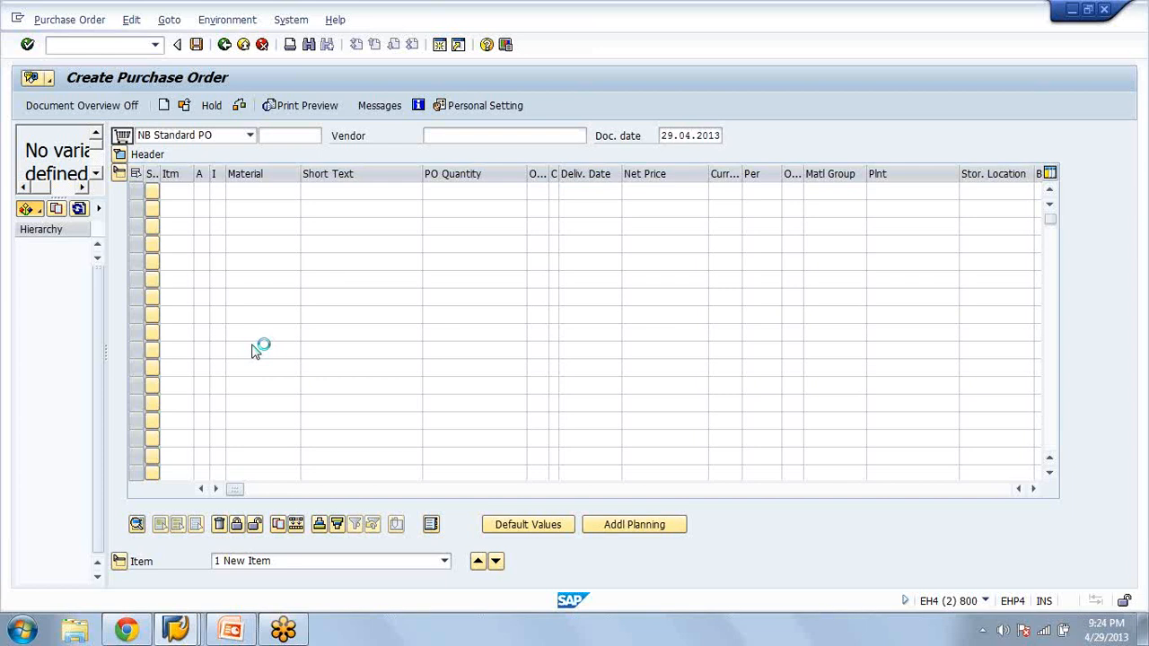
click(102, 285)
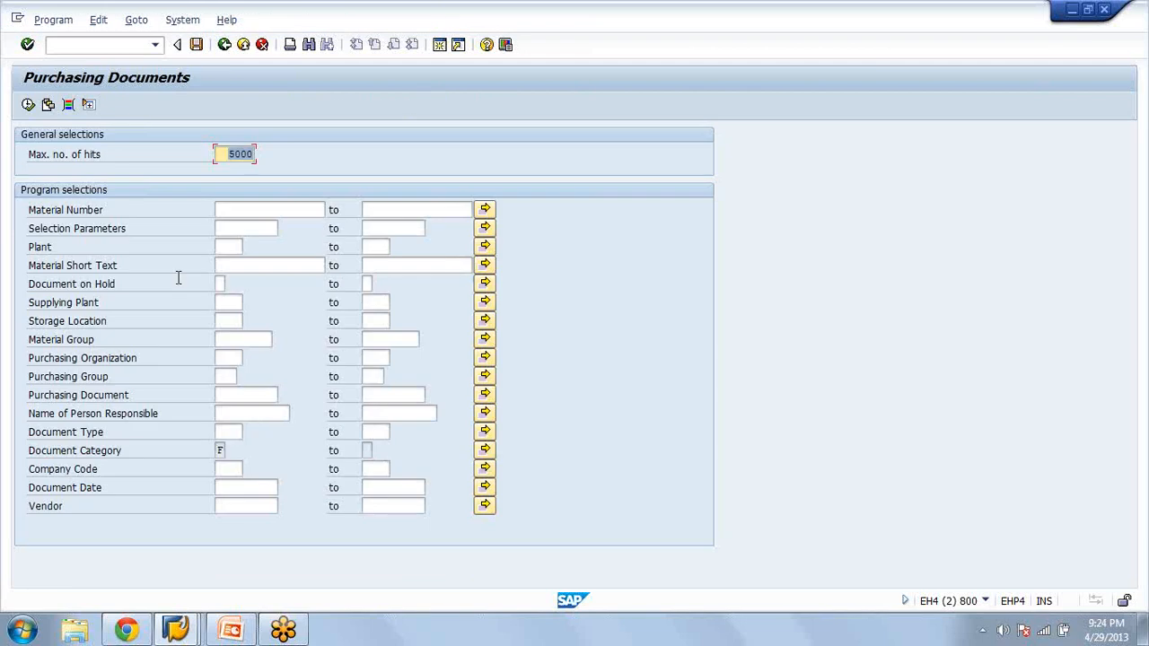
click(236, 432)
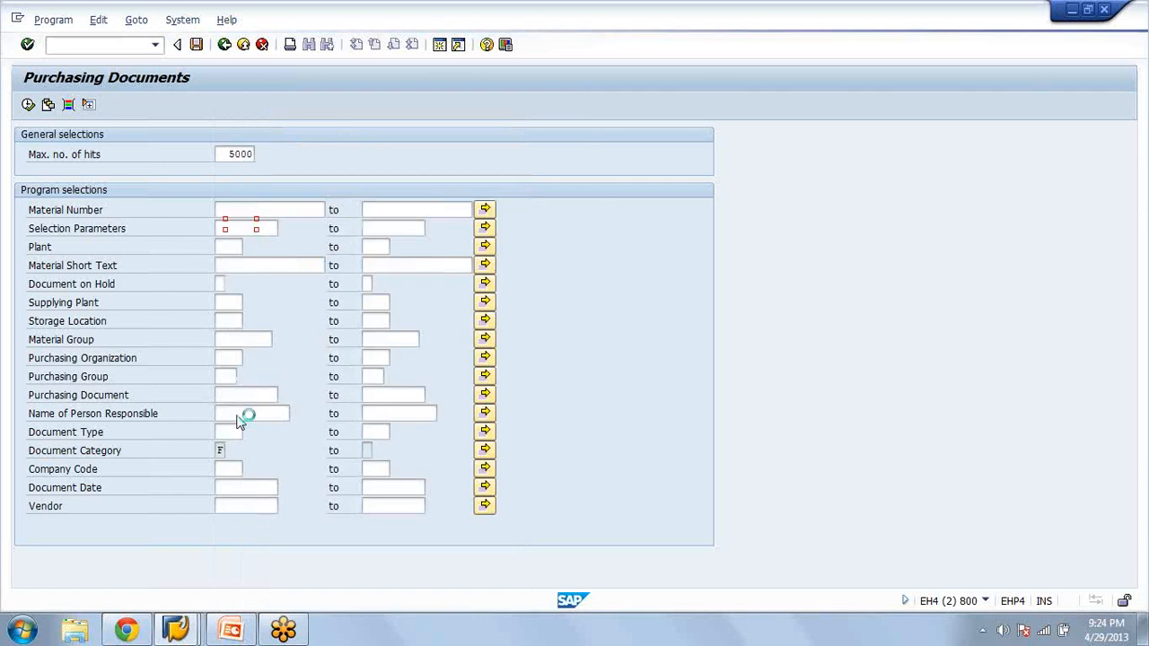
List the purchasing documents with document type ub and material number wm
text(ub)
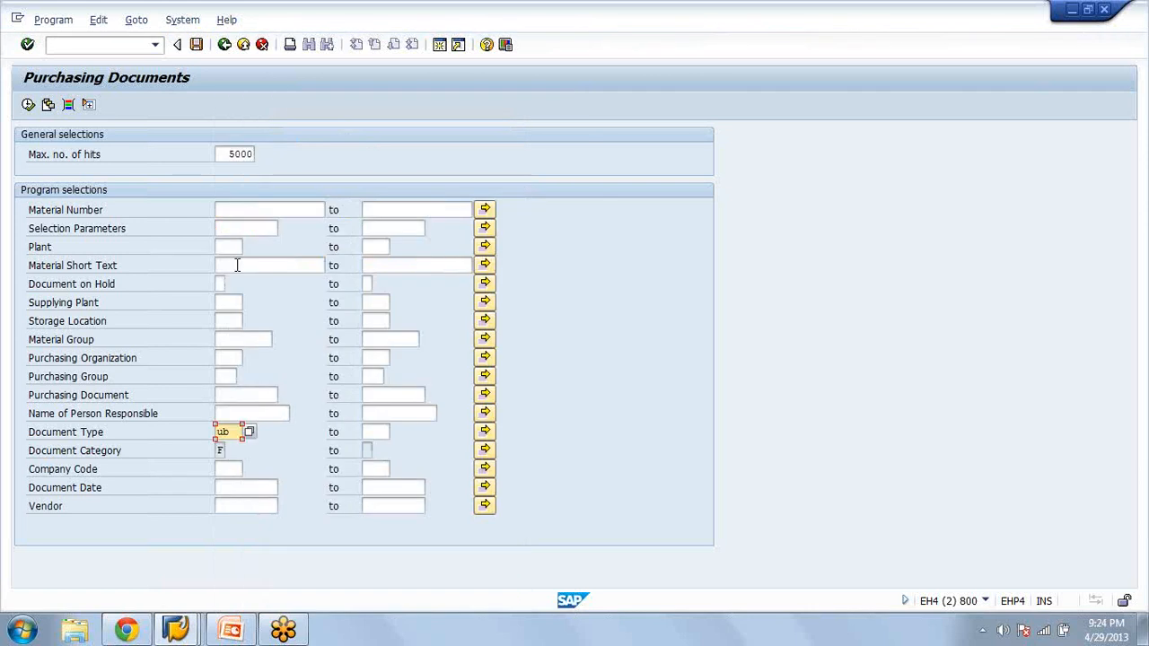
click(259, 205)
text(wm)
click(28, 105)
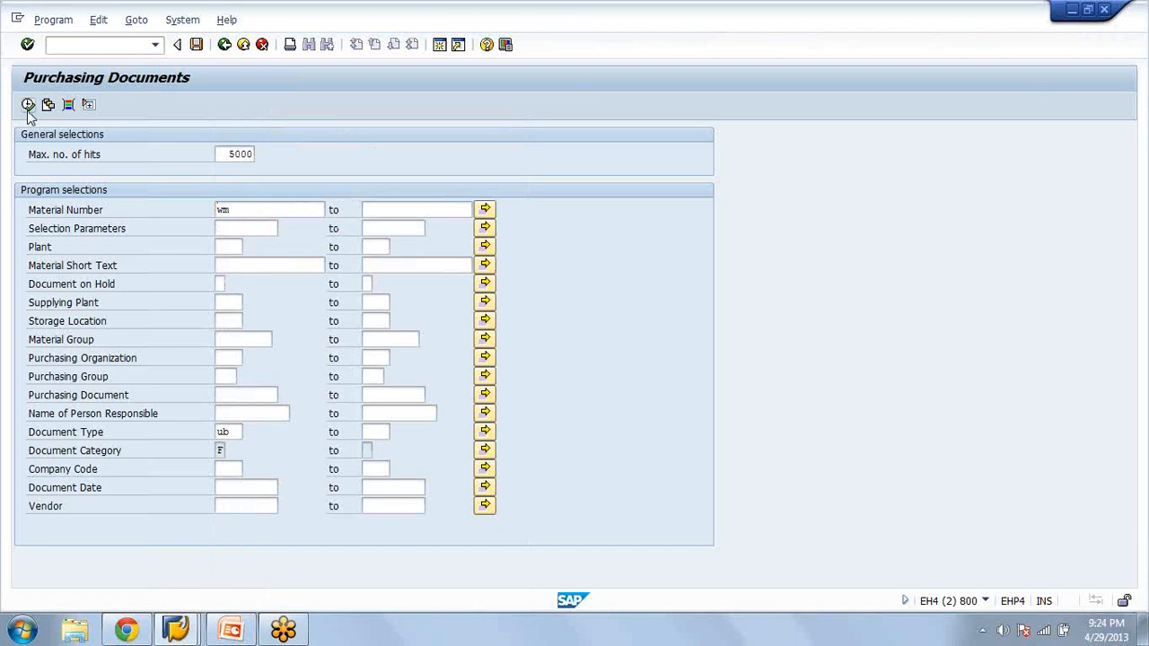
click(28, 105)
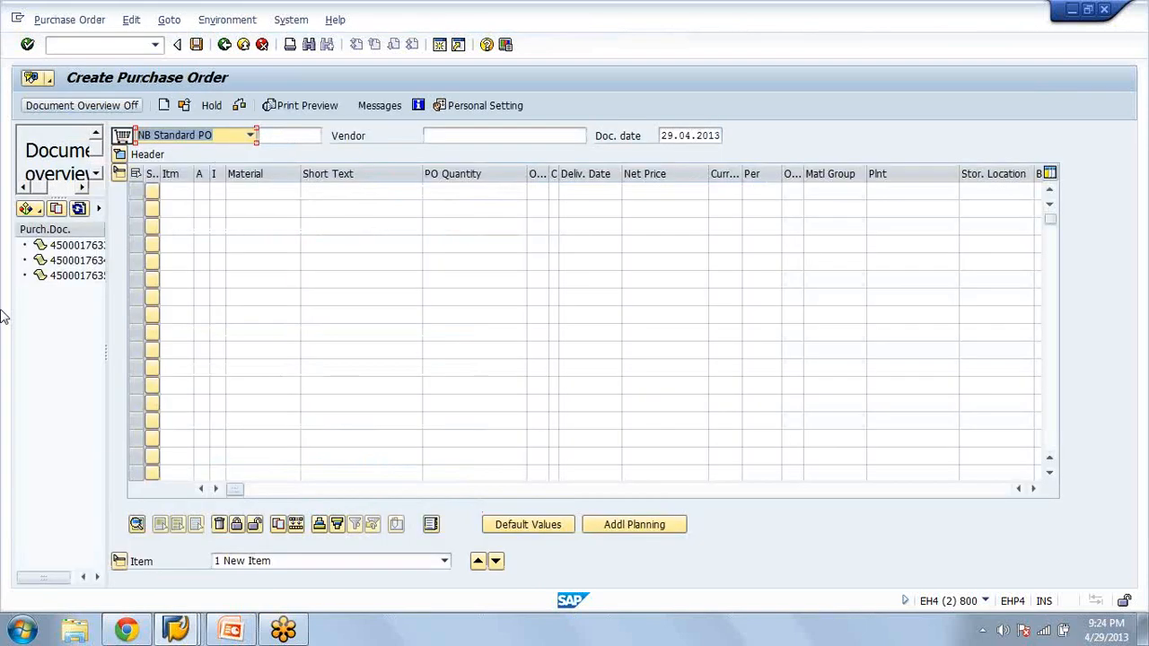
Create two stock transport orders for 10 EA of material WM by copying the last listed order and saving each copy
click(79, 276)
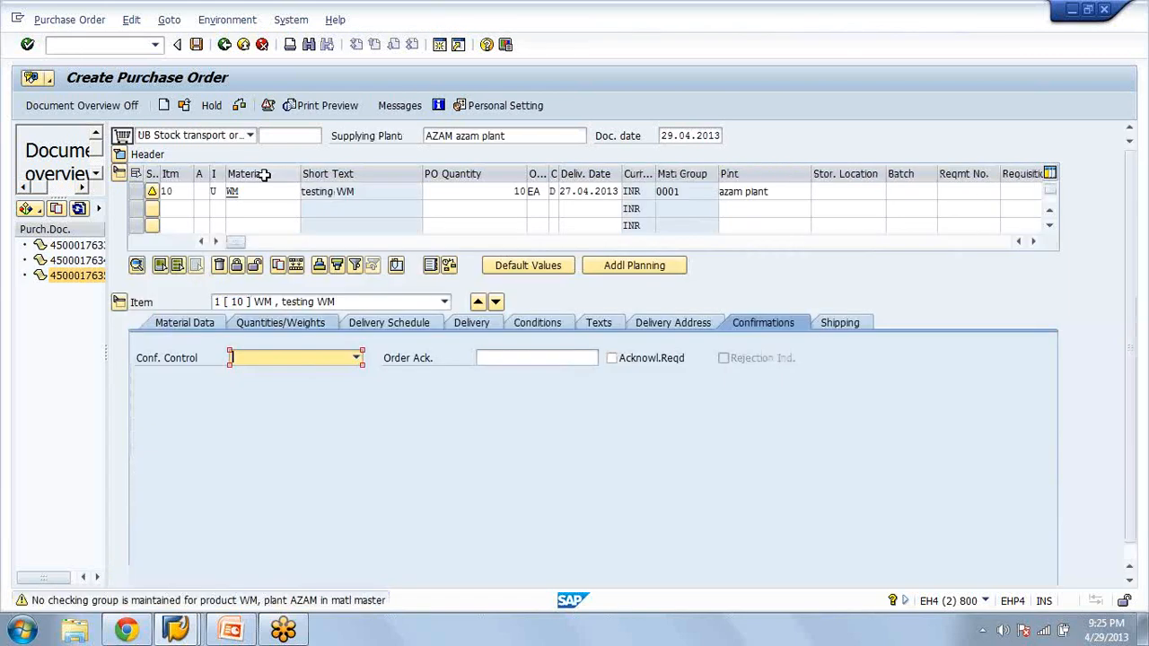
click(199, 47)
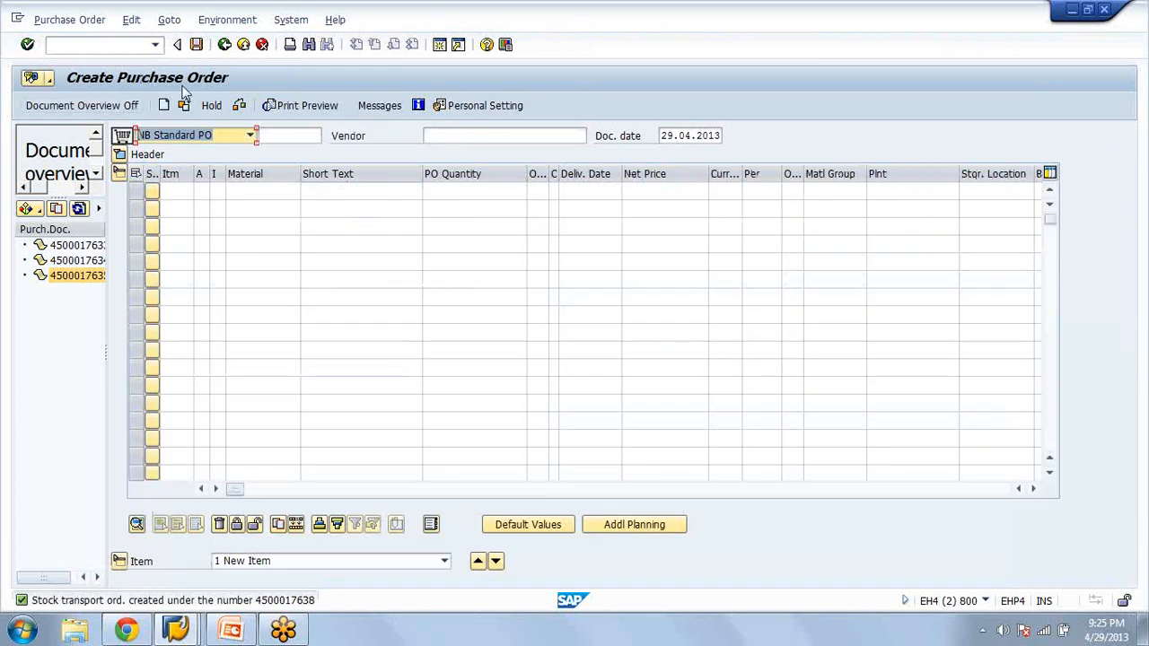
click(56, 210)
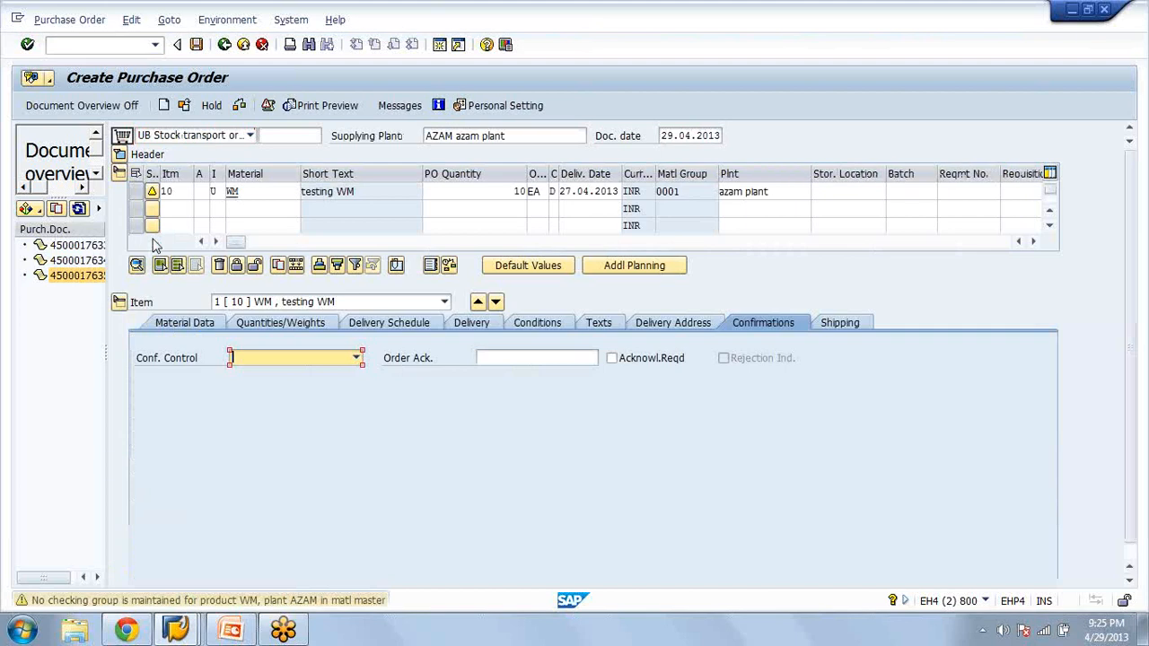
click(196, 45)
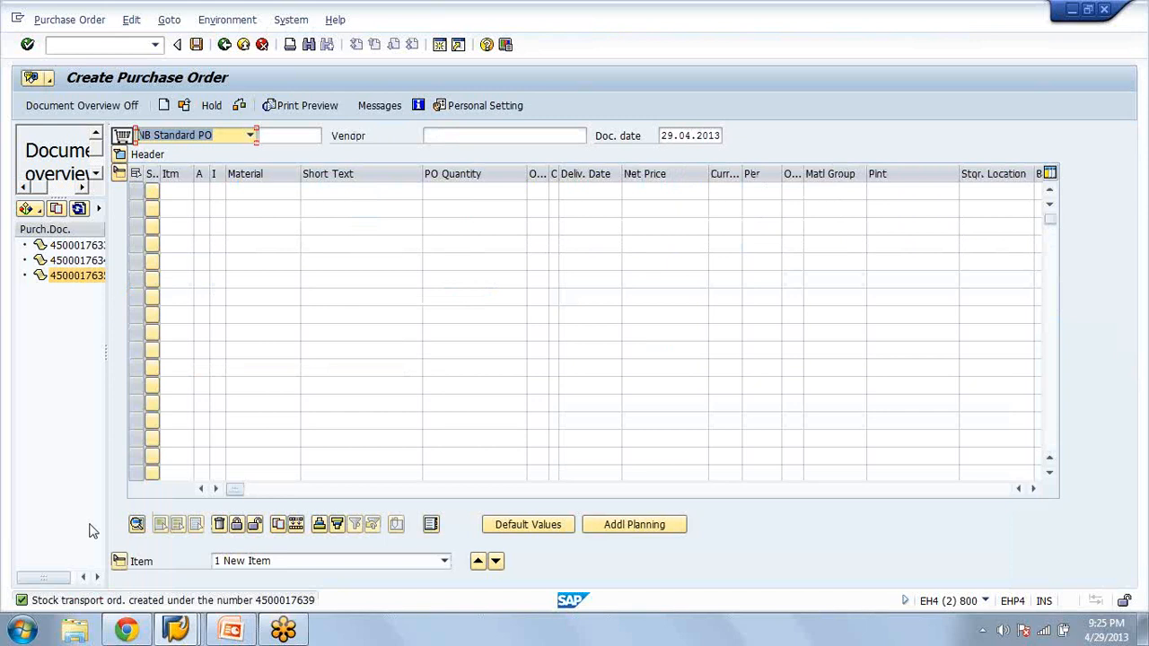
Open an empty Notepad document and switch back to SAP to start the Purchase orders, fast display transaction
click(7, 633)
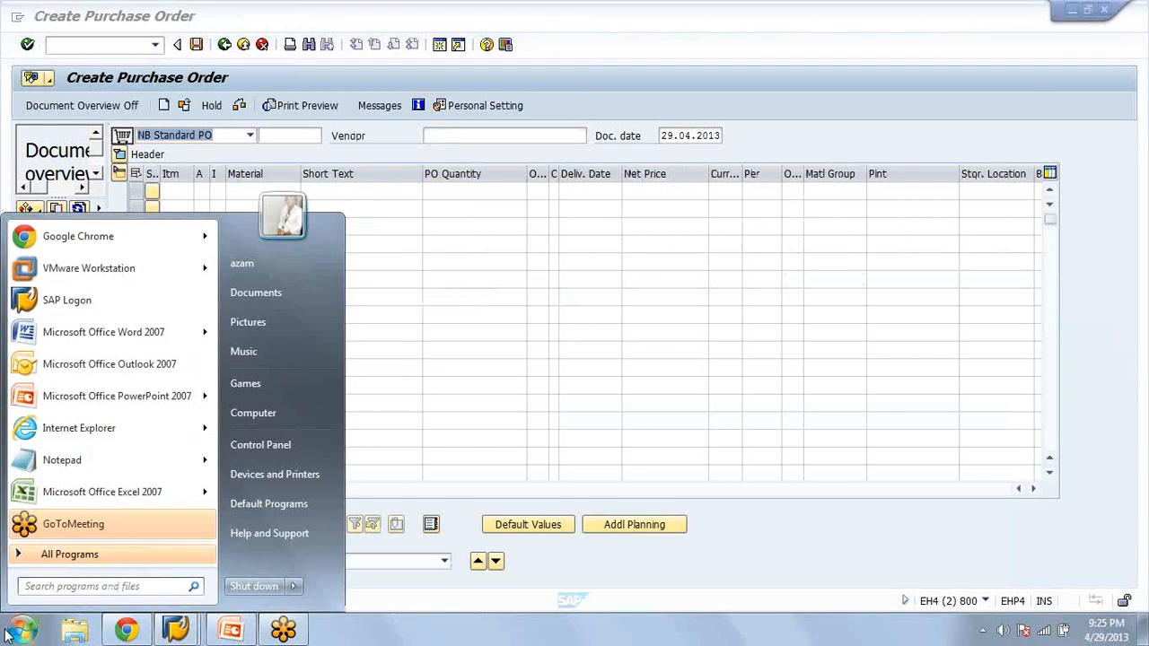
click(62, 460)
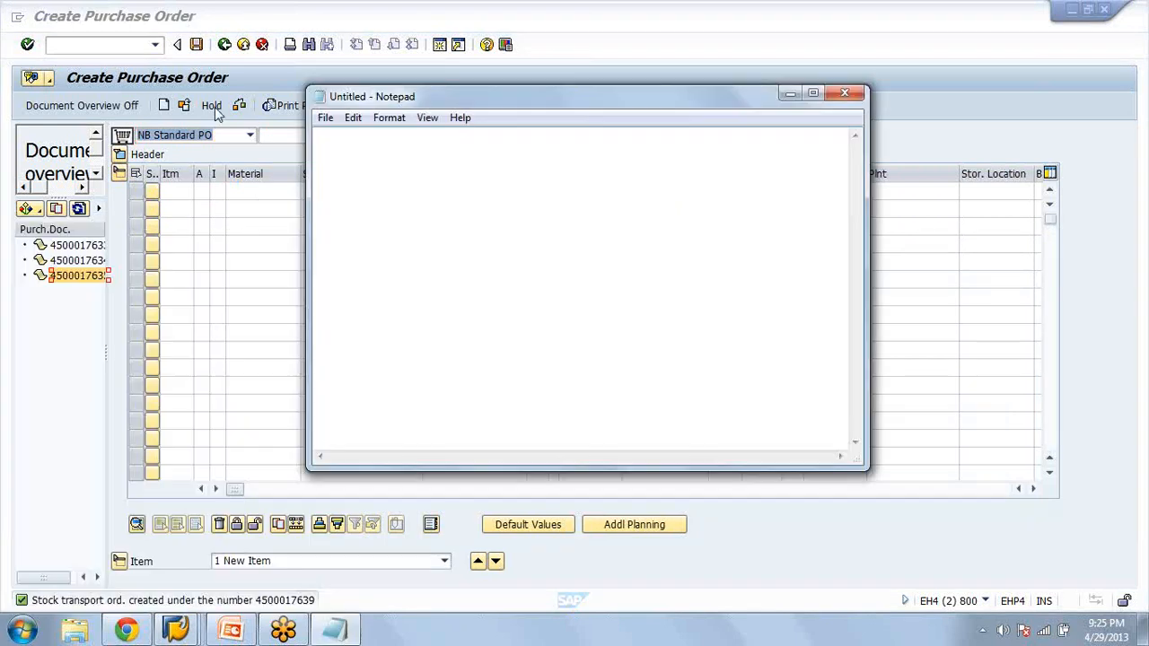
click(215, 113)
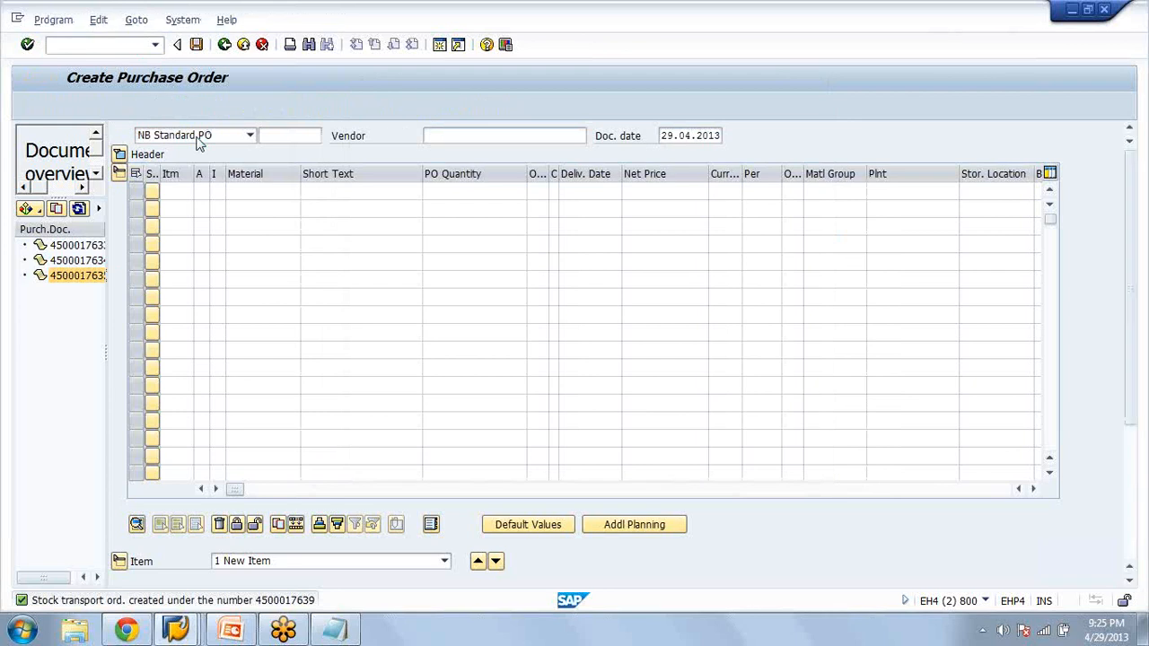
Create a background delivery for the first new stock transport order at shipping point AZAM, clearing the delivery creation date rule in the selection
text(az)
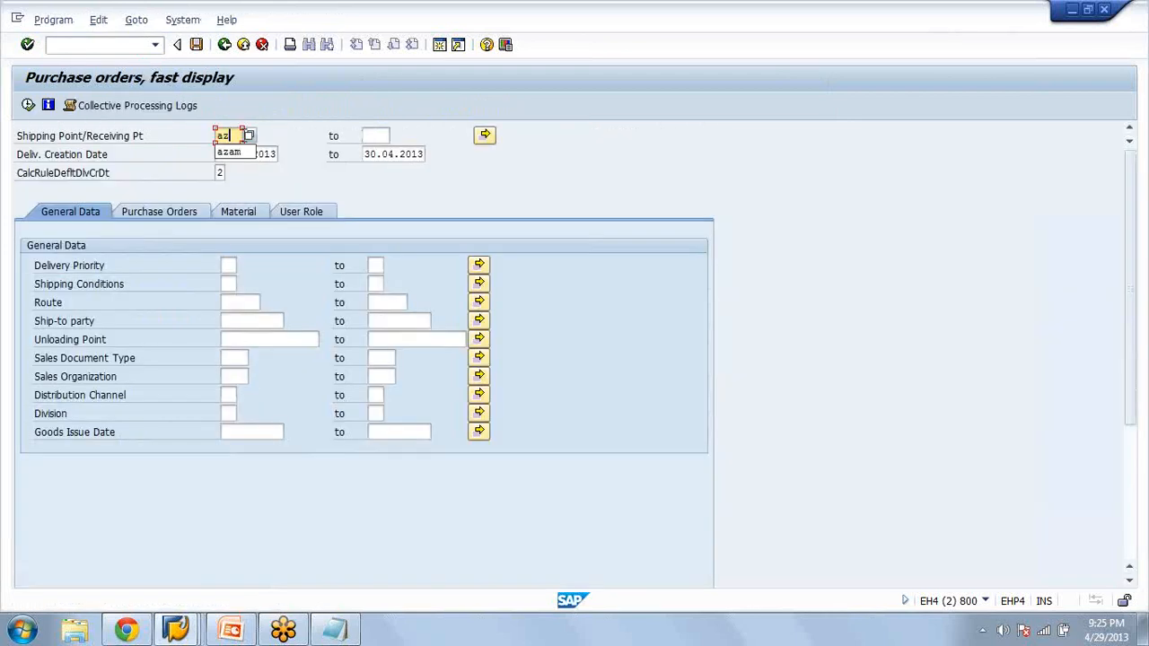
text(am)
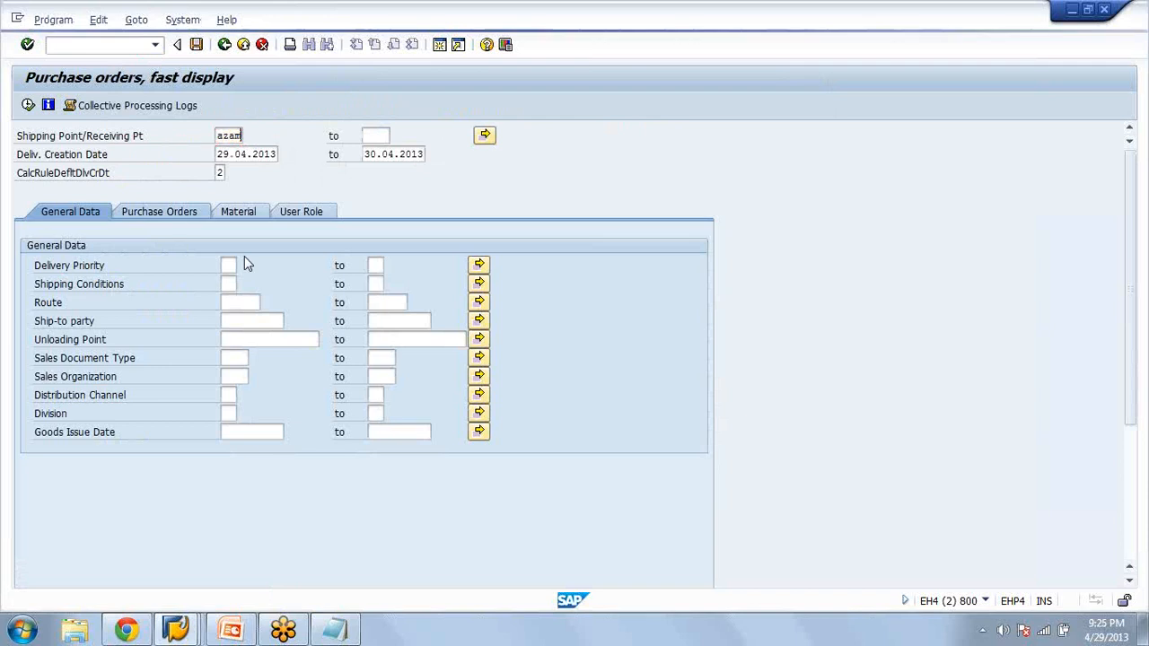
click(177, 214)
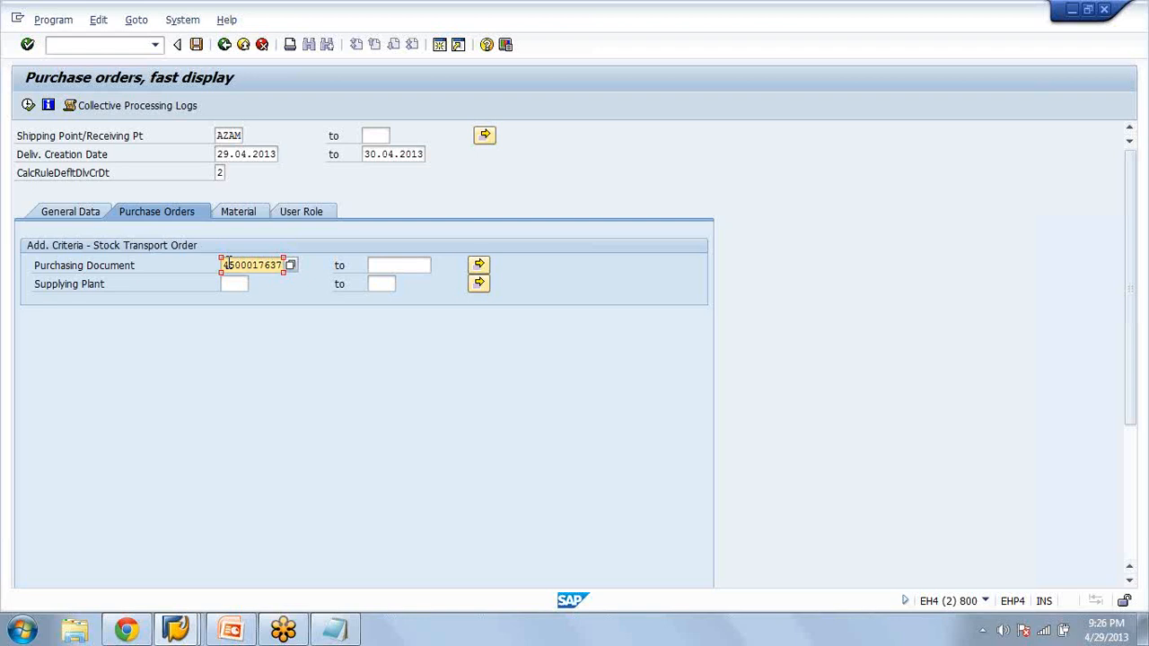
key(BackSpace)
text(8)
click(28, 105)
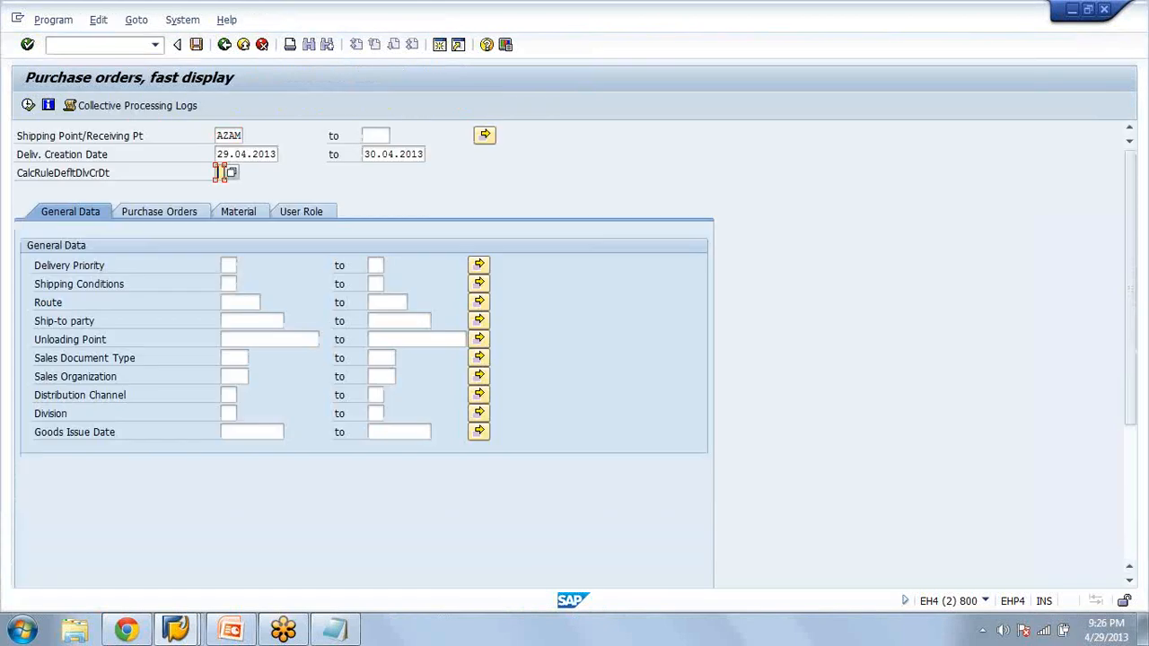
click(28, 106)
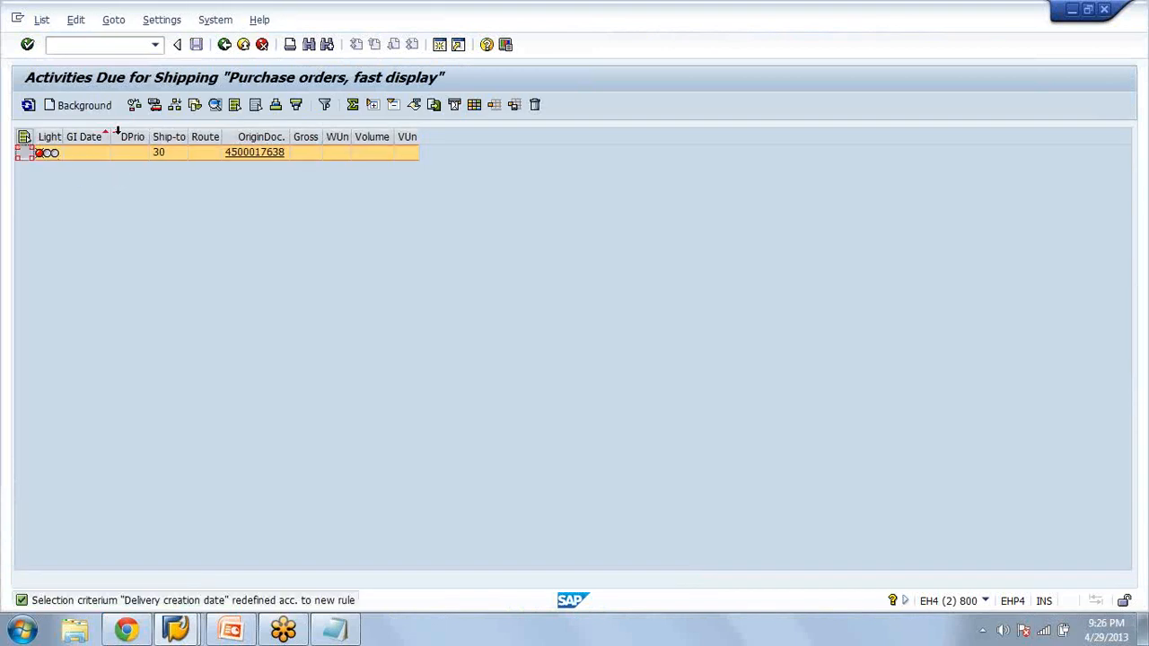
click(96, 108)
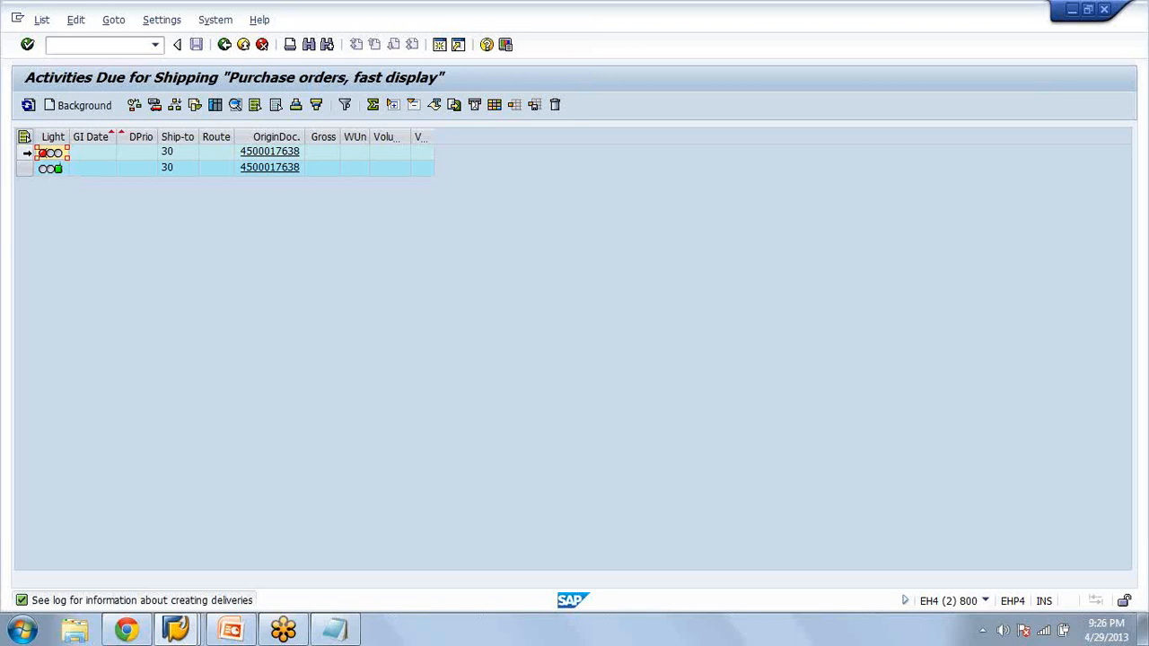
Check the delivery creation log and its documents for the first order, and return to the activities due for shipping
click(25, 152)
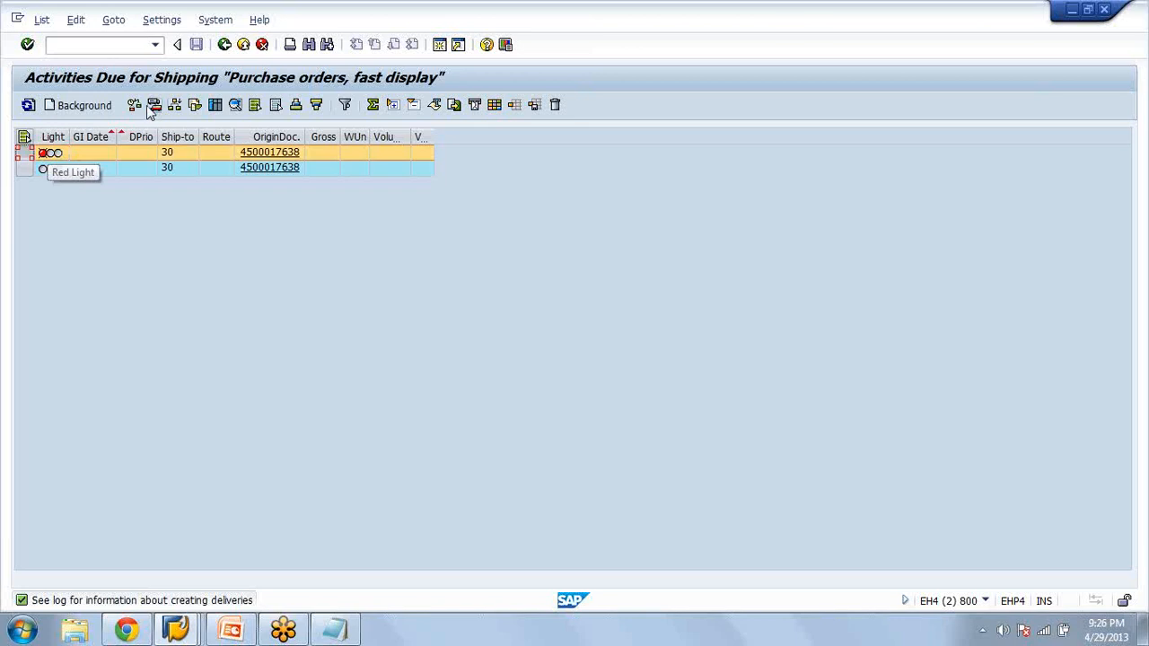
click(215, 105)
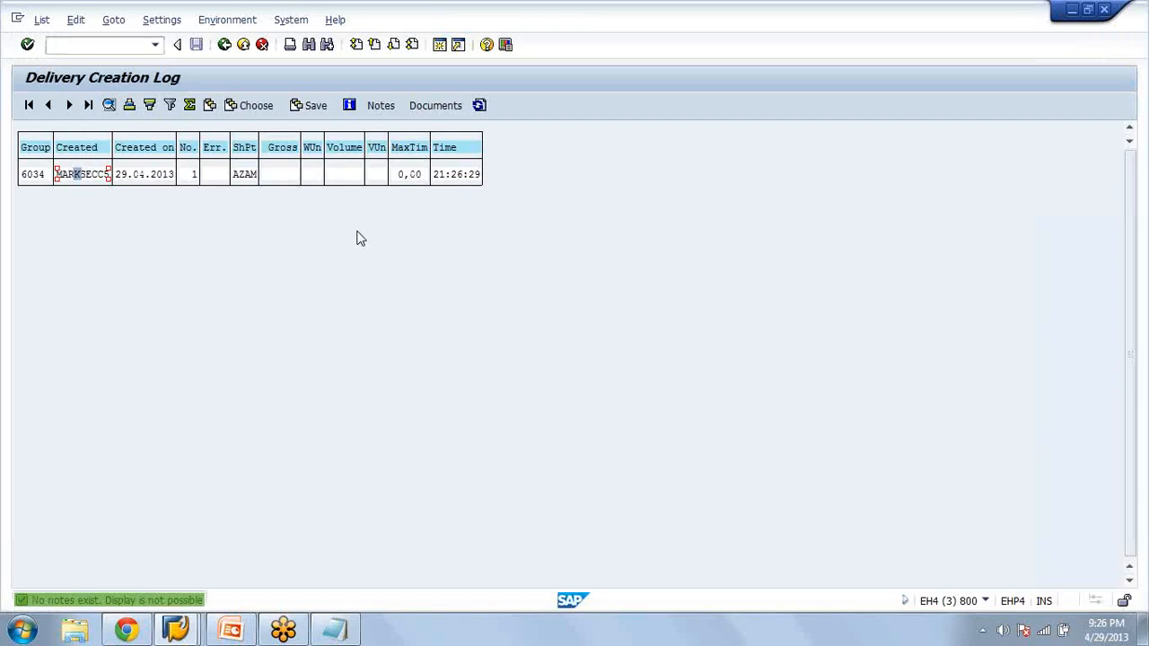
click(36, 174)
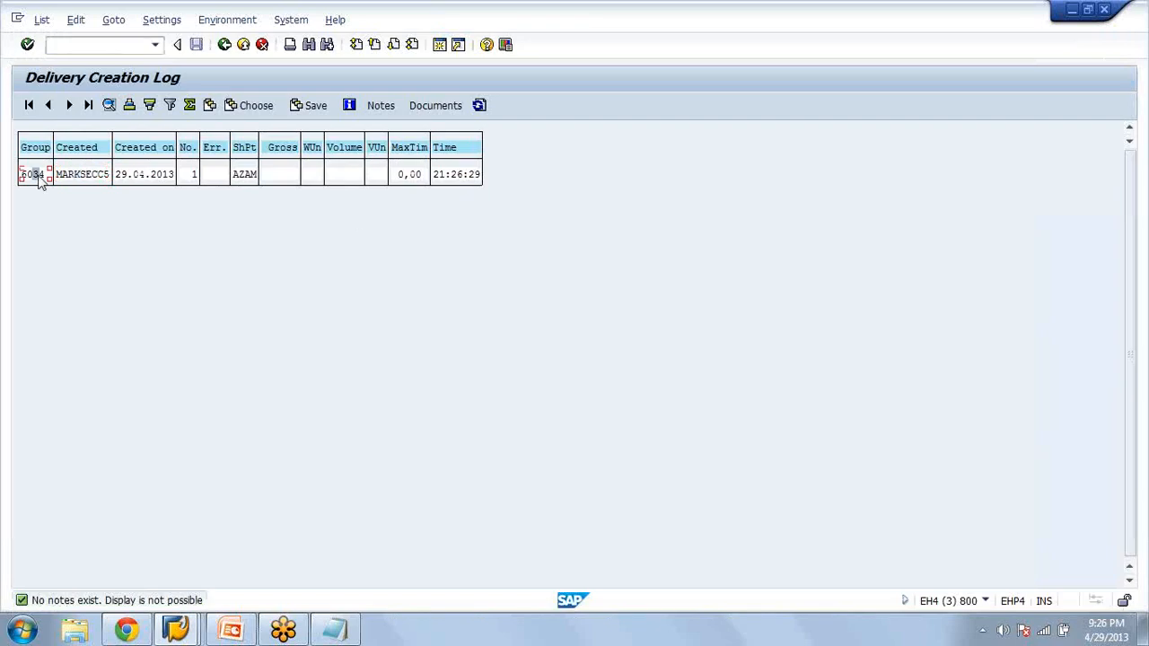
click(479, 106)
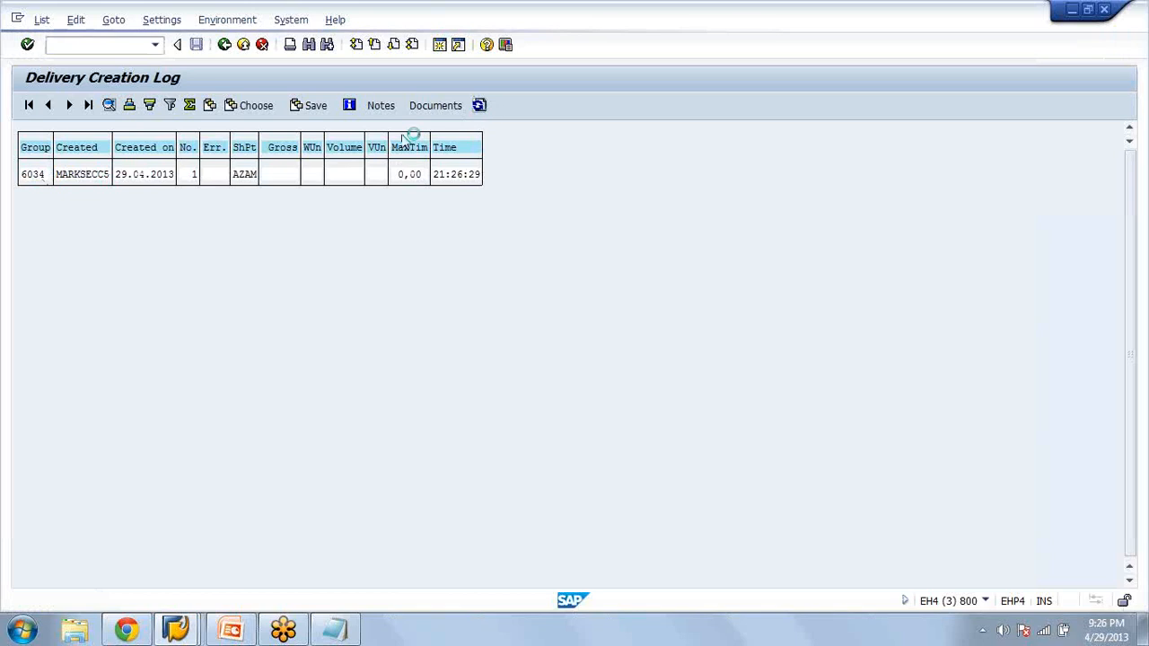
click(427, 106)
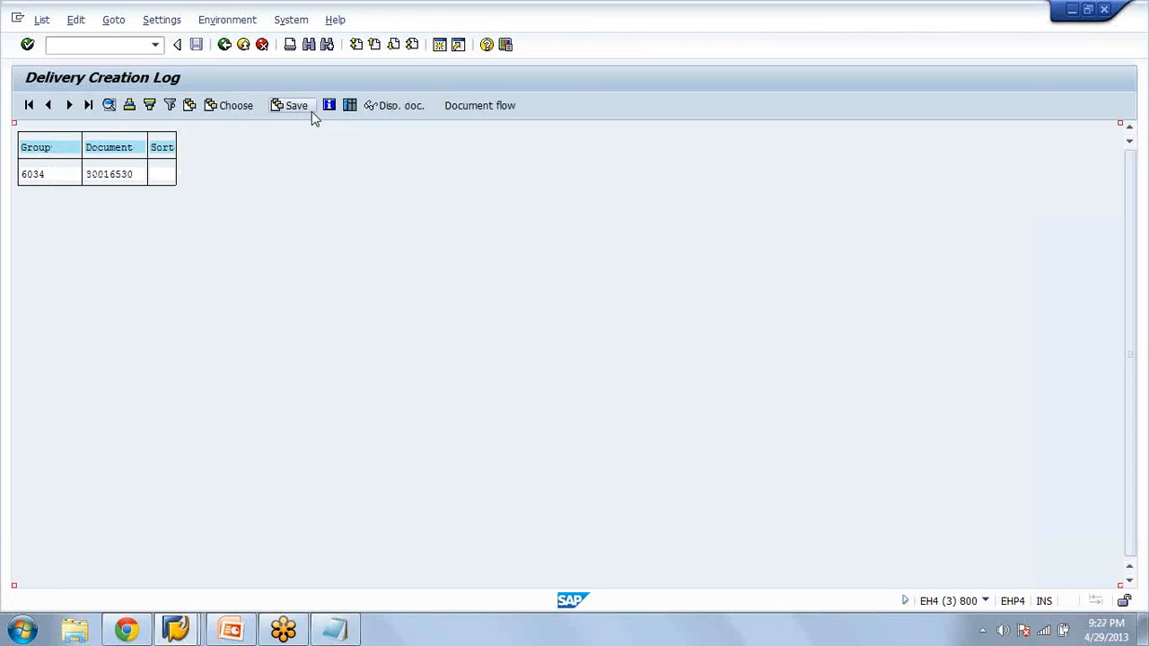
click(224, 45)
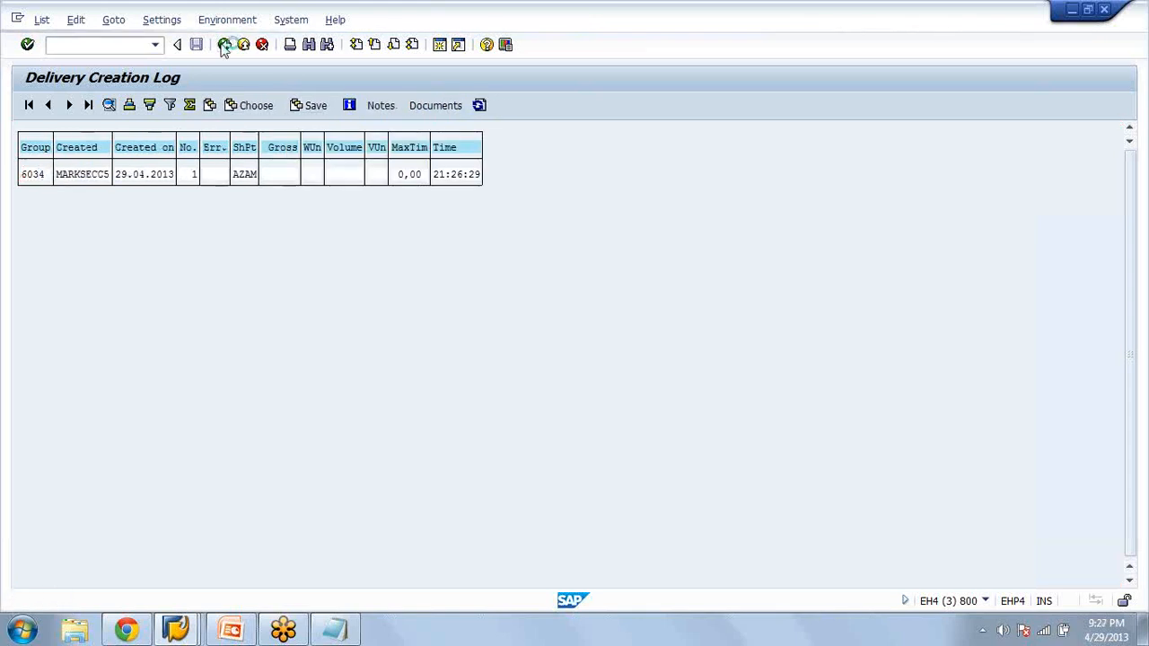
click(224, 45)
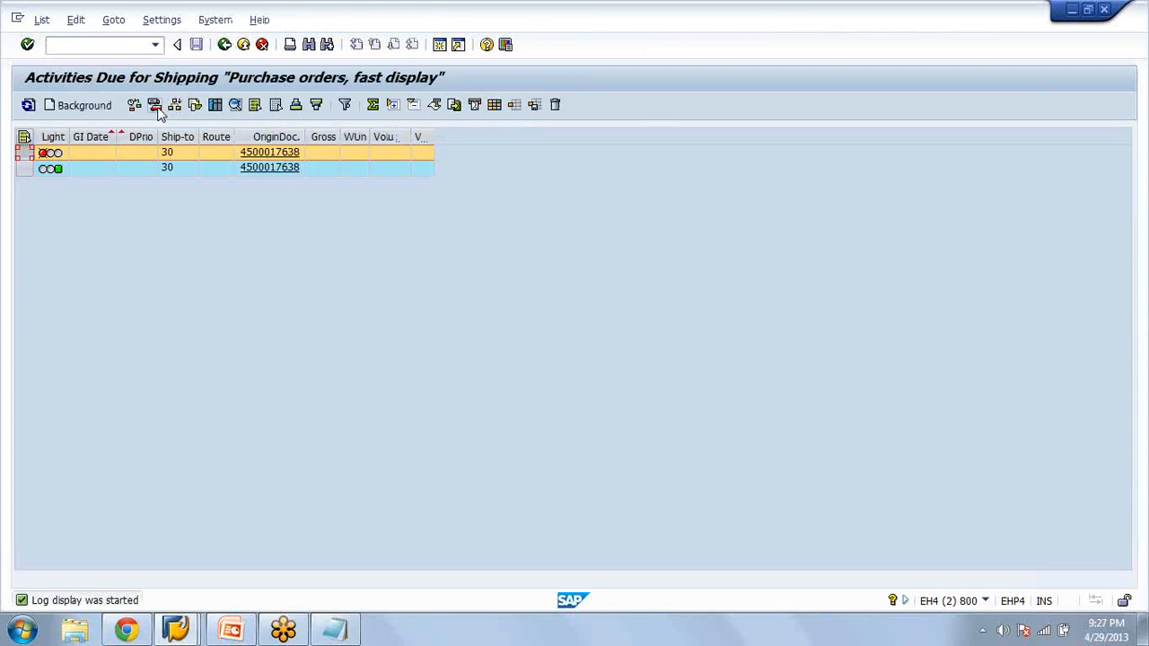
Show the delivery created for the first order and note its document number in Notepad
click(158, 107)
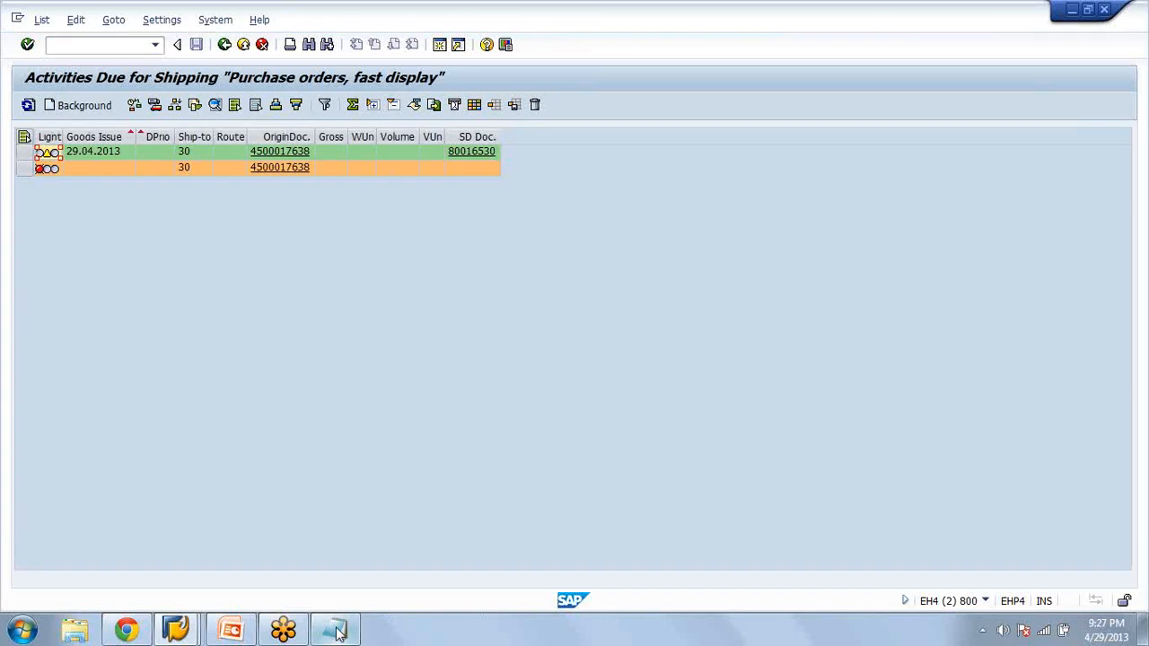
click(338, 632)
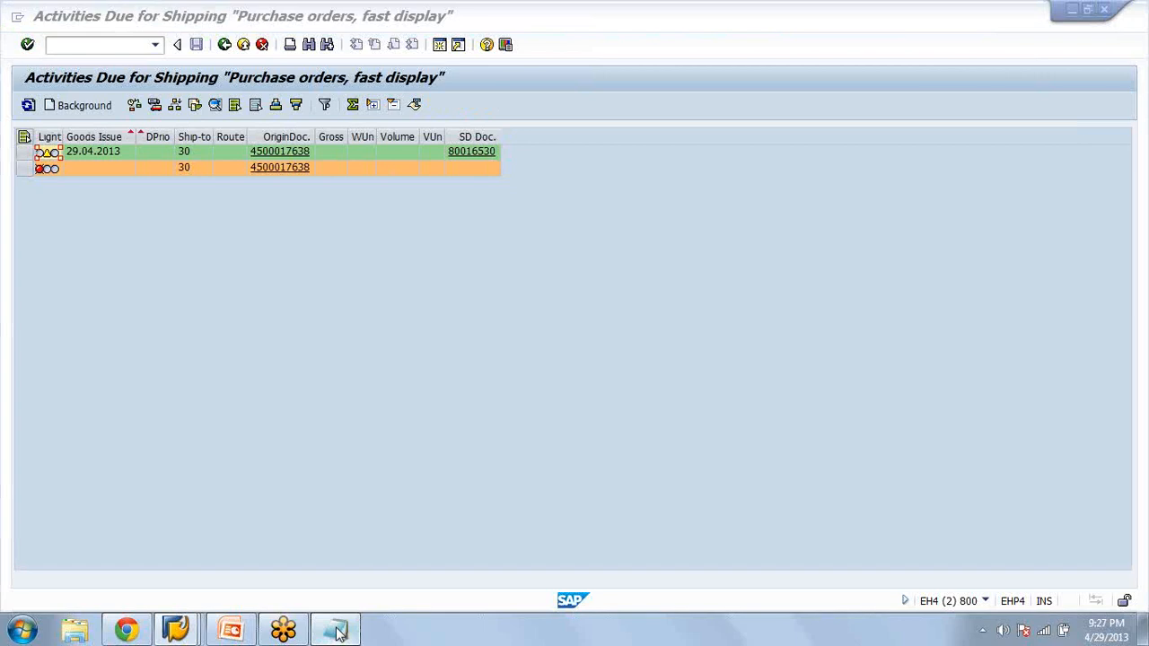
click(337, 633)
drag(627, 98, 739, 260)
text(80016530)
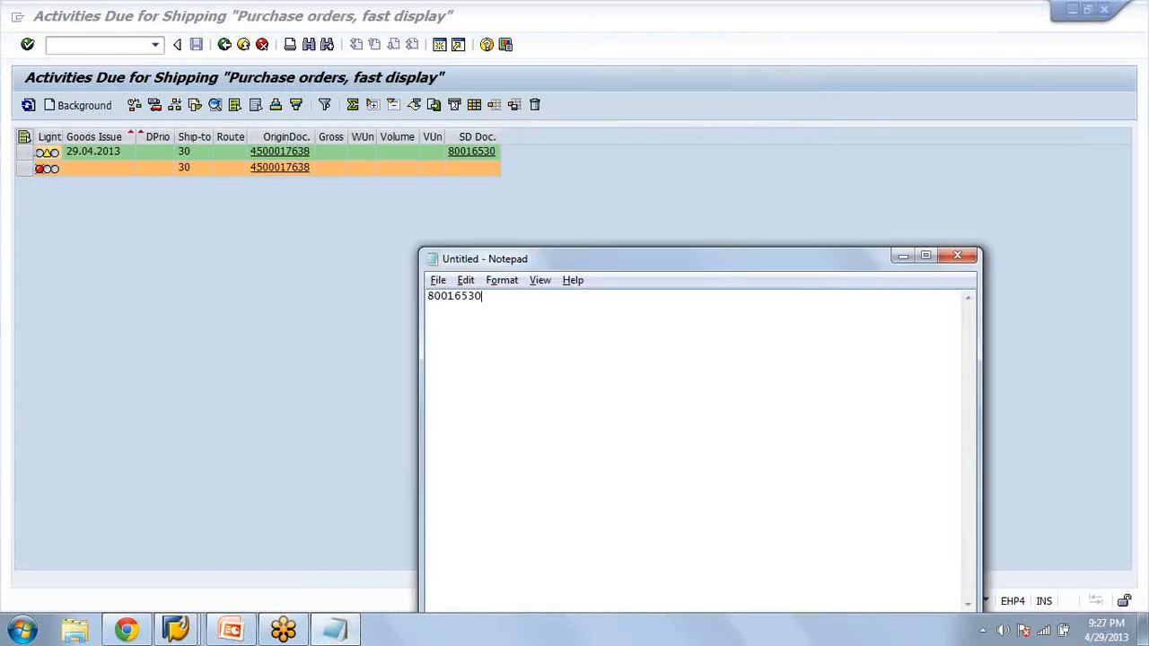
Return to the selection in SAP, change the purchasing document to the second new stock transport order, and create its delivery in the background
click(224, 51)
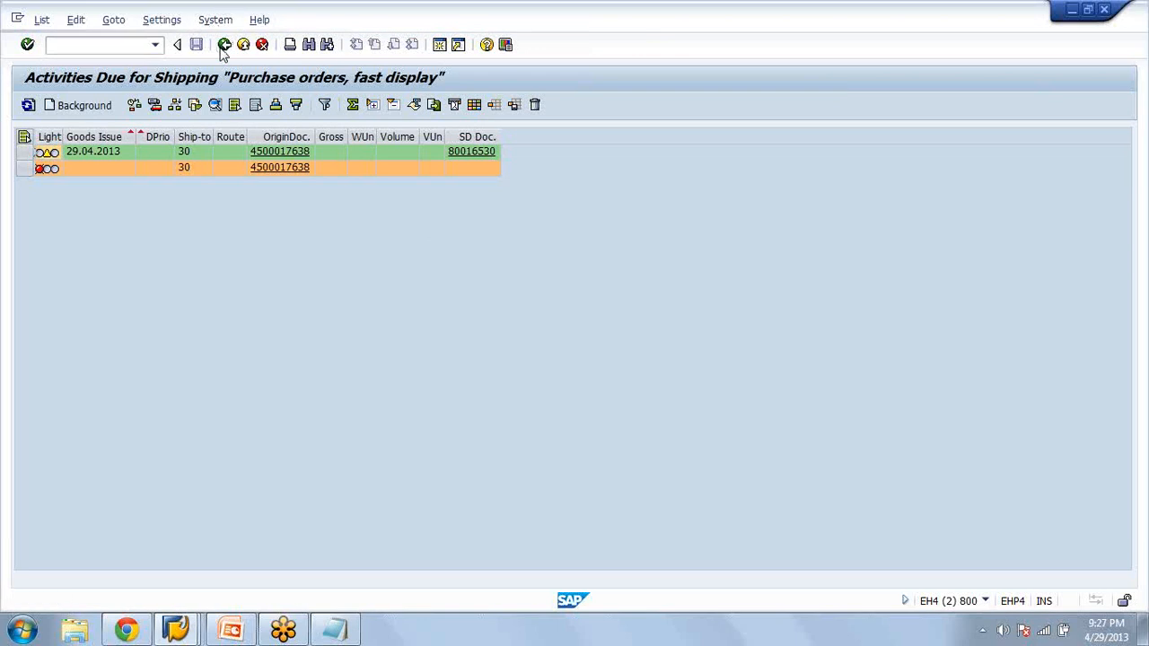
click(221, 50)
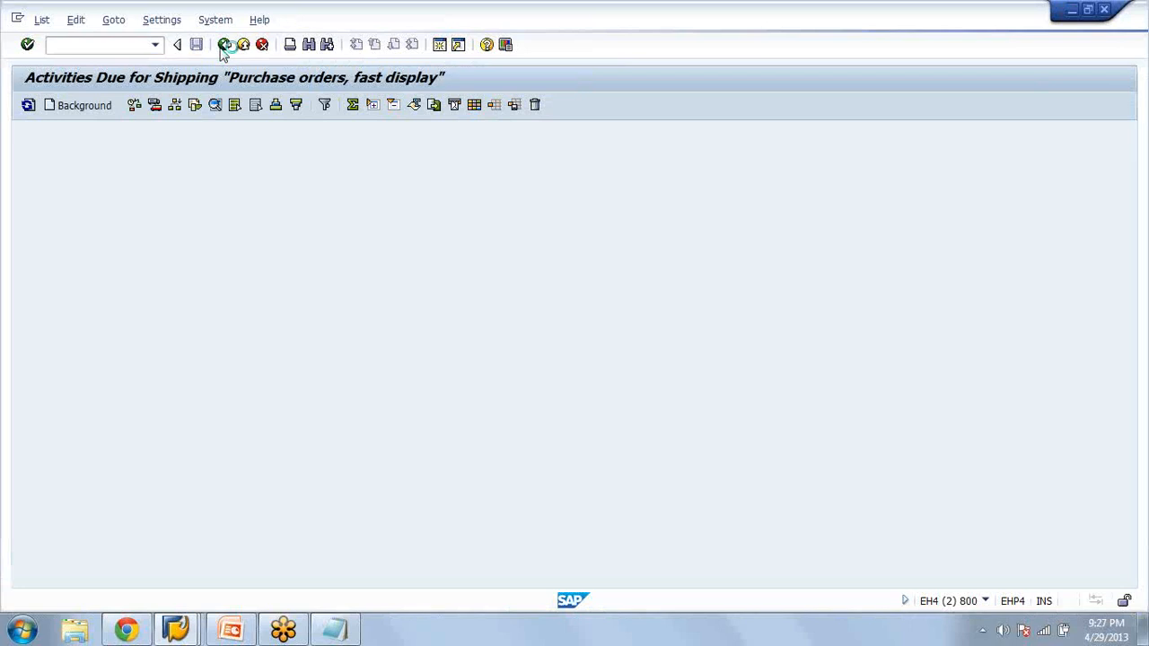
click(163, 212)
click(283, 265)
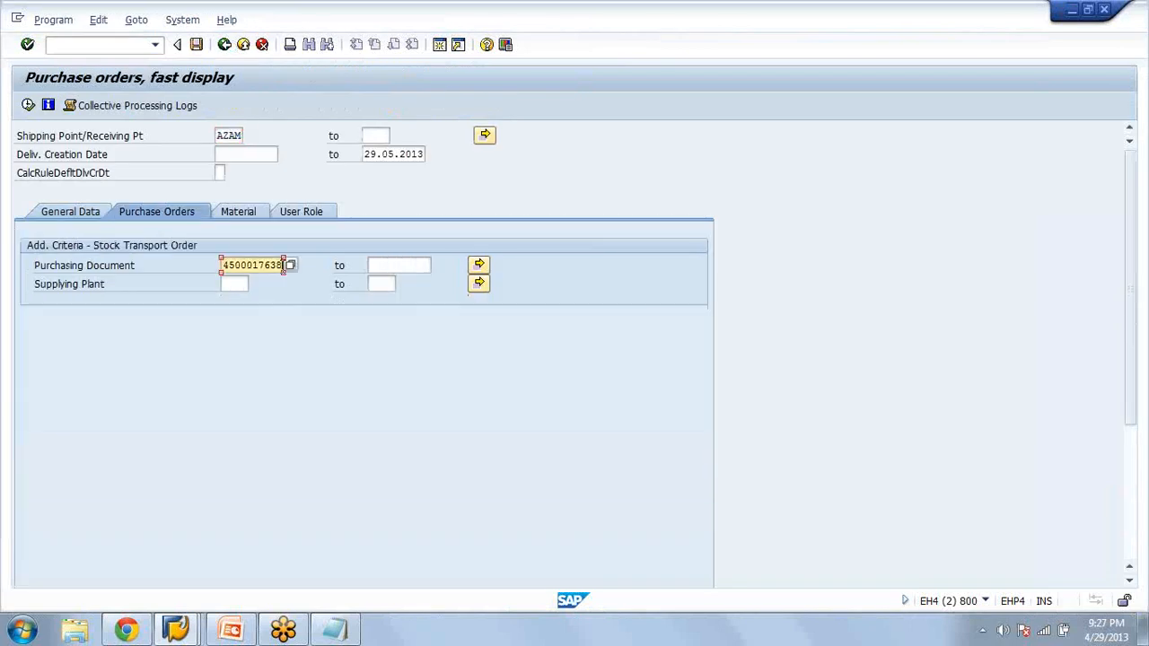
click(28, 105)
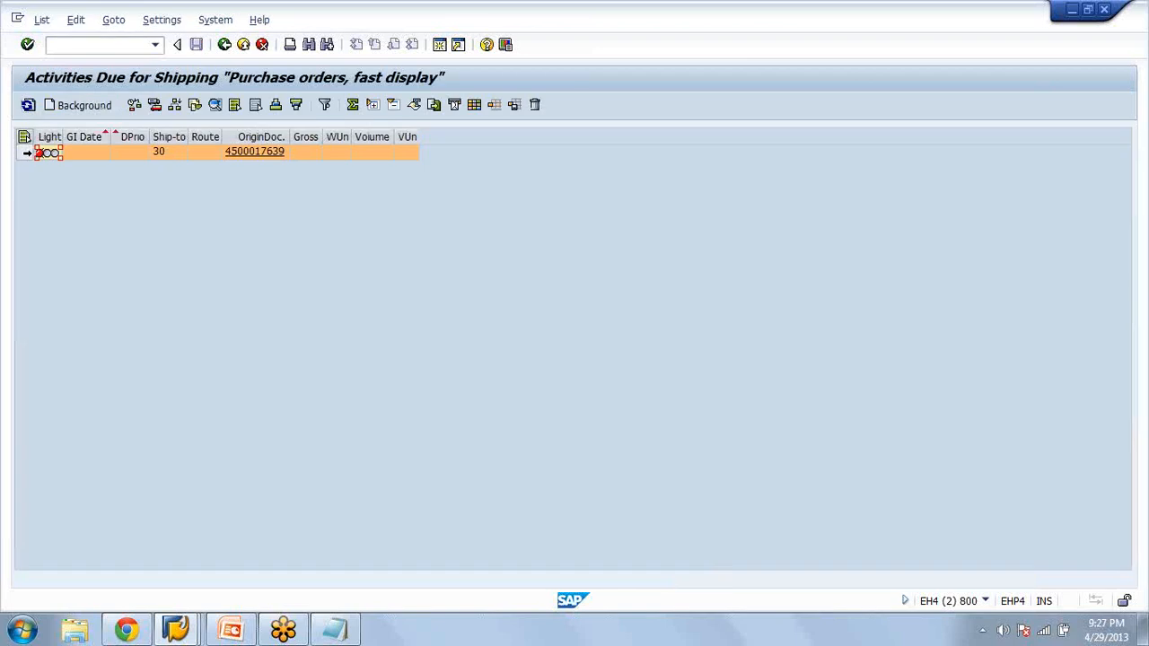
click(92, 109)
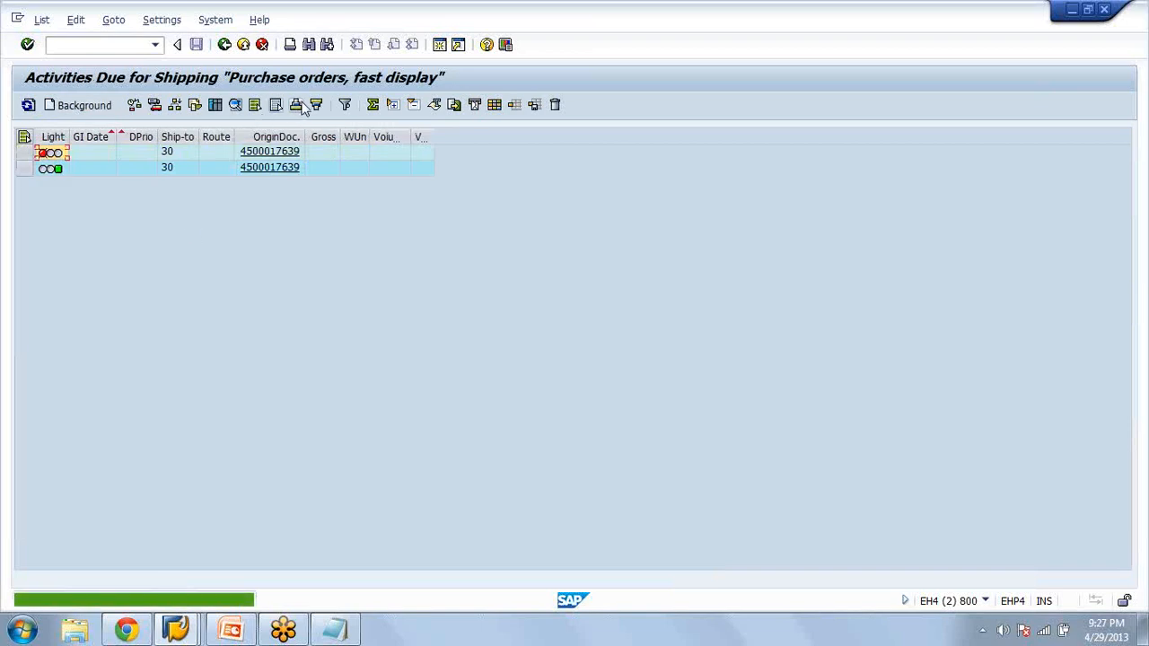
Show the delivery created for the second order and add its document number on a new line in Notepad
click(154, 105)
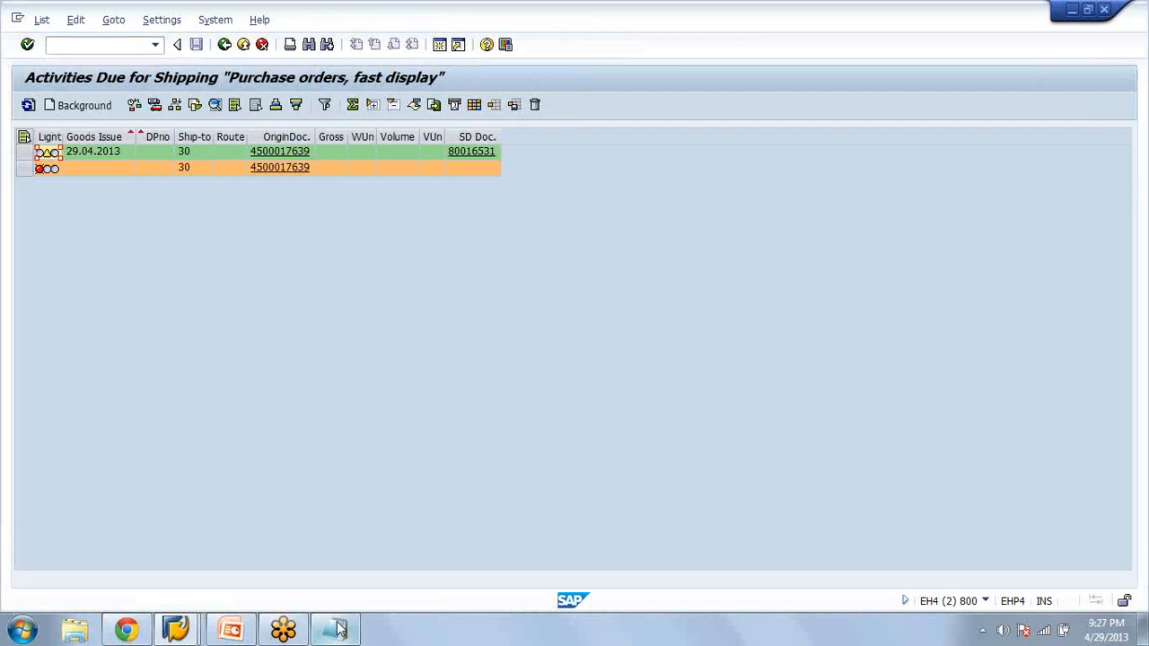
click(335, 630)
click(487, 303)
key(Return)
text(80016530)
key(BackSpace)
text(1)
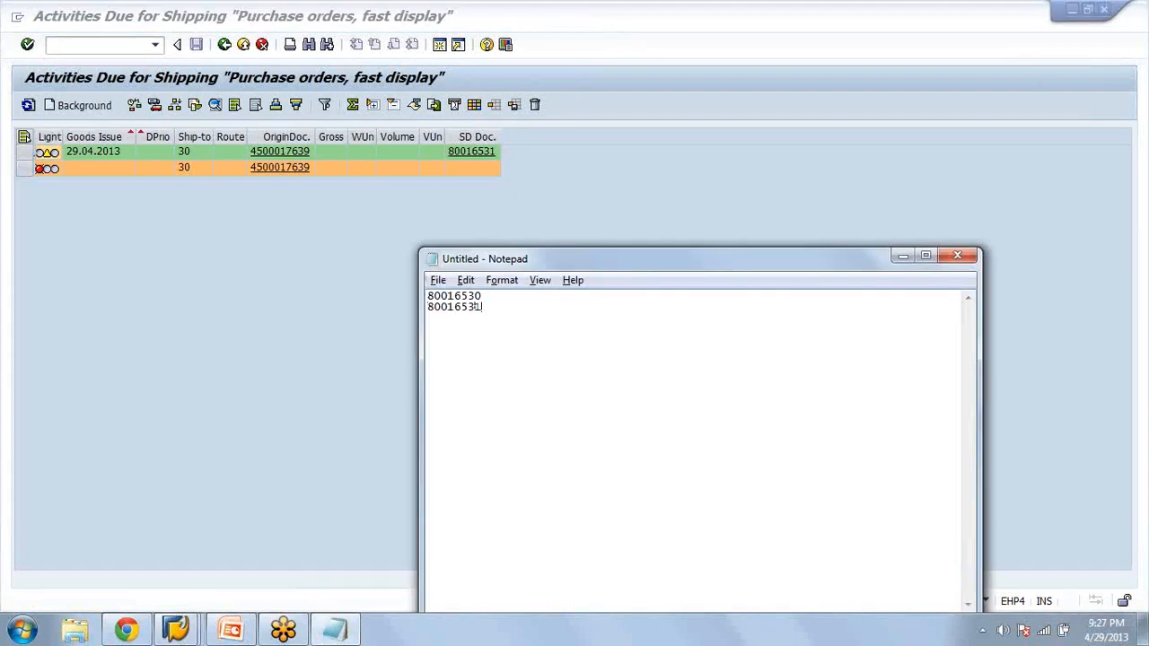
Leave the shipping list for SAP Easy Access and expand Logistics Execution down to Picking under Goods Issue for Outbound Delivery
click(124, 53)
text(/n)
key(Return)
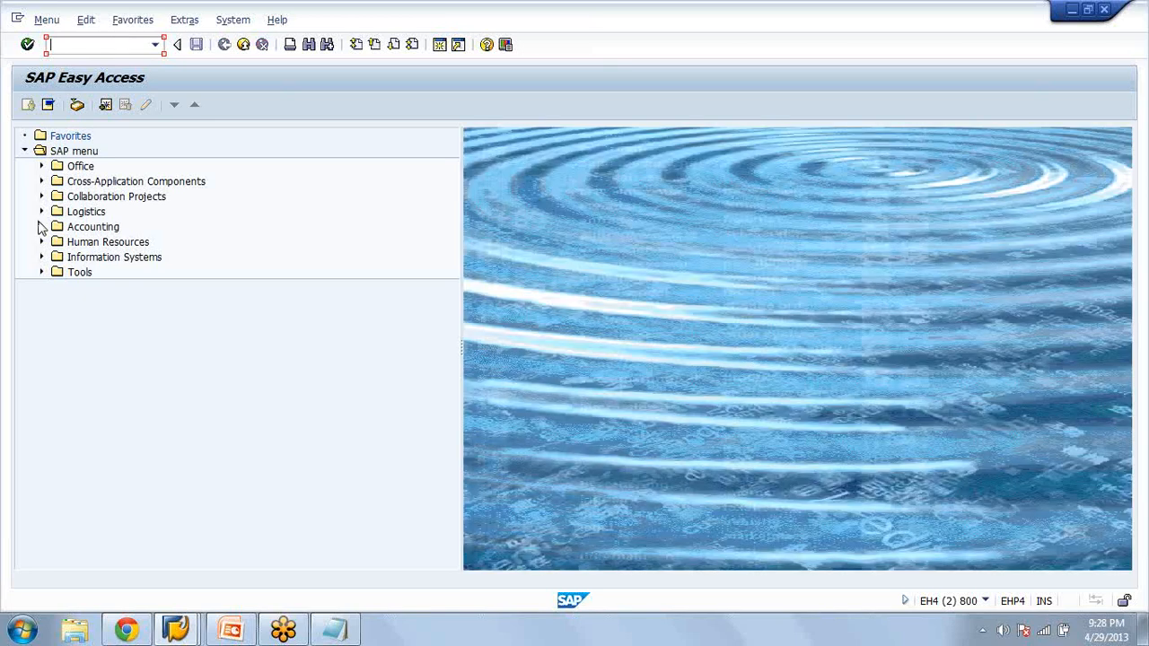
click(41, 211)
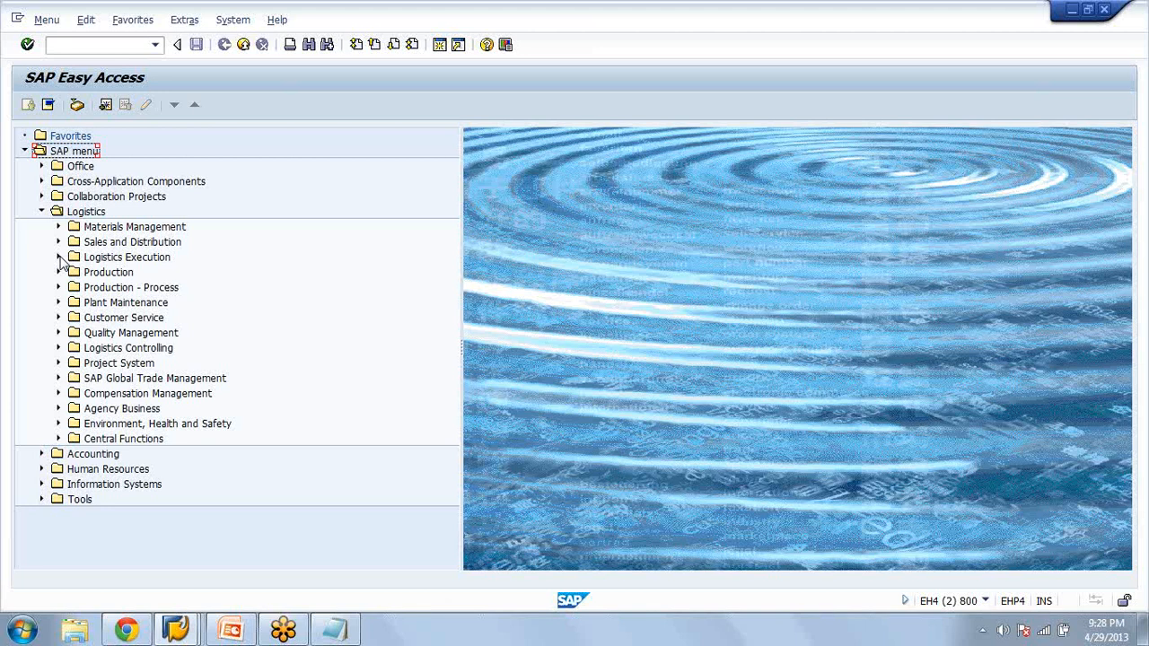
click(59, 256)
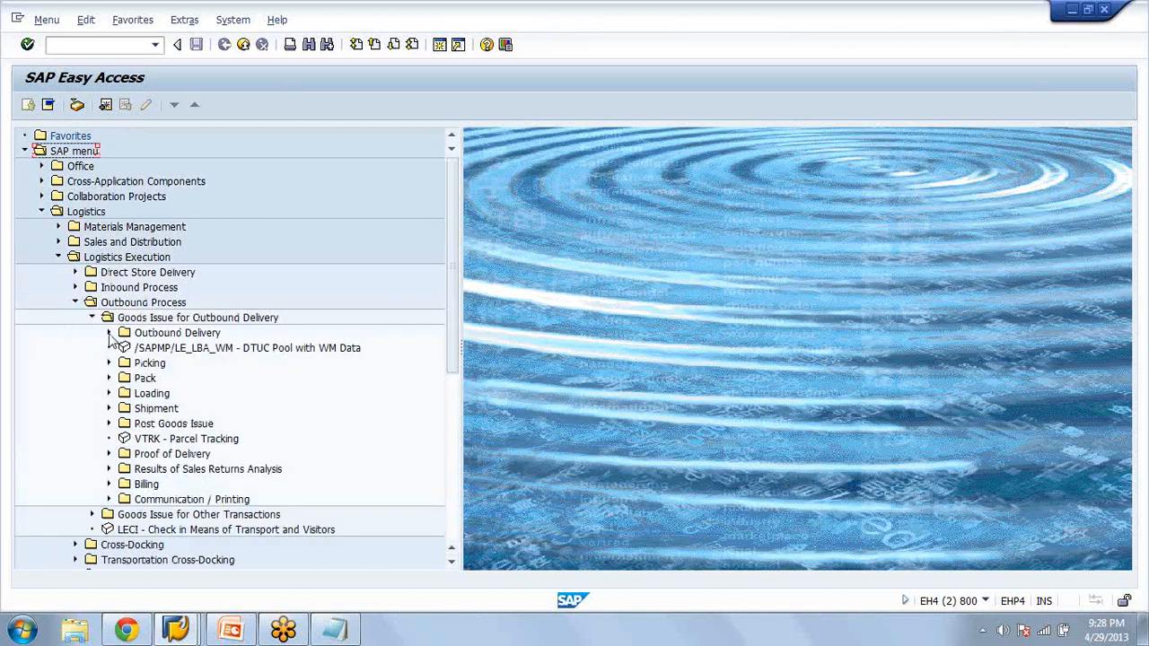
click(109, 333)
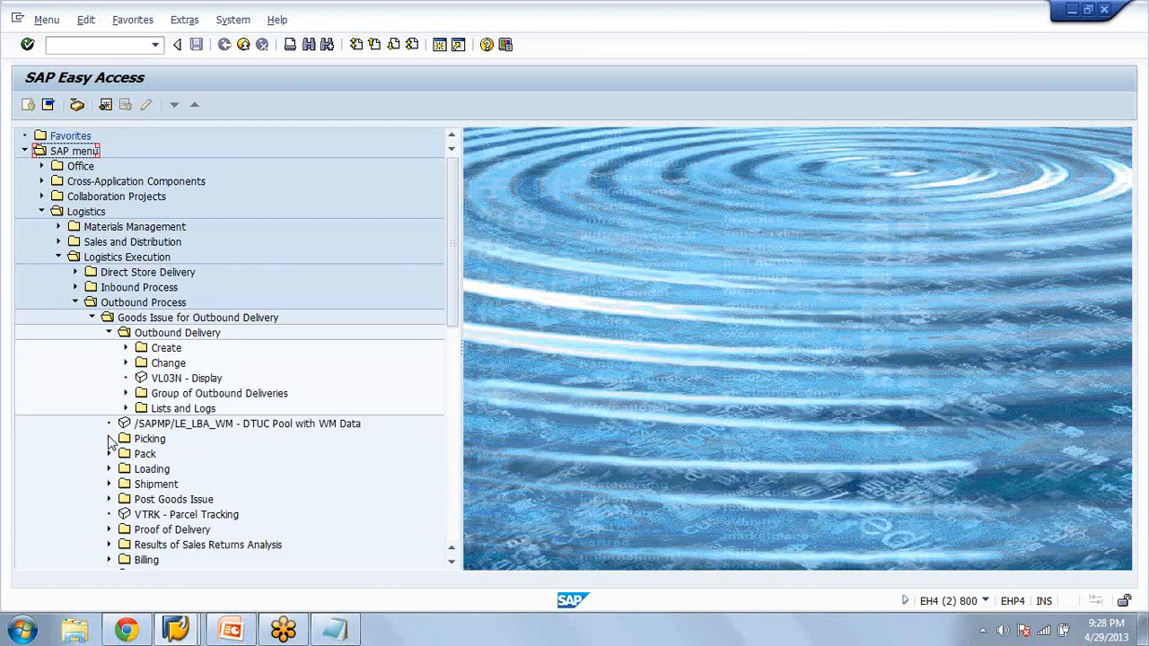
click(109, 439)
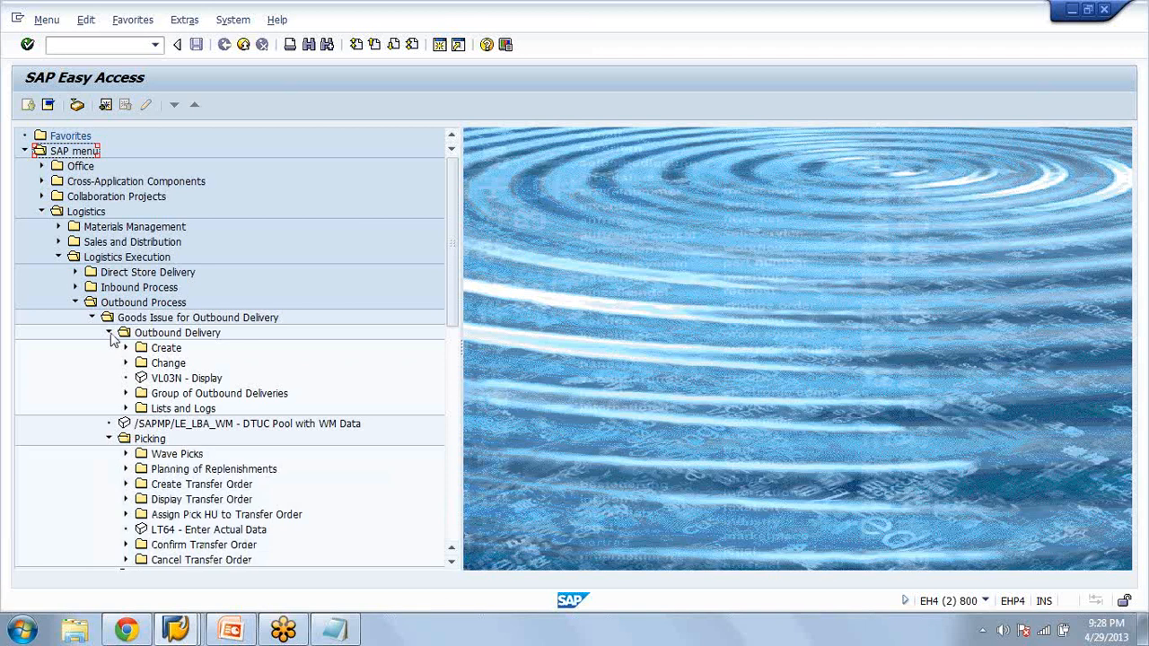
click(108, 332)
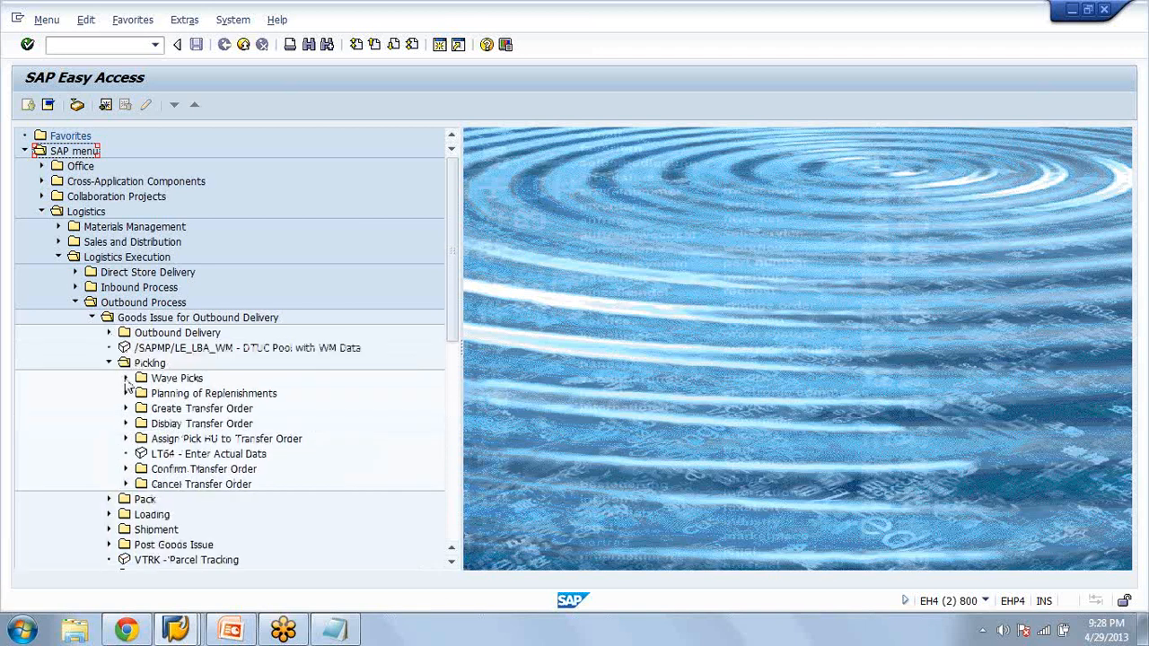
Expand Wave Picks with its Two-Step Picking and Create folders, and open VL06P - Via Outbound Delivery Monitor
click(126, 378)
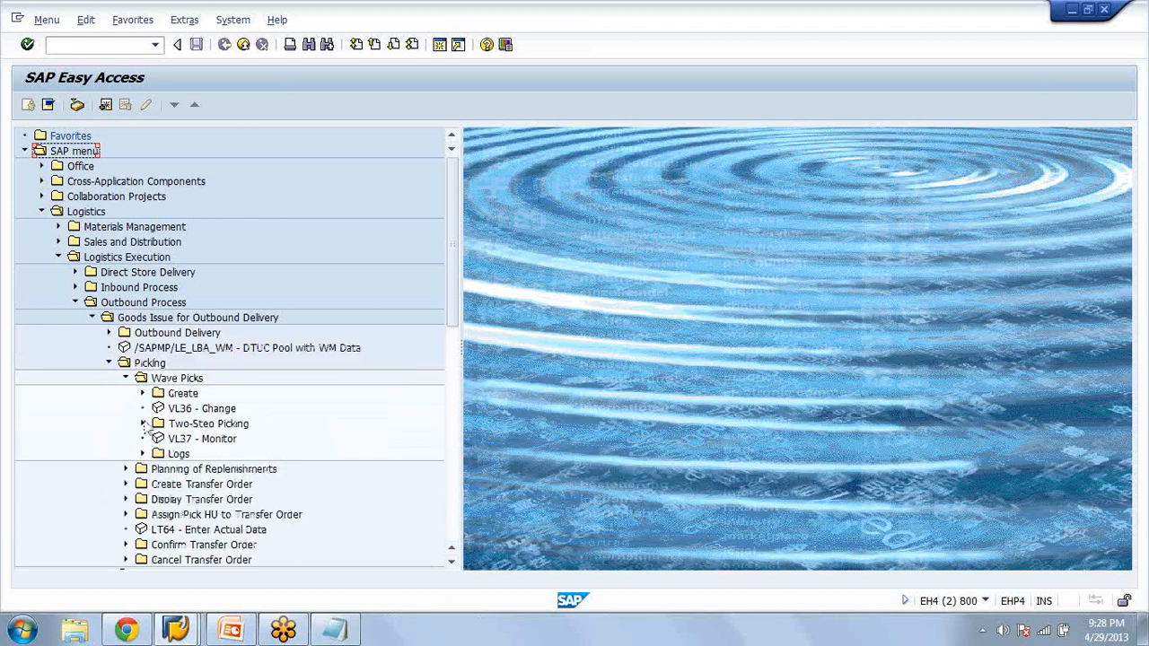
click(143, 424)
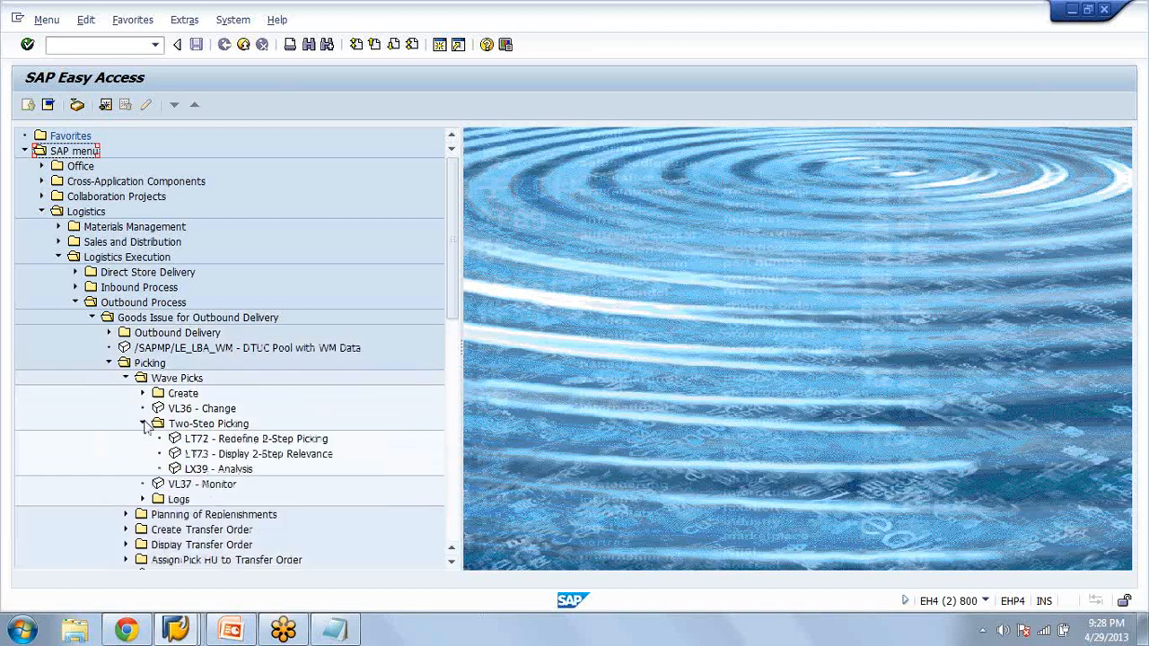
click(142, 393)
click(244, 454)
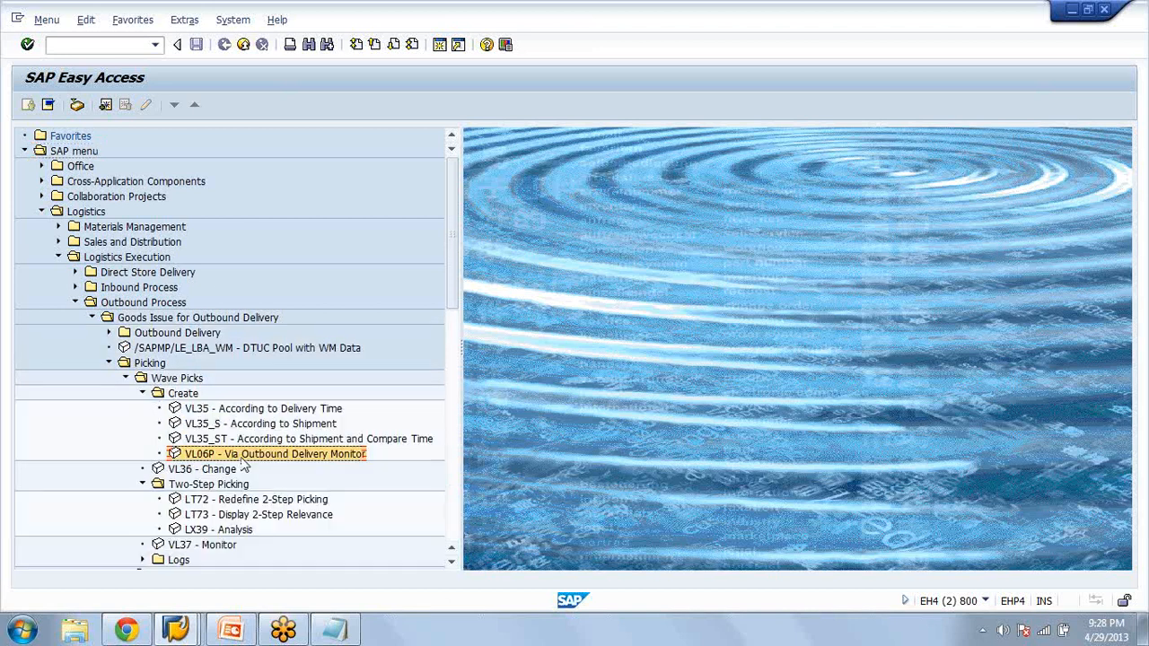
double_click(242, 456)
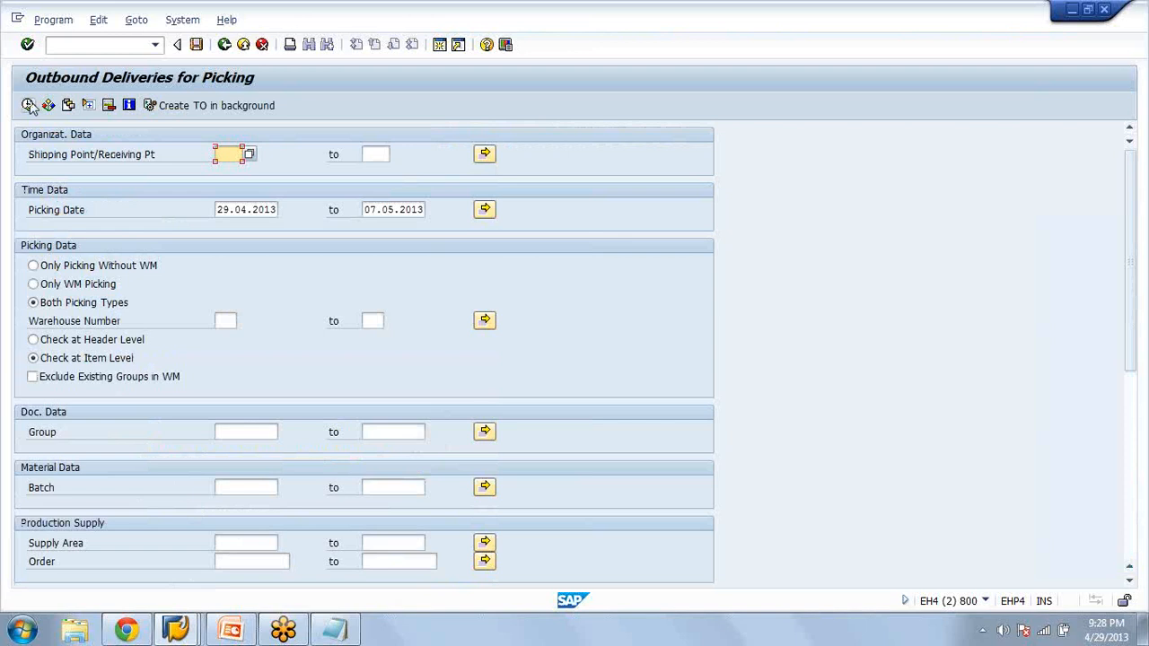
List the day's workload for picking, select the two deliveries noted in Notepad, and check the first one's overview
click(28, 105)
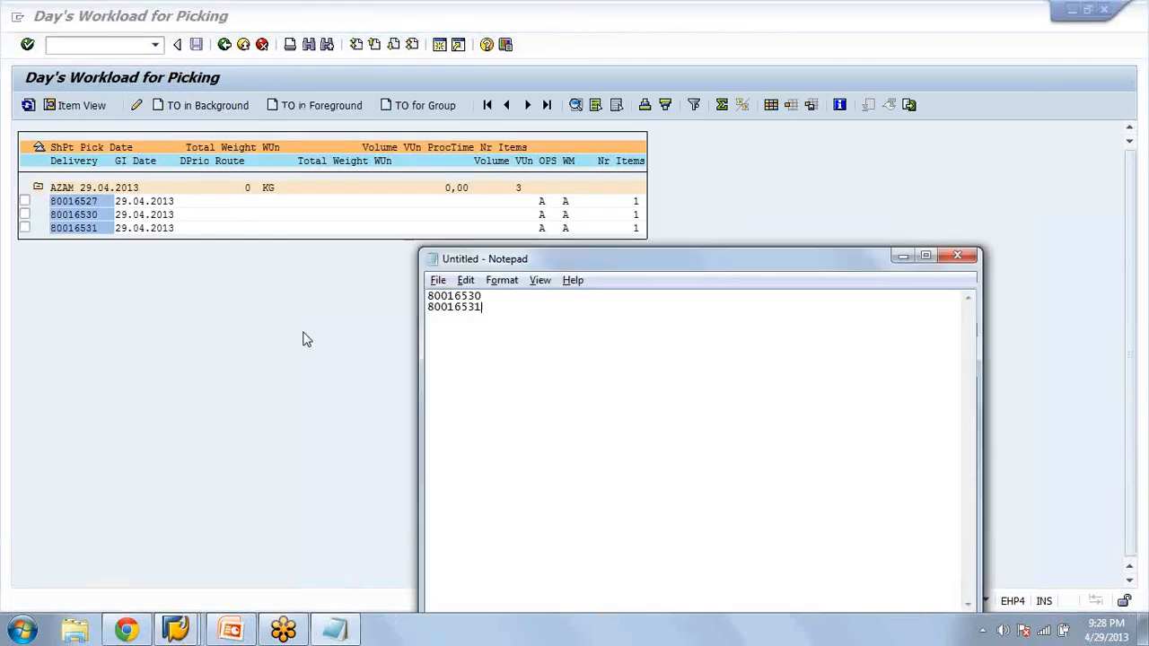
click(25, 216)
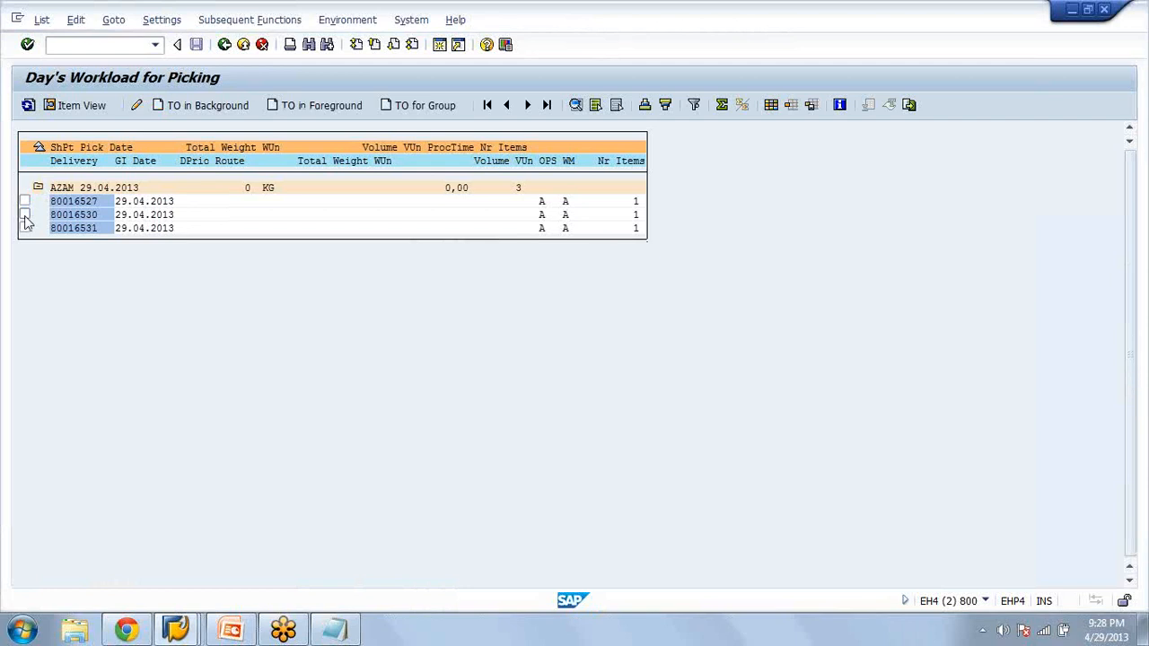
click(26, 217)
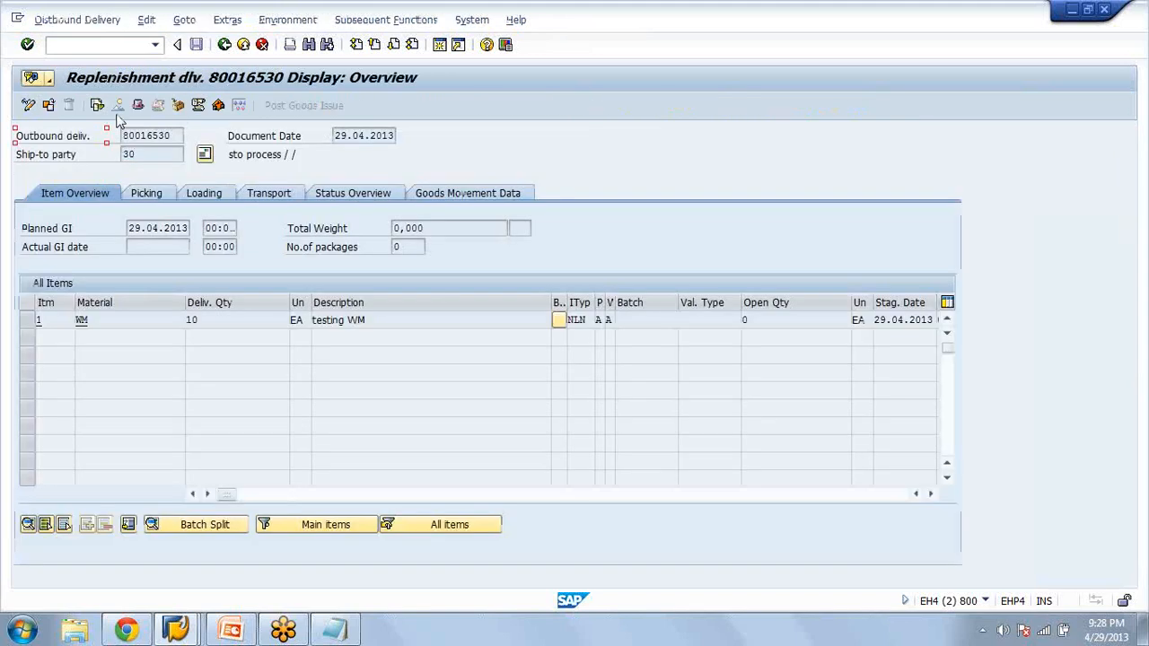
click(225, 44)
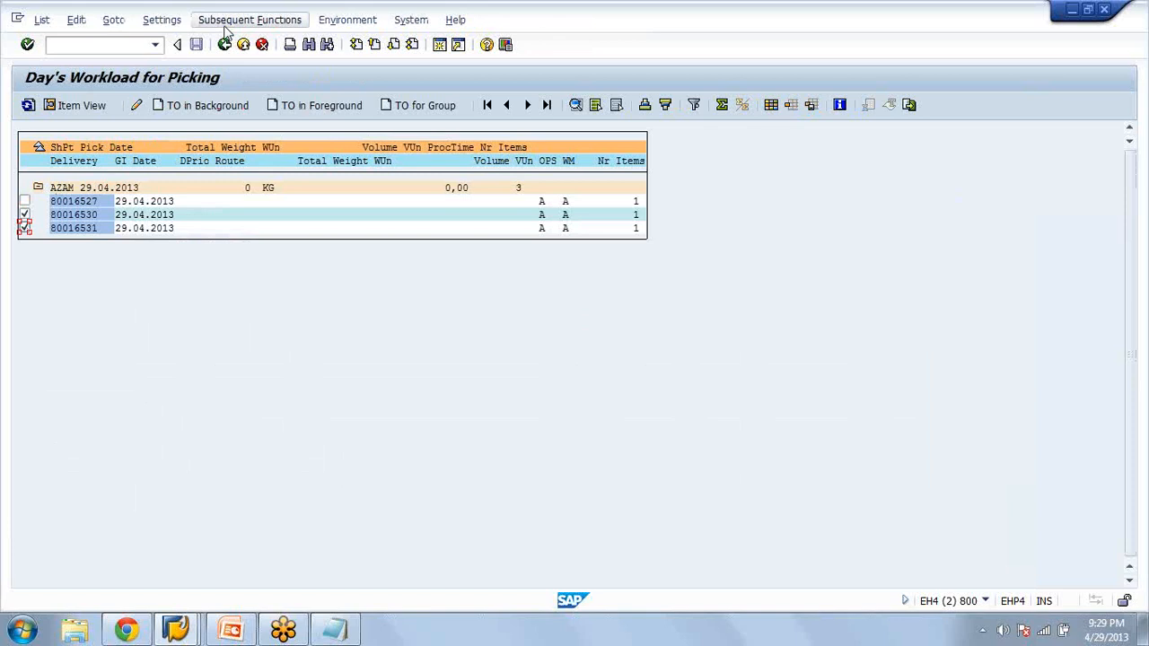
Create and save a group with WM reference from the two selected deliveries
click(246, 20)
mouse_move(306, 81)
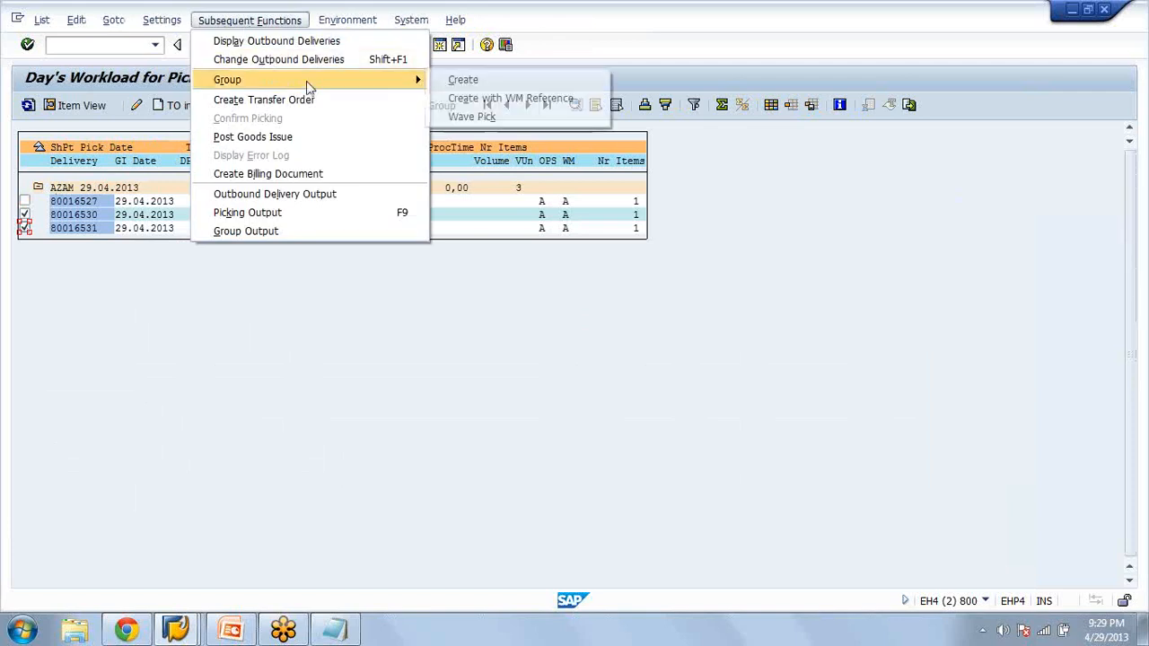
click(501, 99)
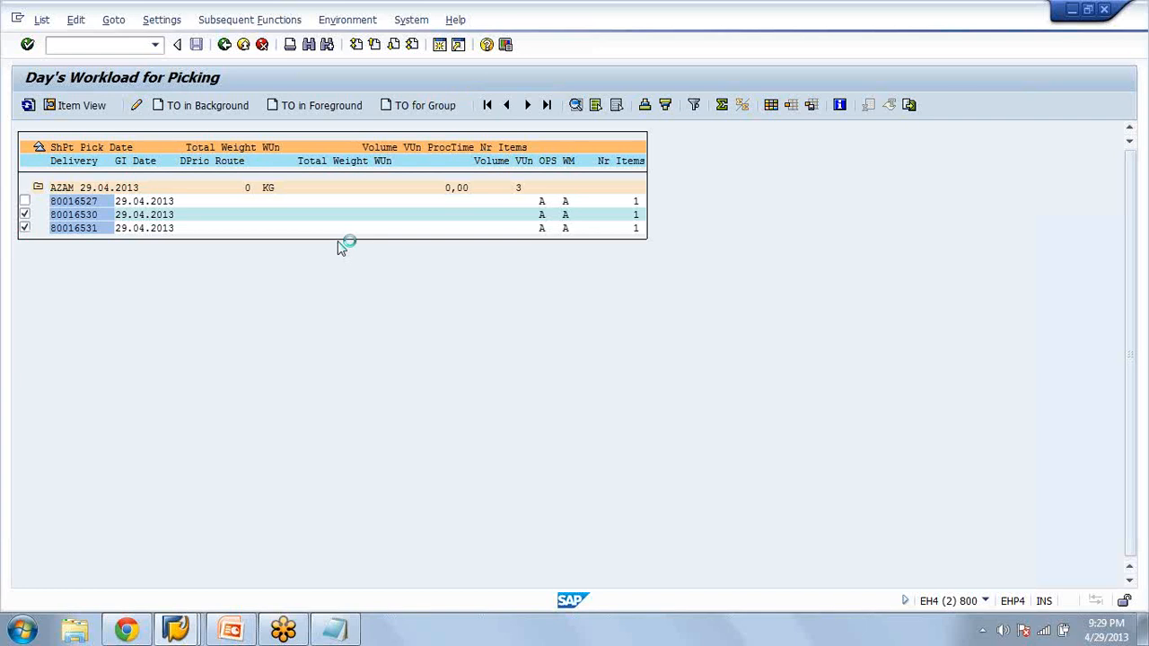
click(171, 320)
click(177, 336)
click(315, 370)
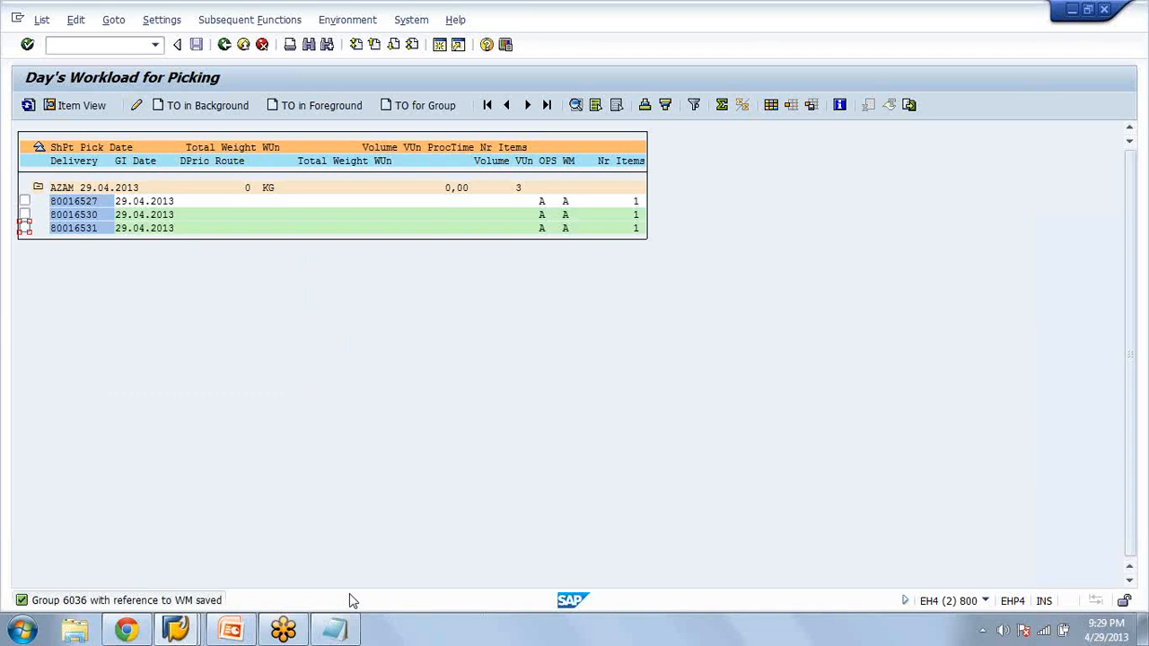
Note the saved group's number 6036 in Notepad and leave SAP's picking workload list
click(335, 629)
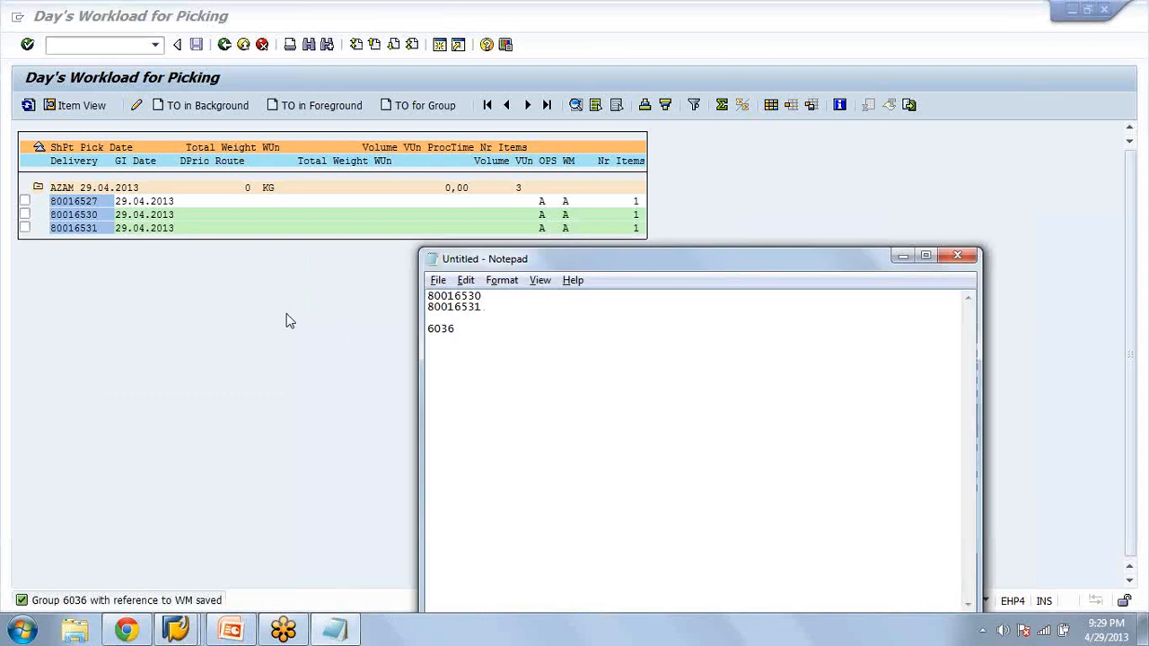
click(289, 321)
click(224, 45)
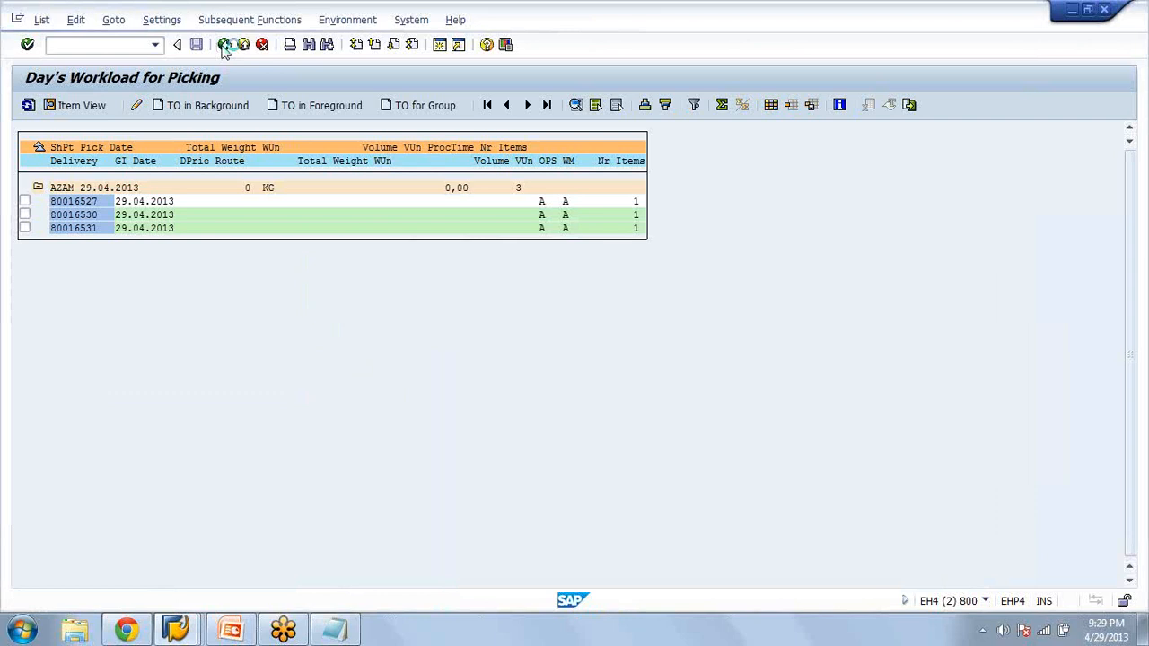
click(224, 45)
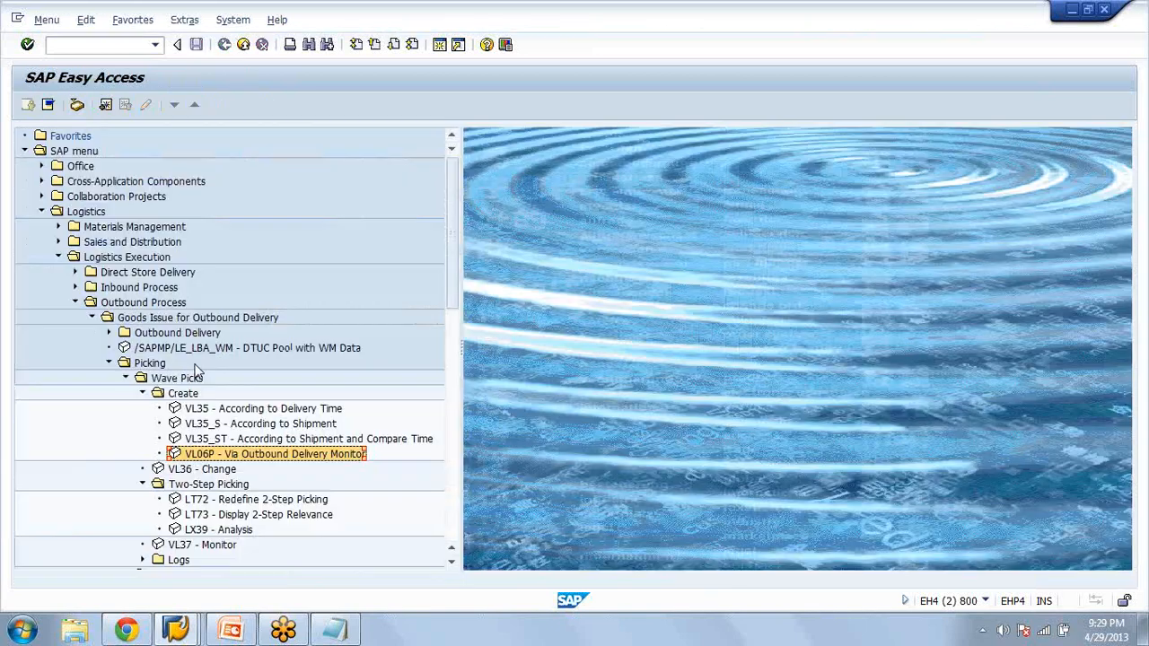
Open LT72 - Redefine 2-Step Picking for group 6036 in warehouse AZA, processed in the foreground
double_click(183, 393)
click(210, 439)
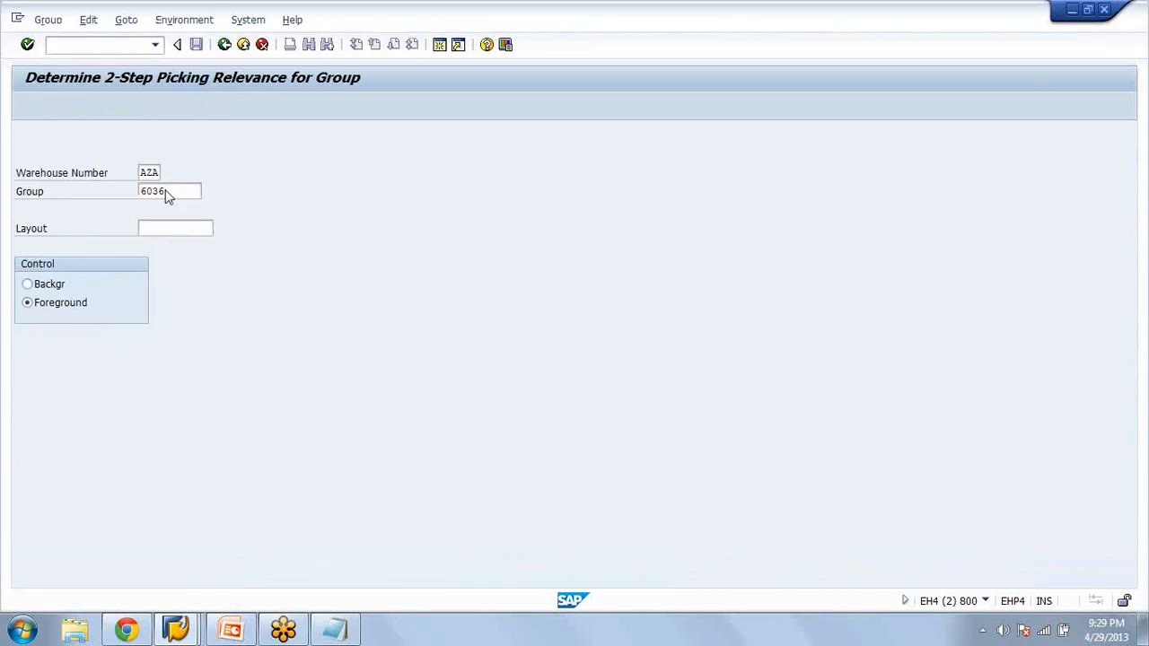
key(Return)
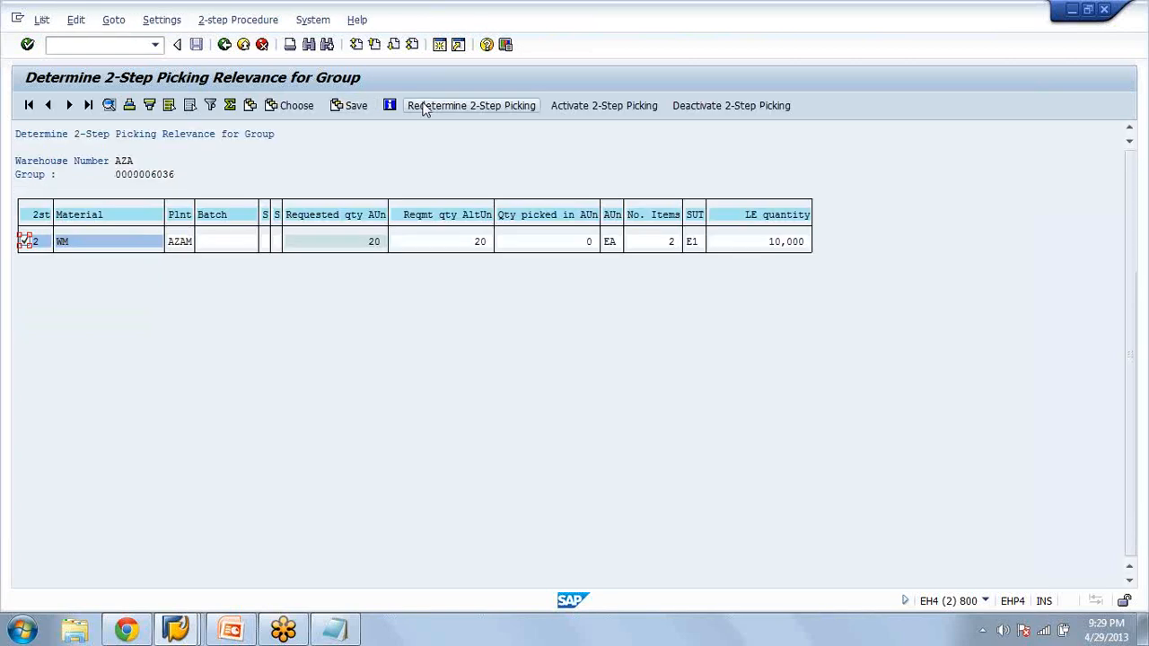
Redetermine and activate 2-step picking for material WM in the group, save, and return to SAP Easy Access
click(443, 108)
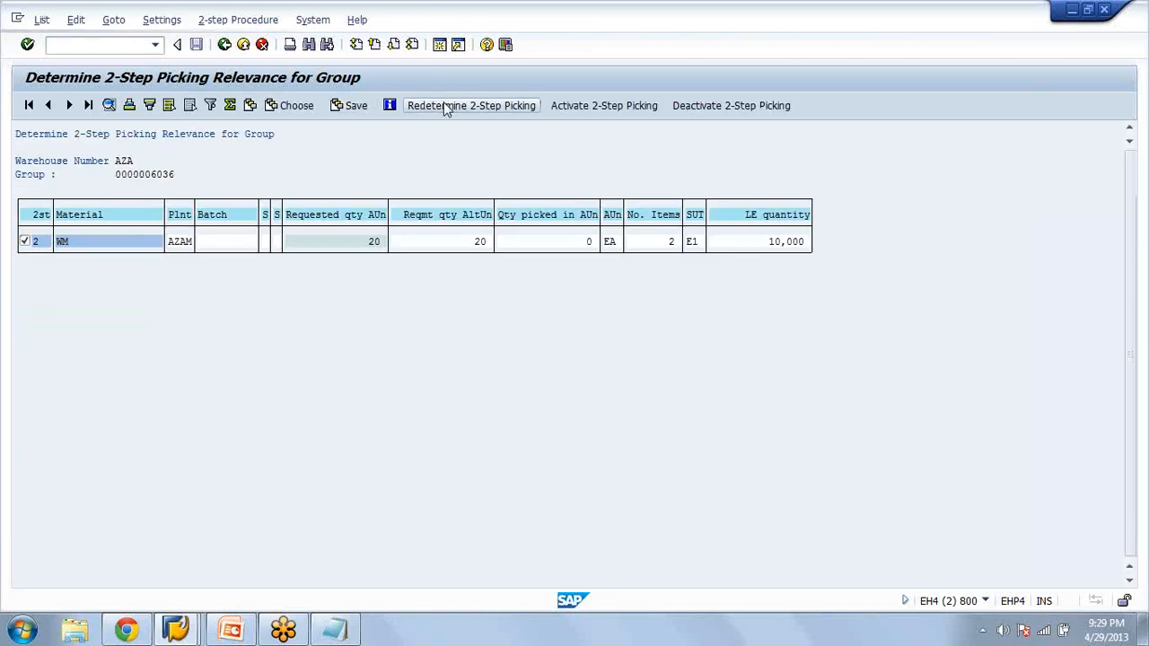
click(598, 114)
click(197, 44)
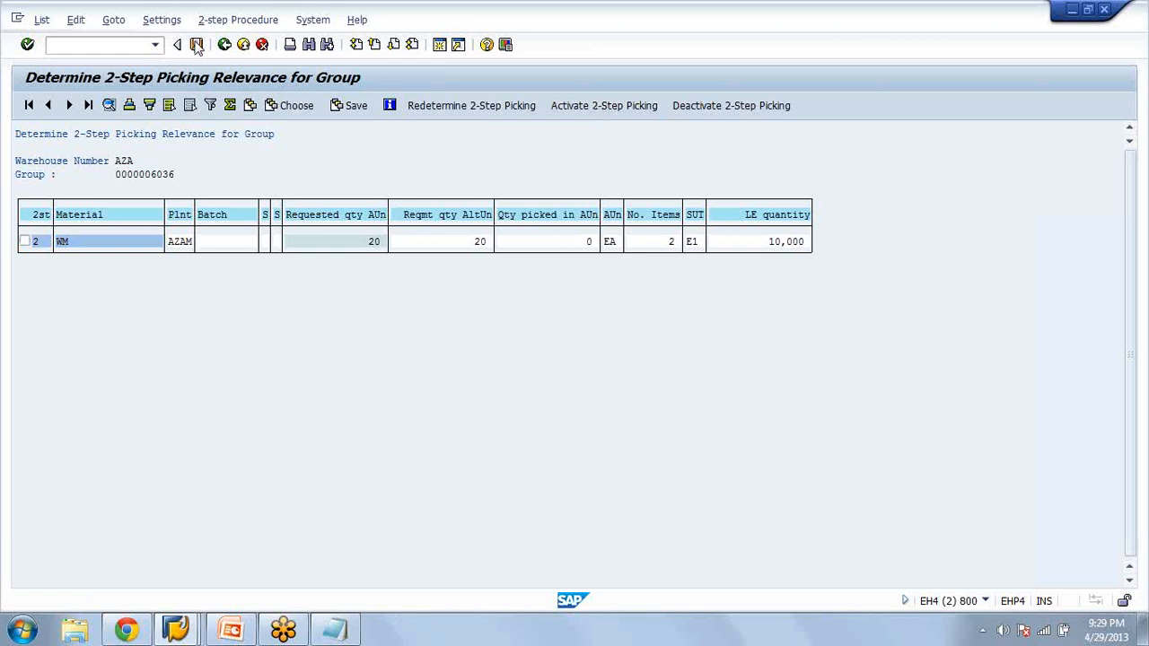
click(197, 45)
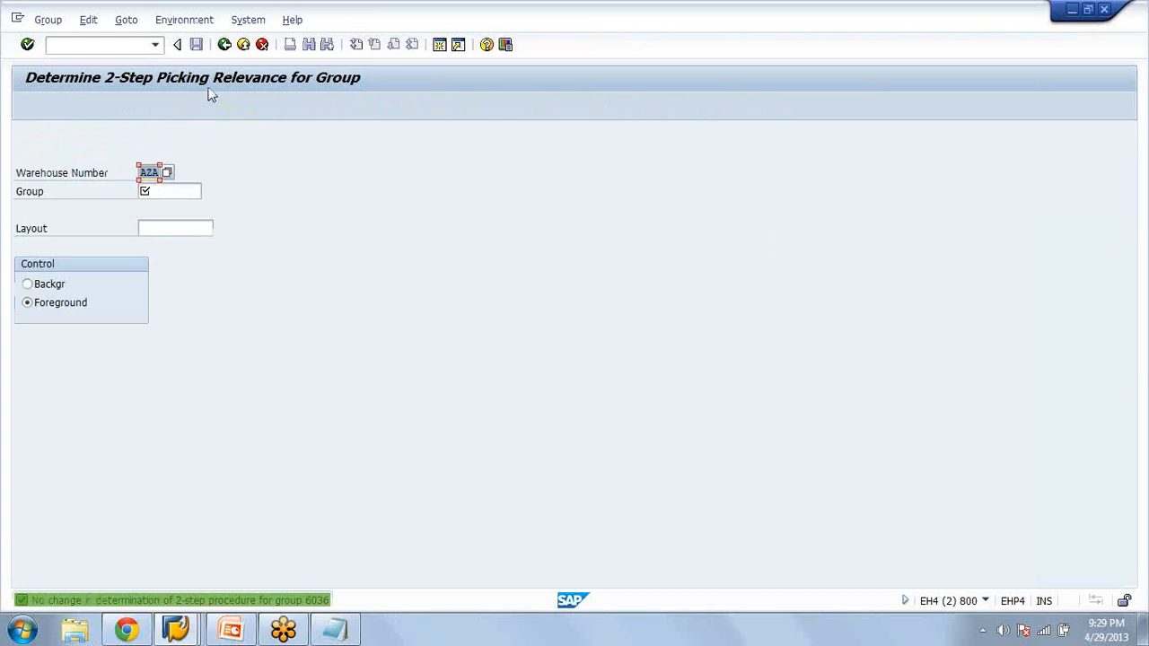
click(224, 44)
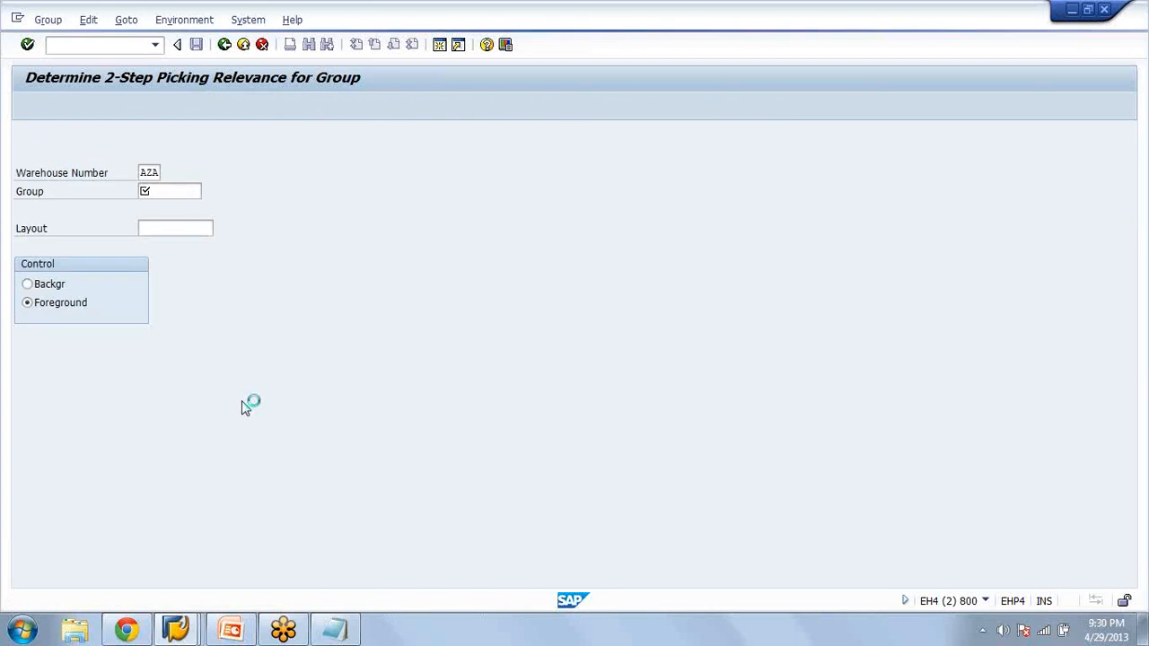
click(261, 52)
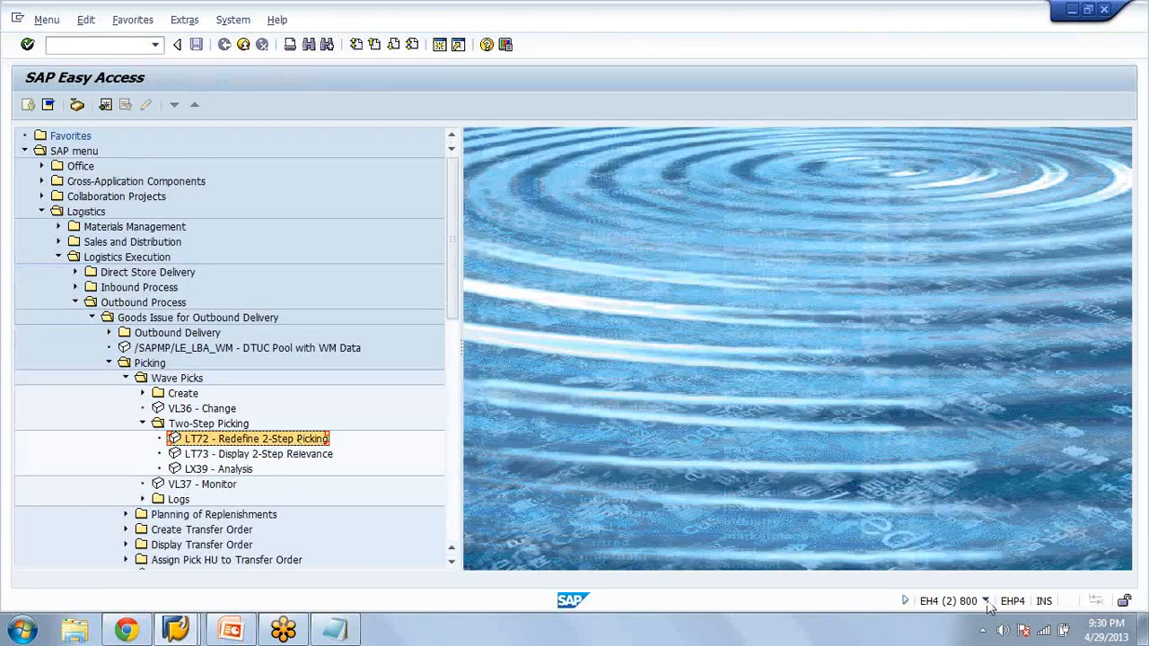
Set the status bar to show the transaction code and open LX39 - Analysis for two-step picking
click(987, 606)
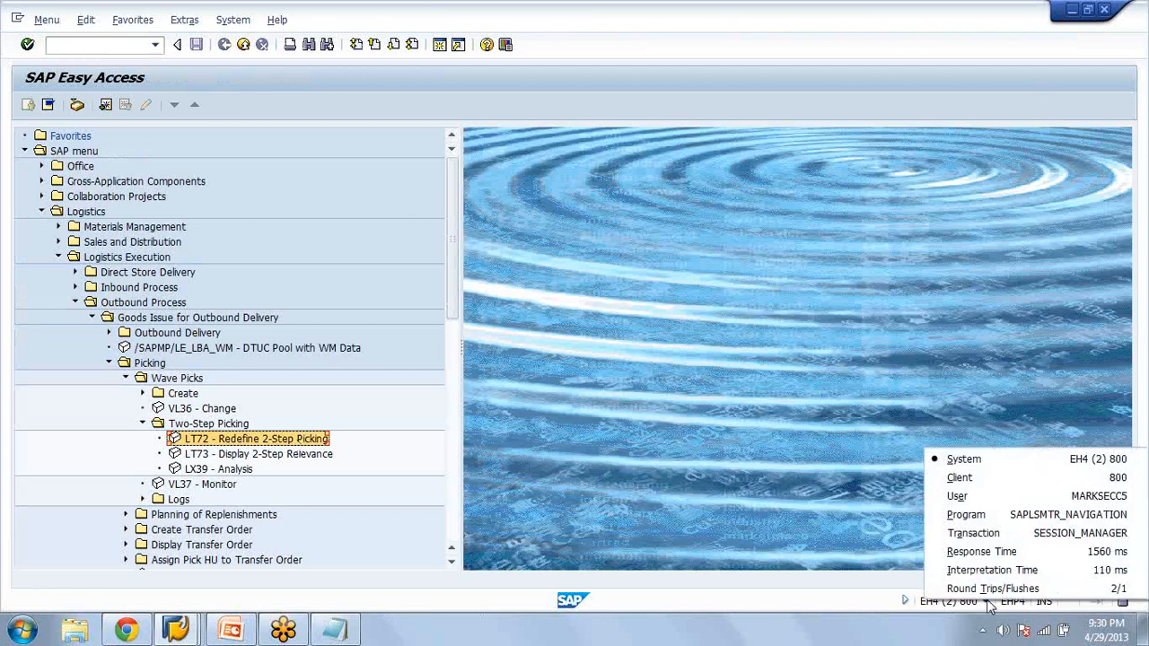
click(994, 533)
click(219, 472)
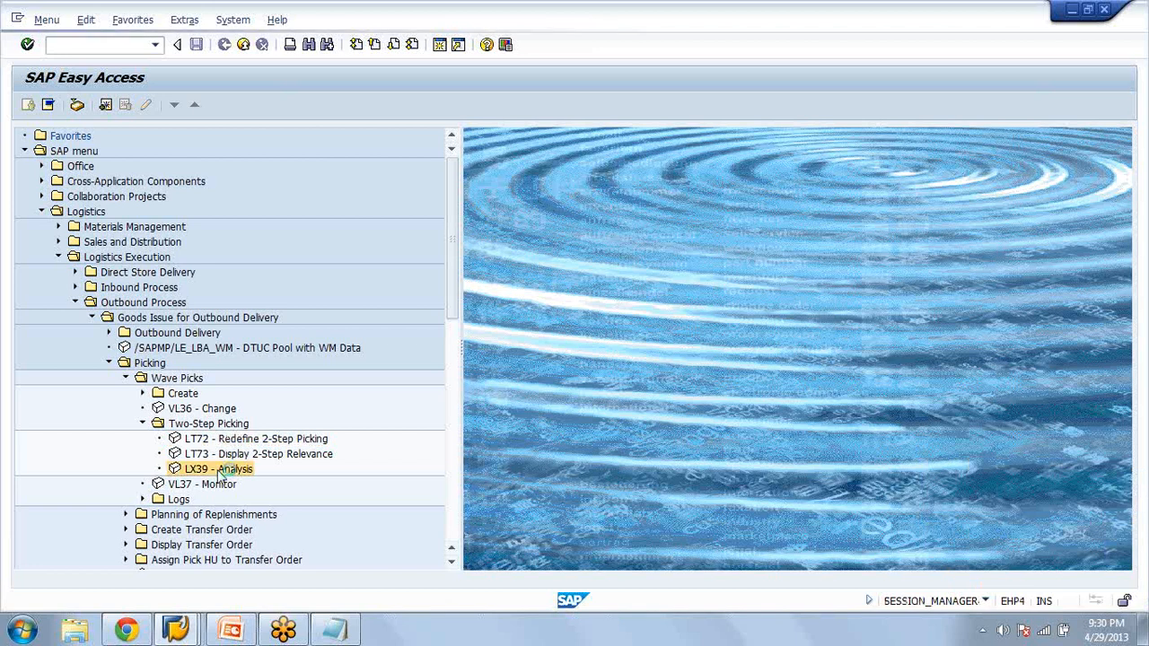
double_click(222, 474)
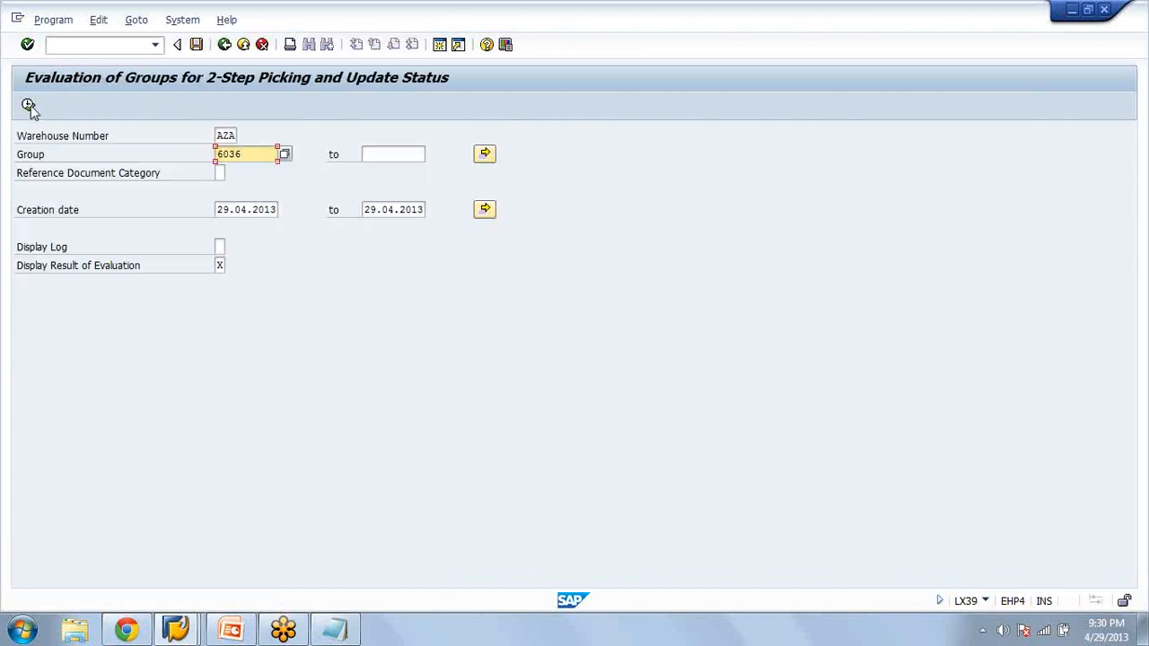
Evaluate group 6036 in warehouse AZA for 2-step picking, check its pick and allocation status, and exit the analysis
click(27, 111)
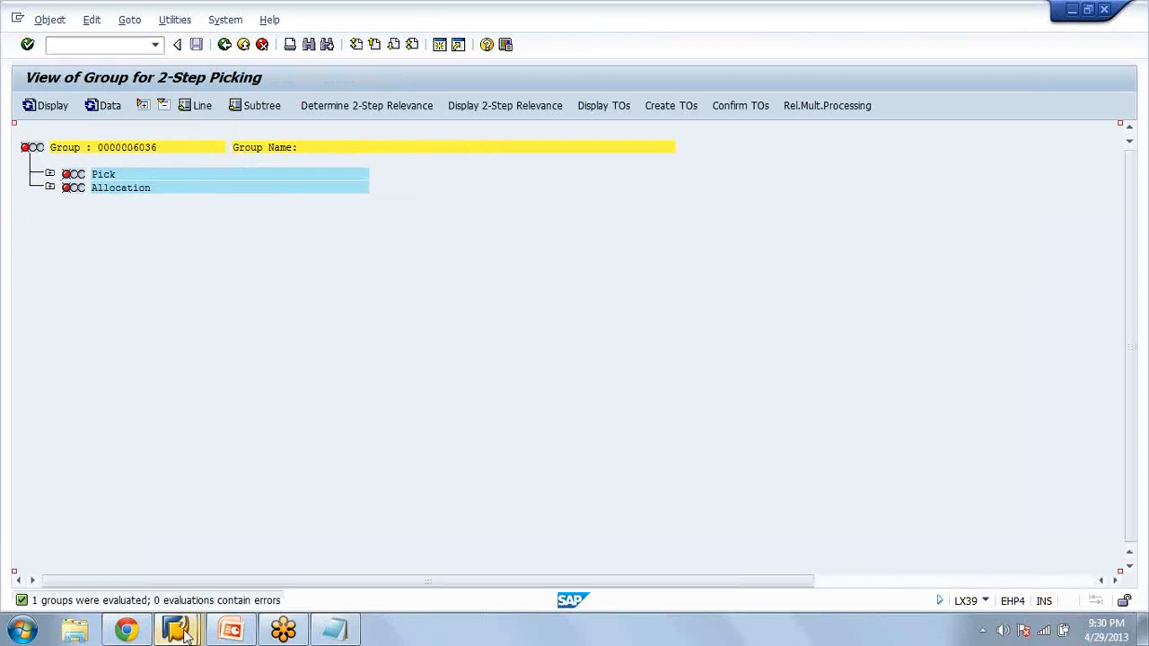
click(226, 45)
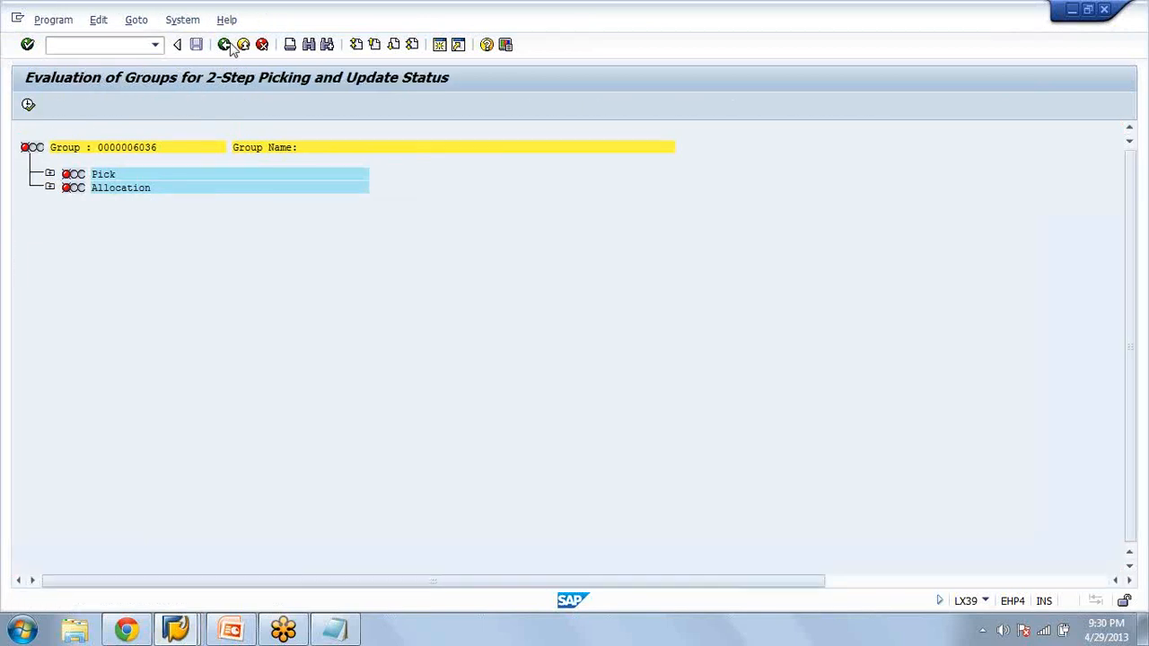
click(229, 45)
click(229, 45)
Collapse the Two-Step Picking and Wave Picks folders, expand Create Transfer Order, and open LT0E - Via 2-Step Picking
click(144, 423)
key(Left)
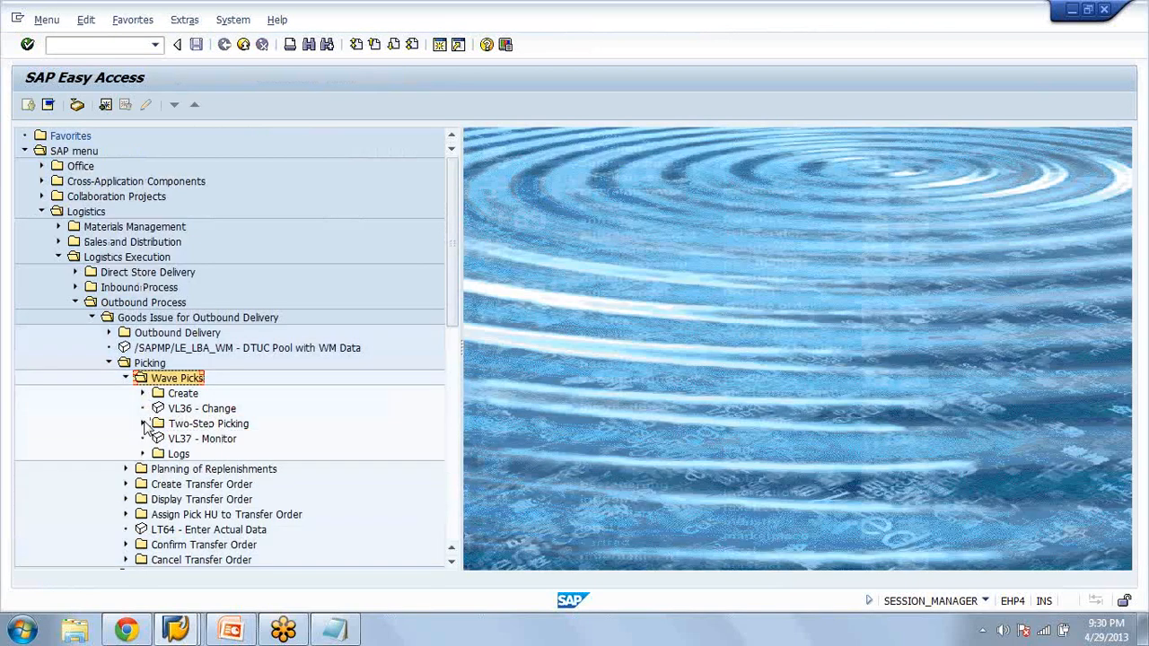
key(Left)
key(Down)
key(Down)
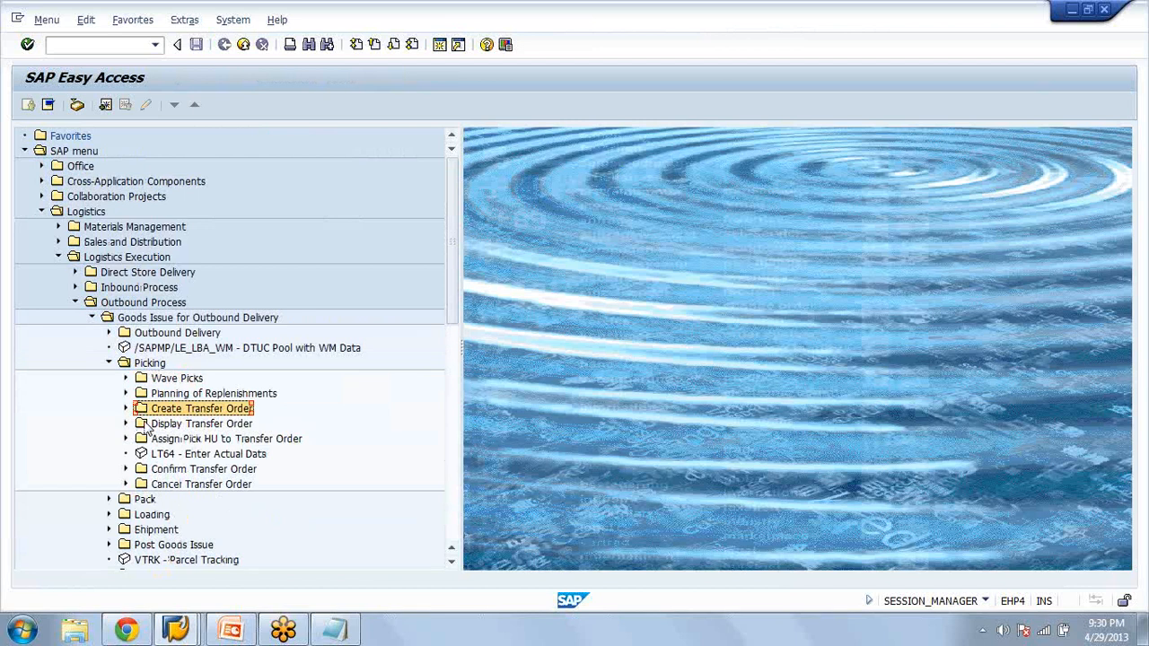
key(Right)
key(Down)
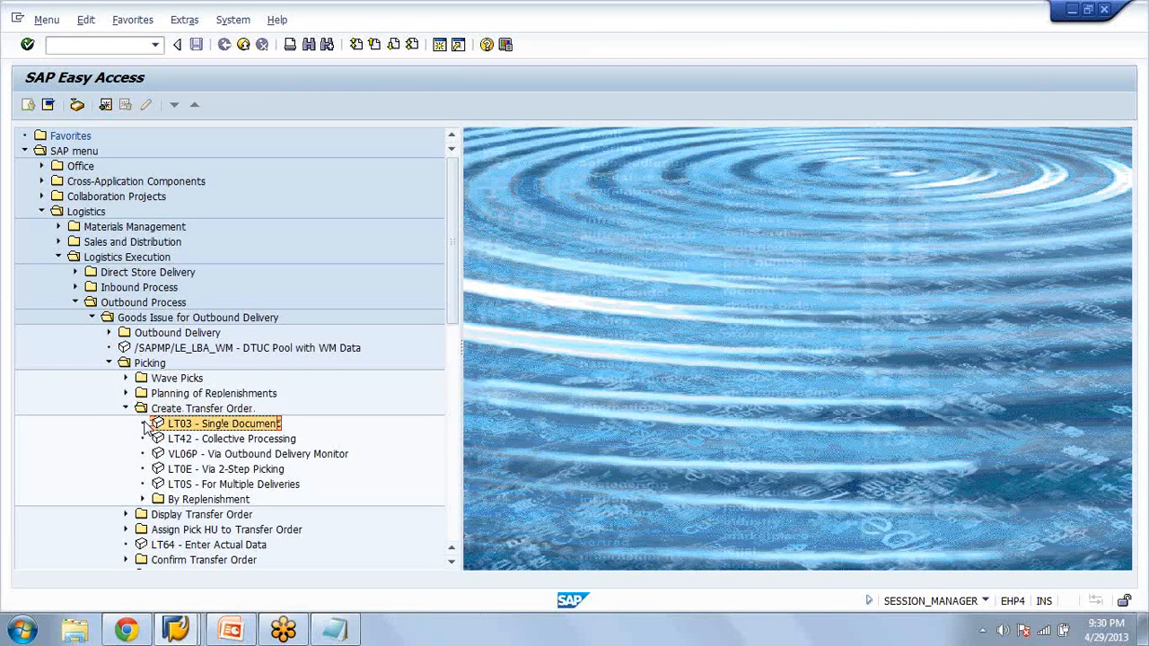
key(Down)
key(Down)
key(Down)
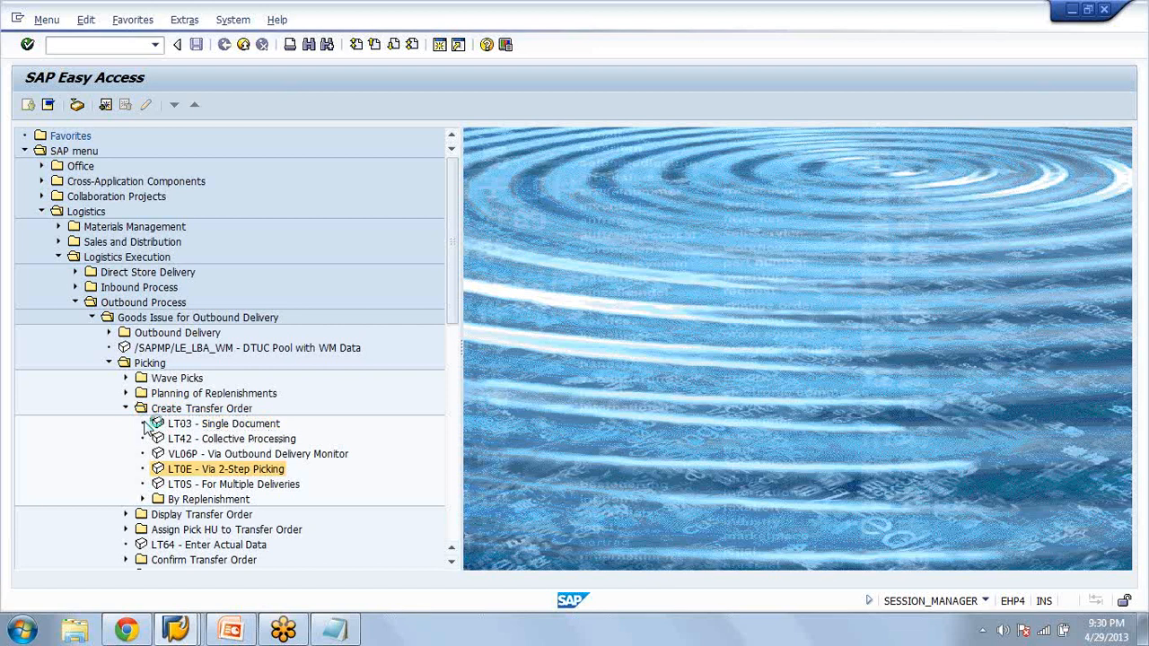
key(Return)
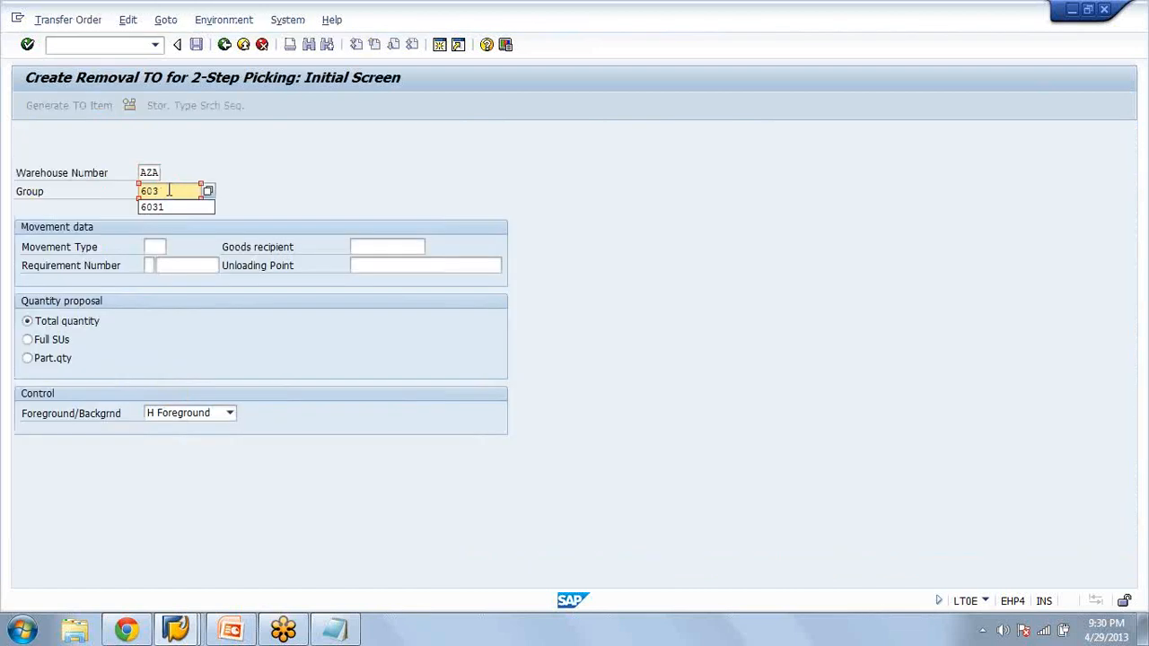
Create and save the removal transfer order for group 6036 in warehouse AZA, generating the TO item for material WM
key(Return)
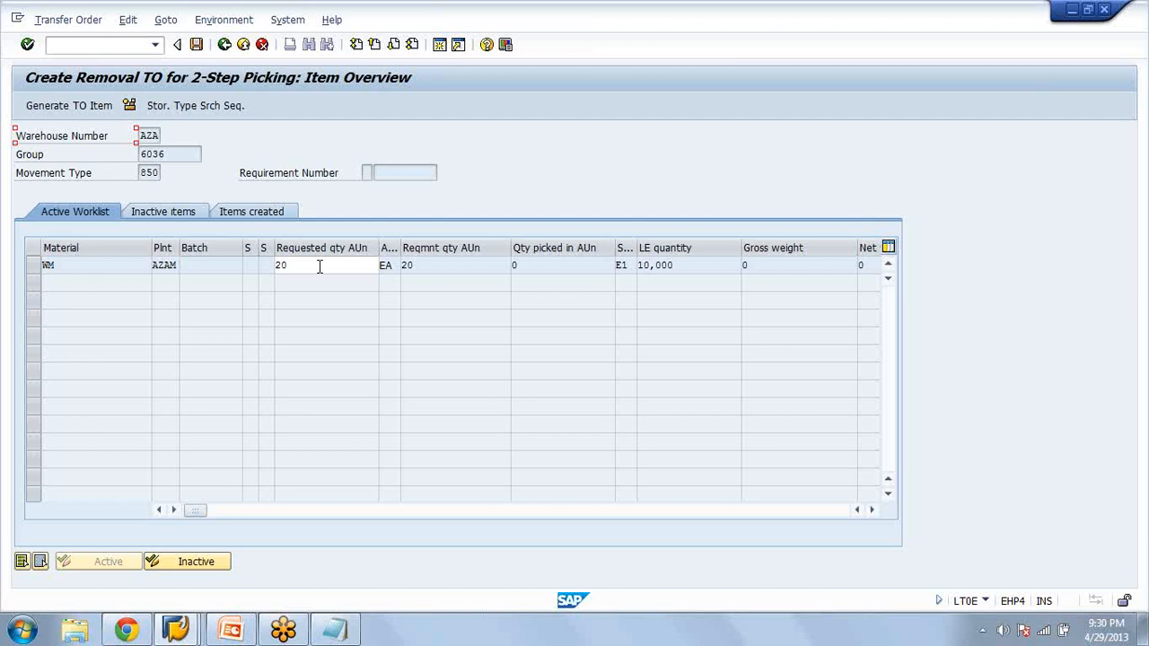
drag(319, 267, 206, 272)
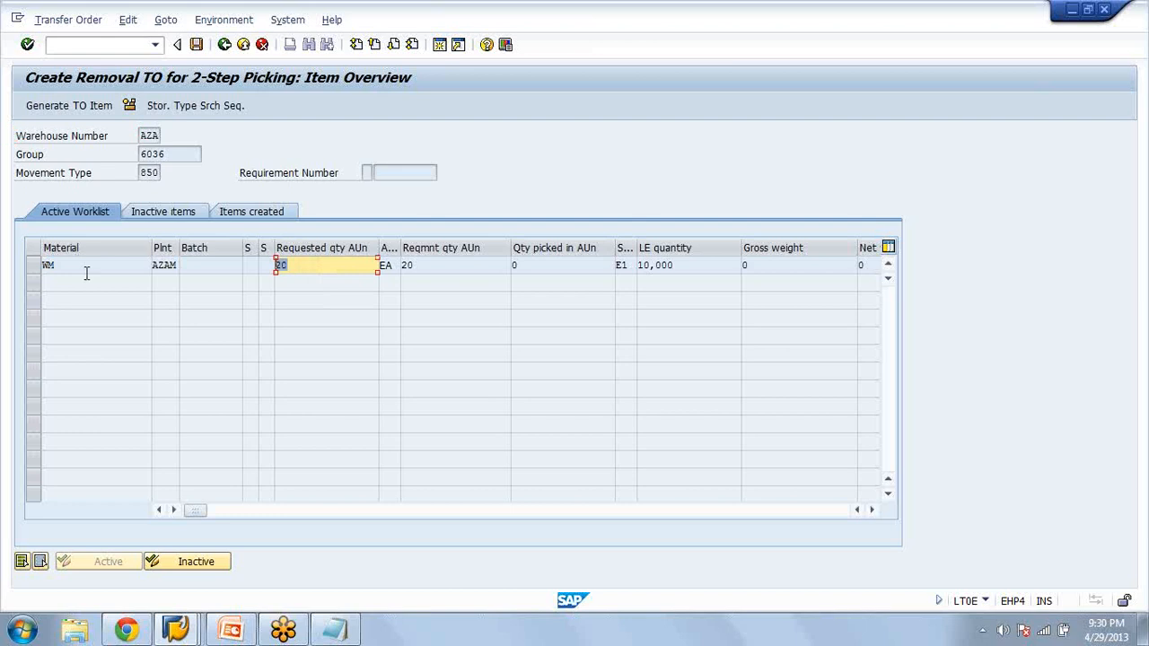
click(33, 268)
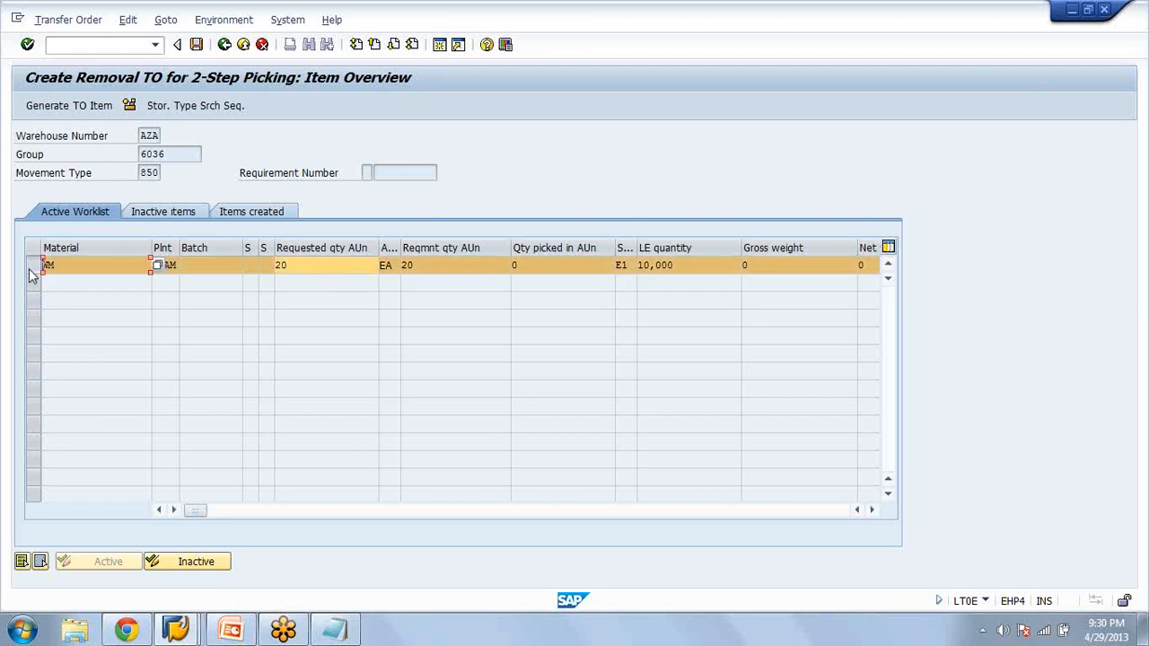
click(73, 107)
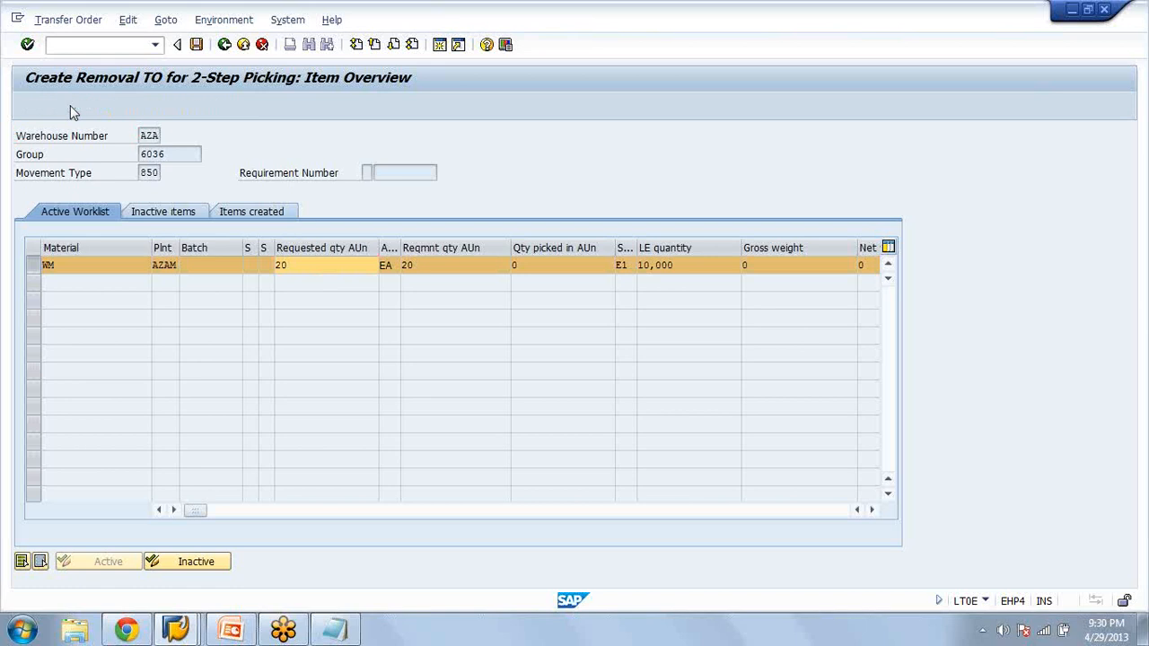
click(199, 45)
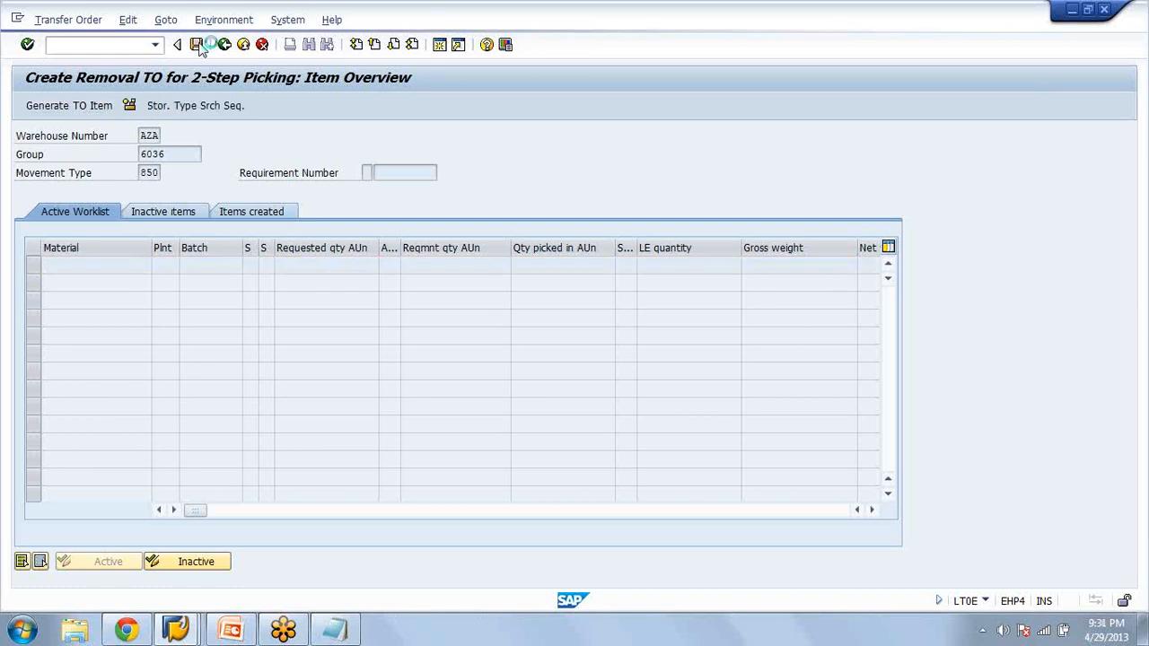
Open transaction LT21 and display transfer order 13 in warehouse AZA
click(130, 46)
text(/nl)
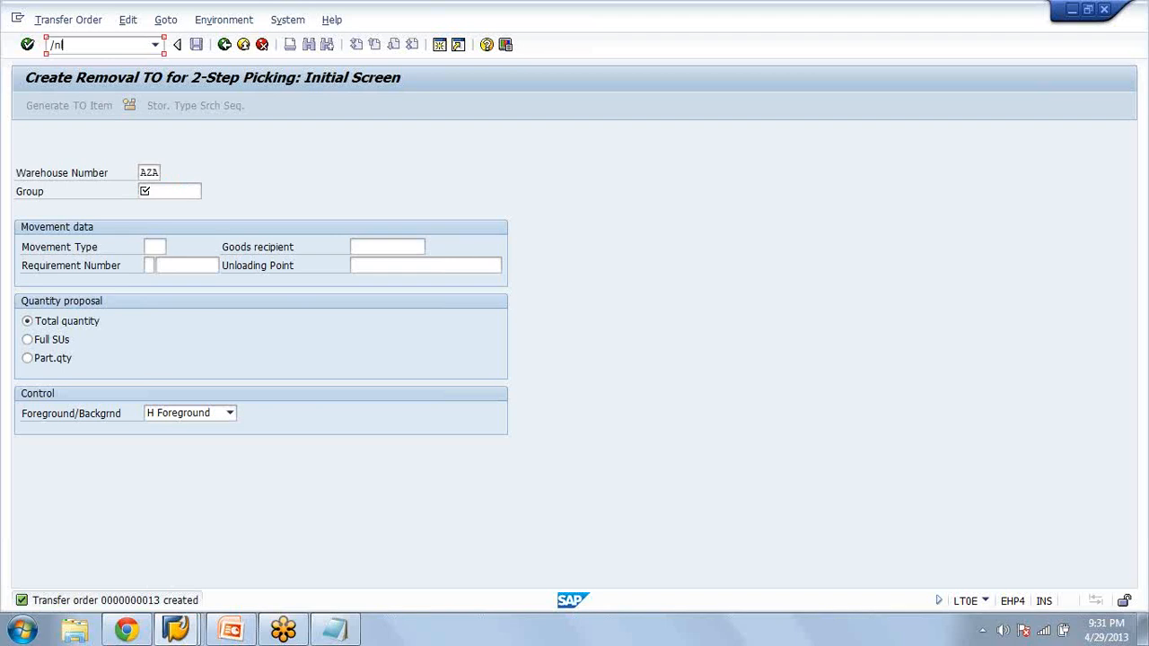
text(t21)
key(Return)
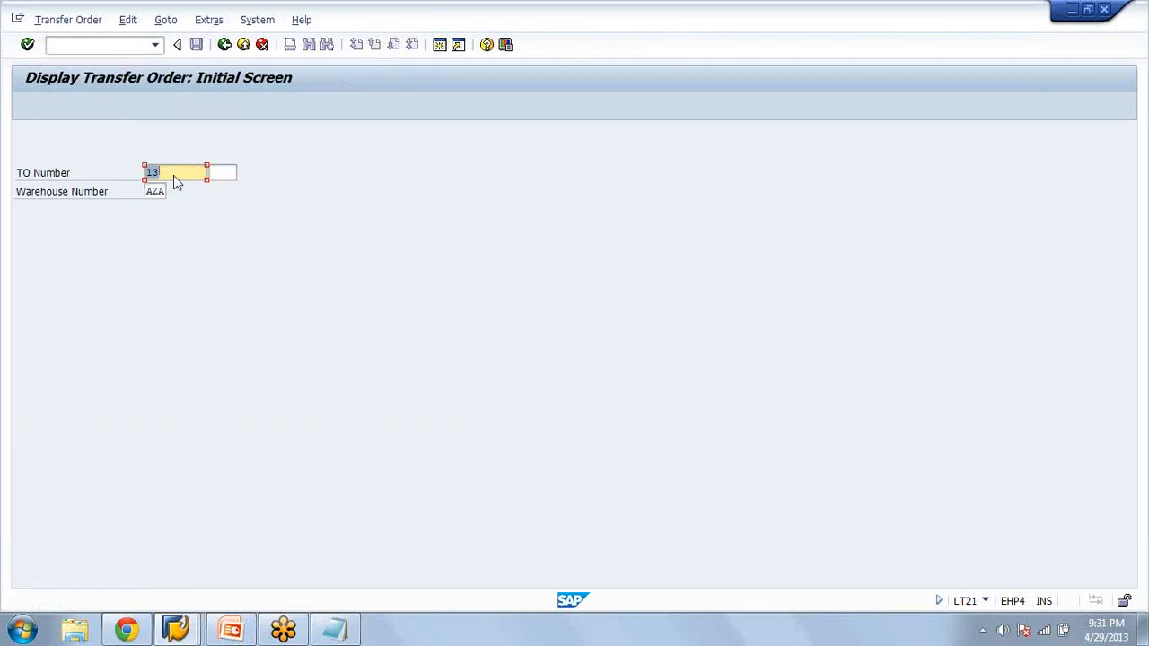
key(Return)
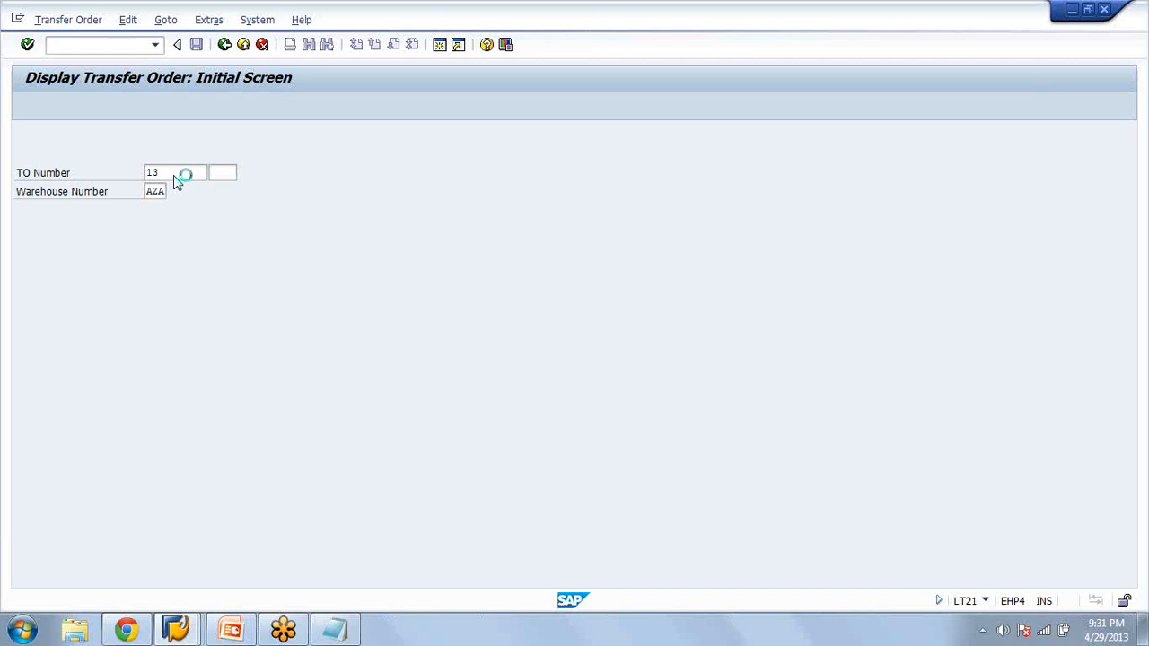
Examine the transfer order item's source storage type and bin, and its destination storage type and bin
drag(212, 303, 224, 303)
click(201, 252)
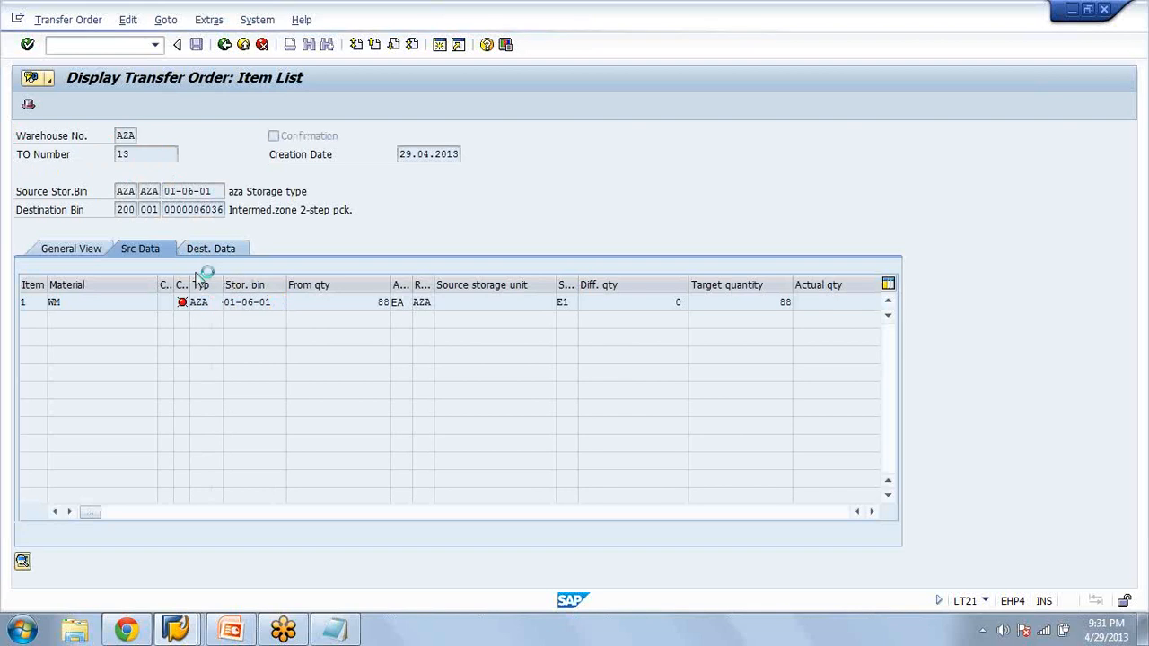
drag(211, 289, 250, 302)
click(218, 303)
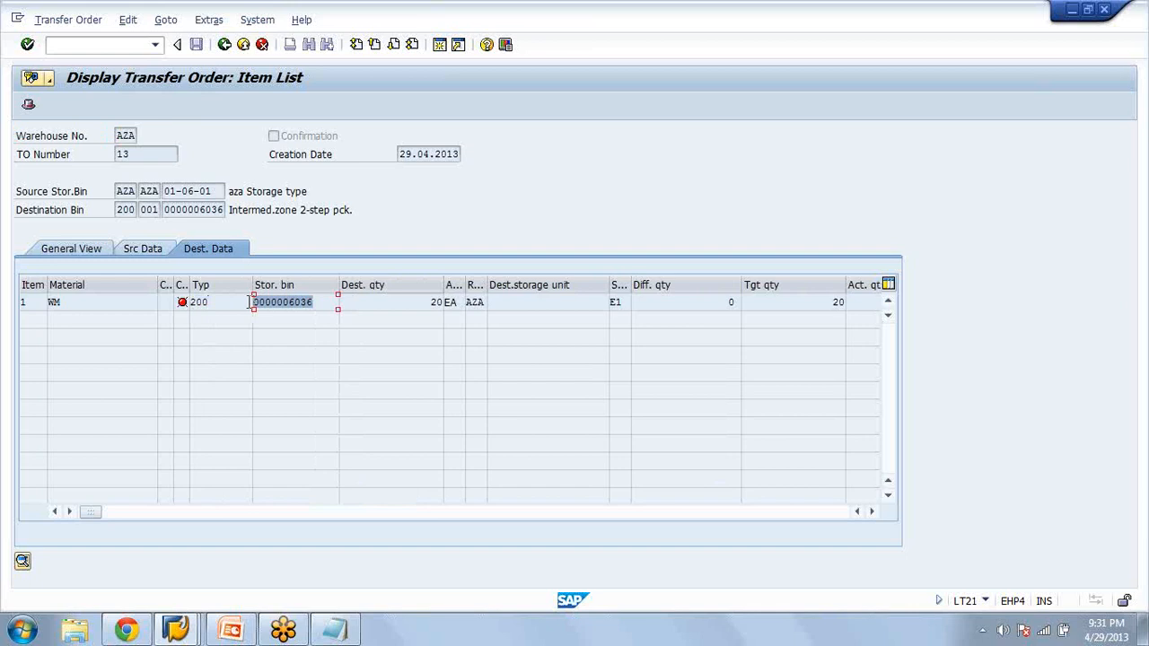
click(313, 302)
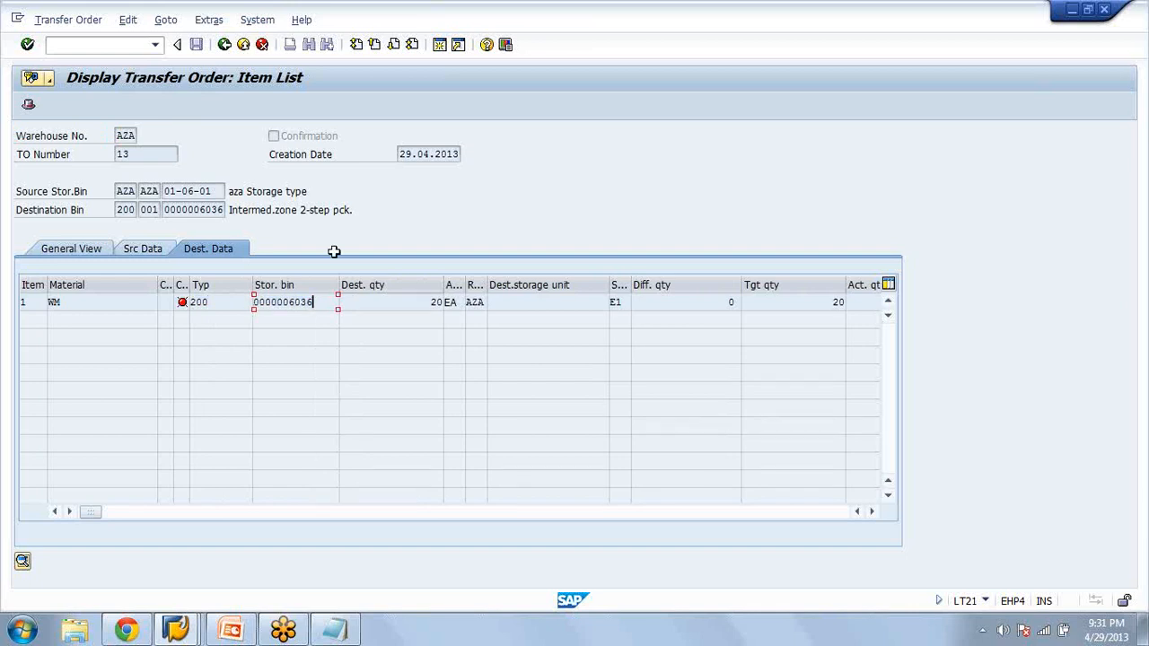
In a new session, run LS26 to display the stock of material WM for warehouse AZA, plant AZAM
click(436, 49)
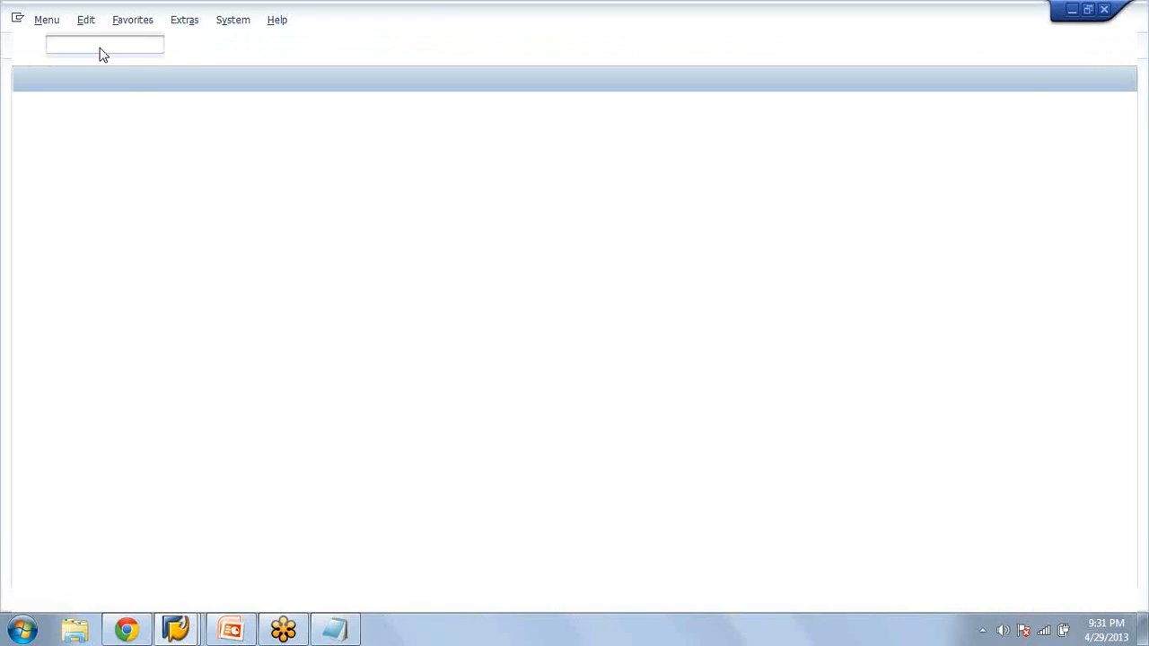
text(ls)
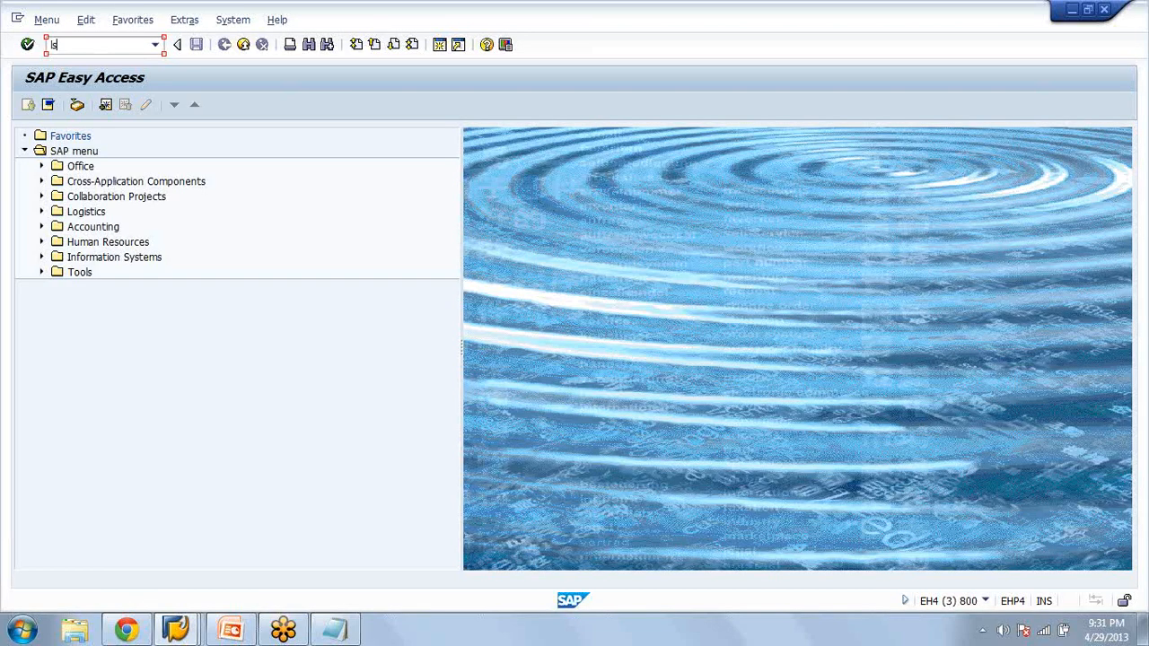
text(26)
key(Return)
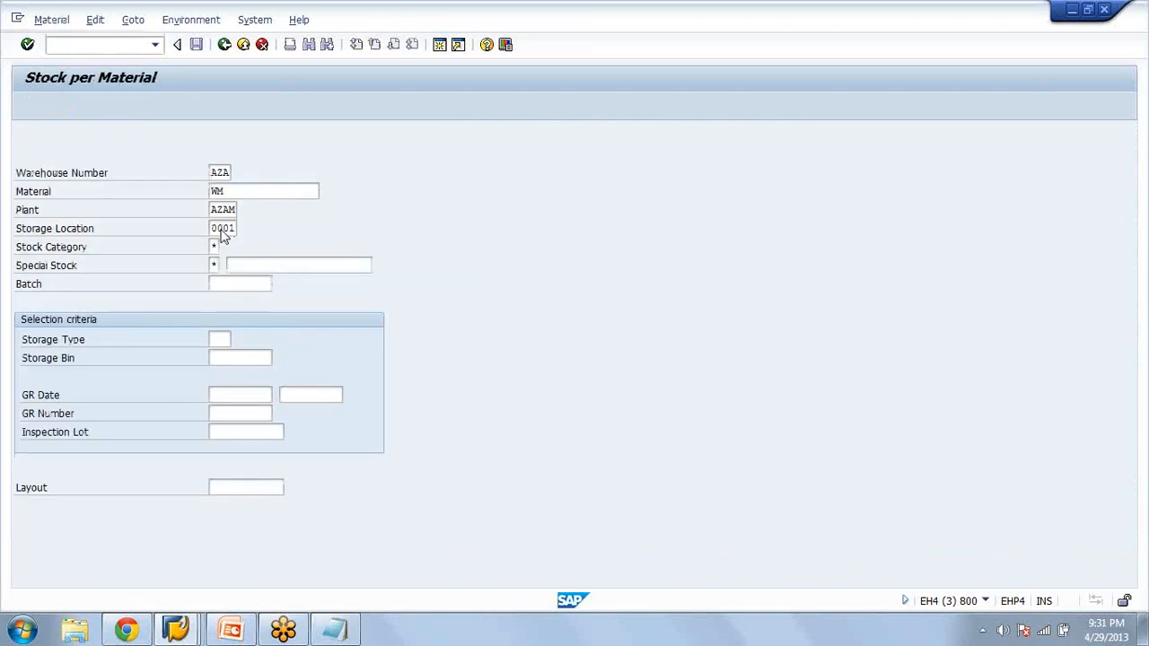
click(223, 231)
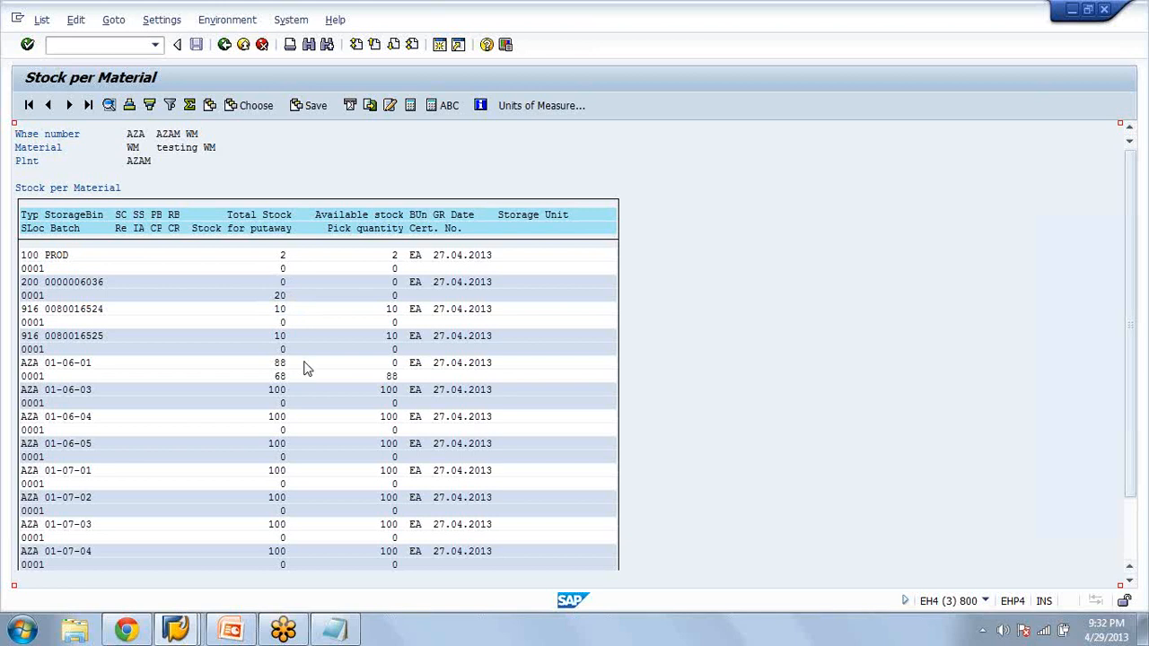
Compare the transfer order's source data with the stock overview of material WM, and leave the transfer order's item list
key(alt+Tab)
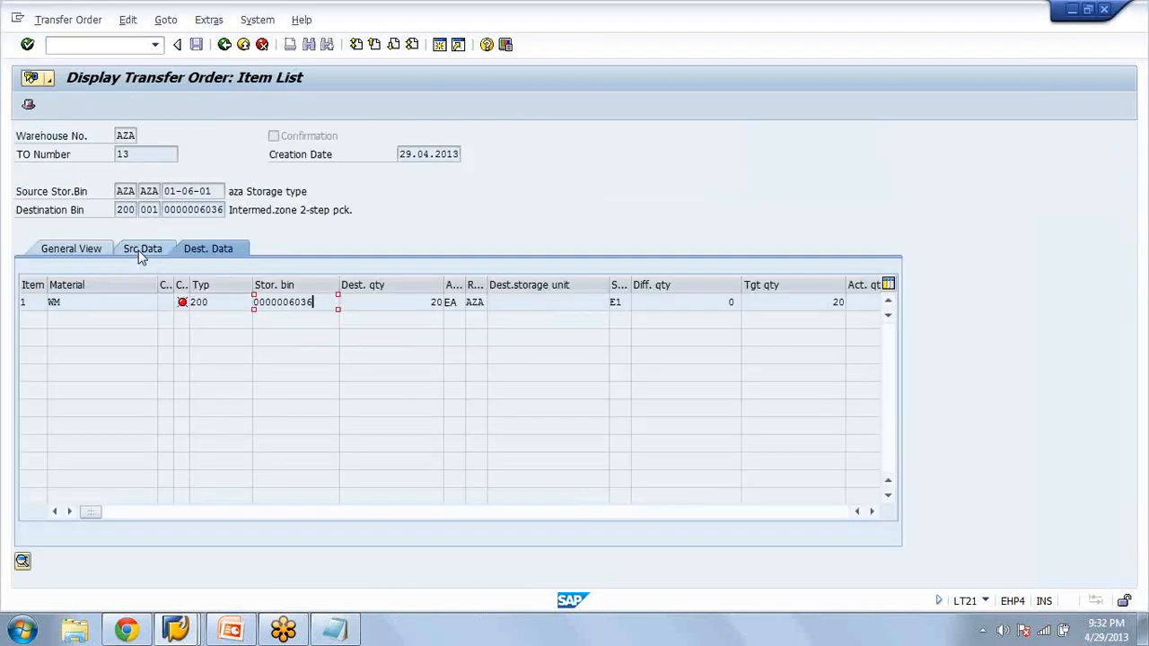
click(139, 251)
key(alt+Tab)
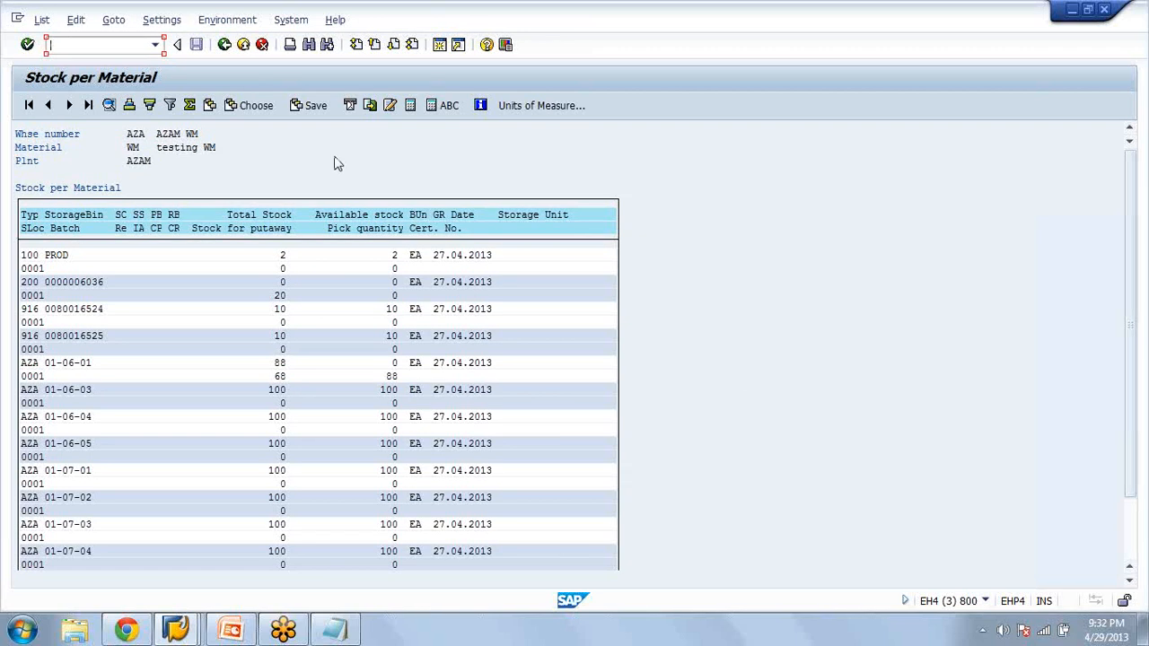
click(230, 52)
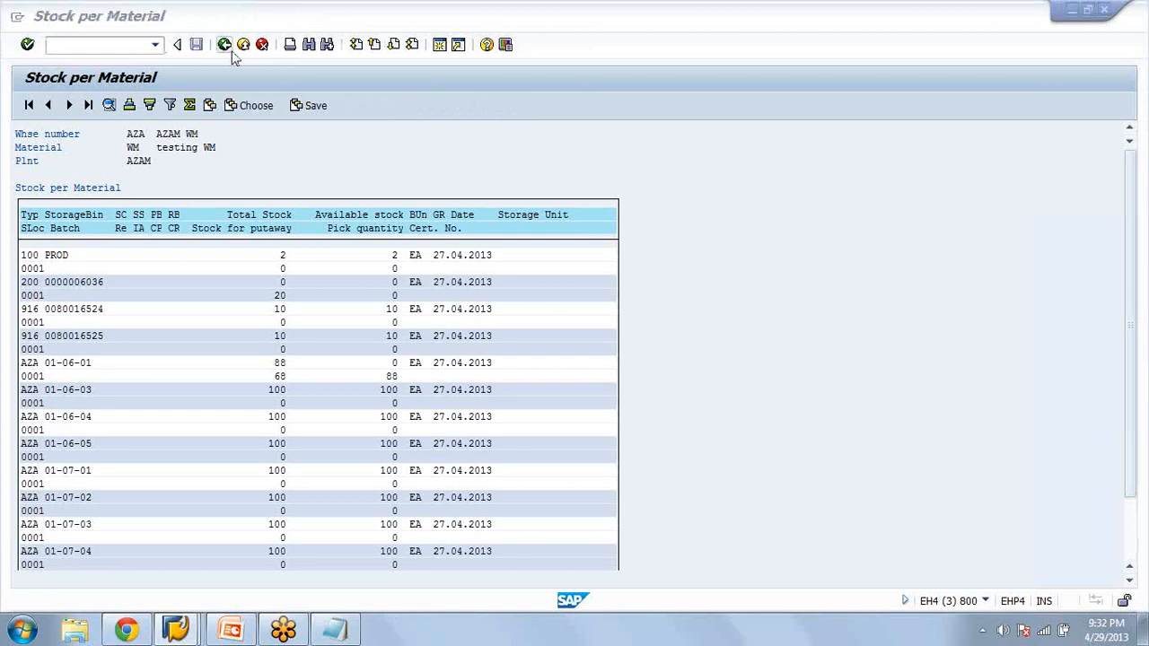
key(alt+Tab)
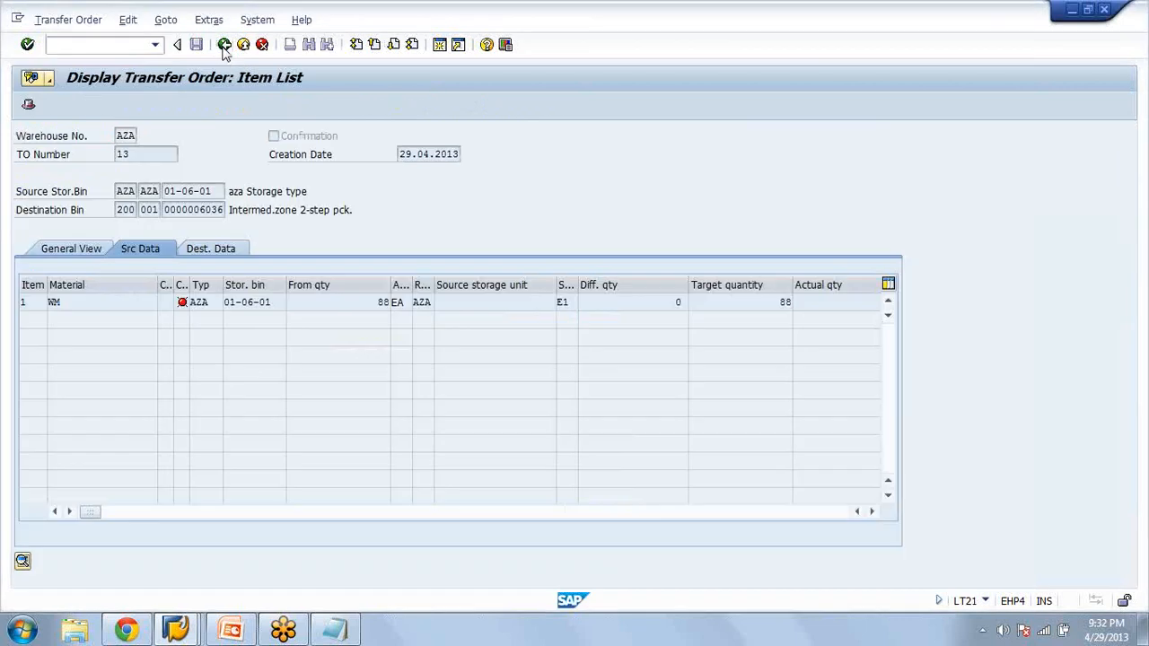
click(224, 49)
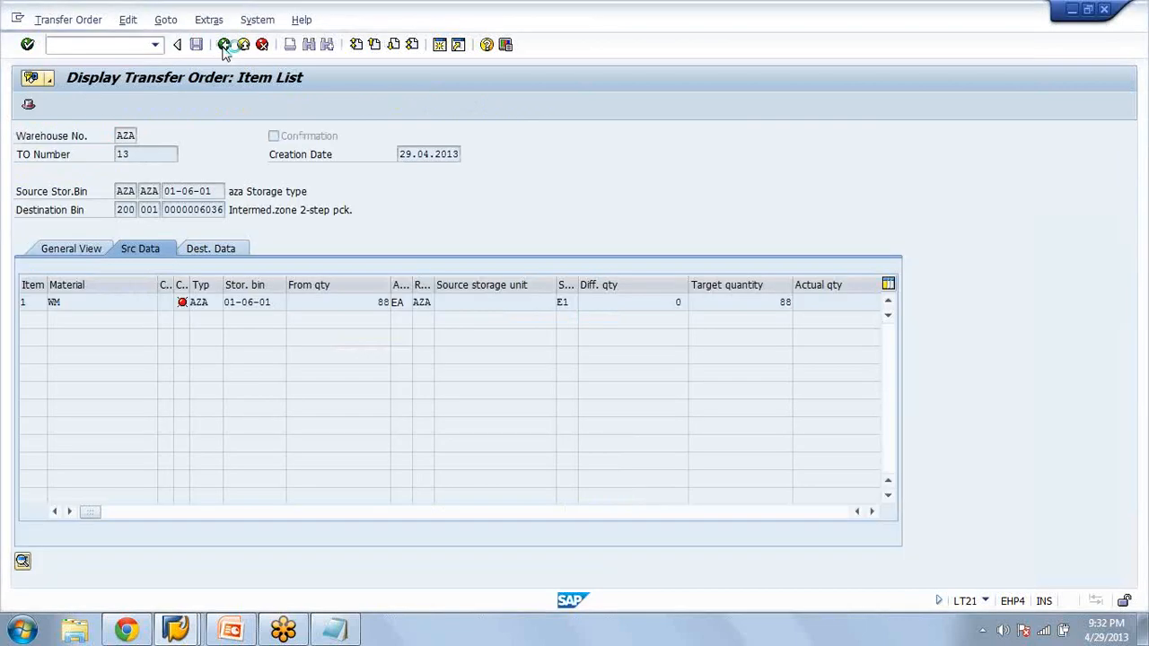
Open transaction LT12, confirm transfer order 13 in warehouse AZA internally, and save the confirmation
click(123, 50)
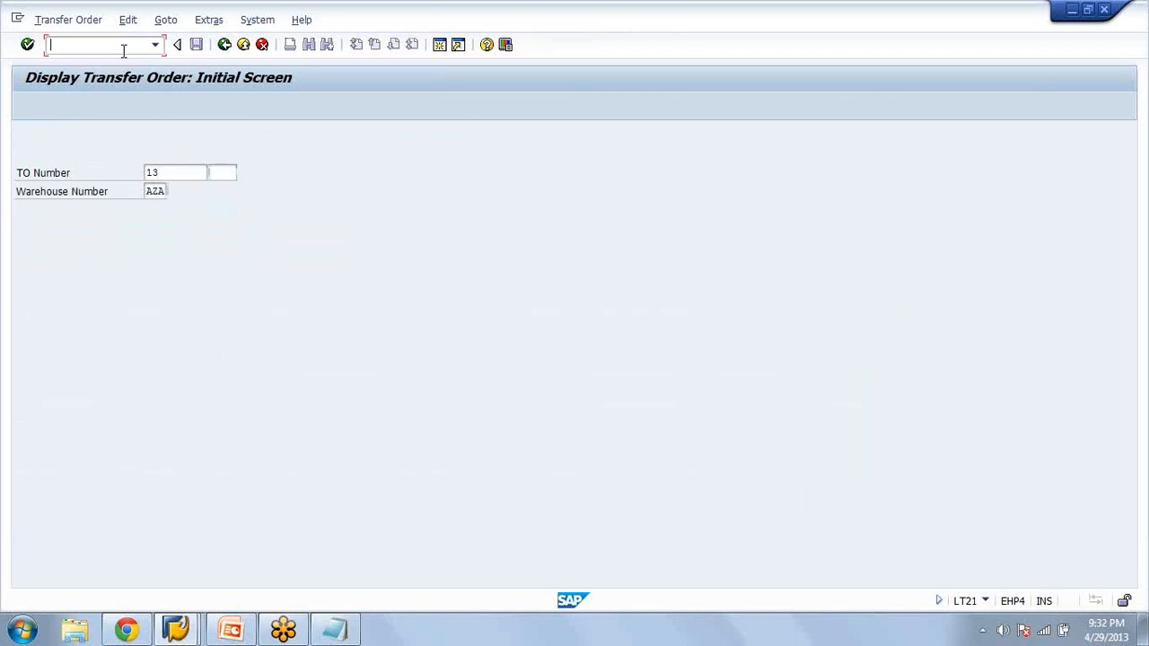
text(/nlt12)
key(Return)
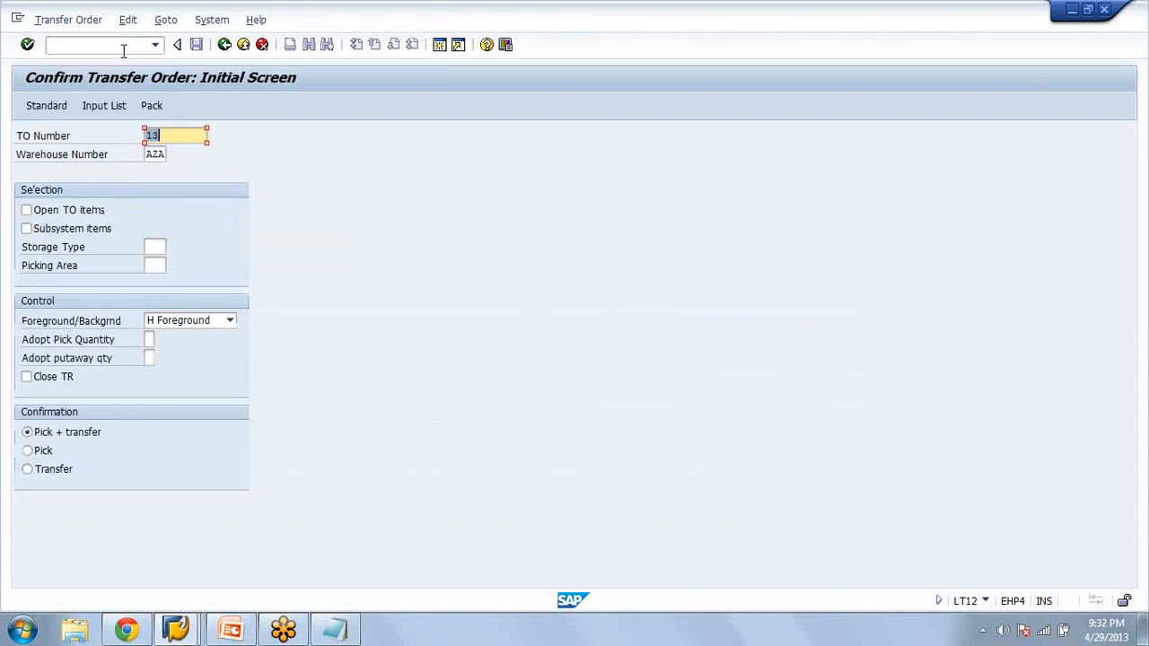
key(Return)
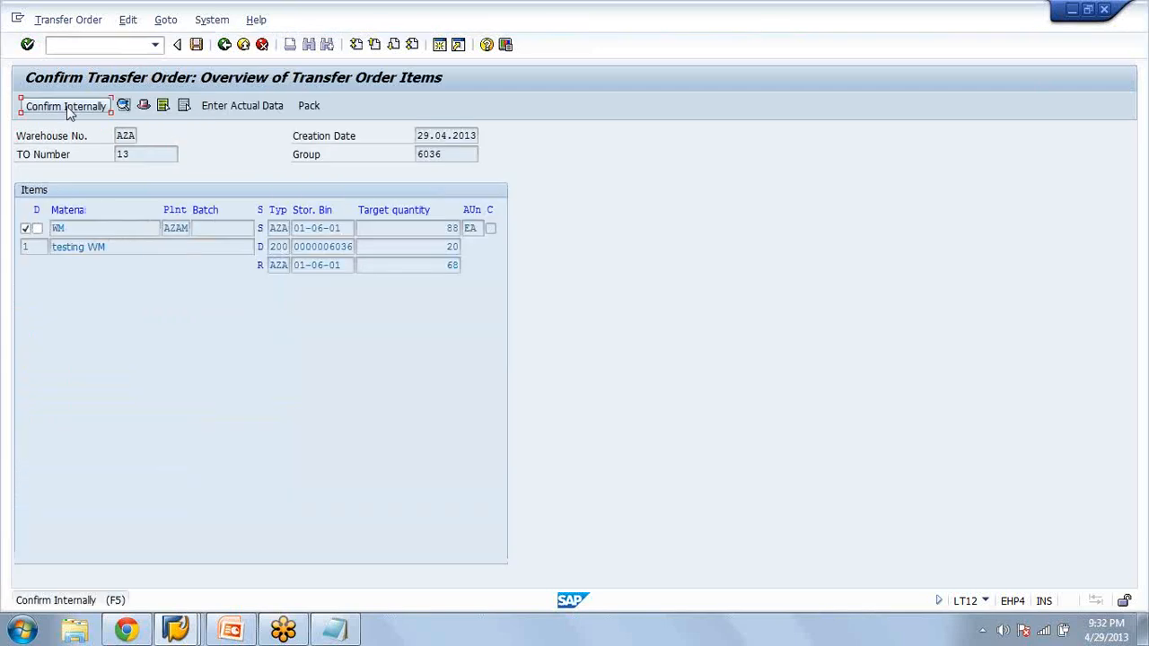
click(67, 106)
click(196, 45)
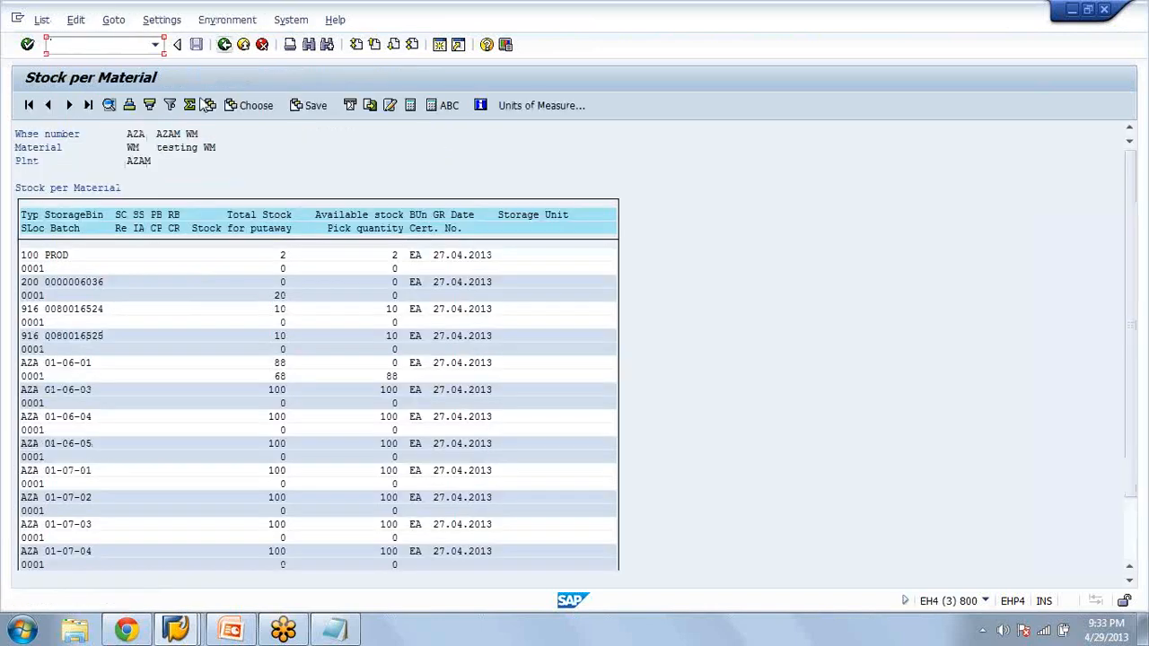
Recheck the bin stock of material WM in the stock overview and return to the Confirm Transfer Order session
click(224, 45)
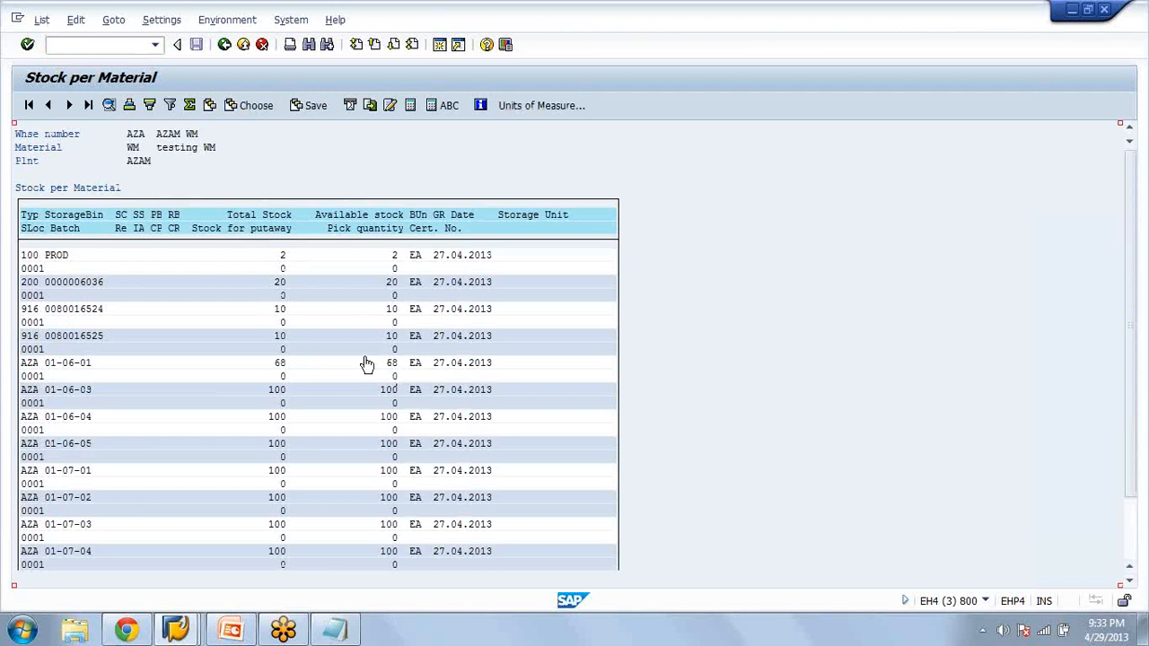
key(alt+Tab)
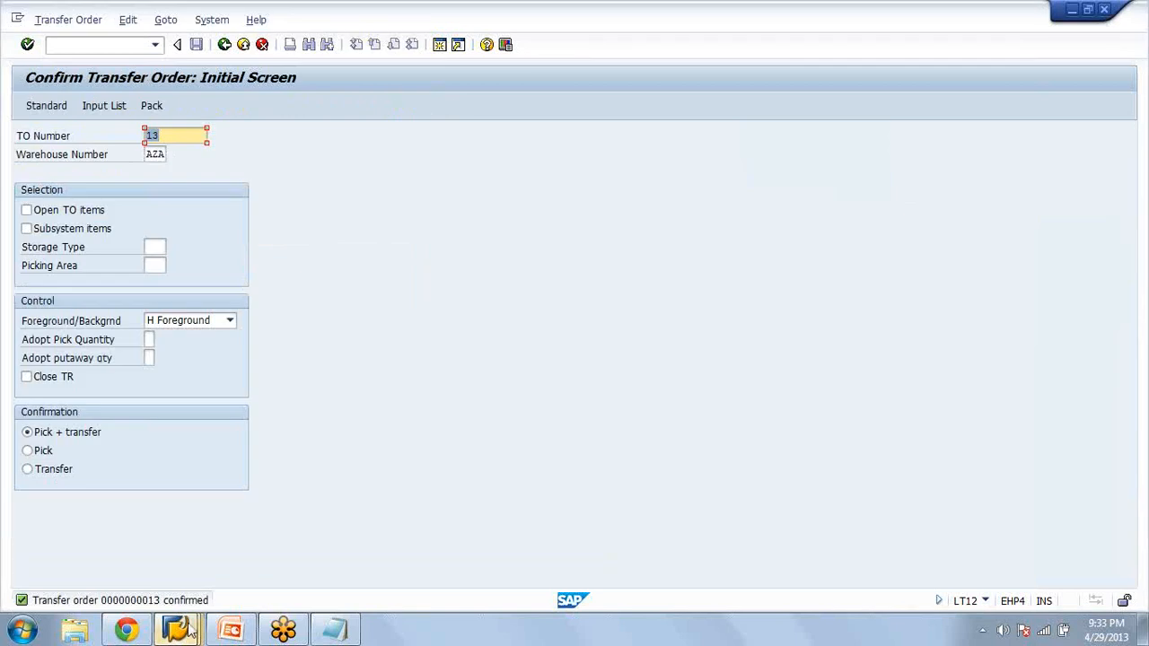
click(189, 631)
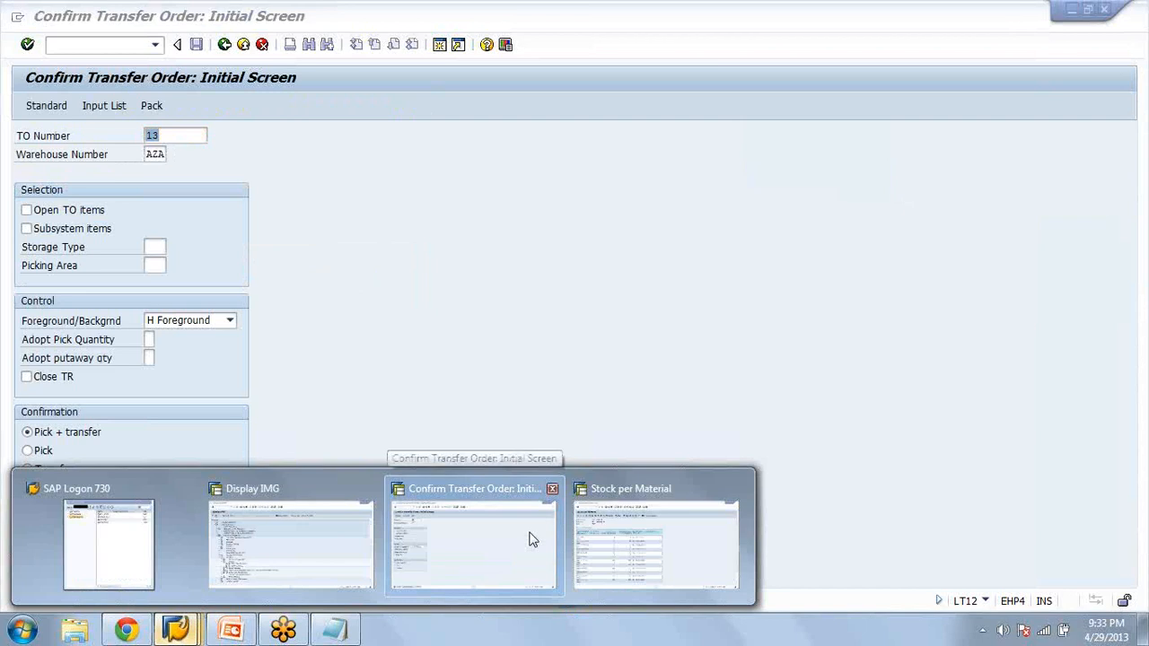
click(449, 138)
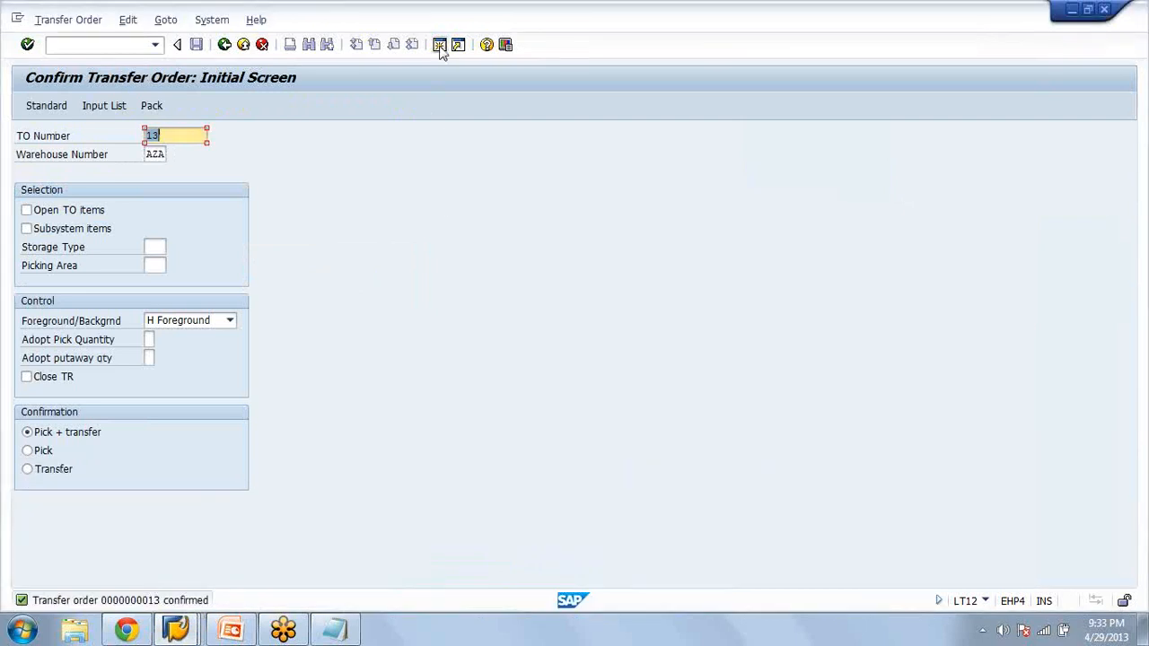
In a new session, open the two-step picking analysis LX39 found among the wave picks of the outbound process
click(441, 48)
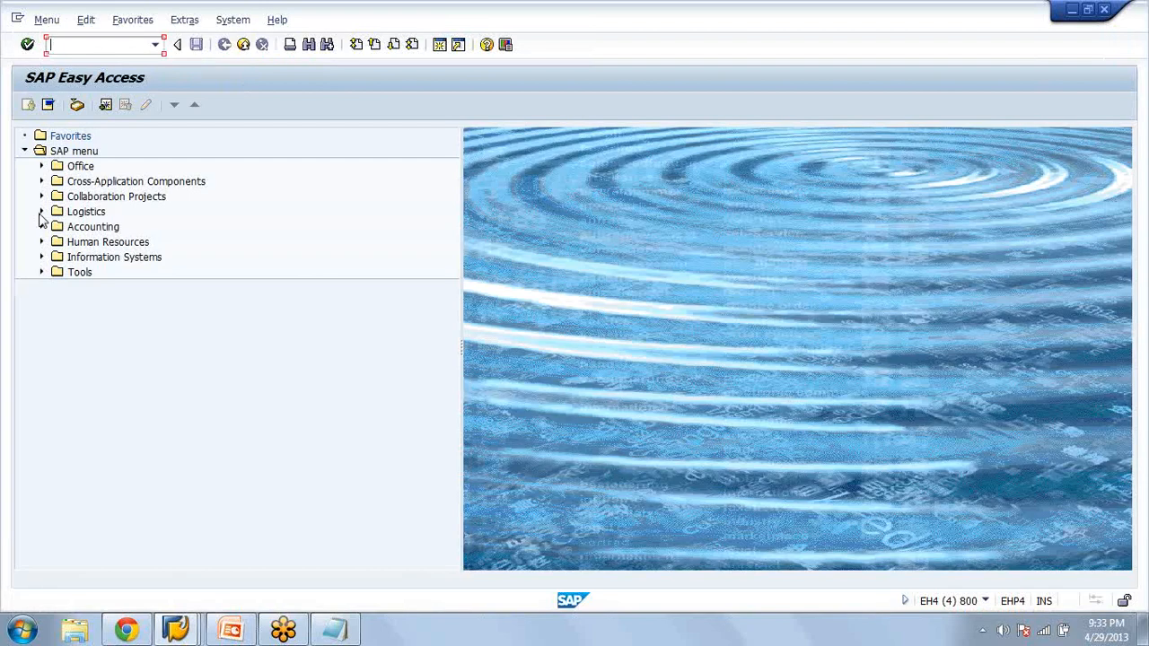
click(40, 213)
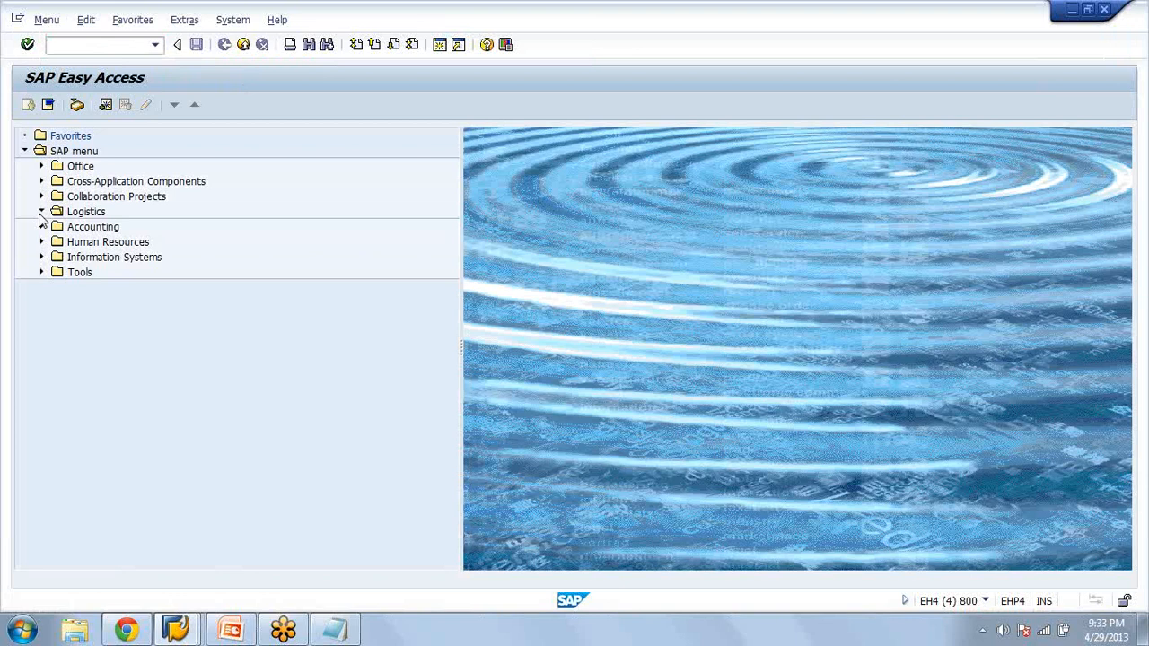
click(96, 213)
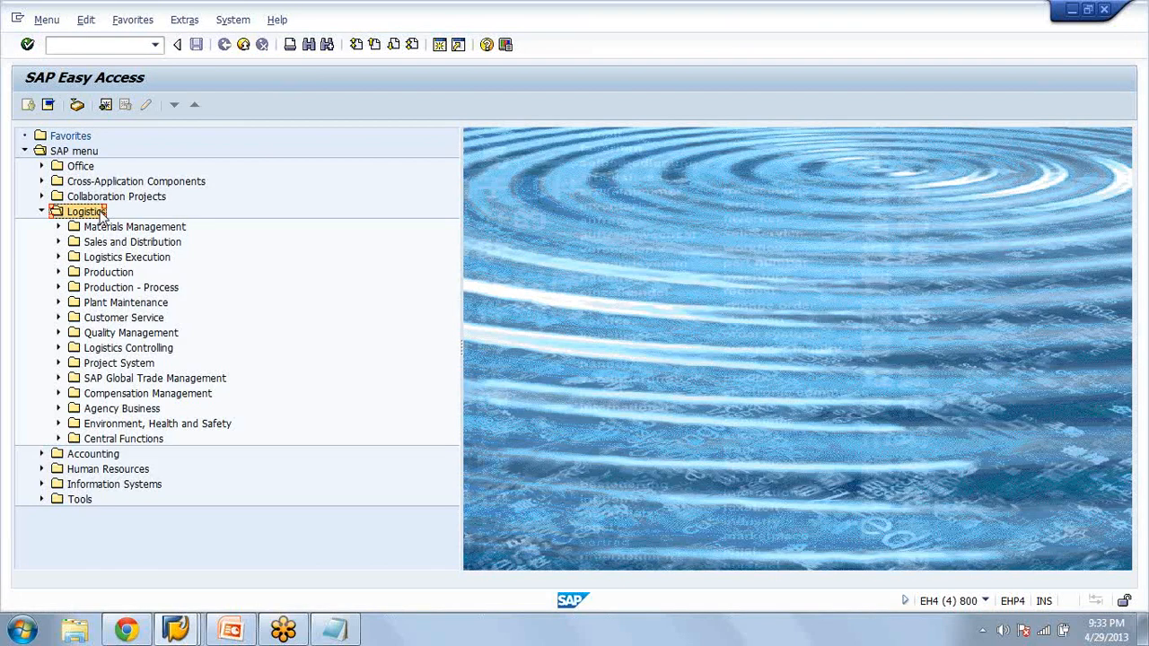
double_click(126, 258)
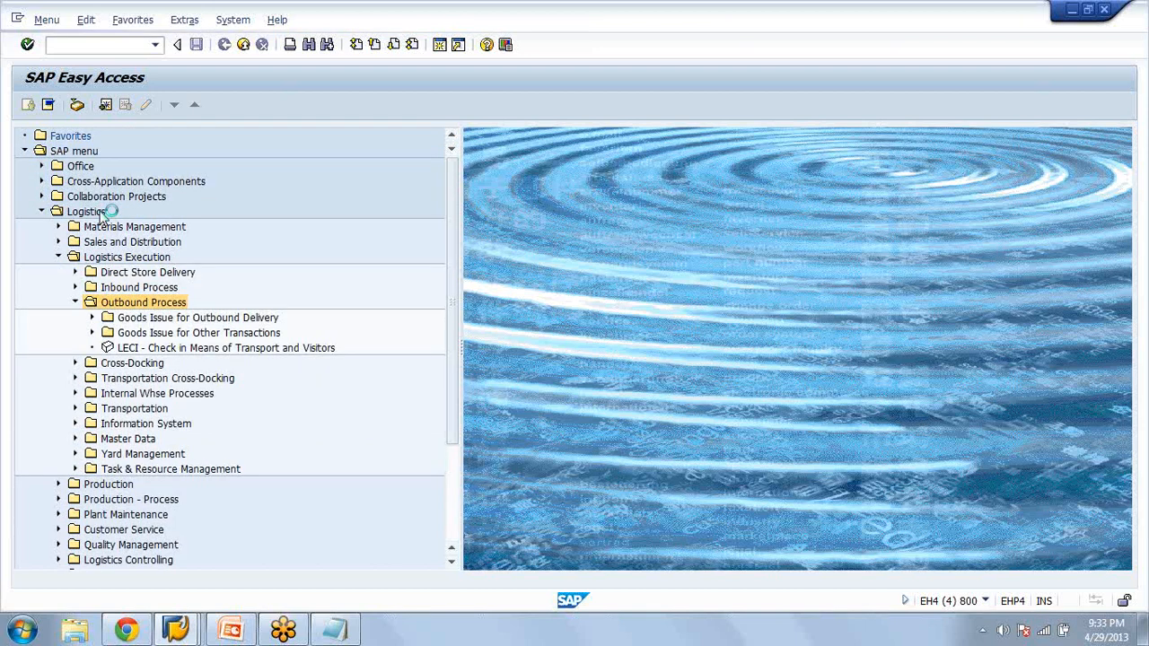
key(Down)
key(Right)
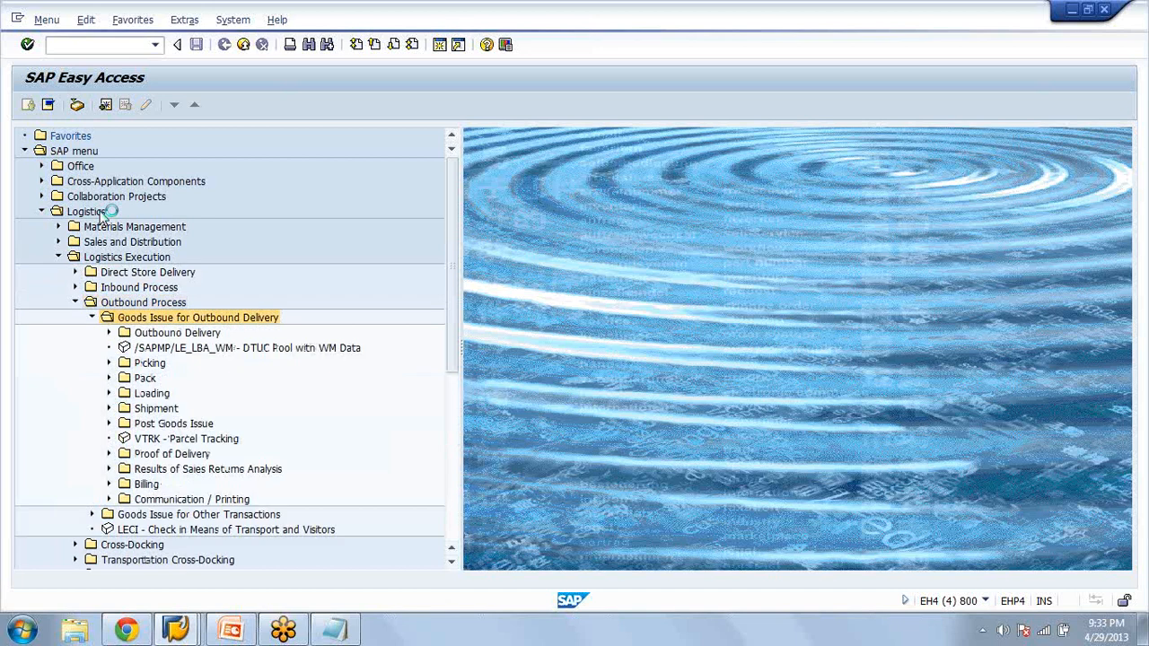
click(108, 362)
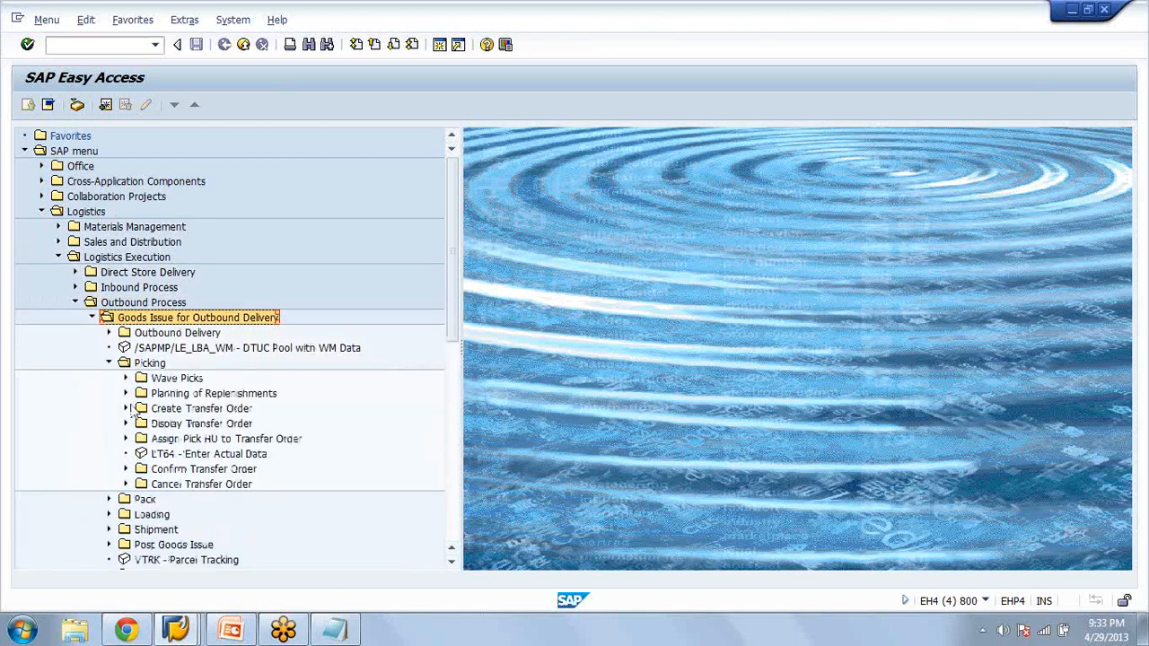
click(125, 377)
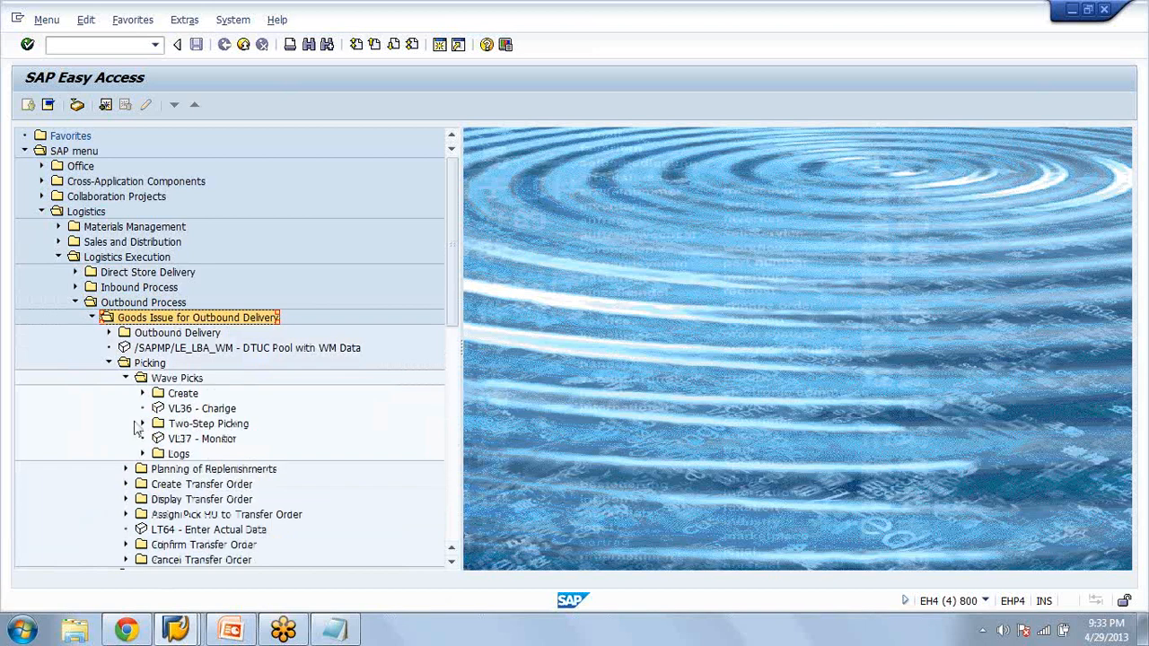
double_click(179, 439)
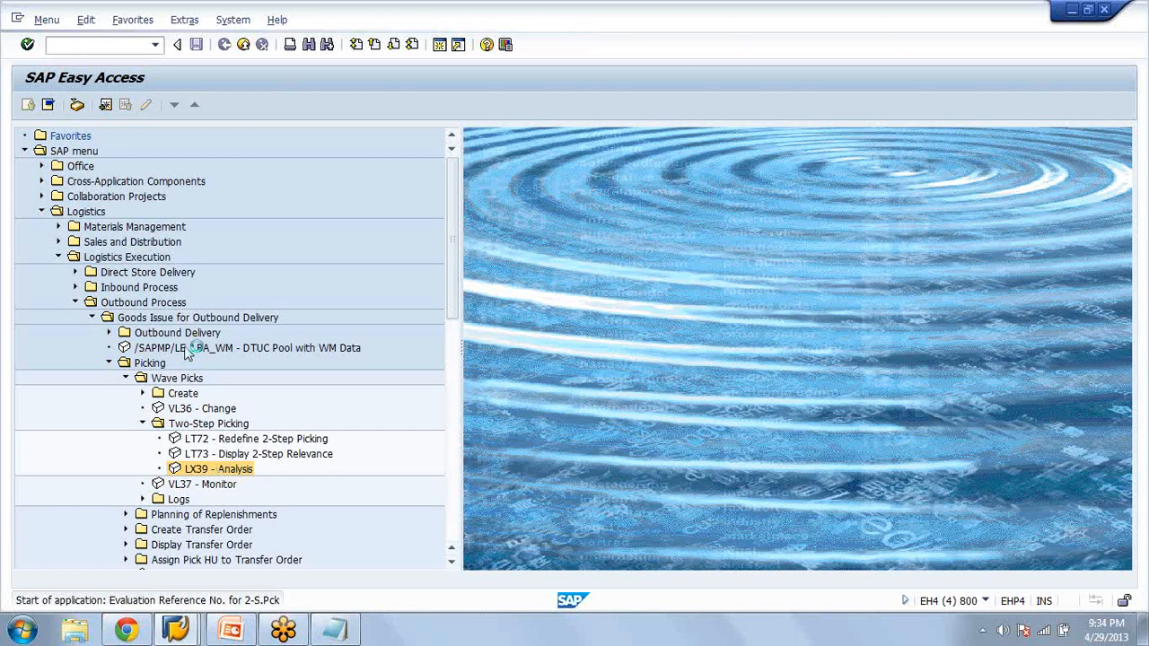
Evaluate group 6036 in warehouse AZA for two-step picking
click(226, 153)
text(6036)
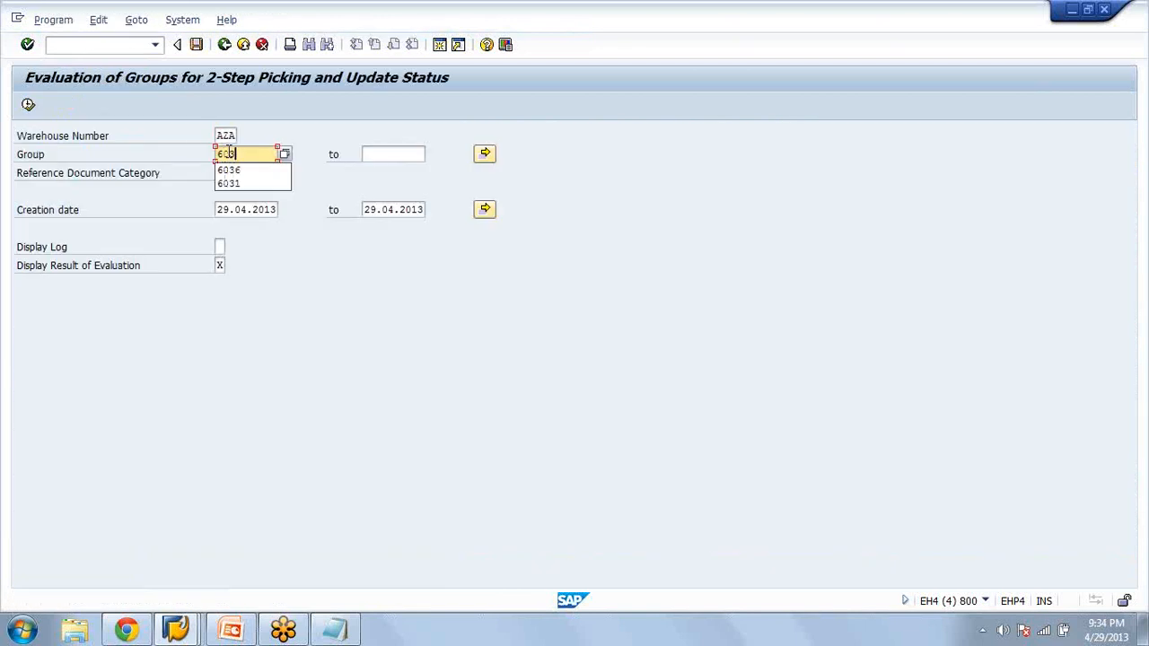
click(29, 106)
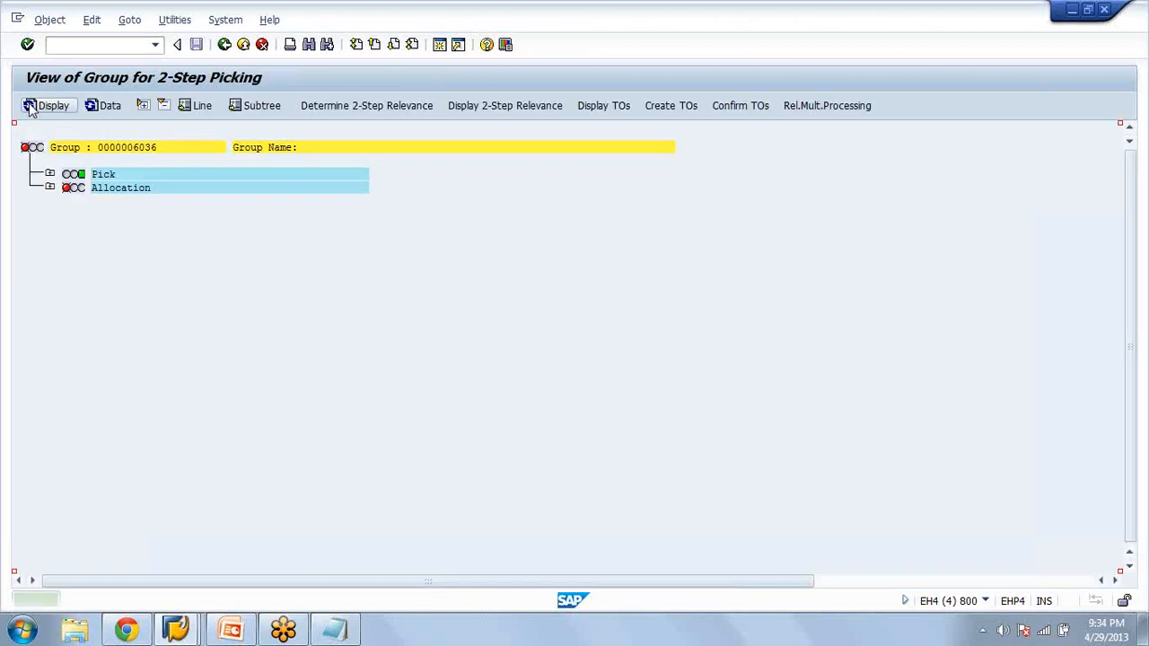
Display the transfer orders of group 6036 and return to the group view
click(30, 106)
click(598, 107)
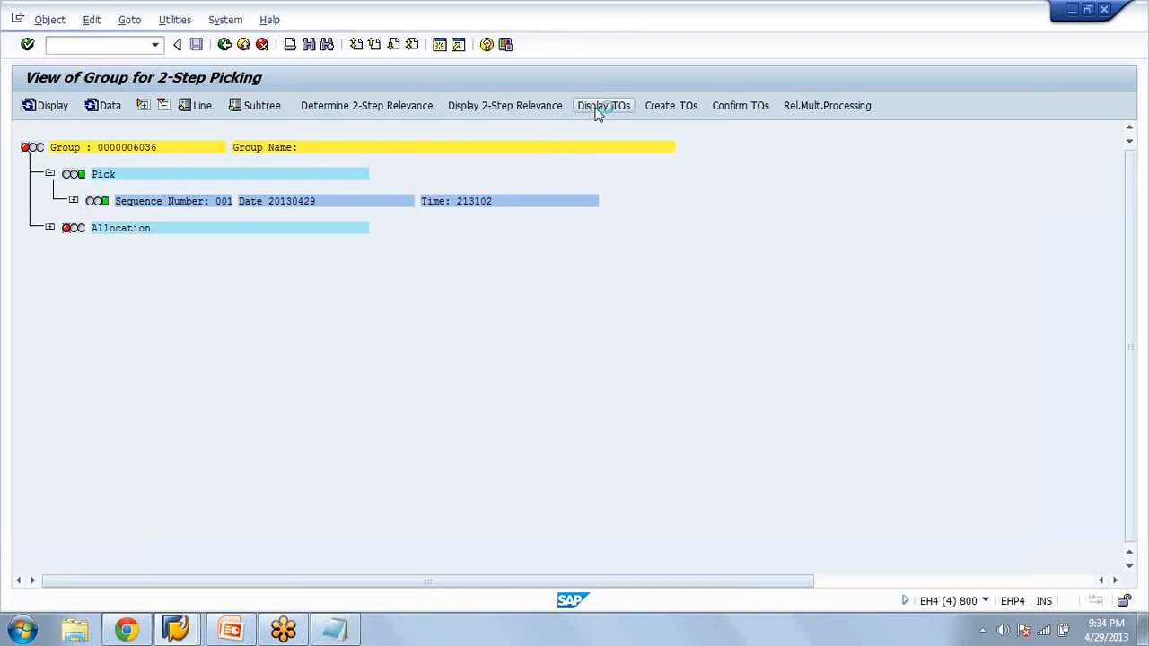
click(224, 45)
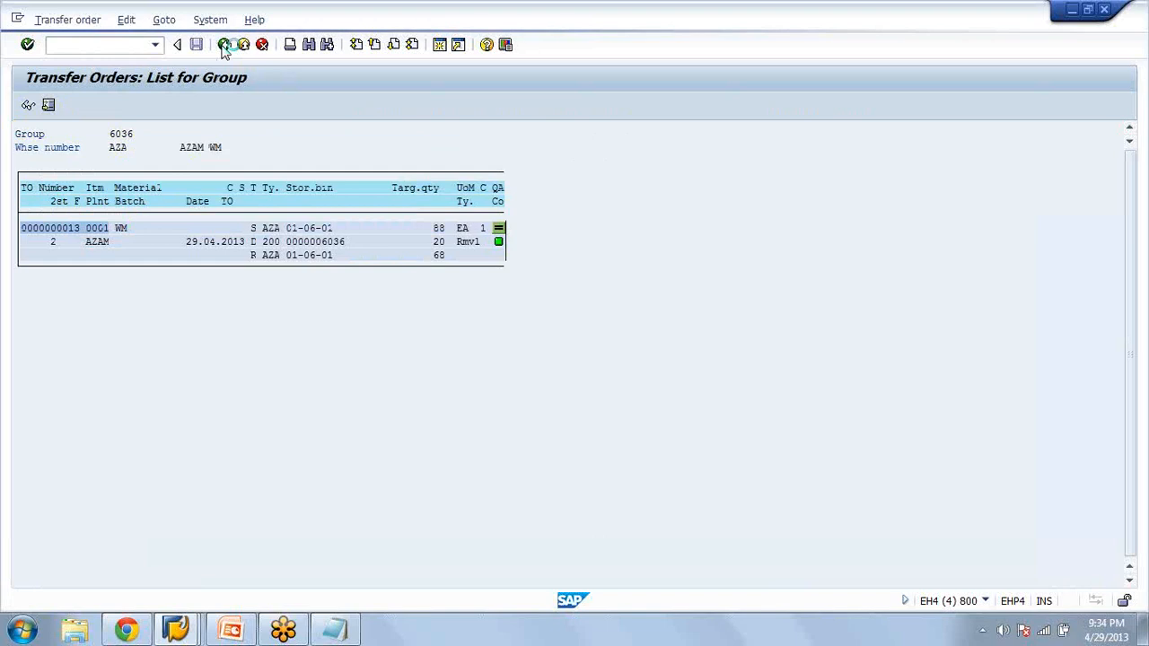
Expand the Allocation node and create the allocation transfer orders for group 6036 in warehouse AZA through background multiple processing
click(50, 228)
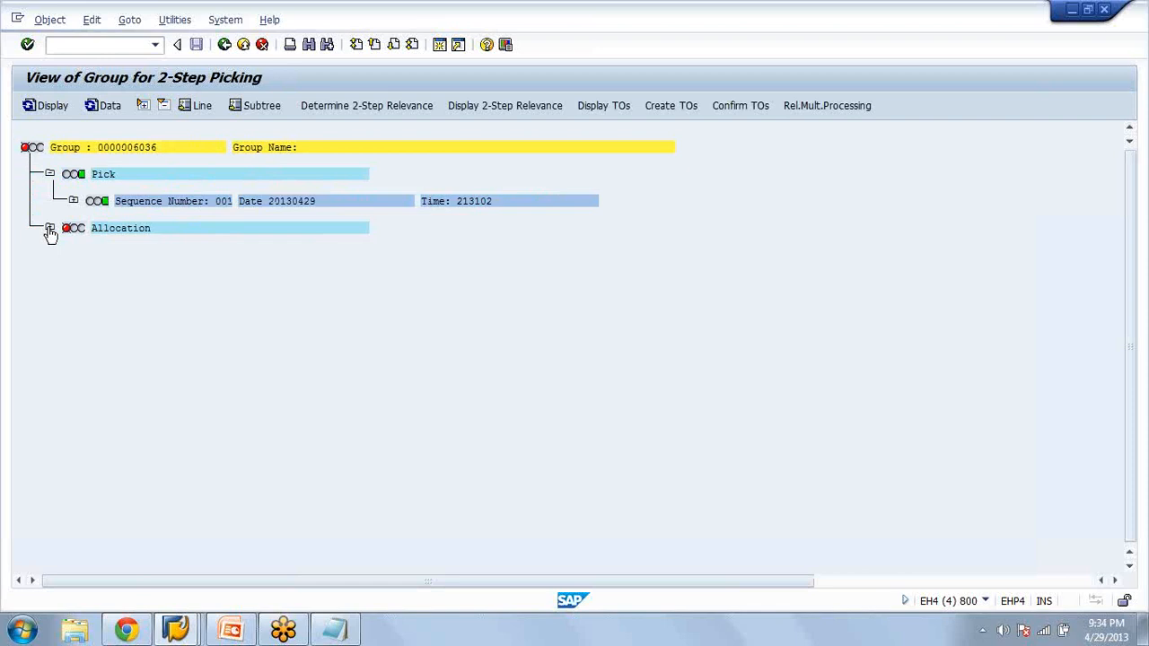
click(669, 110)
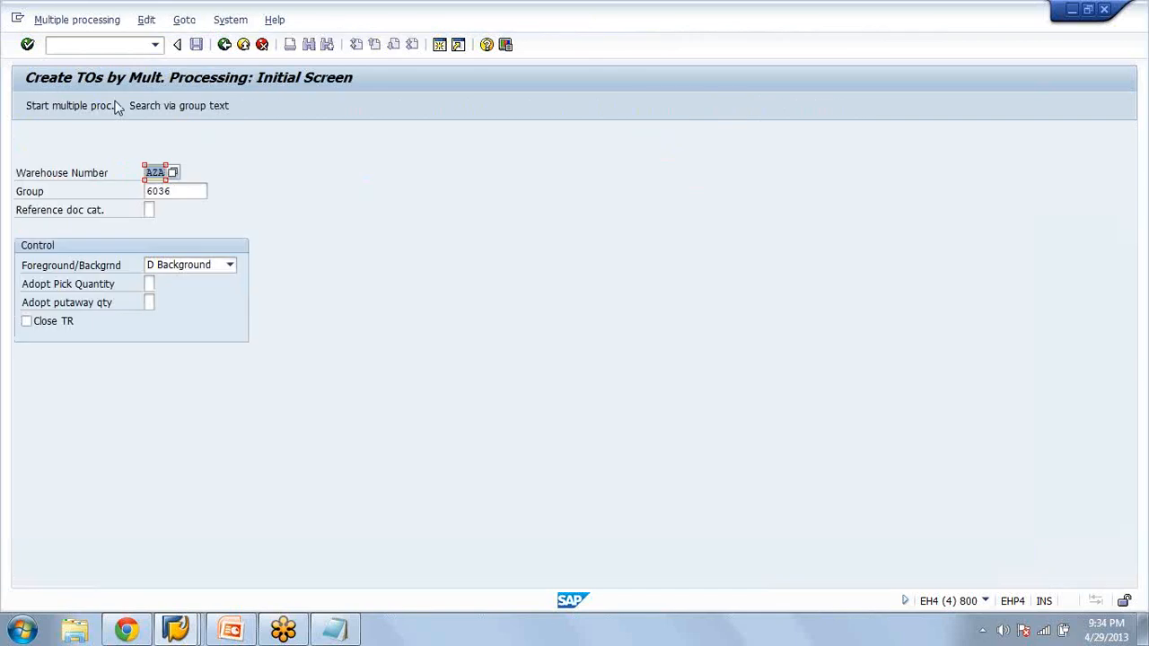
click(93, 106)
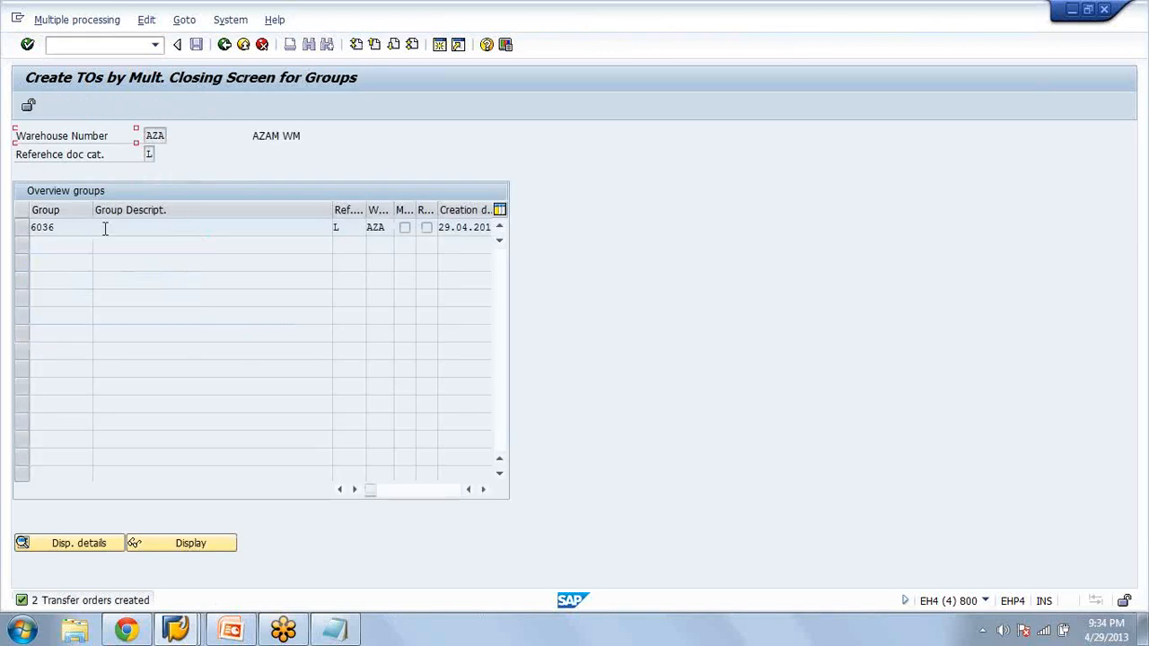
Examine the detailed transfer order information in the combined pick list of group 6036, and exit multiple processing back to the group view
click(105, 227)
click(28, 107)
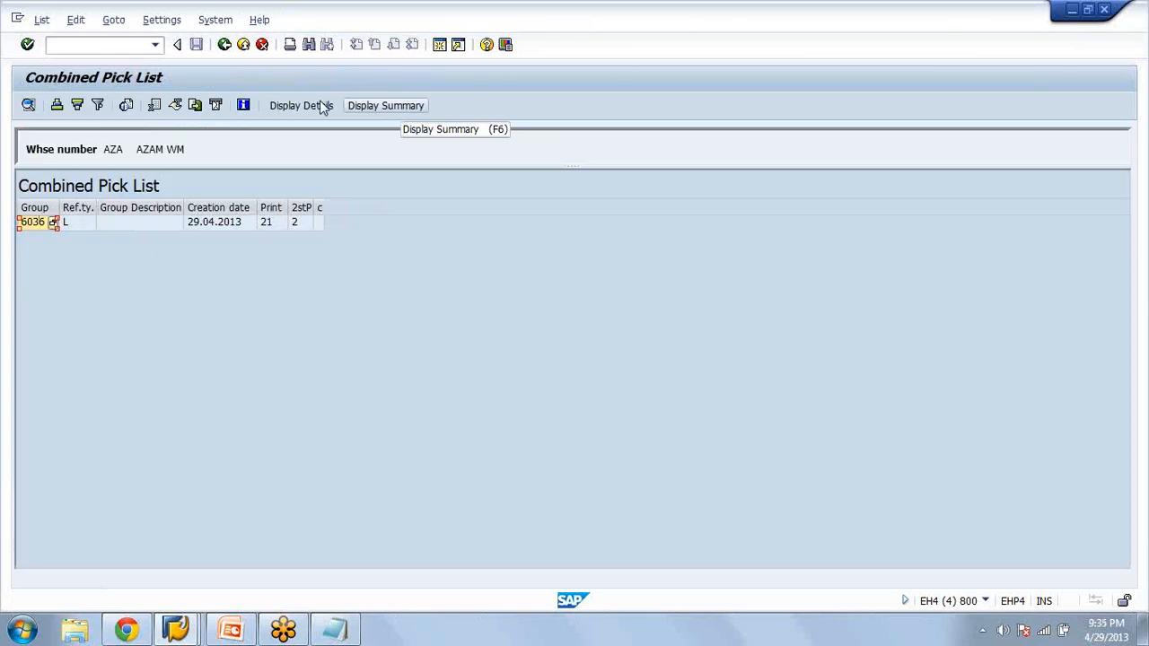
click(291, 106)
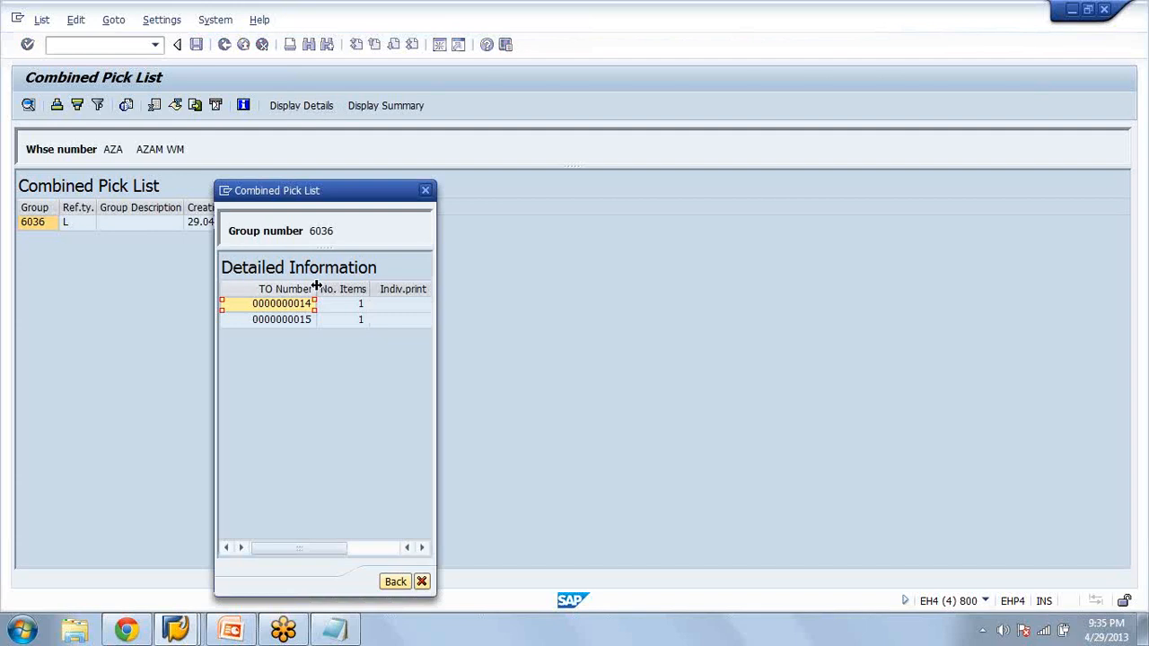
click(421, 581)
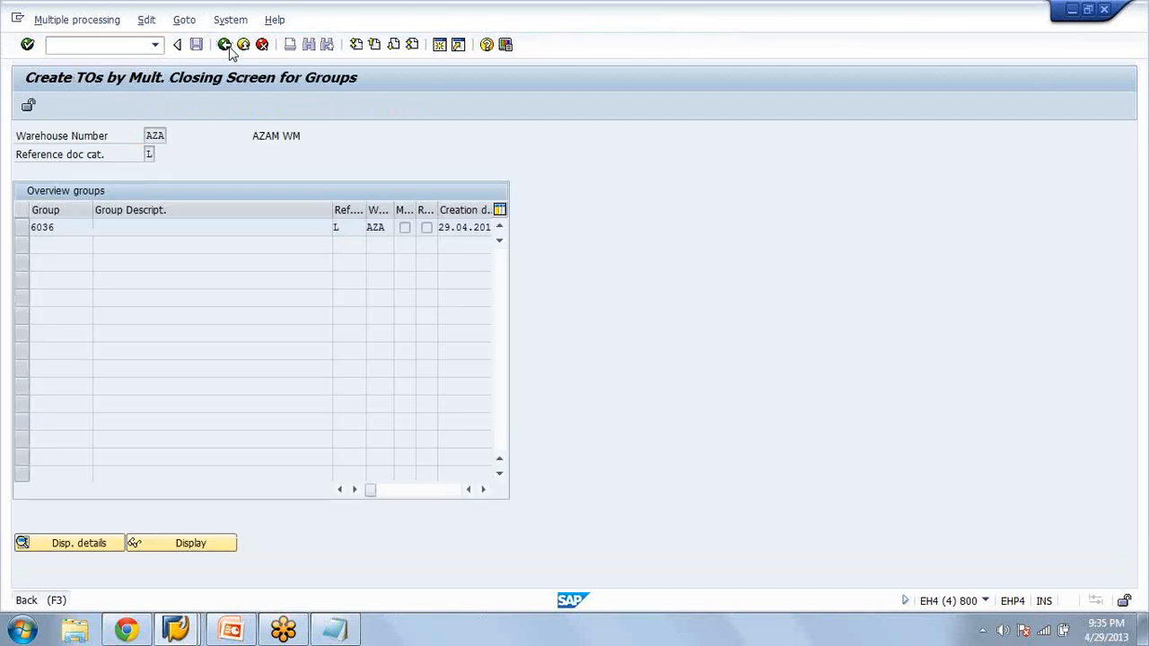
click(225, 44)
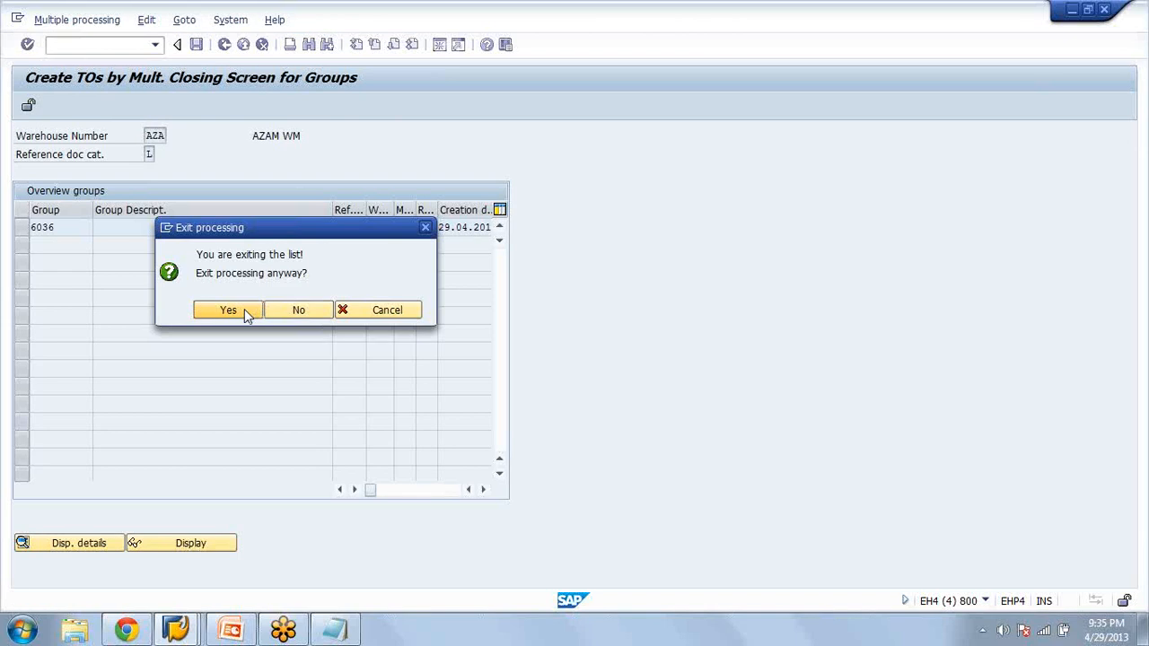
click(227, 309)
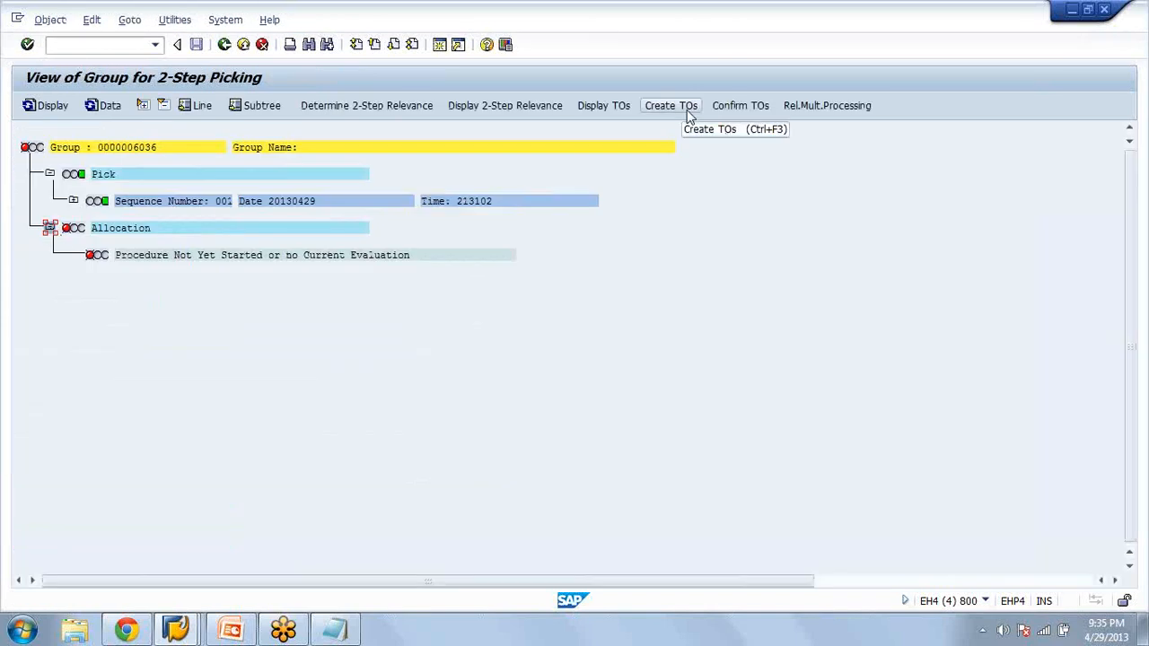
Refresh the evaluation data of group 6036 and expand its Allocation node
click(97, 106)
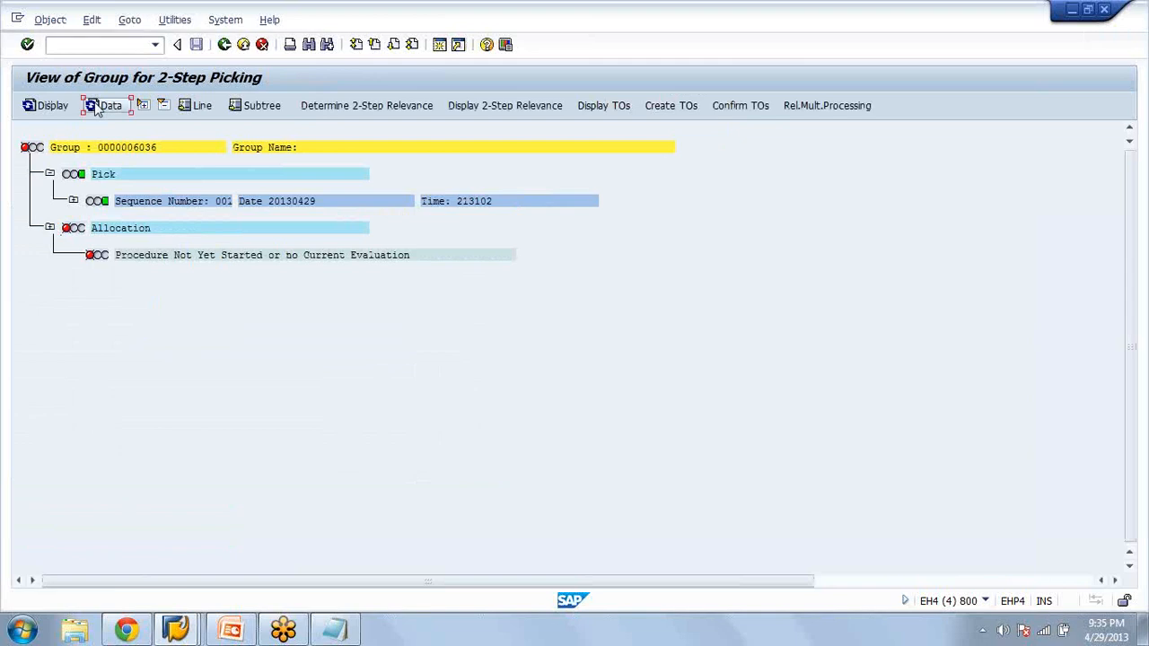
click(97, 107)
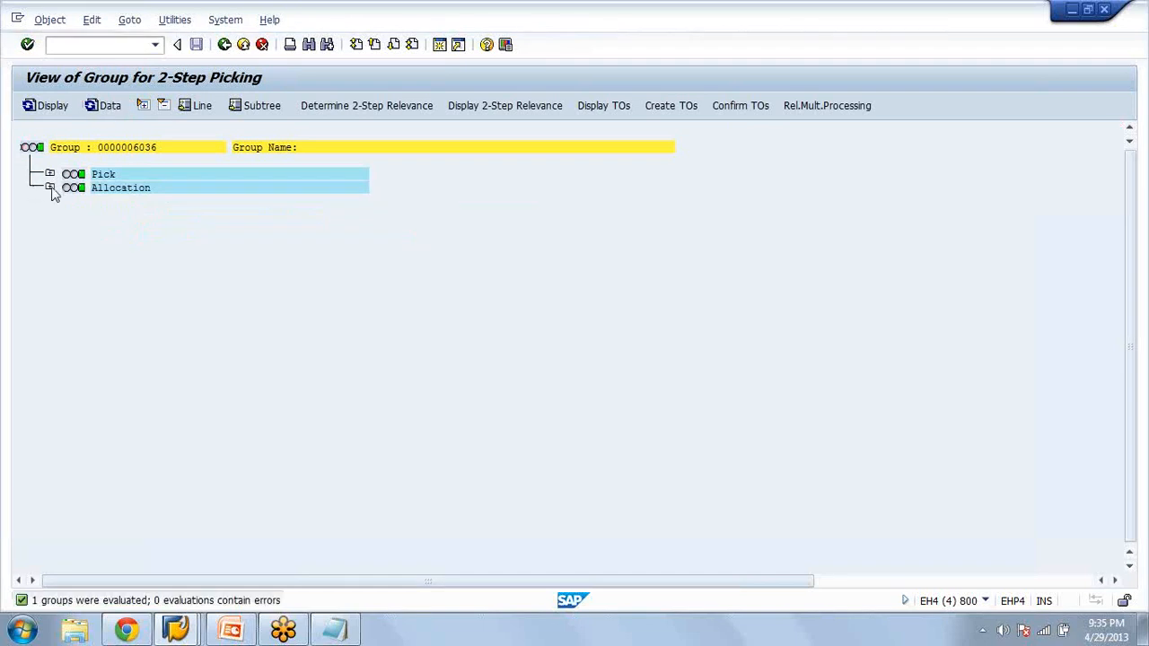
click(51, 188)
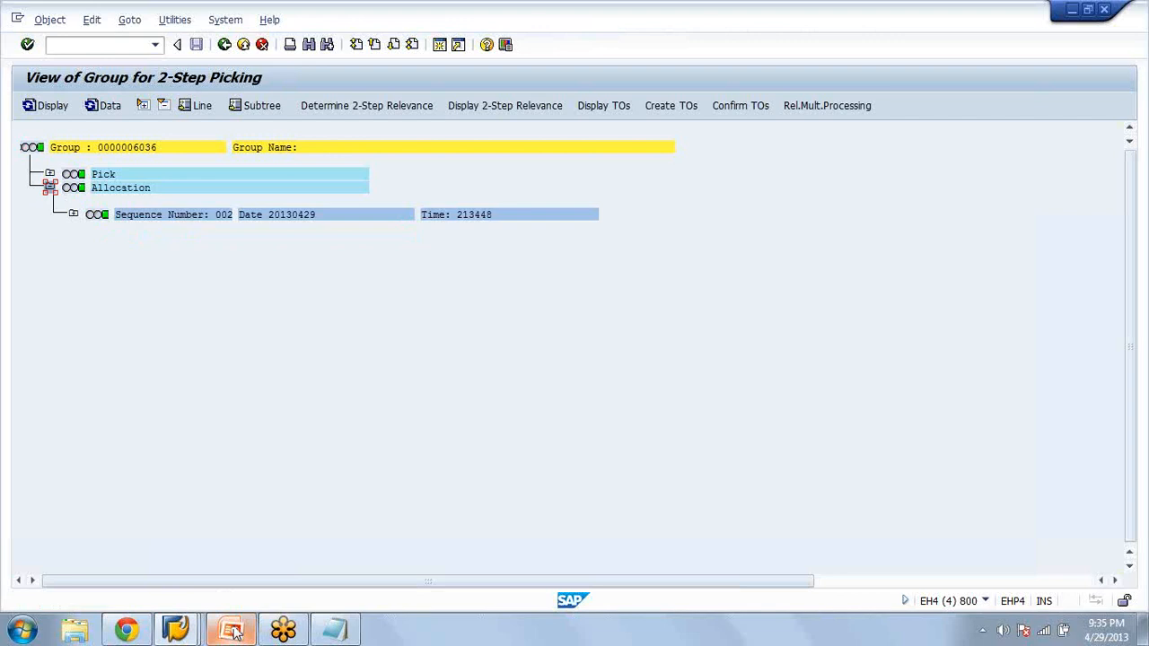
Switch to the Stock per Material session and reload the bin stock of material WM in warehouse AZA
click(178, 627)
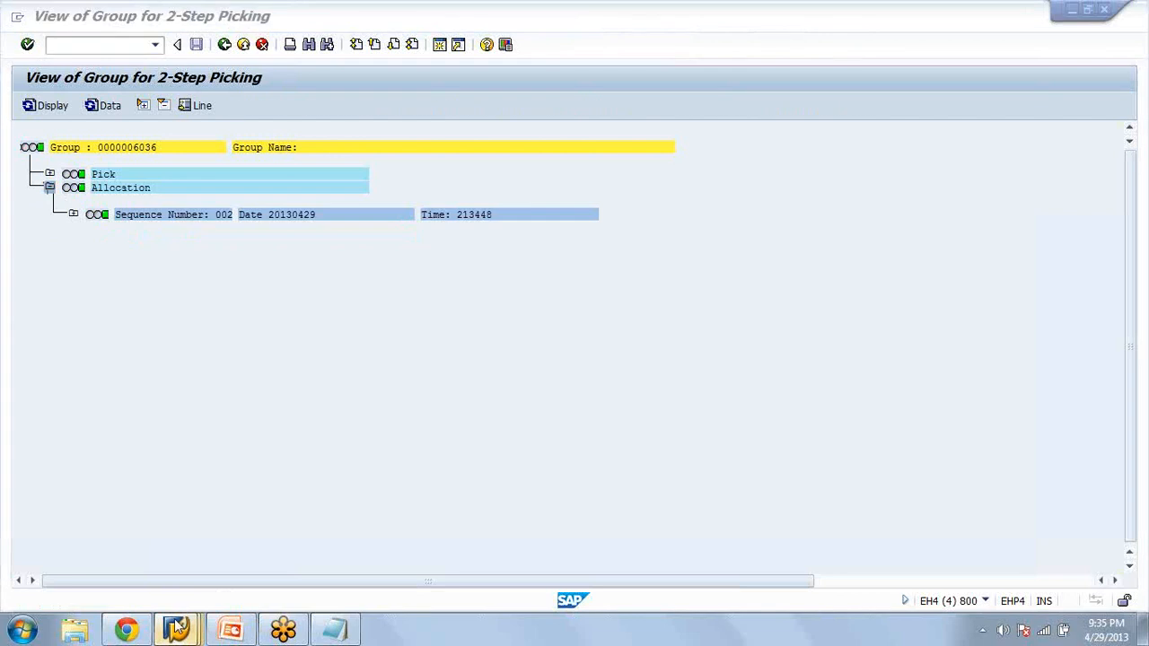
click(178, 626)
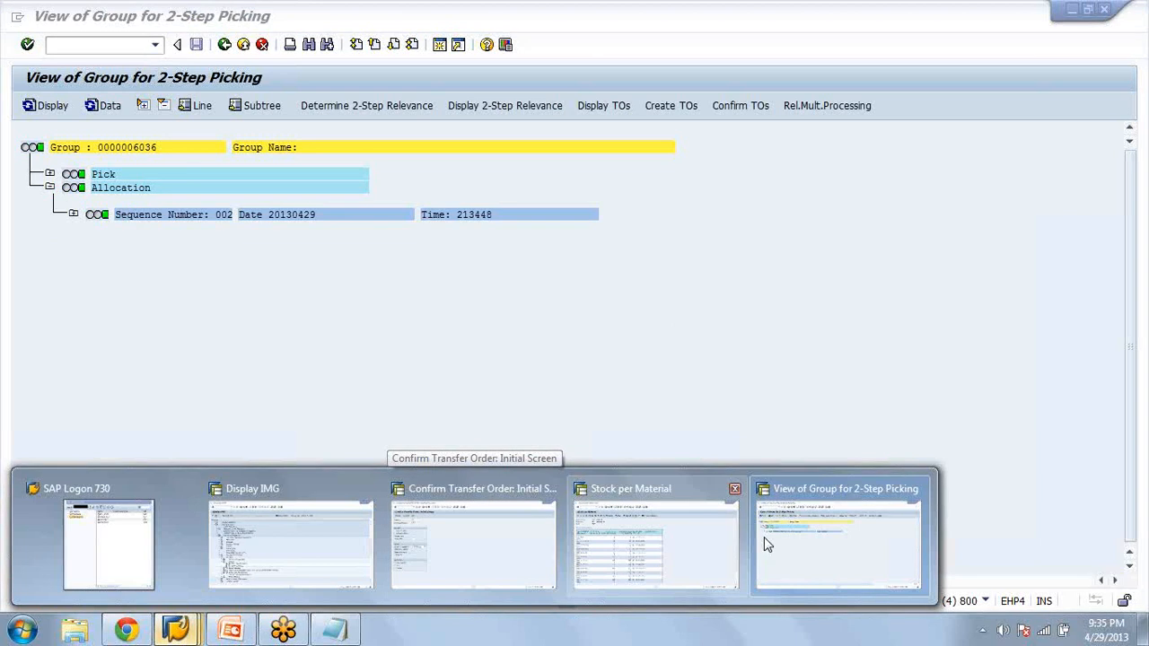
click(655, 538)
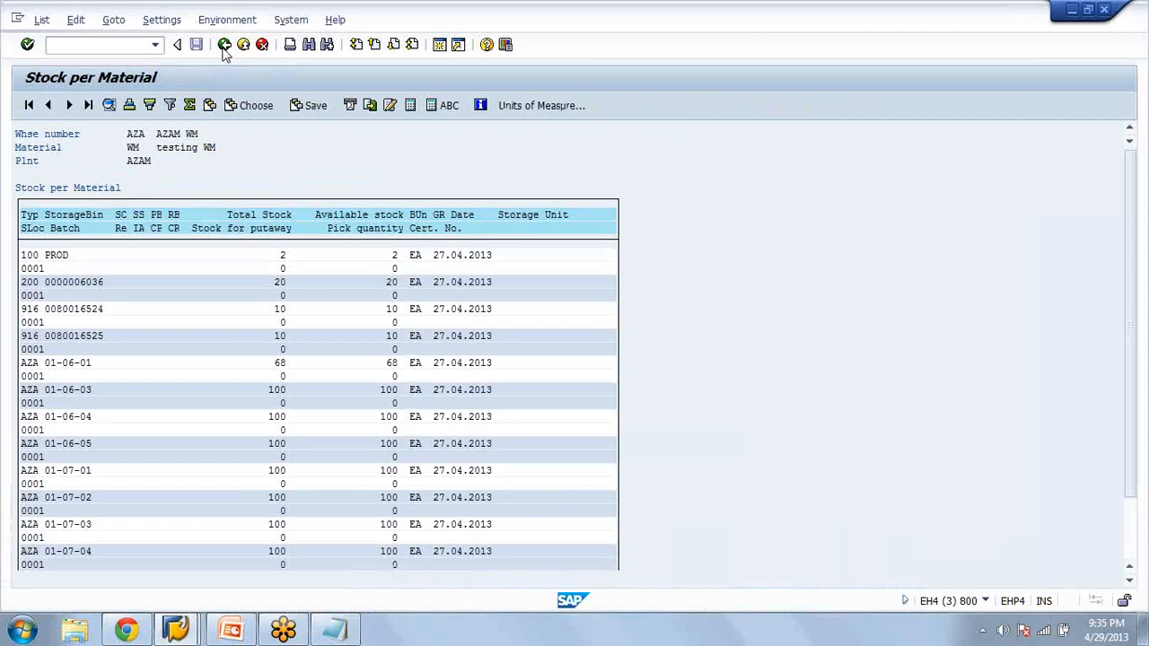
click(224, 47)
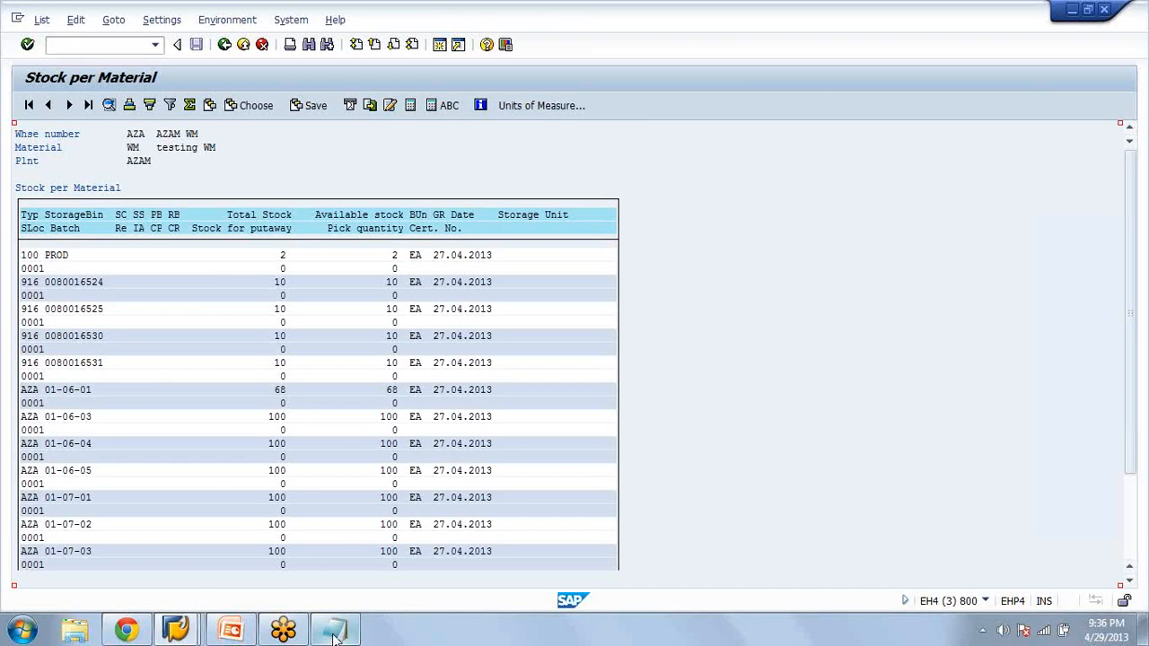
Compare the two delivery numbers noted in Notepad with the storage type 916 bins in the stock overview
click(333, 635)
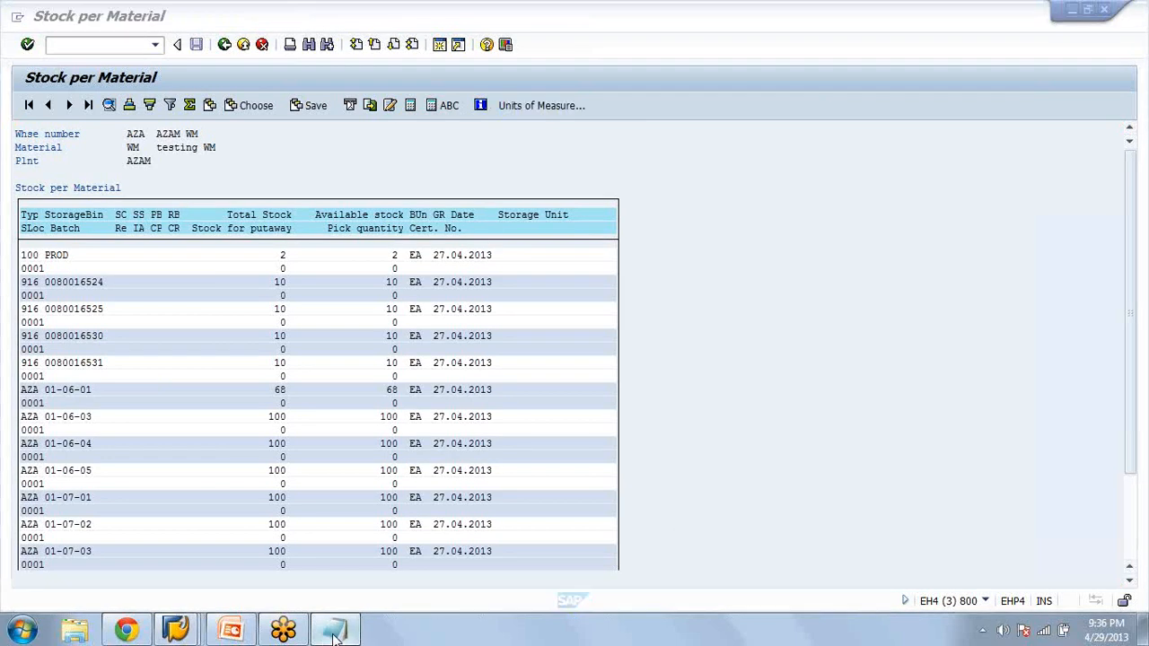
click(334, 635)
drag(485, 307, 427, 296)
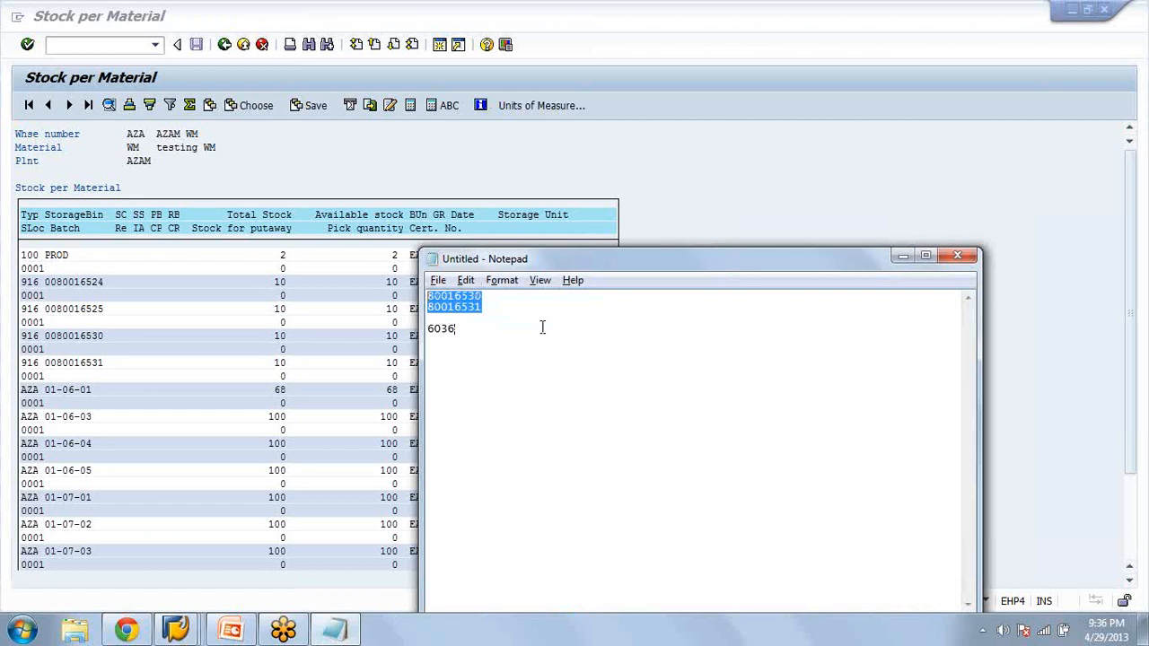
click(133, 348)
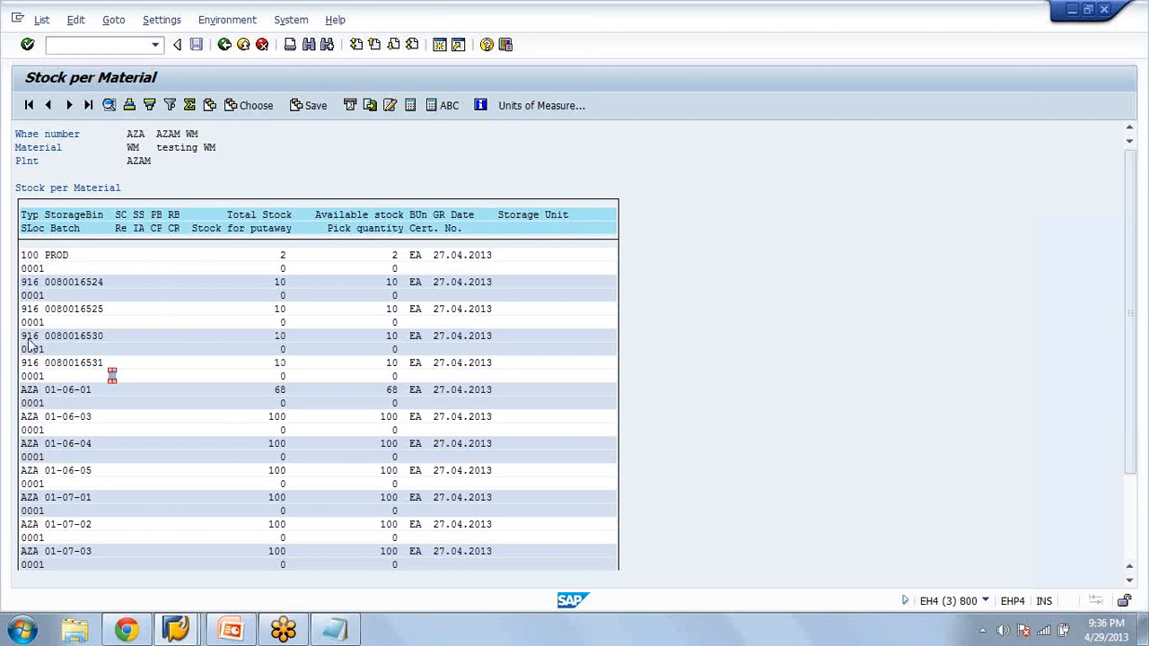
In the Confirm Transfer Order session, run VL02N, open outbound delivery 80016530 and post its goods issue
click(190, 628)
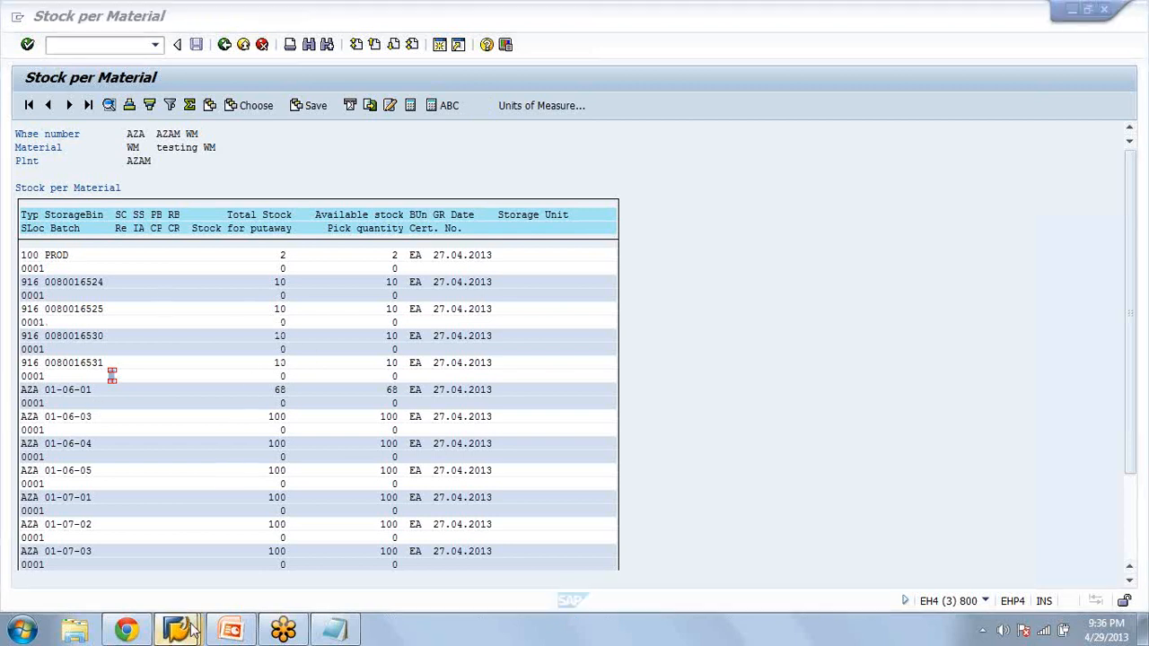
mouse_move(190, 628)
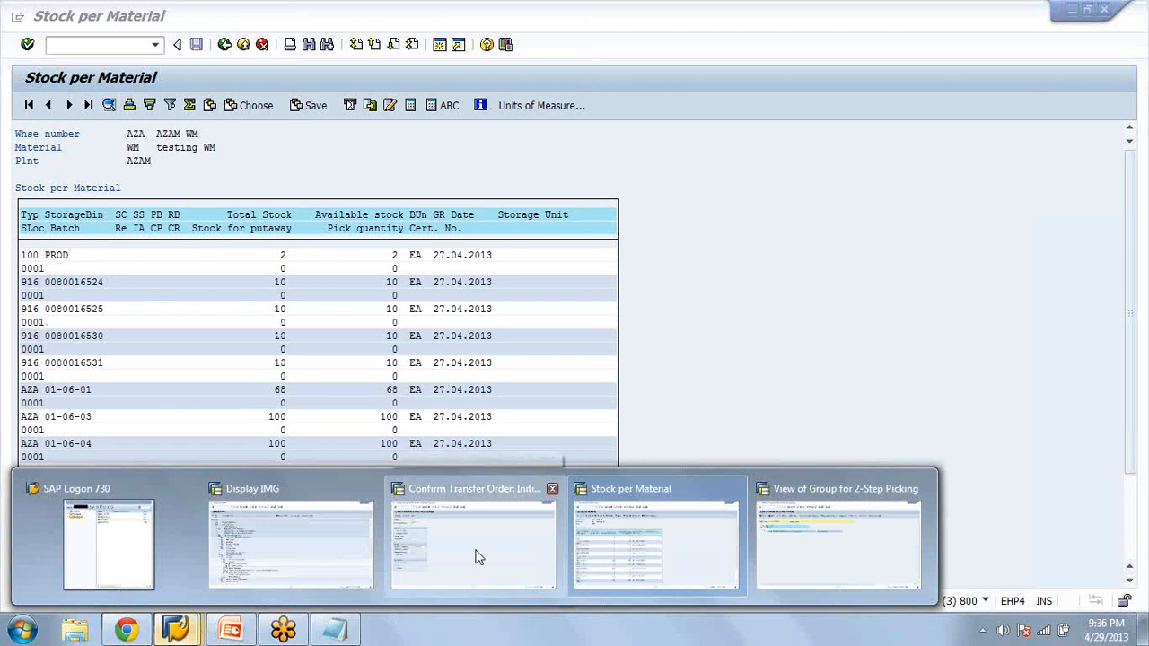
click(478, 557)
click(93, 44)
text(/nvl02n)
key(Return)
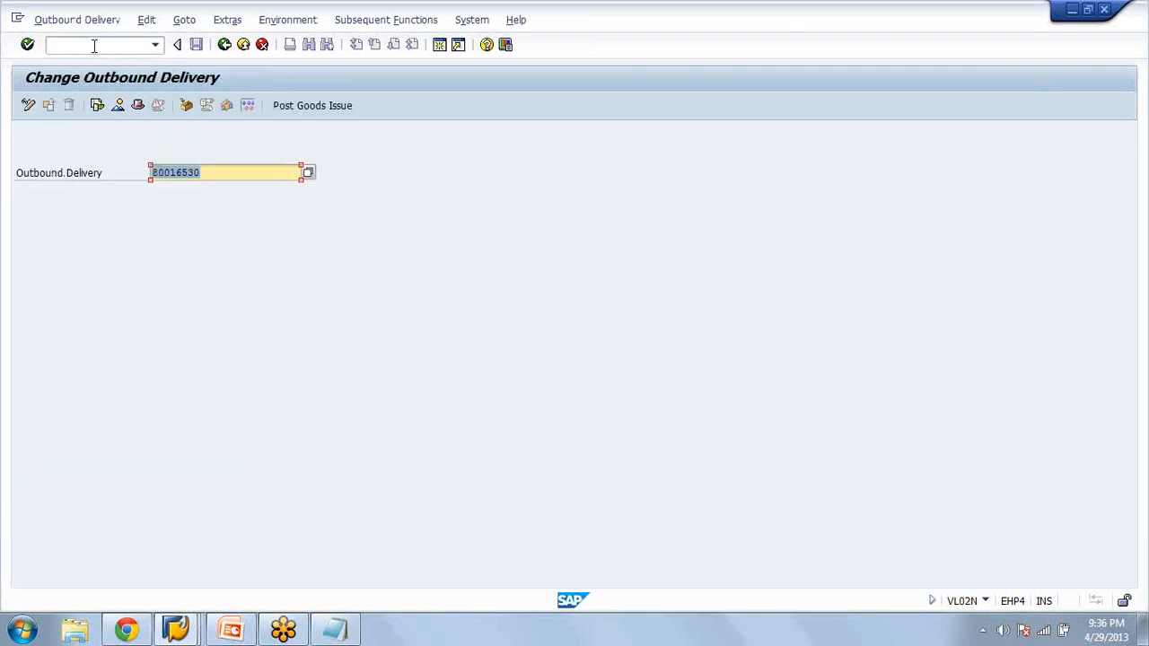
key(Return)
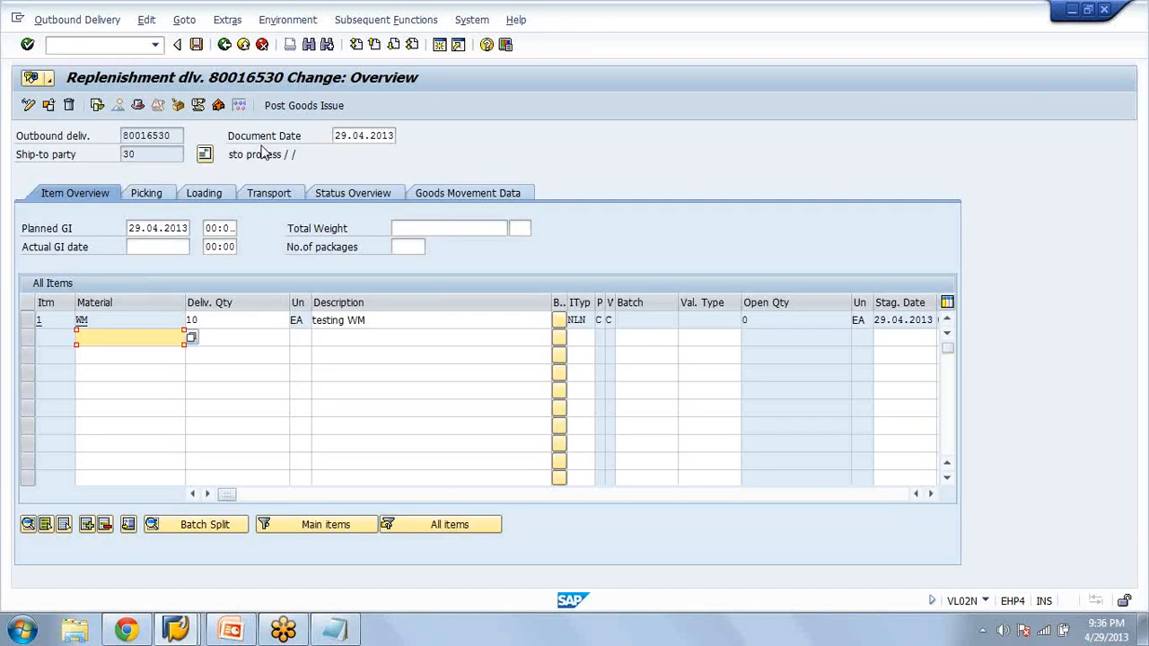
click(303, 105)
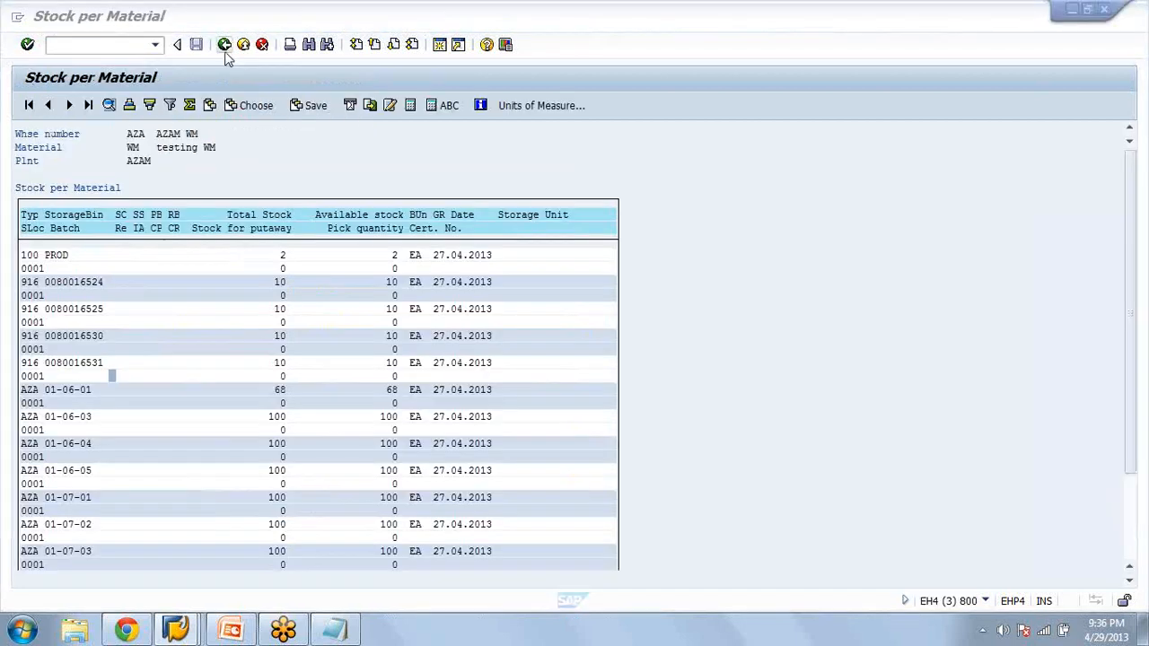
Reload the Stock per Material list for material WM to check the bin of delivery 80016530 after goods issue, and leave the list
click(226, 52)
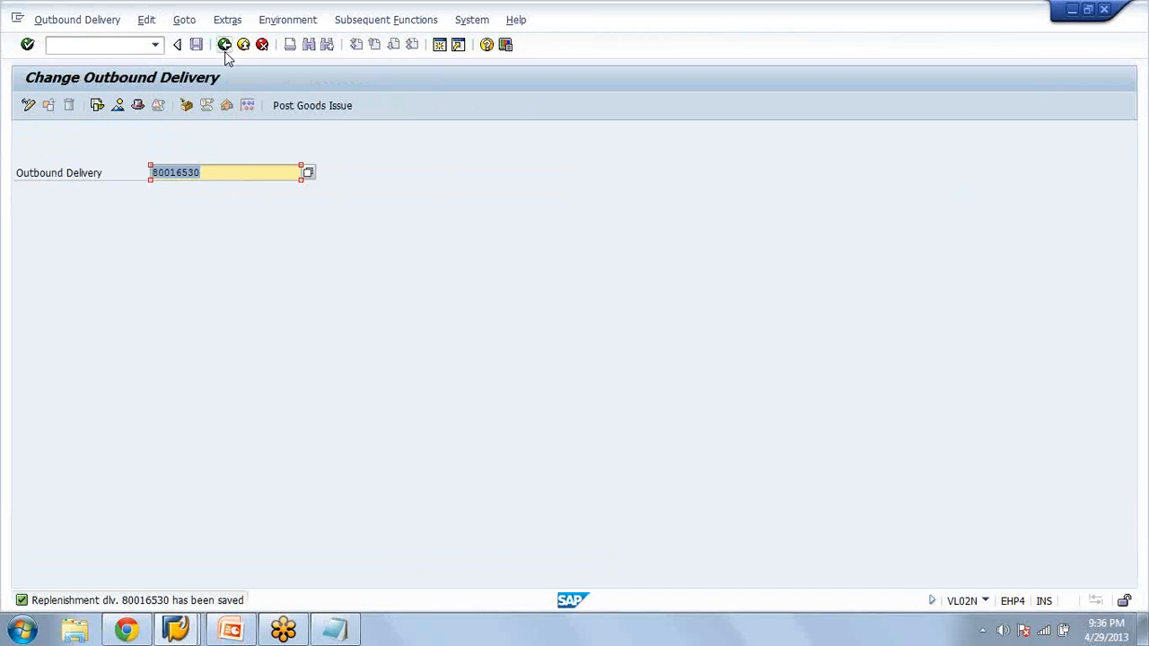
key(alt+Tab)
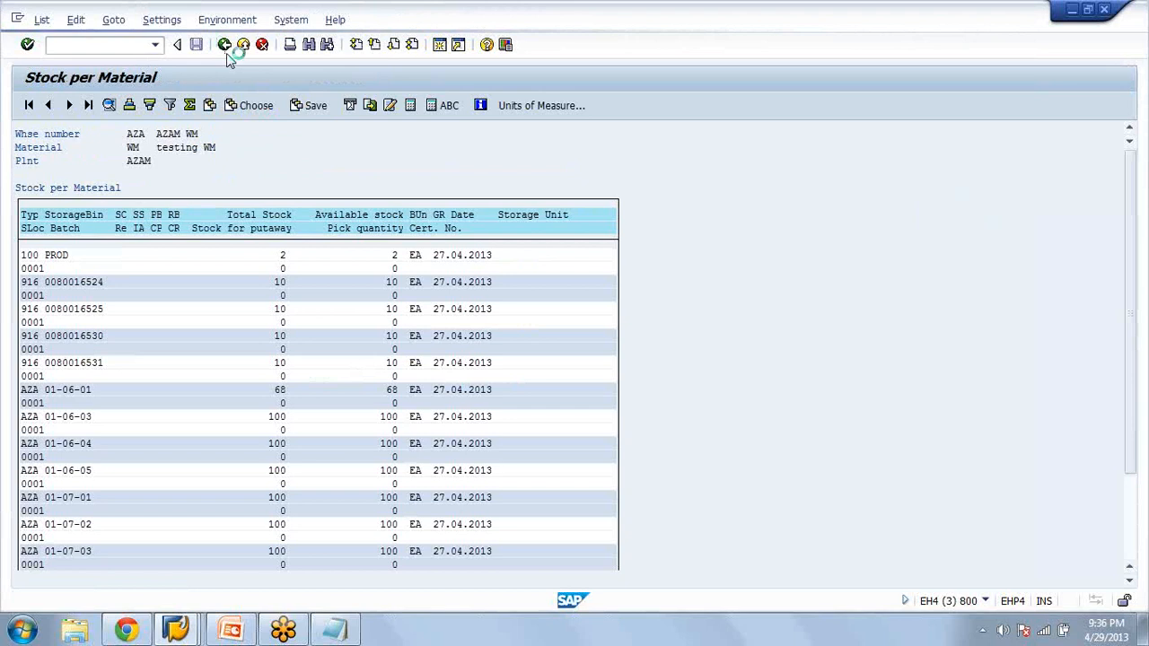
click(226, 52)
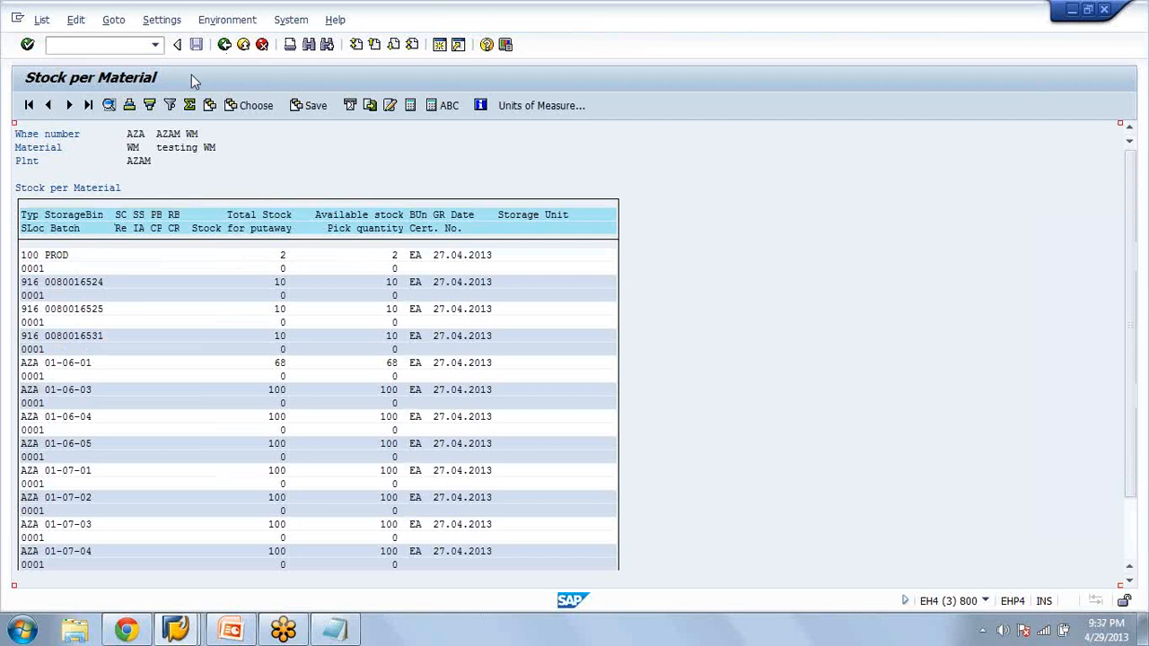
click(225, 46)
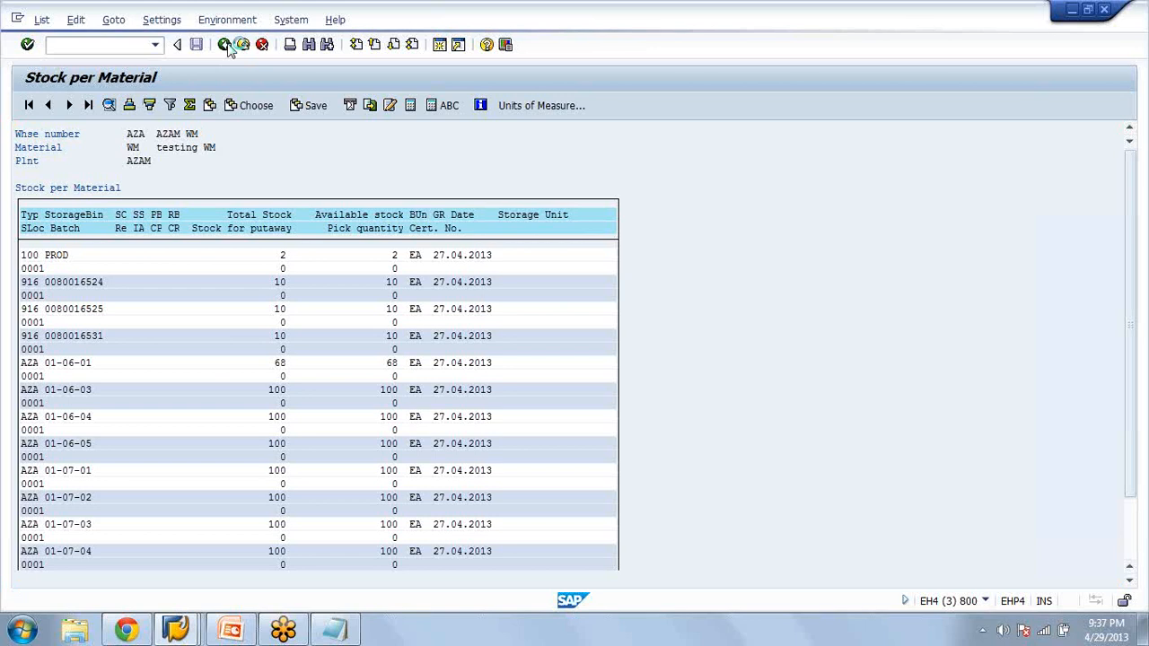
click(224, 45)
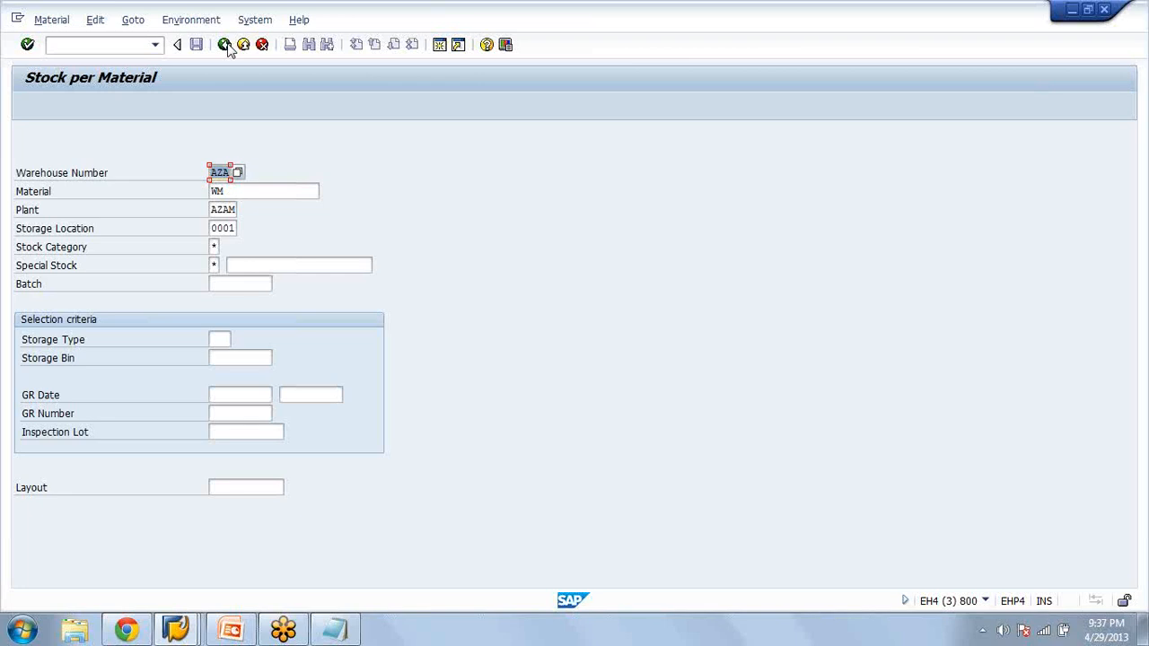
click(226, 44)
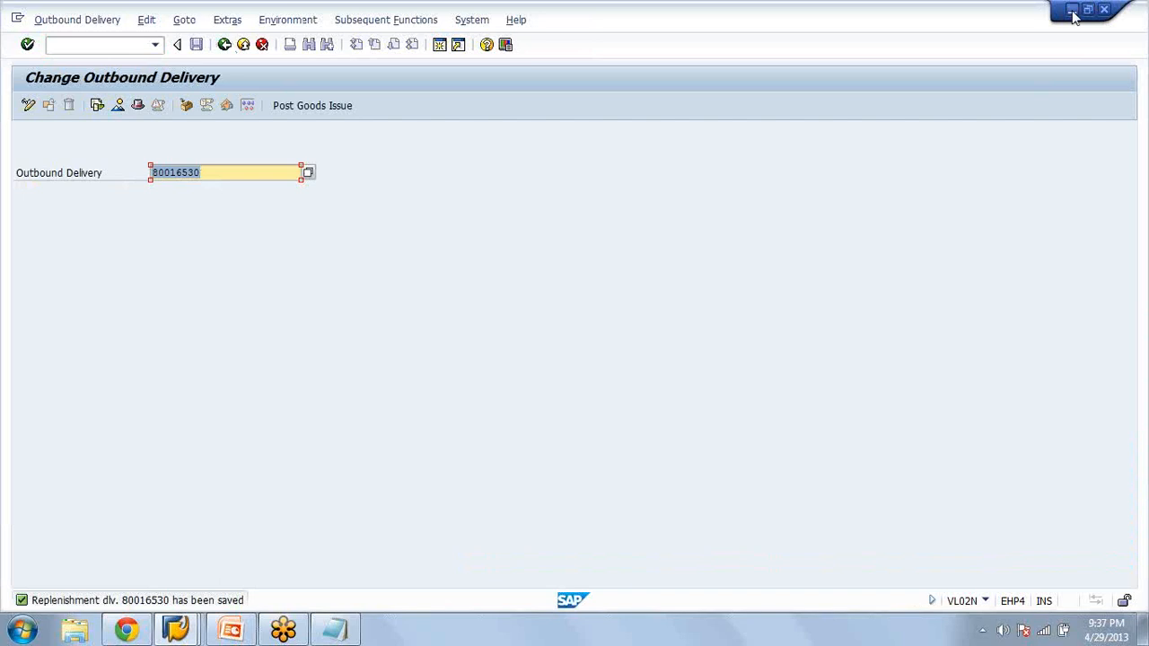
Minimize the SAP sessions and Notepad, switch to the WM_Week_1.pptx presentation in PowerPoint and advance to slide 21, Posting changes
click(1073, 14)
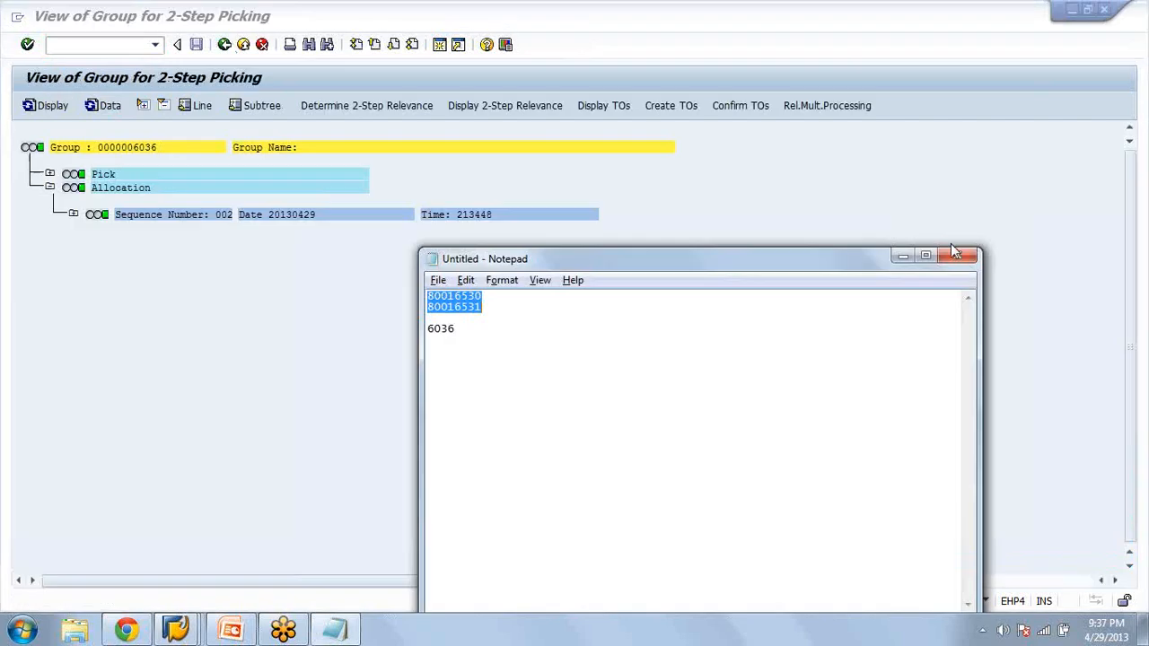
click(1072, 14)
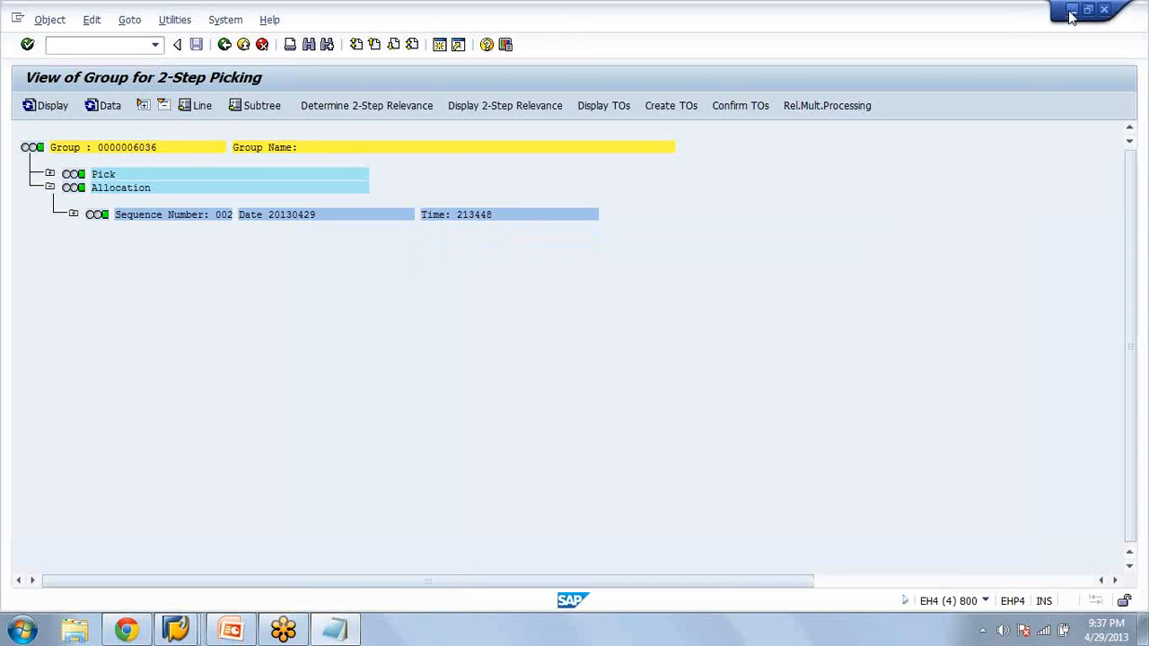
click(1070, 16)
click(1072, 11)
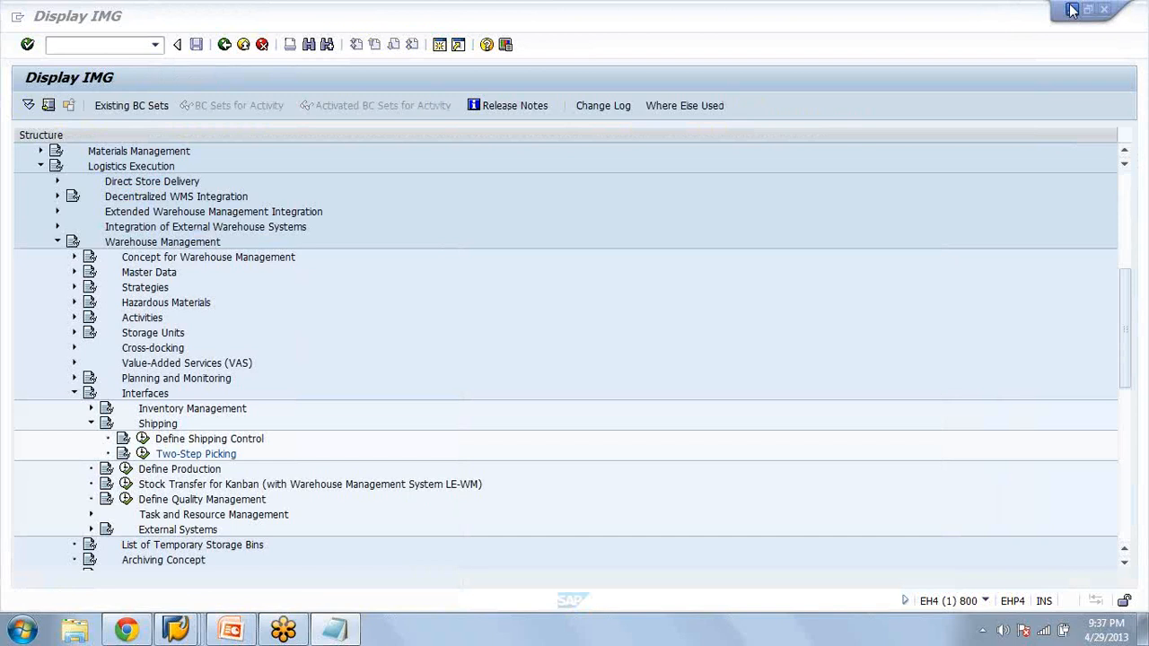
click(1071, 10)
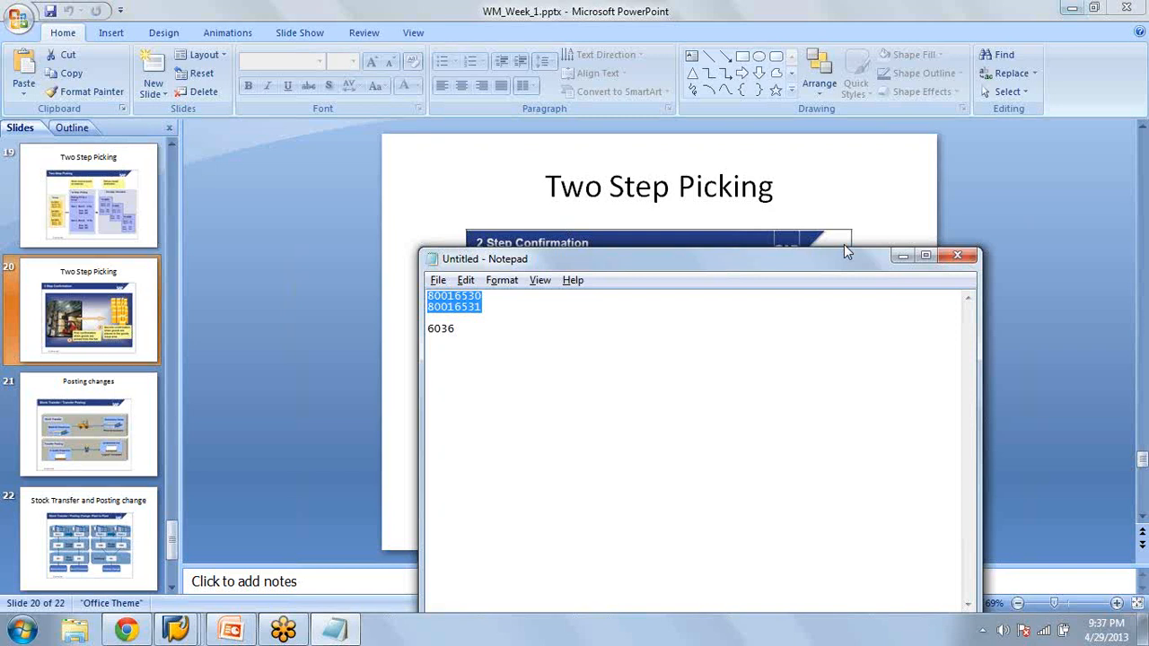
click(903, 257)
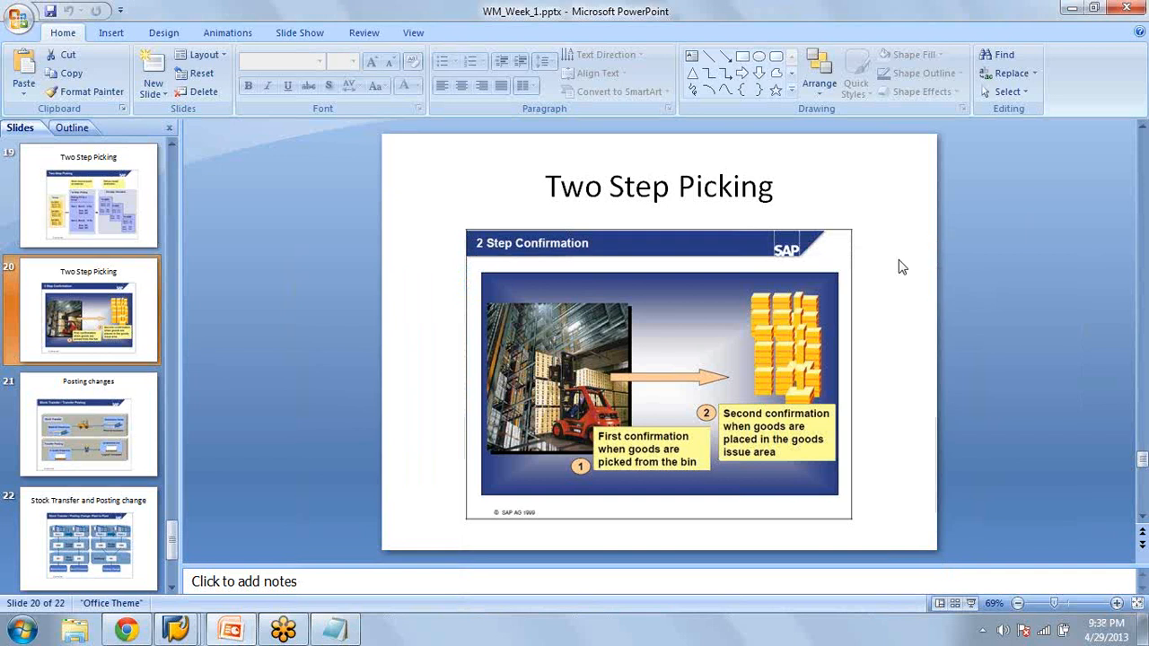
key(Page_Down)
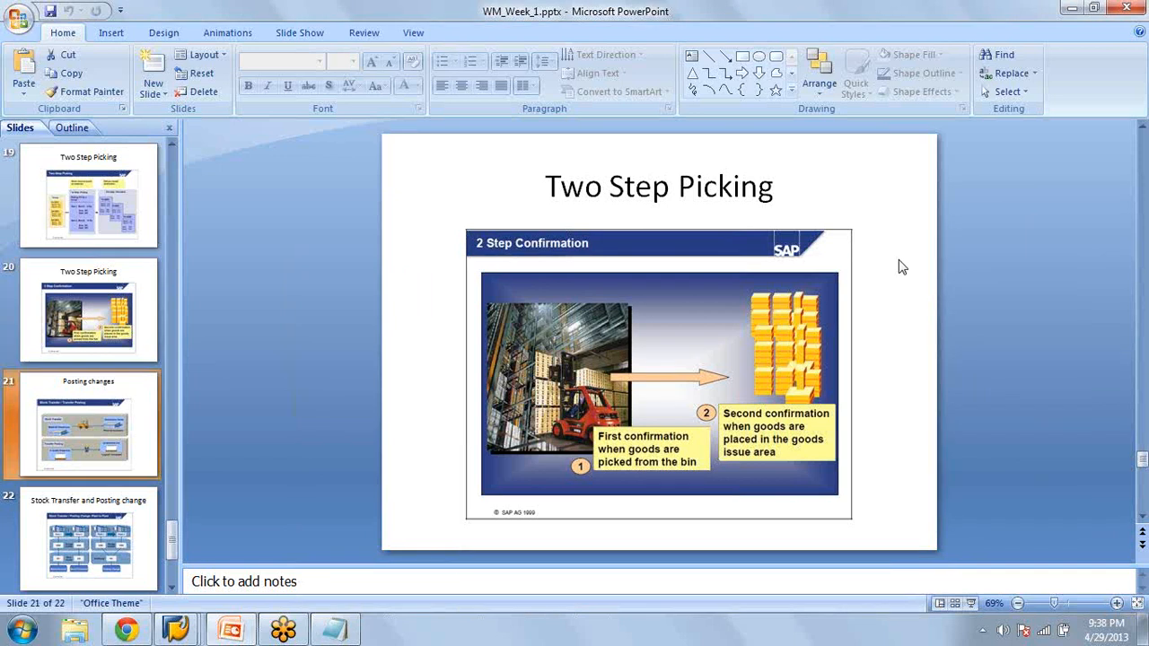
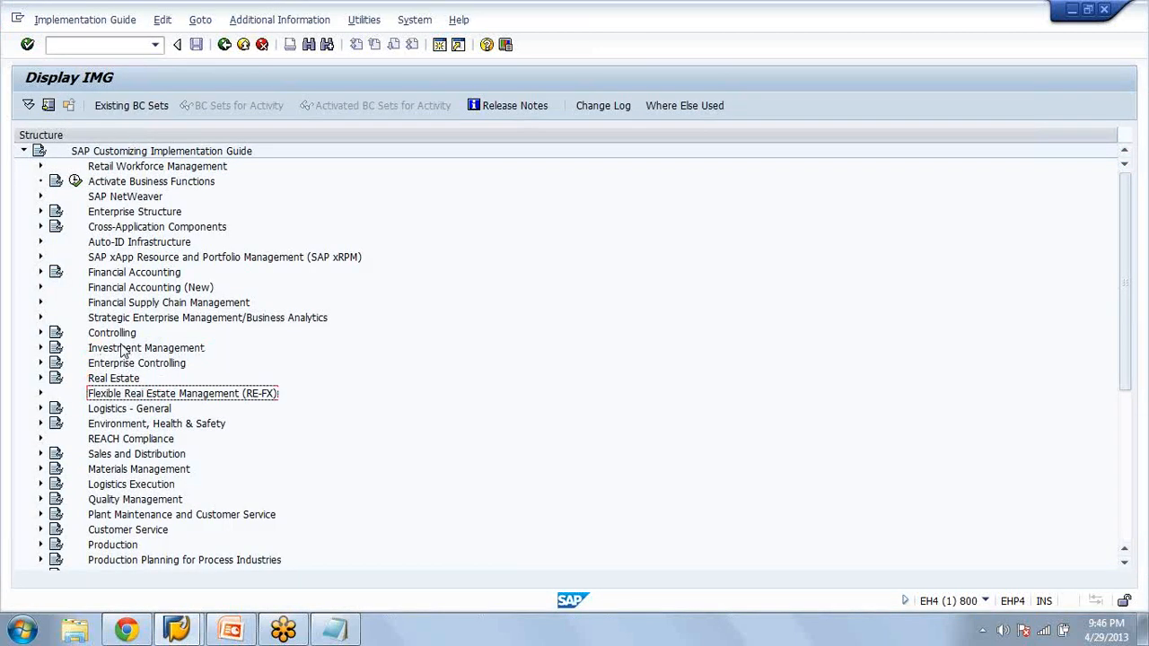
In the customizing guide, expand Logistics Execution down to the Master Data settings of Warehouse Management
key(Down)
key(Down)
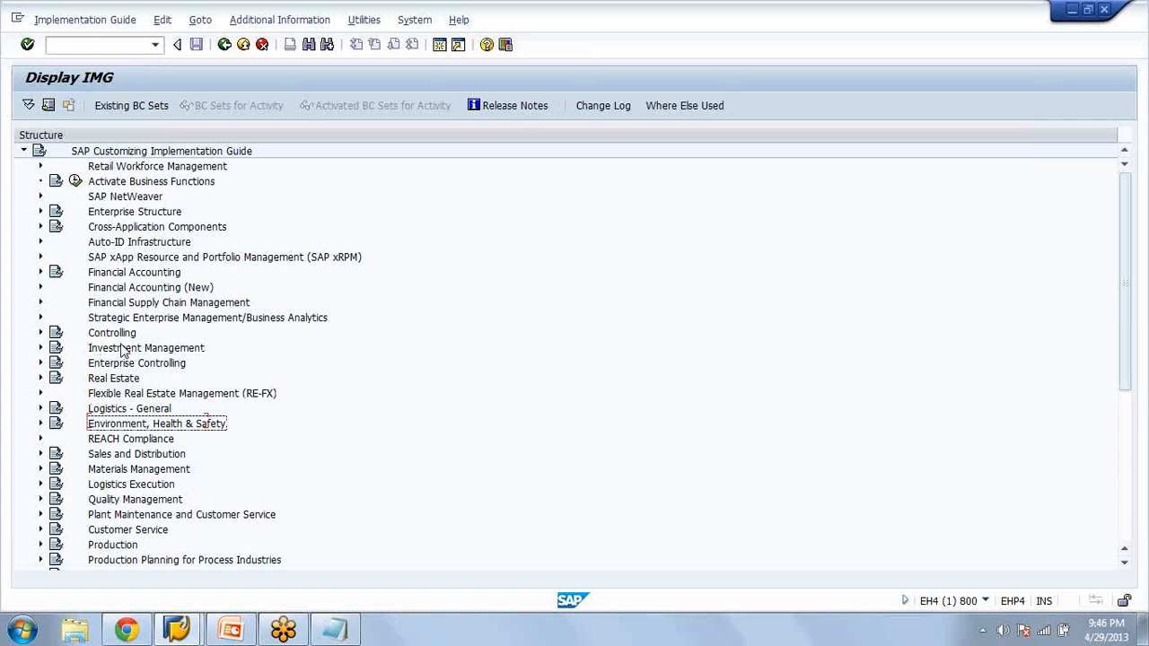
key(Down)
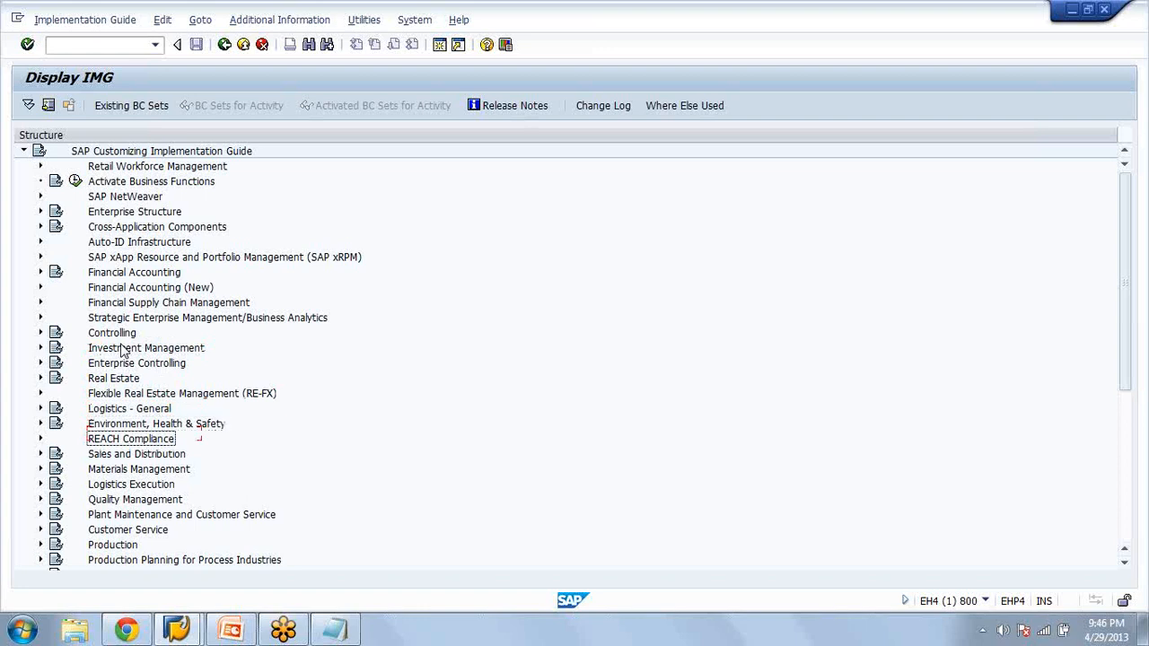
key(Down)
key(Down)
key(Down)
key(Right)
key(Down)
key(Down)
key(Down)
key(Down)
key(Down)
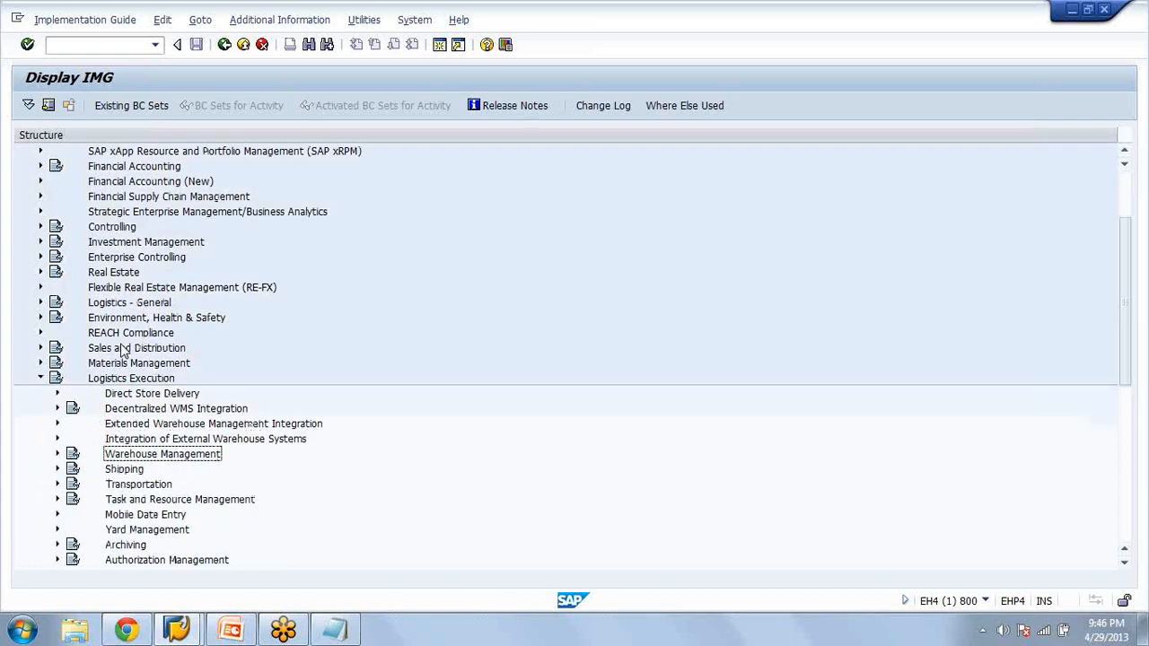
key(Right)
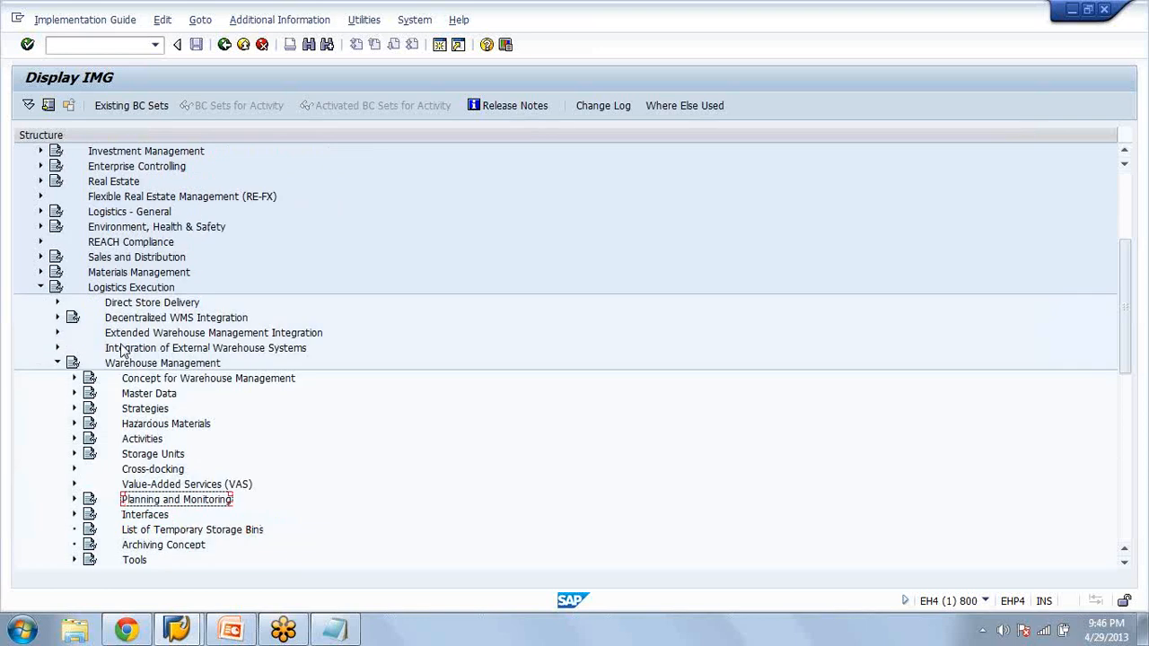
double_click(134, 393)
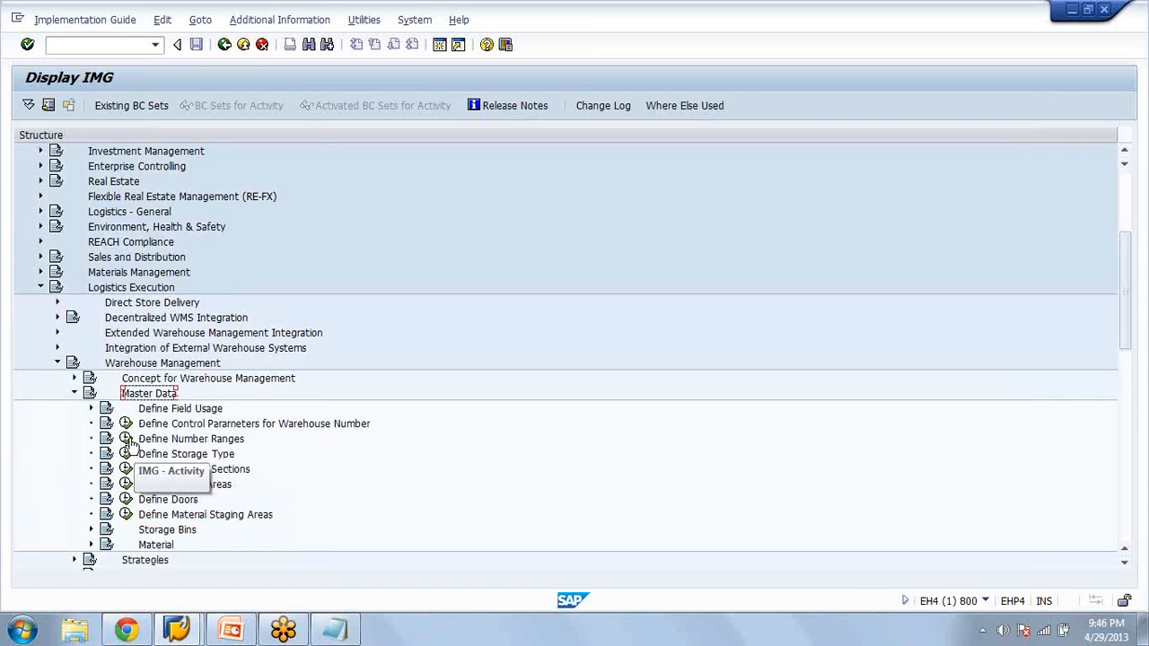
View the Define Number Ranges activity and the details of storage type 100 for warehouse AZA under Define Storage Type
click(127, 439)
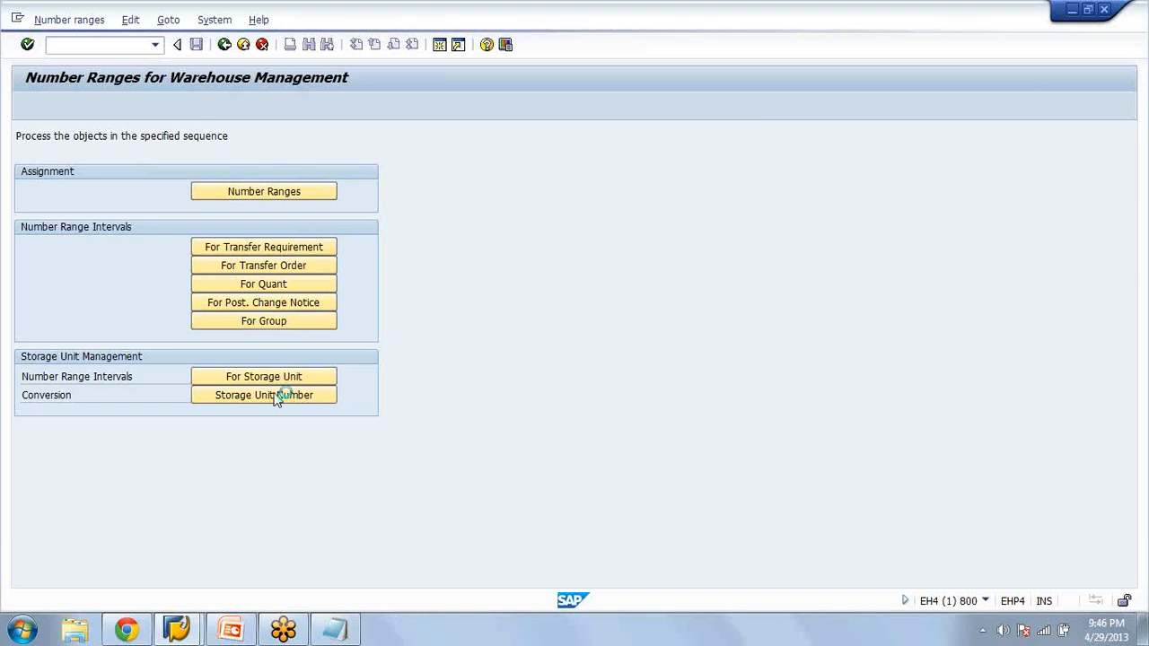
key(F3)
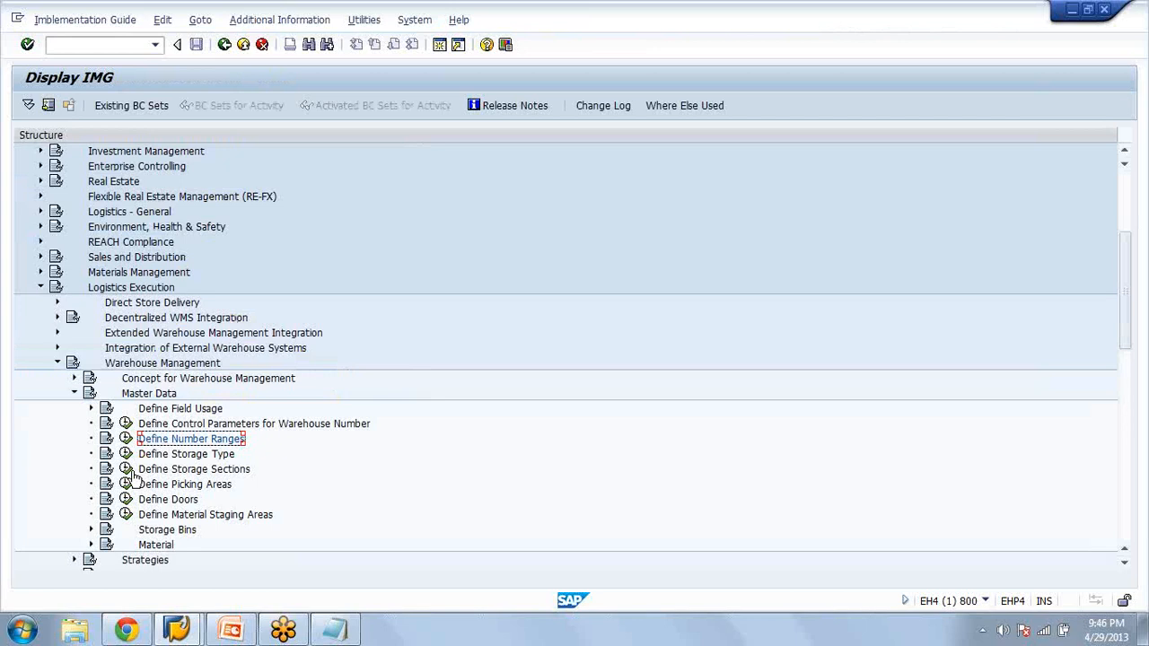
click(125, 453)
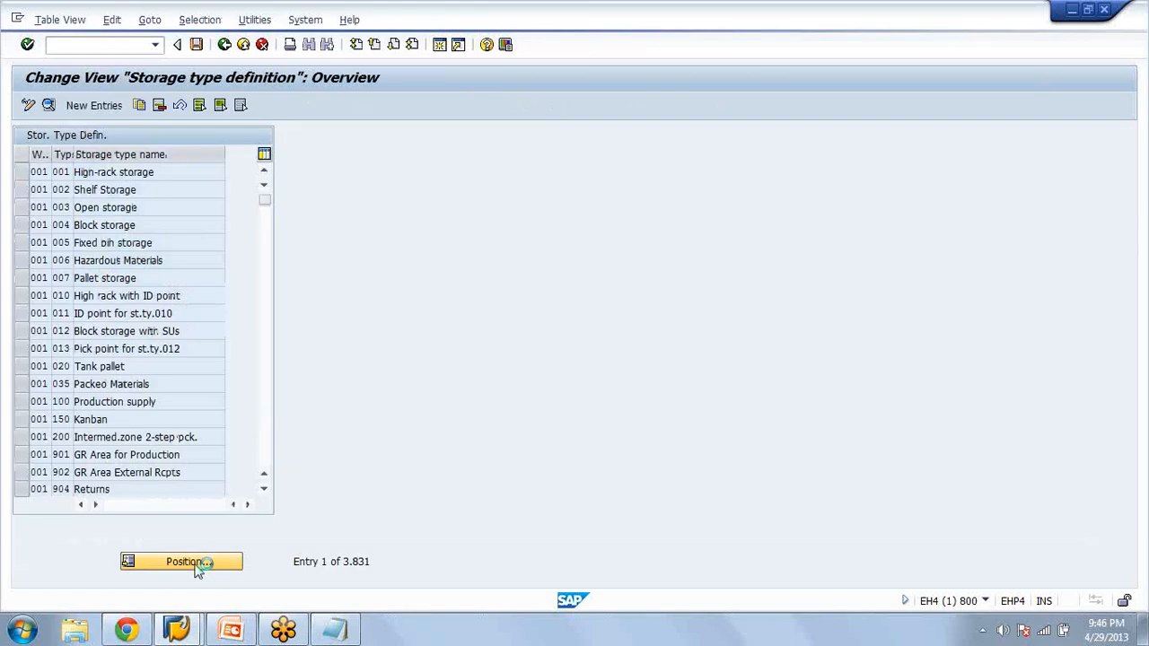
text(aza)
key(Tab)
text(1)
click(174, 283)
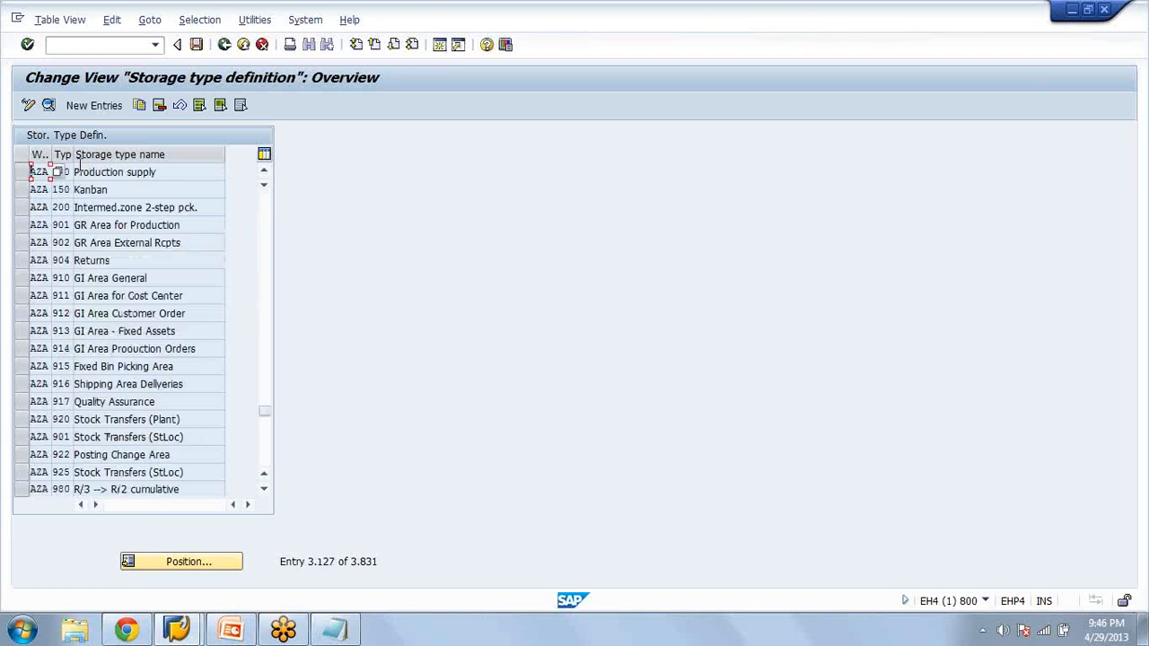
double_click(60, 171)
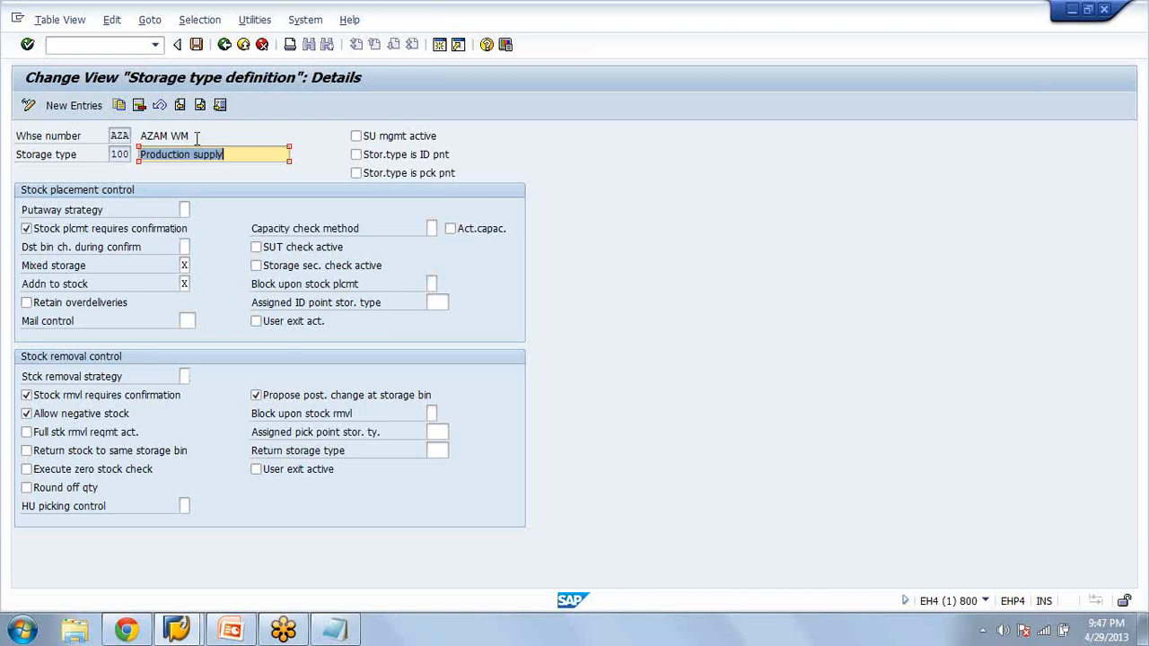
click(225, 45)
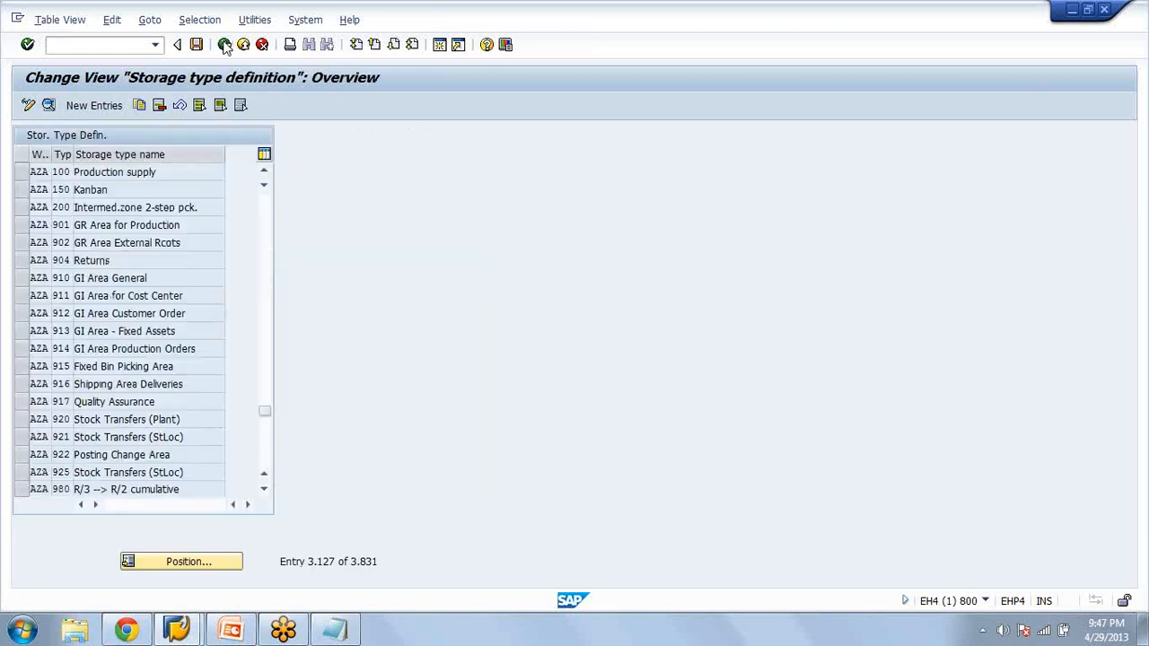
click(225, 45)
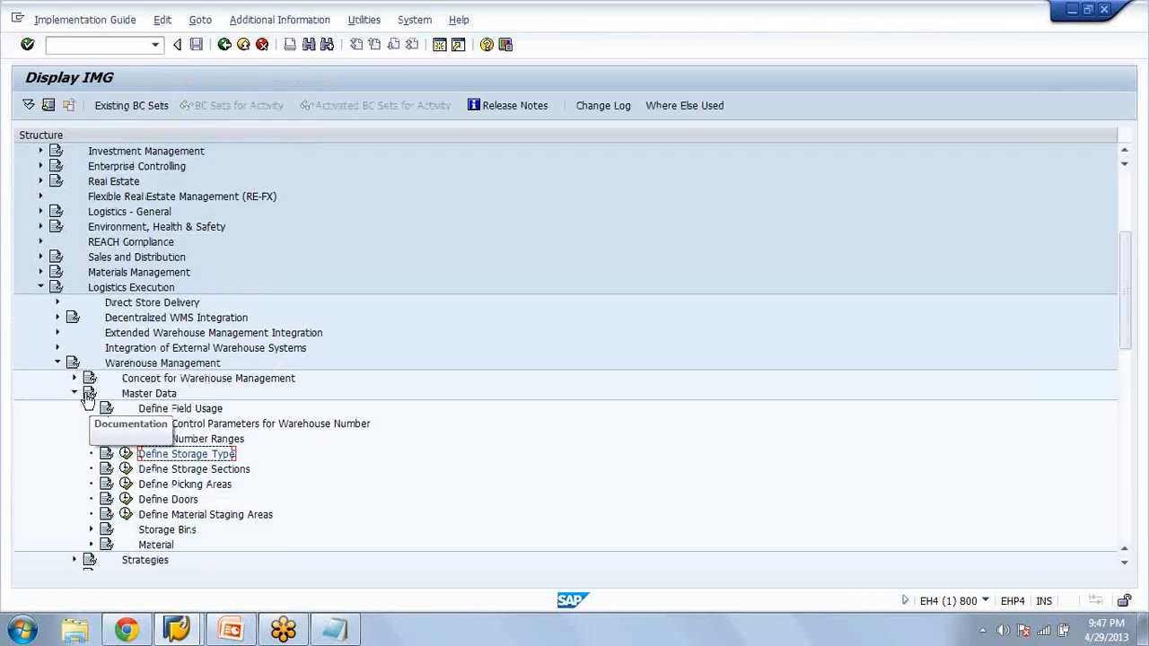
Collapse Master Data and look through the Activities settings and the neighbouring nodes of Warehouse Management
click(75, 393)
click(74, 439)
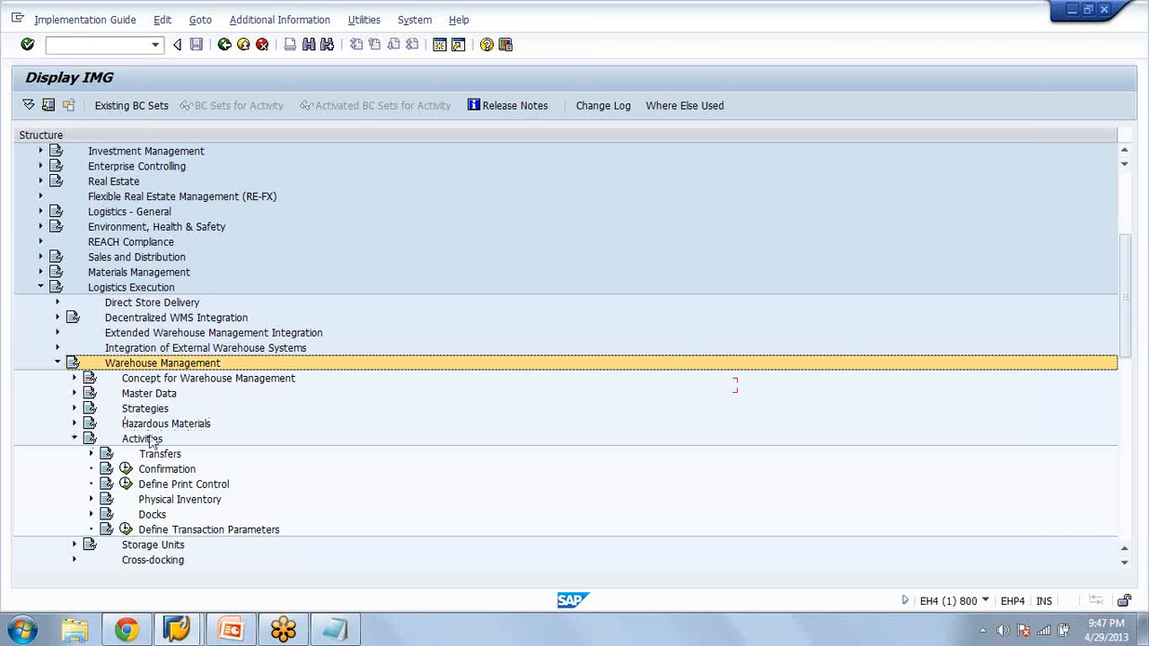
key(Left)
key(Down)
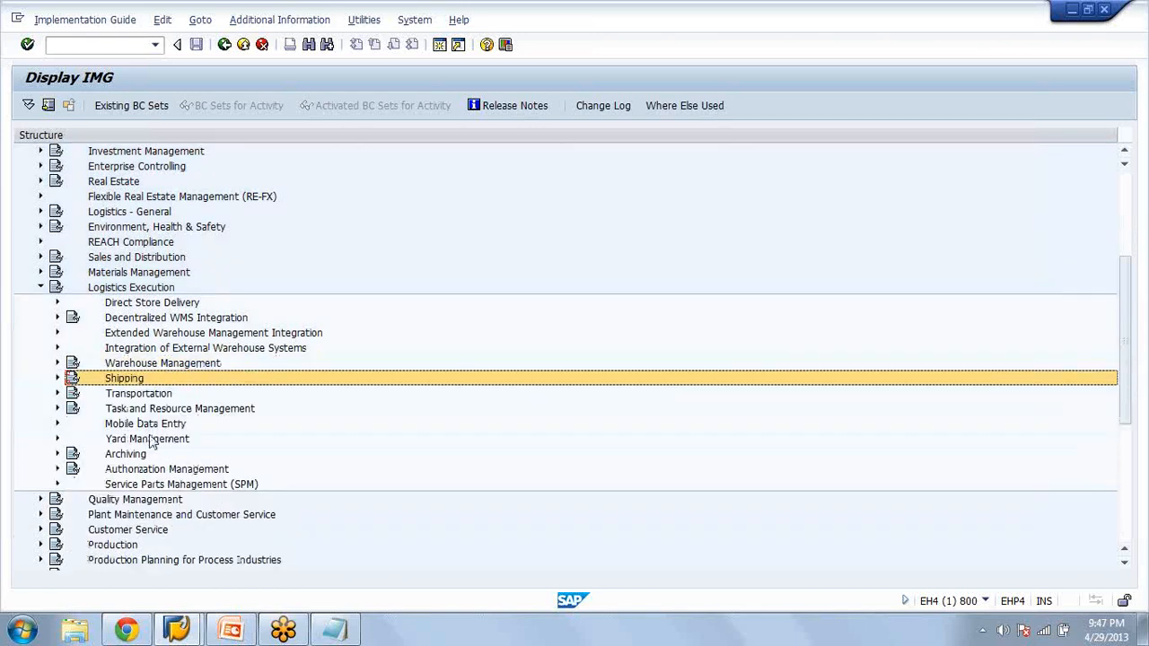
key(Down)
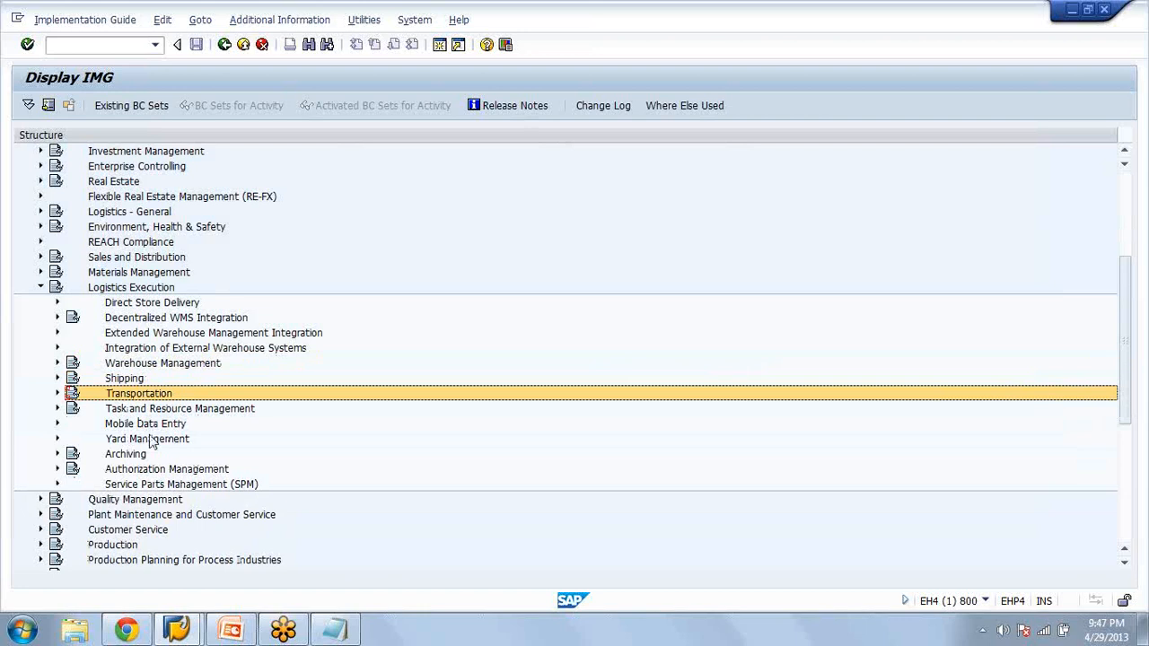
key(Up)
key(Up)
key(Right)
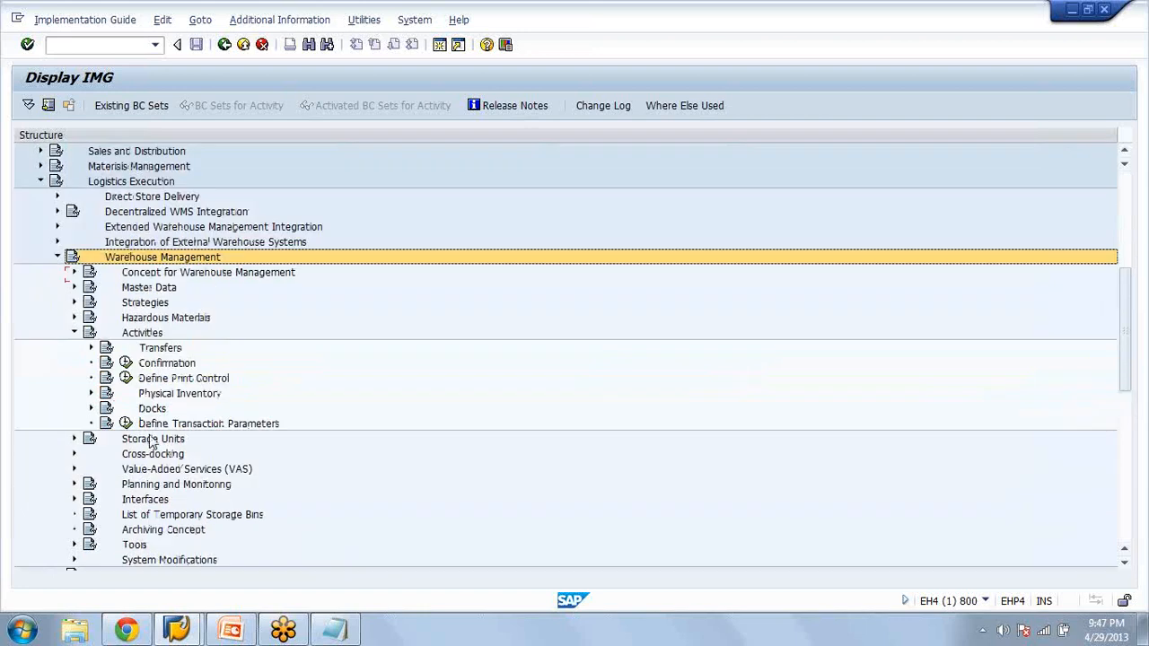
key(Down)
key(Down)
key(Down)
key(Down)
key(Down)
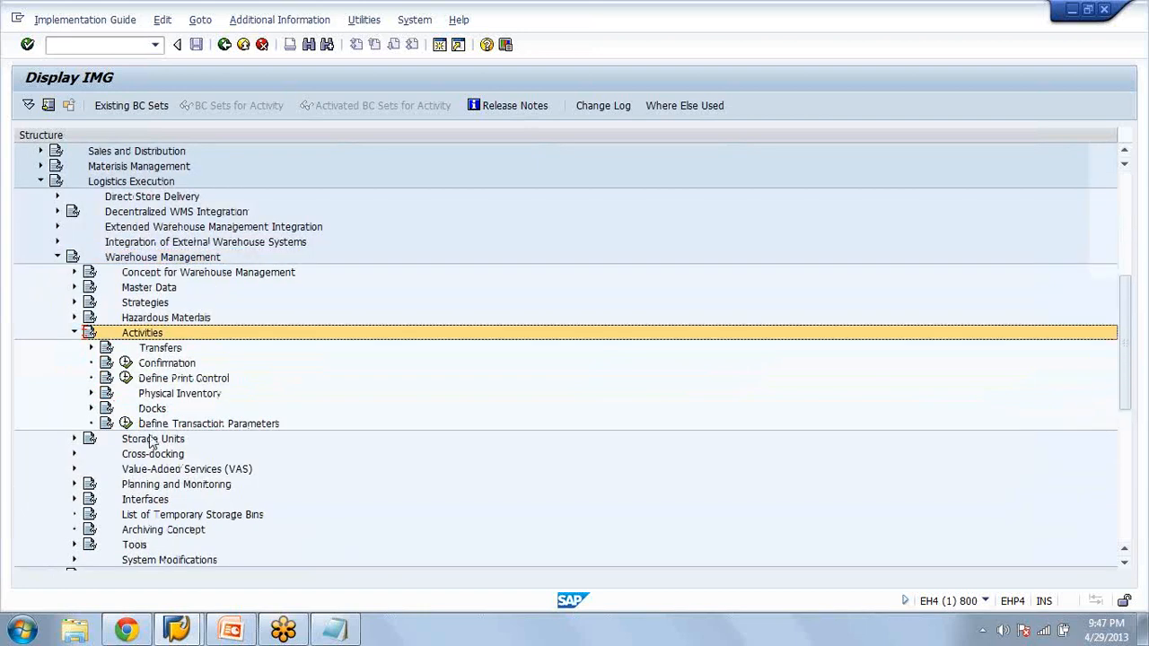
key(Left)
Open the Define Production activity under the Warehouse Management Interfaces and view its general control table for WM-PP staging
key(Down)
key(Down)
key(Down)
key(Down)
key(Down)
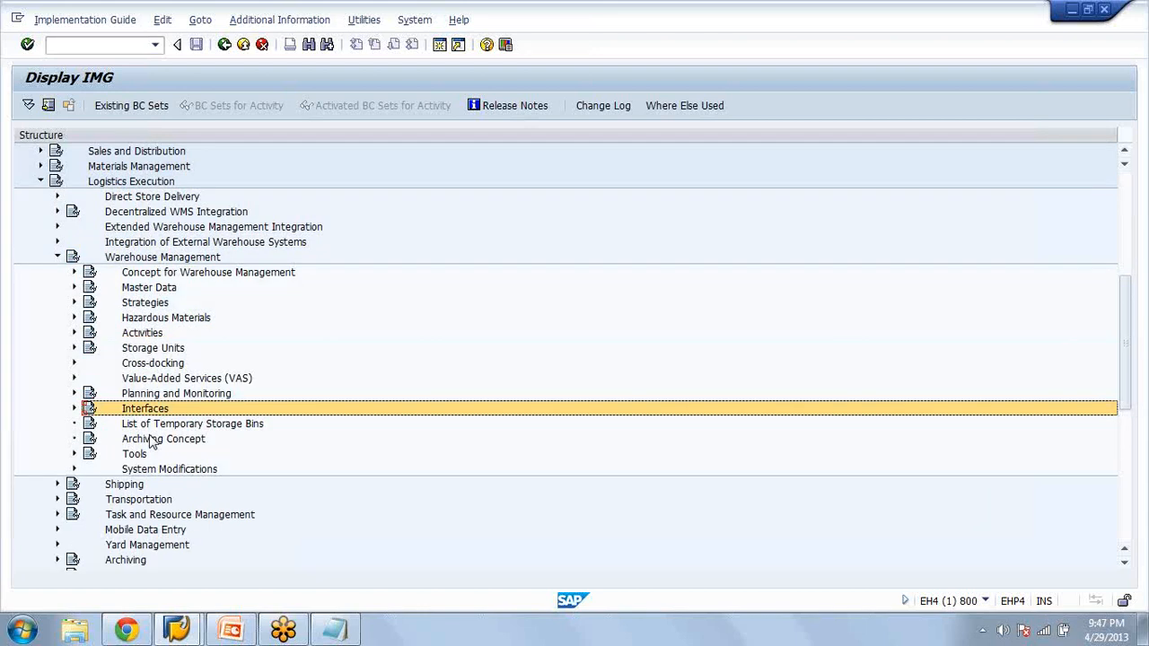
key(Right)
key(Down)
key(Down)
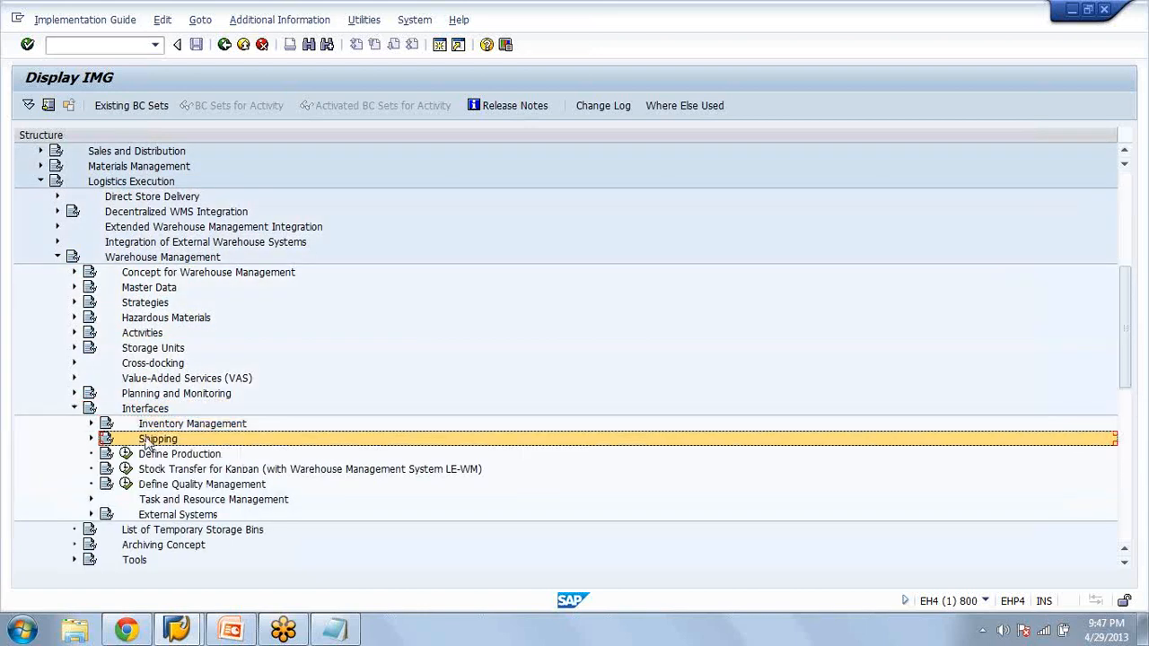
key(Down)
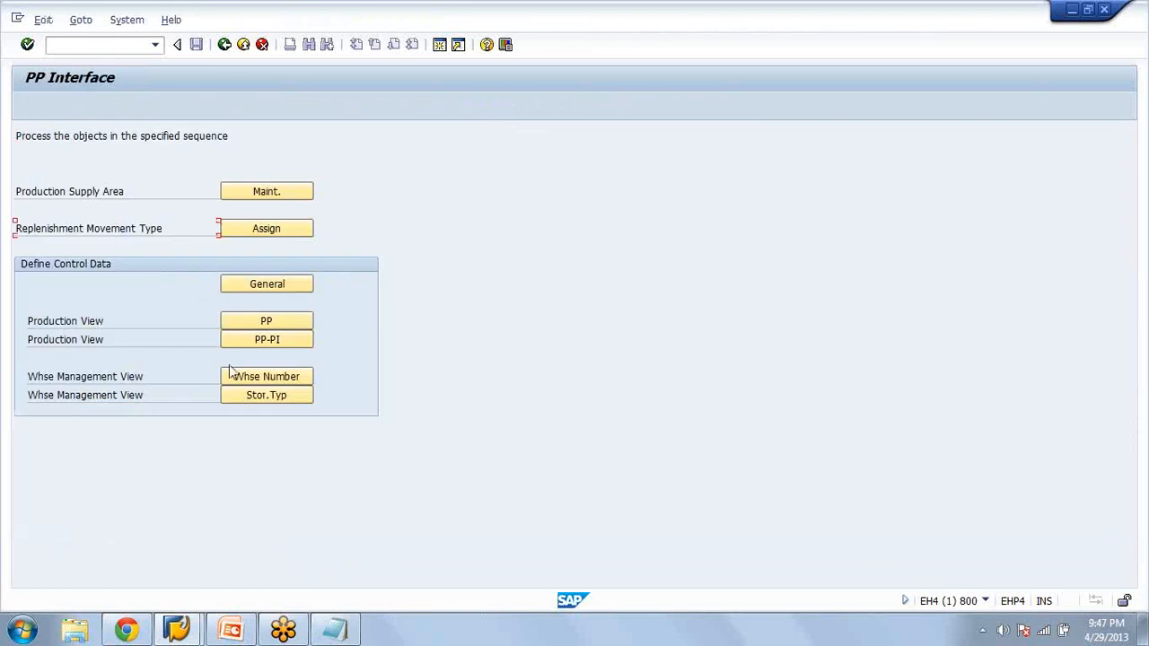
click(261, 285)
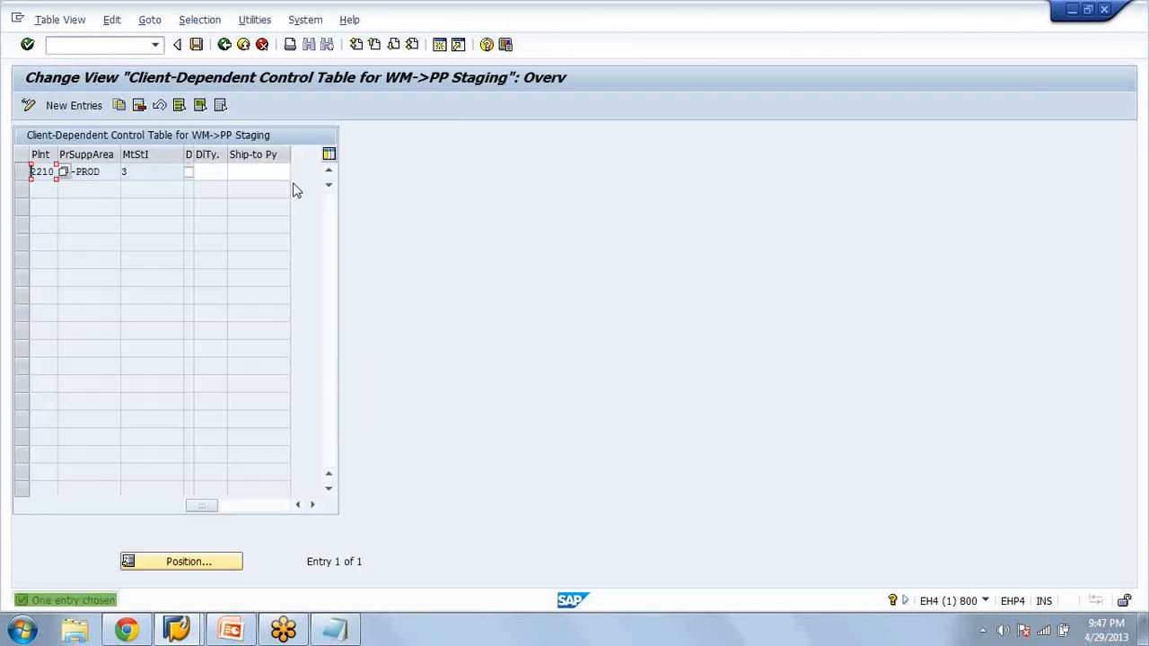
key(F3)
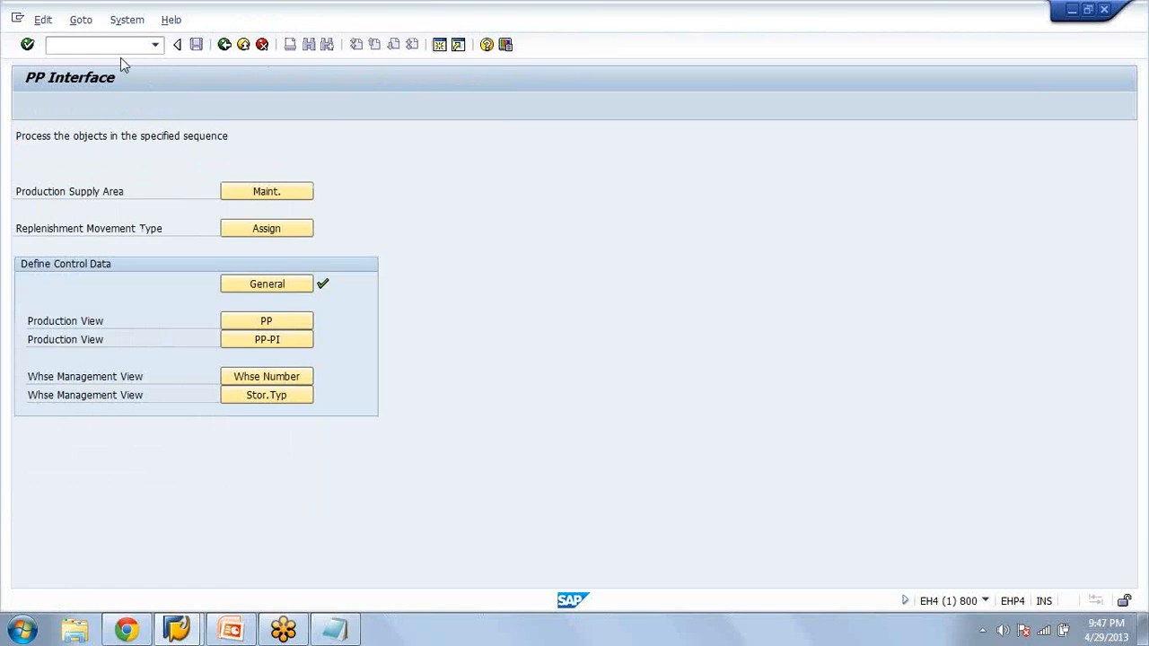
From the PP Interface overview, open production supply area maintenance for plant AZAM
key(F3)
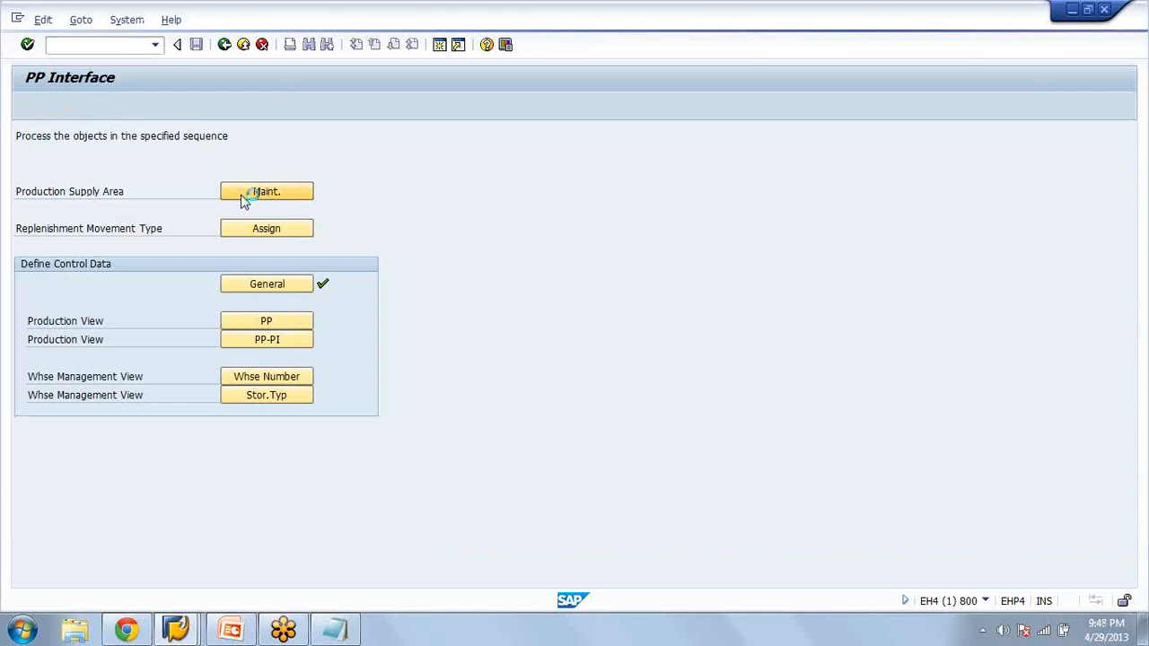
text(azam)
key(Return)
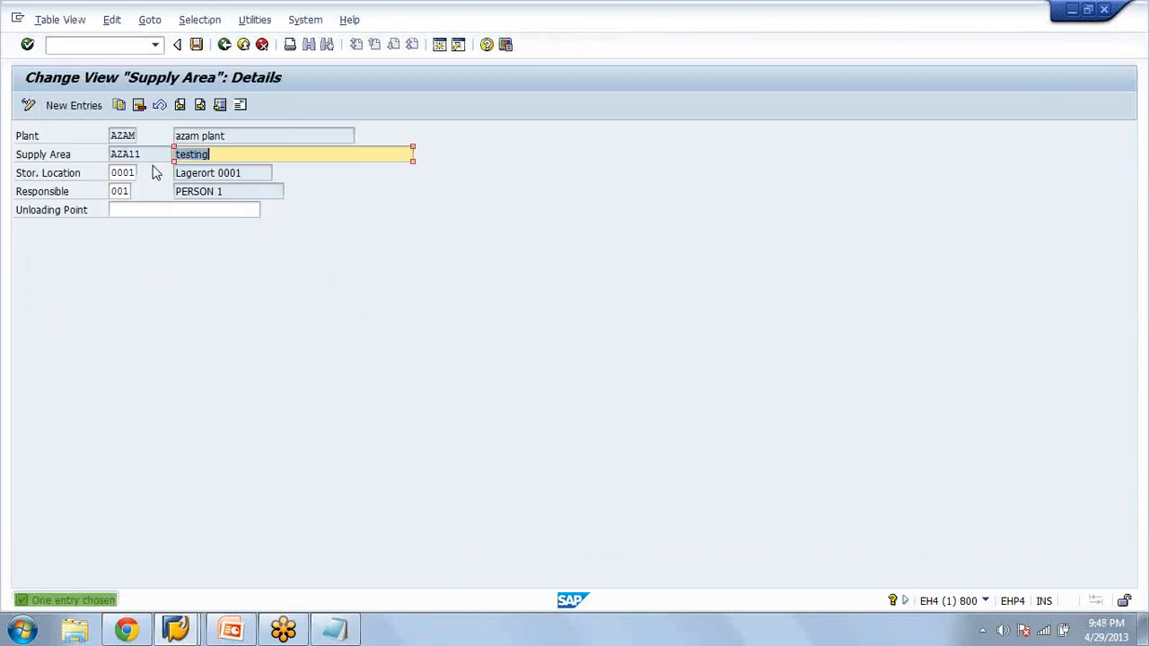
click(75, 104)
text(aza11)
key(BackSpace)
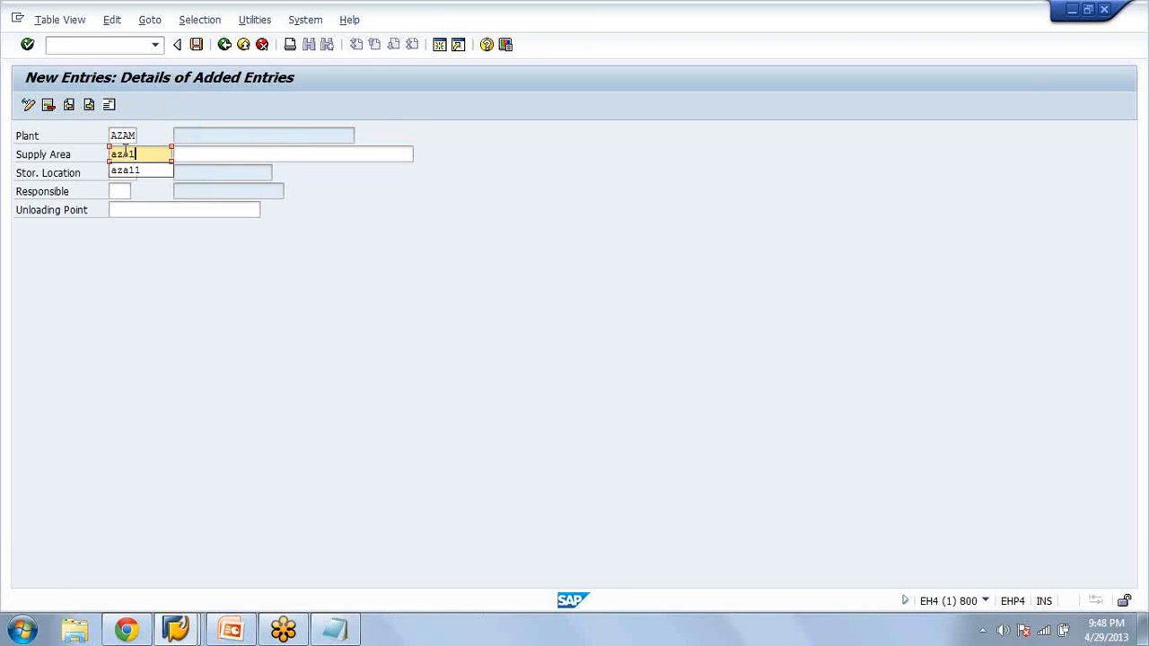
text(2)
click(131, 172)
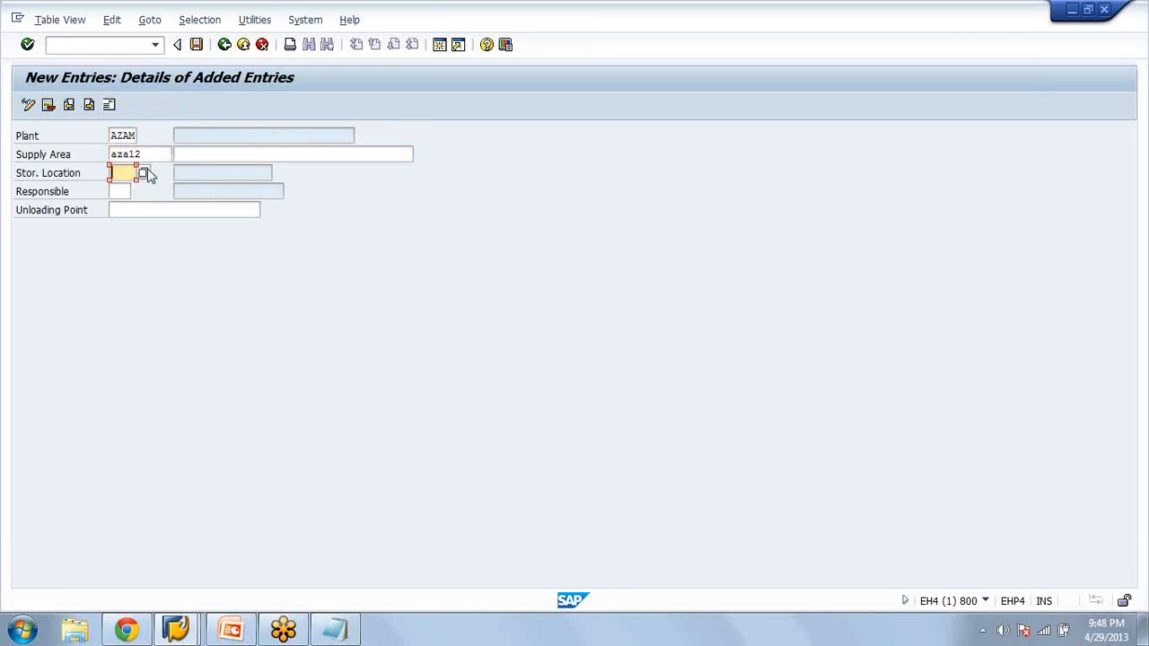
click(267, 49)
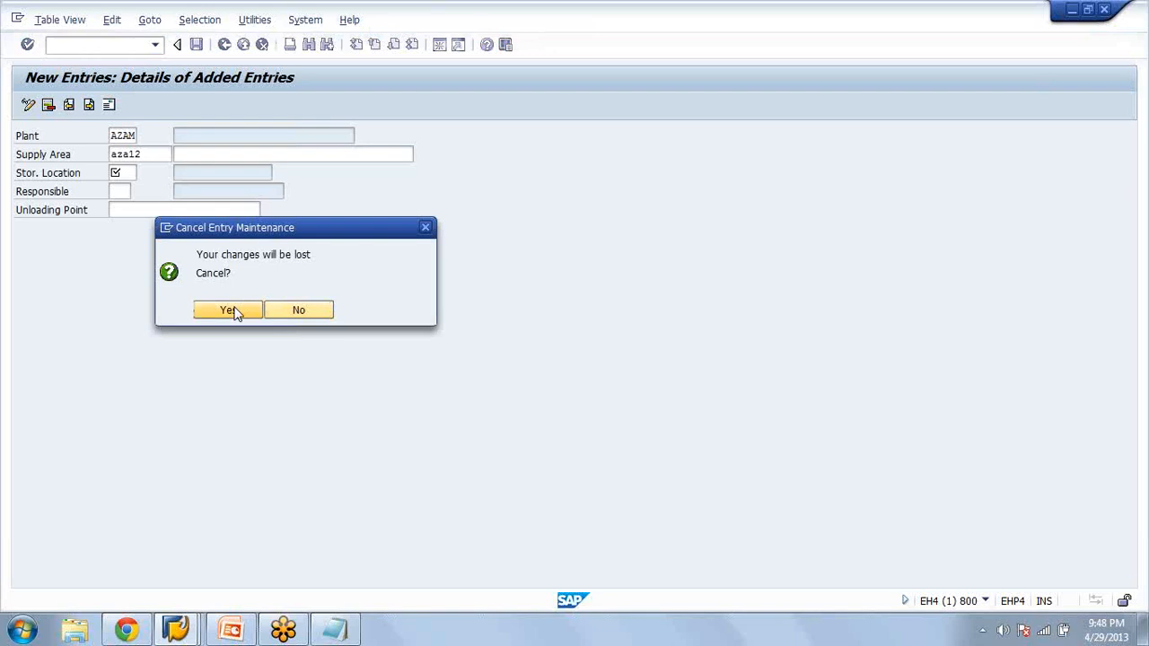
click(229, 309)
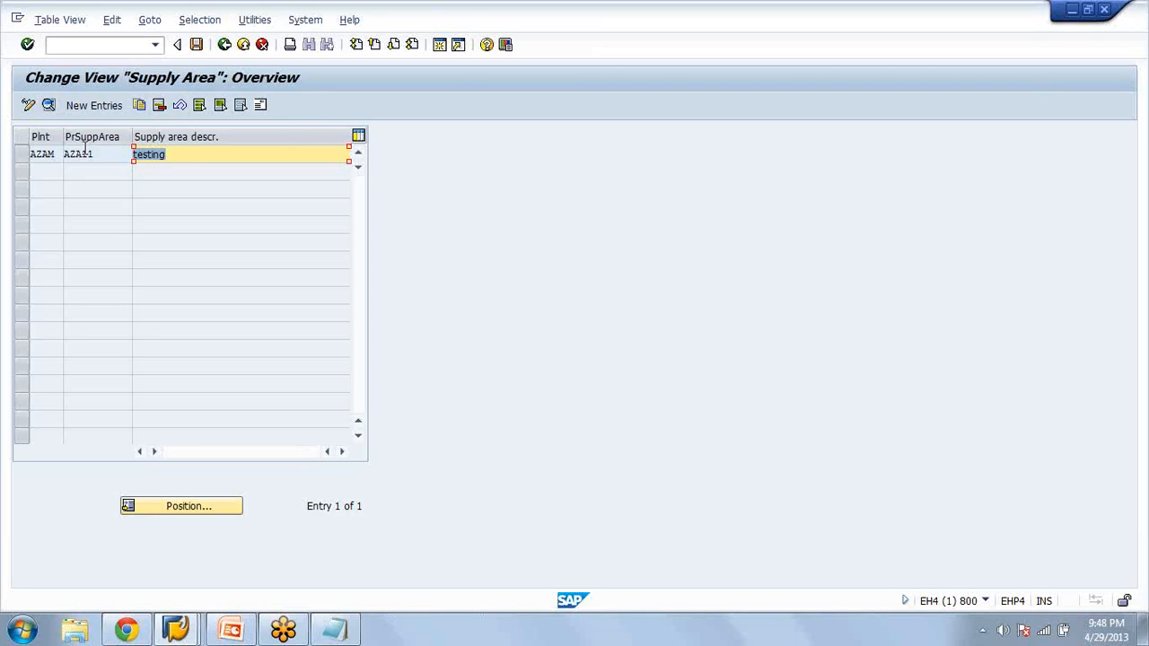
Copy supply area AZA11 of plant AZAM to a new supply area AZA12, save it and leave its details
double_click(85, 154)
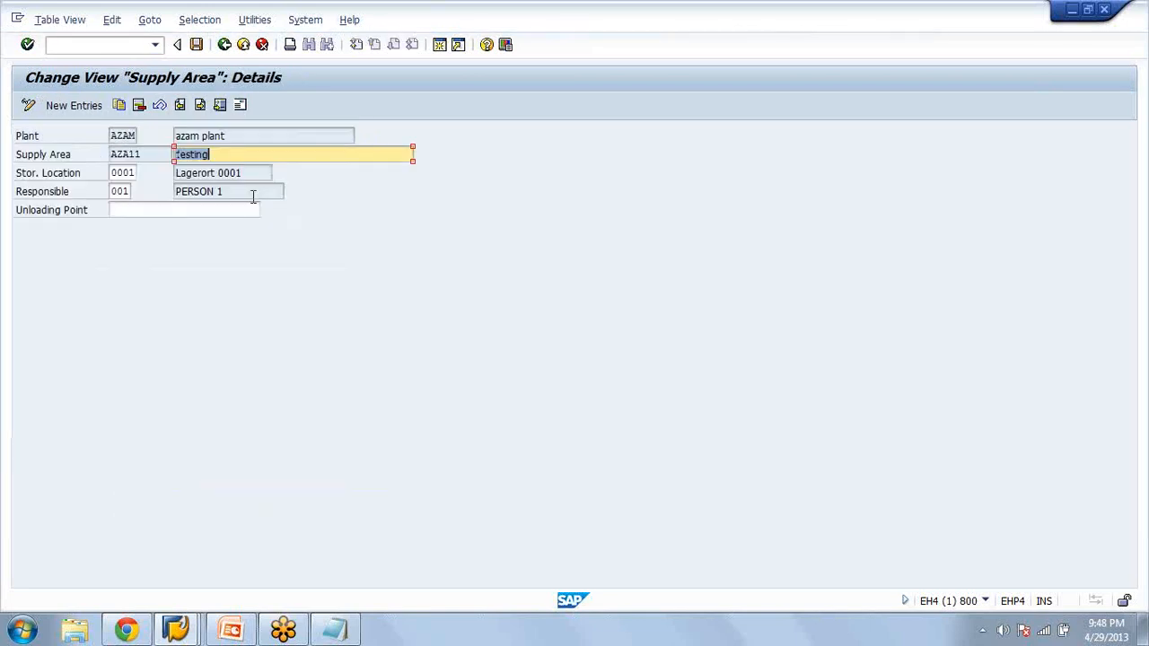
click(117, 44)
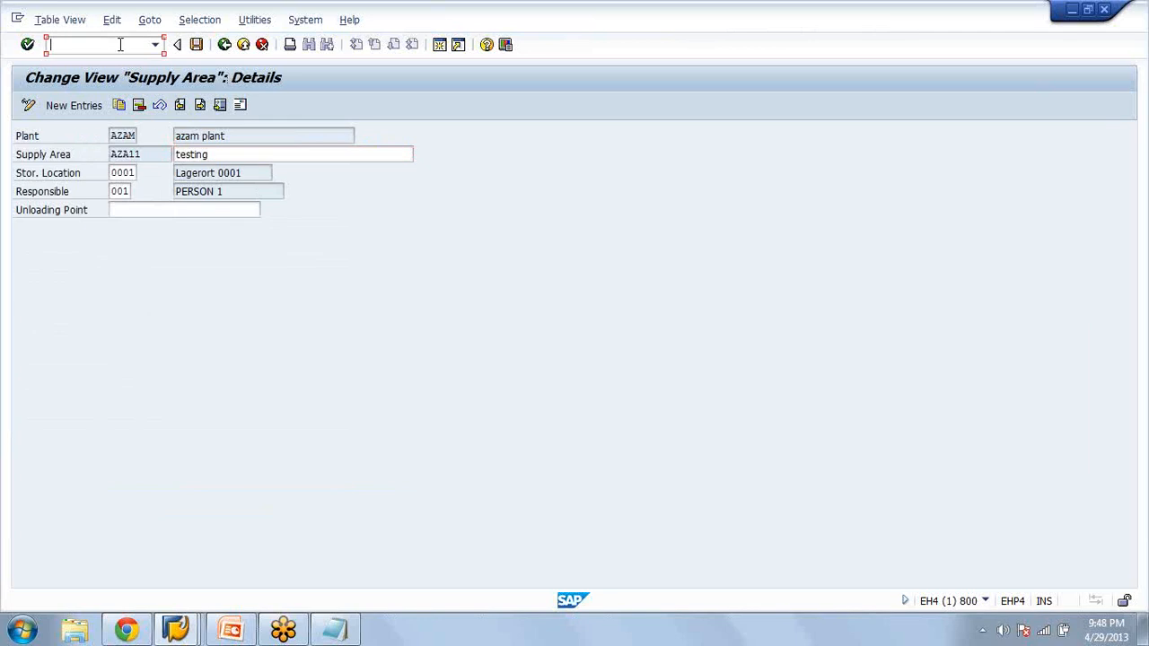
click(123, 109)
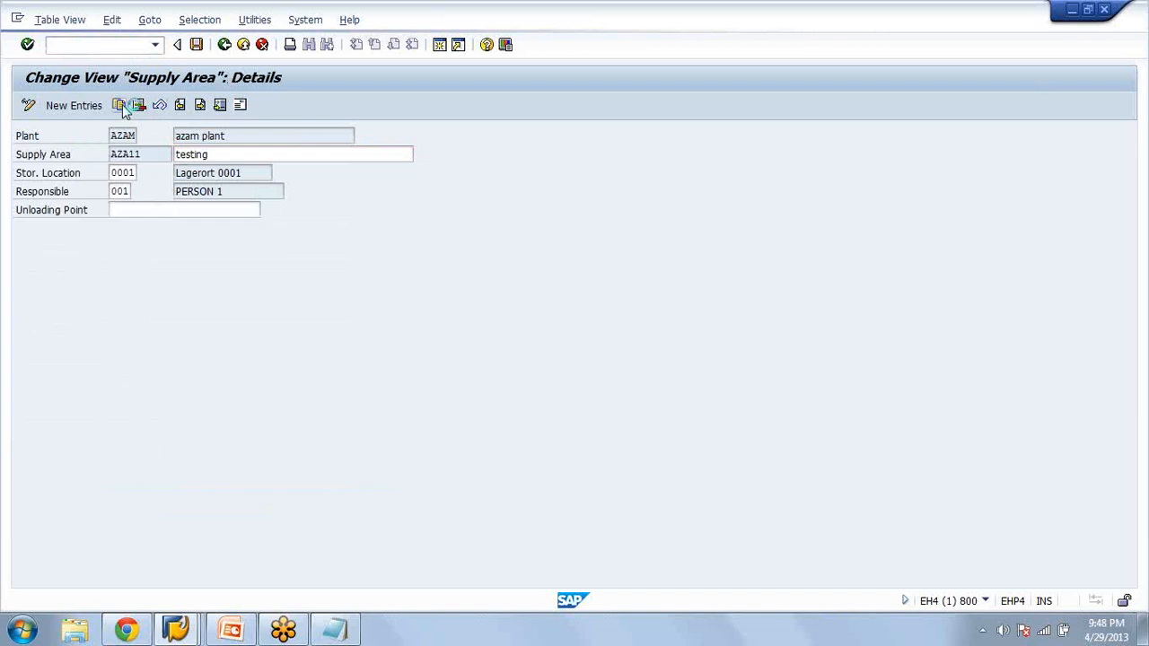
click(123, 106)
click(154, 154)
key(BackSpace)
text(2)
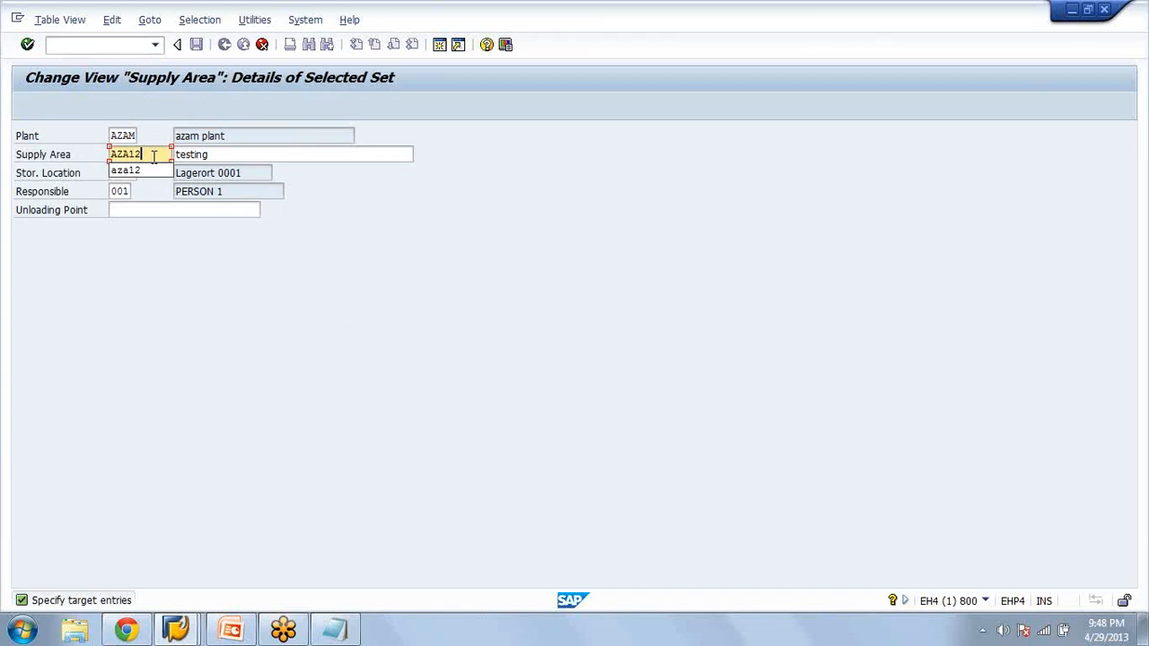
key(Return)
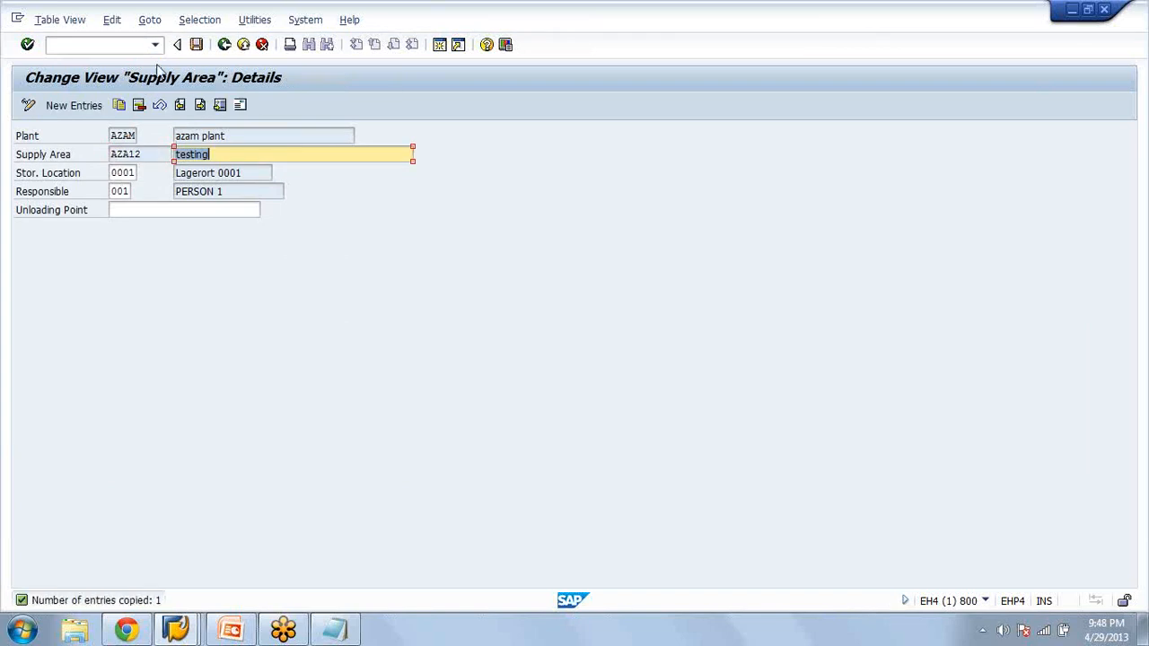
click(195, 44)
click(224, 44)
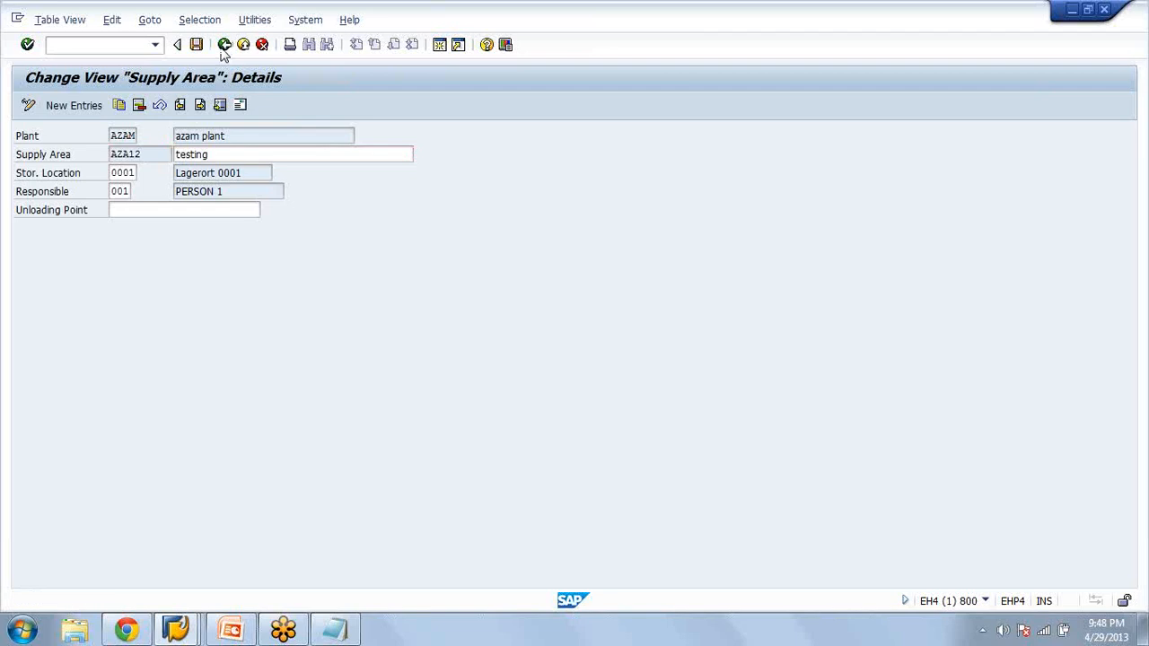
click(224, 47)
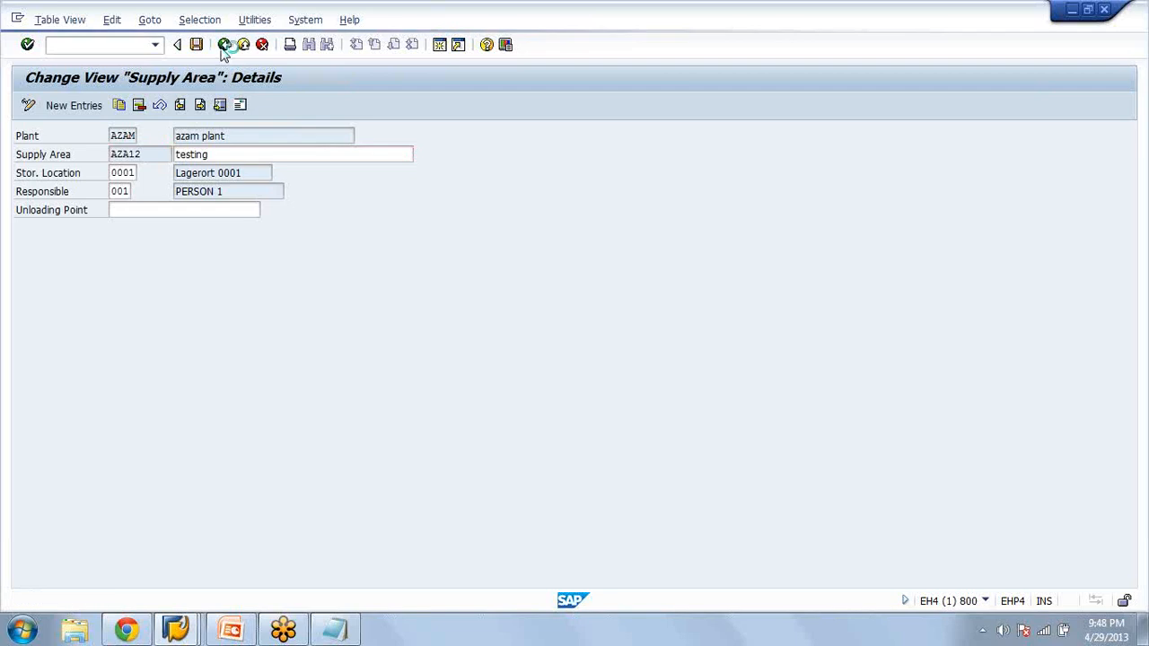
Return to the PP Interface overview and view the replenishment movement type assigned to storage type 100 of warehouse AZA, then go back to the IMG
click(224, 47)
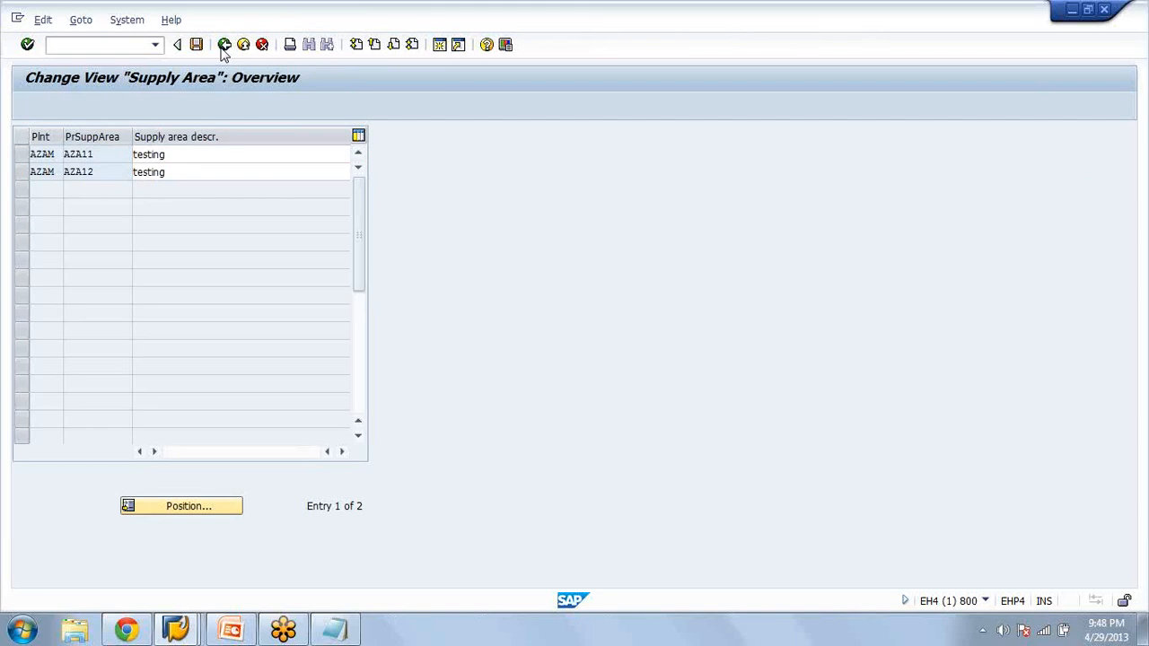
click(267, 229)
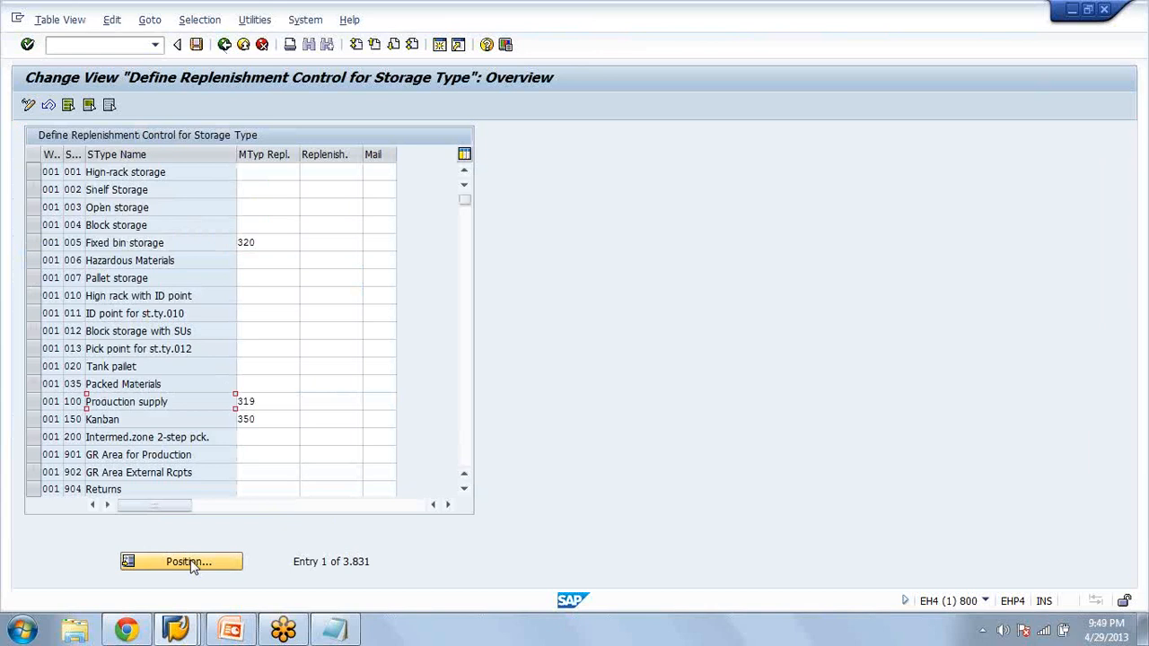
click(190, 562)
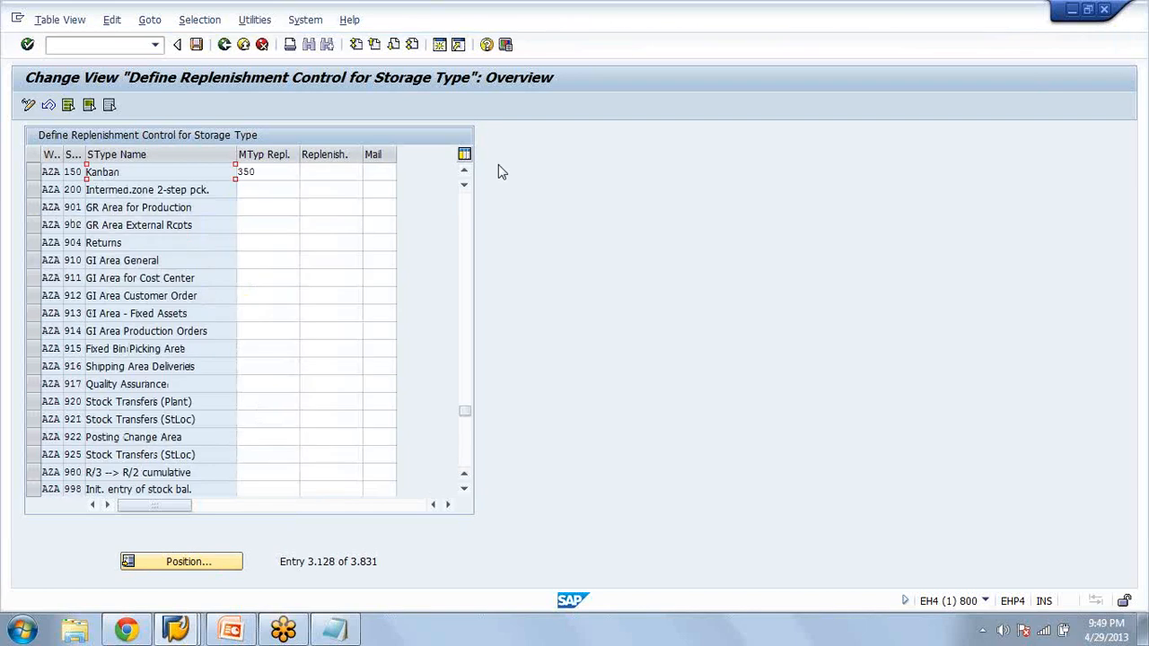
click(464, 171)
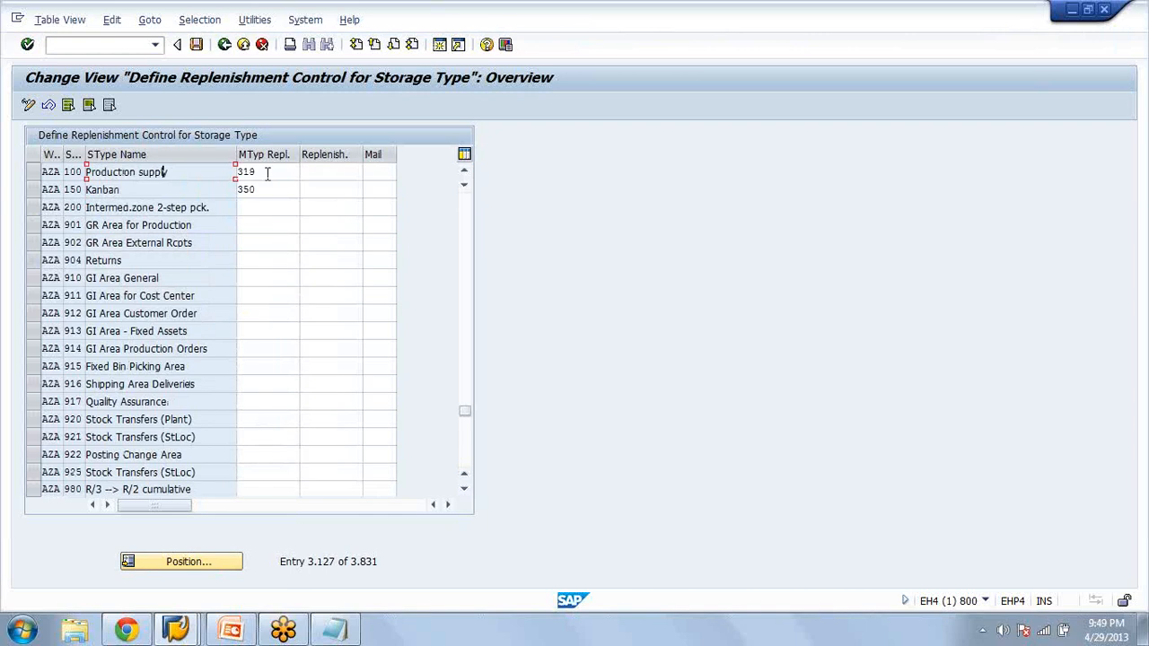
click(298, 171)
click(226, 50)
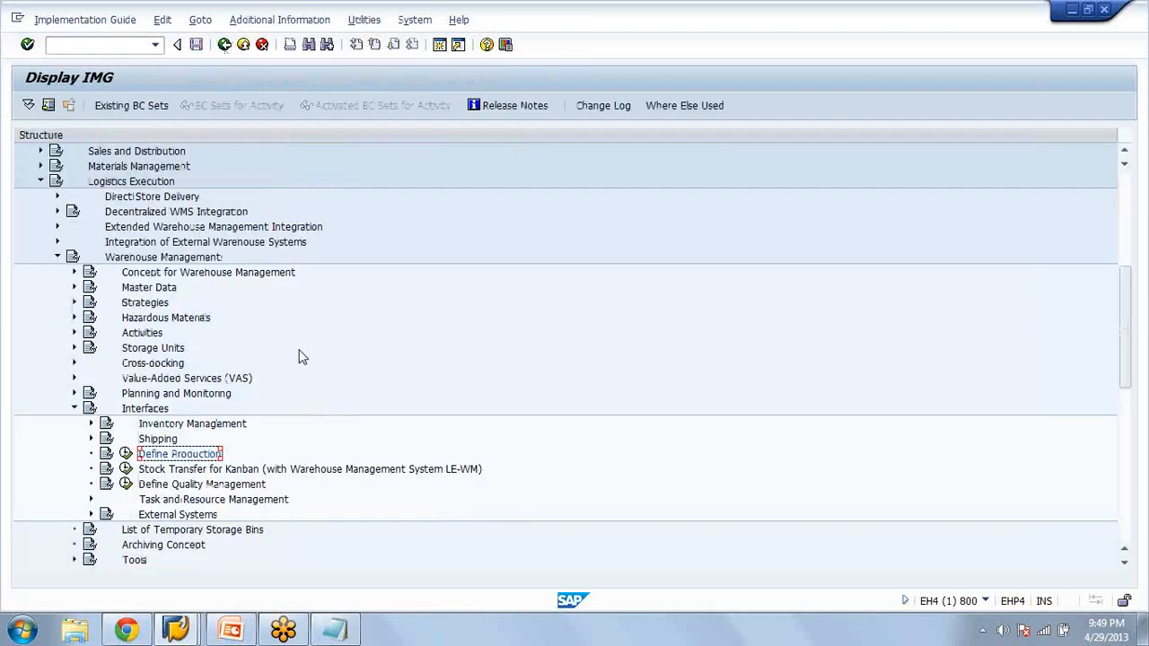
Under Activities > Transfers, open Define Movement Types, view movement type 319 of warehouse AZA and return to the IMG
click(75, 333)
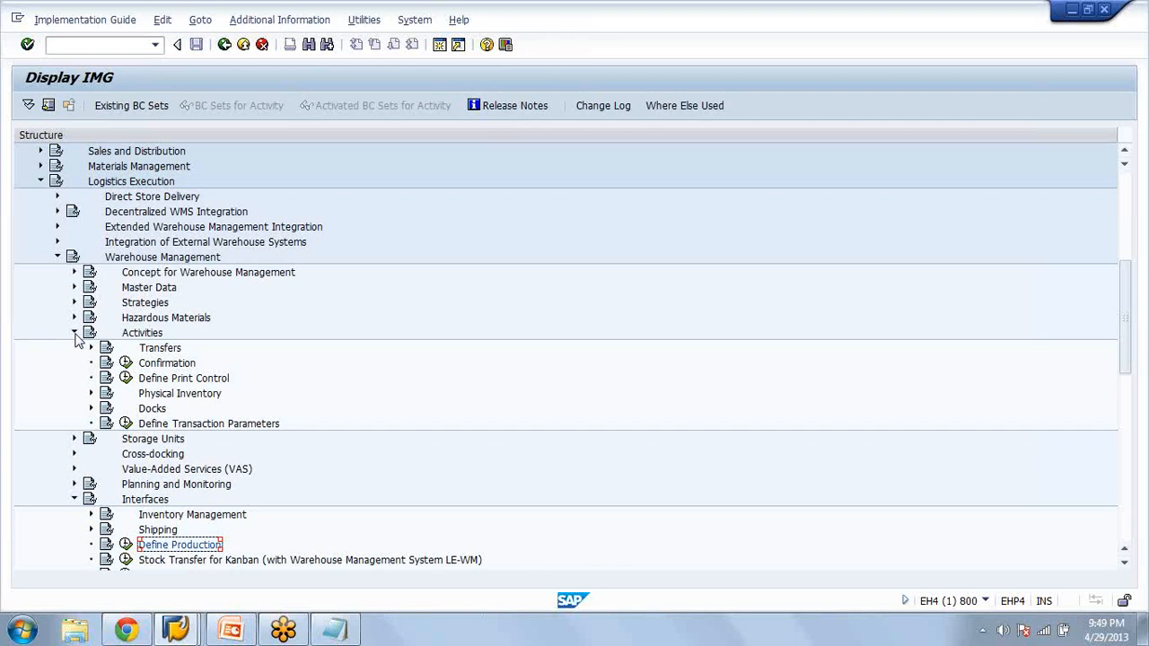
click(91, 349)
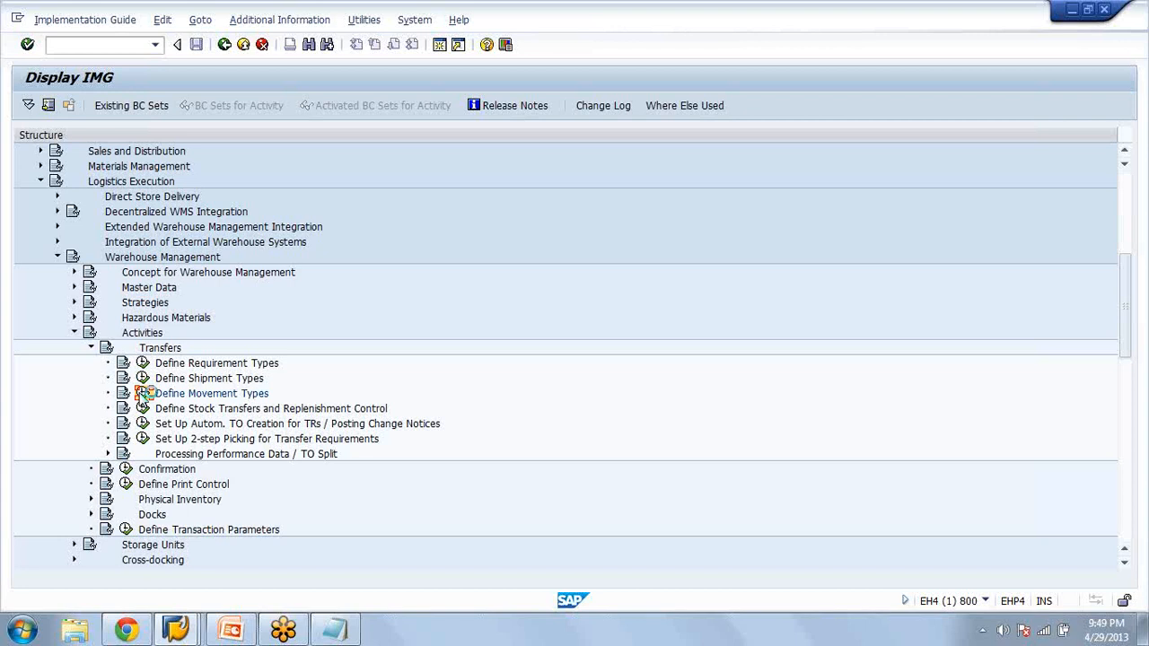
click(143, 393)
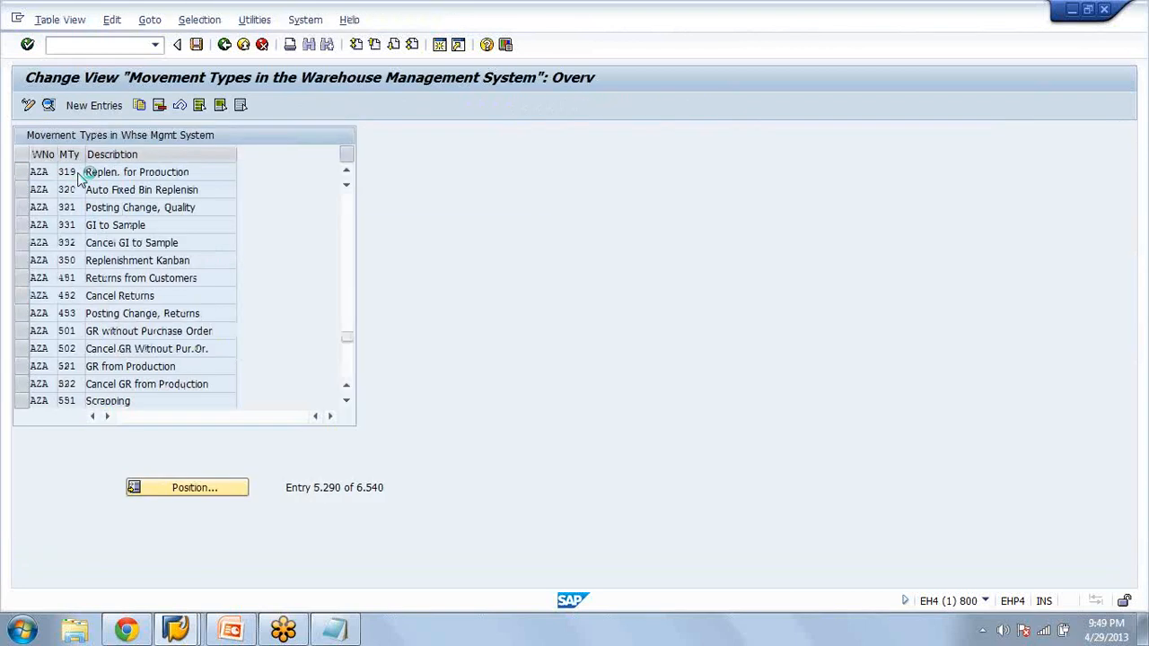
double_click(79, 179)
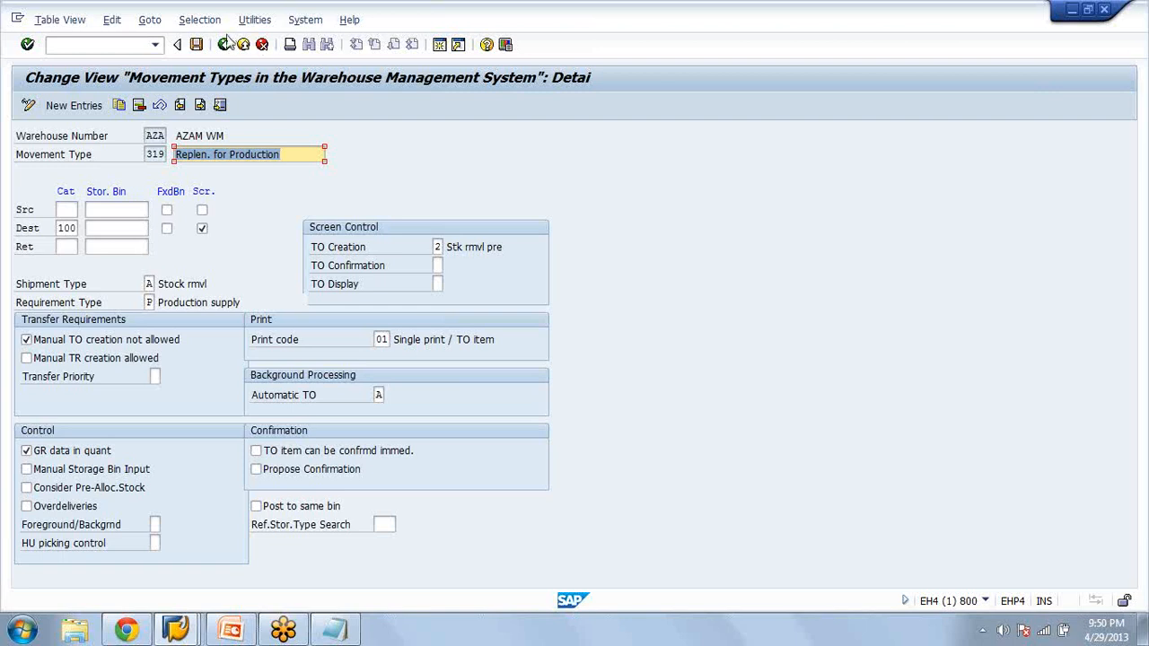
click(224, 44)
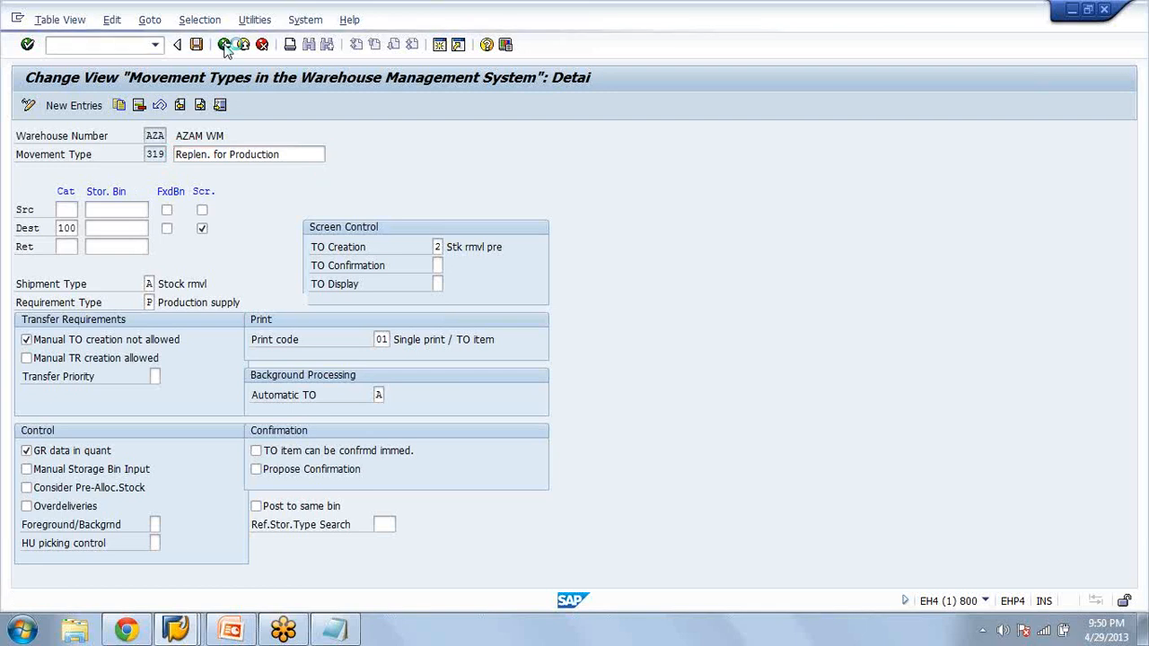
click(225, 45)
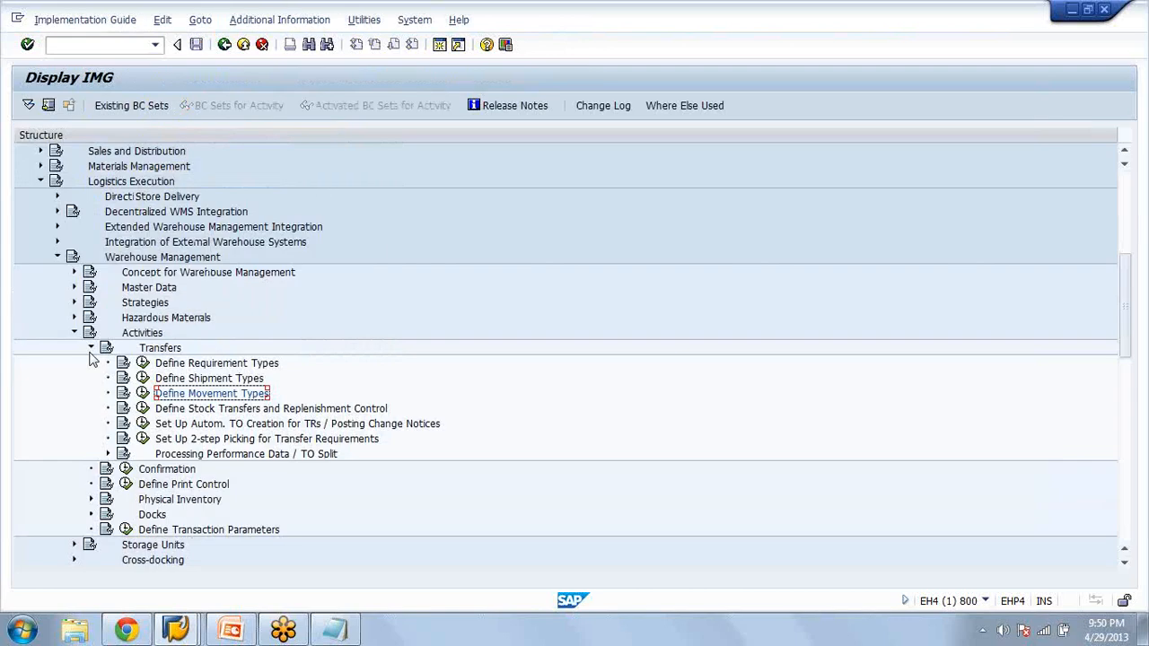
Collapse the Activities settings and reopen the Define Production activity under the Warehouse Management Interfaces
click(92, 348)
key(Left)
key(Down)
key(Down)
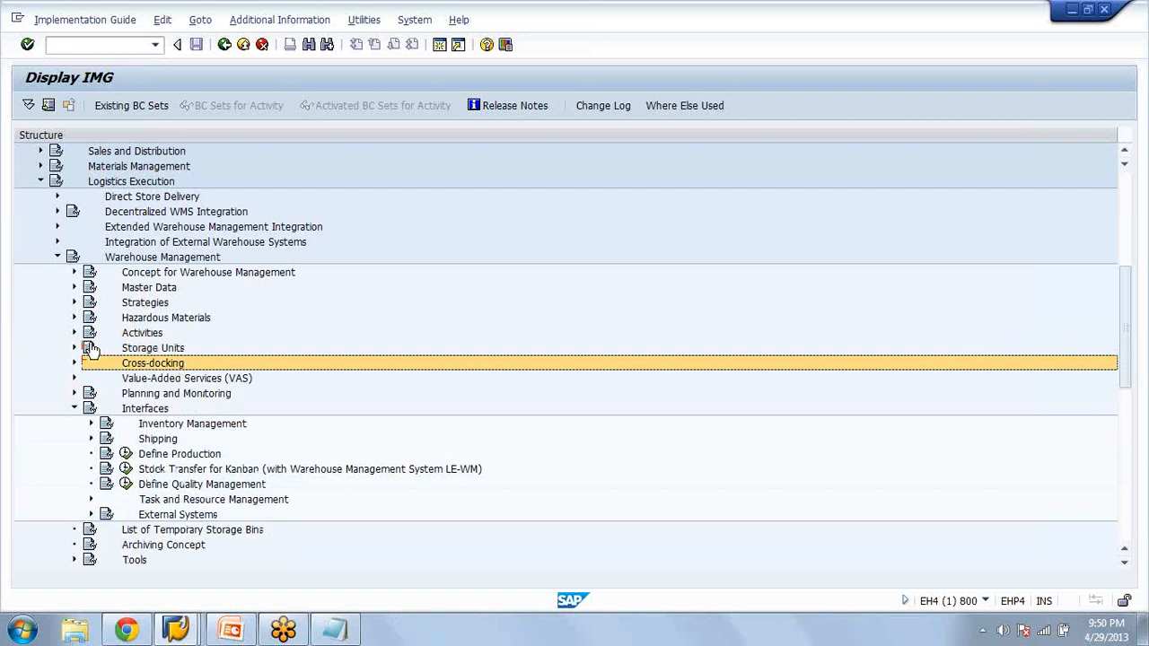
click(131, 455)
click(127, 454)
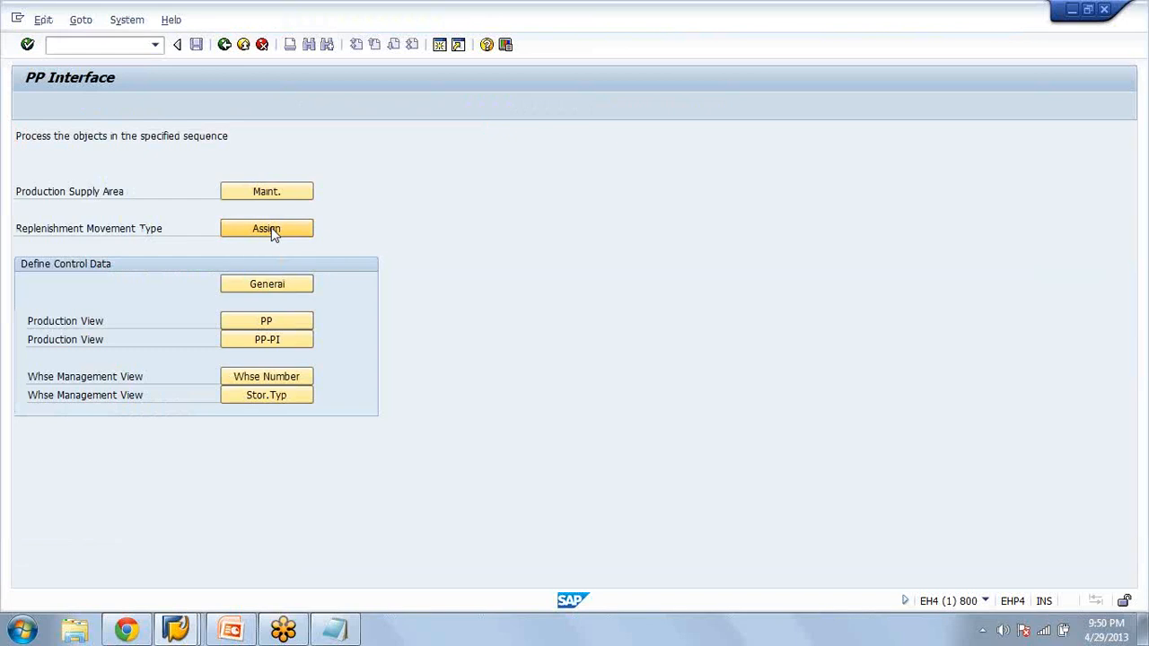
View the replenishment movement type assignment positioned at warehouse AZA, storage type 100, and return to the PP Interface overview
click(274, 230)
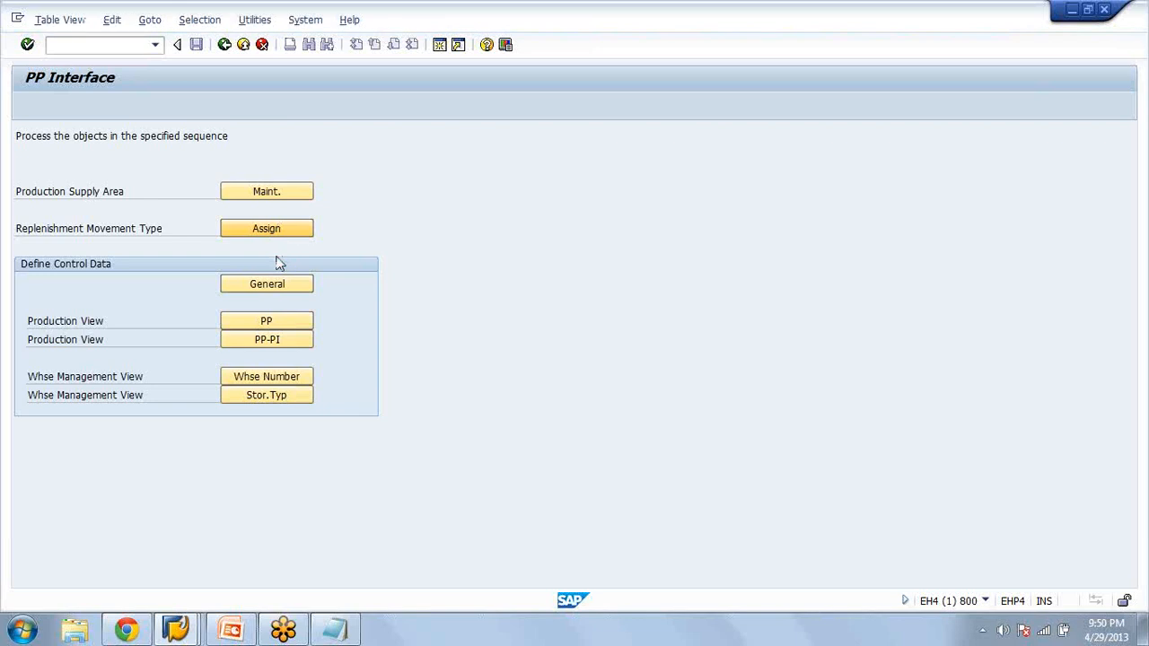
click(280, 285)
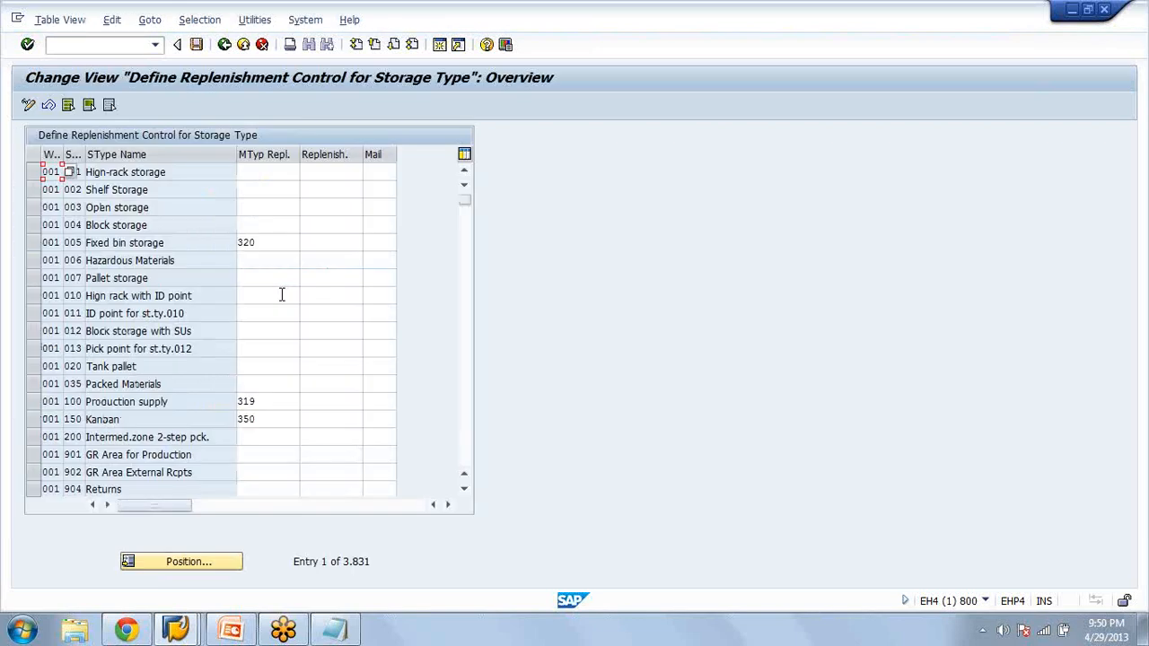
click(204, 563)
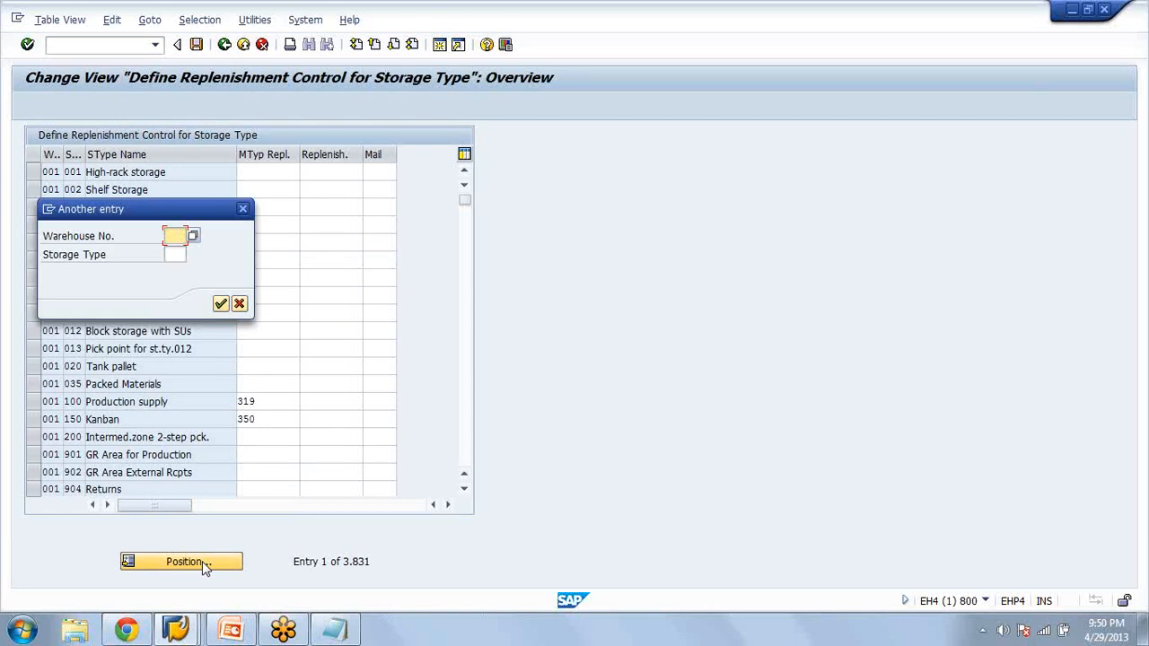
text(aza)
key(Tab)
text(100)
key(Return)
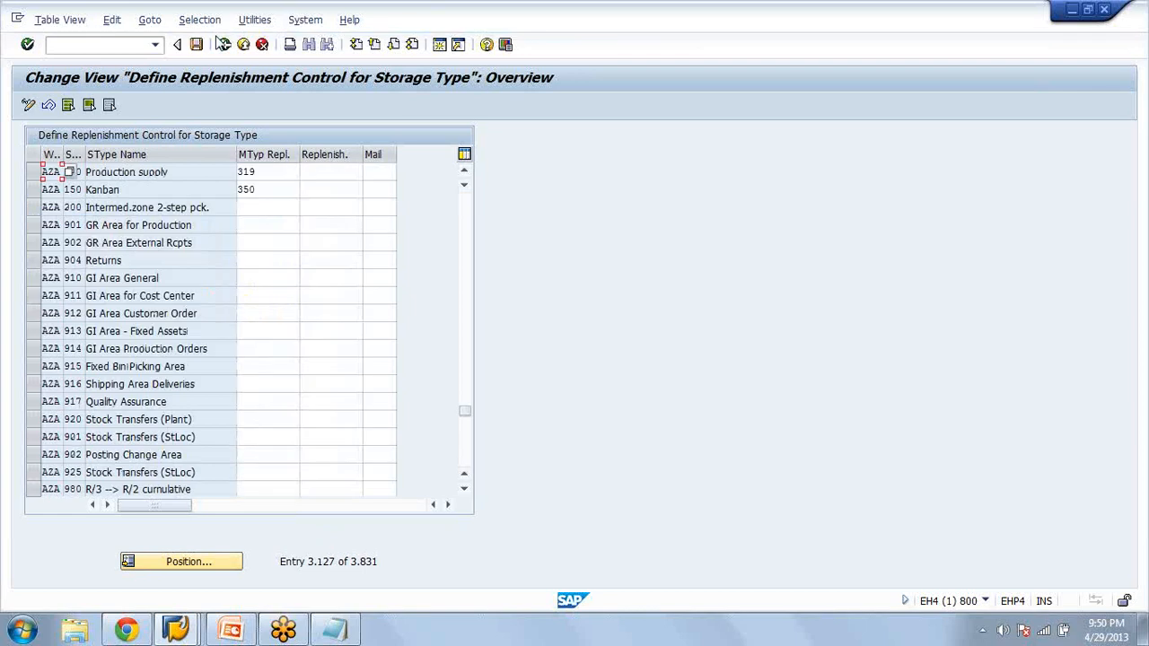
click(223, 44)
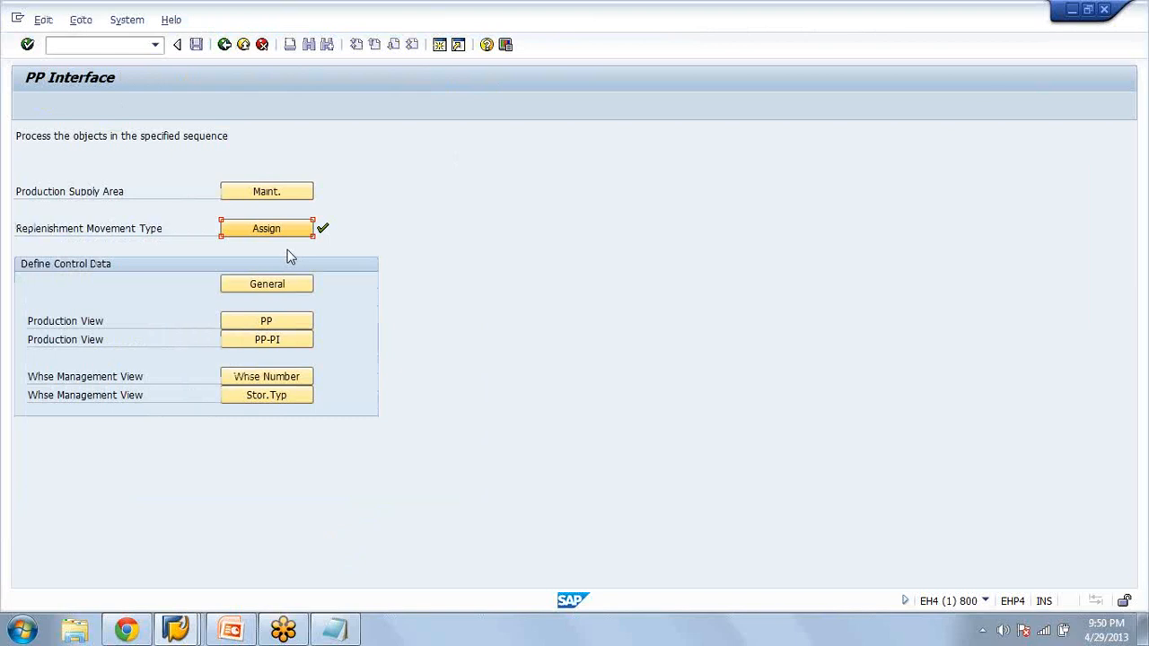
View the general control table for WM-PP staging and the PP production scheduling profiles, returning to the PP Interface overview
click(270, 287)
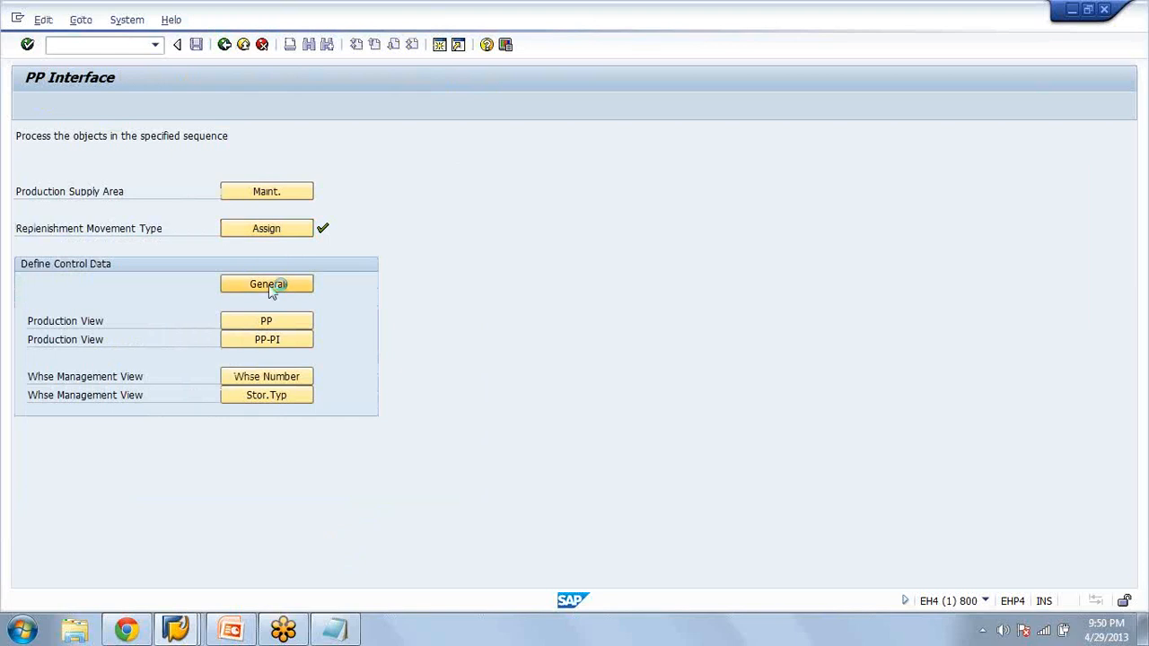
click(224, 47)
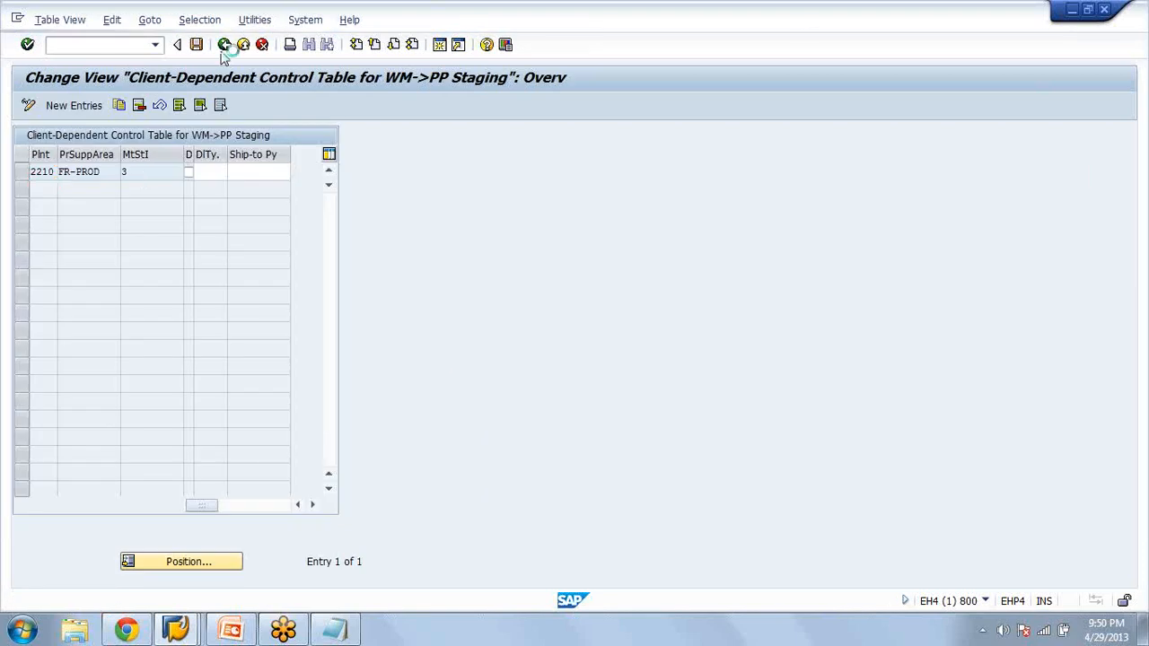
click(252, 323)
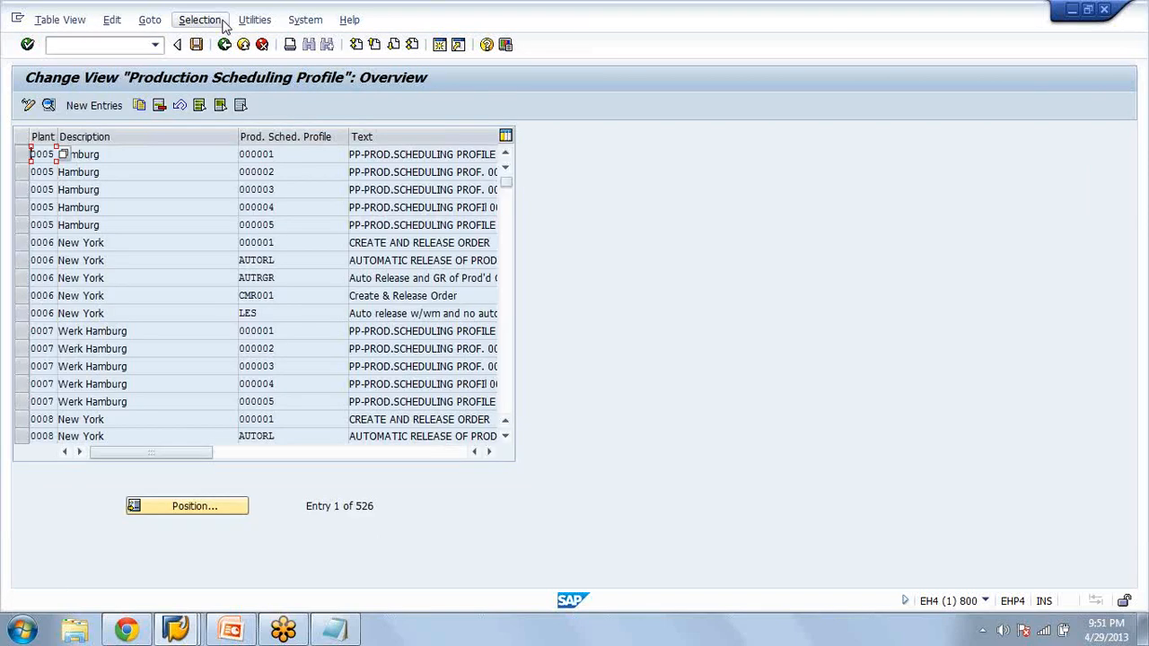
click(224, 44)
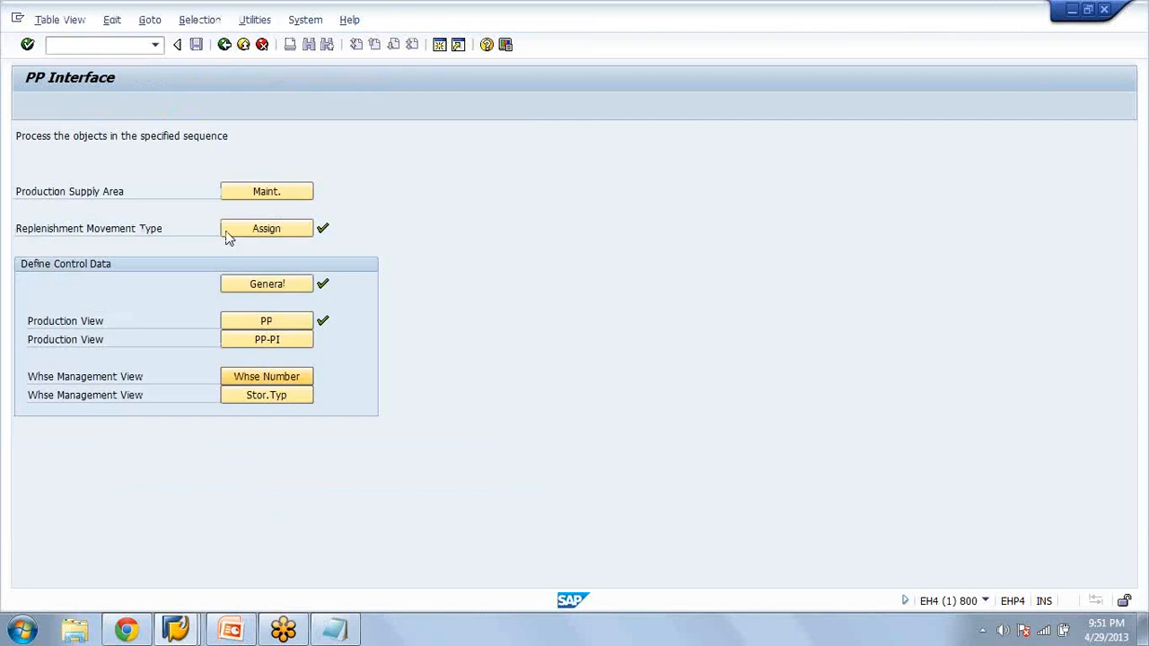
Check the warehouse number control for the PP interface at warehouse AZA and return to the overview
click(227, 233)
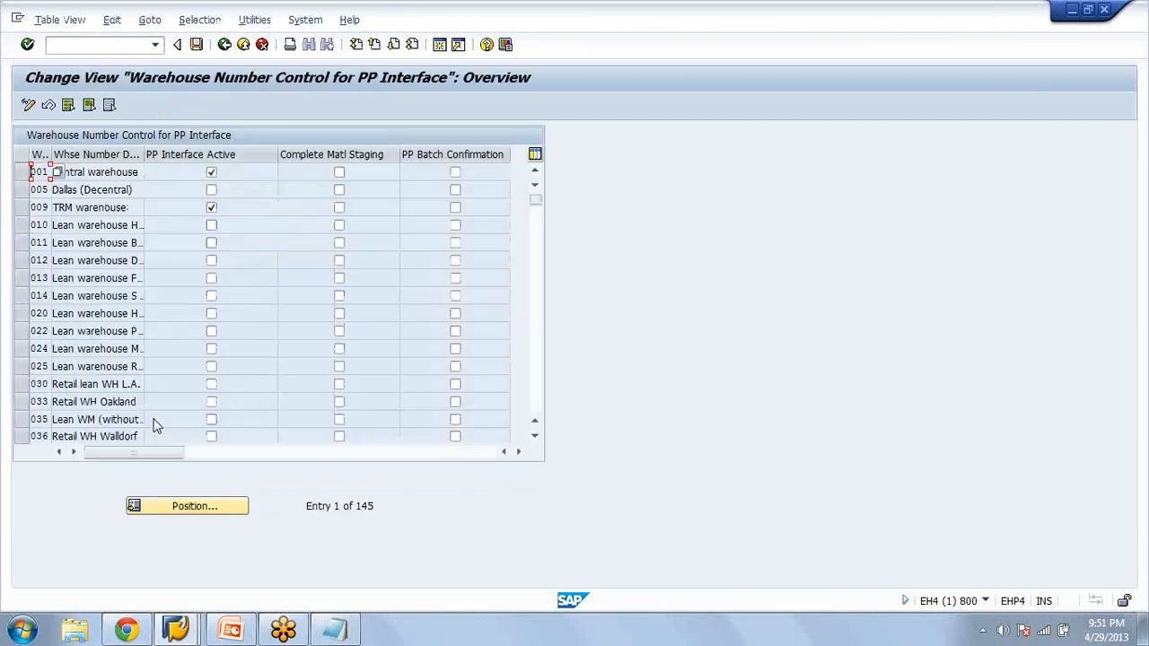
click(198, 506)
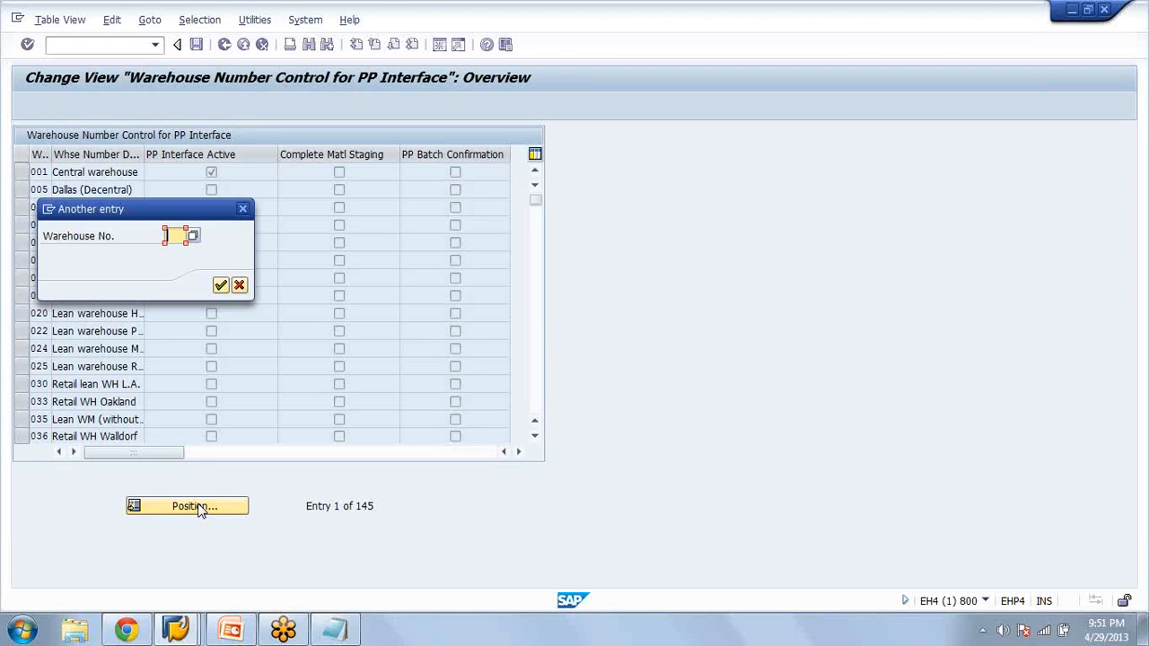
text(aza)
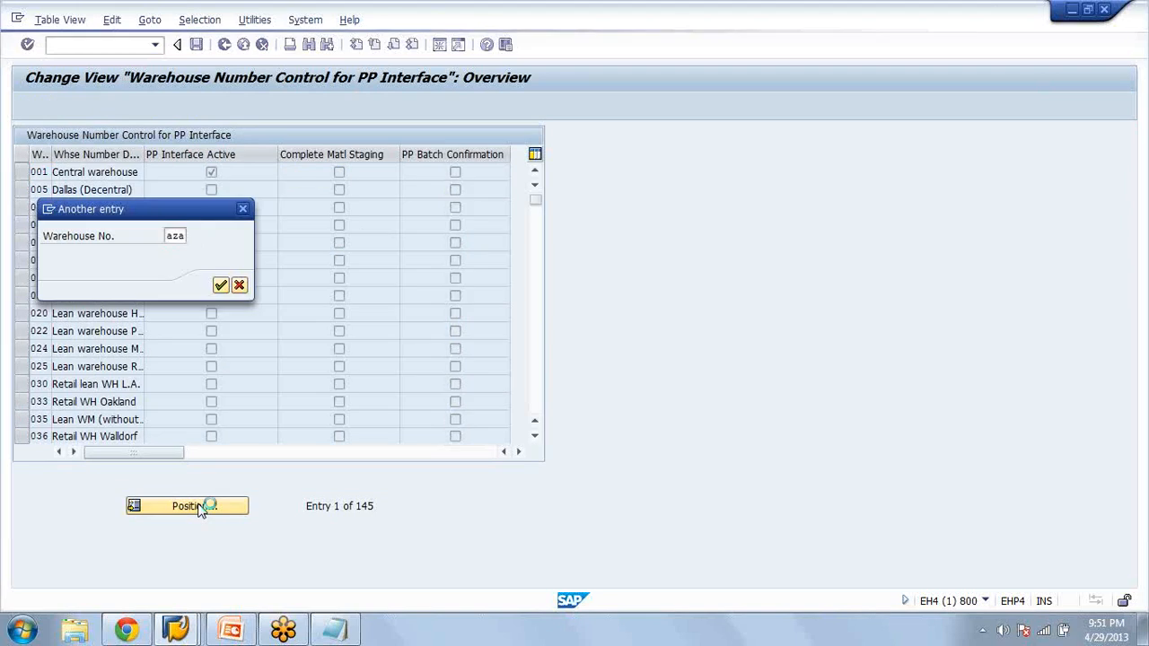
key(Return)
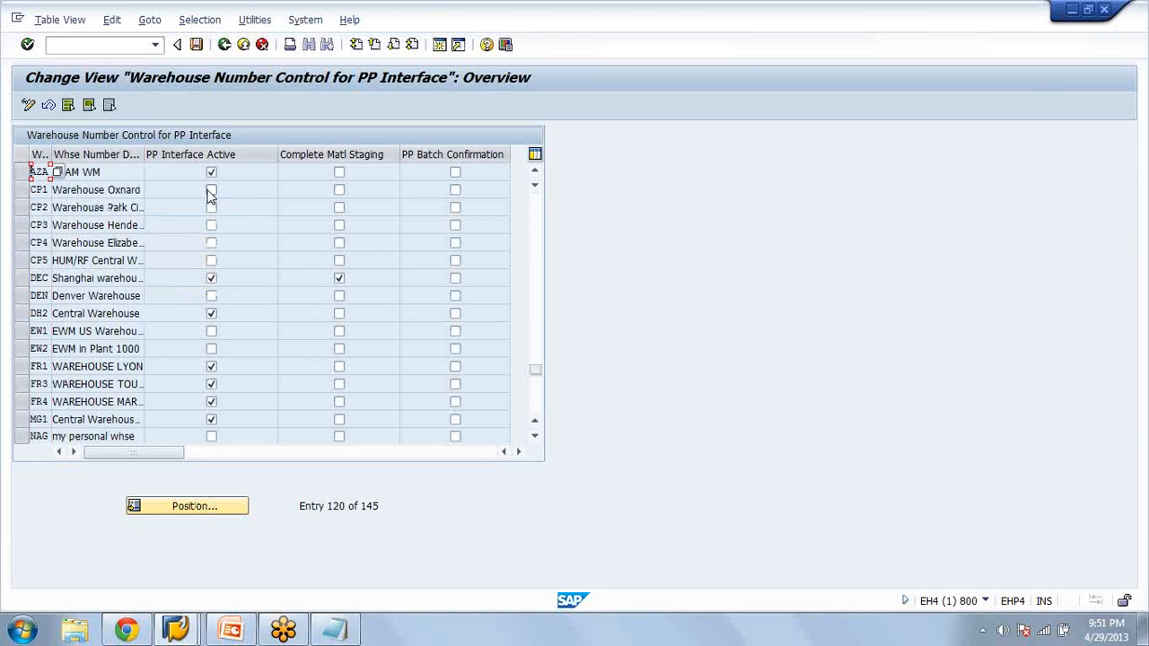
click(225, 45)
Check the PP interface storage type view at warehouse AZA, storage type 100, and go back to the IMG
click(278, 396)
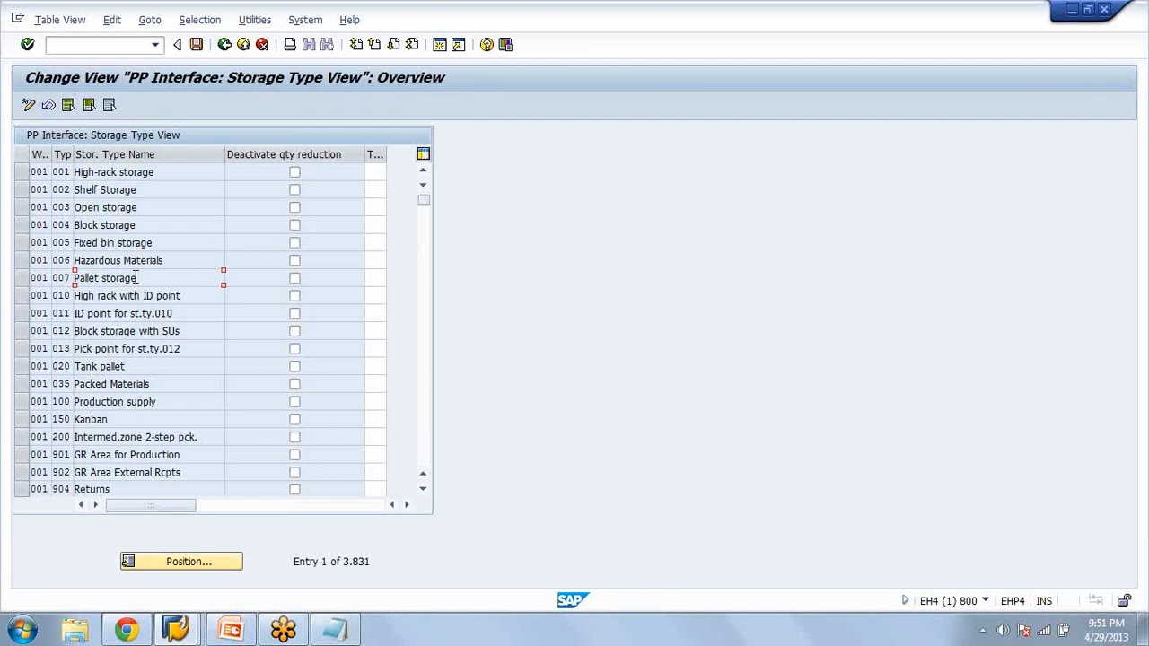
scroll(136, 279, down, 3)
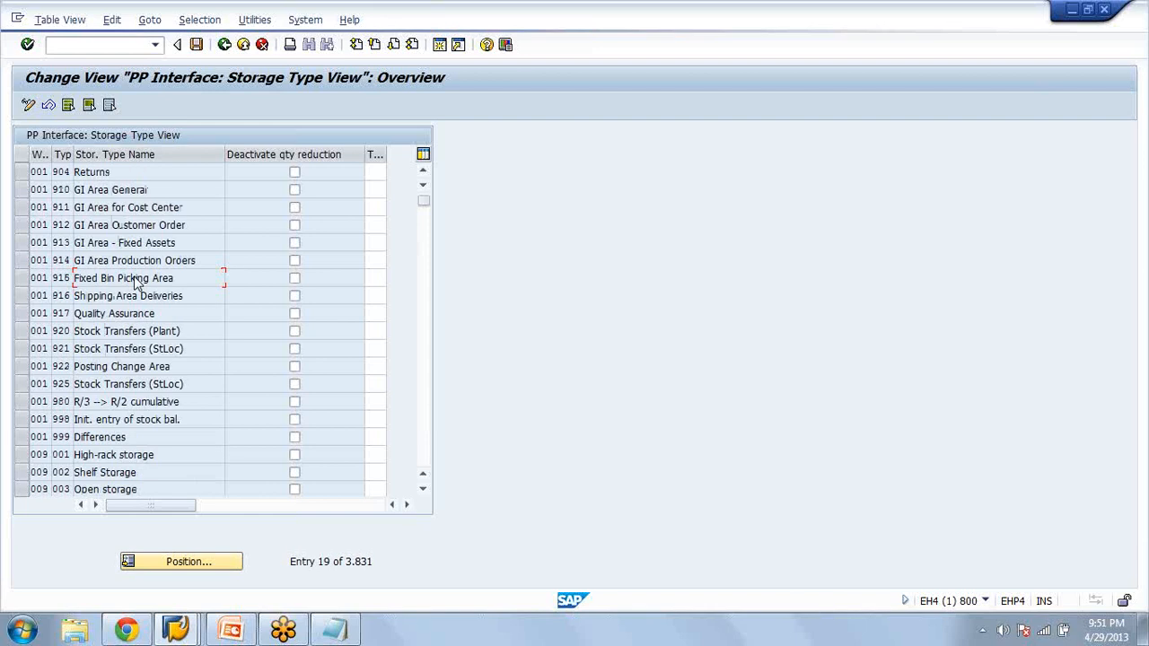
scroll(137, 280, down, 3)
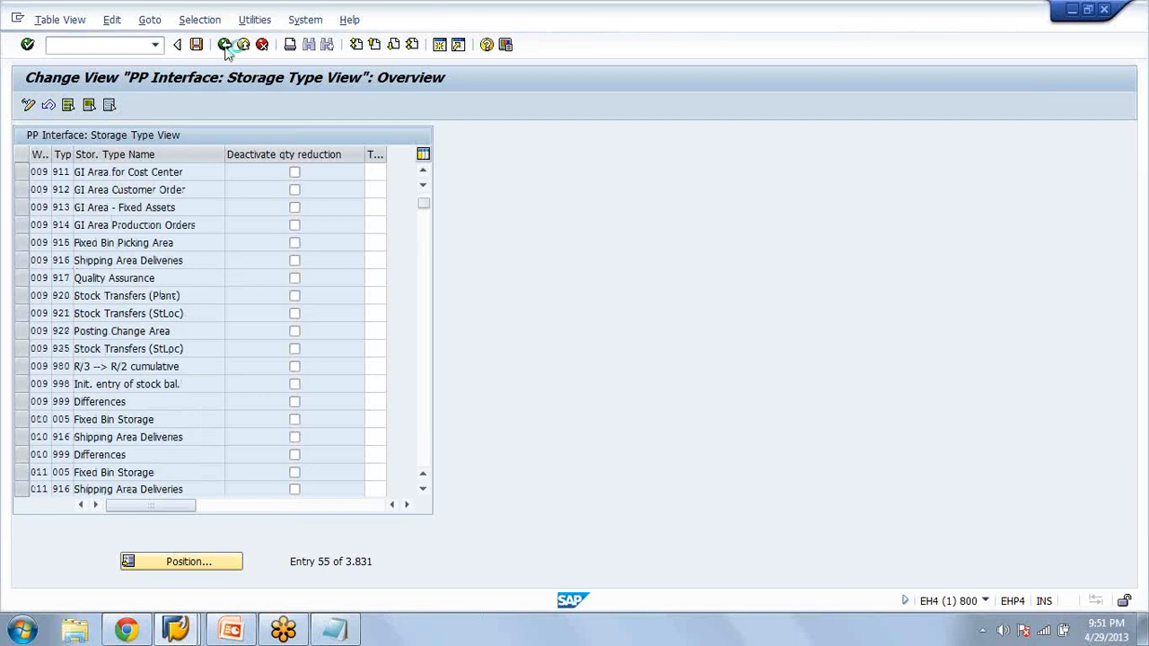
click(267, 395)
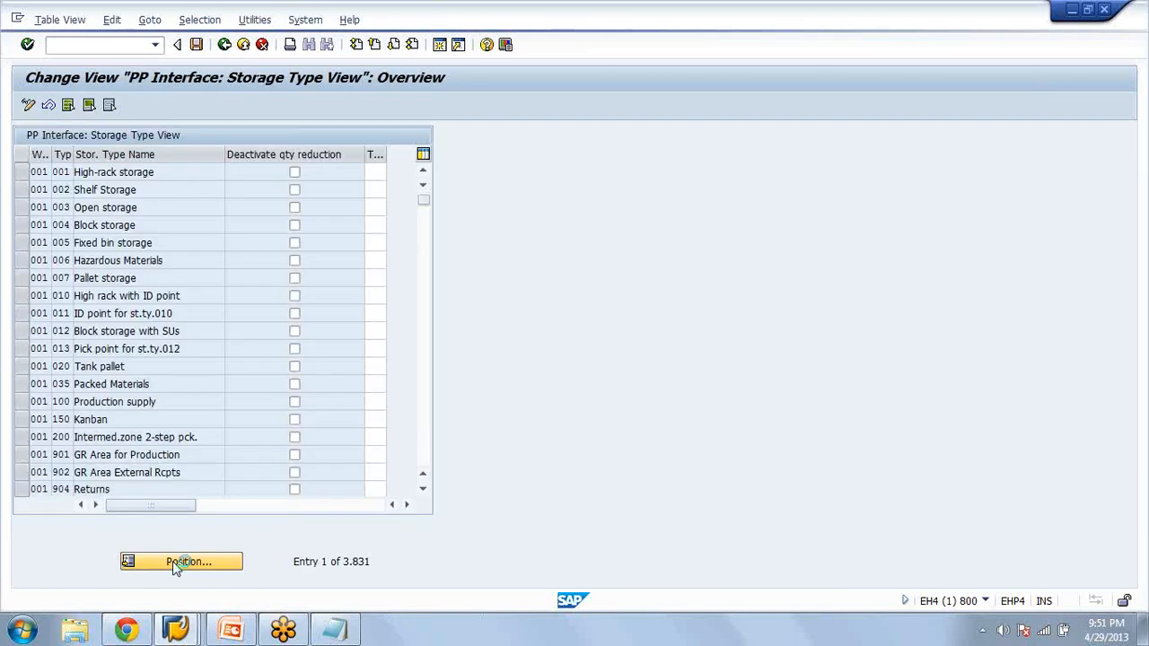
click(175, 563)
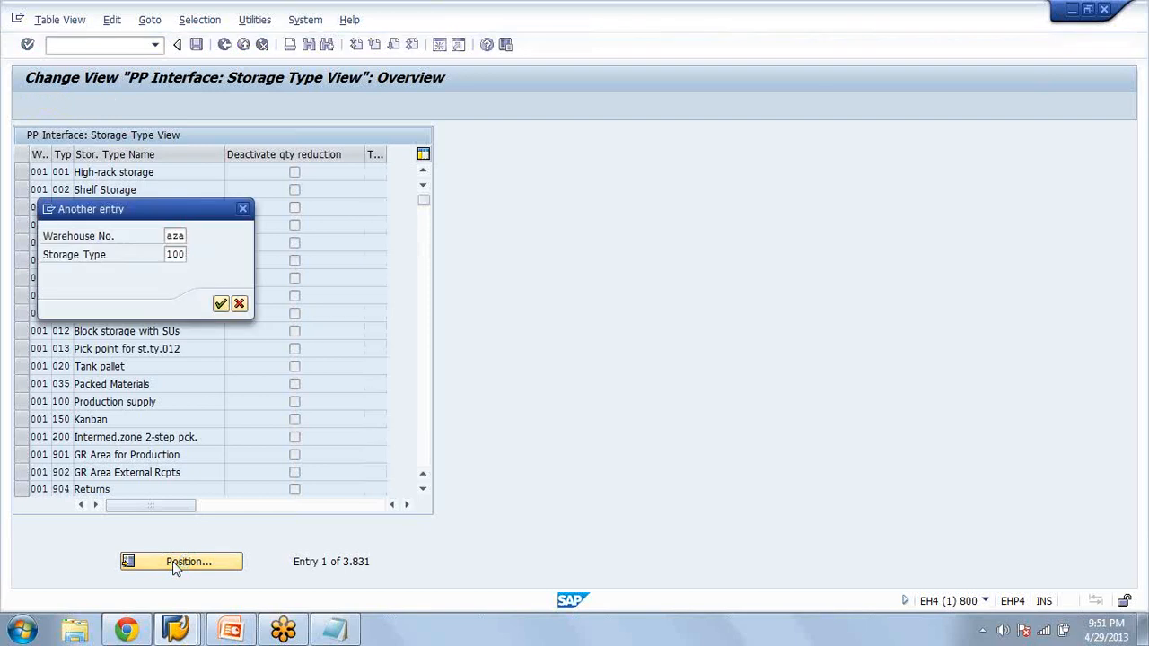
click(175, 563)
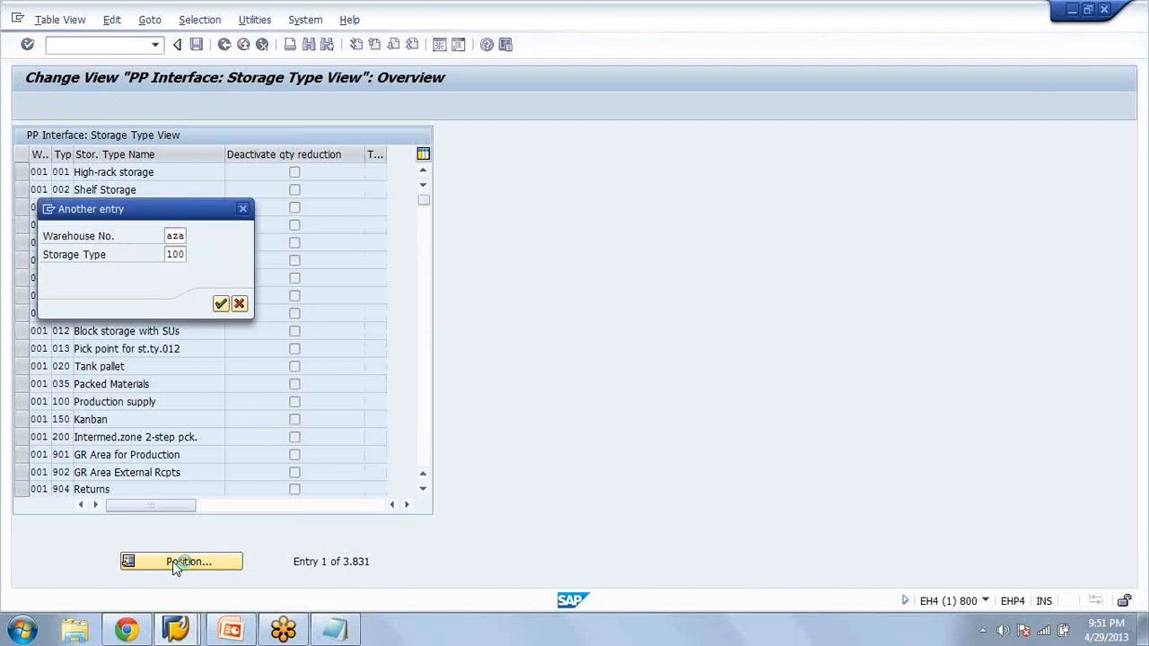
key(Return)
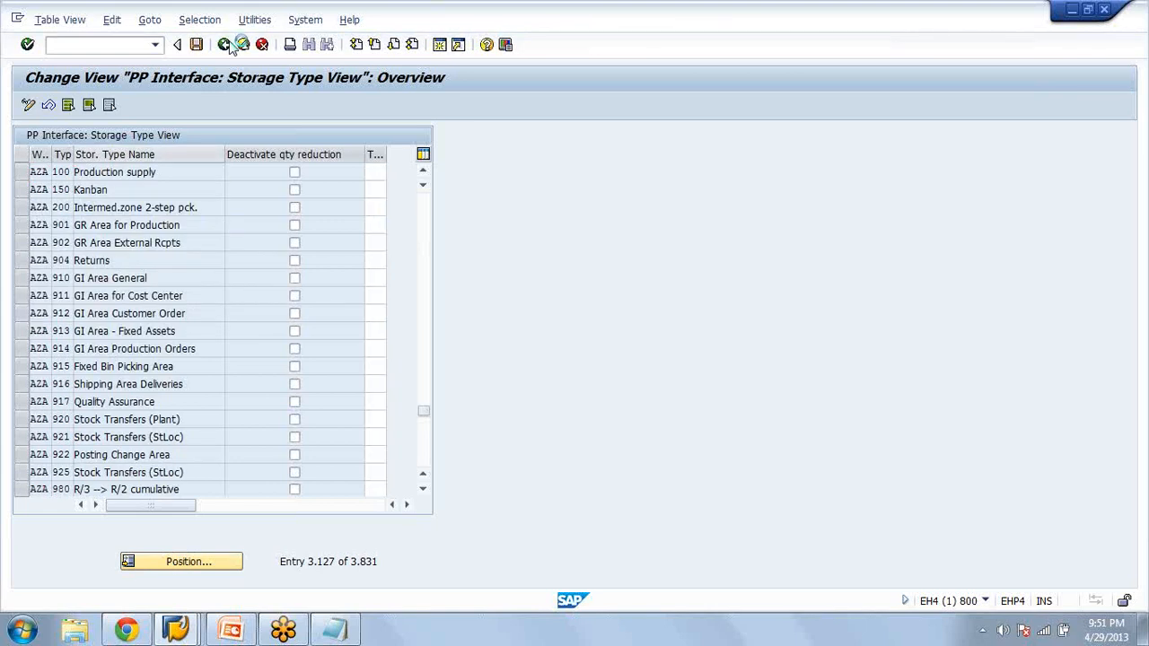
click(227, 45)
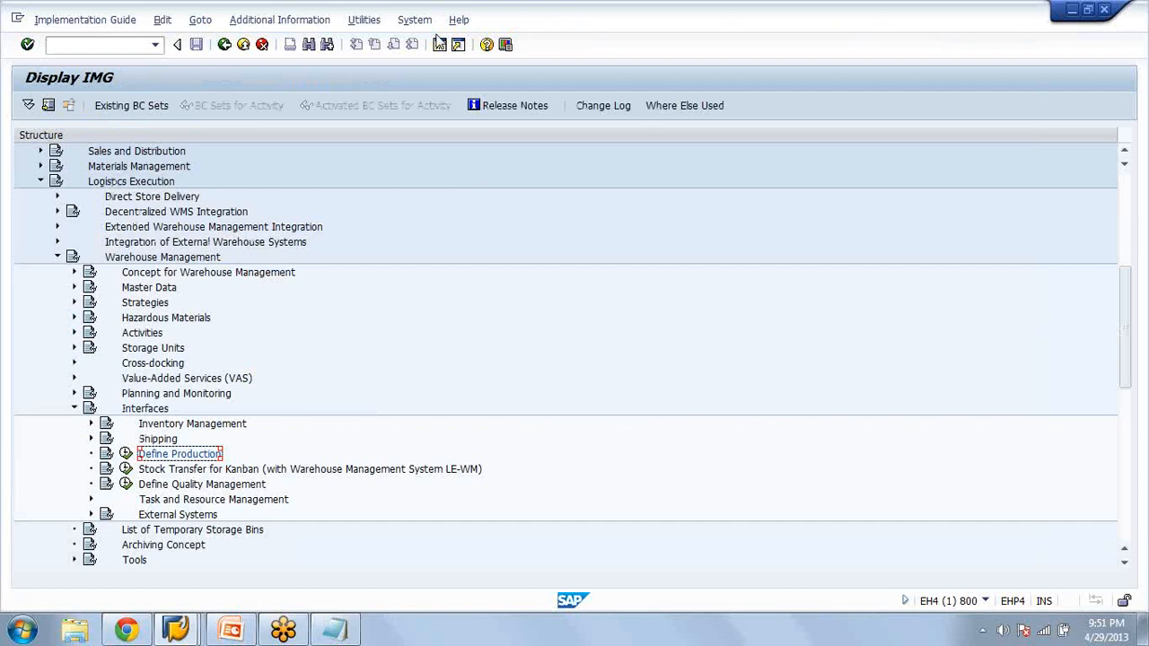
Open a new SAP session alongside the IMG
click(438, 42)
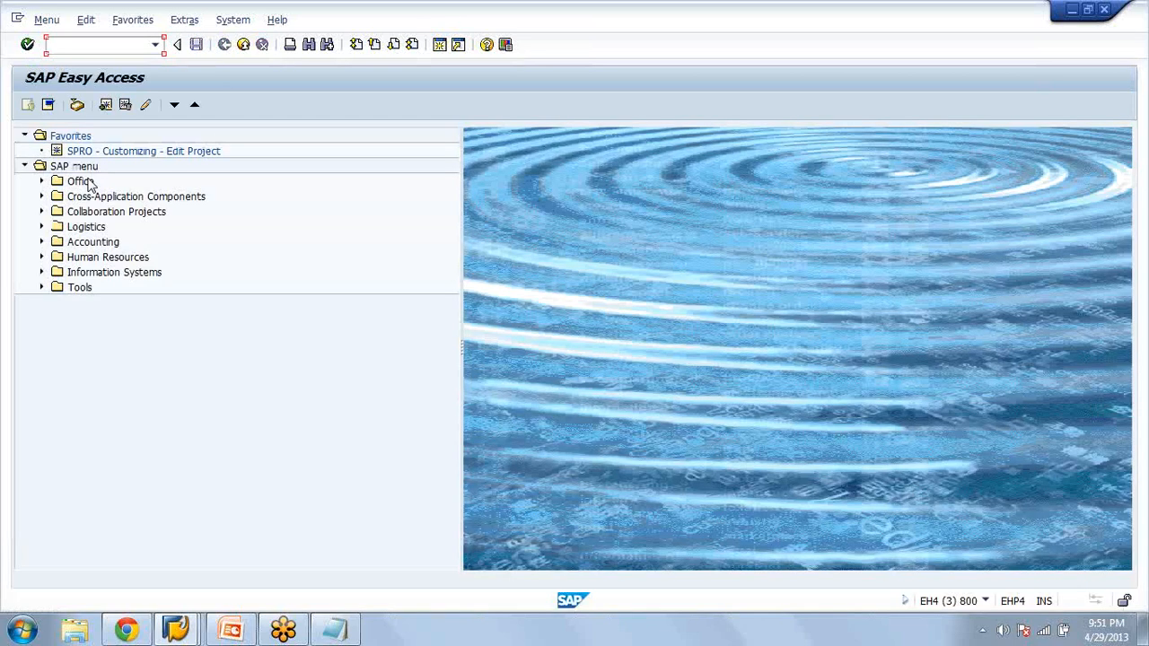
Start creating a WM control cycle for material WM at plant AZAM with supply area AZA12
click(42, 227)
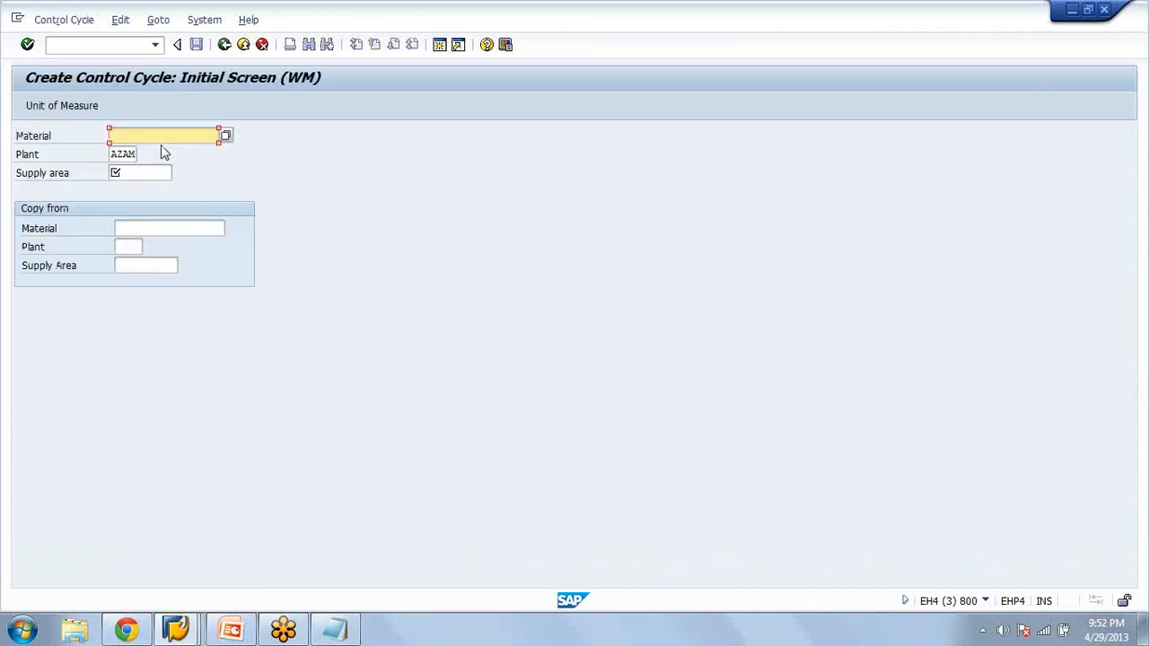
text(WM)
click(136, 175)
click(182, 173)
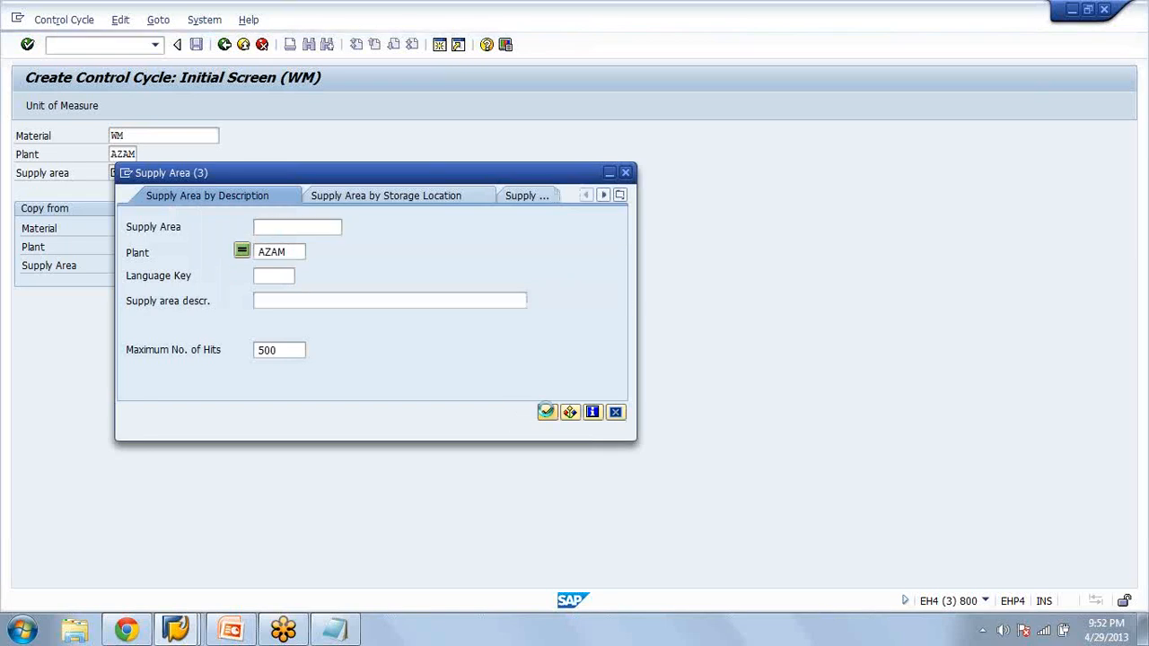
click(546, 411)
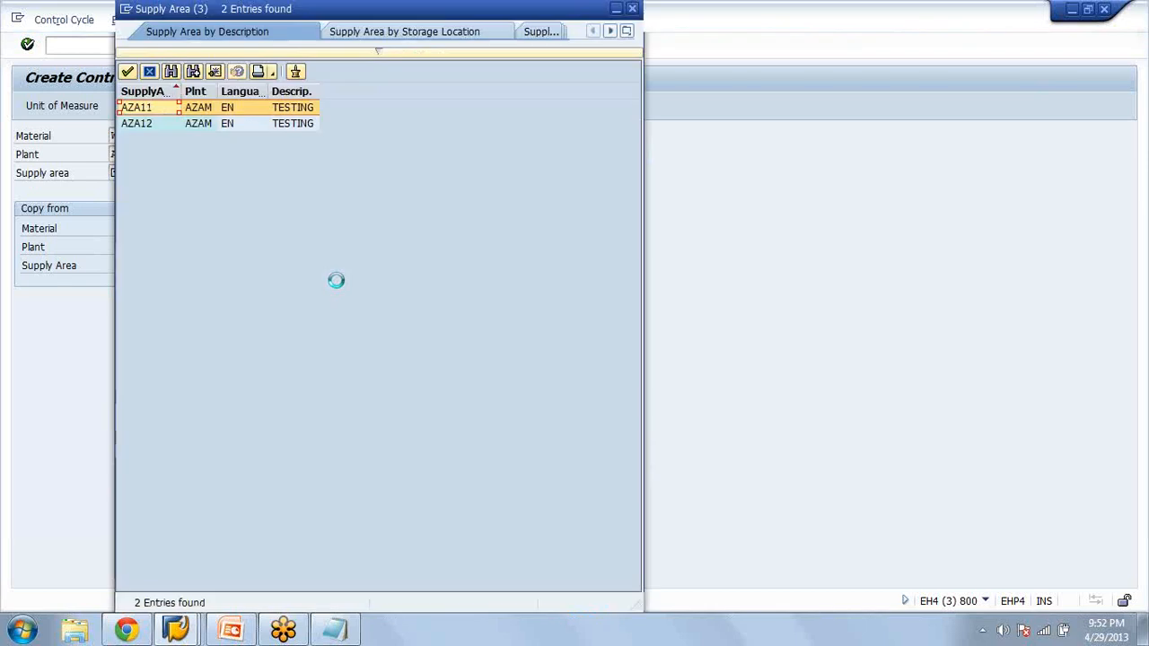
double_click(157, 125)
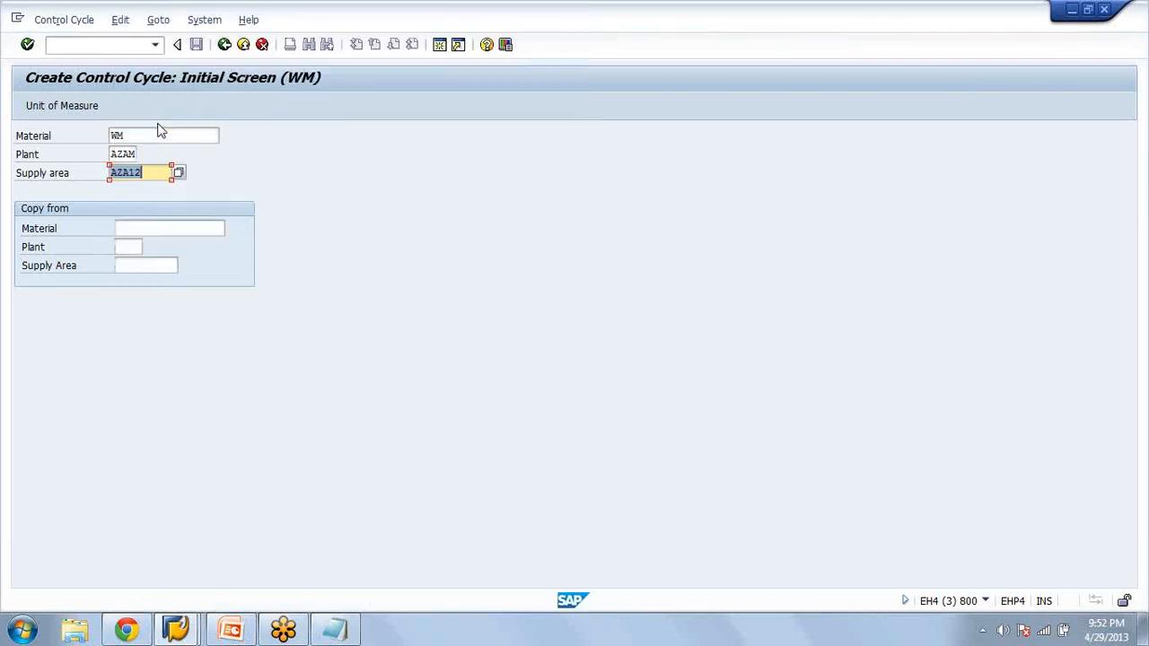
key(Return)
Enter 2 kanbans with a kanban quantity of 5 and the destination storage type 100, storage bin PROD
text(2)
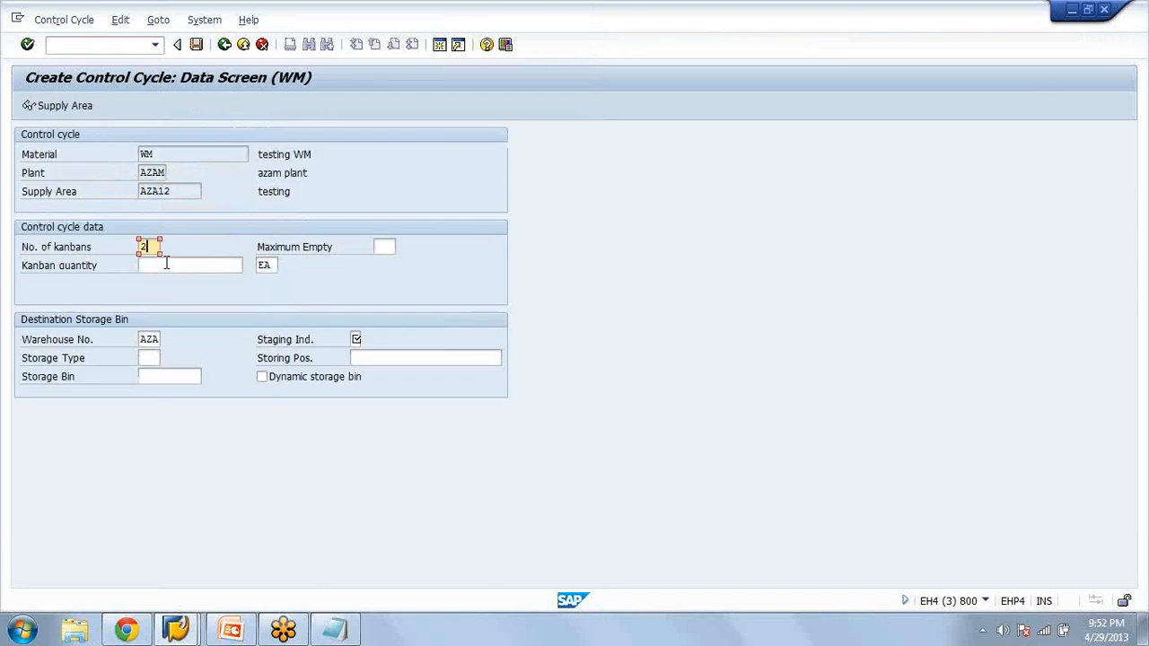
key(Tab)
text(5)
click(155, 358)
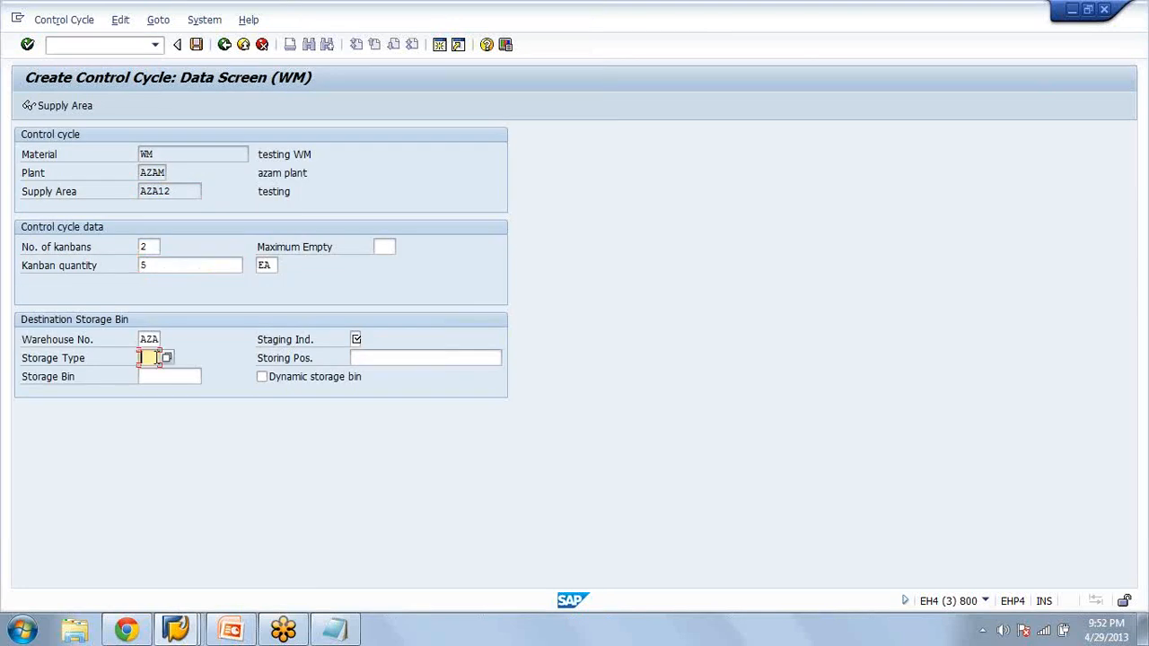
text(10)
click(151, 375)
click(151, 376)
click(151, 376)
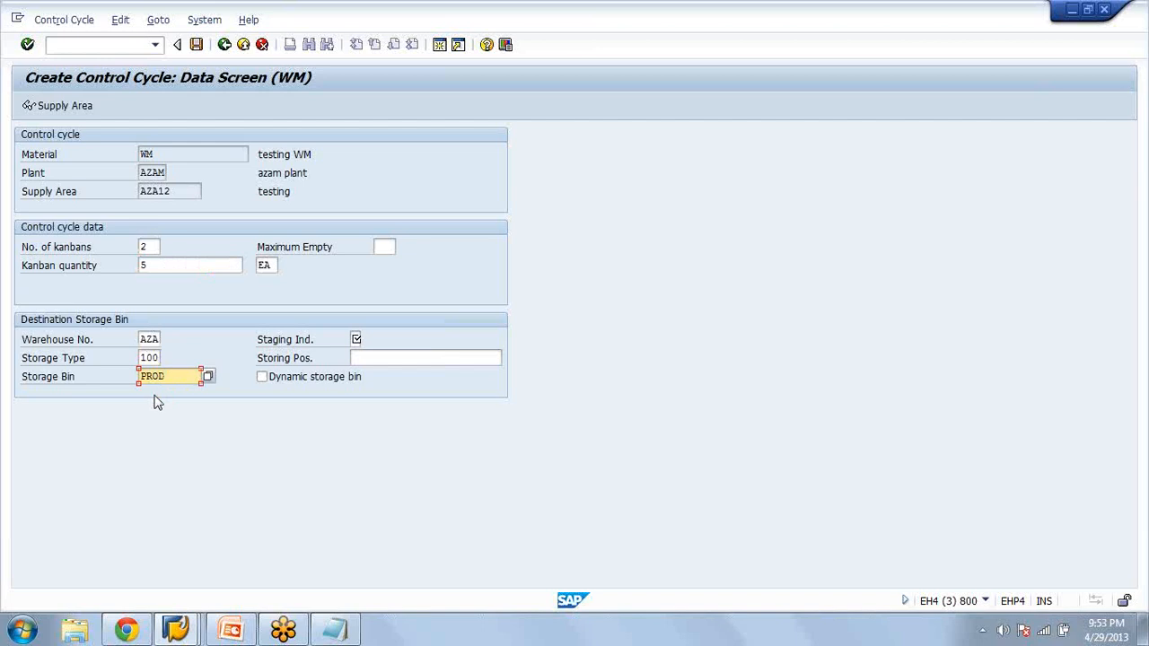
key(Return)
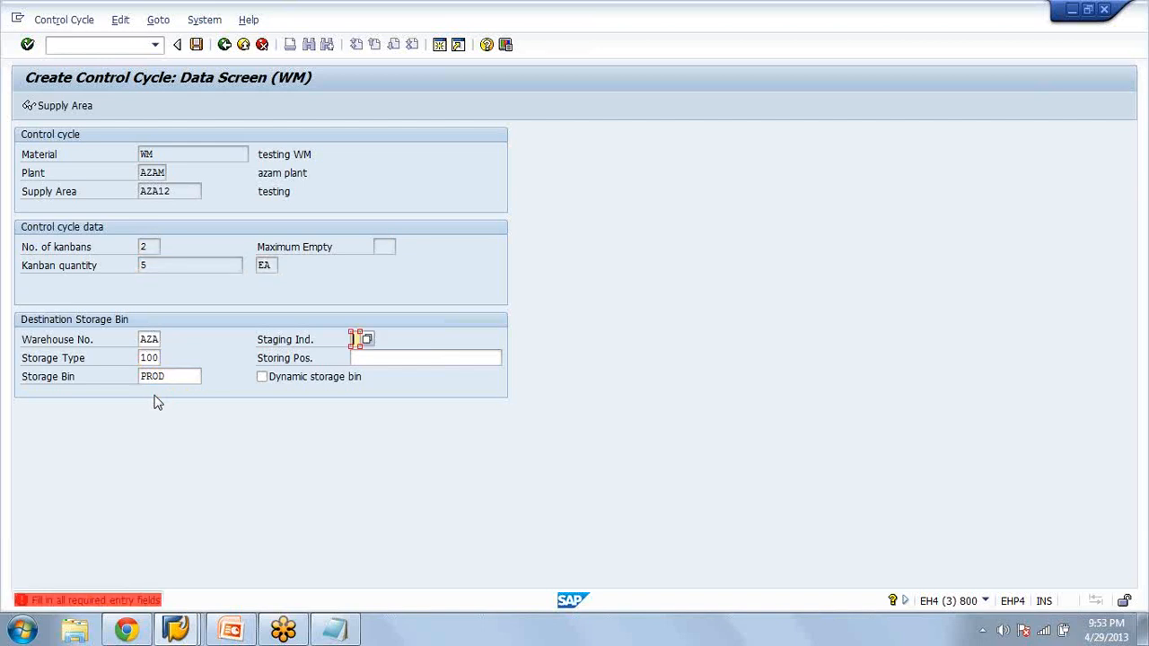
Set the staging indicator to 2 (Crate part) and save the control cycle
click(356, 339)
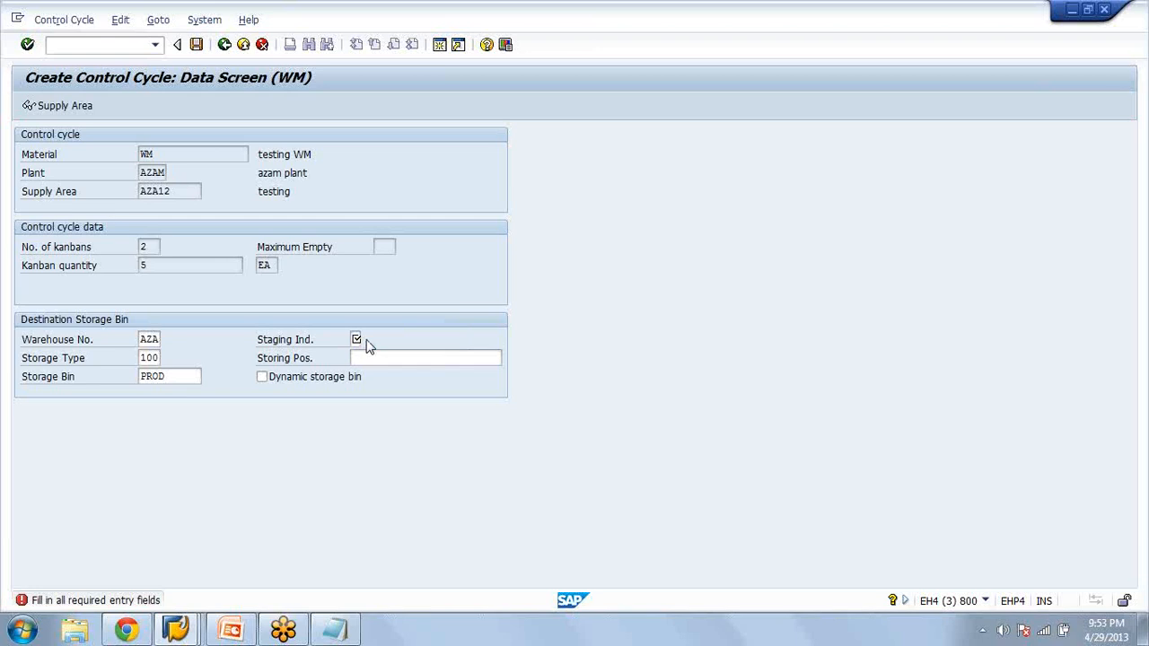
key(Return)
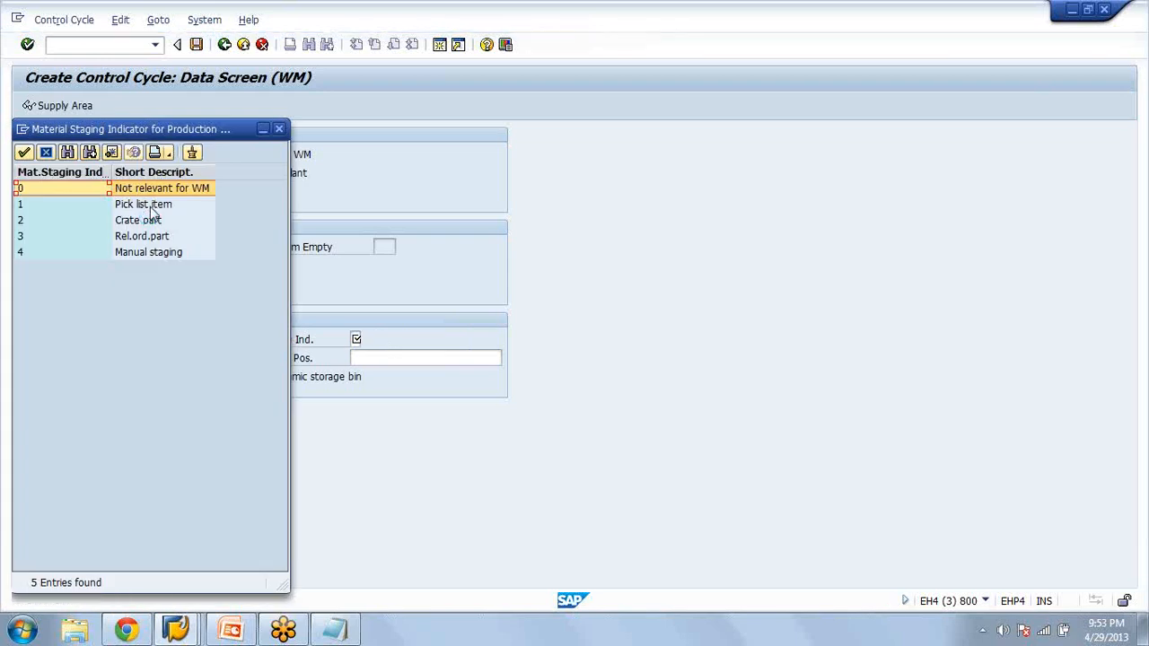
key(Down)
key(Down)
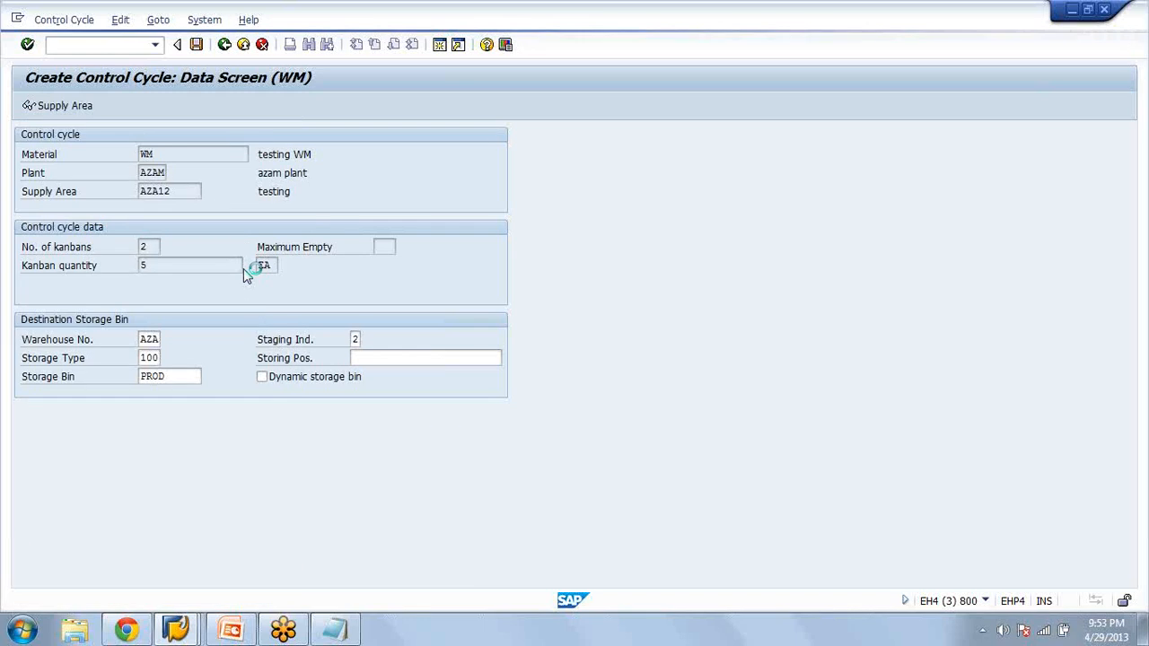
click(196, 49)
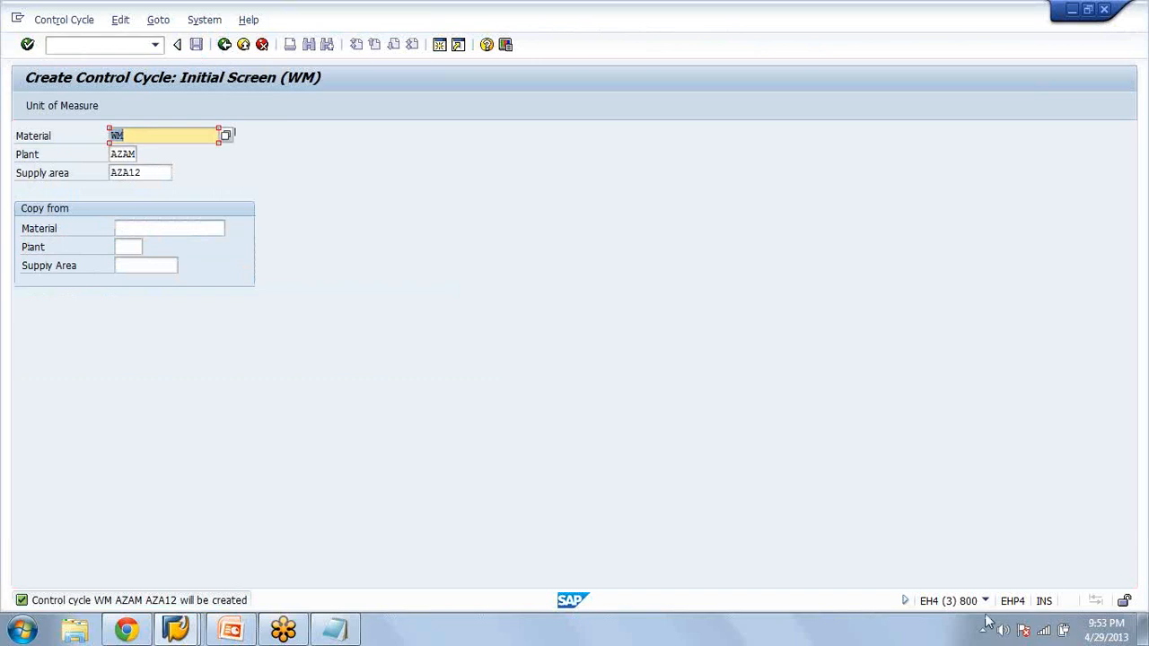
Show the transaction code in the status bar and return to the SAP Easy Access menu
click(985, 601)
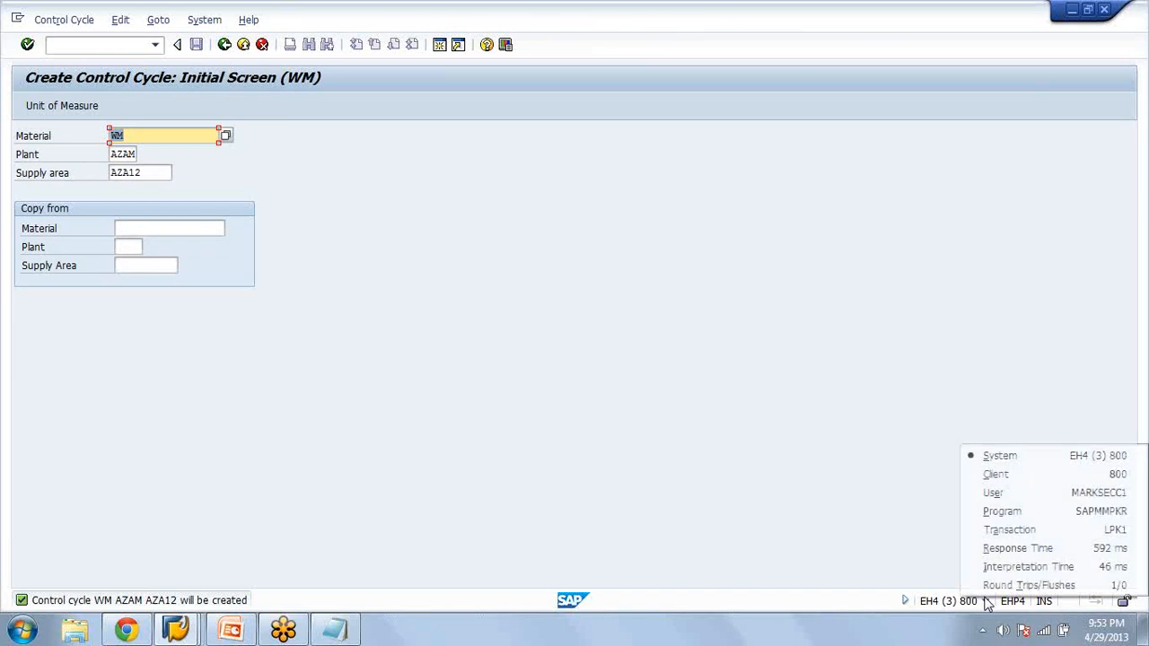
click(1006, 529)
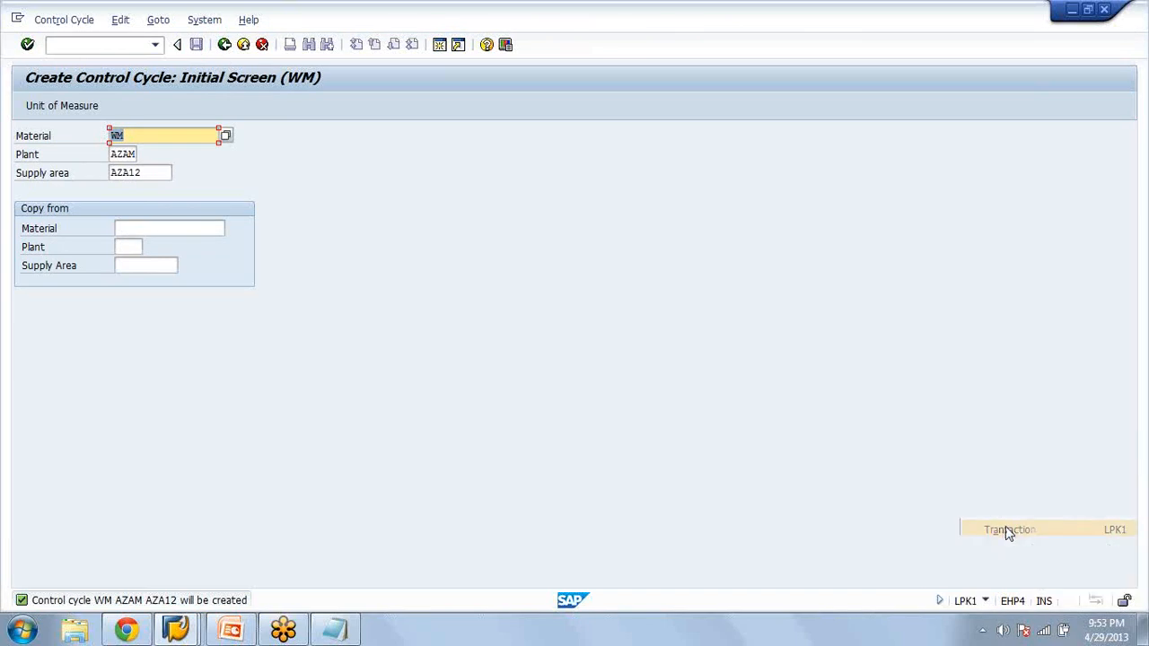
click(225, 45)
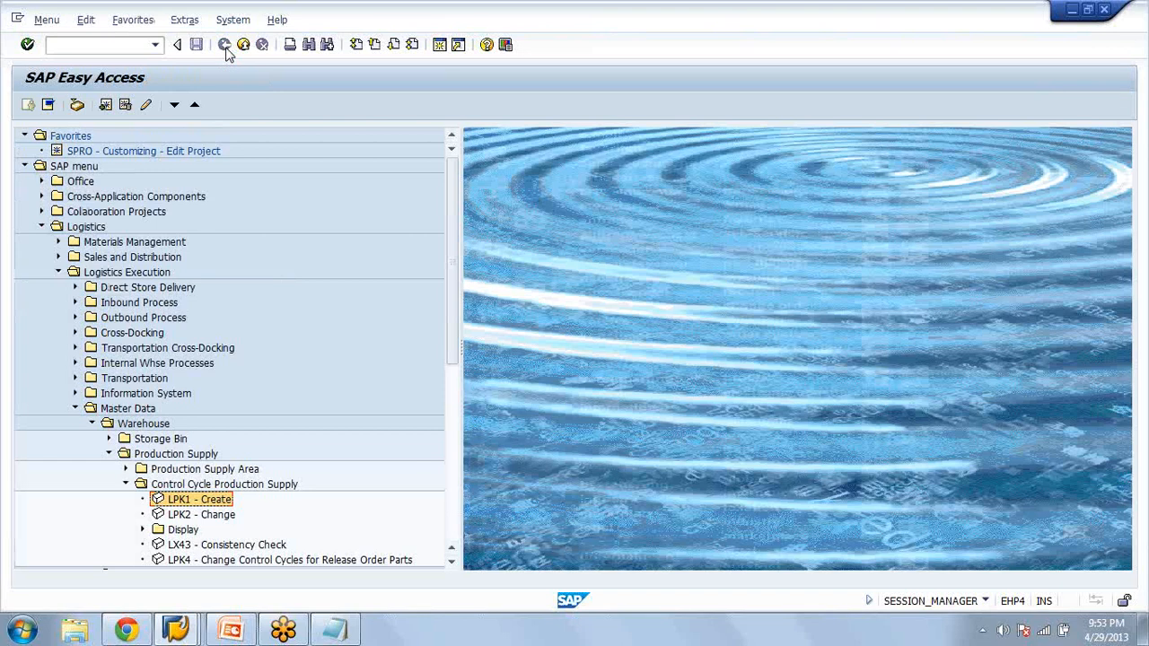
Collapse the Master Data folder and expand Outbound Process down to Goods Issue for Other Transactions
click(92, 424)
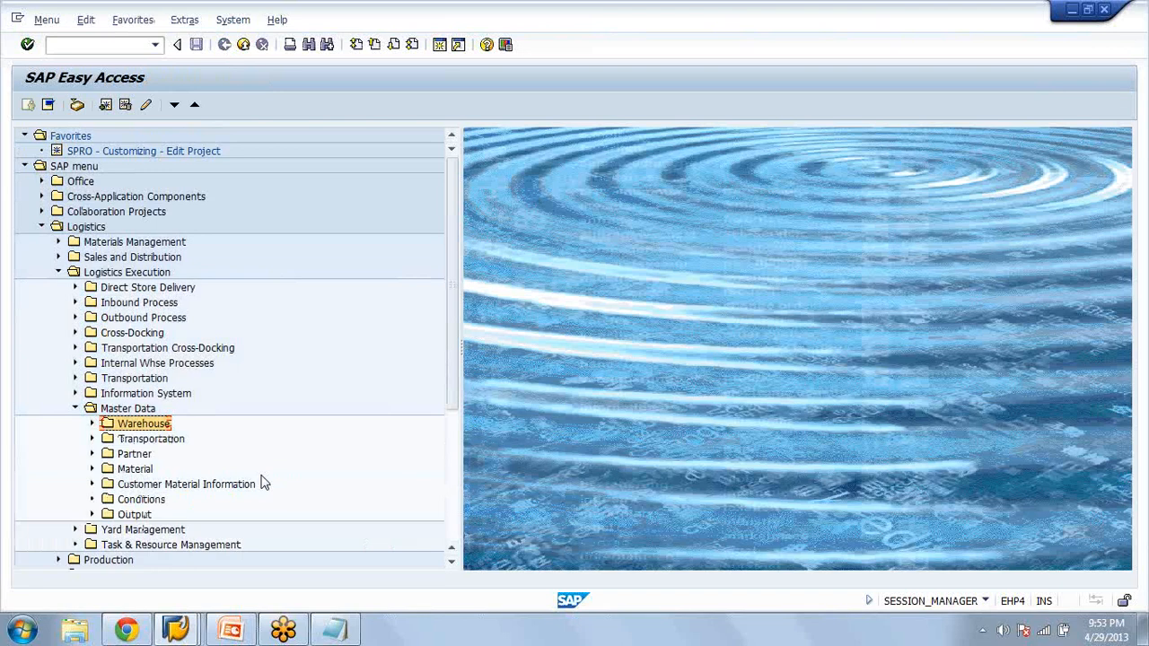
click(75, 409)
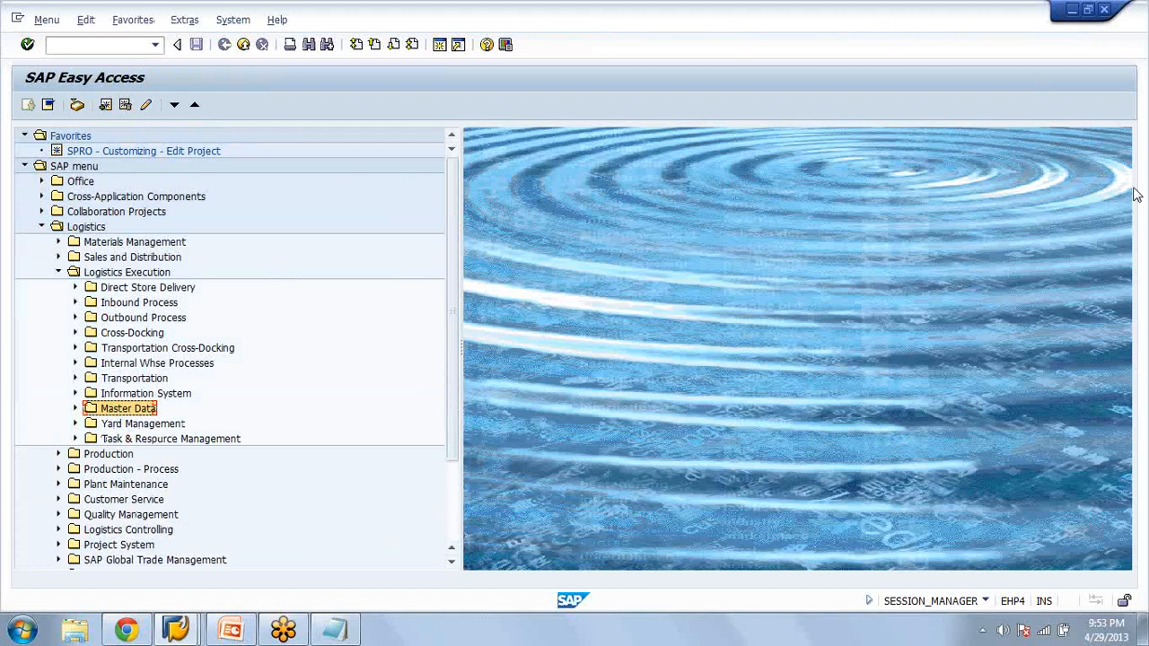
click(1137, 195)
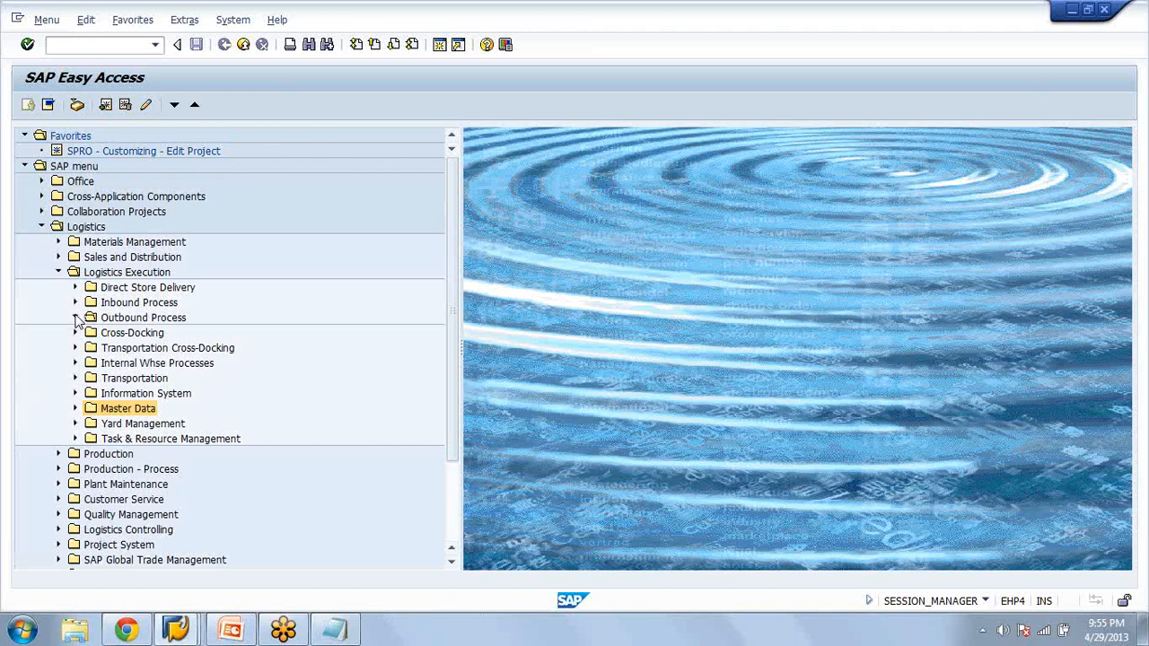
click(76, 318)
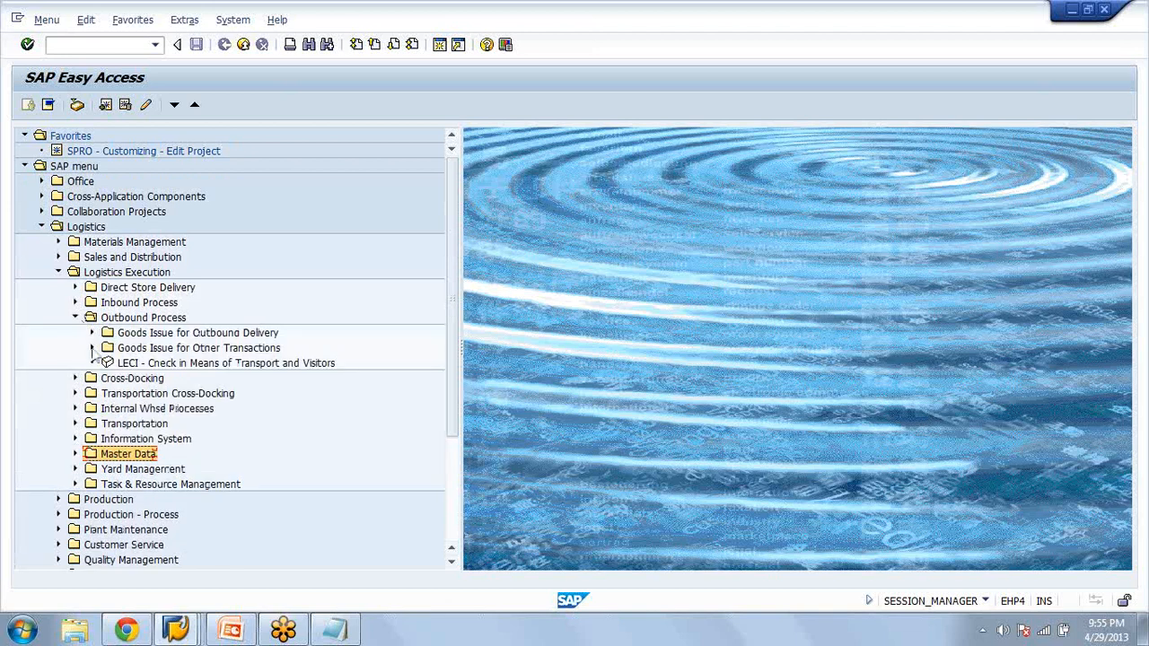
click(91, 348)
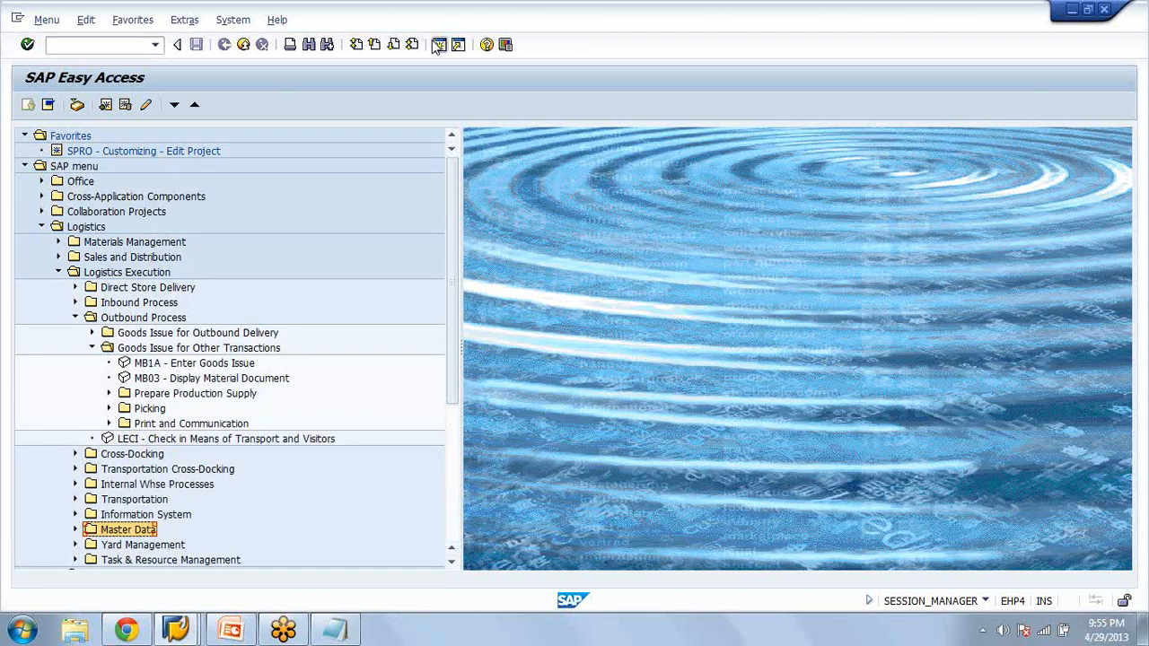
Start transaction LS24 in a new session and show its transaction code in the status bar
click(73, 43)
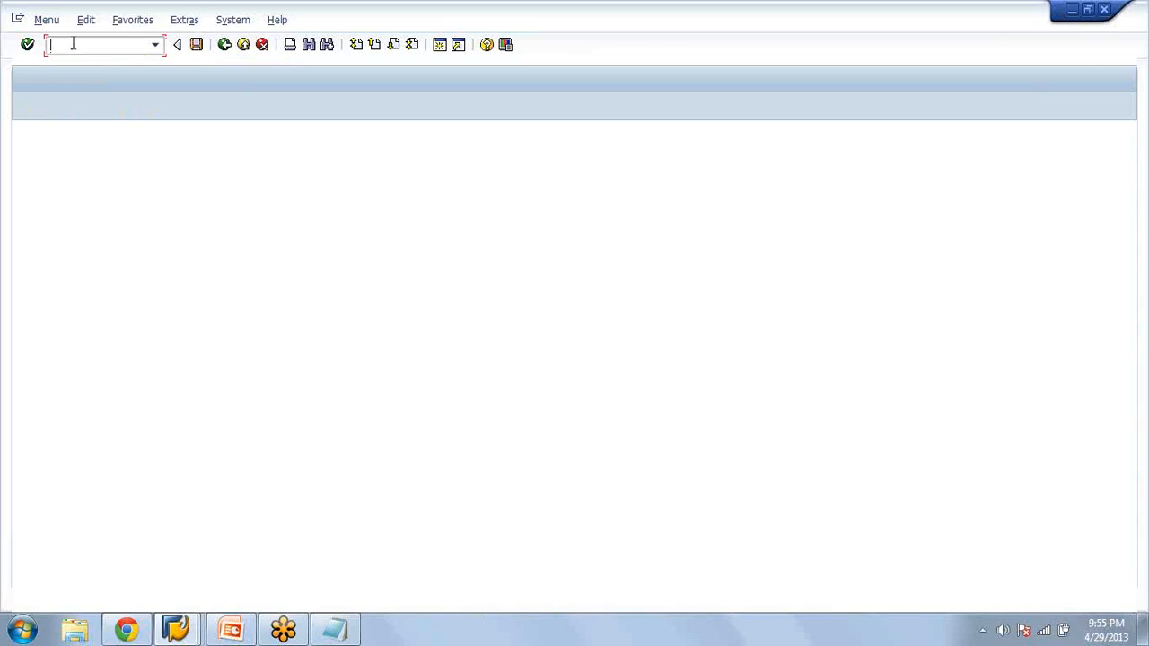
text(ls24)
key(Return)
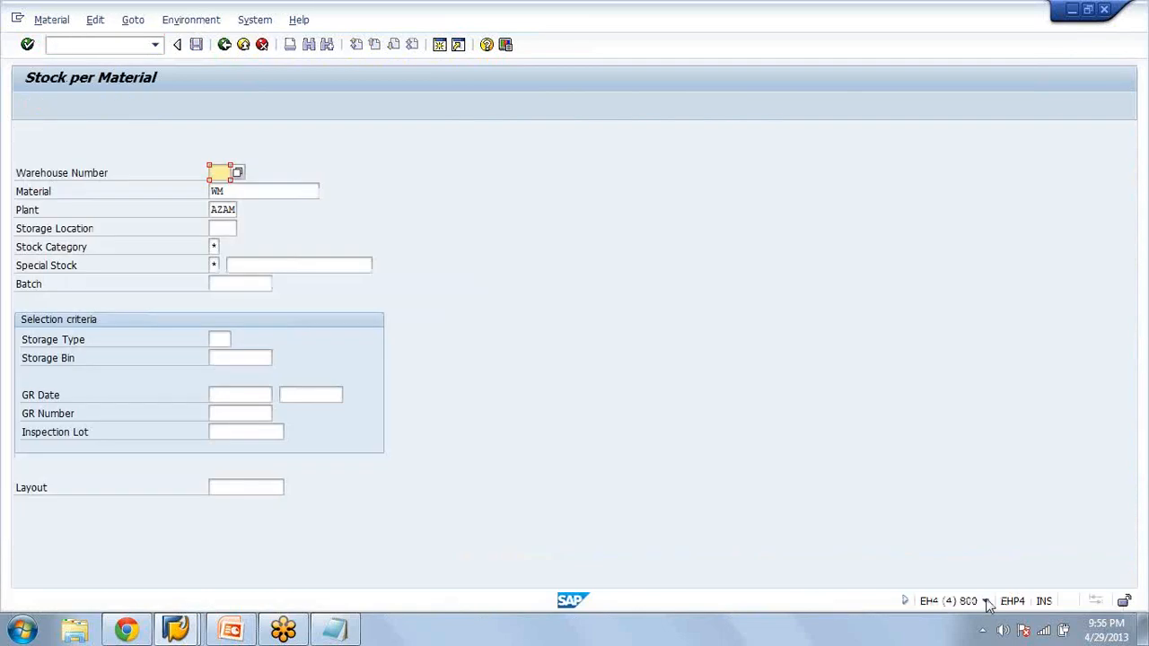
click(985, 600)
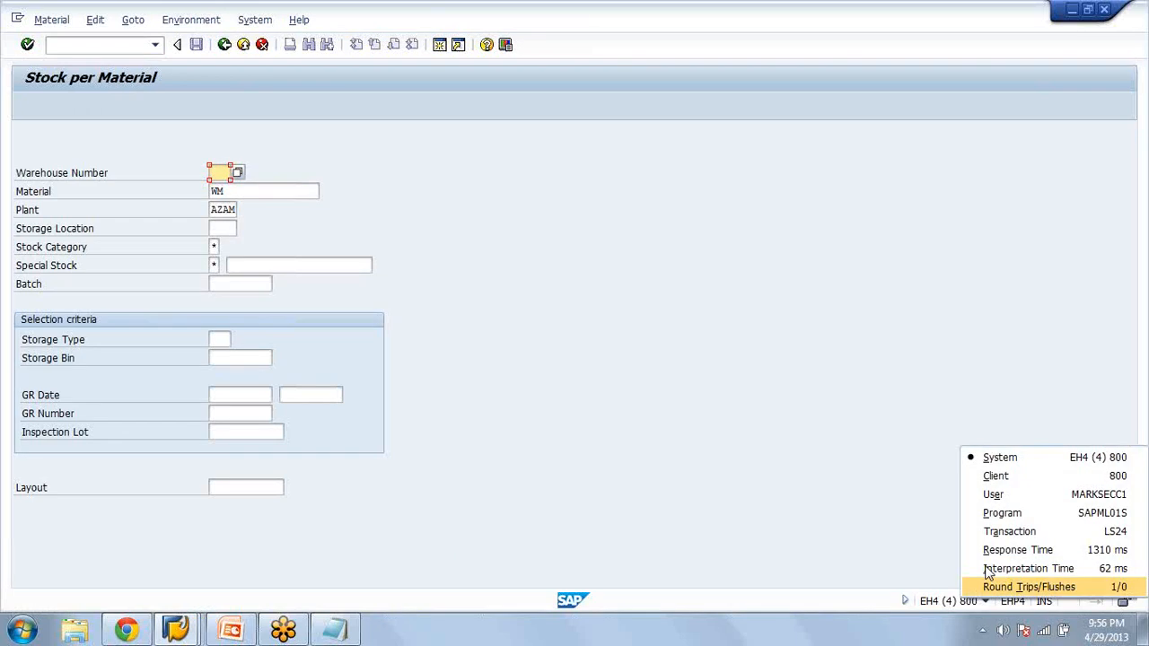
click(1023, 536)
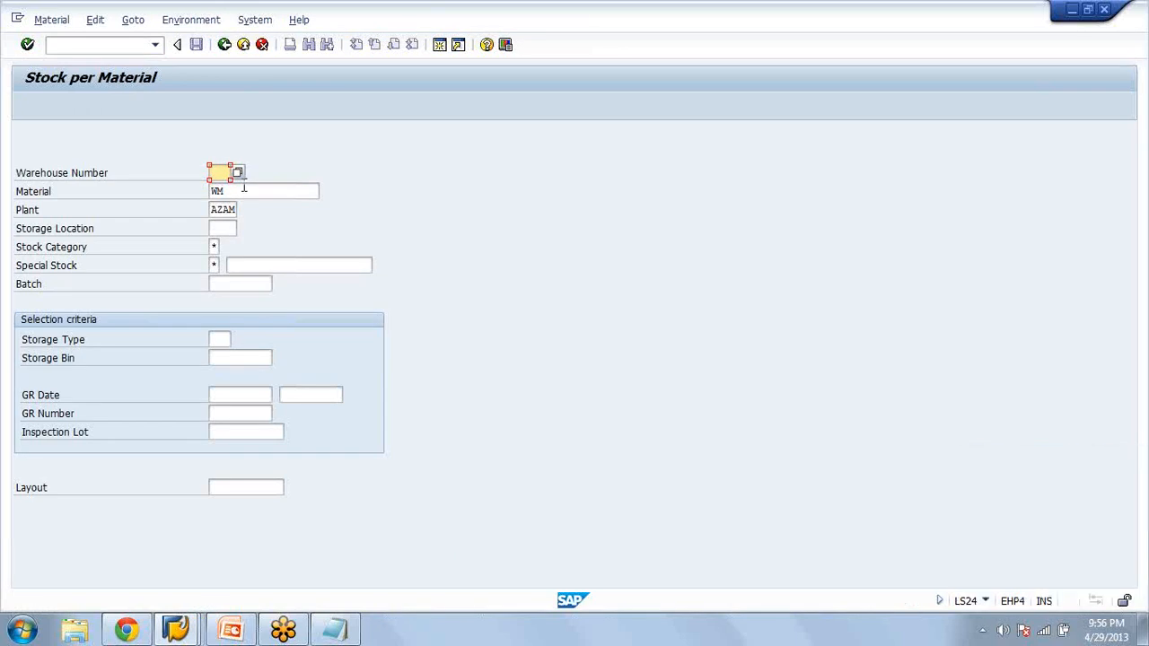
Display the stock of material WM for warehouse AZA, plant AZAM, storage location 0001
text(aza)
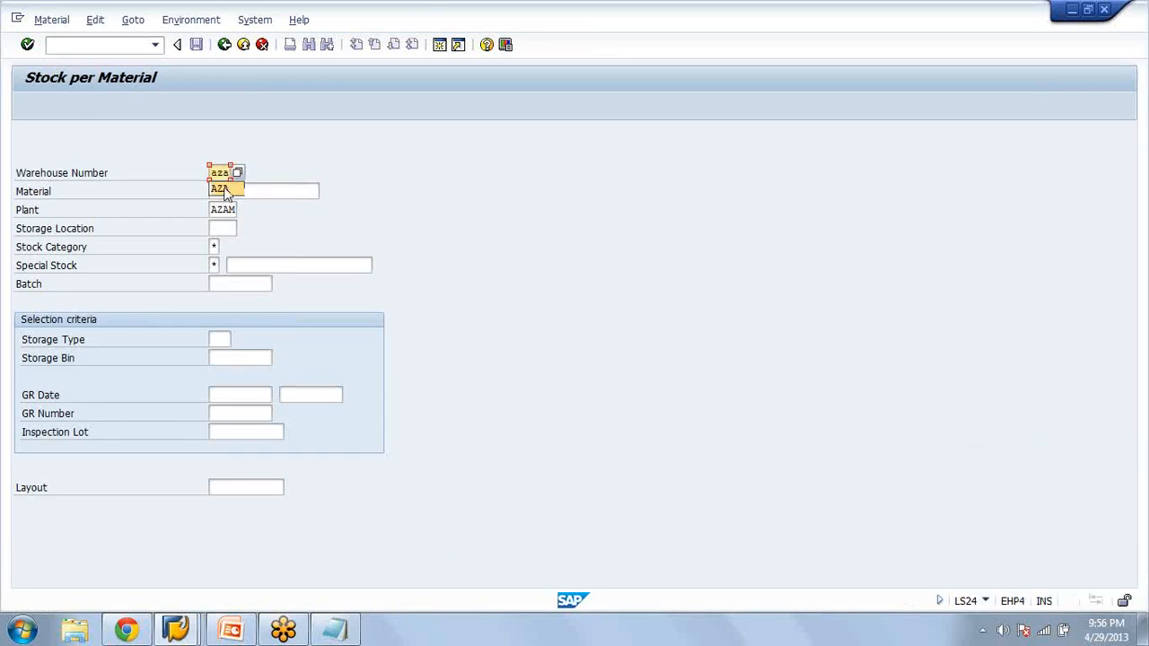
click(242, 190)
click(224, 228)
text(0)
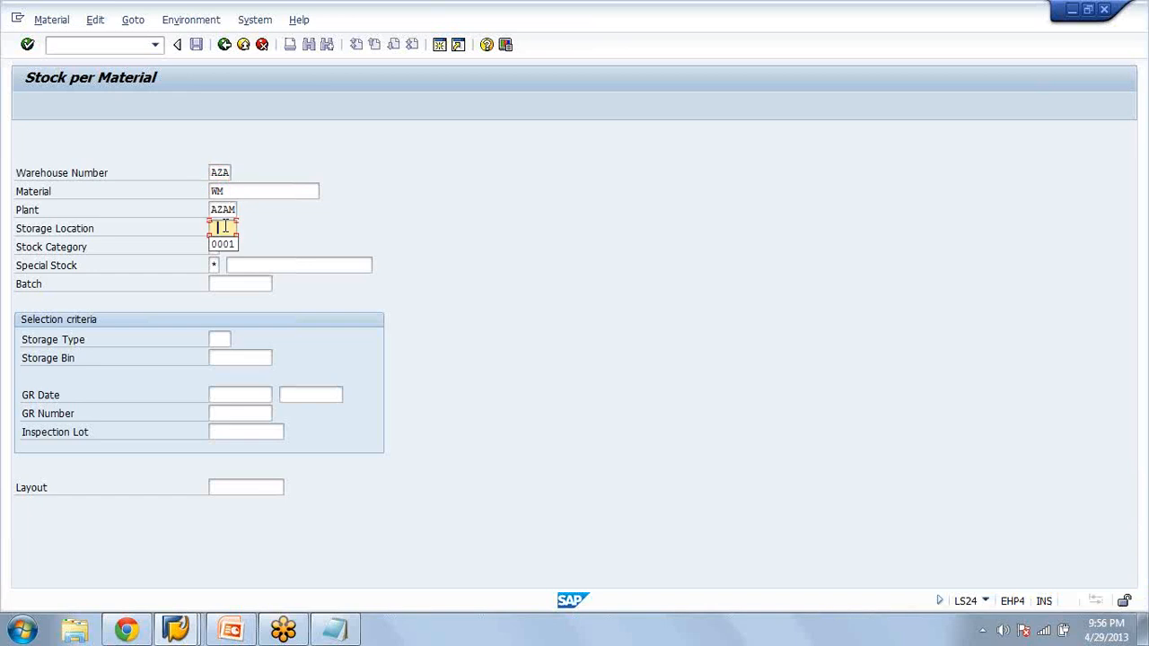
key(Down)
key(Return)
key(Return)
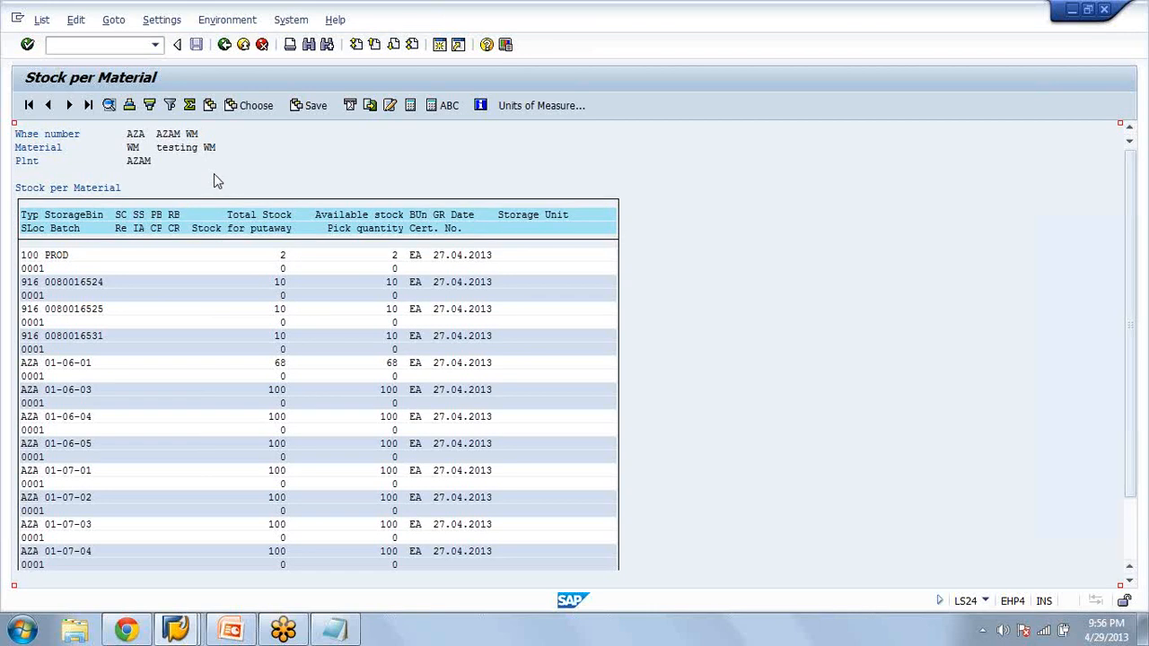
Go back to the Easy Access session and open crate part staging (LP11) for material WM, plant AZAM, supply area AZA12
key(alt+Tab)
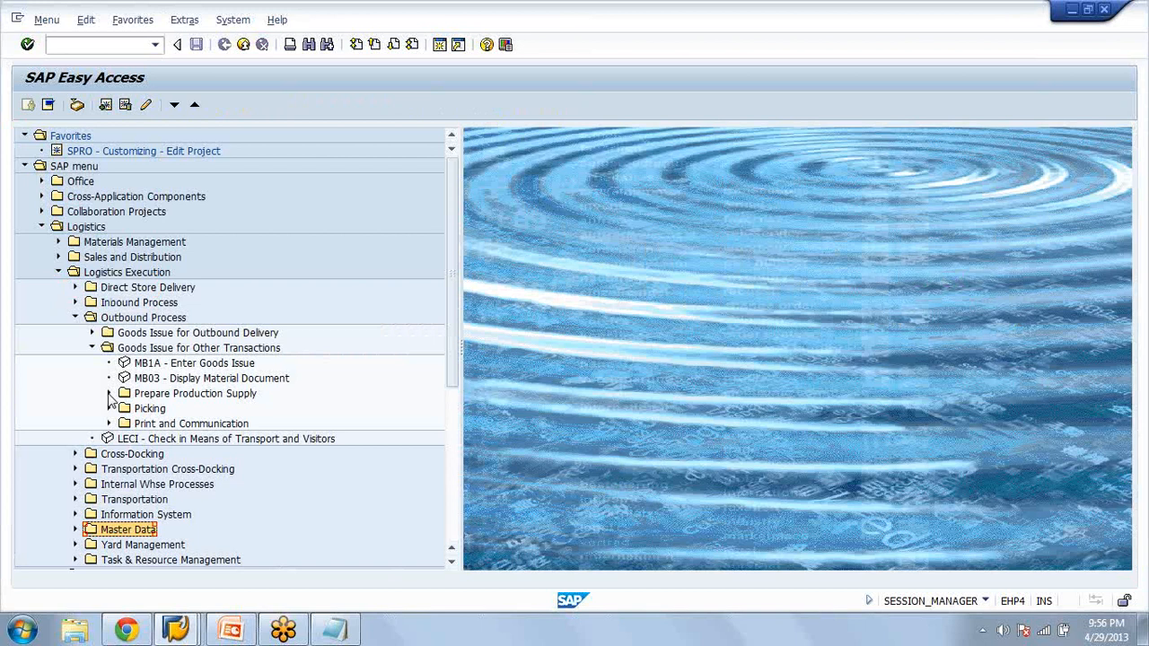
click(108, 393)
click(184, 423)
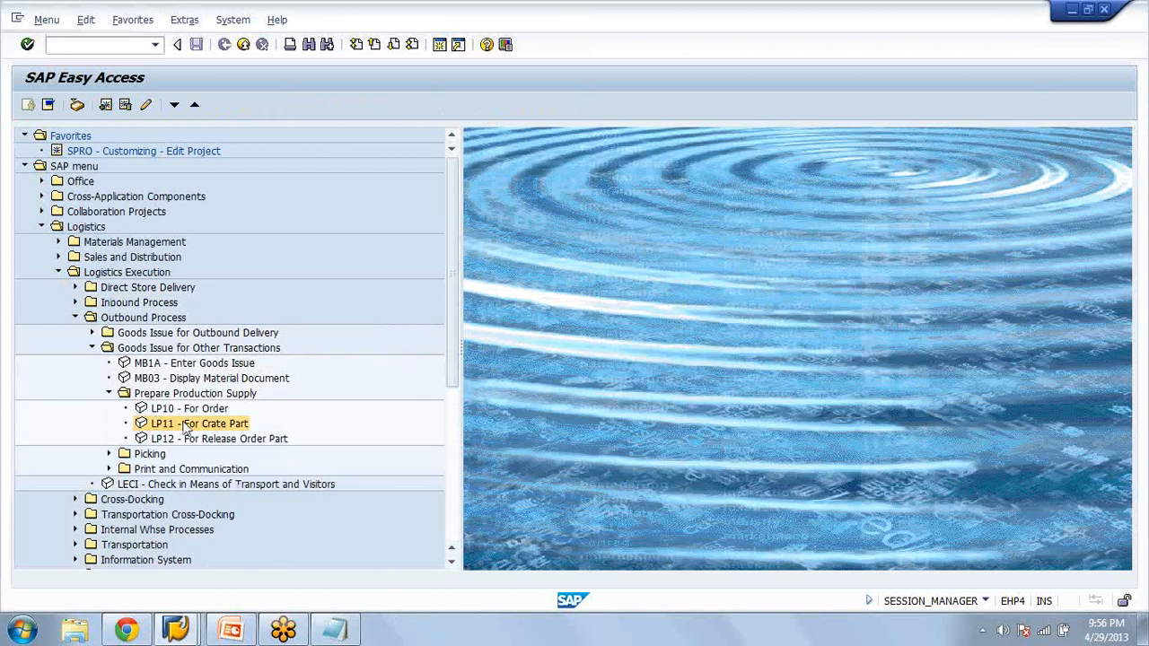
double_click(185, 424)
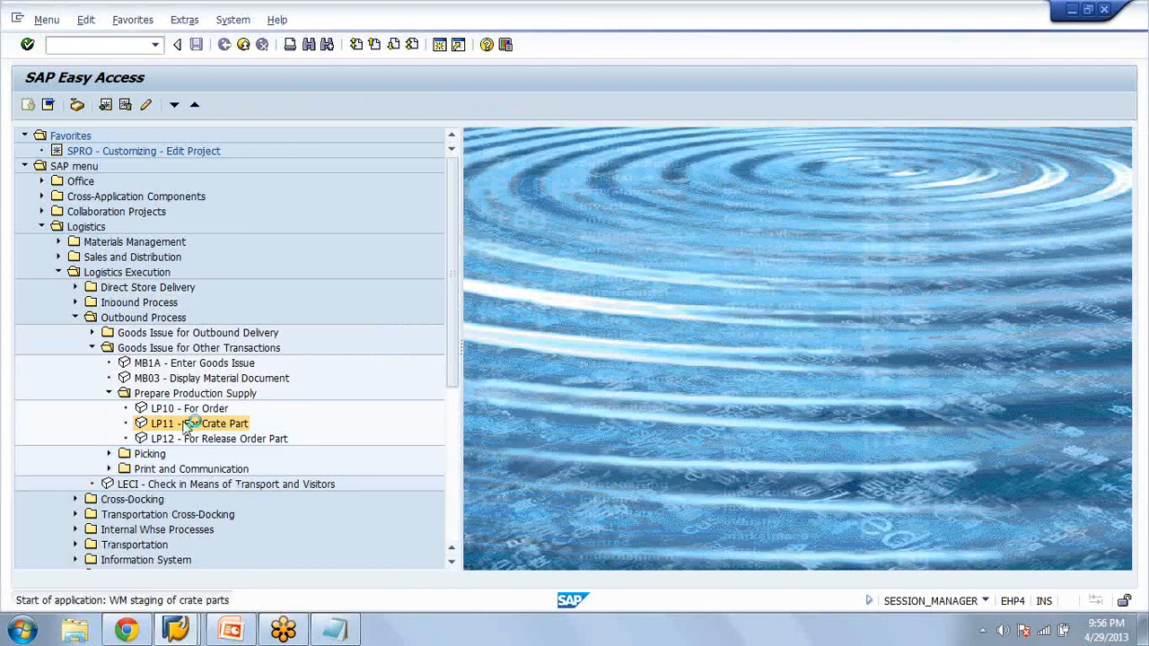
text(w)
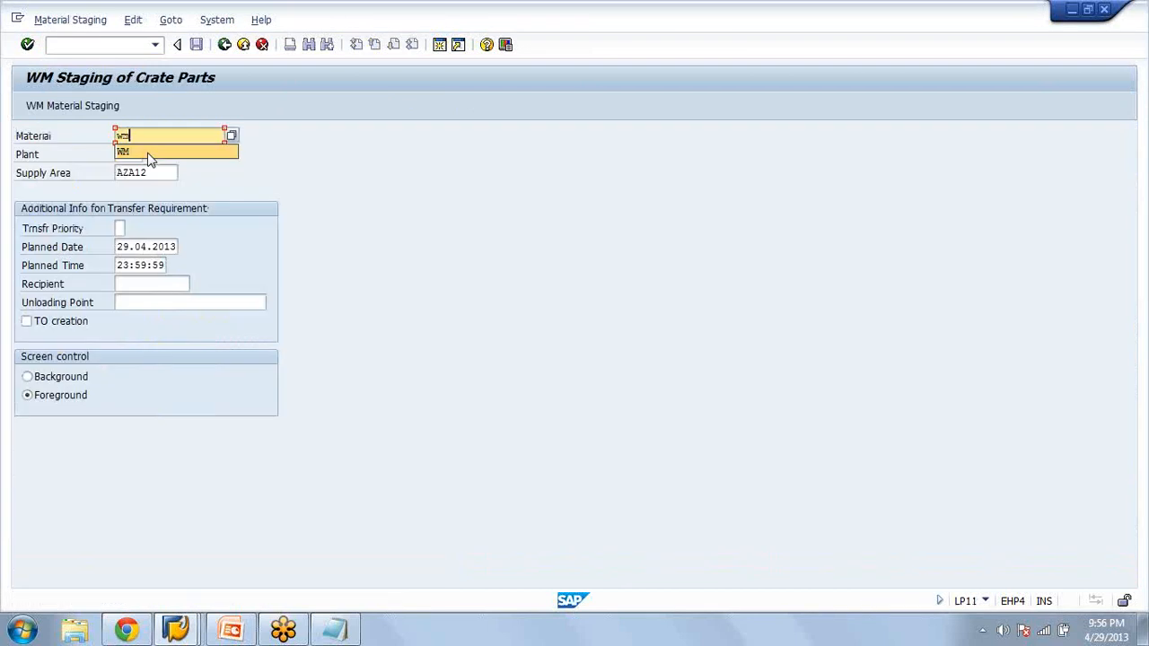
click(150, 158)
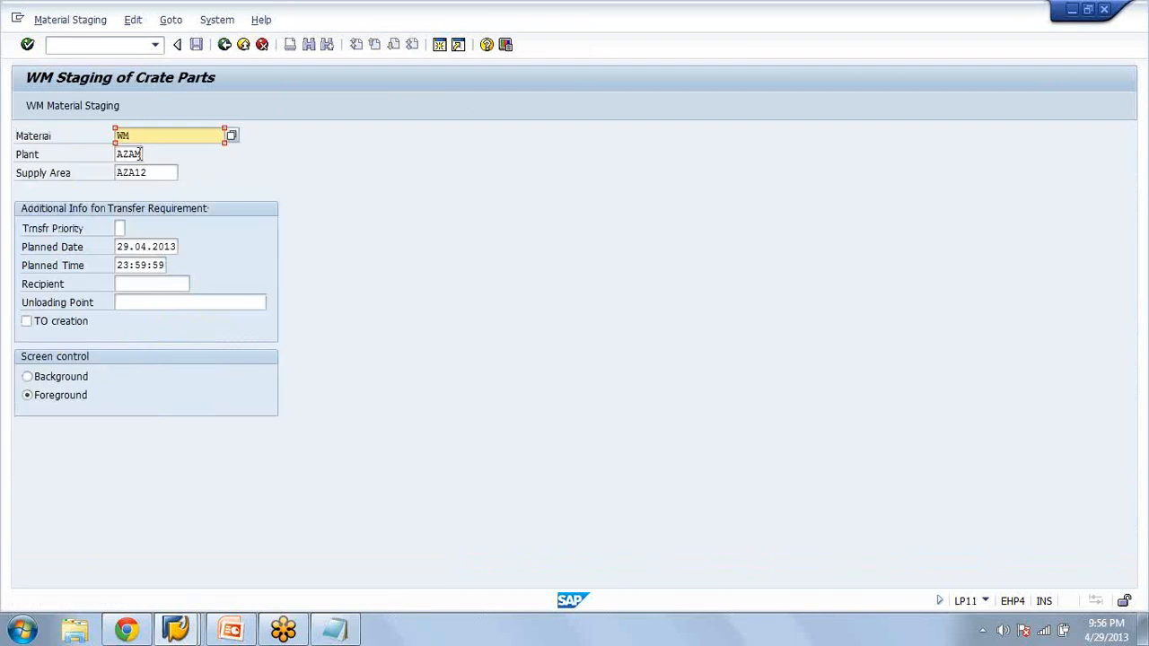
click(53, 108)
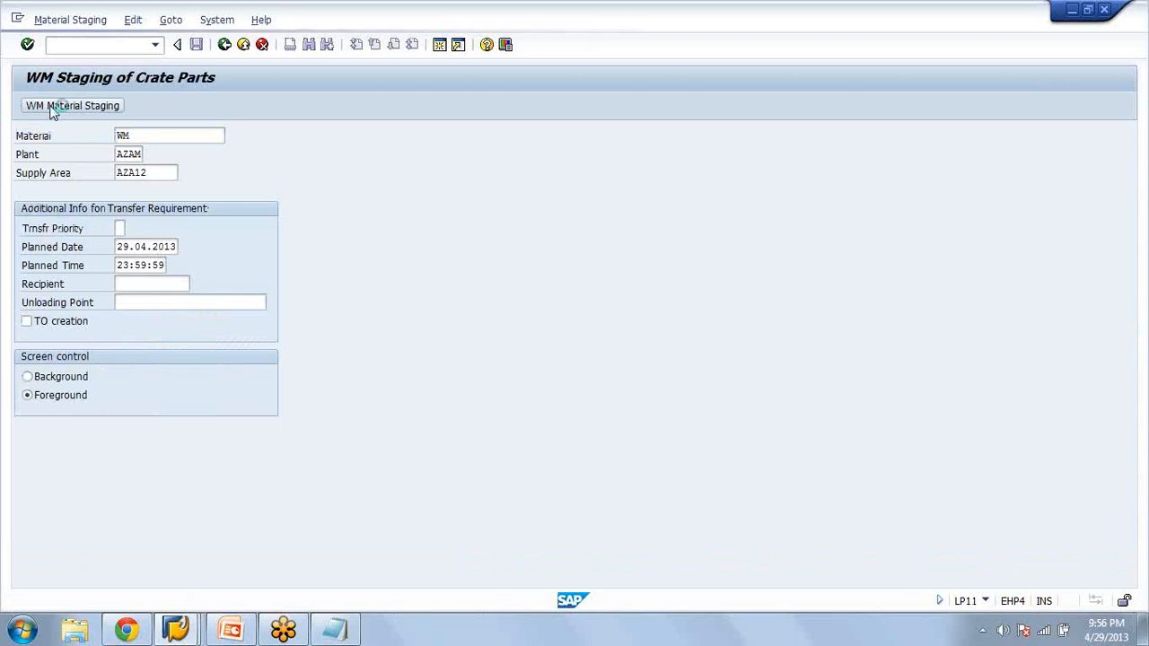
Check the kanban quantity, number of kanbans and available stock, and execute WM material staging for material WM
click(126, 247)
mouse_move(122, 230)
mouse_down()
mouse_move(111, 231)
mouse_move(115, 248)
mouse_move(102, 229)
mouse_up()
click(136, 227)
double_click(127, 246)
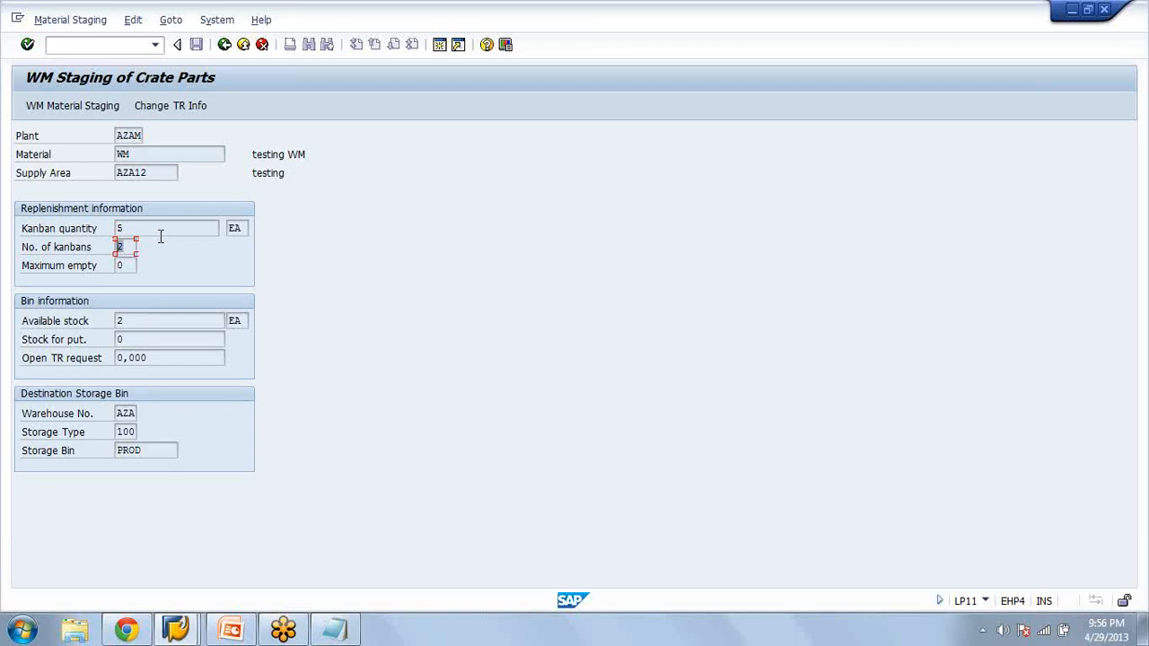
click(126, 250)
drag(139, 321, 102, 323)
click(72, 106)
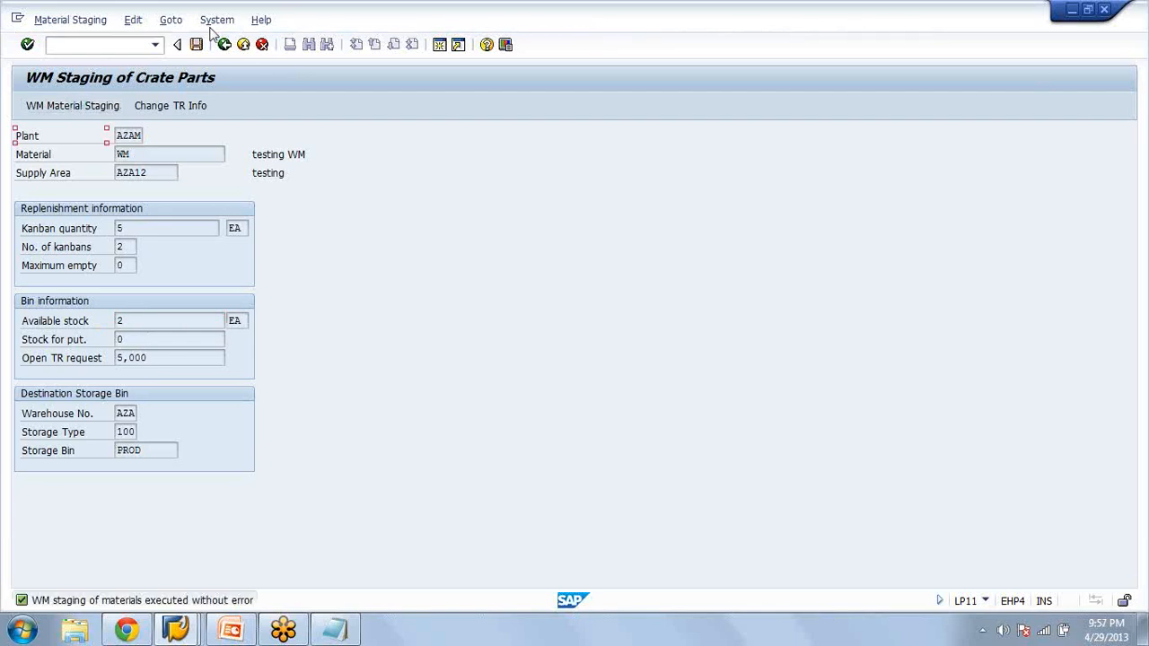
Save the WM staging of material WM and return to the Easy Access menu
click(225, 45)
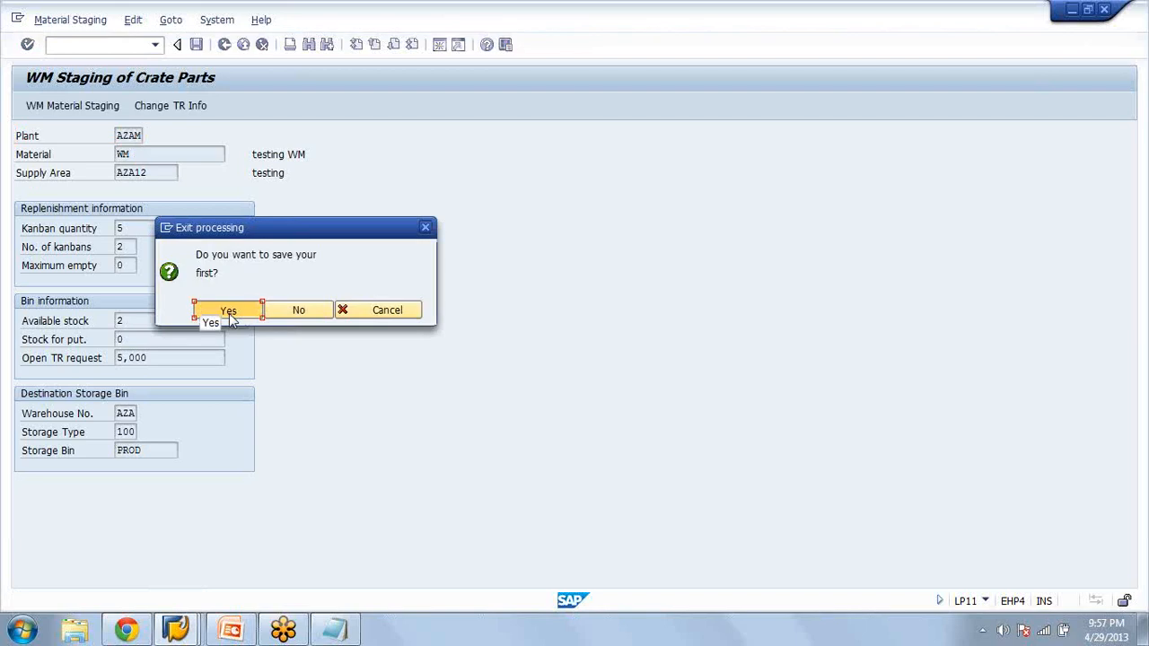
click(229, 311)
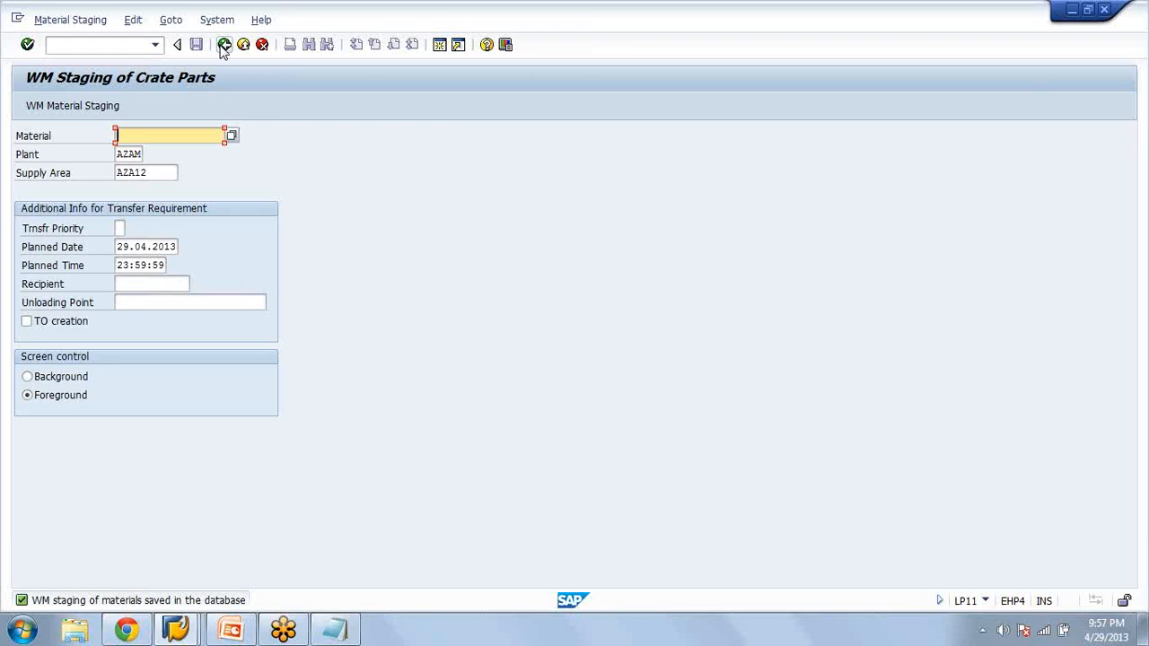
click(223, 46)
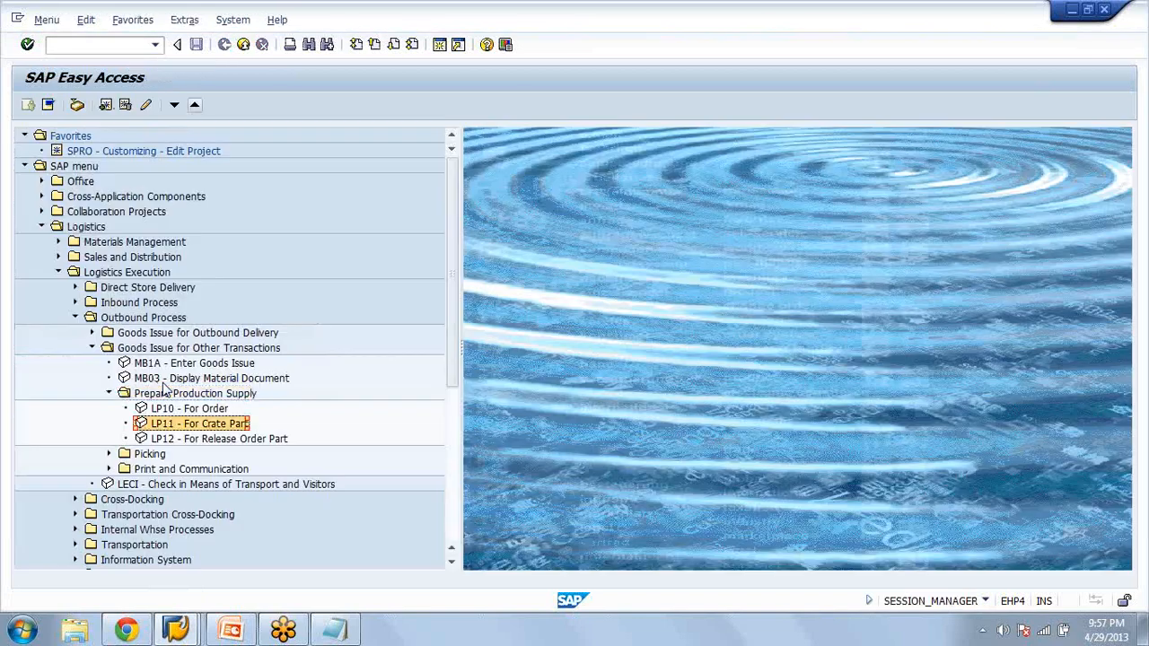
List the open transfer requirements of warehouse AZA for requirement type P (Production supply) with LB13
click(164, 391)
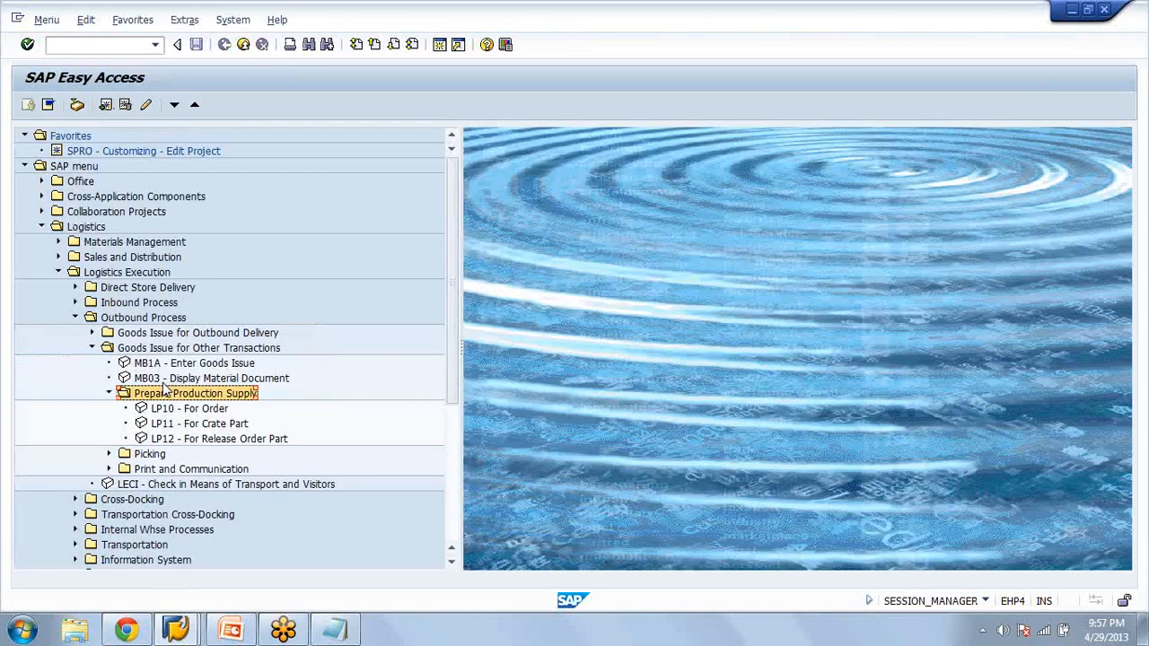
double_click(164, 391)
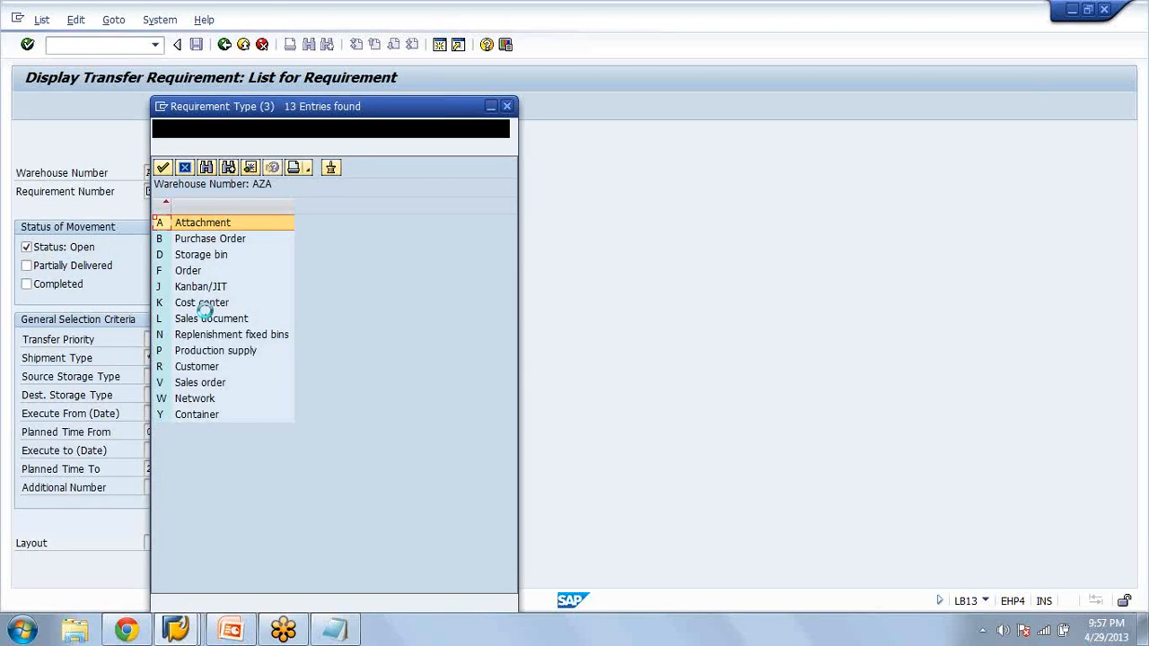
double_click(215, 351)
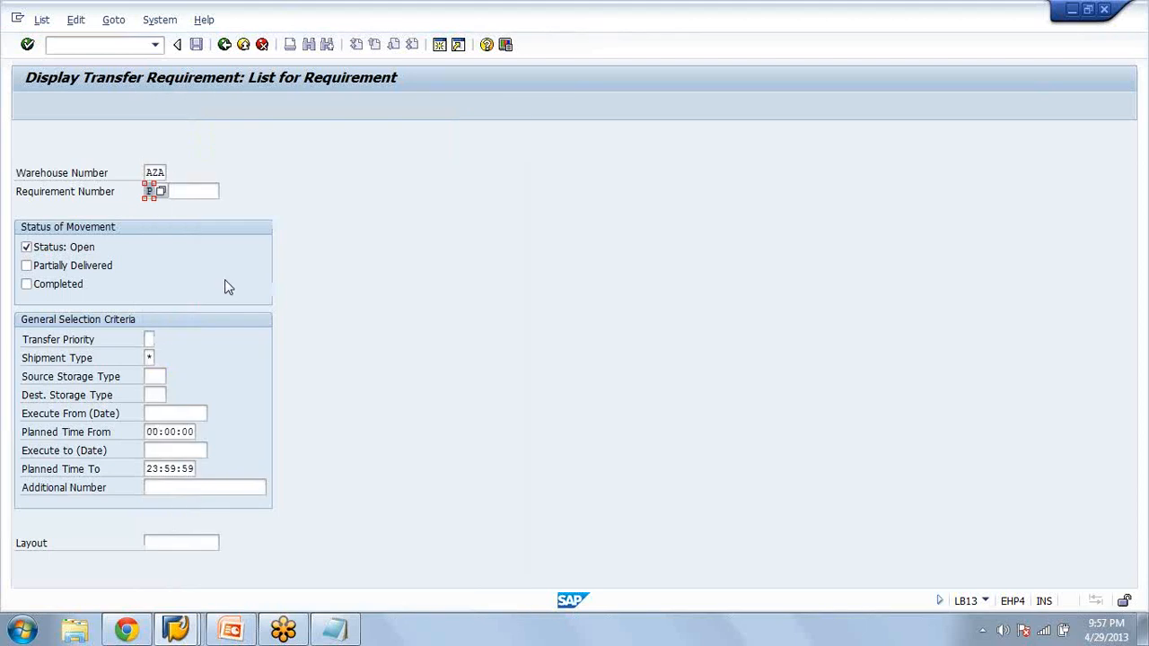
key(F8)
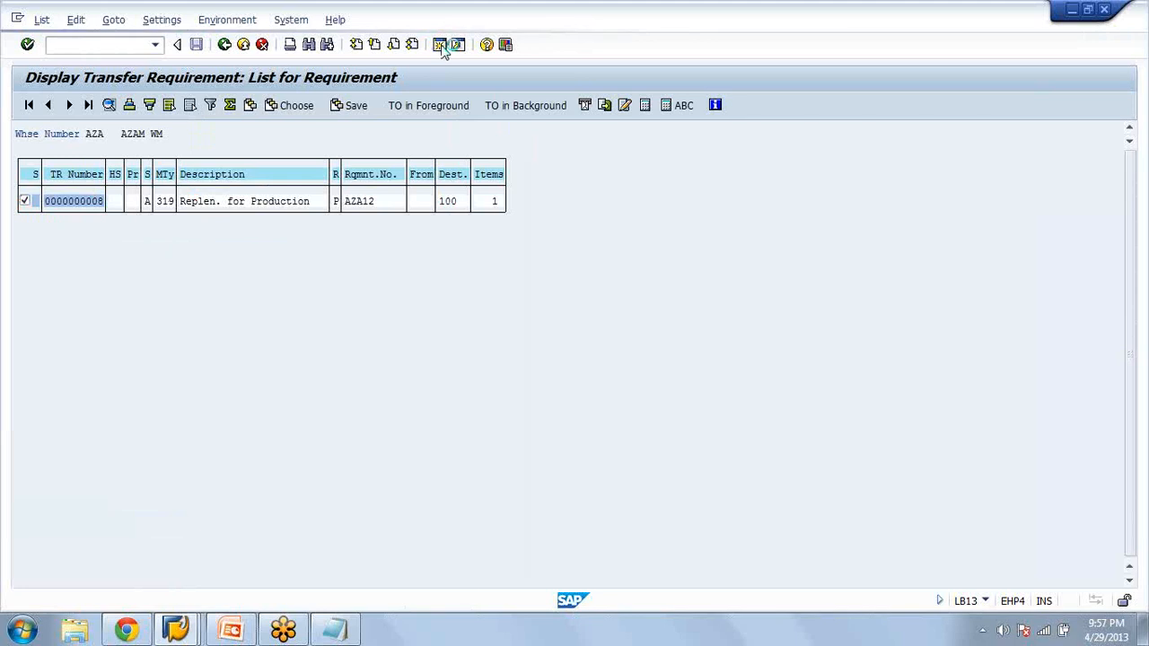
Start transfer order creation from a transfer requirement (LT04) in a separate session
click(93, 42)
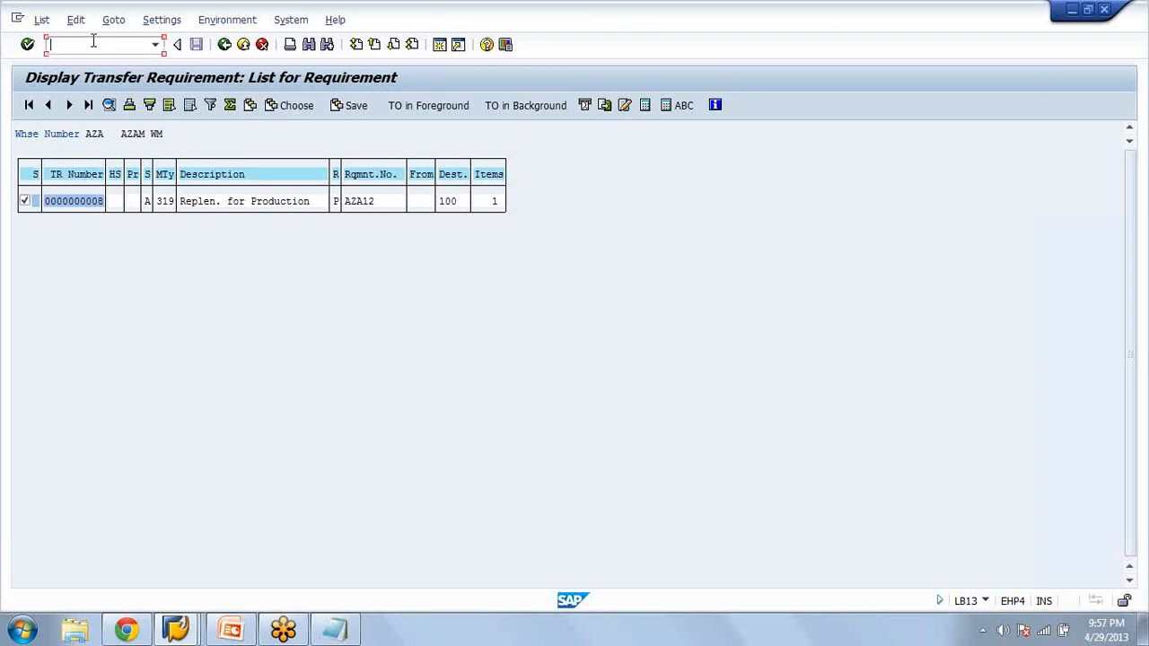
key(alt+Tab)
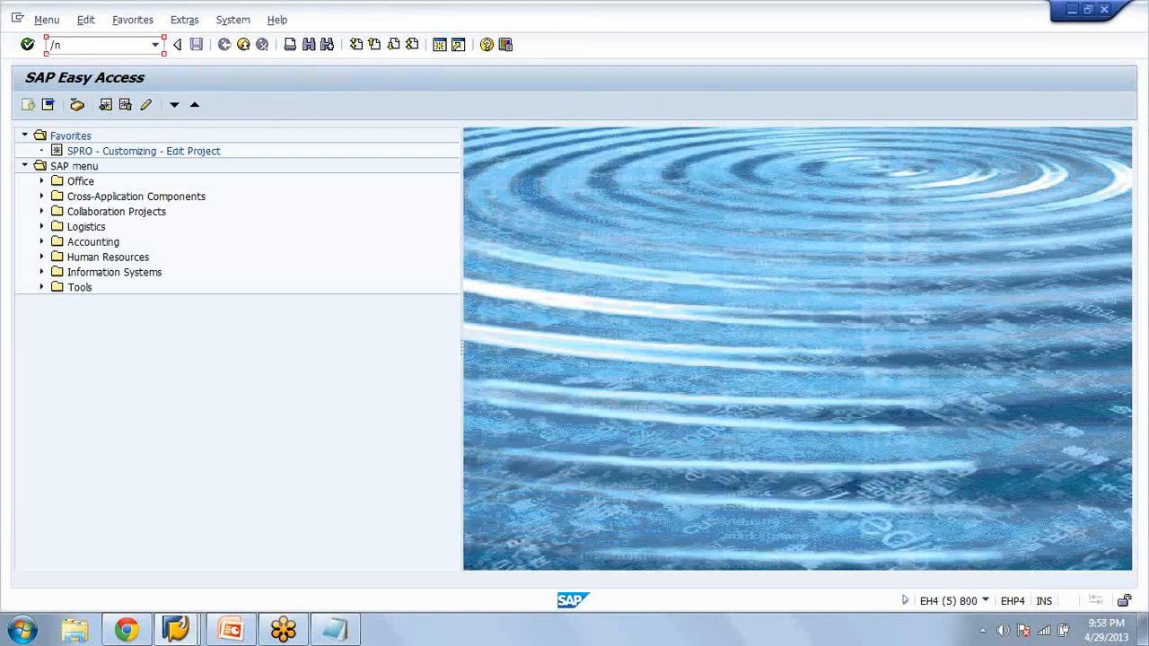
text(t04)
key(Return)
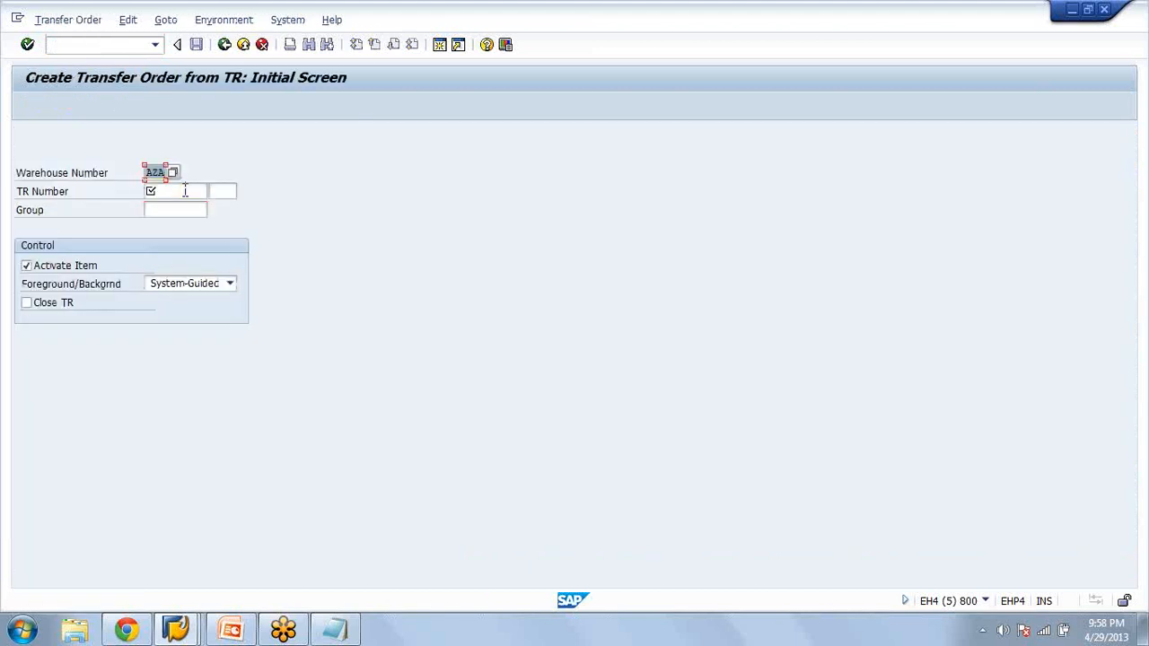
Create the transfer order for transfer requirement 8 in warehouse AZA, accepting the two-step picking warning and saving the order
click(185, 192)
key(Return)
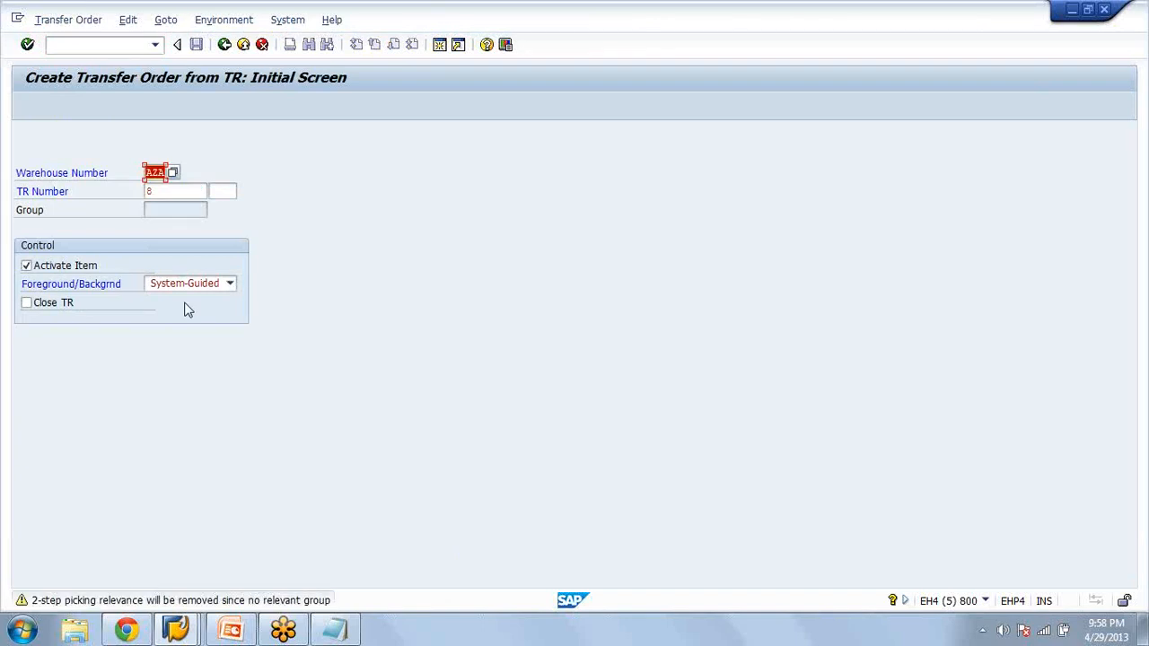
key(Return)
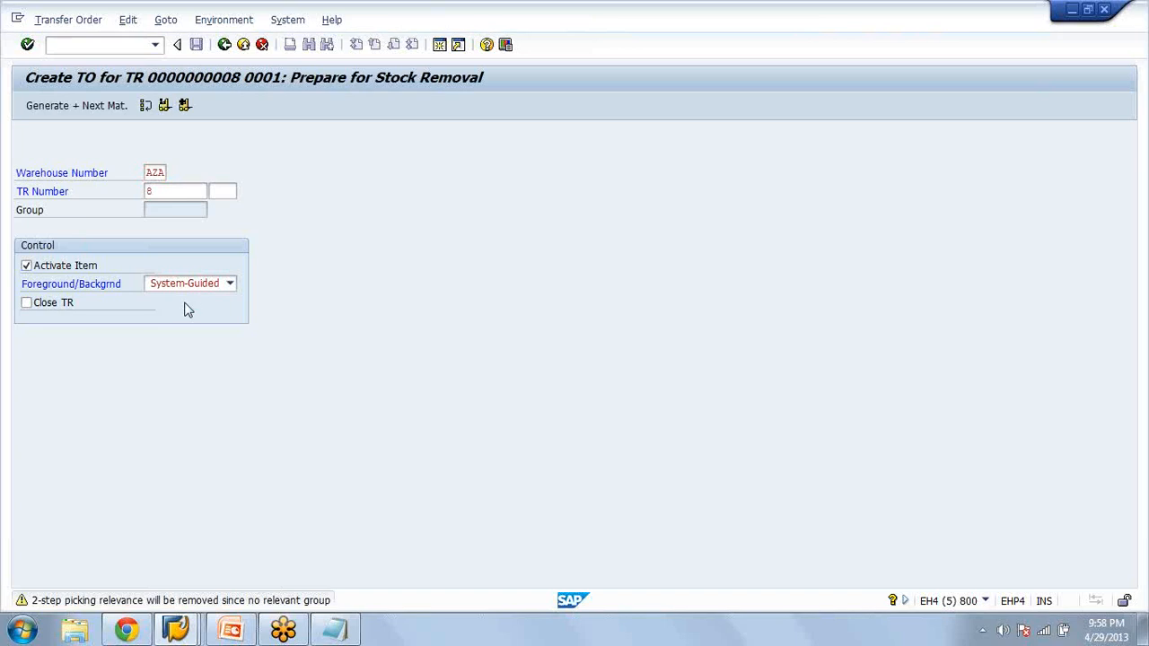
key(Return)
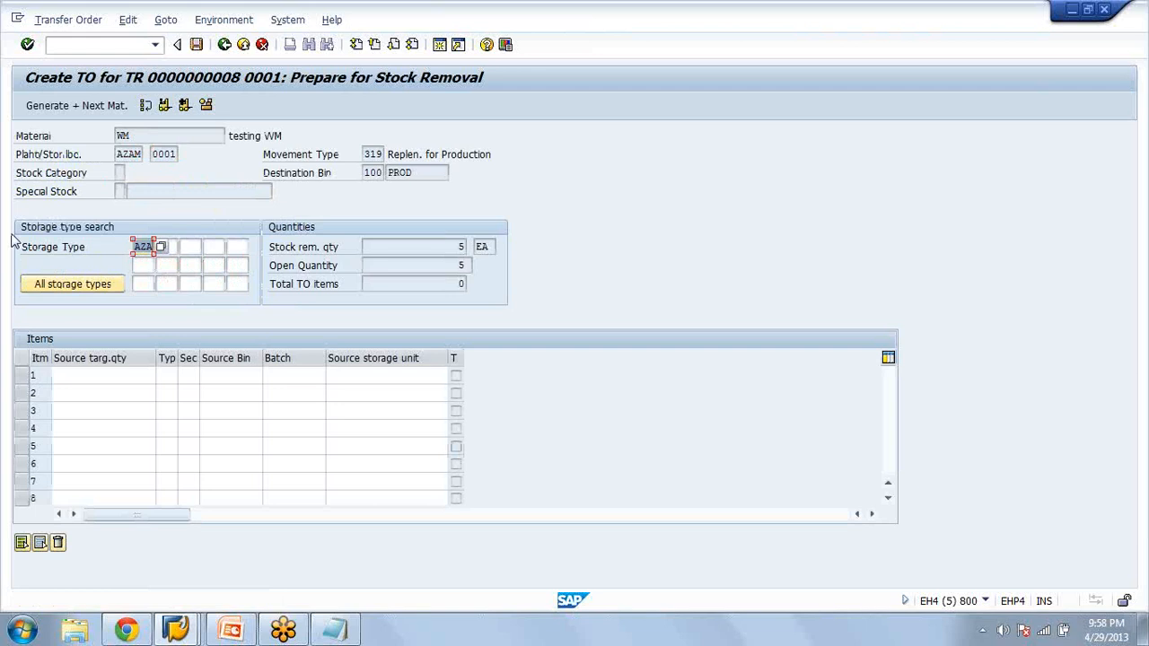
click(93, 105)
click(196, 45)
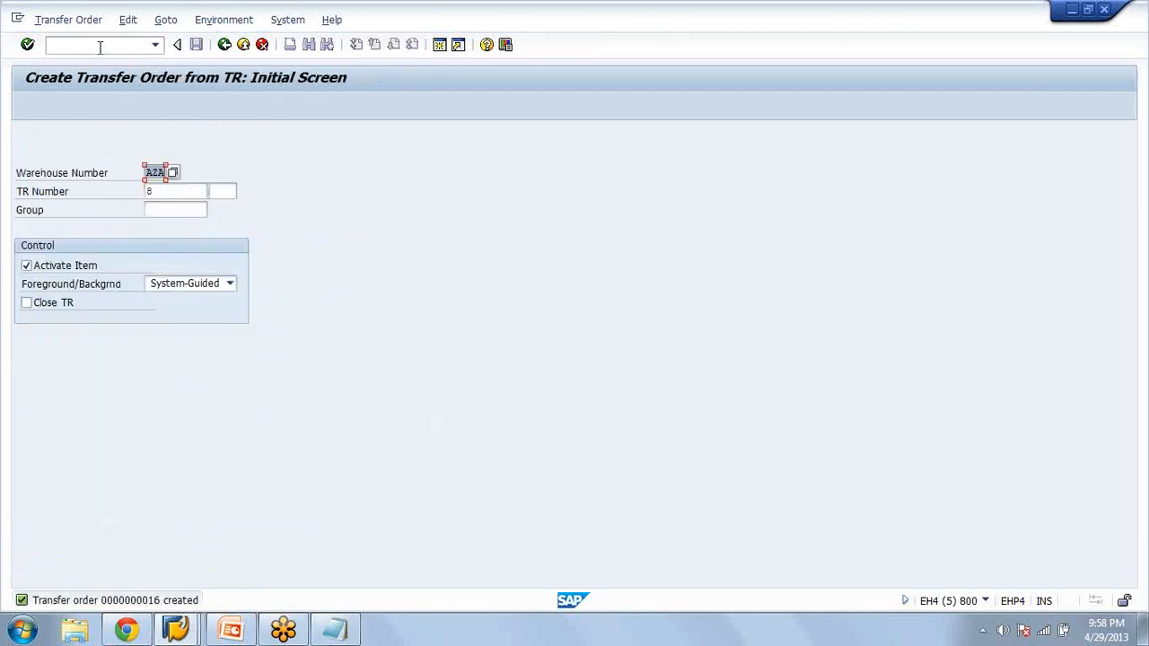
Confirm the new transfer order of warehouse AZA internally with LT12, using pick and transfer in the foreground, and post it
click(100, 46)
text(/n)
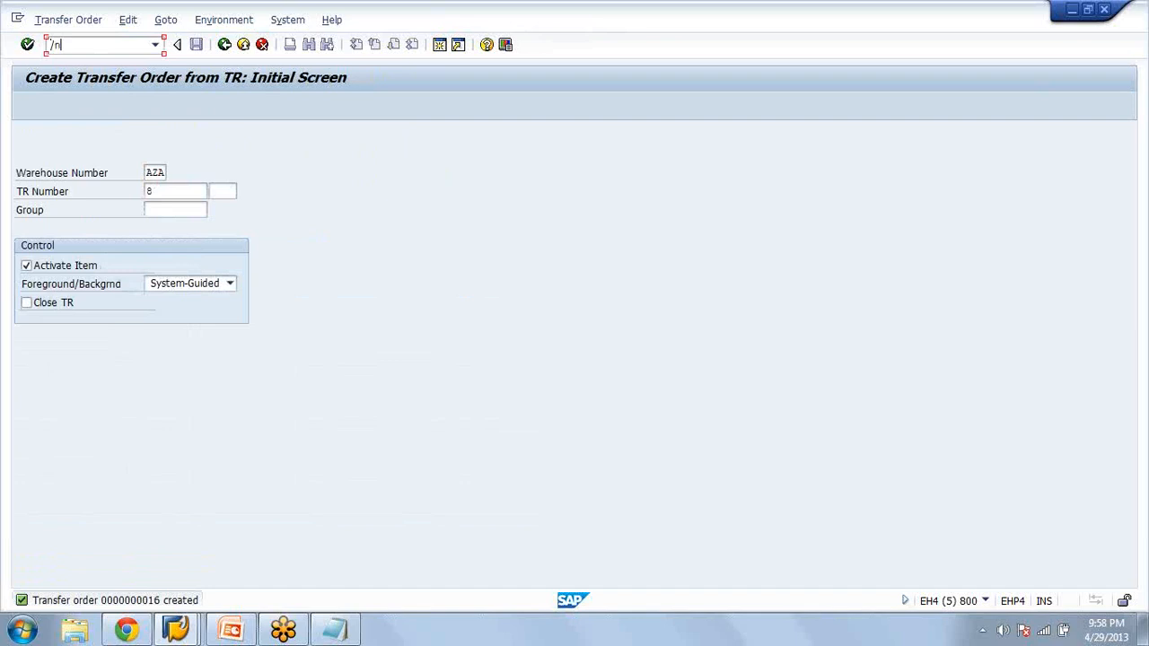
text(lt12)
key(Return)
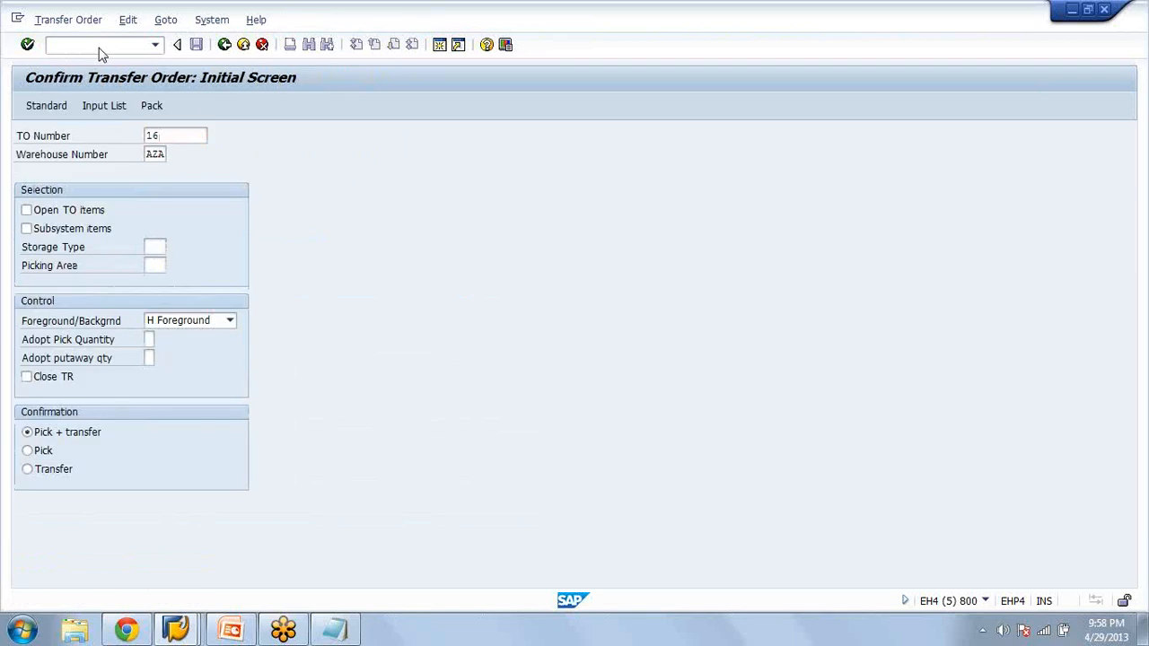
key(Return)
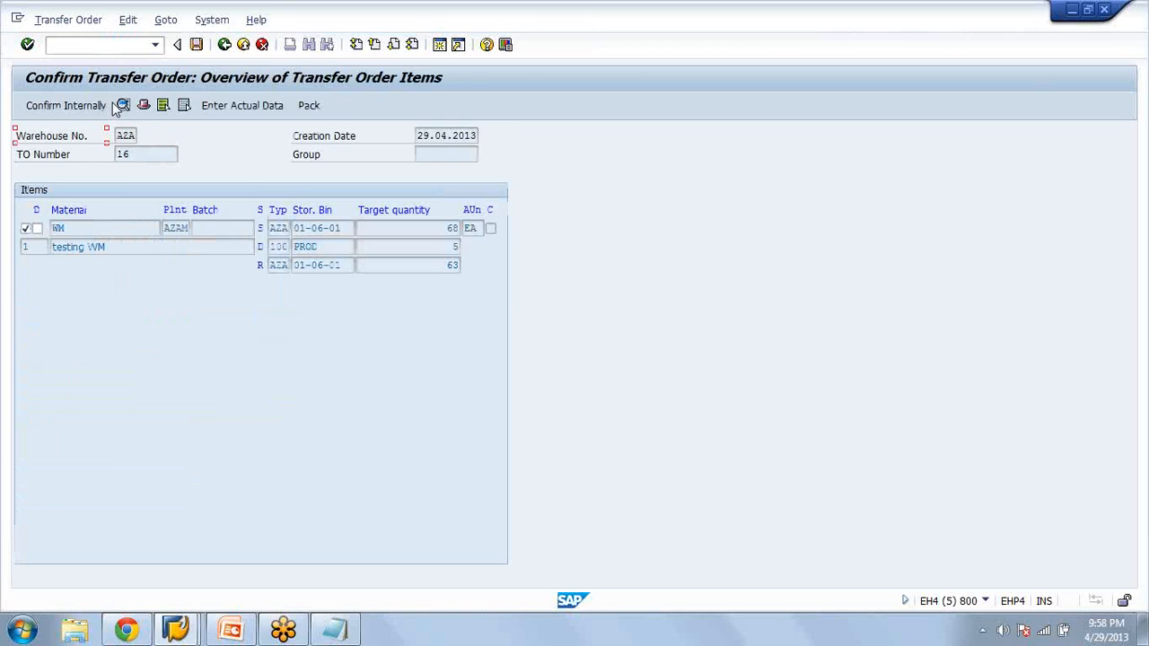
click(108, 105)
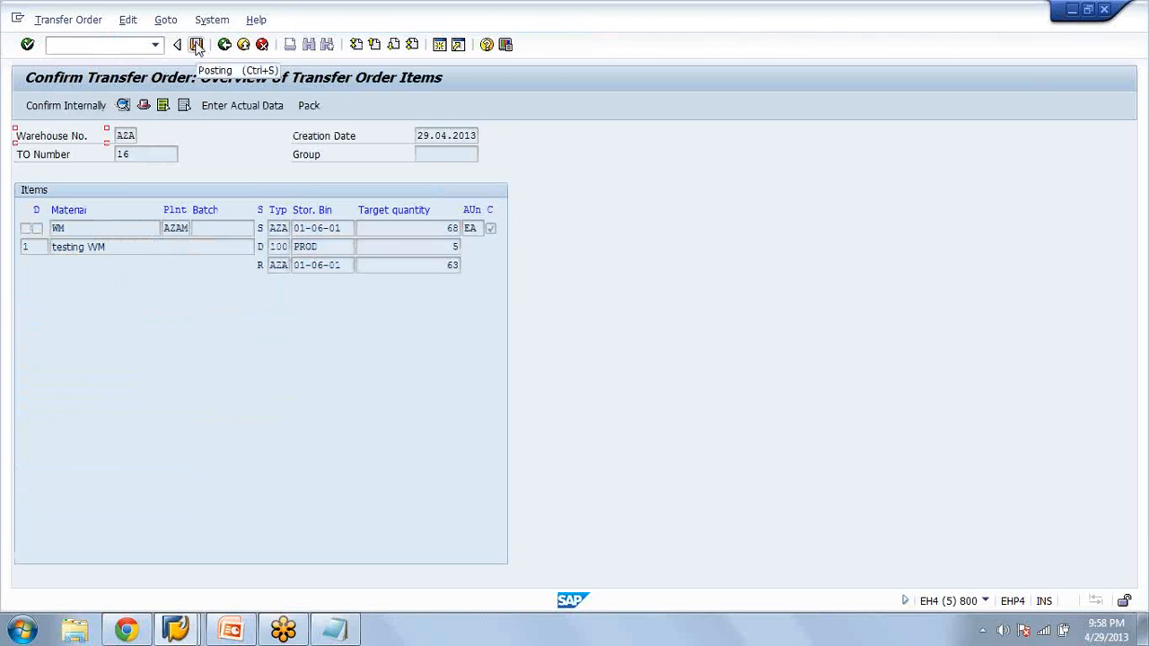
click(196, 45)
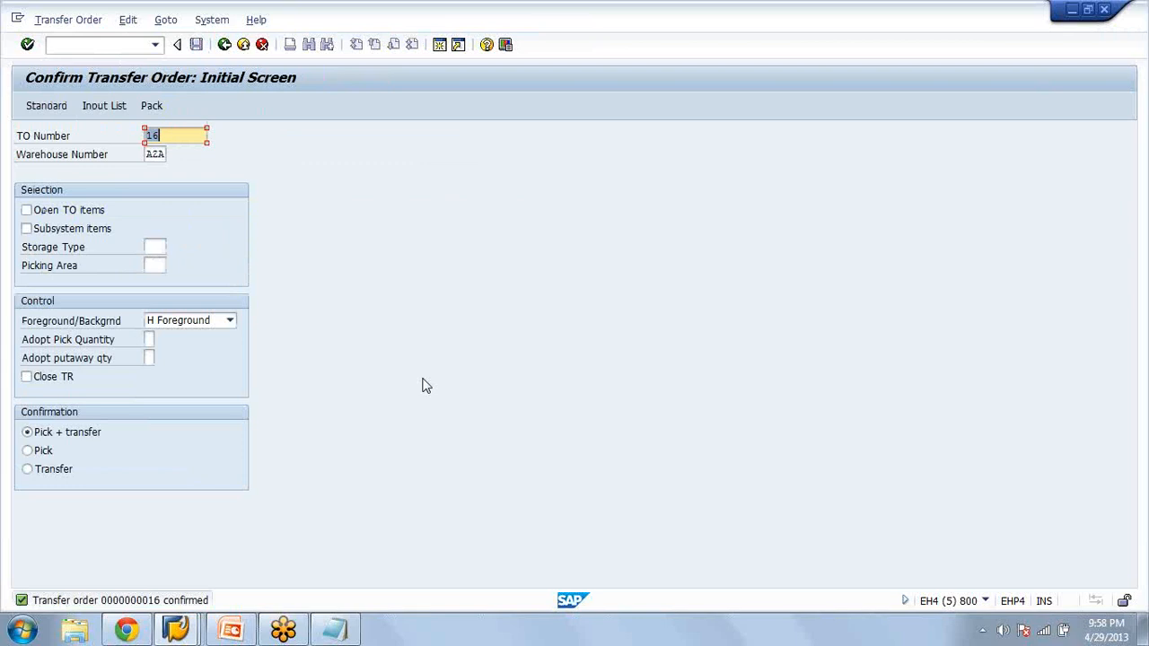
Switch to the LS24 session, redisplay the stock of material WM to check the PROD bin, and return to Easy Access
key(alt+Tab)
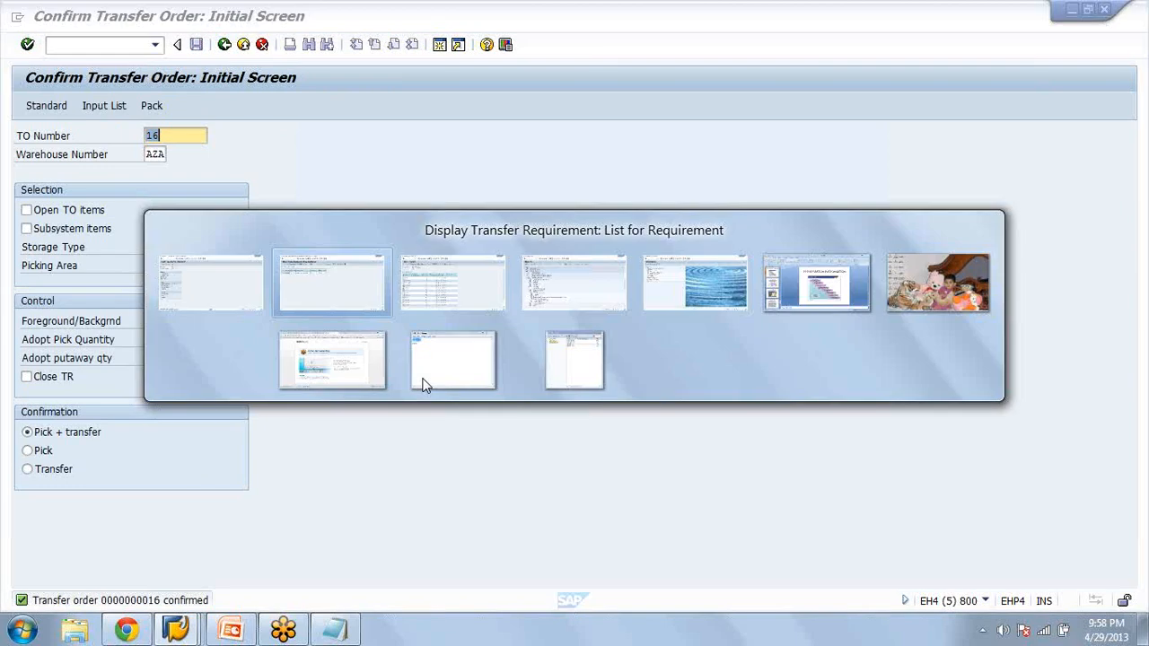
key(alt+Tab)
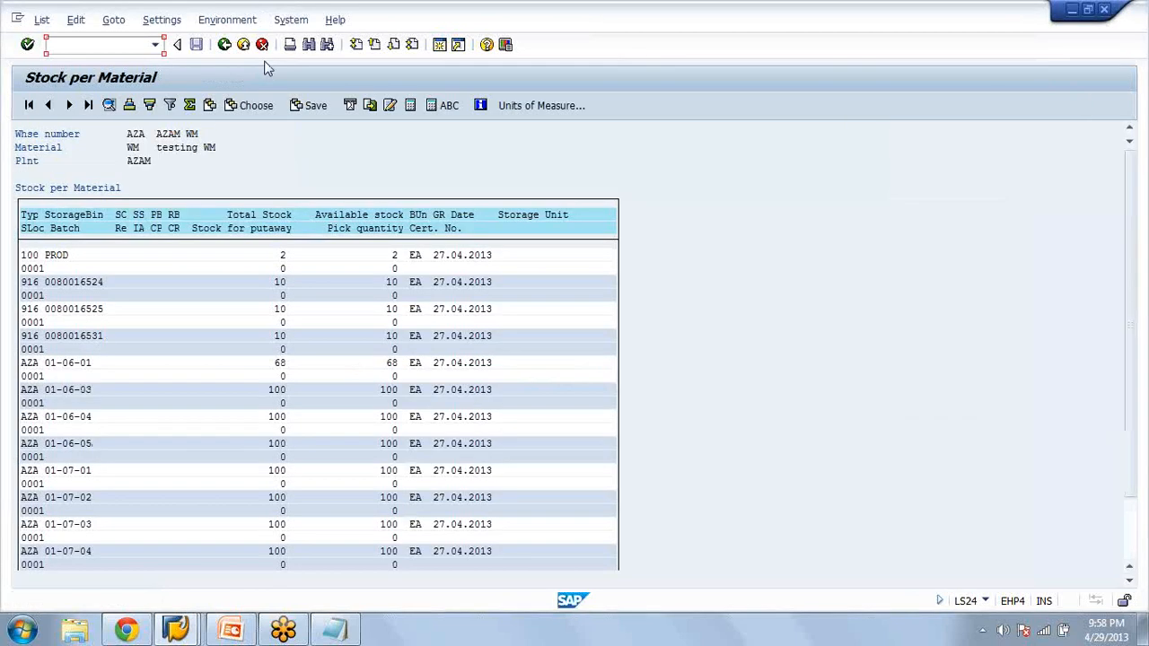
click(226, 45)
key(Return)
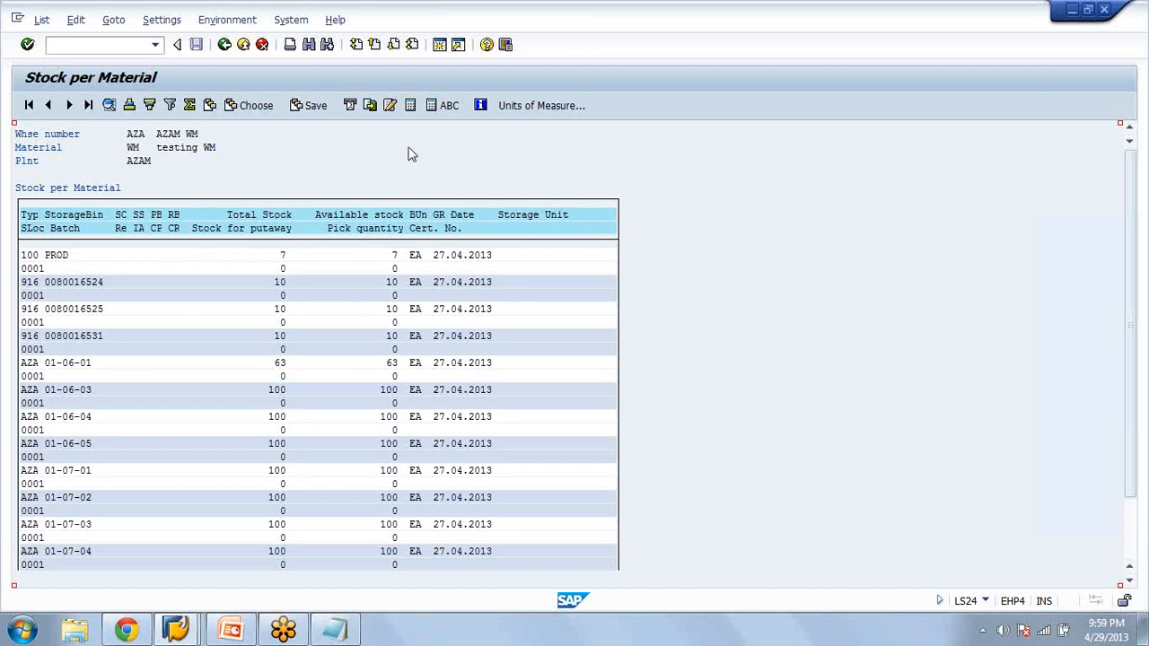
click(226, 47)
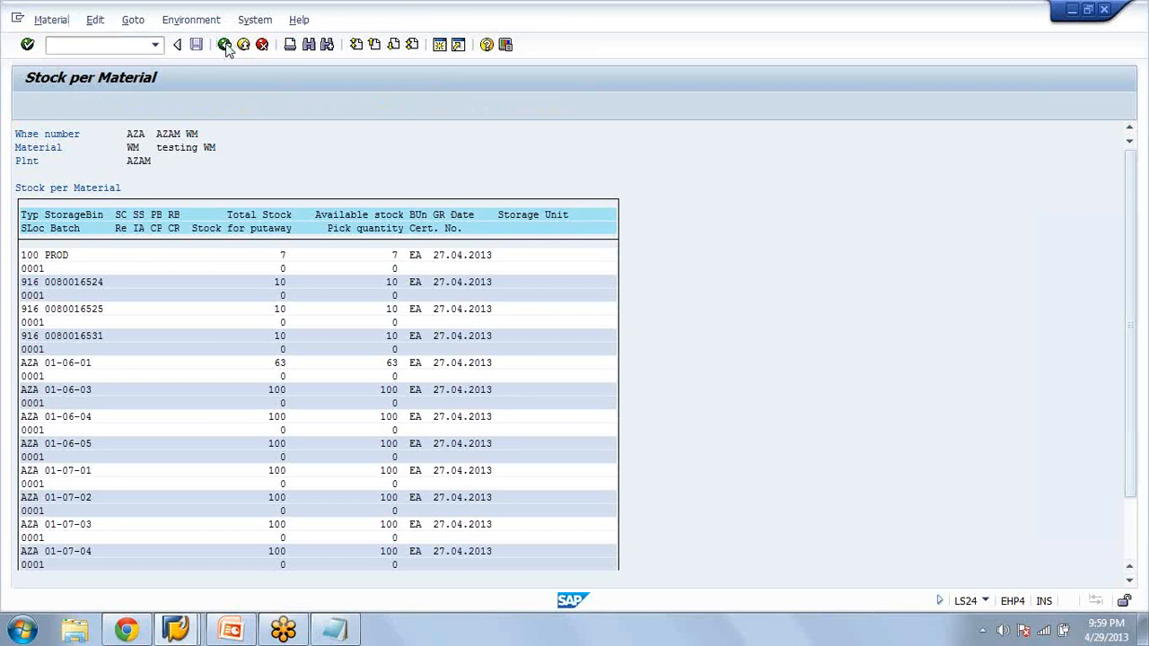
click(226, 48)
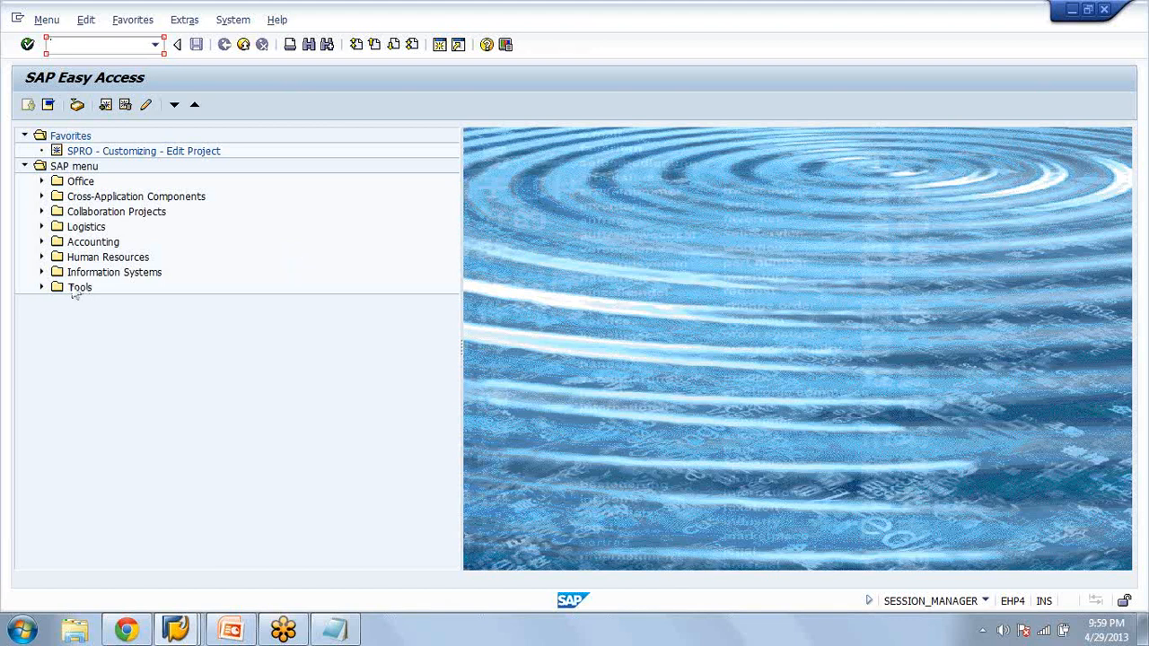
Open the Warehouse Activity Monitor (LL01) from the warehouse section of the Logistics Execution information system
click(42, 228)
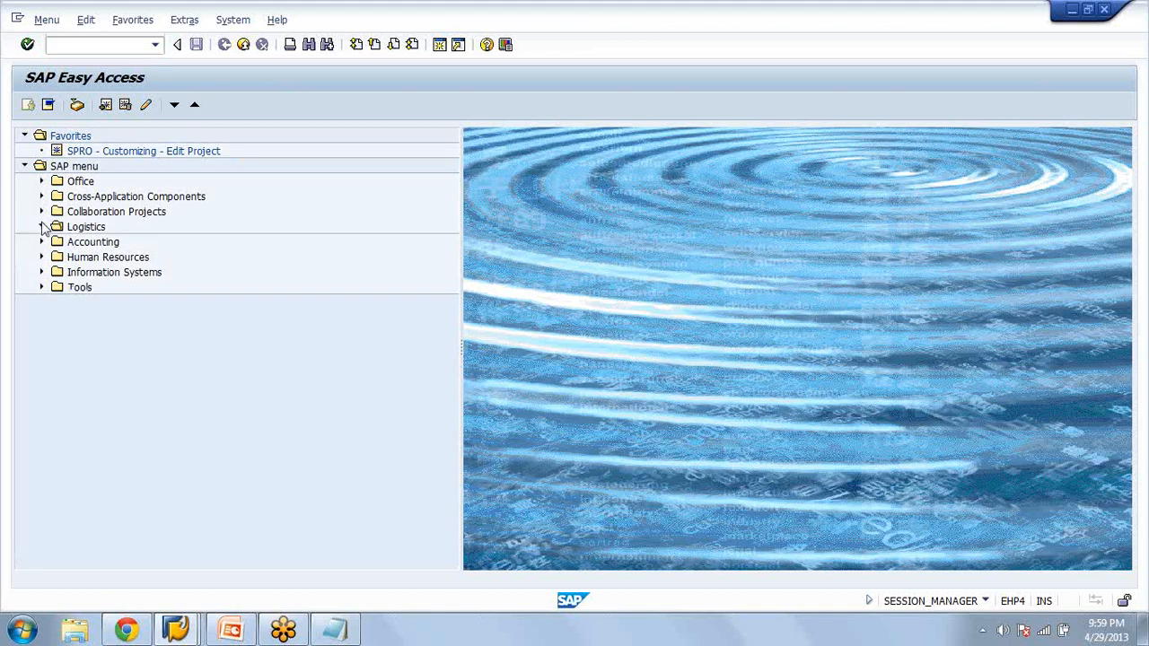
click(42, 227)
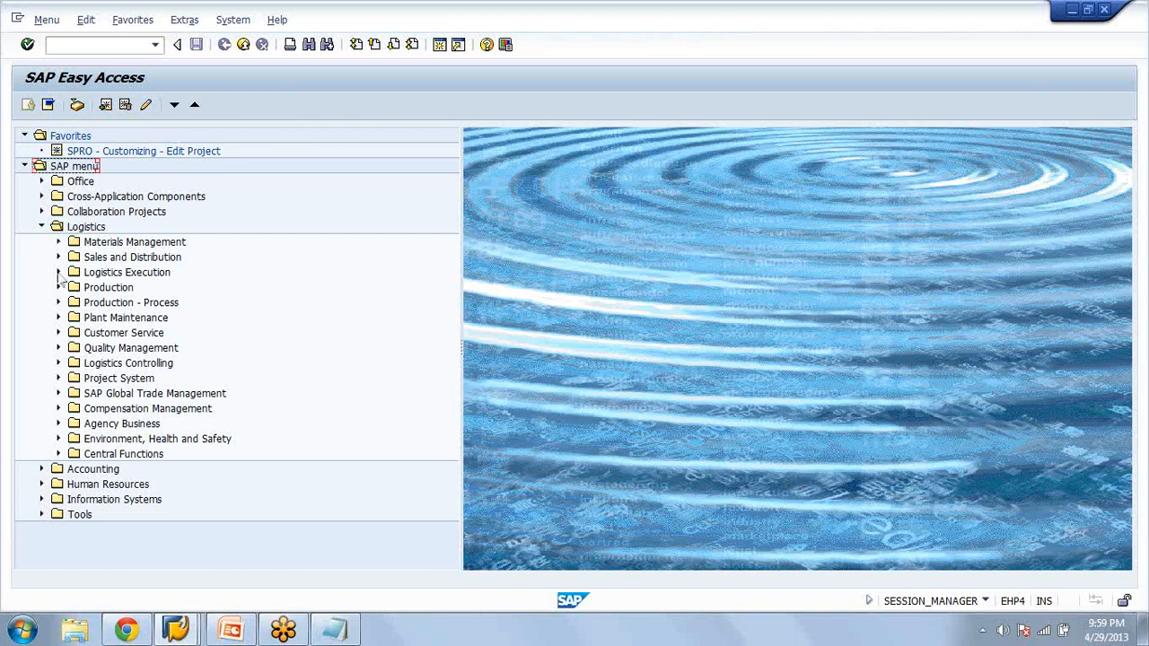
click(58, 273)
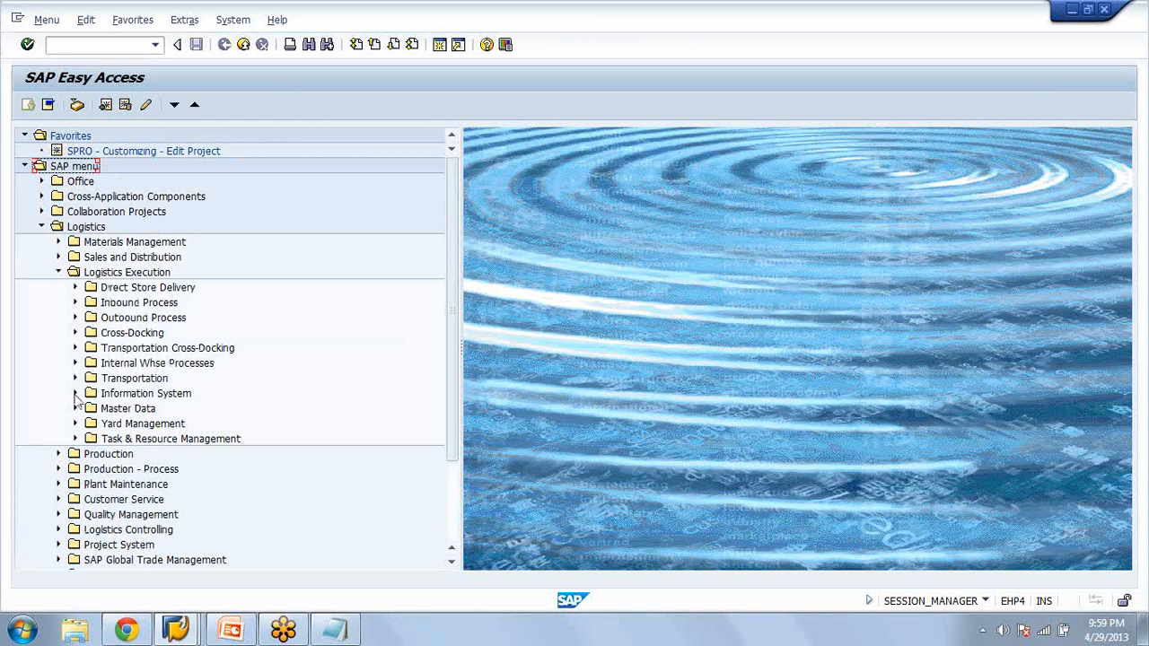
click(75, 394)
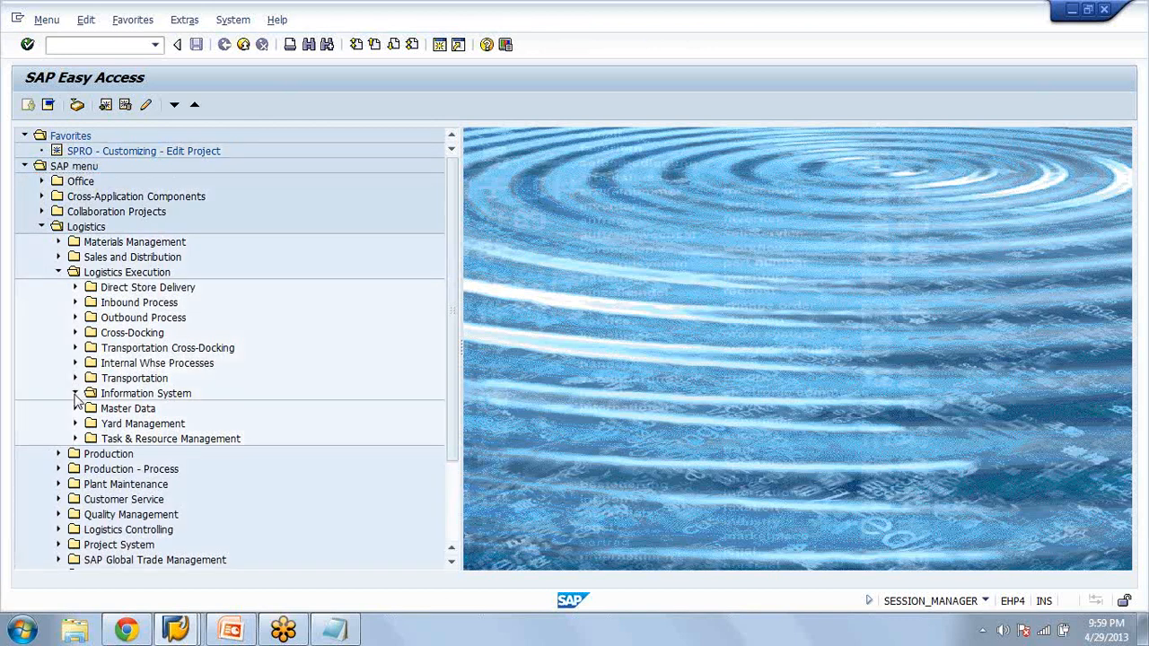
click(93, 423)
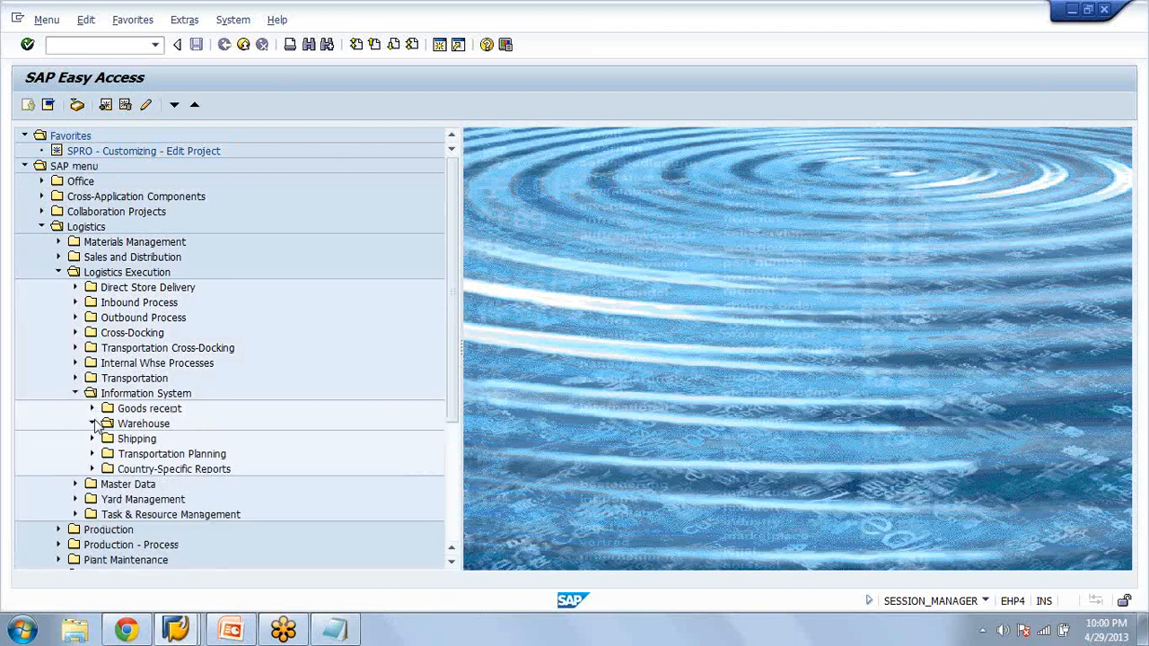
double_click(180, 438)
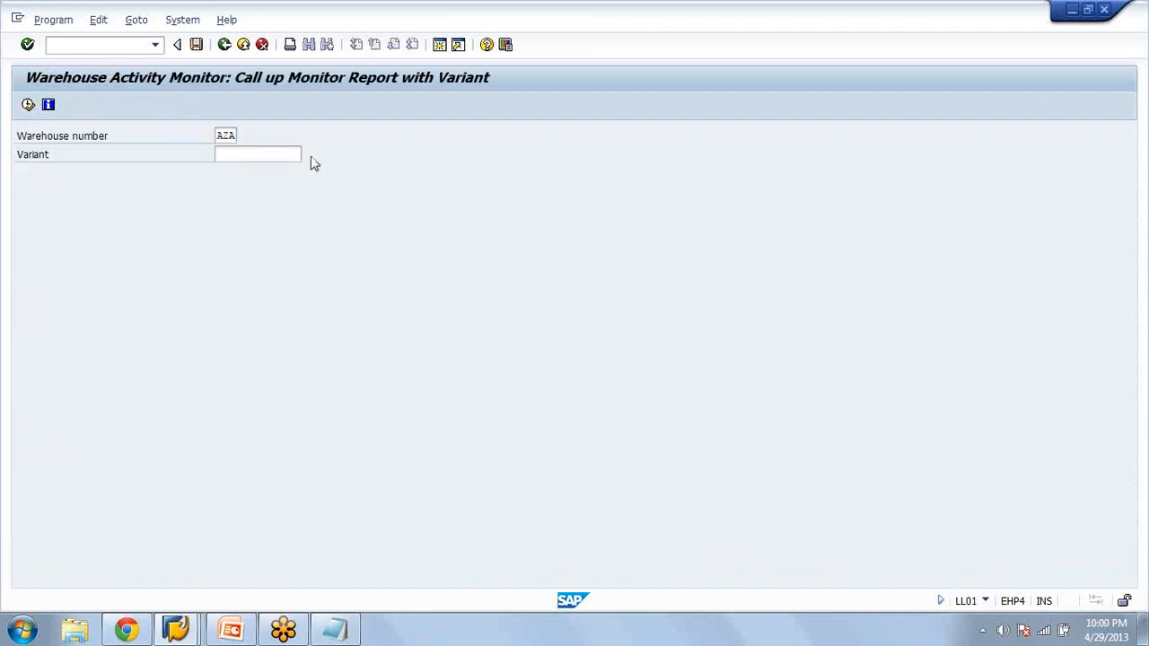
Run the Warehouse Activity Monitor for warehouse AZA with variant LES001, examine the critical processes, and leave the report
key(F8)
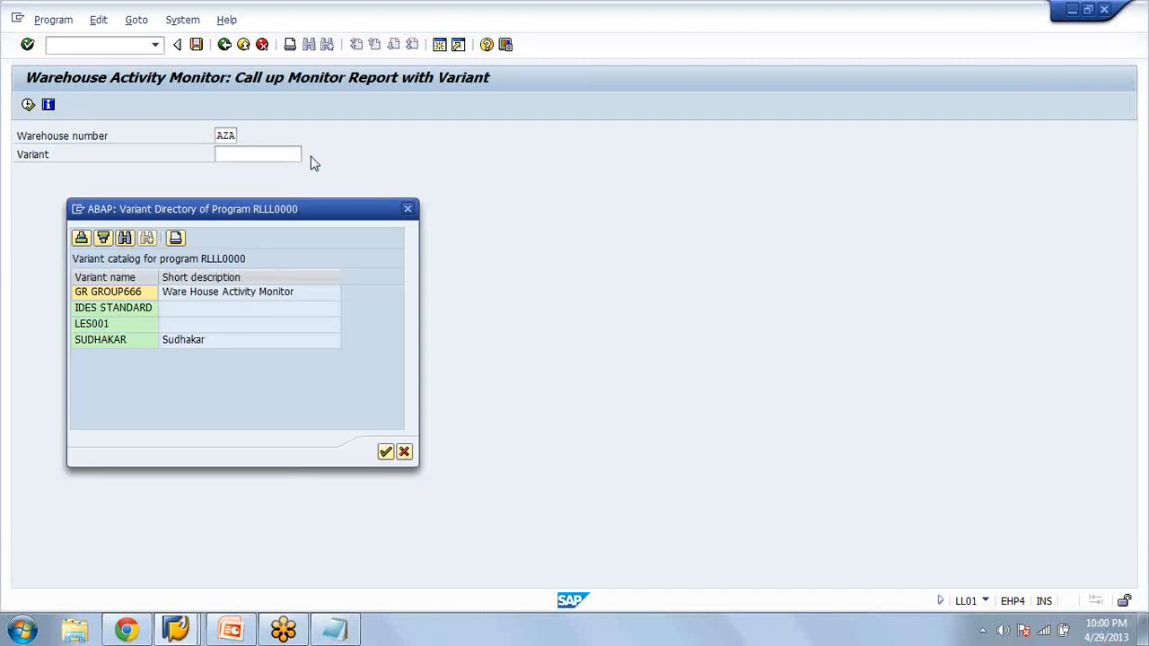
double_click(108, 323)
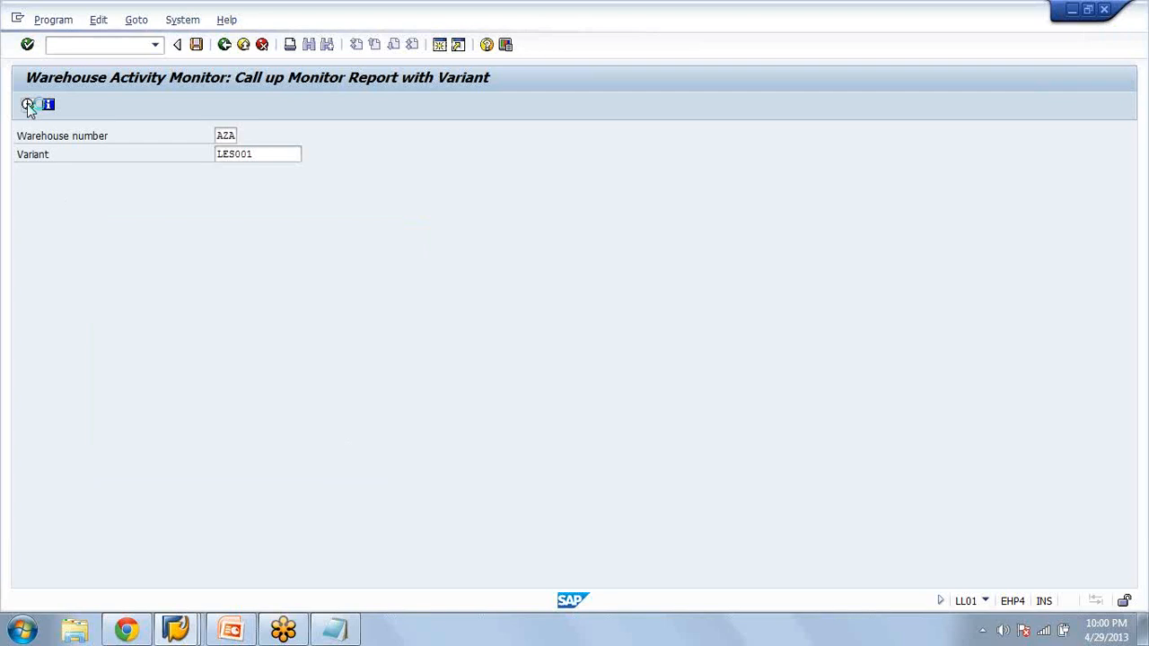
click(27, 103)
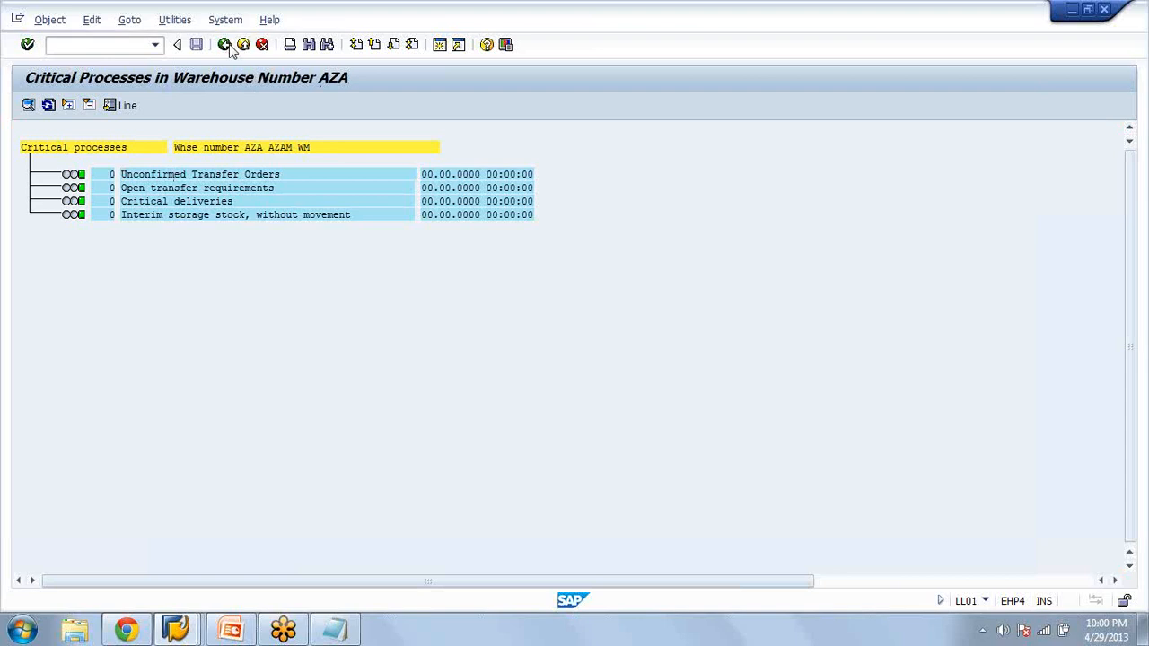
click(226, 46)
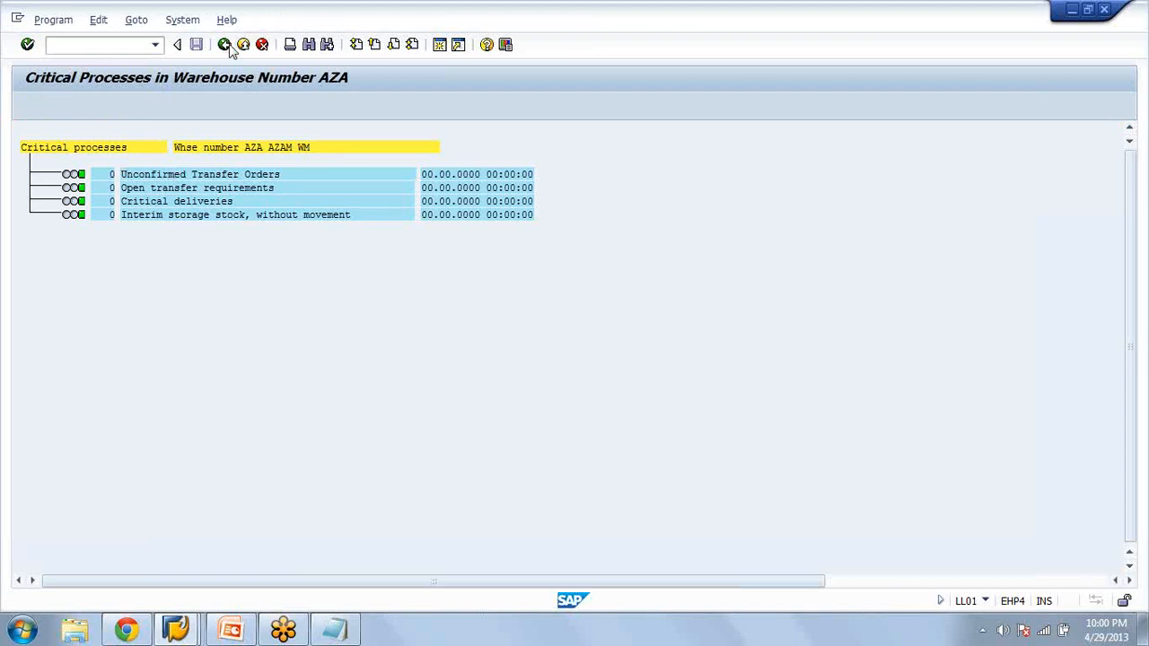
Open an additional session and start the ABAP Editor with transaction SE38
click(445, 46)
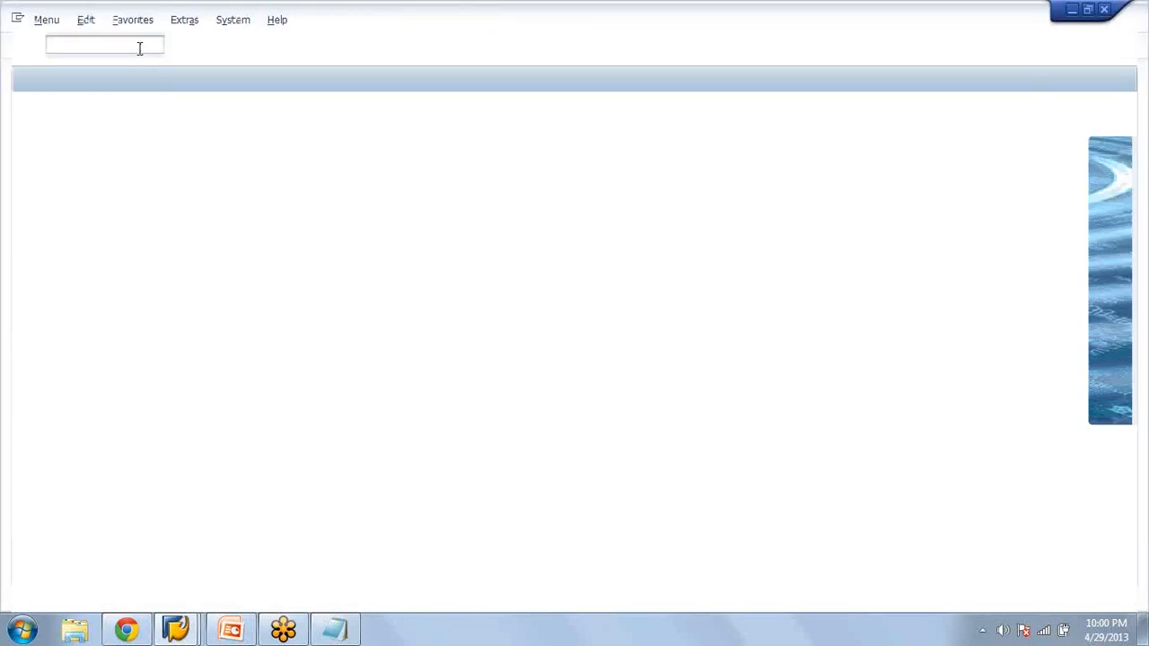
text(se38)
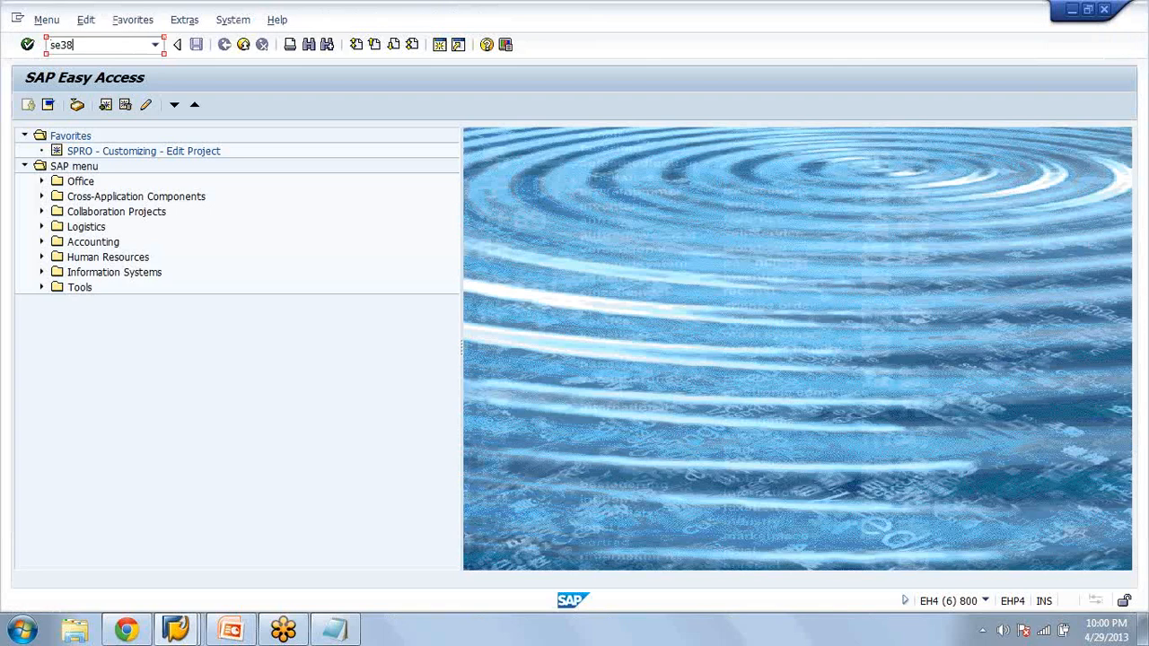
key(Return)
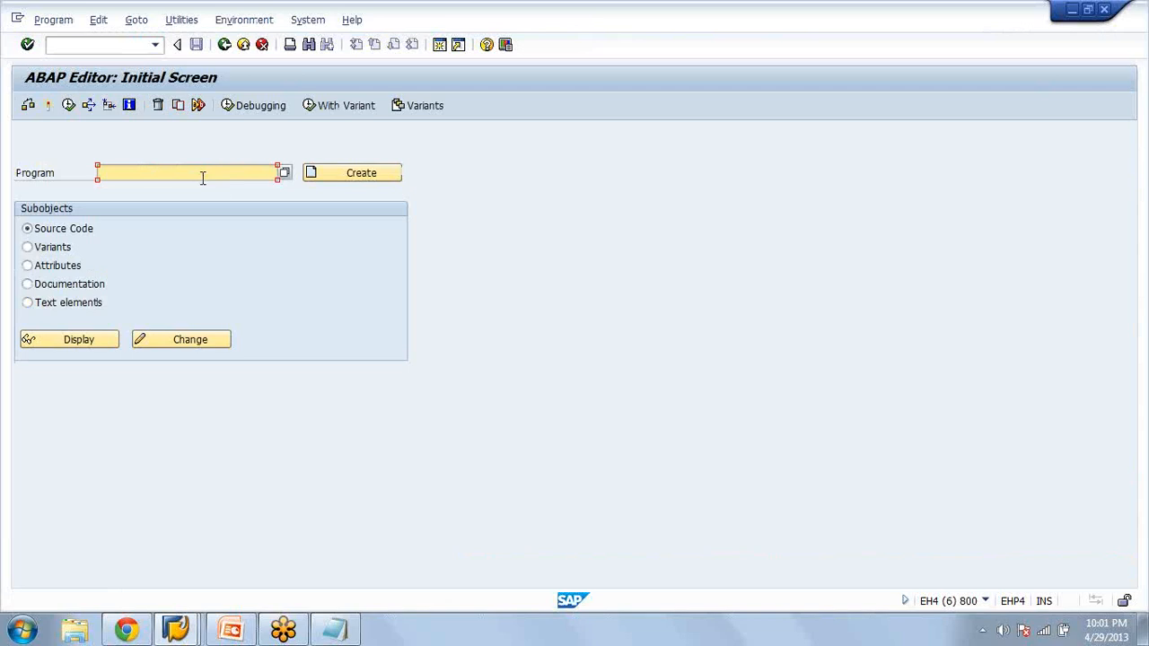
click(203, 177)
text(z)
text(*111)
text(00)
key(BackSpace)
text(1se*)
click(284, 174)
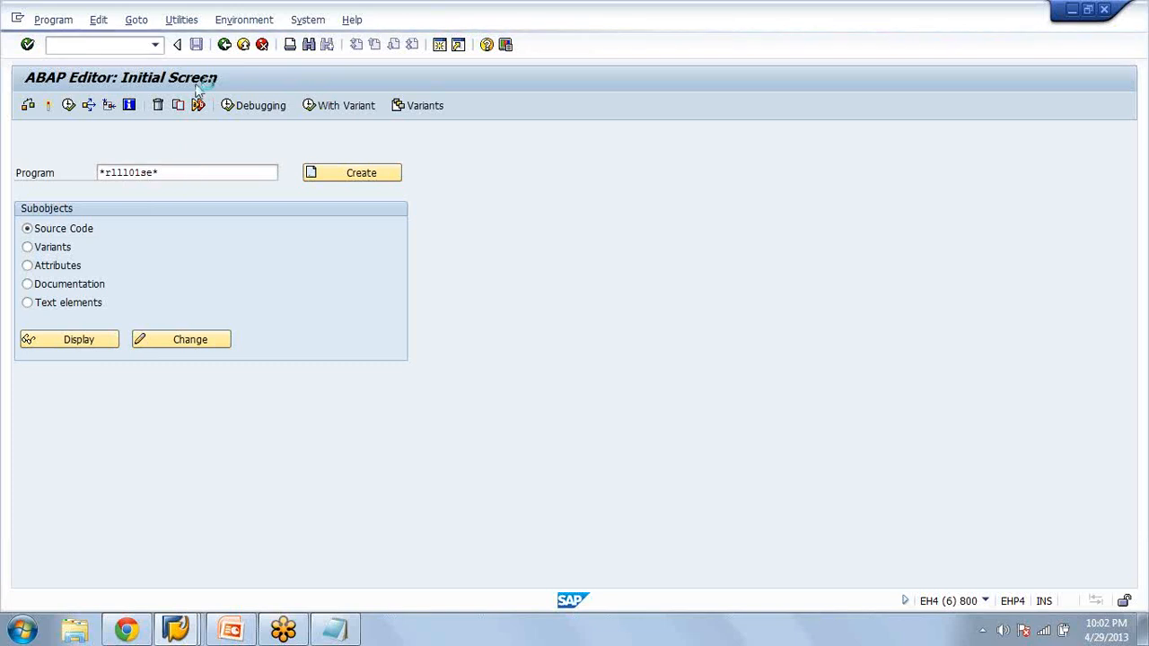
click(18, 18)
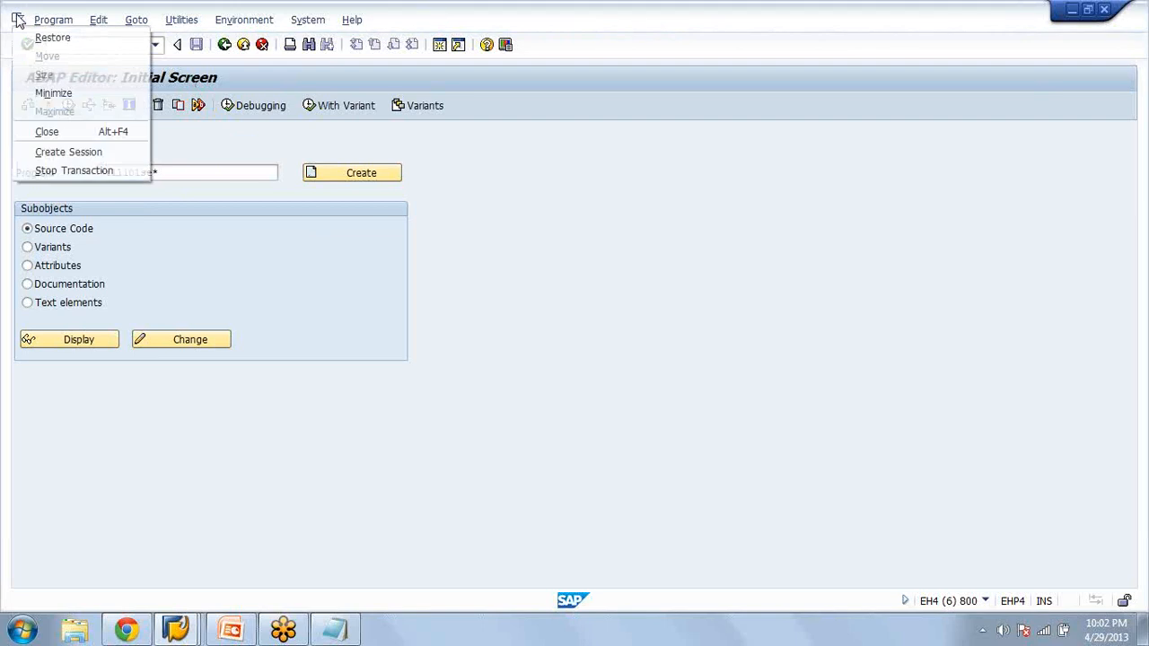
click(66, 171)
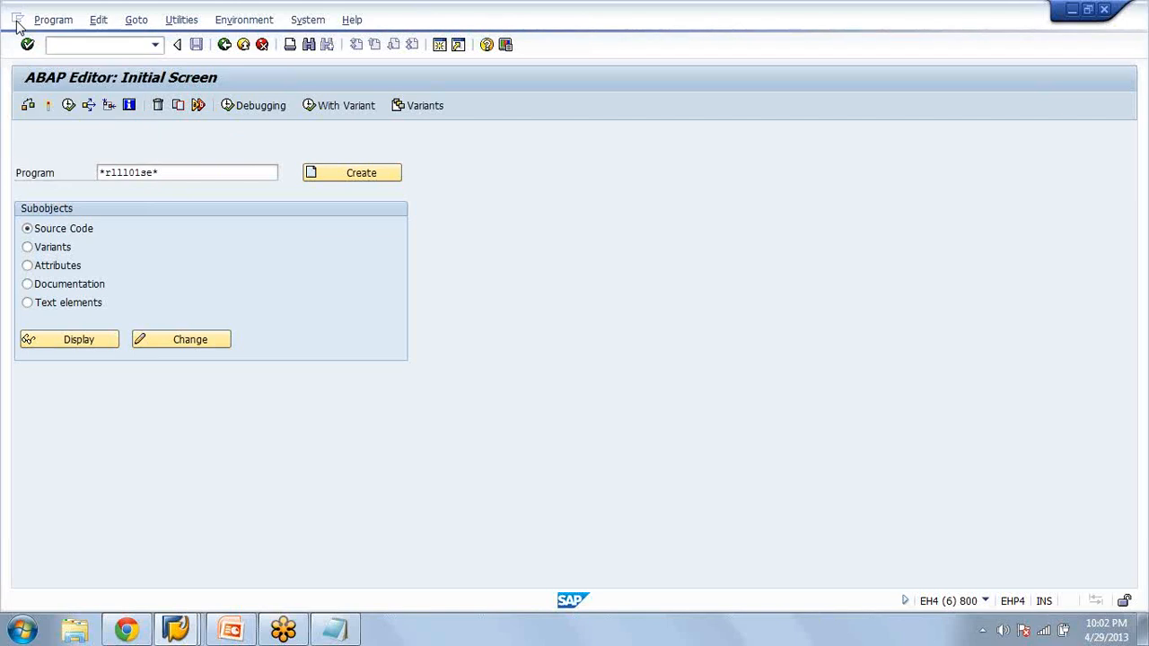
click(16, 21)
click(65, 171)
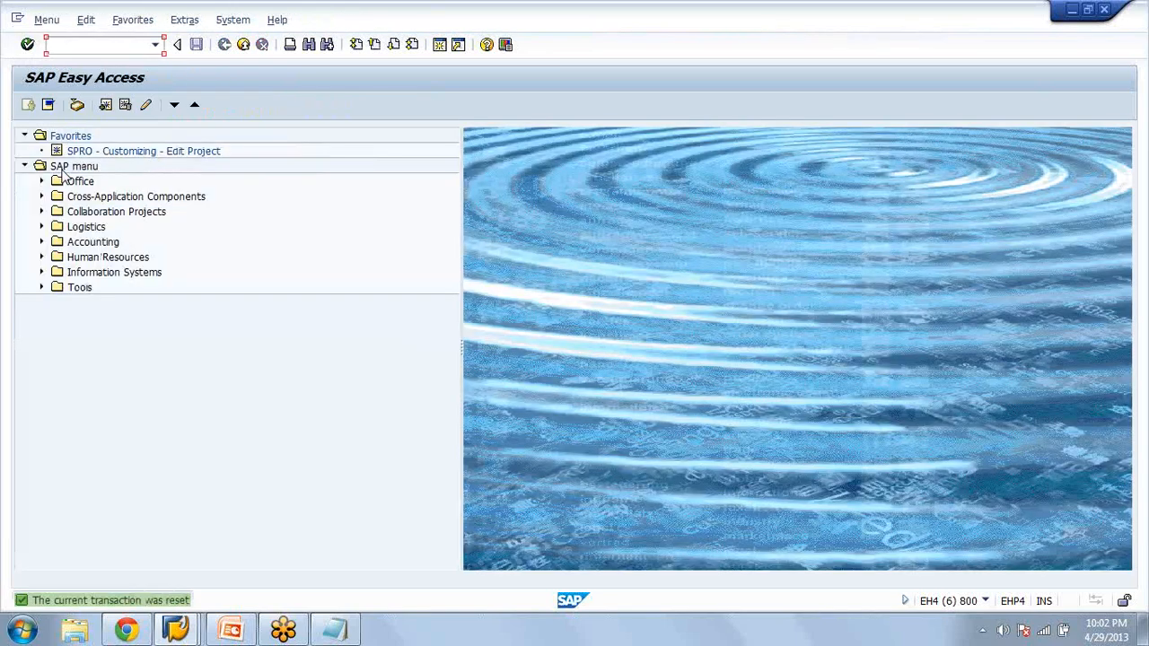
Start SE38 again, search for programs matching rlll01se*, and take over RLLL01SE as the program
text(se38)
key(Return)
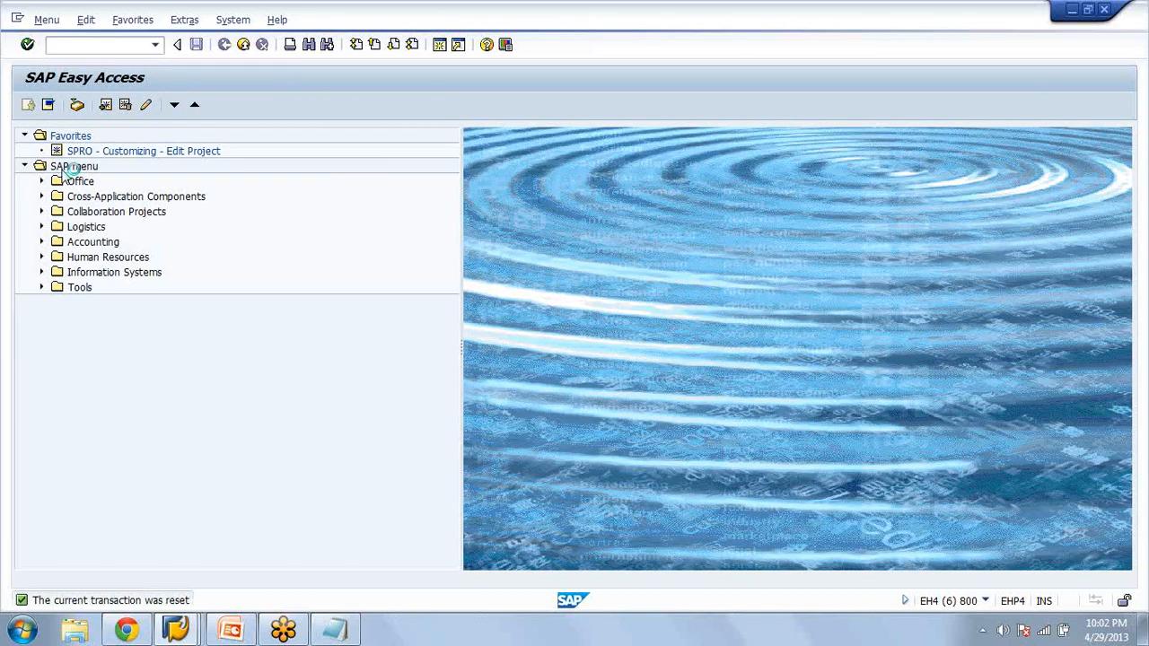
click(143, 174)
click(134, 186)
click(106, 173)
key(BackSpace)
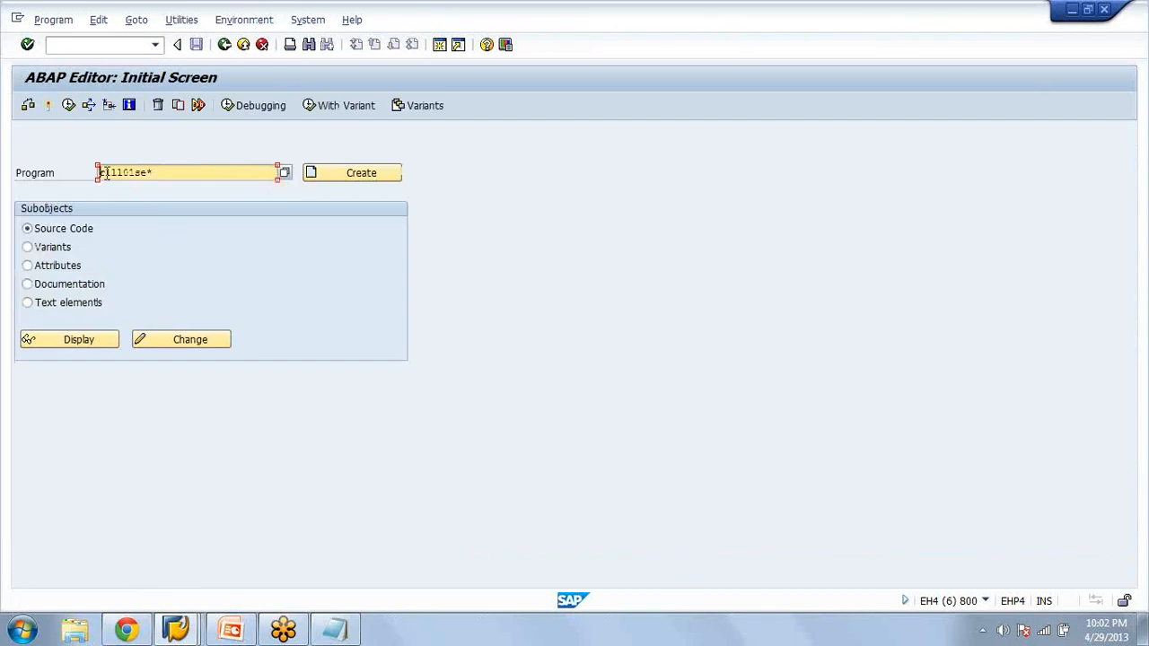
click(286, 172)
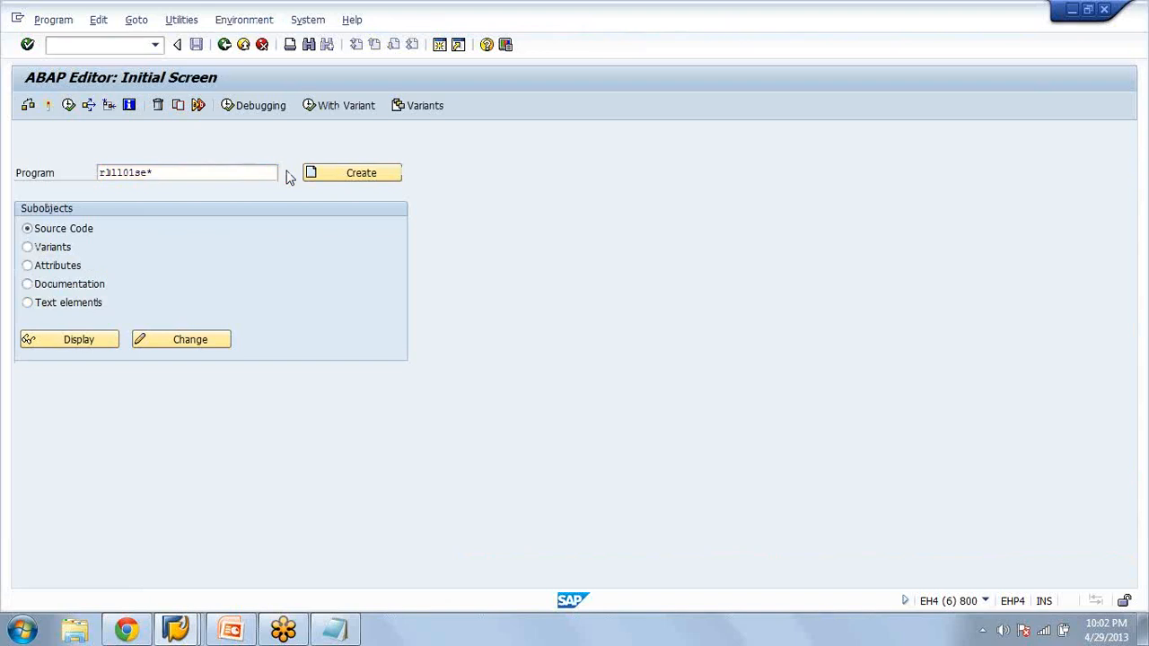
List the programs matching RLLL01* and choose RLLL01SE, the report for determining unconfirmed transfer orders
click(148, 171)
key(BackSpace)
key(BackSpace)
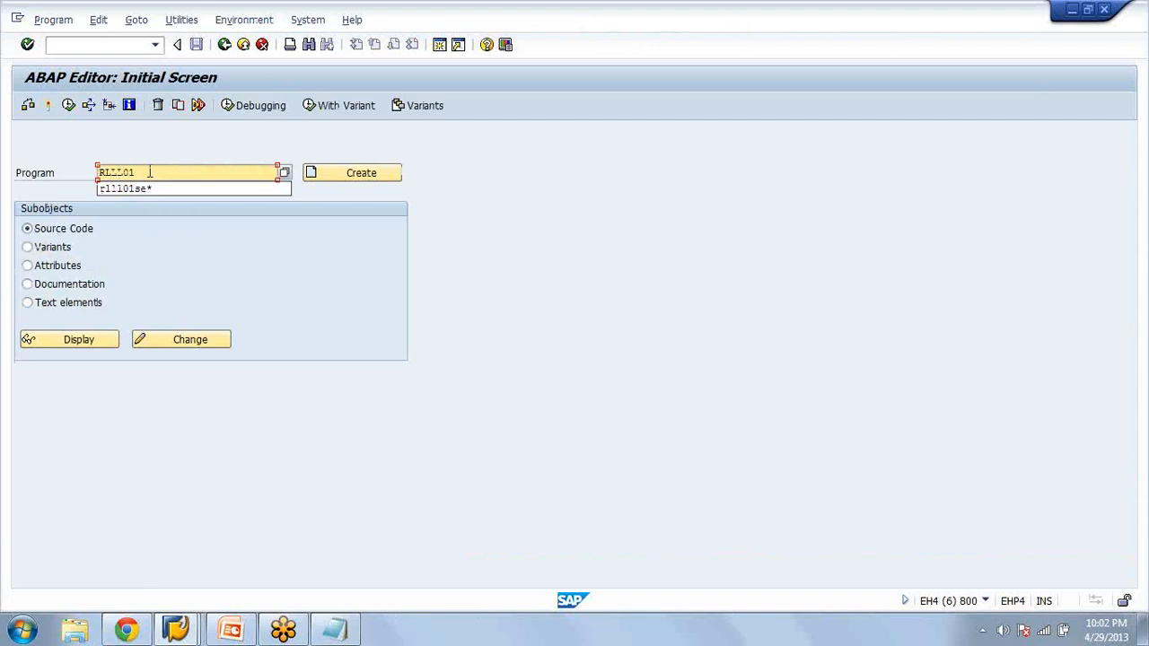
text(*)
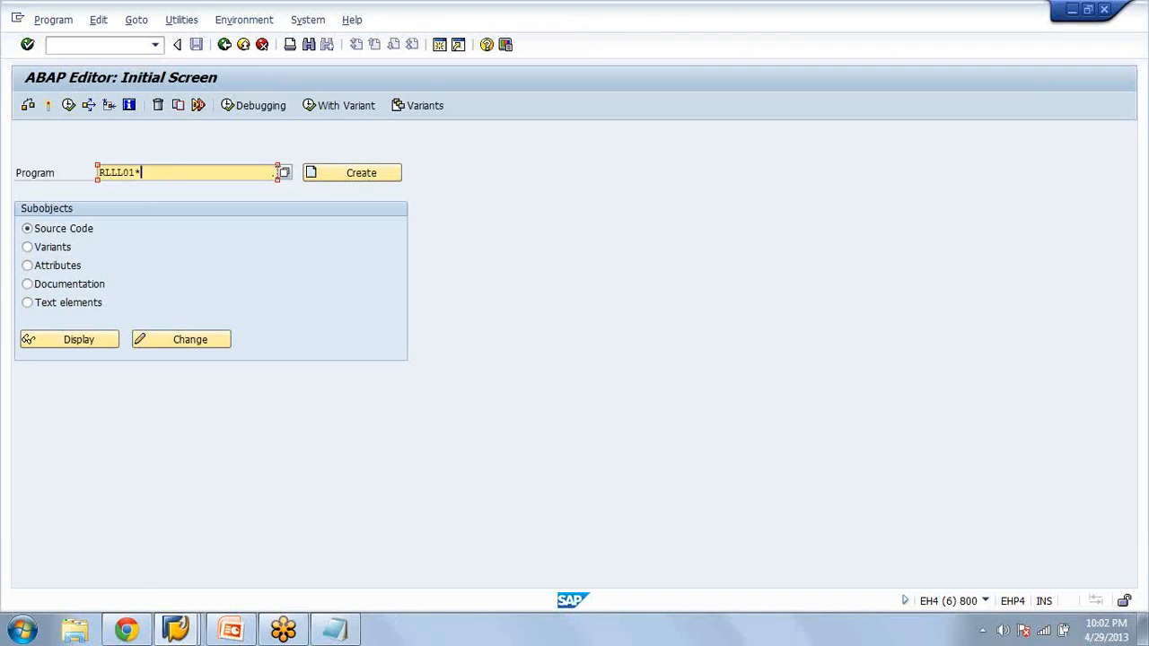
click(285, 174)
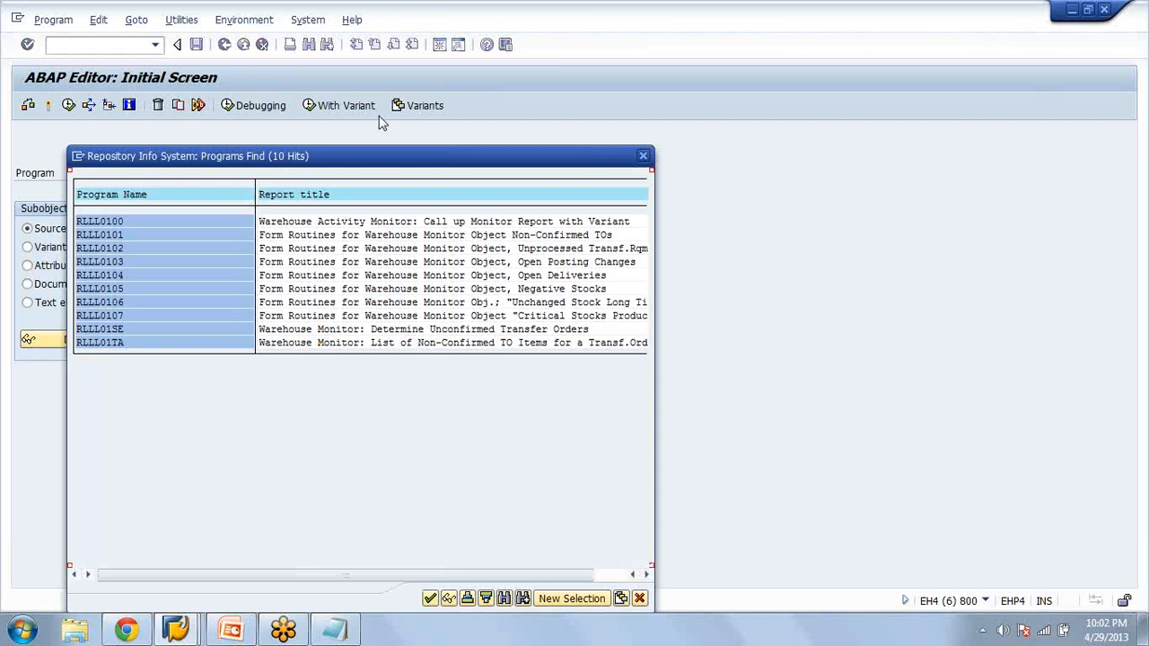
drag(367, 156, 387, 113)
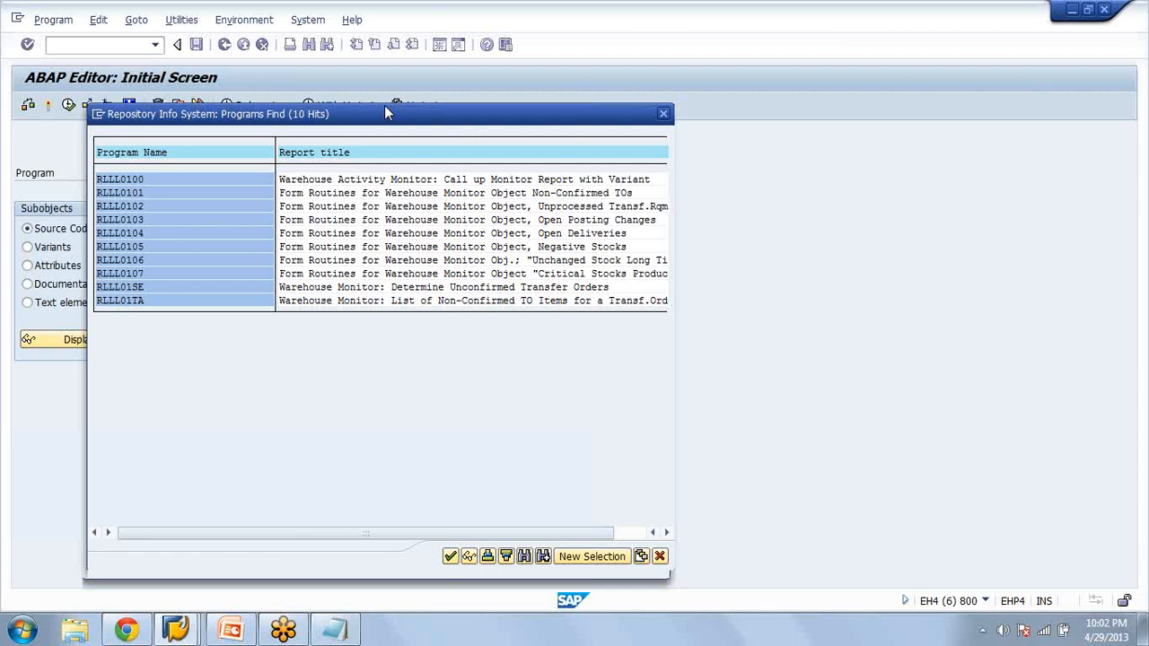
drag(384, 113, 390, 66)
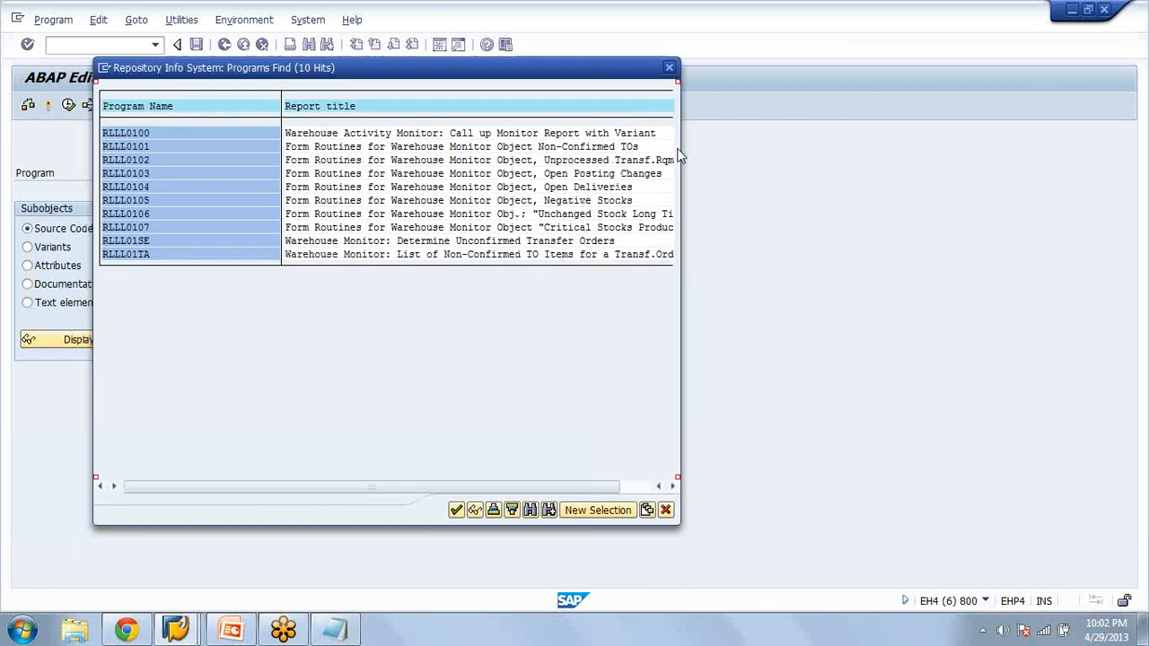
click(575, 186)
click(579, 148)
double_click(559, 243)
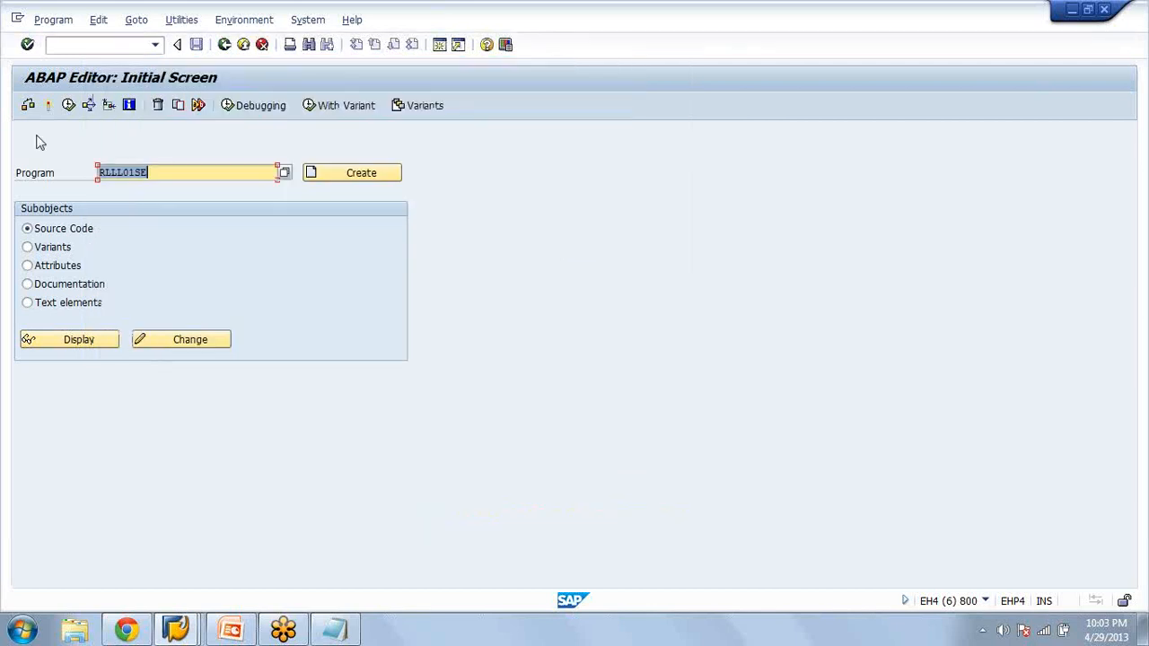
Execute the report for warehouse number AZA and rerun the Warehouse Activity Monitor with variant LES001 in the LL01 session
click(70, 106)
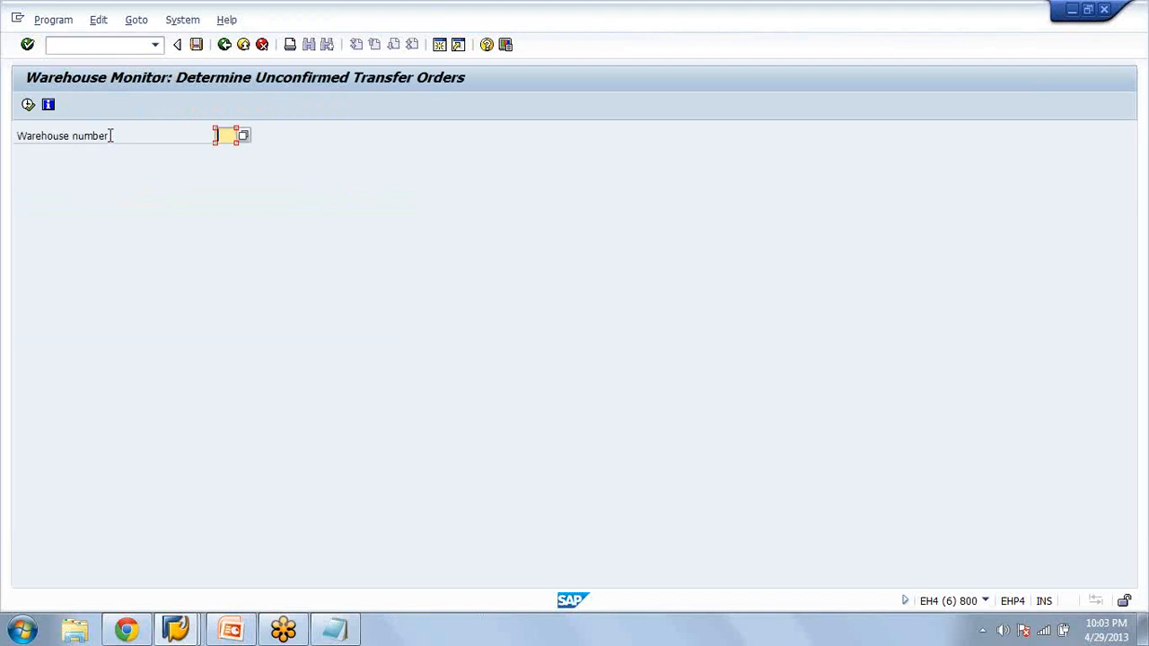
text(aza)
click(27, 104)
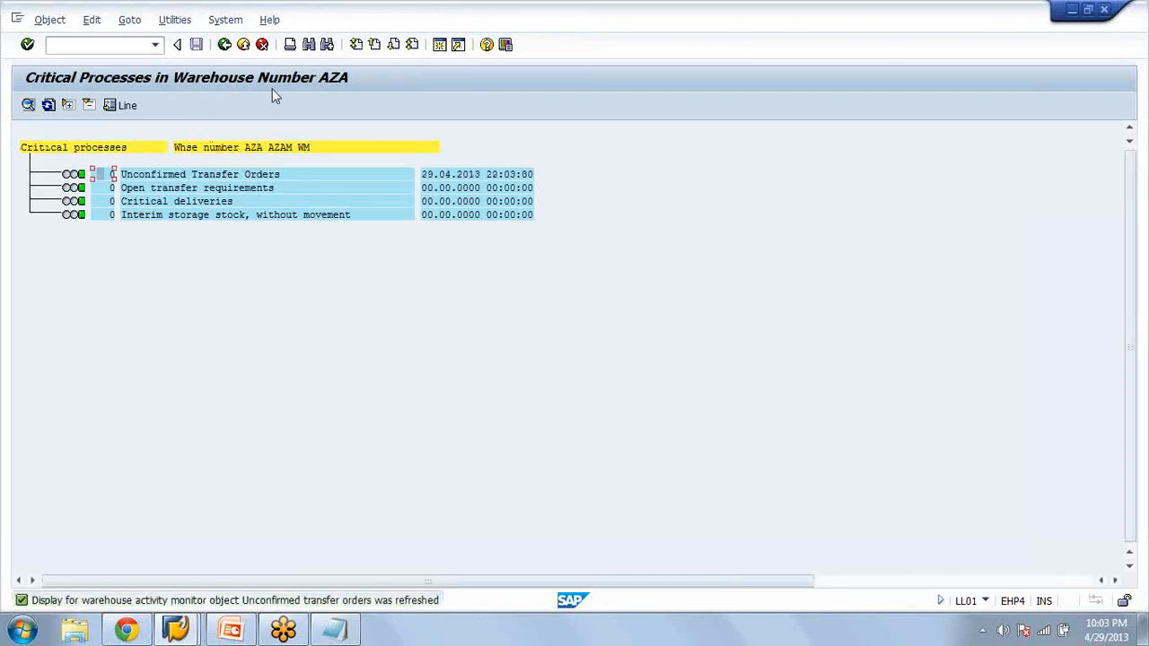
click(224, 45)
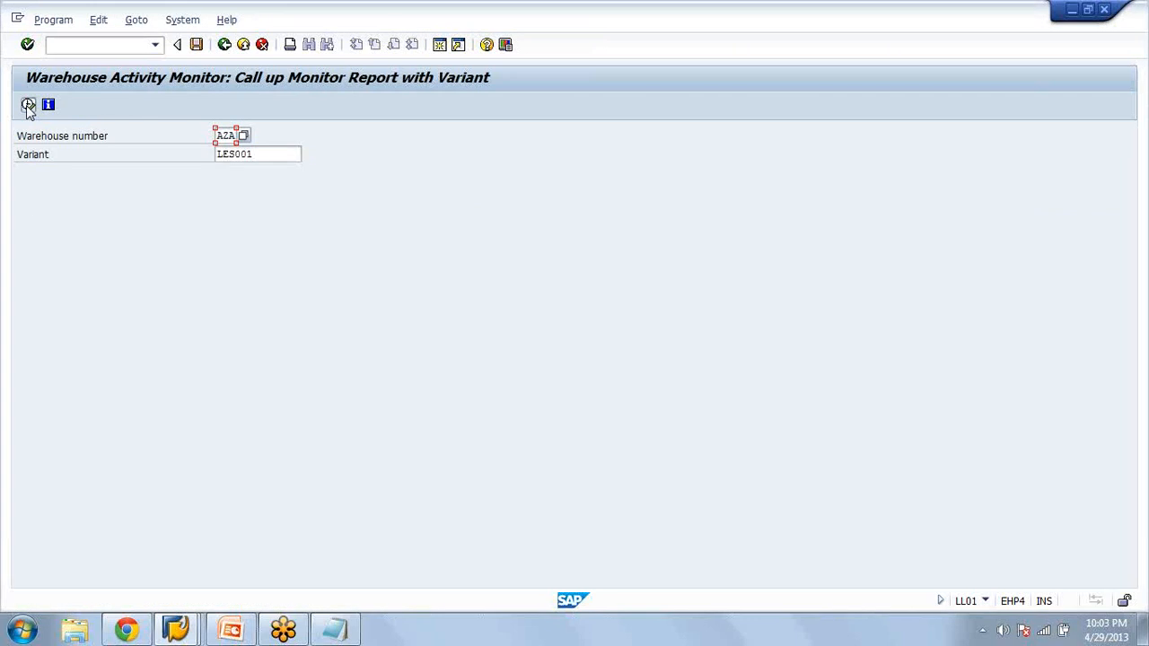
click(27, 106)
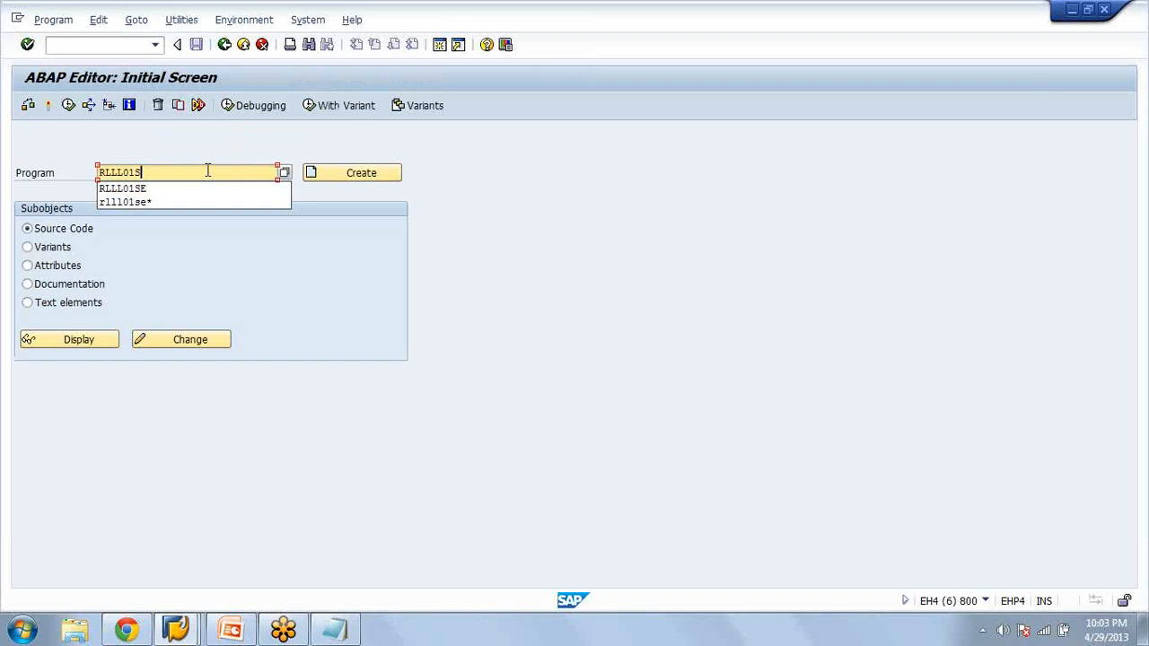
In the ABAP Editor session, list programs matching RLLL01* and try to execute the open deliveries program RLLL0104
text(*)
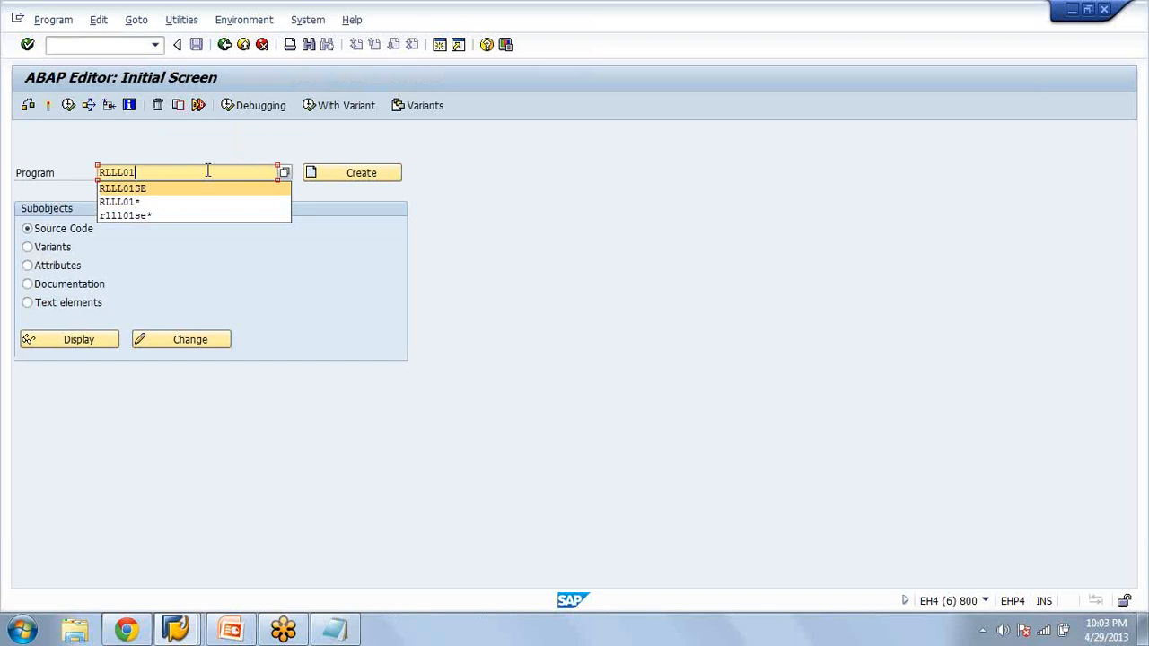
click(282, 172)
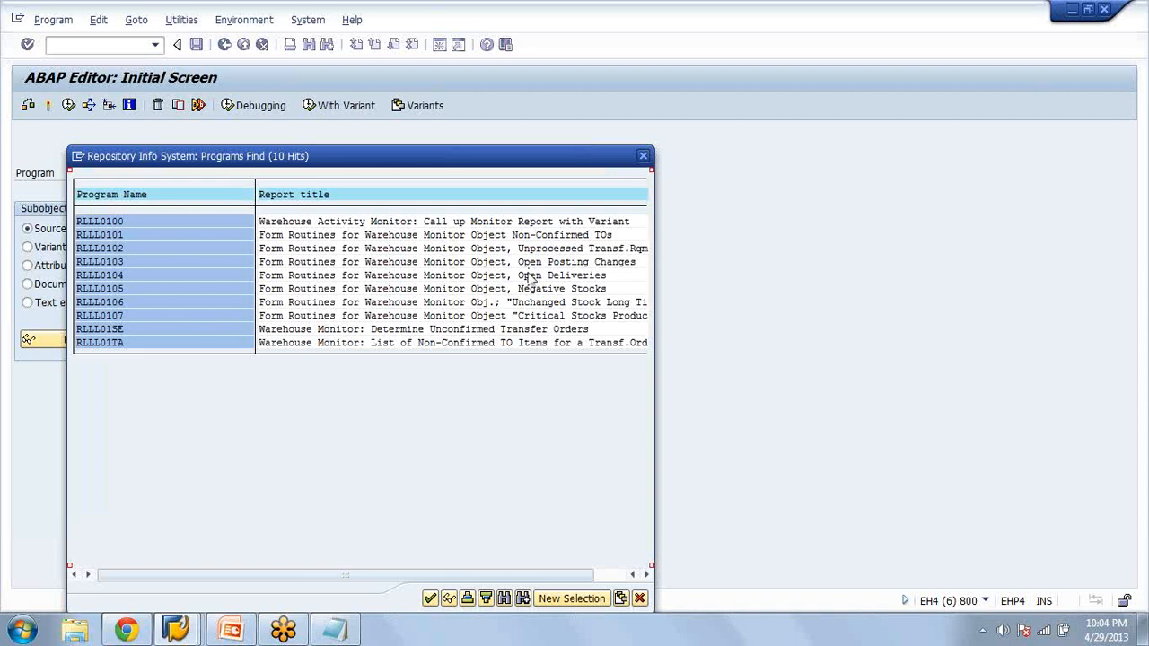
double_click(529, 275)
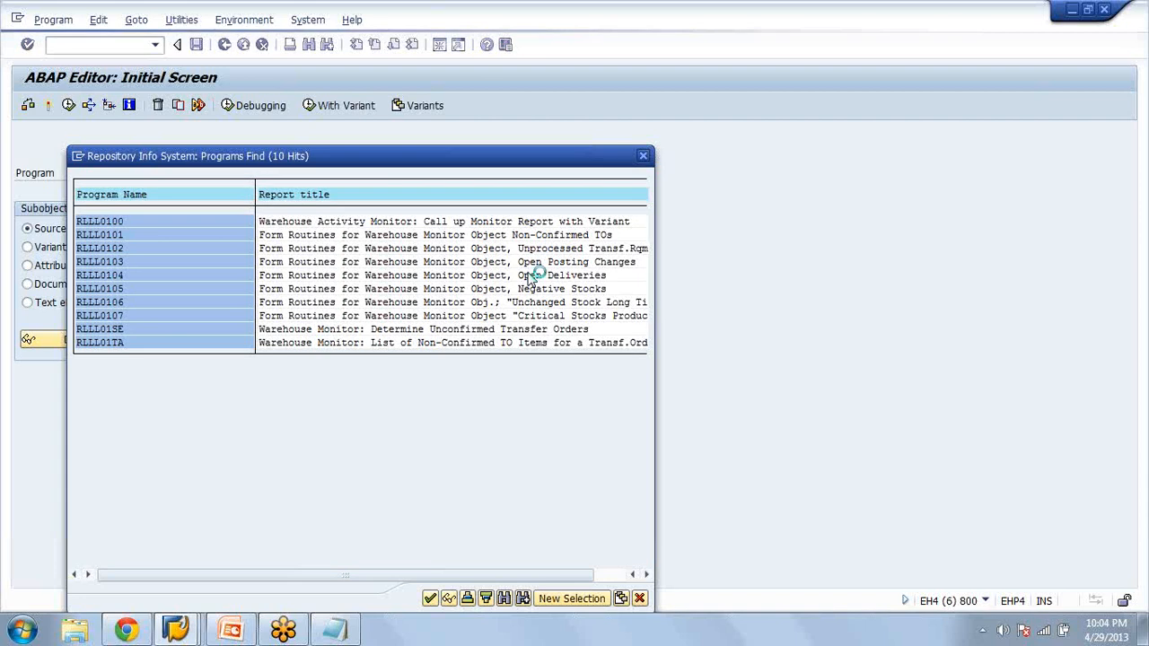
click(71, 105)
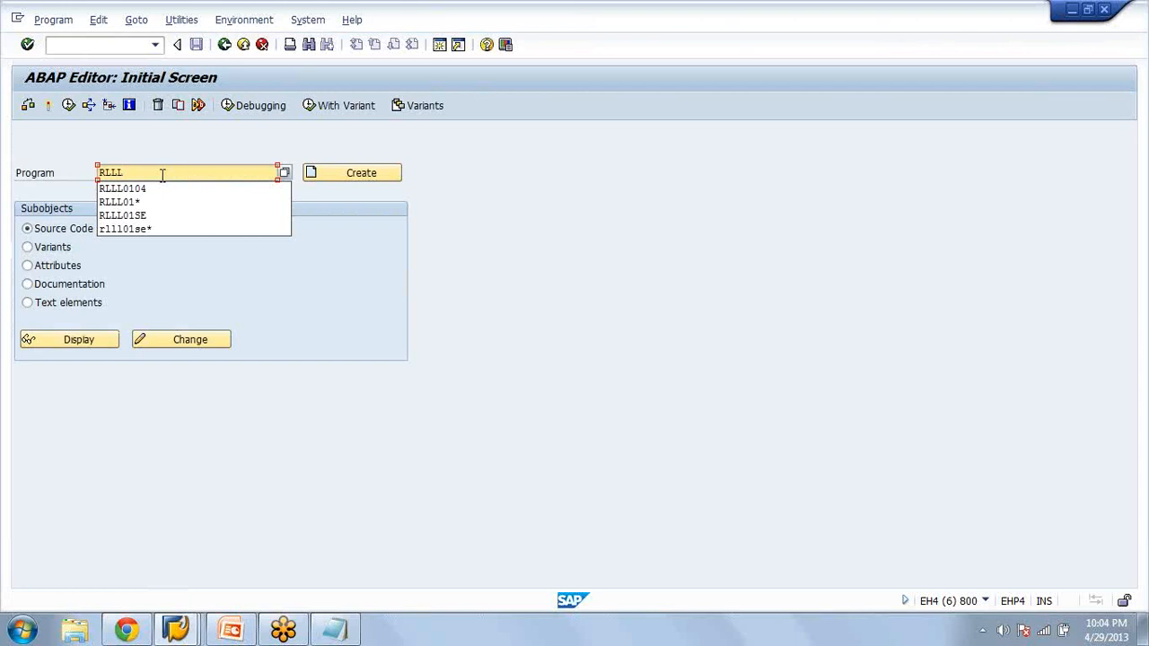
Search for programs matching RLLL*, choose RLLL04SE for determining critical deliveries, and execute it for warehouse AZA
text(*)
click(286, 175)
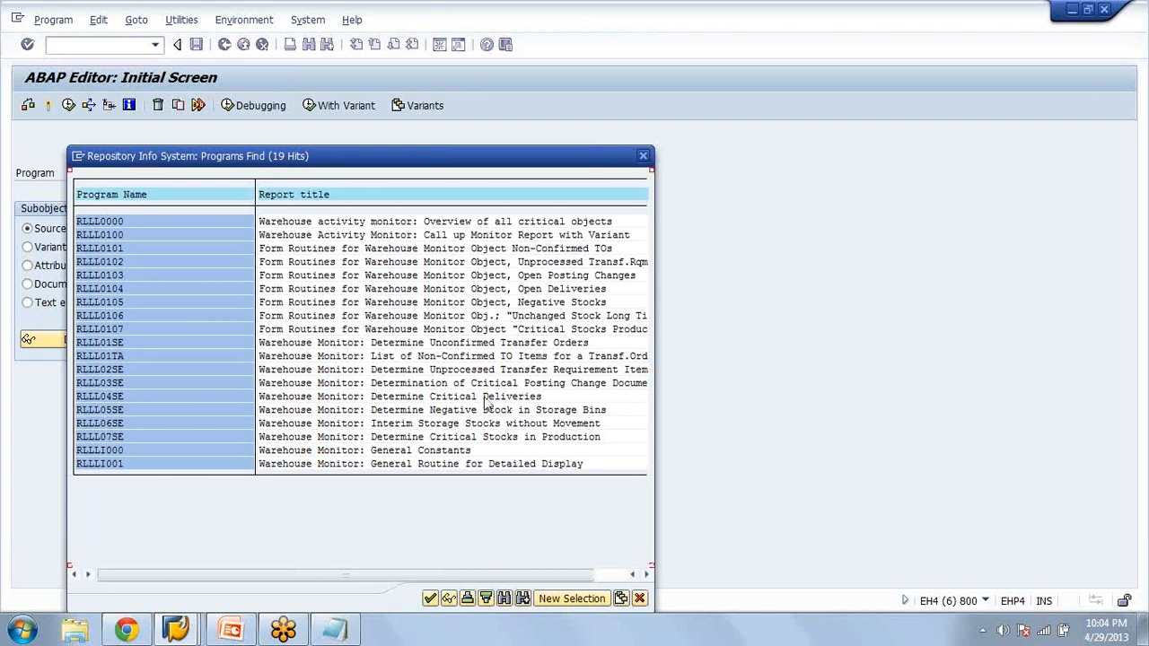
double_click(484, 398)
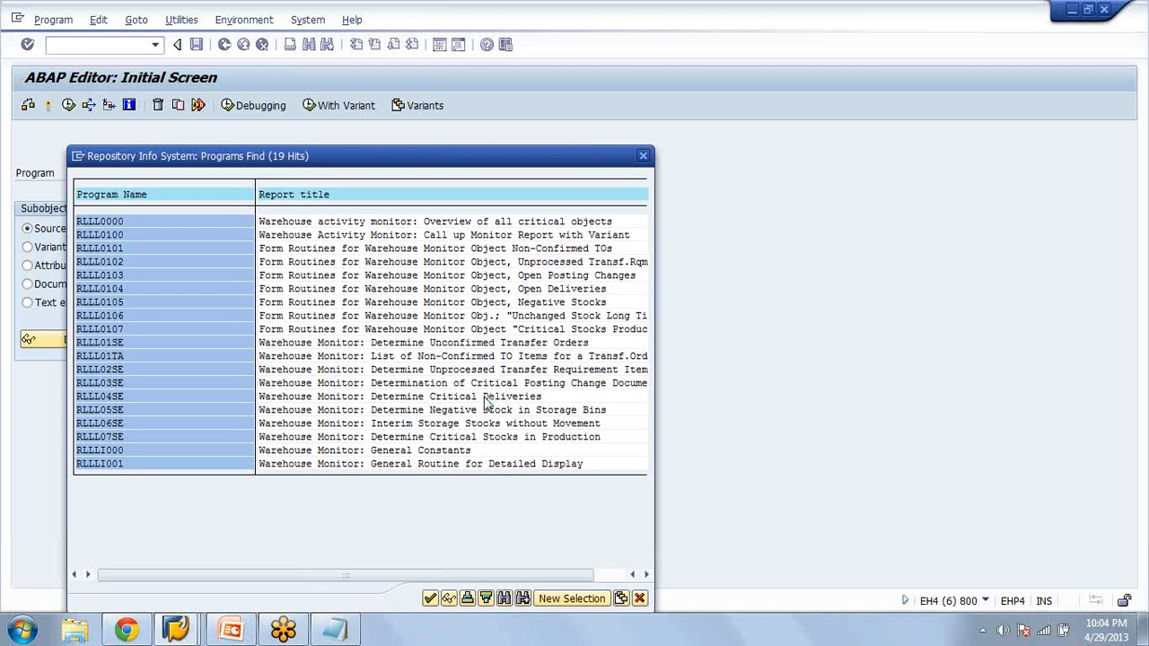
click(70, 105)
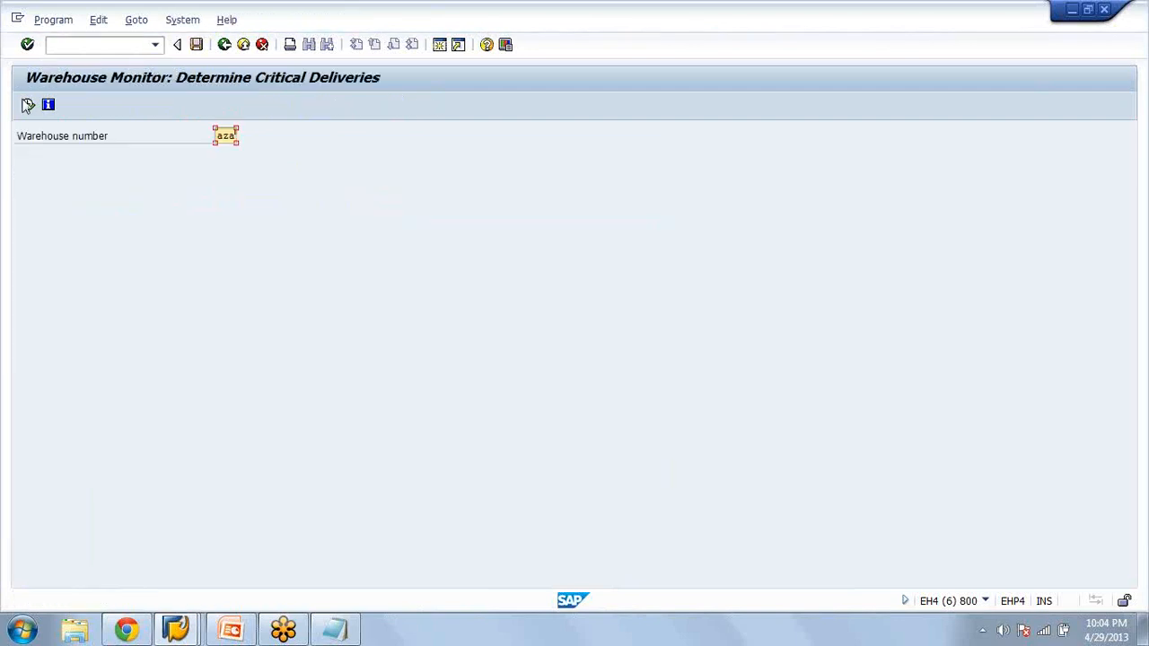
click(28, 104)
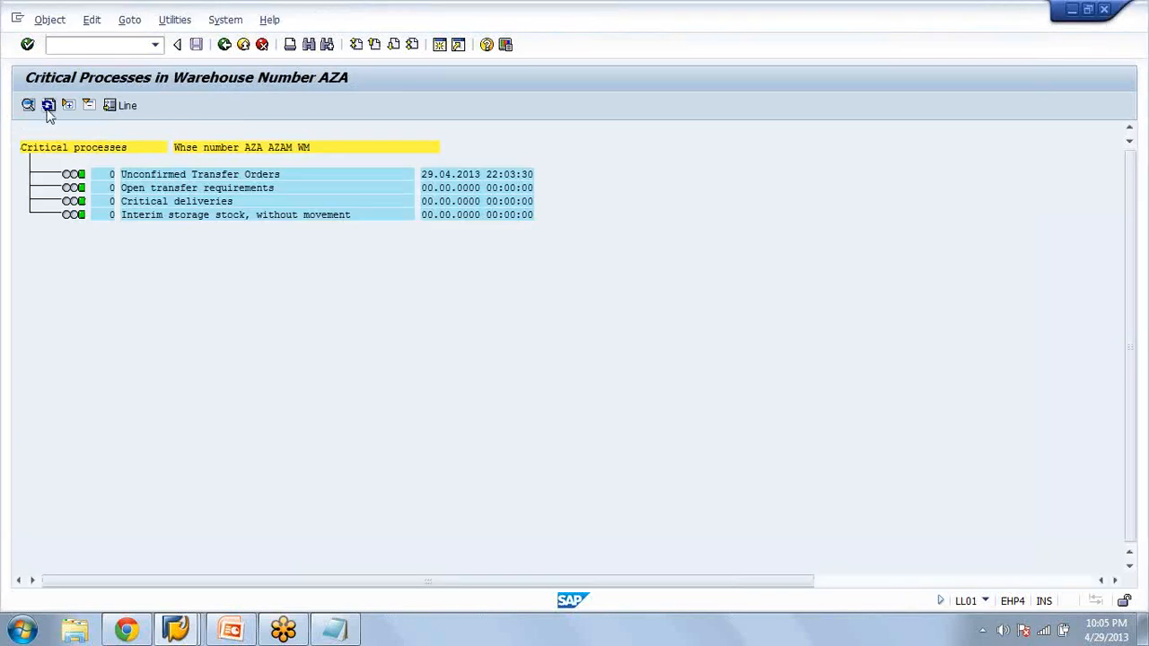
Refresh the critical deliveries in the LL01 monitor and open the list of deliveries not processed
click(49, 105)
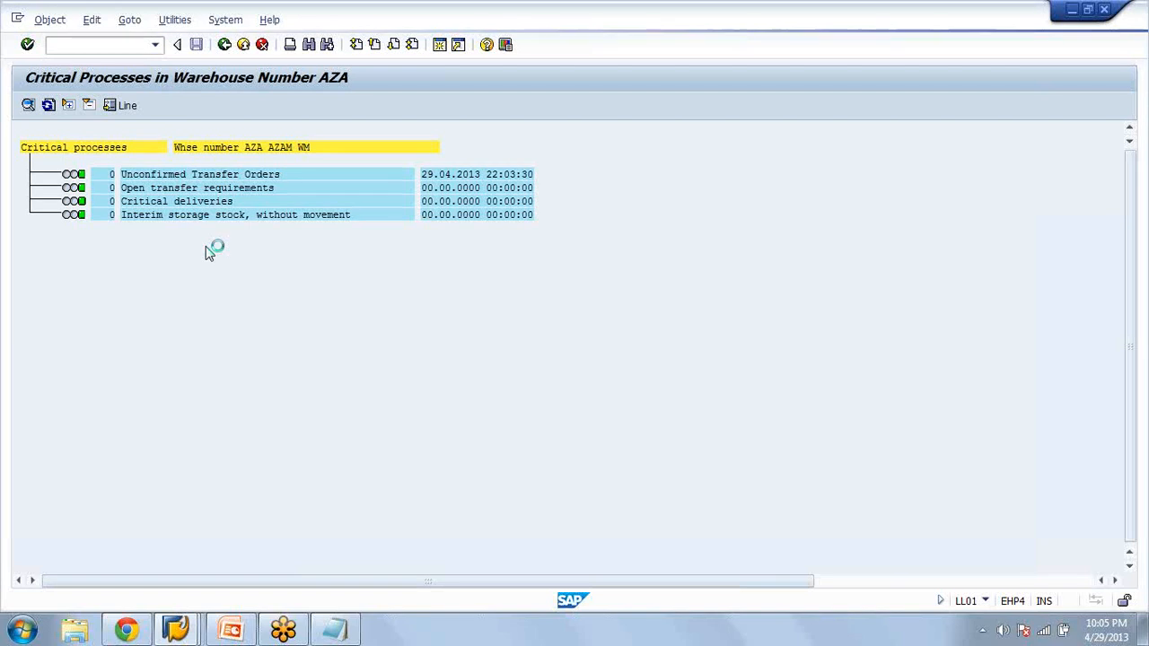
click(50, 201)
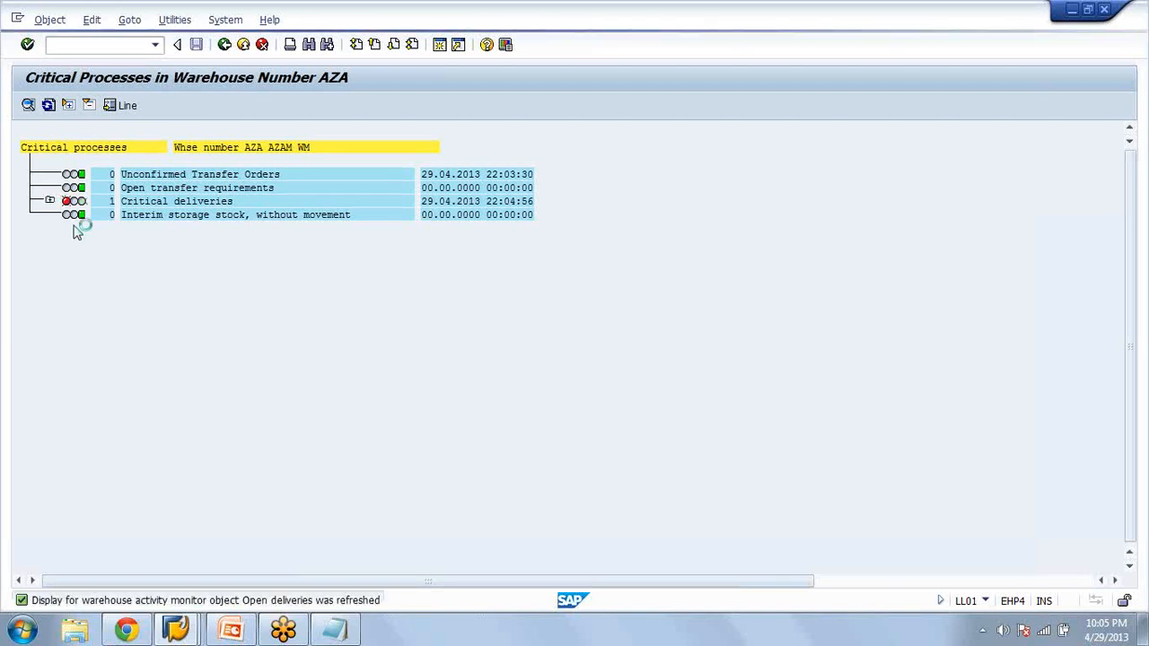
double_click(184, 231)
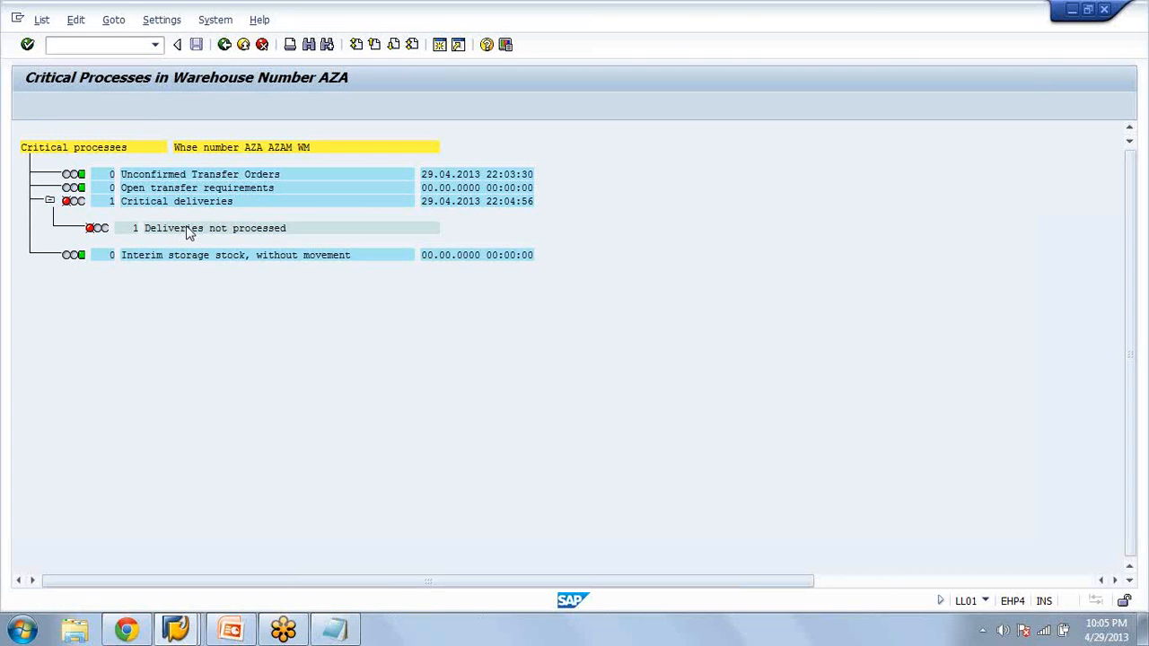
double_click(189, 232)
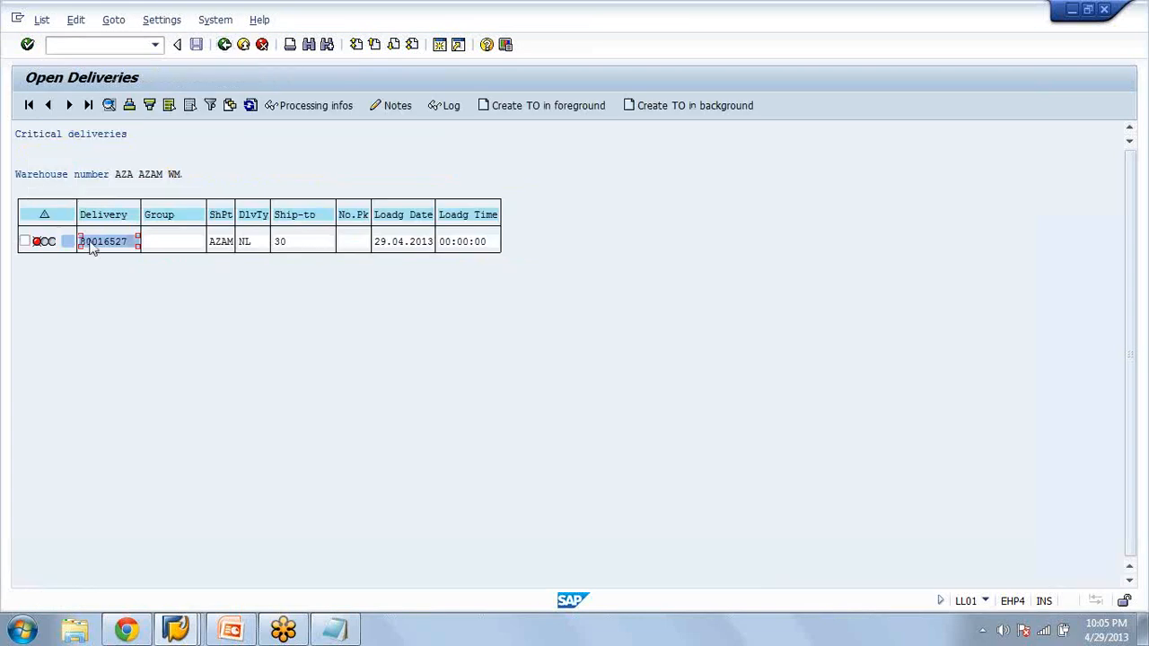
Mark the delivery in the Open Deliveries list, then go back out of the list and the critical processes report
click(23, 242)
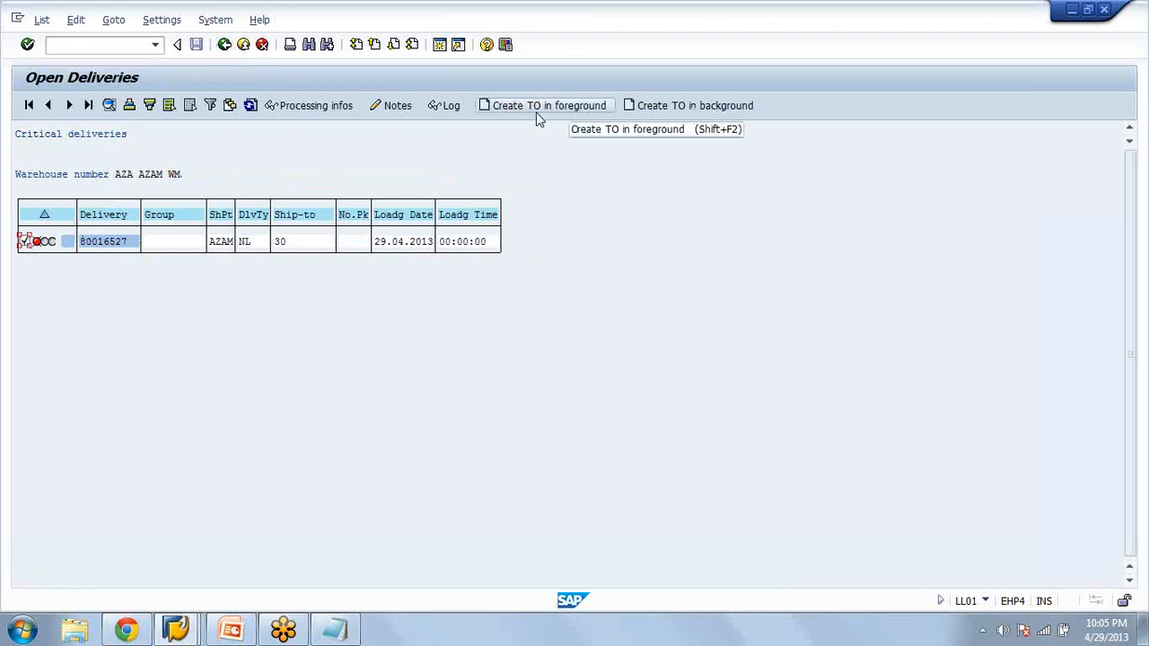
click(226, 50)
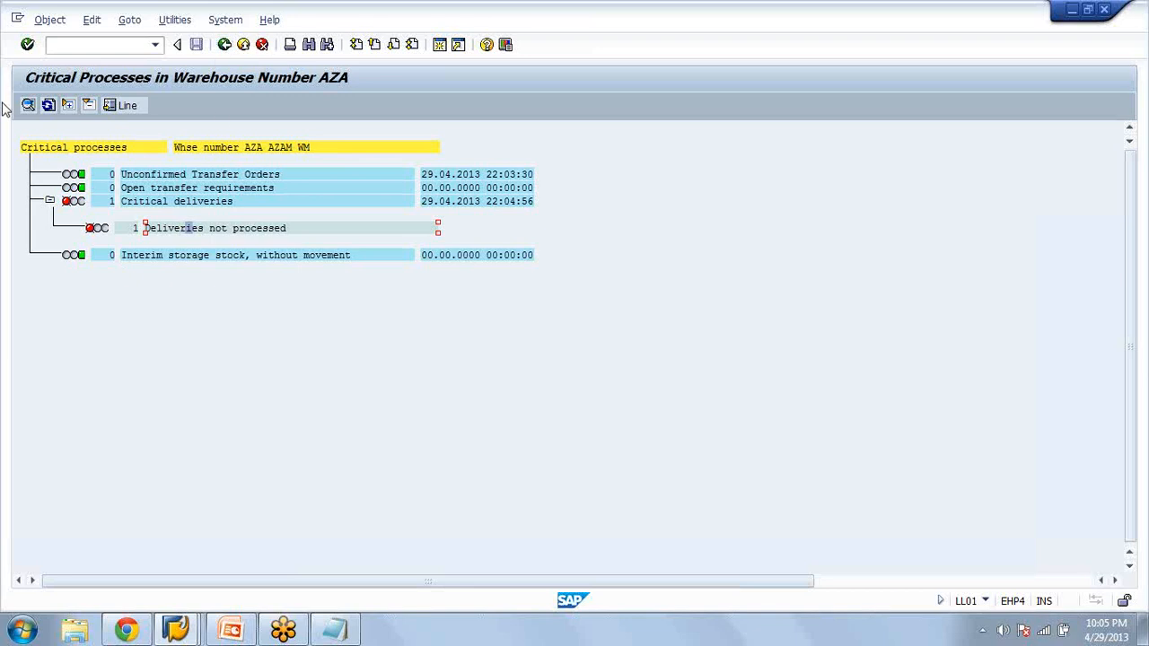
click(224, 52)
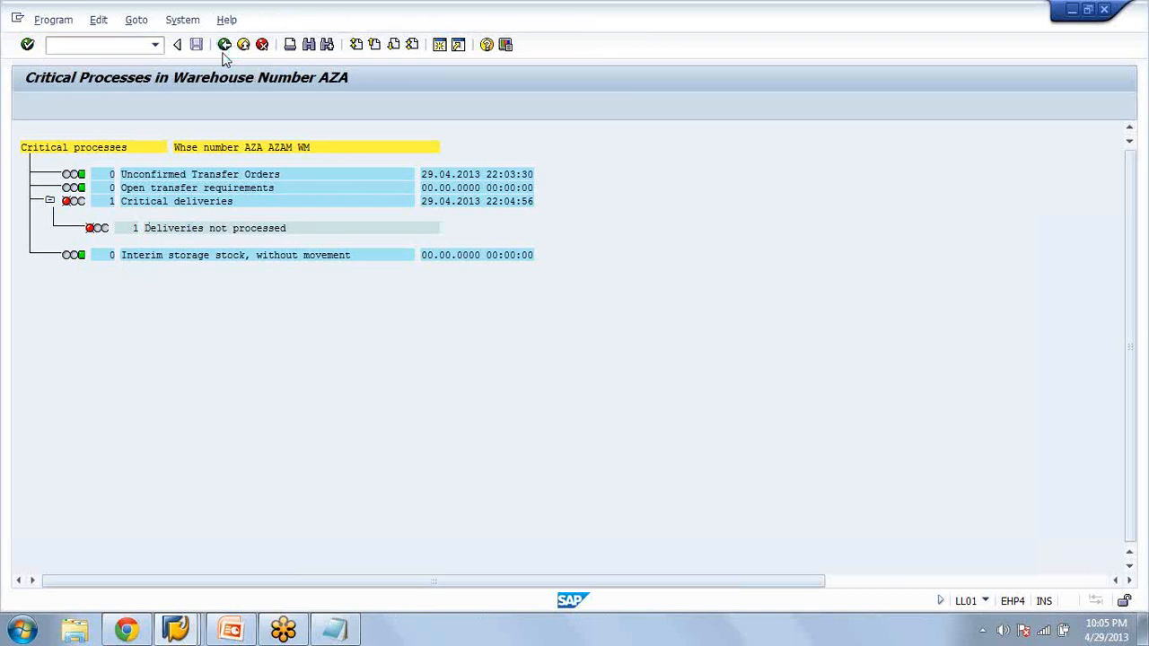
Leave the critical processes report and the Determine Critical Deliveries selection screen, returning to the ABAP Editor initial screen
click(223, 51)
click(223, 50)
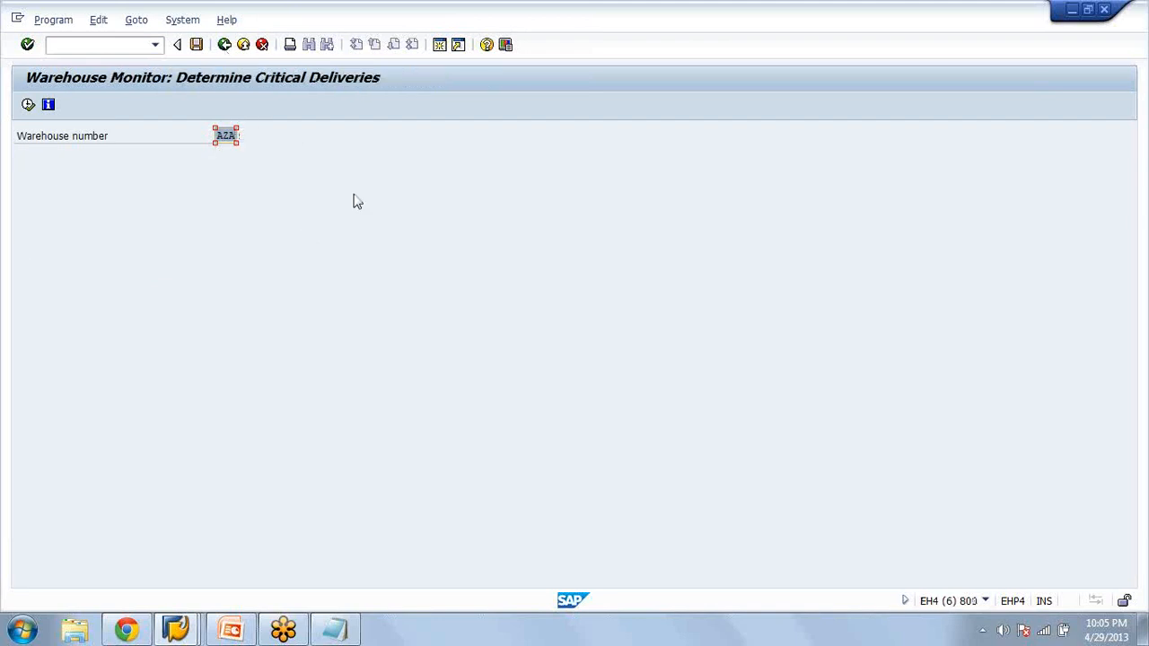
key(alt+Tab)
click(224, 49)
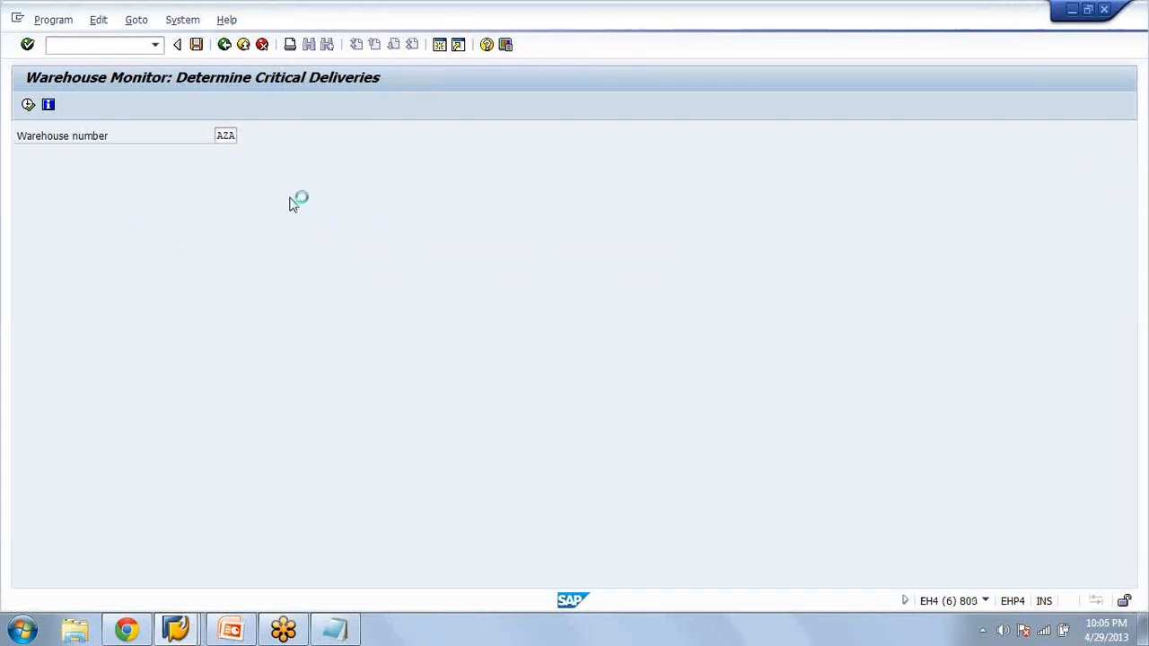
key(F3)
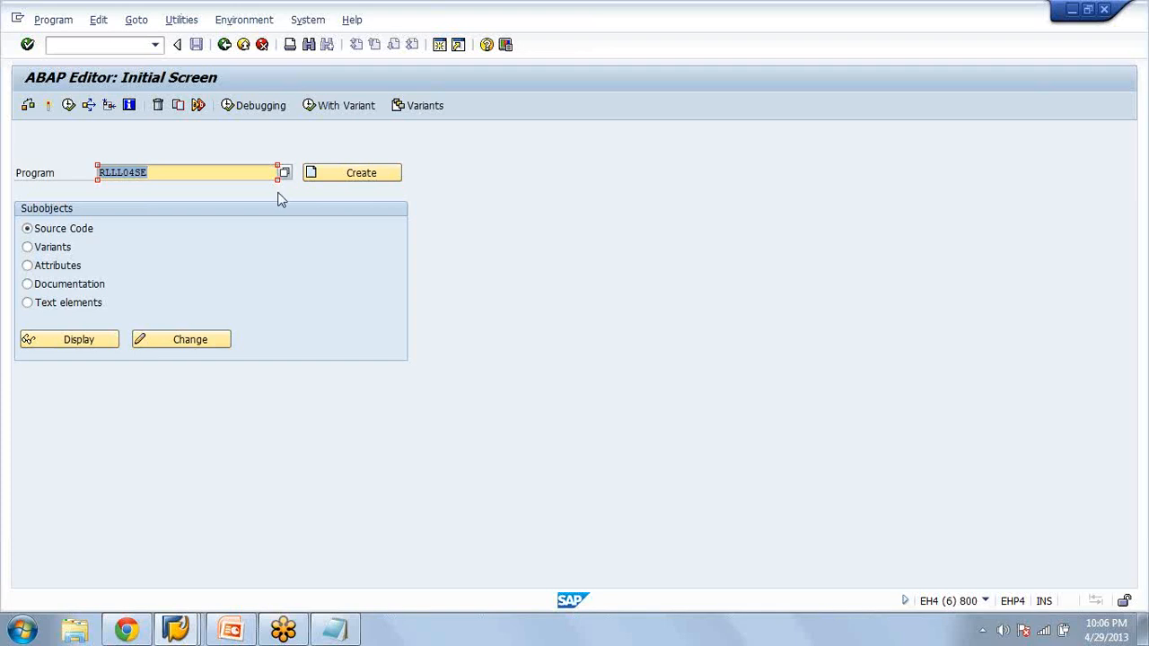
Switch to the LL01 session, expand Critical deliveries in the warehouse AZA critical processes list, and leave the list
key(alt+Tab)
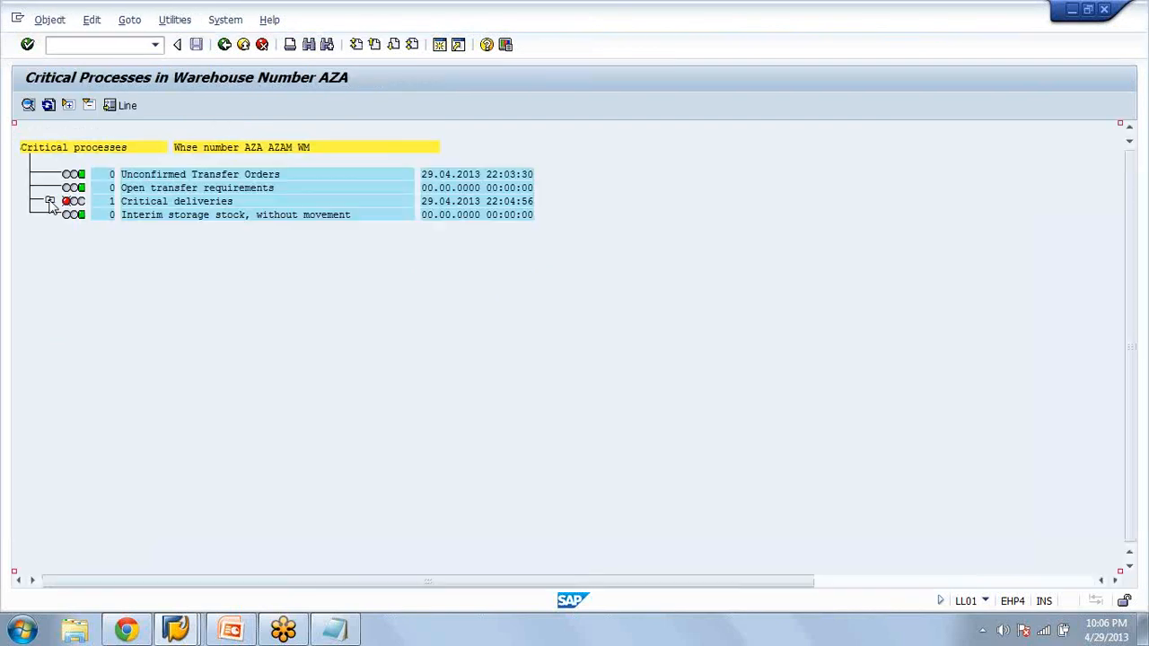
click(50, 202)
click(225, 45)
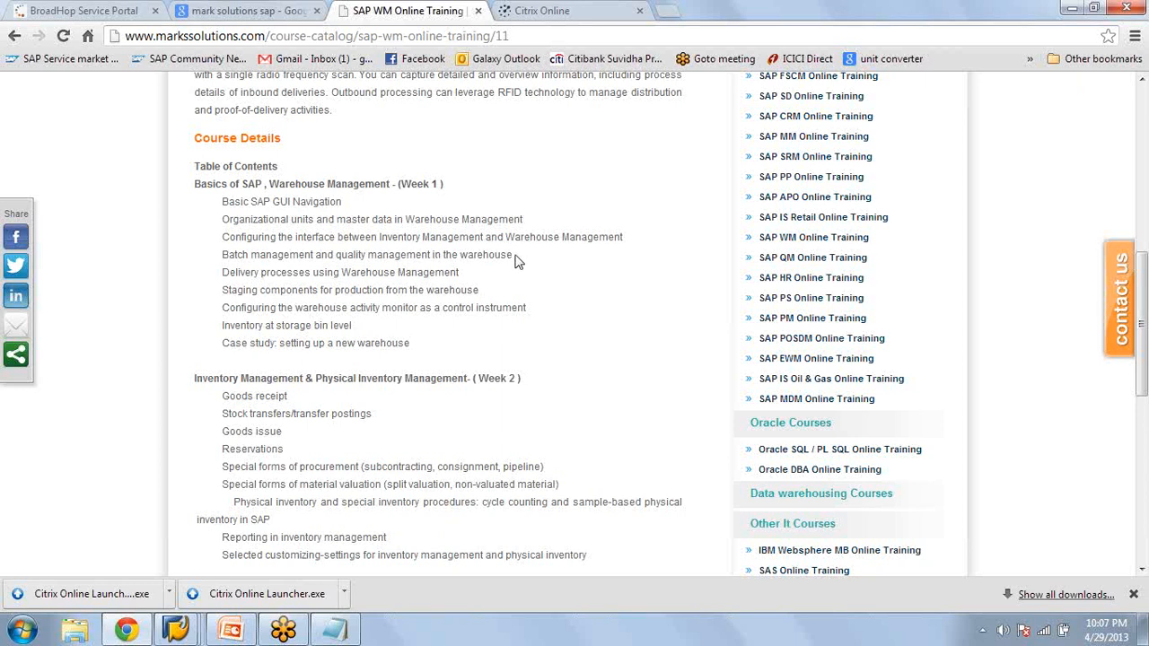
Examine the batch and quality management topic under Week 1 of the SAP WM course outline in Chrome
drag(516, 259, 308, 249)
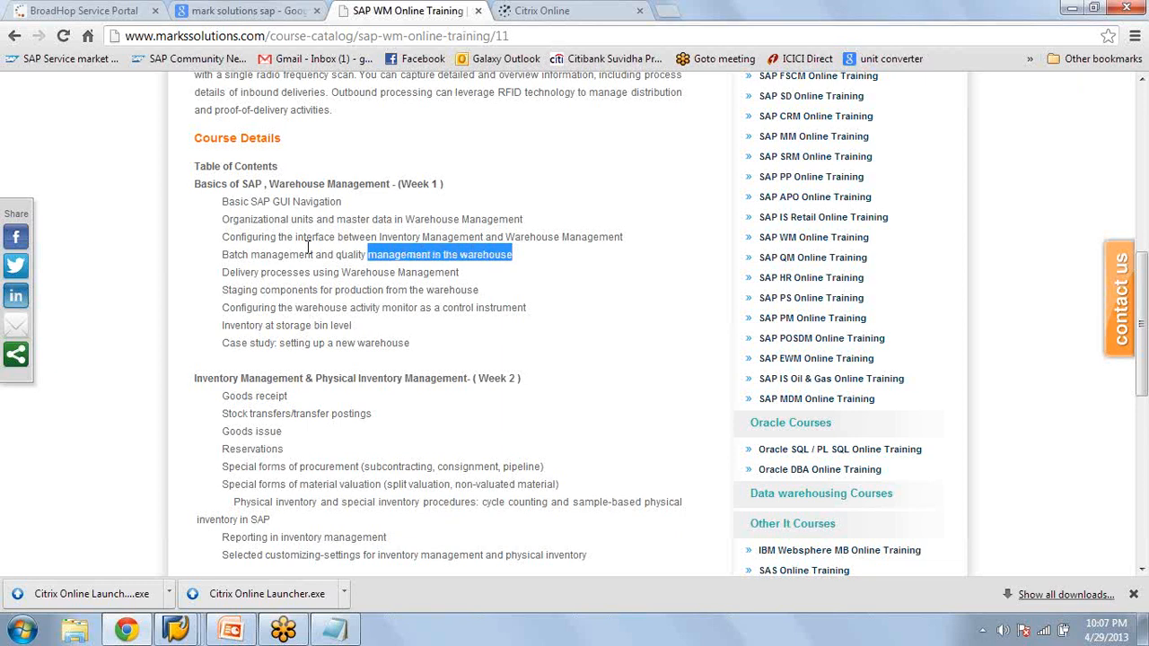
click(308, 246)
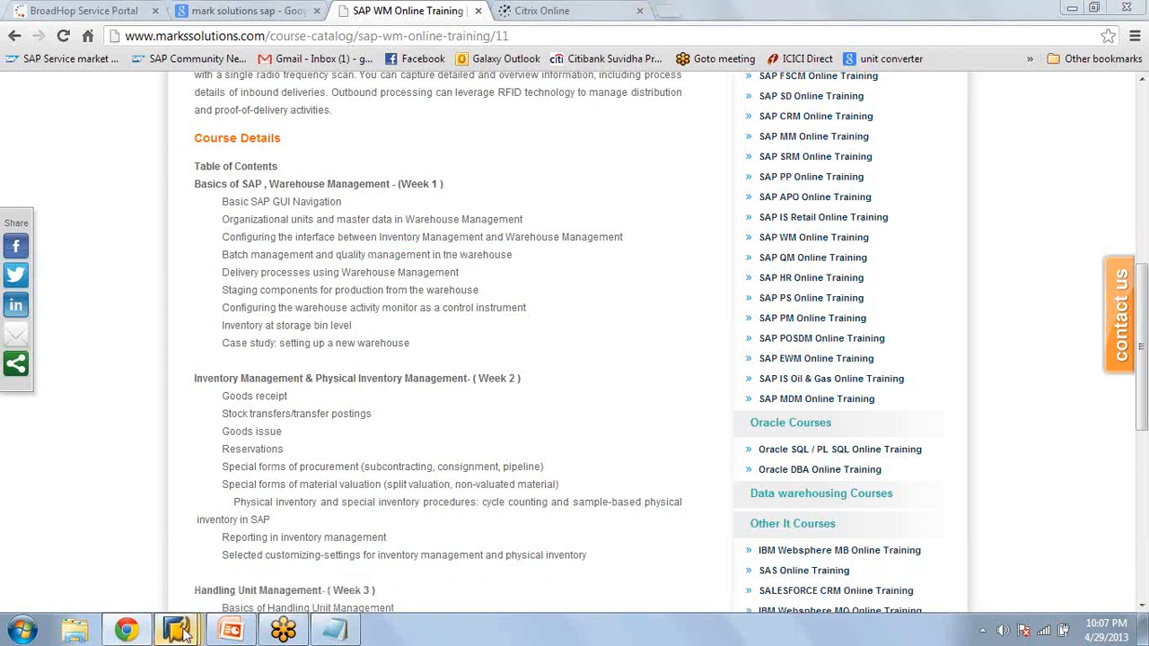
Switch to the SAP Display IMG session, enter the command /nex without executing it, and return to the course outline in Chrome
click(184, 634)
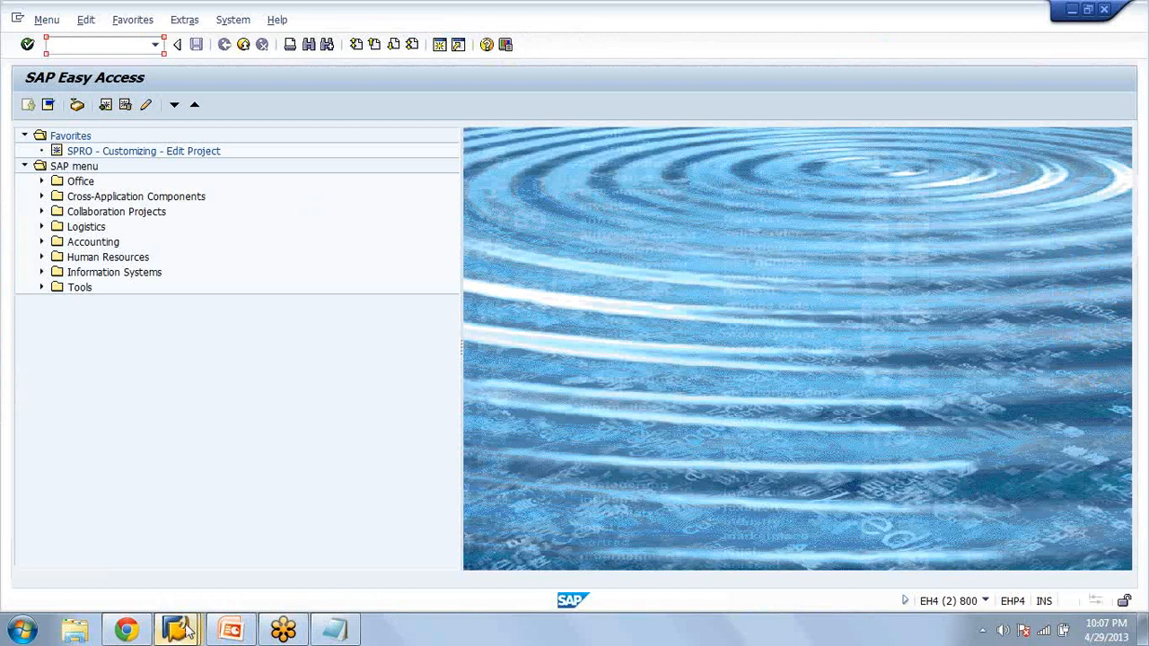
click(186, 631)
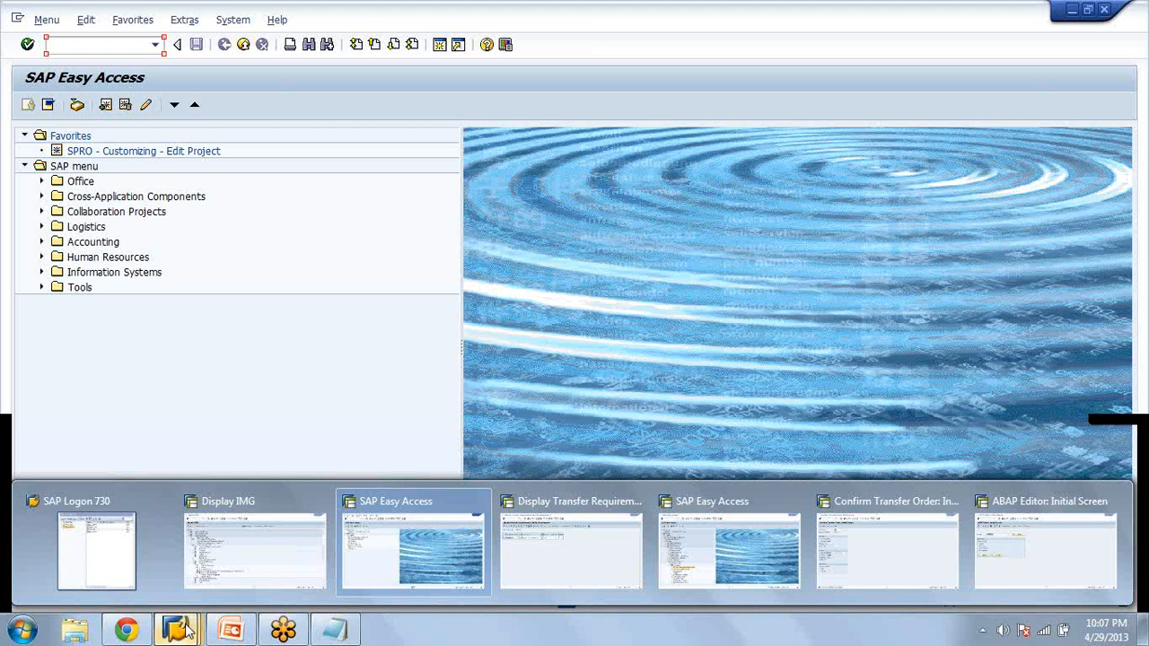
click(253, 549)
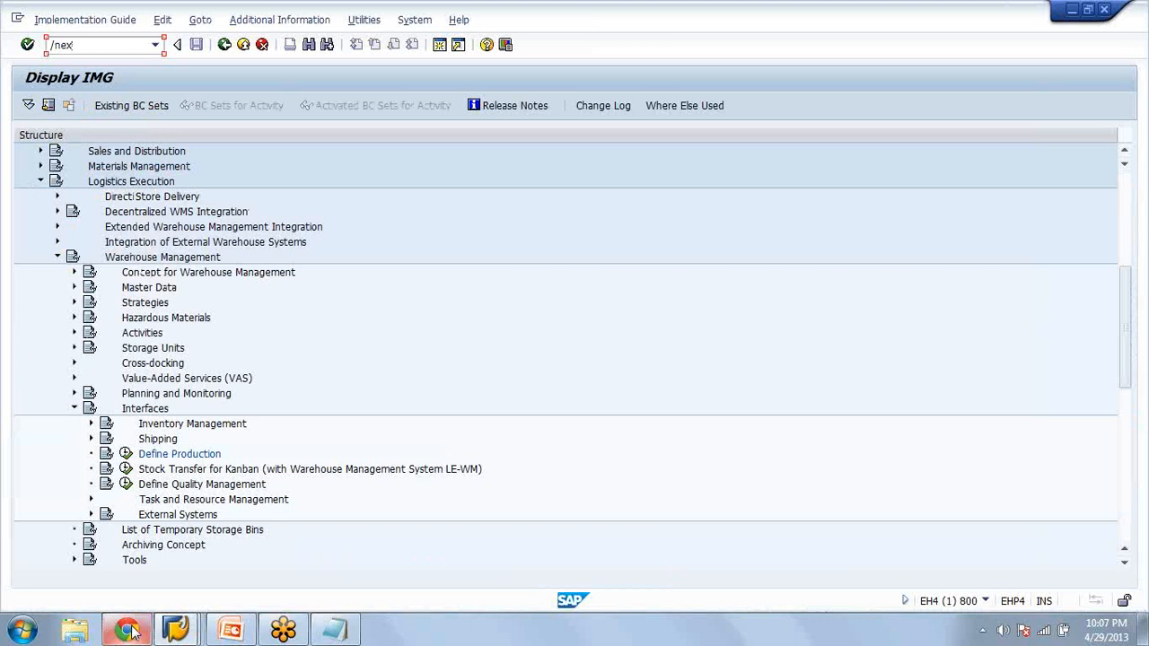
mouse_move(132, 631)
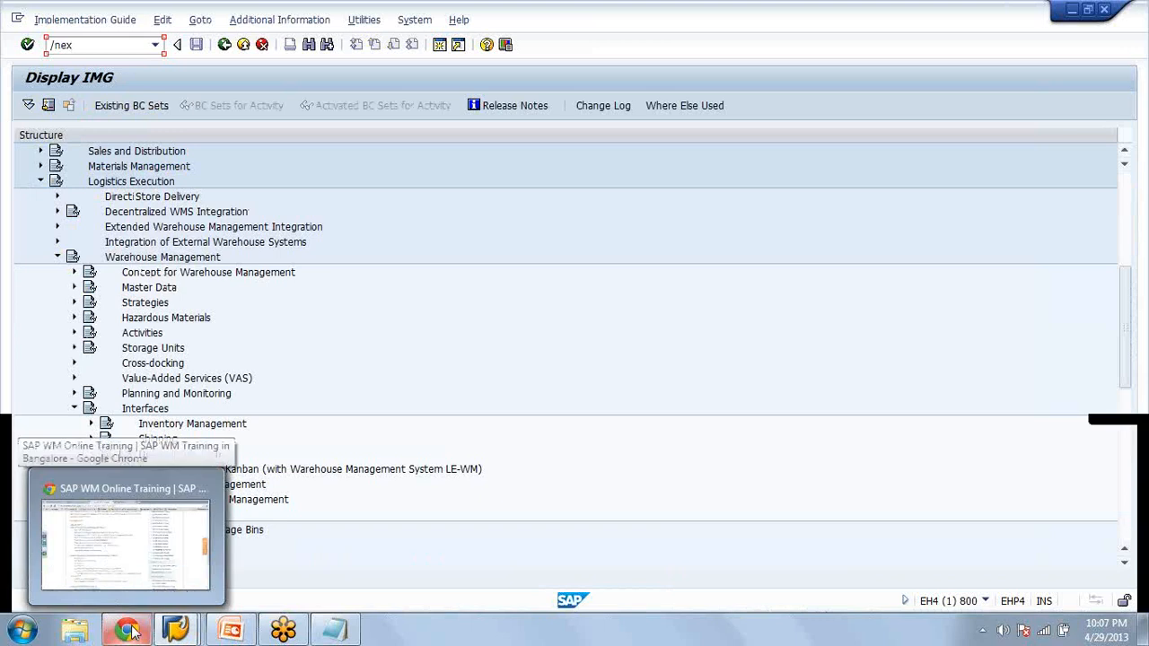
click(132, 631)
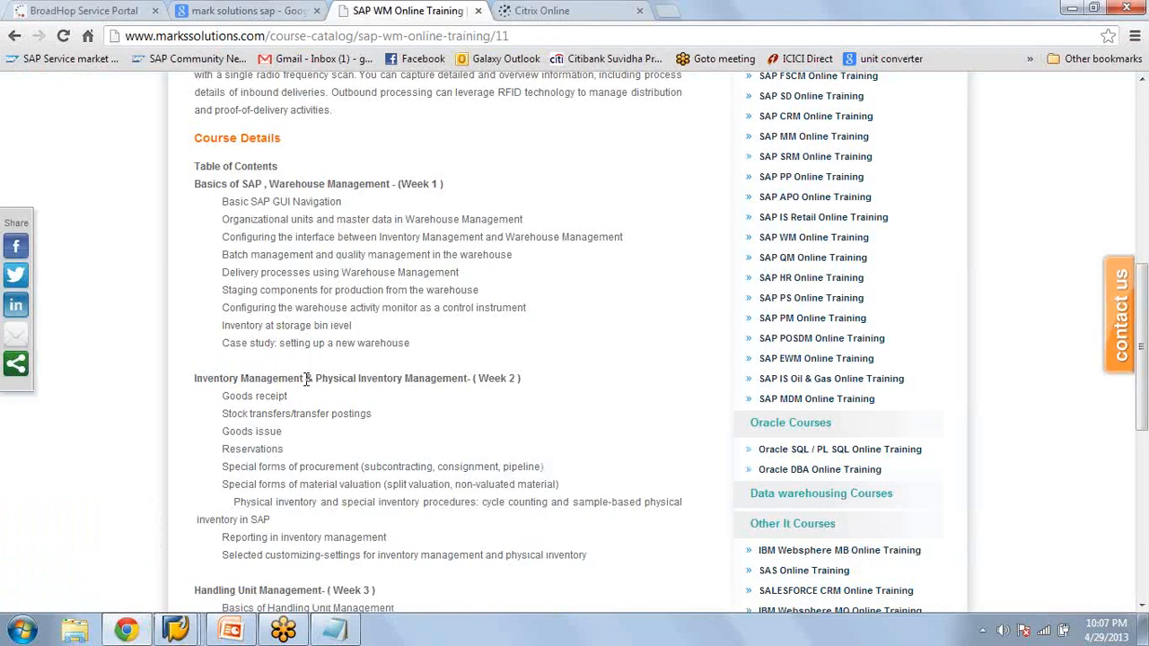
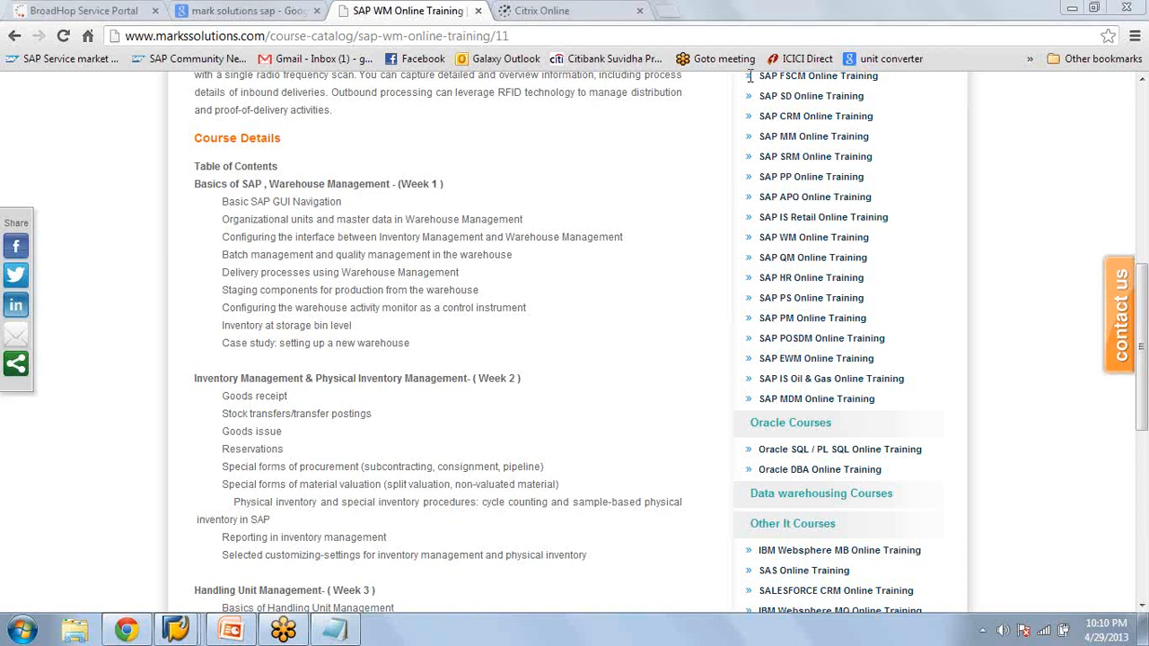
Examine the Week 1 Warehouse Management topics in the course outline, from Basic SAP GUI Navigation to Inventory at storage bin level
click(577, 8)
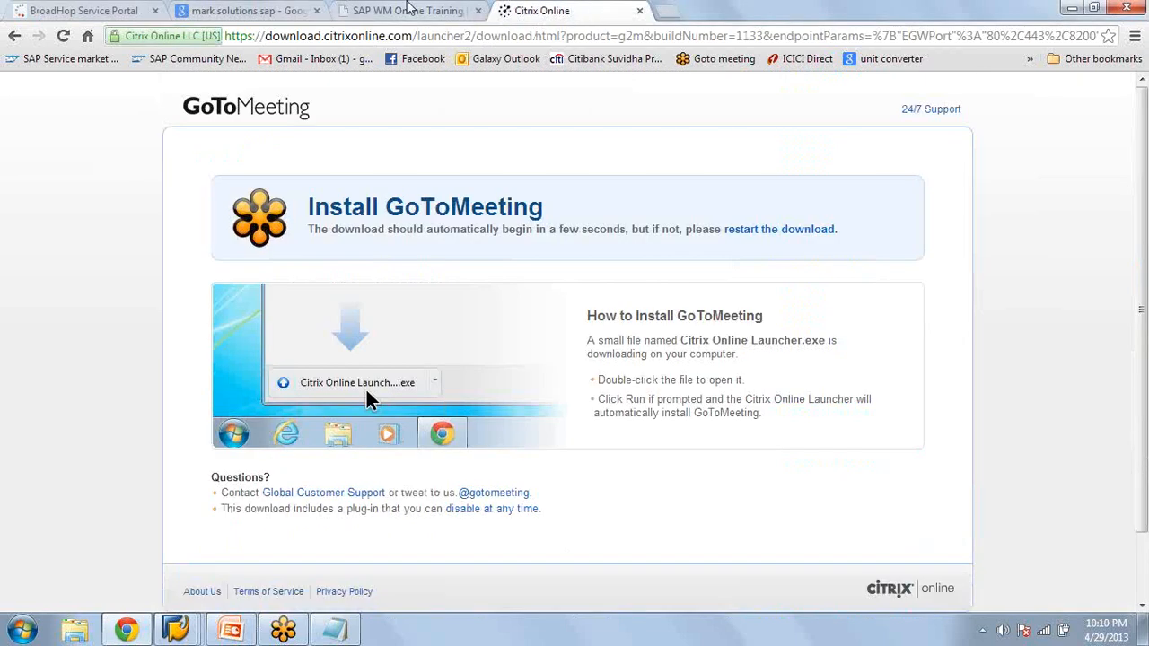
click(409, 10)
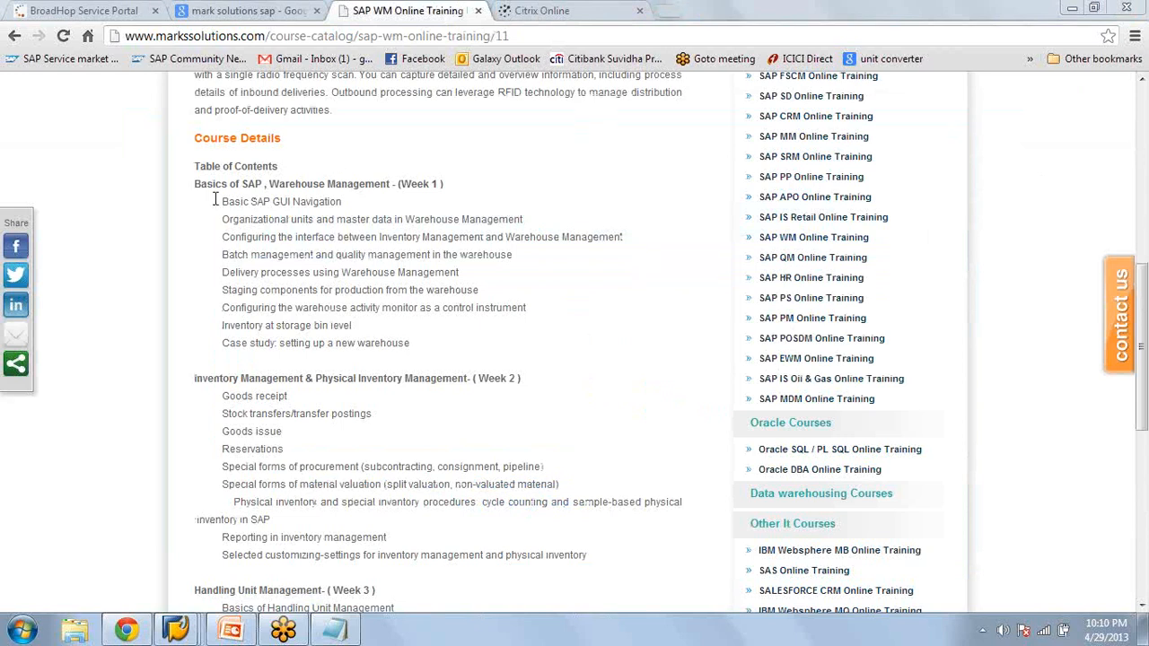
drag(215, 201, 342, 200)
drag(230, 219, 328, 219)
drag(448, 202, 525, 221)
drag(229, 237, 615, 247)
drag(515, 255, 547, 308)
click(350, 325)
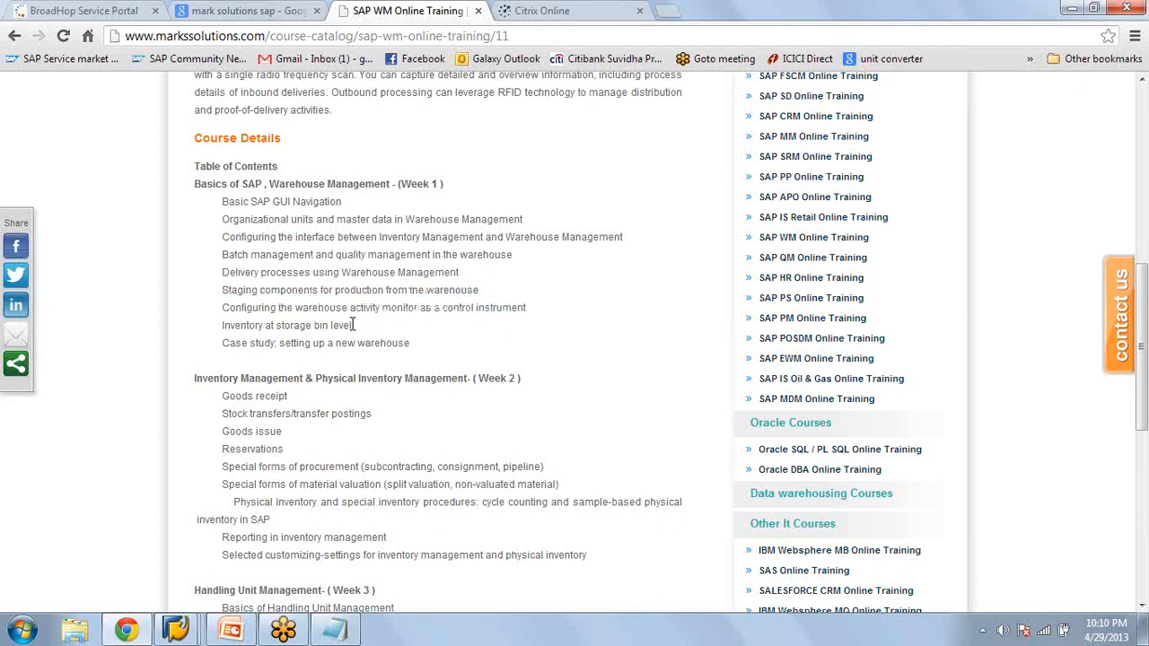
drag(351, 325, 213, 323)
click(254, 327)
Examine the Week 2 topics on inventory management and physical inventory in the course outline, including stock transfers and goods issue
drag(220, 399, 386, 409)
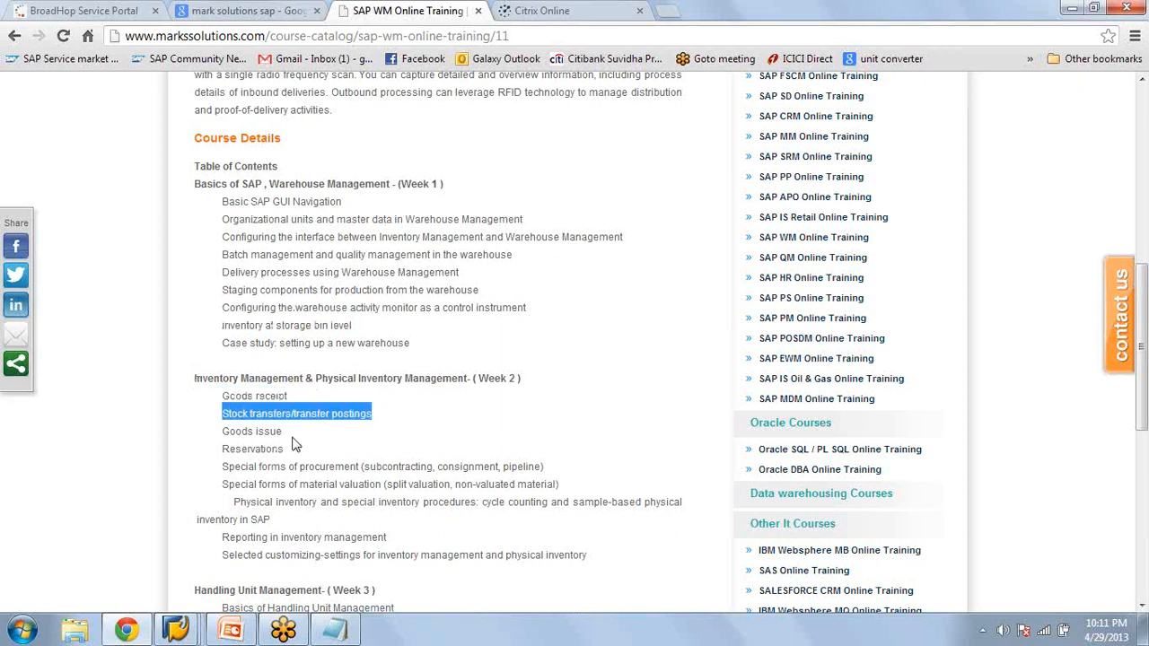
drag(282, 432, 194, 433)
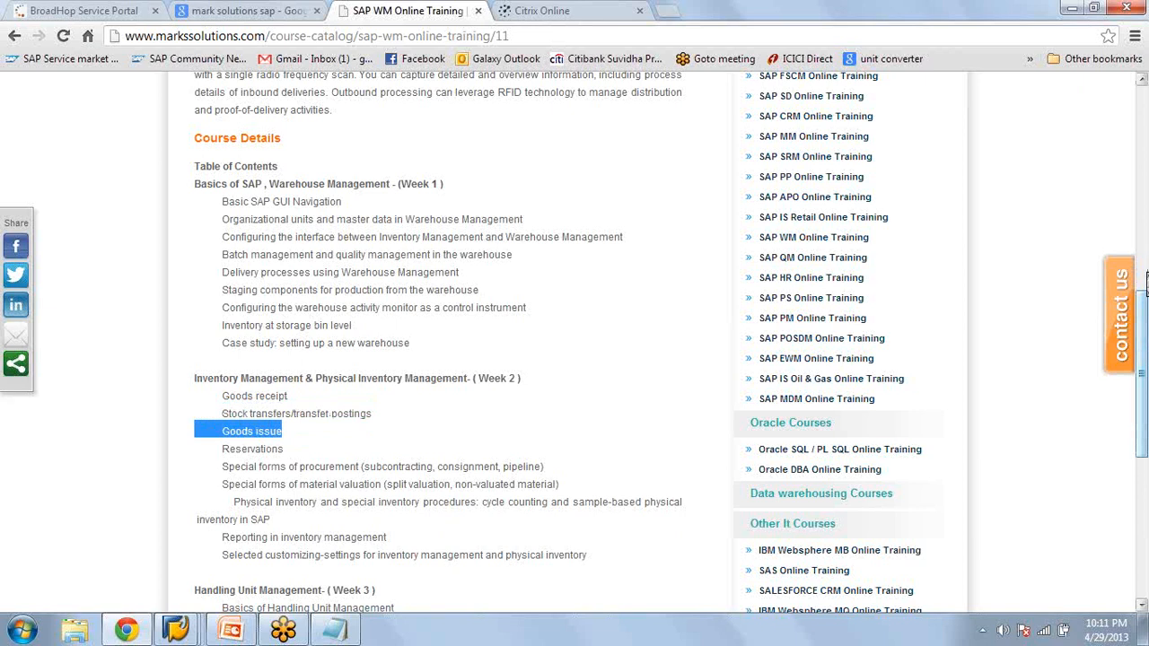
scroll(1145, 280, down, 2)
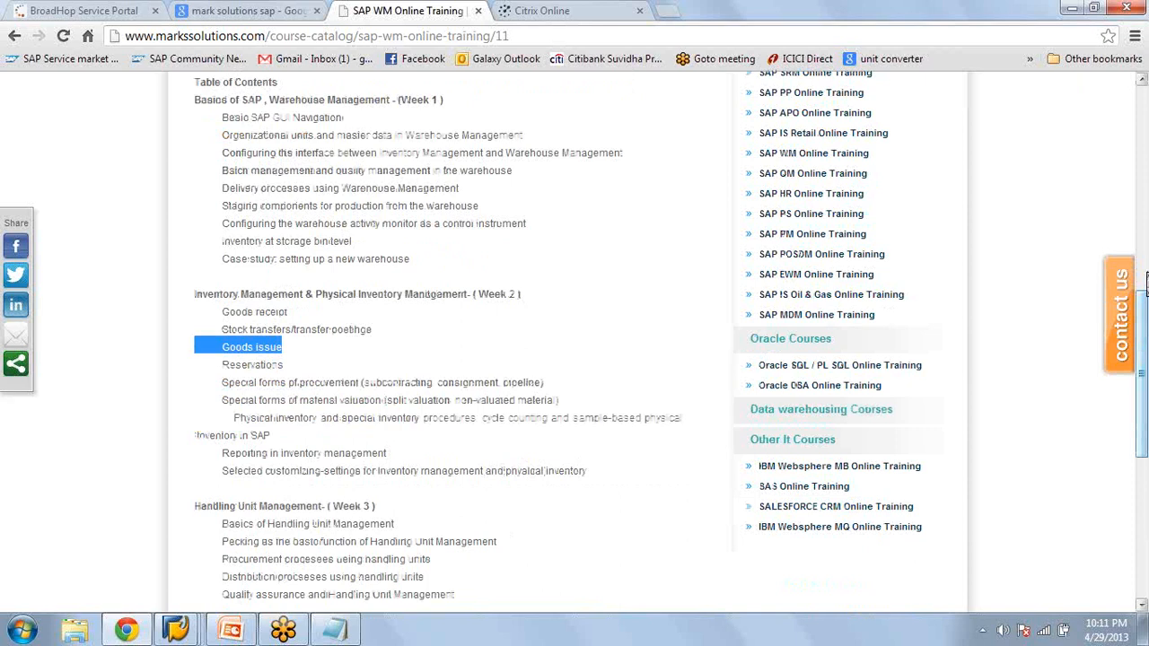
scroll(1142, 280, down, 2)
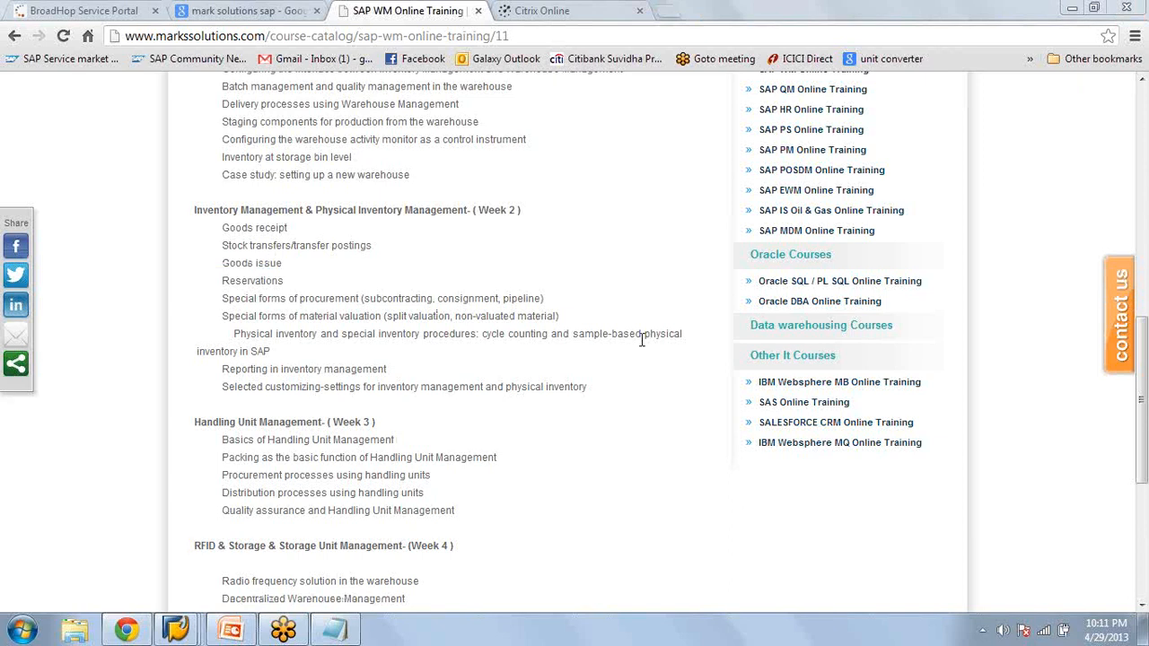
drag(588, 387, 187, 208)
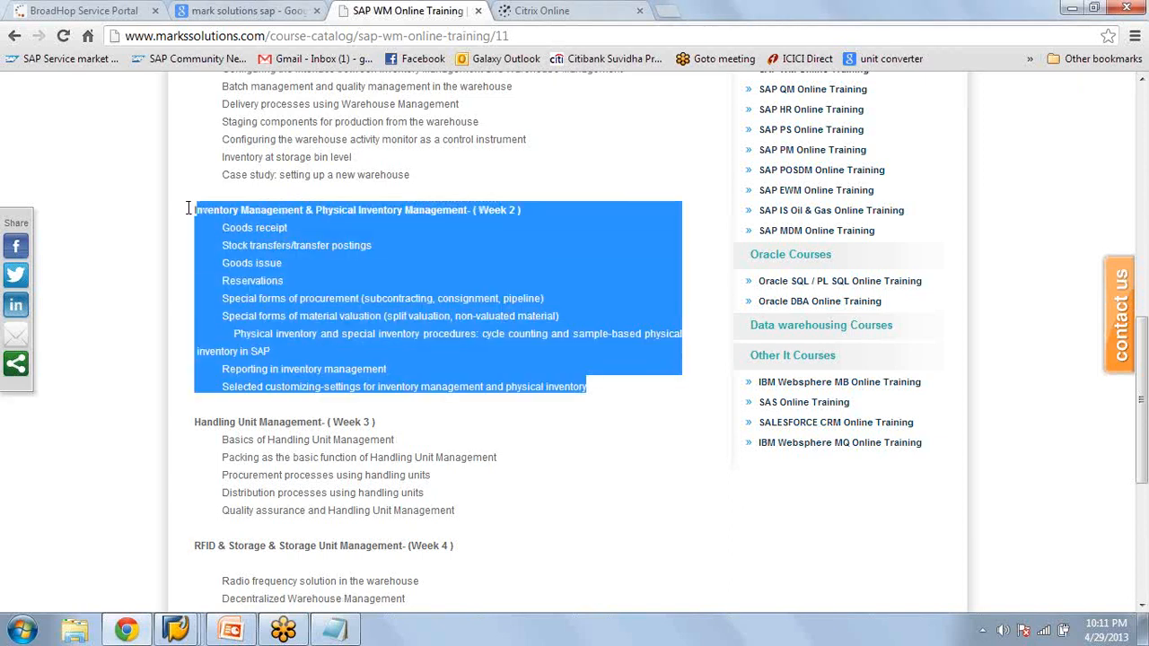
click(708, 421)
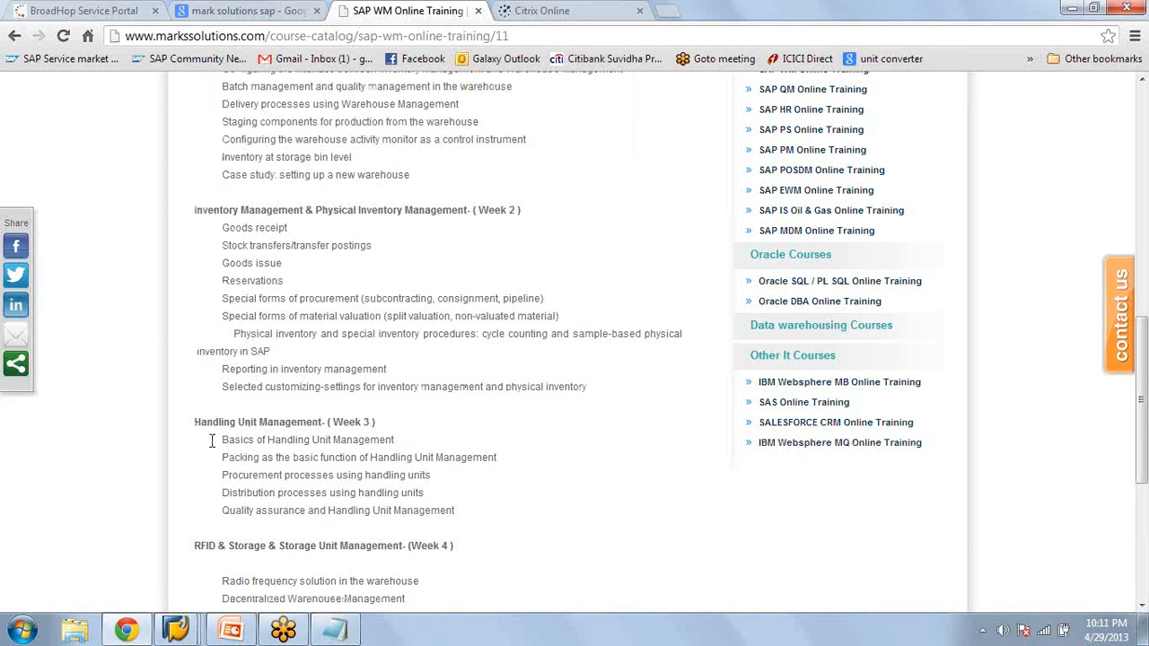
Examine the Week 3 Handling Unit Management and Week 4 RFID and Storage Unit Management topics in the course outline
drag(212, 441, 340, 599)
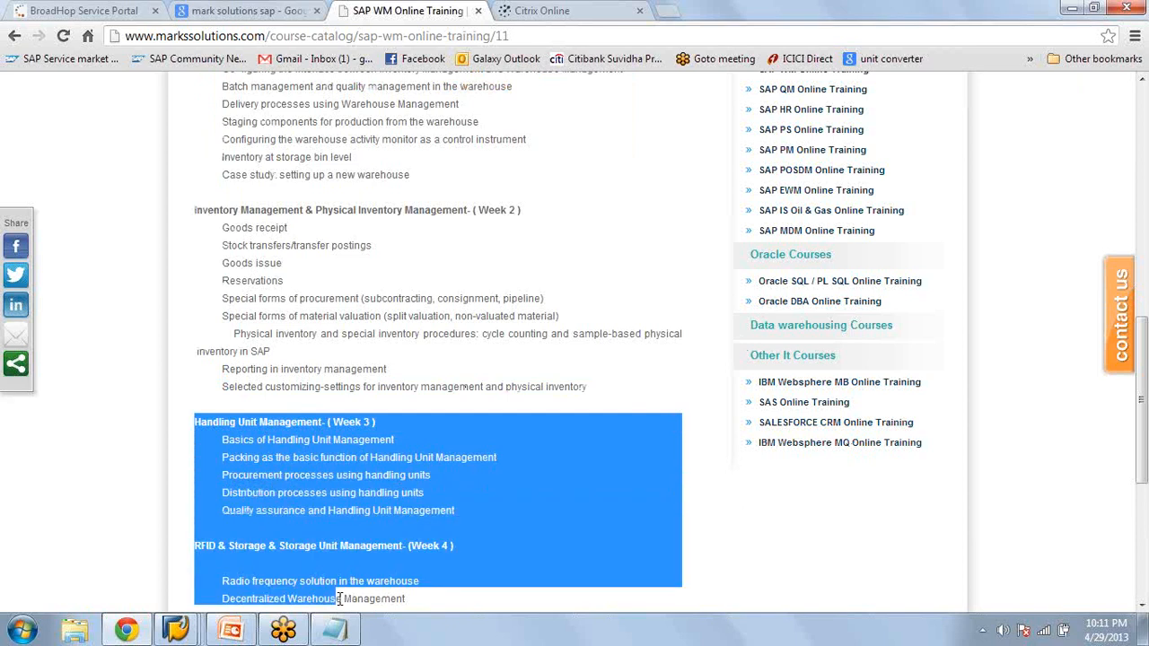
click(340, 599)
scroll(255, 391, down, 2)
drag(454, 400, 199, 405)
click(354, 451)
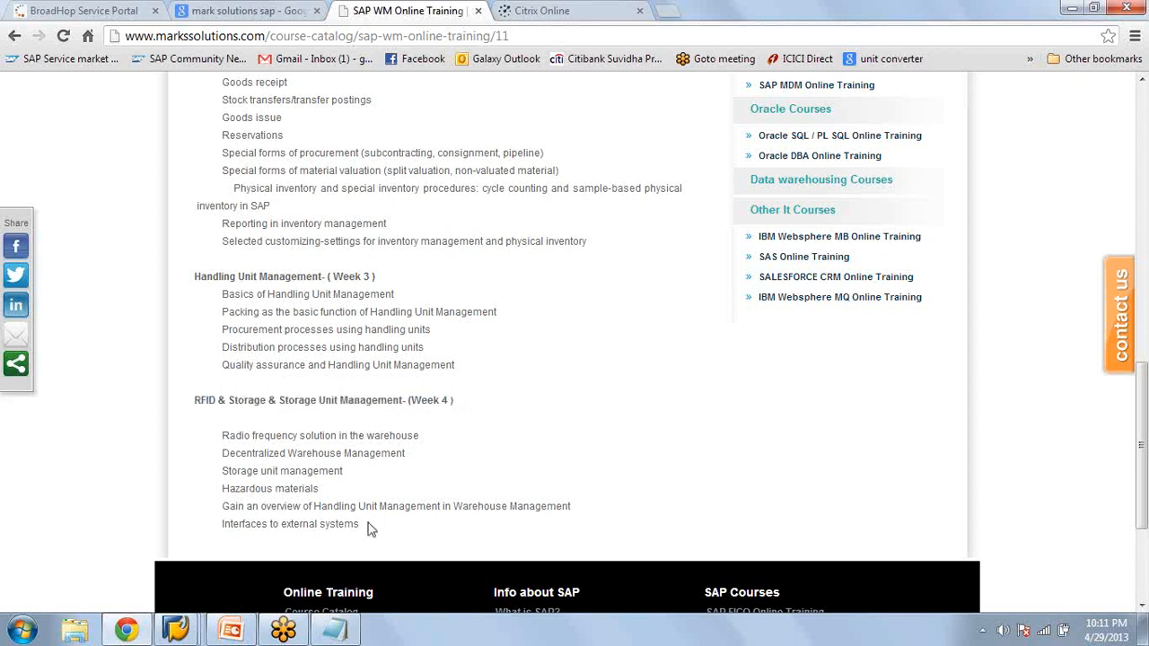
drag(371, 526, 192, 272)
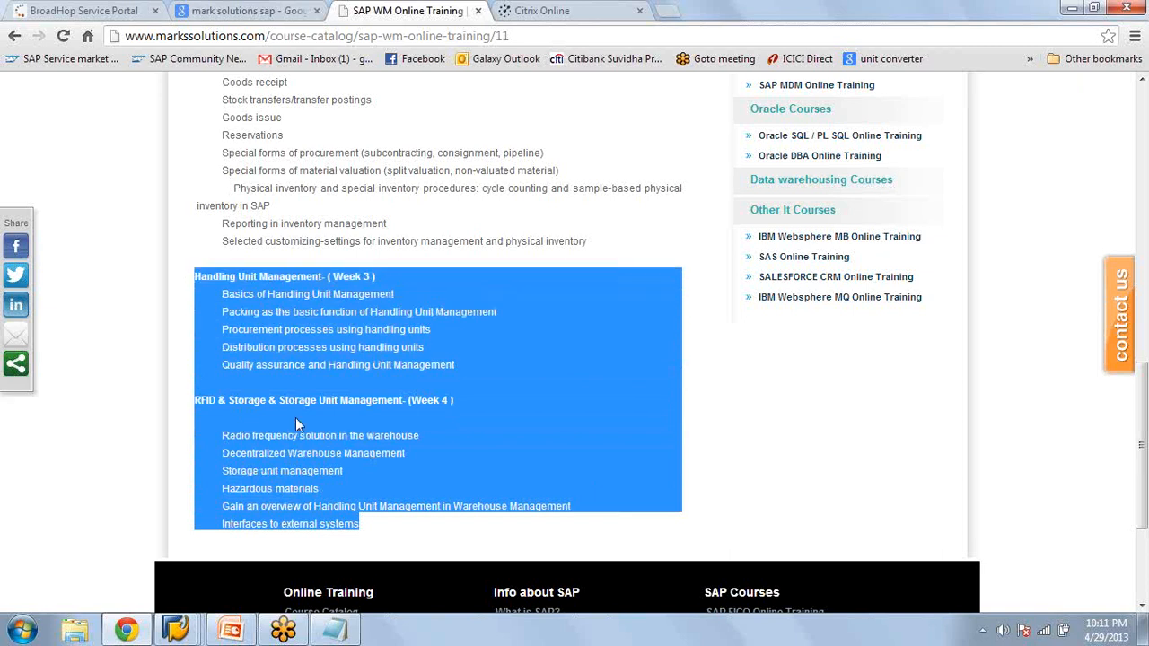
Bring up the untitled Notepad note with the document numbers and close it
click(340, 636)
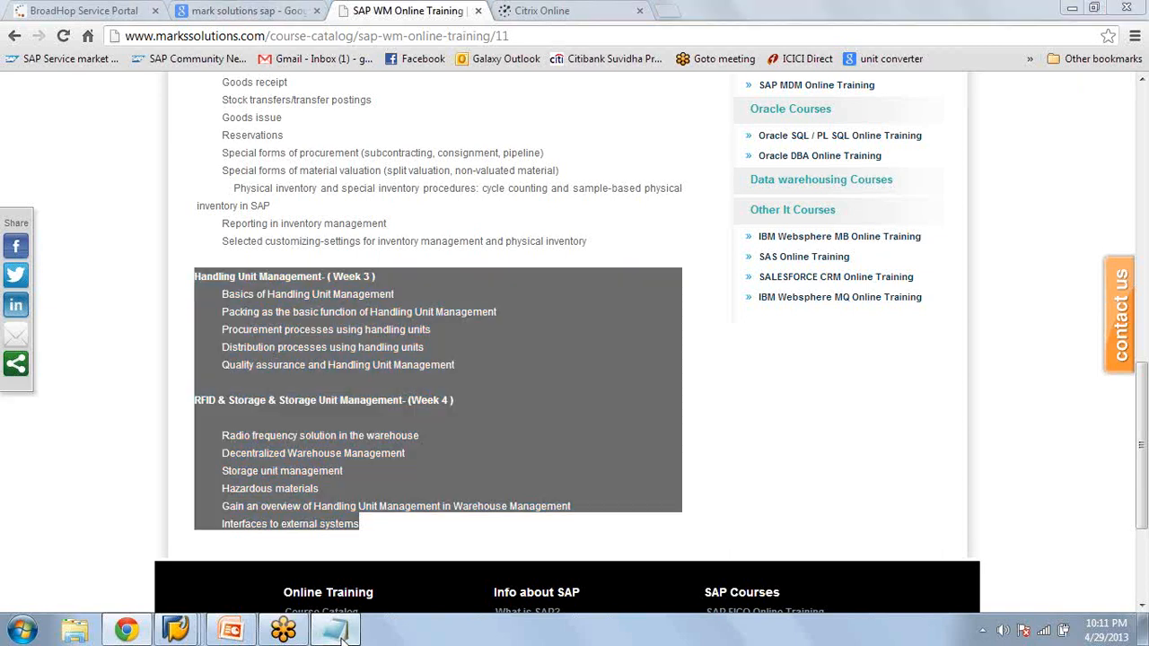
click(342, 632)
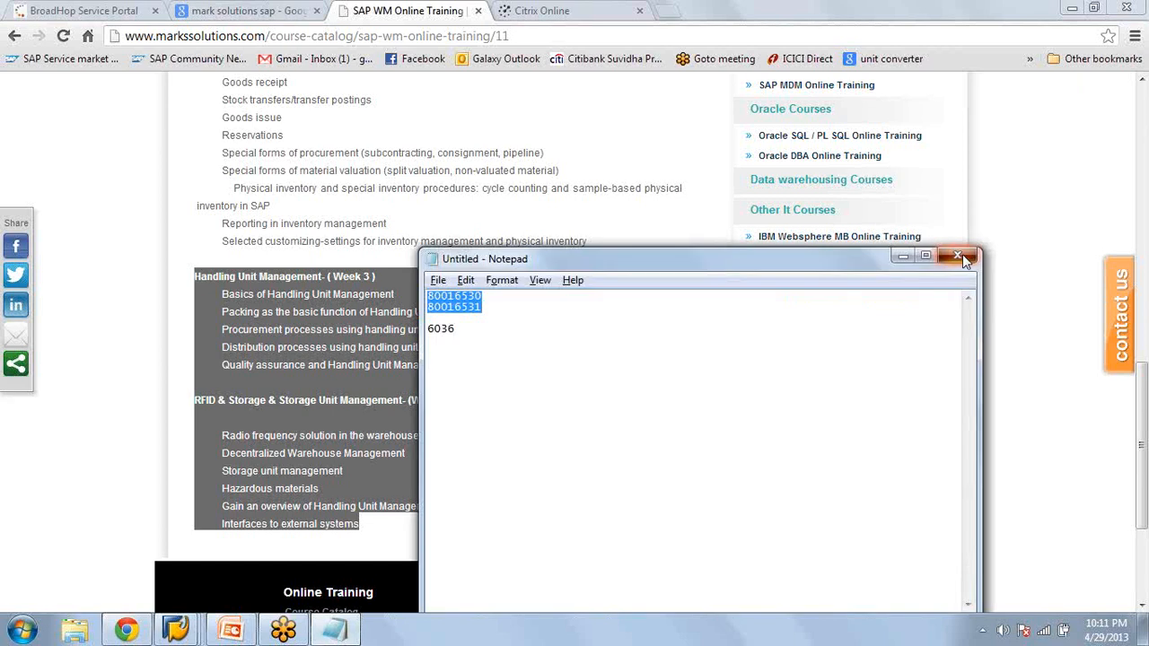
click(960, 257)
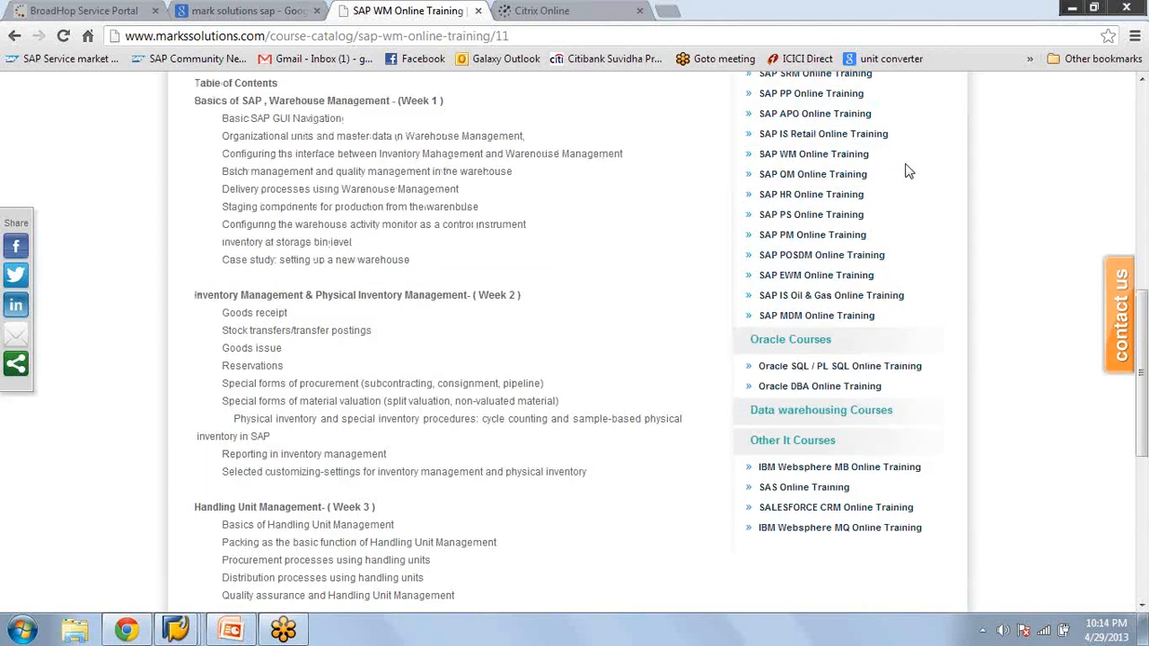
Switch to the SAP Easy Access session and run transaction ME23N to display a purchase order
click(251, 633)
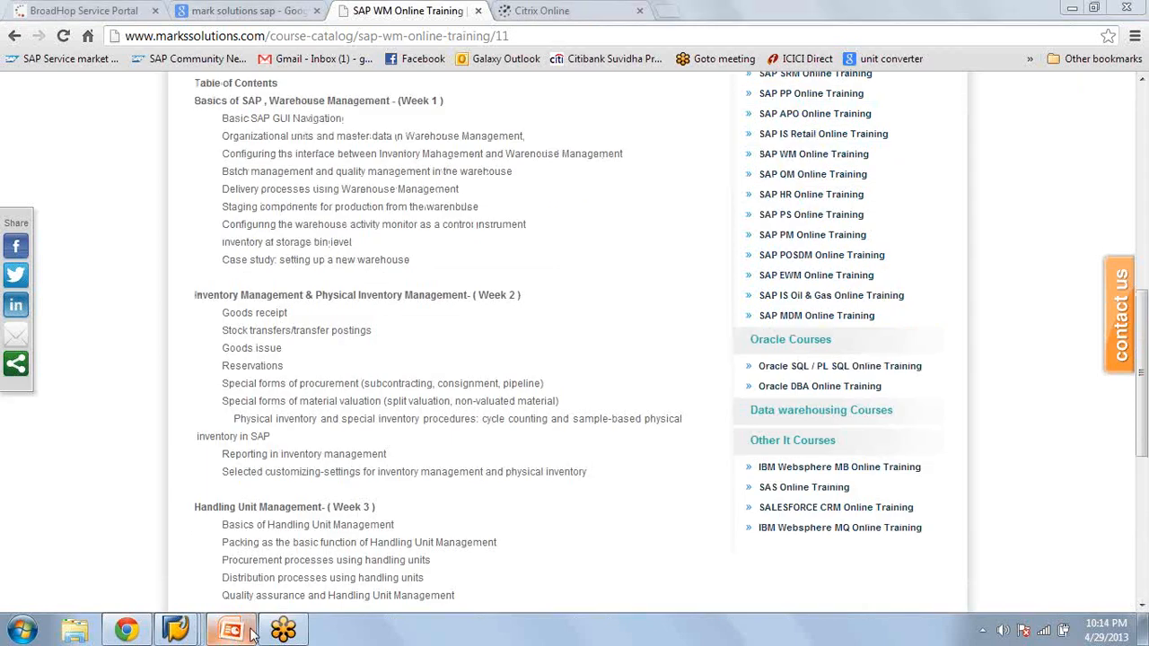
mouse_move(193, 625)
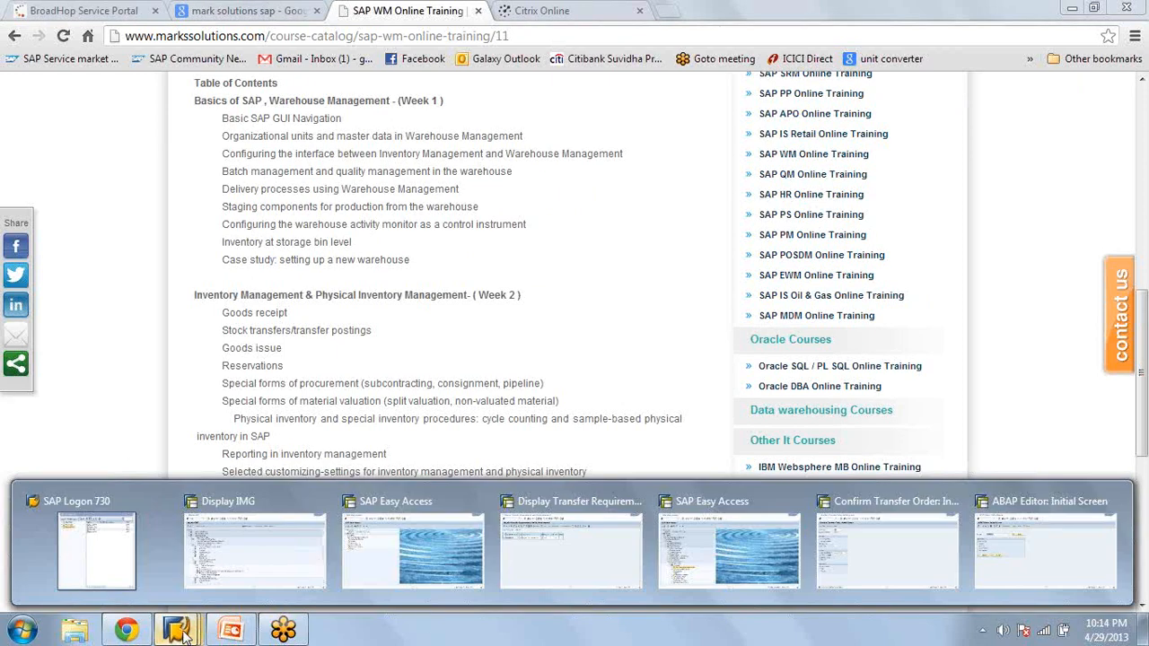
click(263, 577)
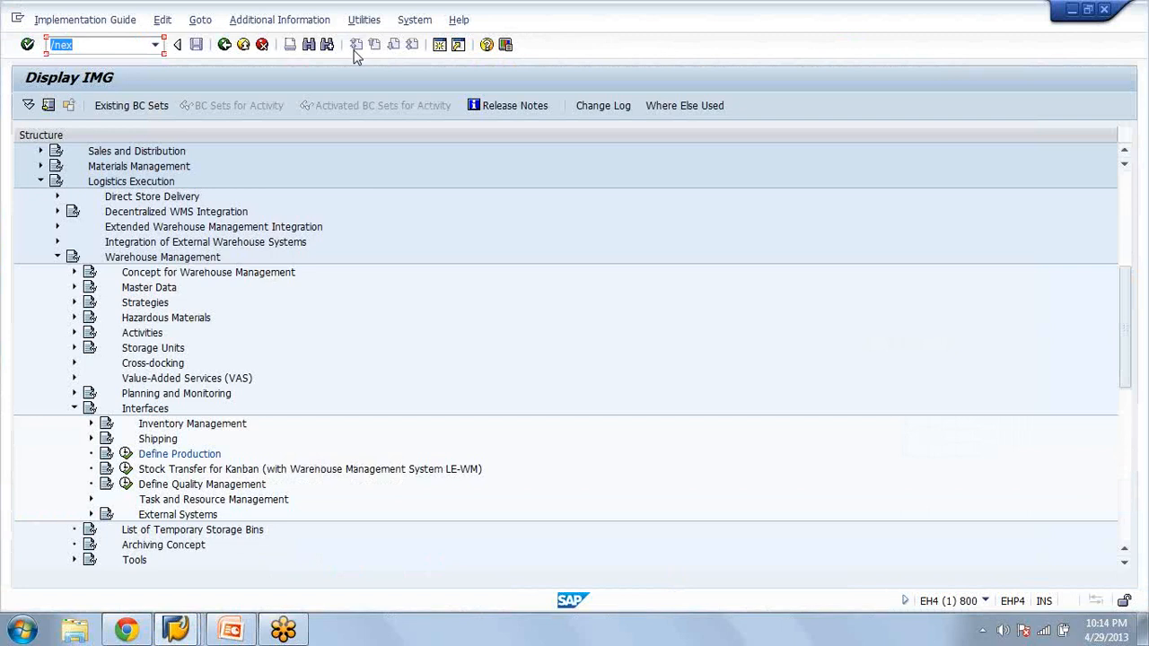
click(175, 629)
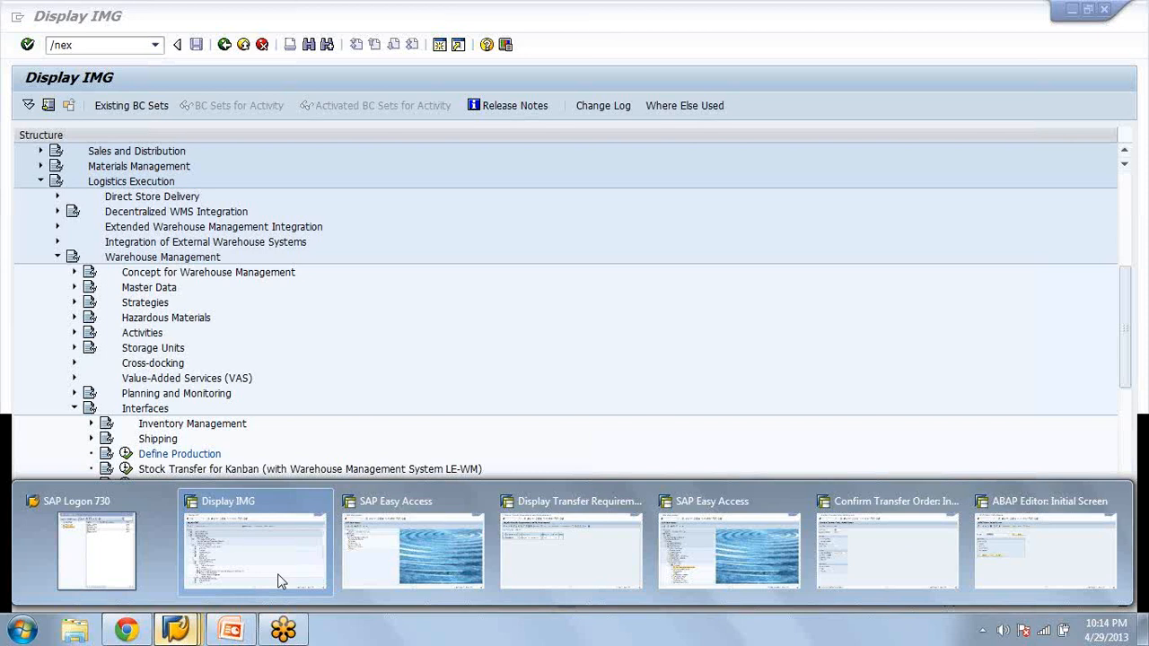
click(412, 550)
text(me2)
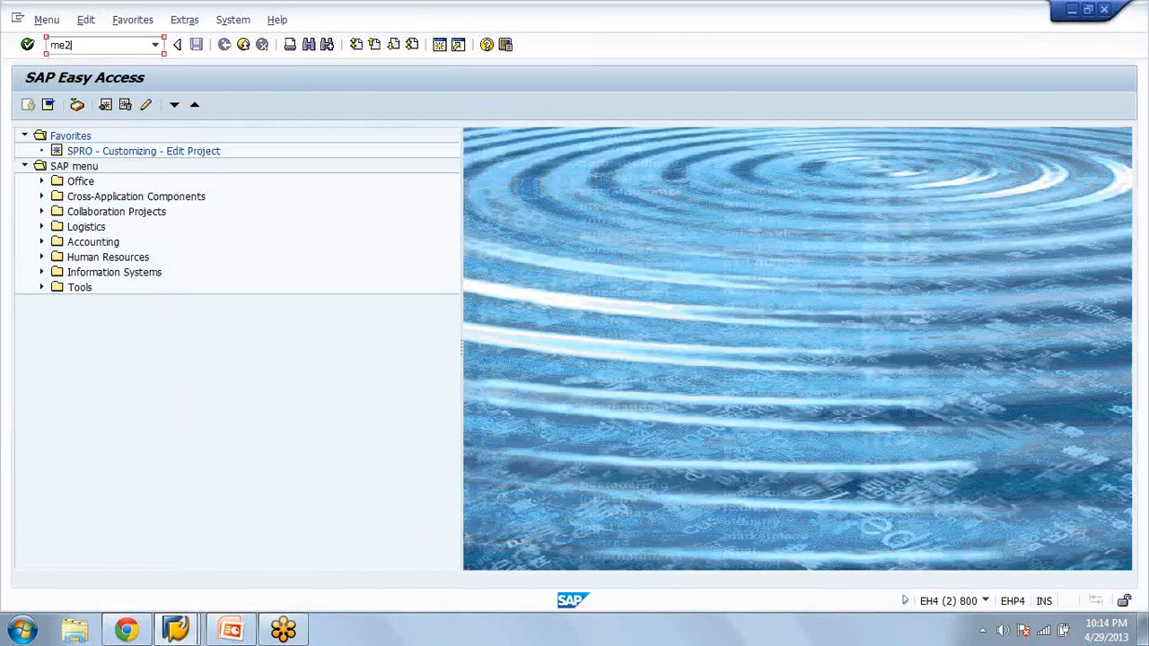
text(3n)
key(Return)
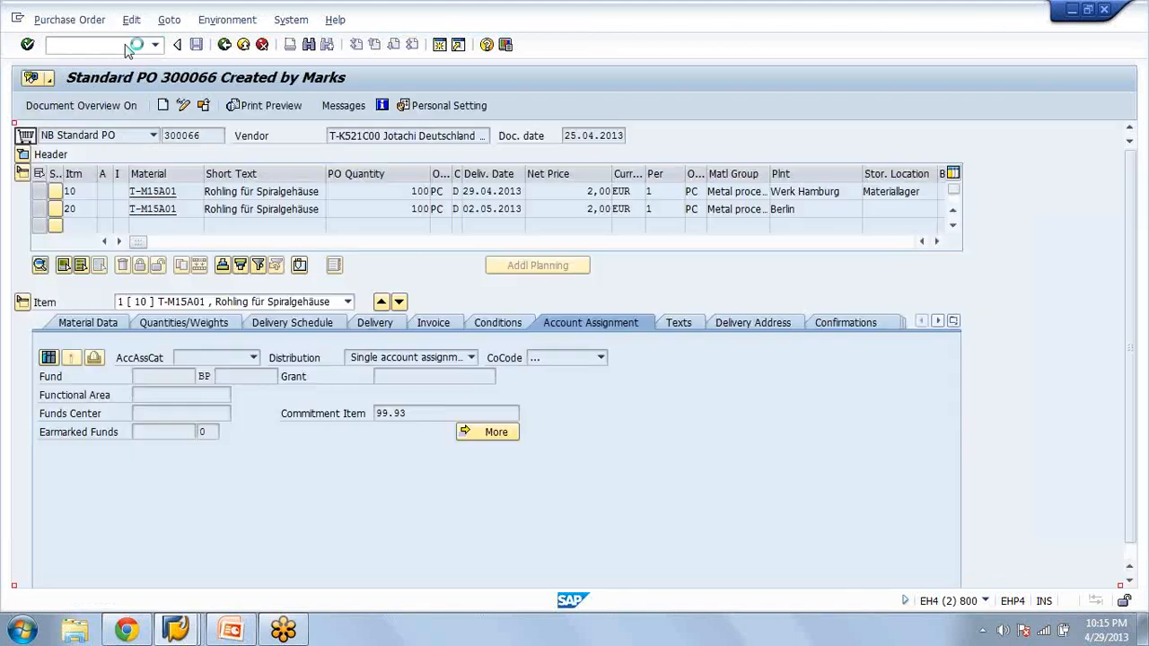
Try to create a transfer order for transfer requirement 1 in warehouse NRI with transaction LT04, and return to SAP Easy Access
click(115, 45)
text(/nlt04)
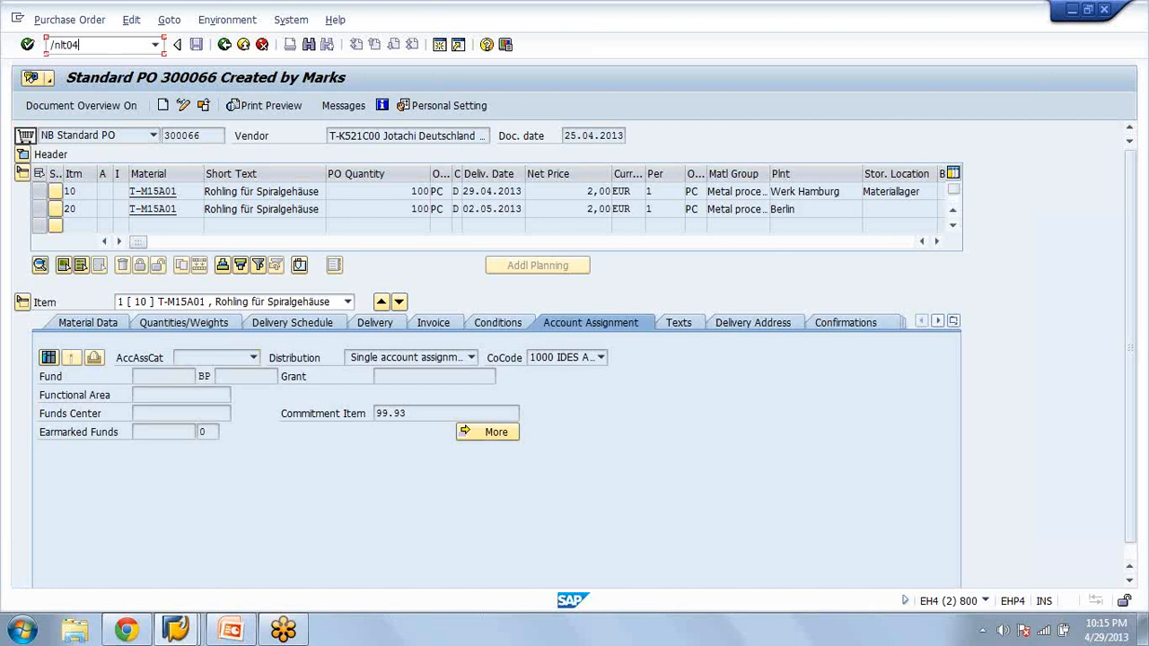
key(Return)
click(163, 194)
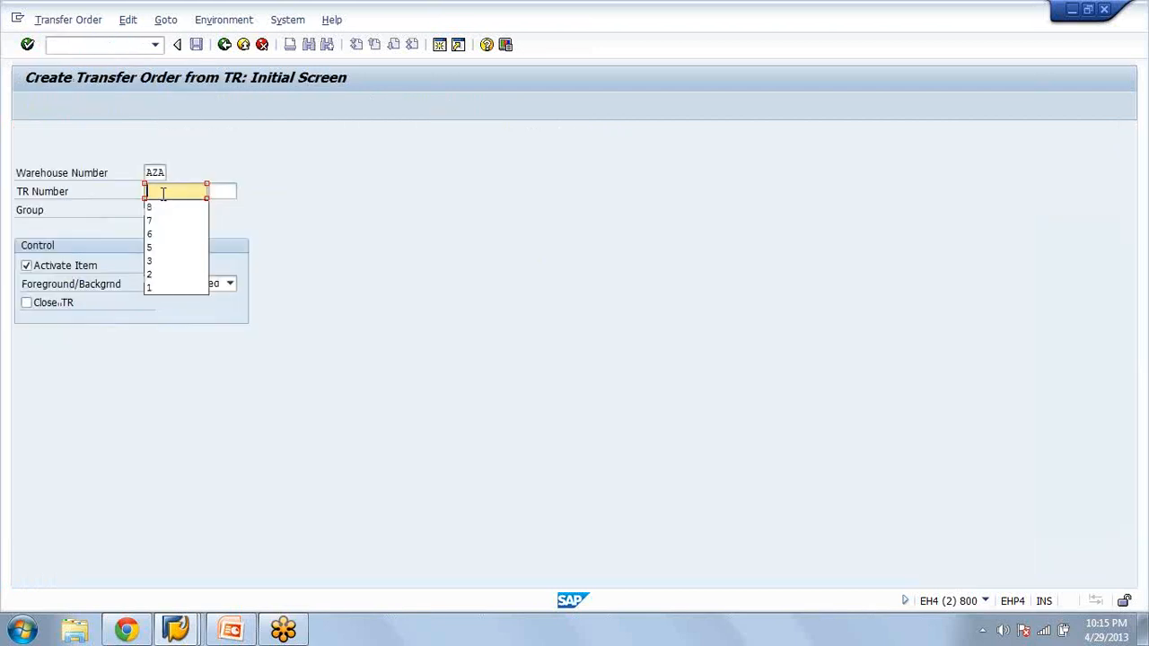
text(1)
key(Return)
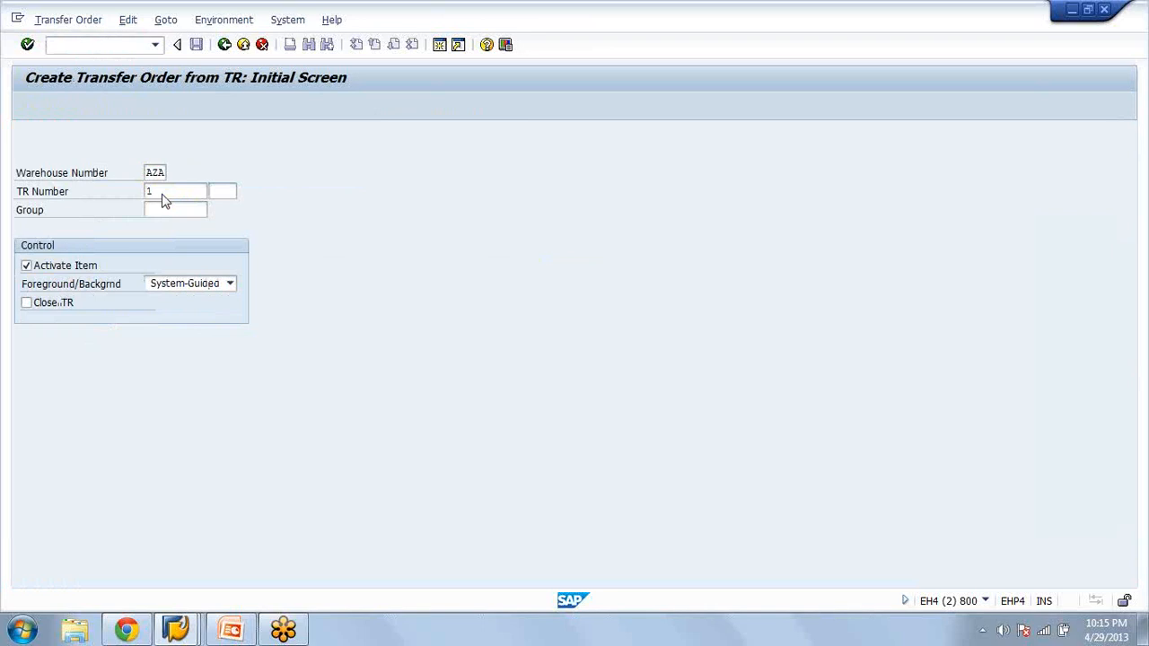
key(Return)
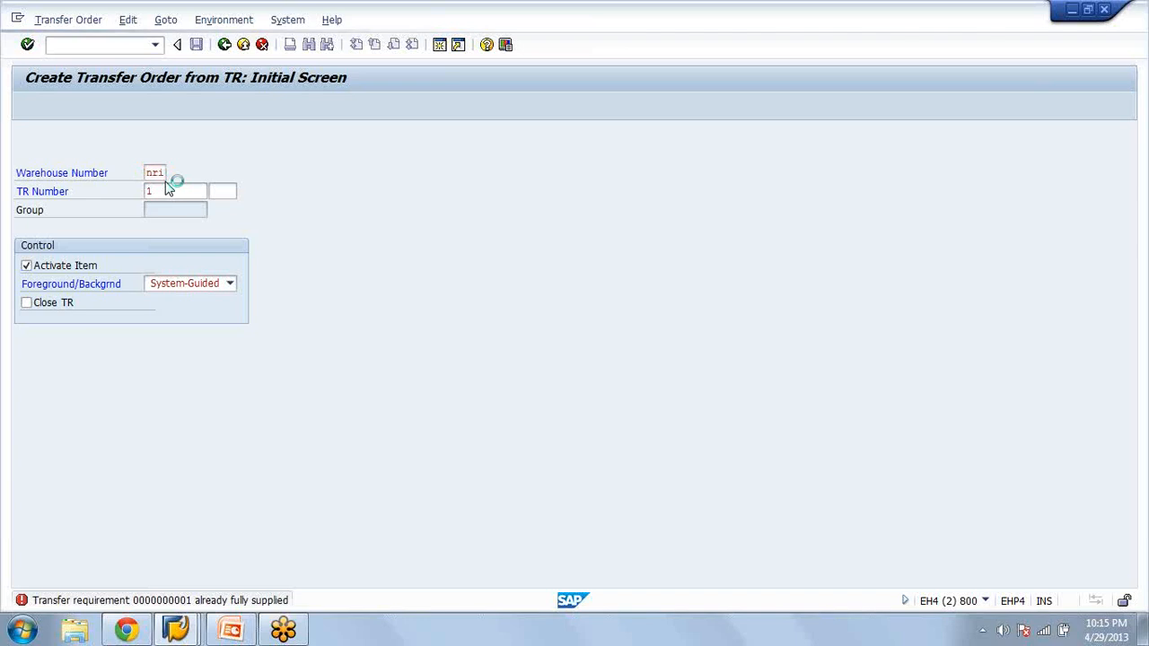
click(94, 48)
text(/n)
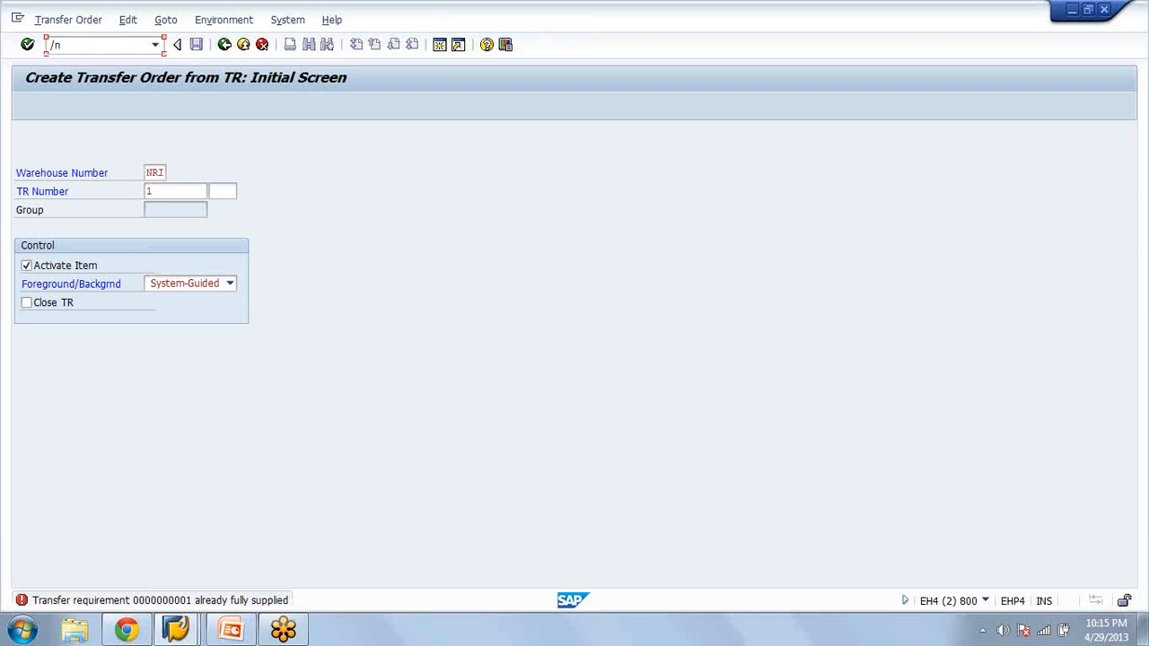
key(Return)
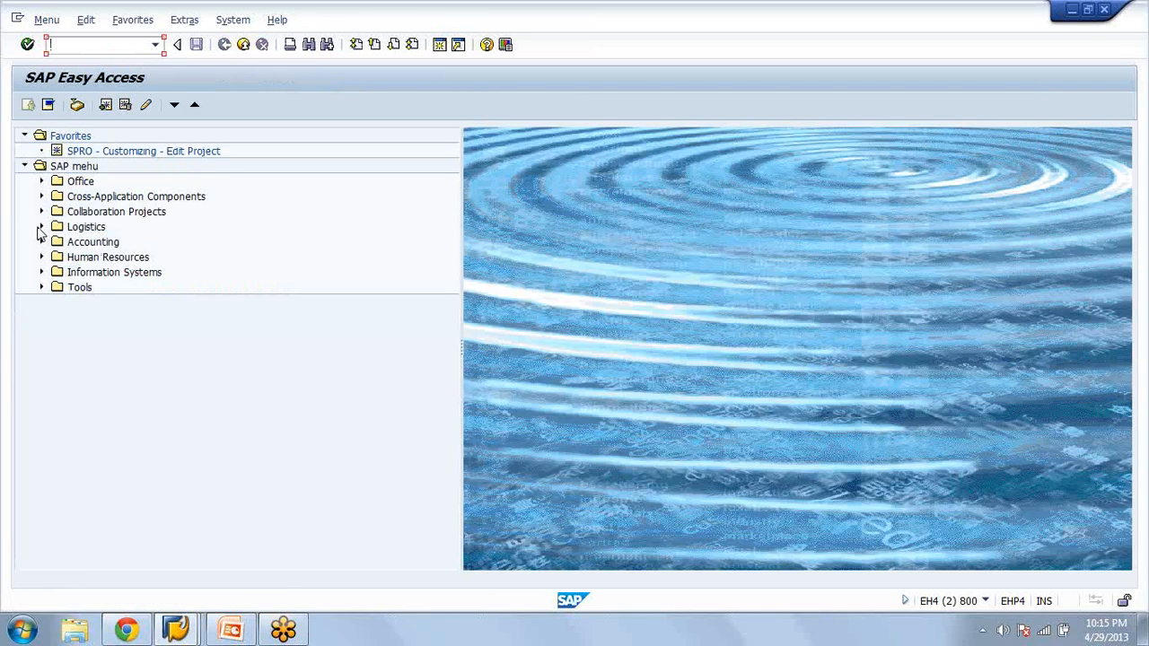
Expand the SAP menu through Logistics, Logistics Execution and Master Data to the warehouse storage bin transactions, checking the Material folder
click(41, 229)
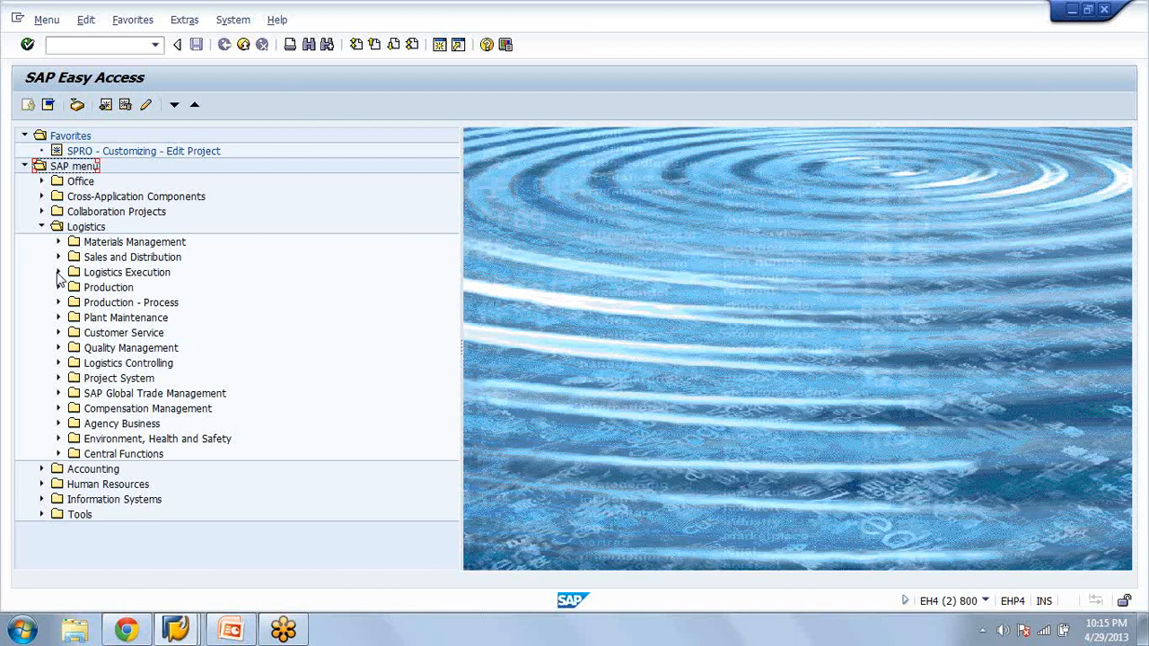
click(58, 273)
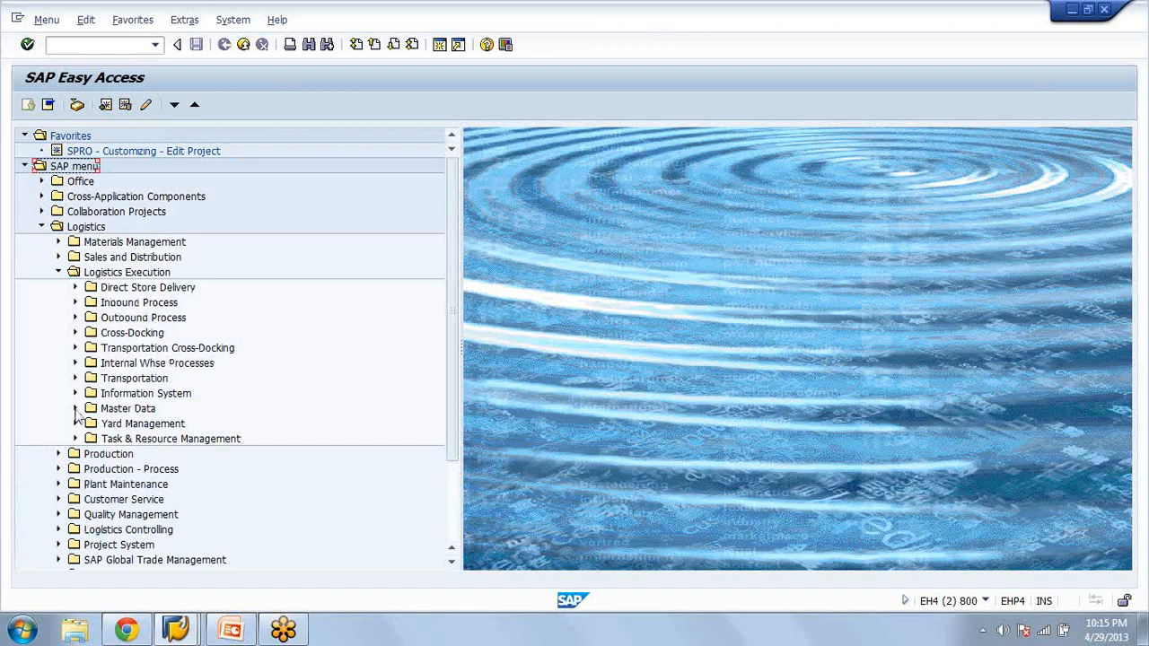
click(76, 409)
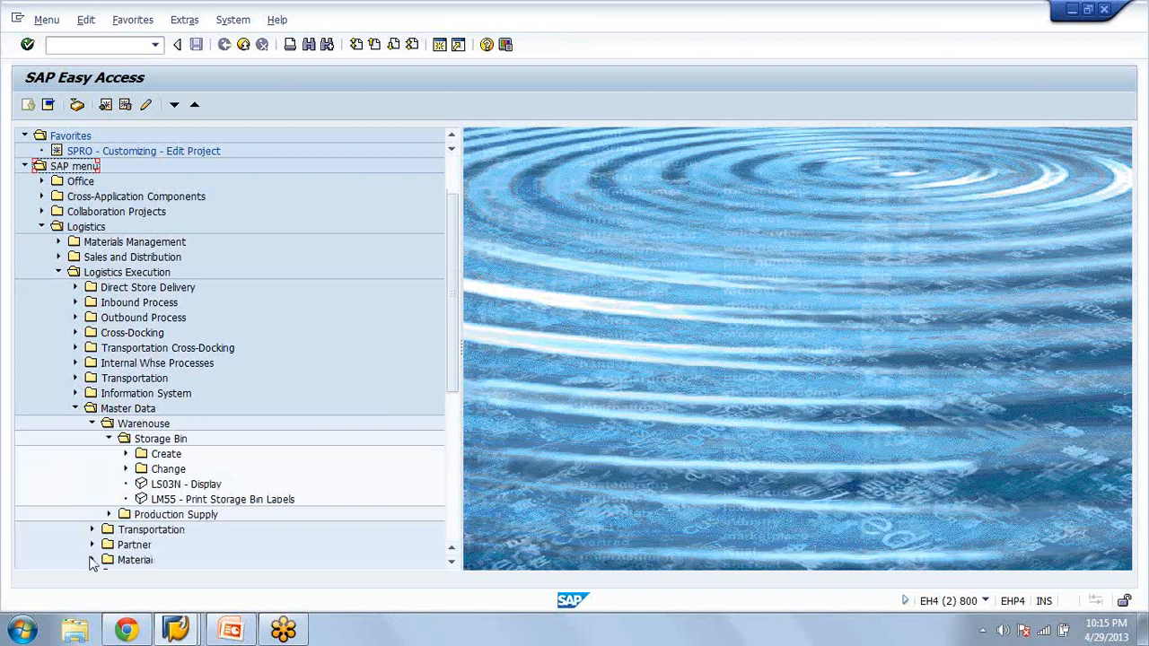
click(92, 559)
click(91, 484)
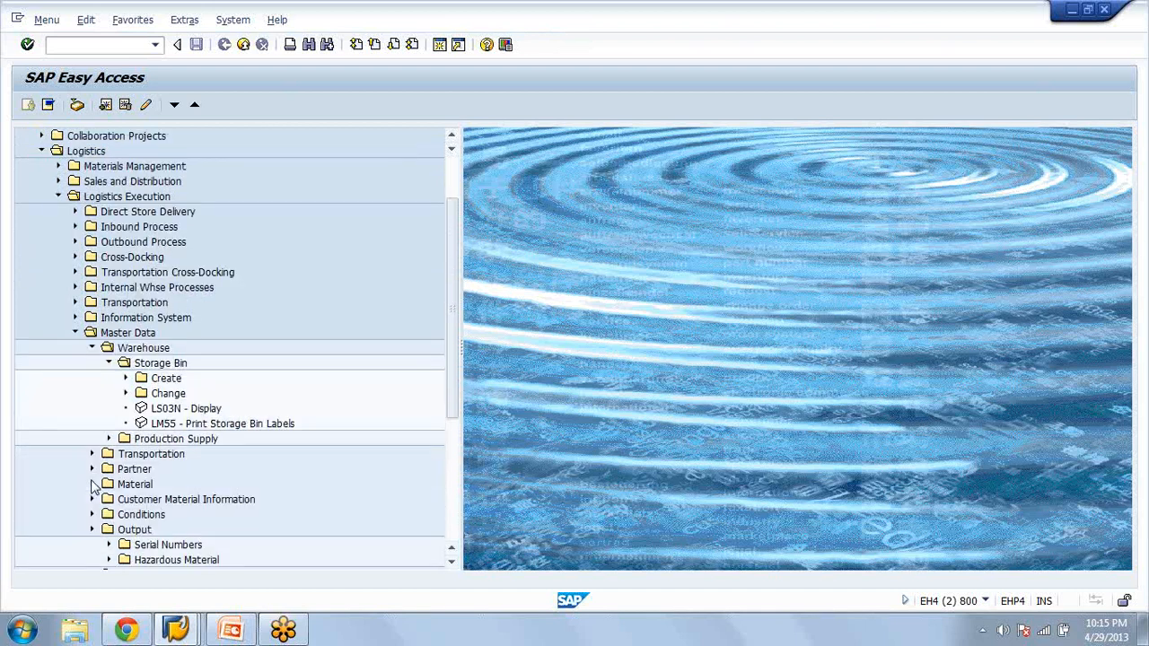
Open the LS03N storage bin display, leave it without entering a bin, and collapse the Storage Bin folder
click(165, 409)
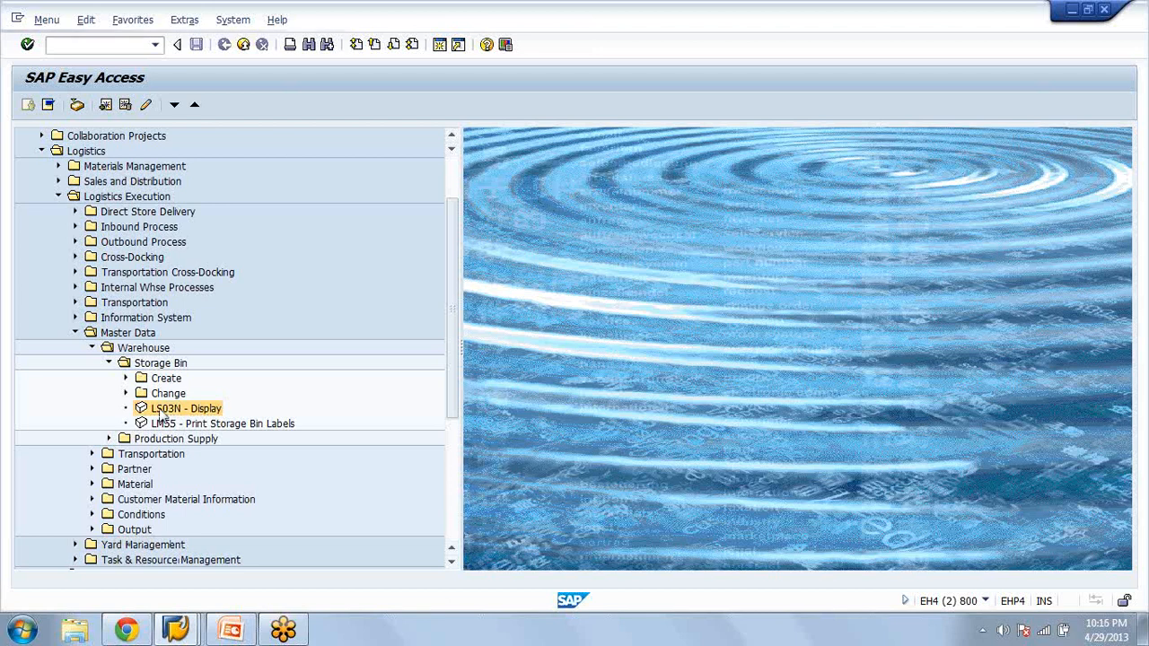
double_click(165, 411)
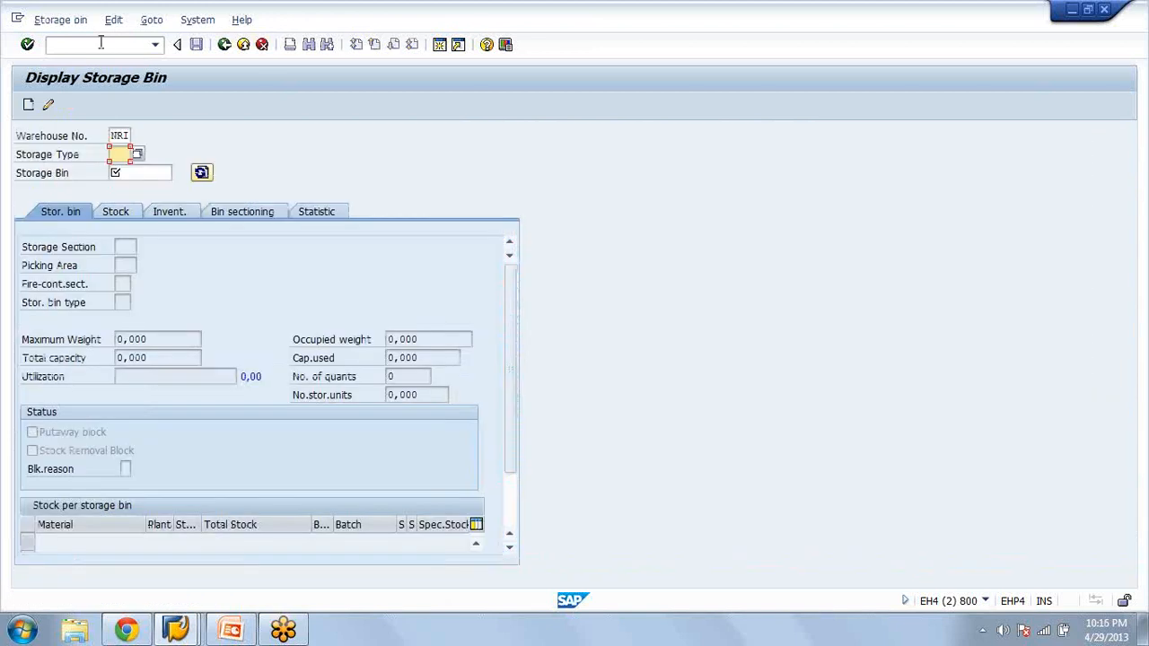
click(263, 46)
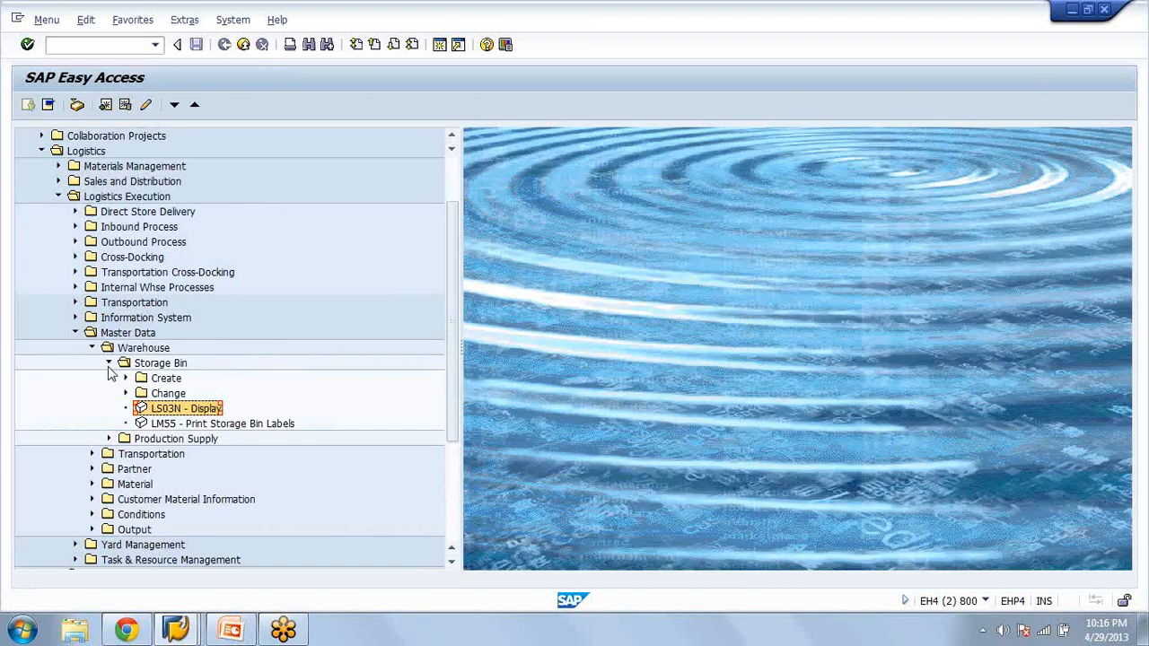
click(109, 368)
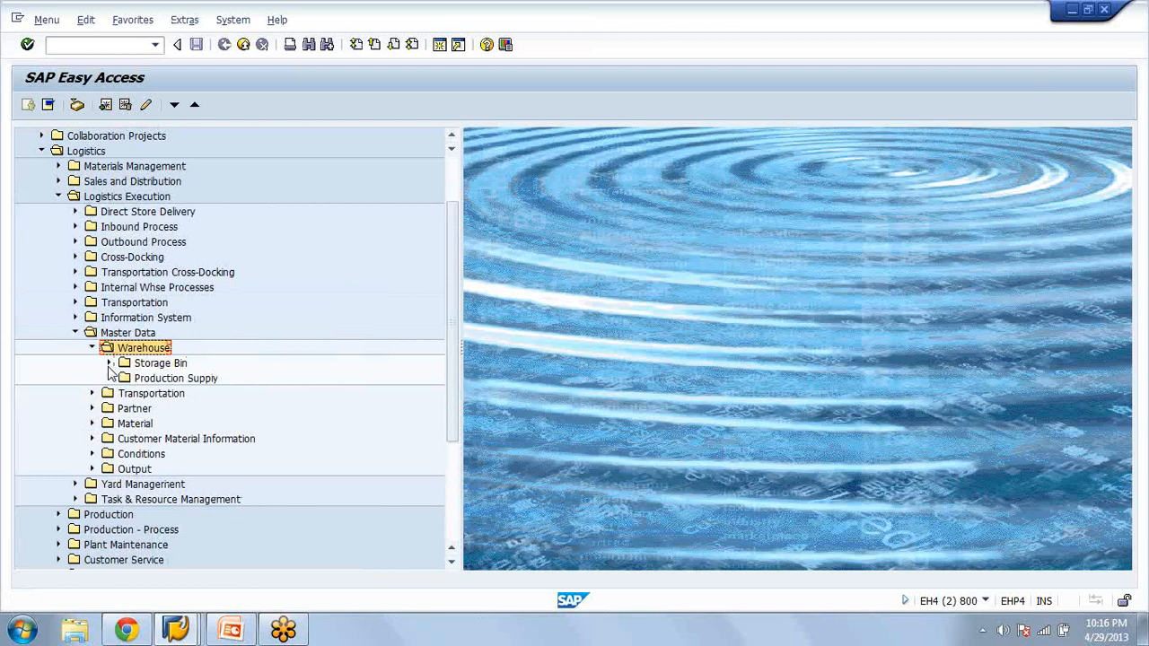
Collapse the Warehouse and Master Data folders and check the contents of the Transportation folder under Logistics Execution
key(Left)
key(Left)
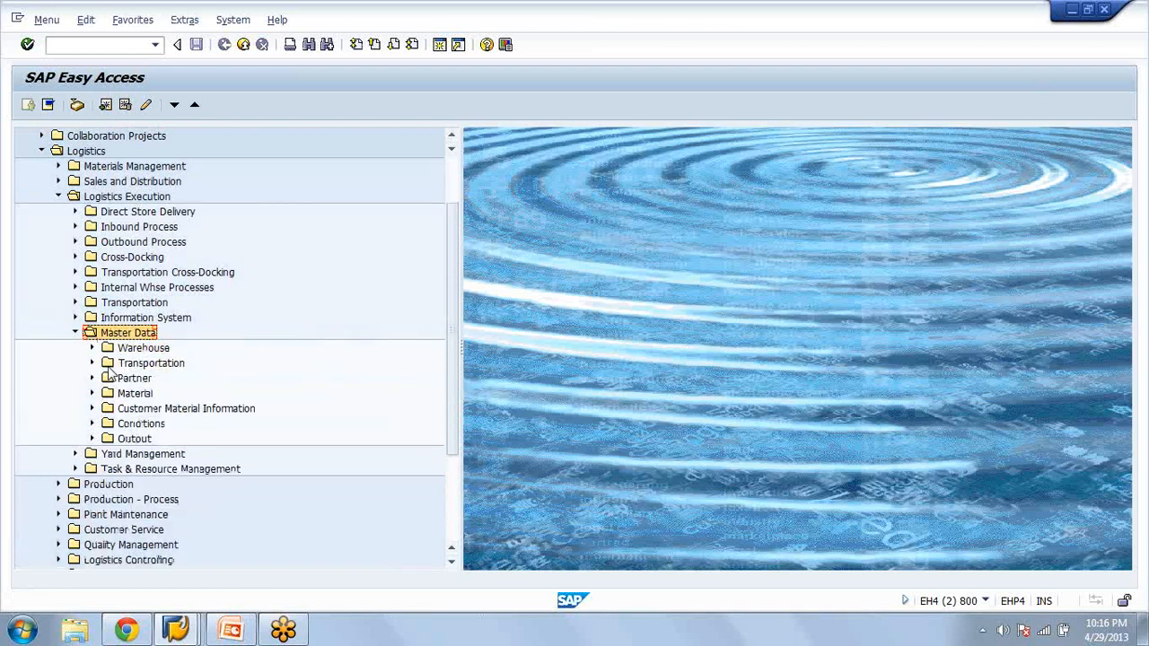
key(Left)
key(Up)
key(Up)
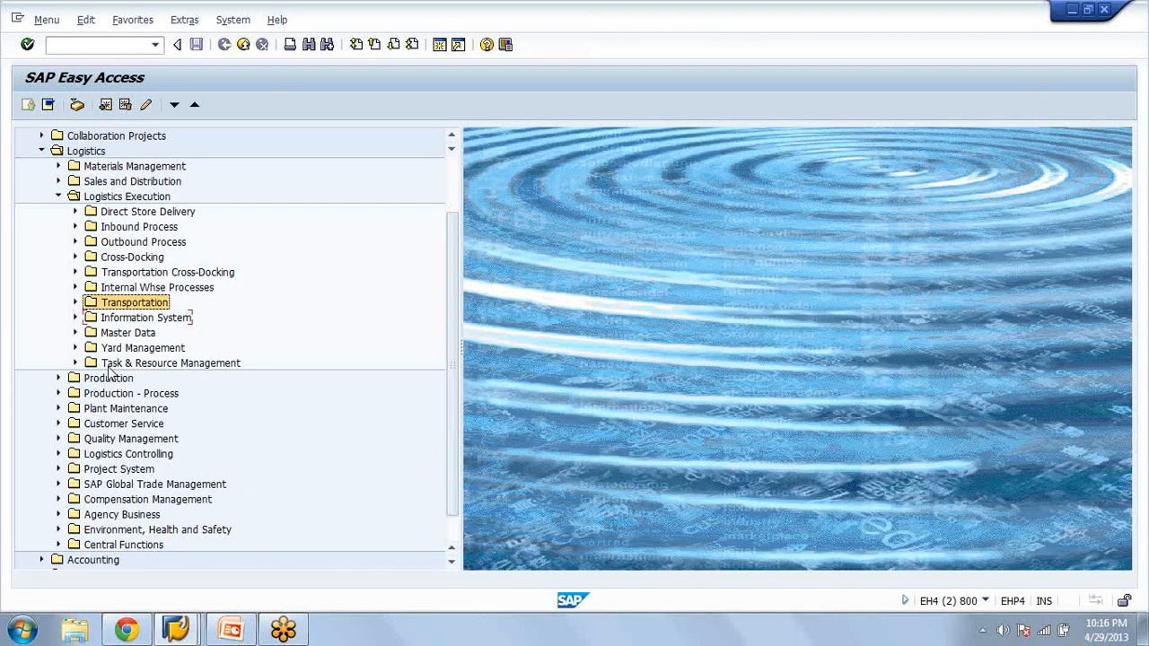
key(Right)
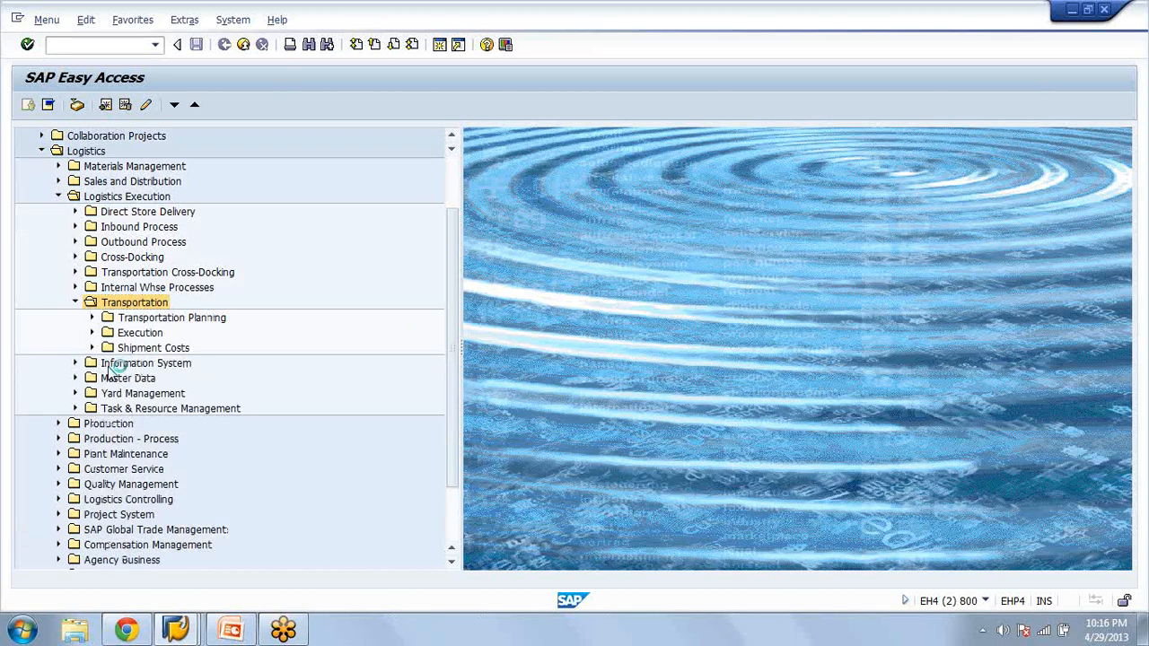
key(Left)
Expand Internal Whse Processes through Bins and Stock and Display to the Single Displays transactions
key(Up)
key(Right)
key(Down)
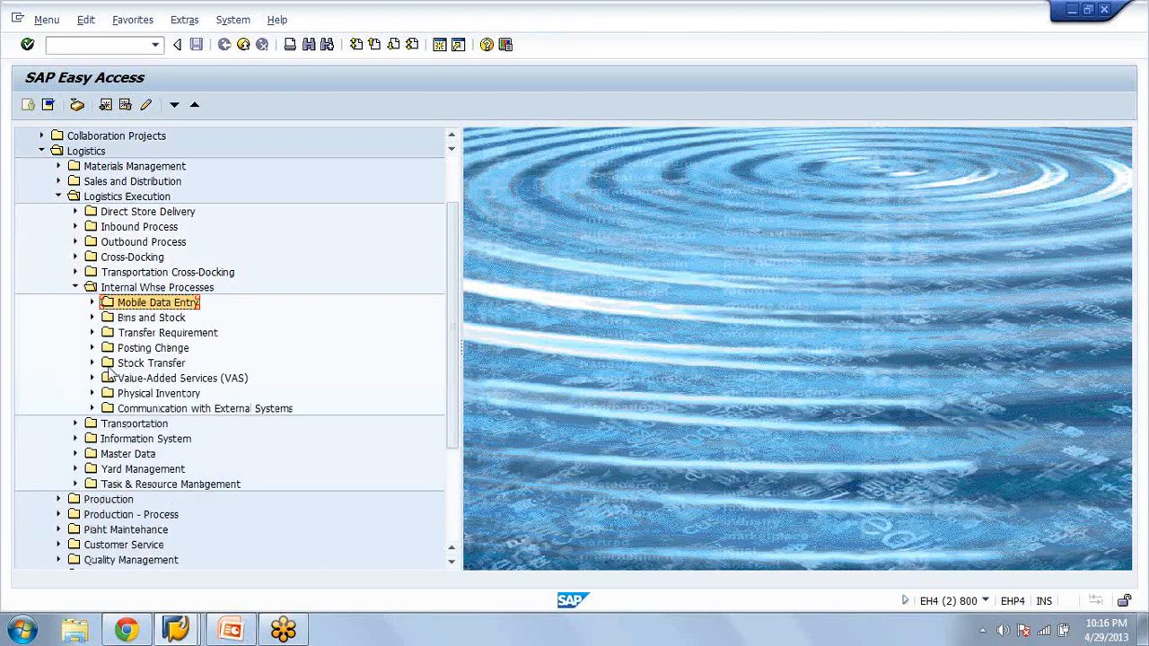
key(Down)
key(Right)
key(Down)
key(Right)
key(Down)
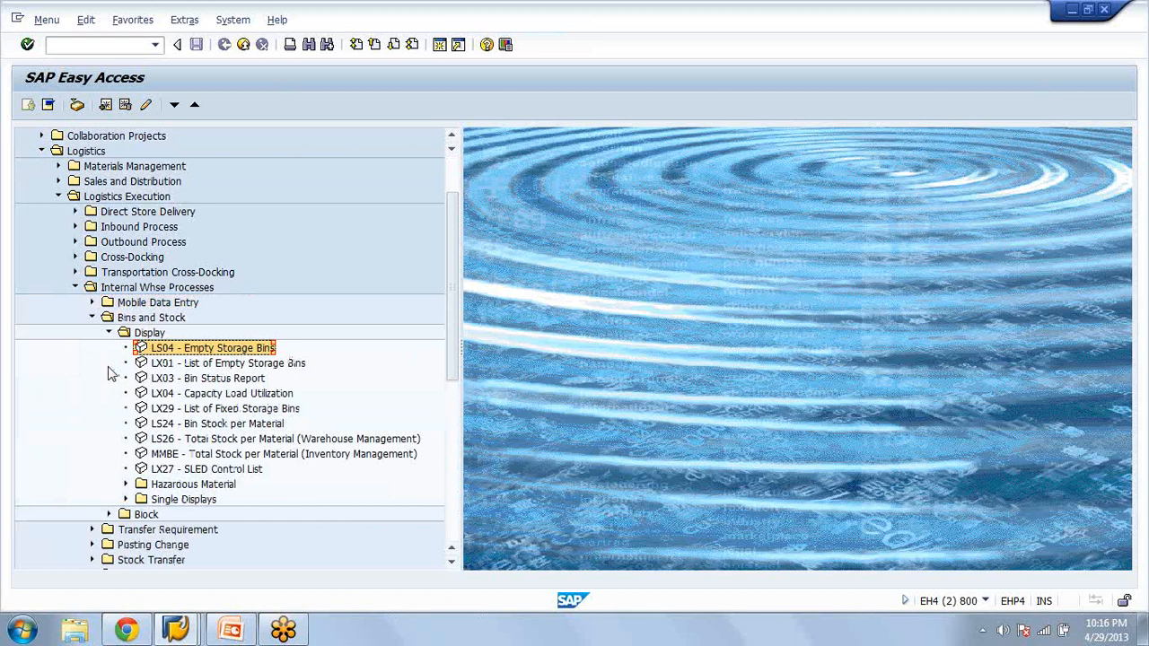
key(Down)
key(Down)
key(Down)
key(Down)
key(Down)
key(Down)
key(Down)
key(Down)
key(Down)
key(Down)
key(Right)
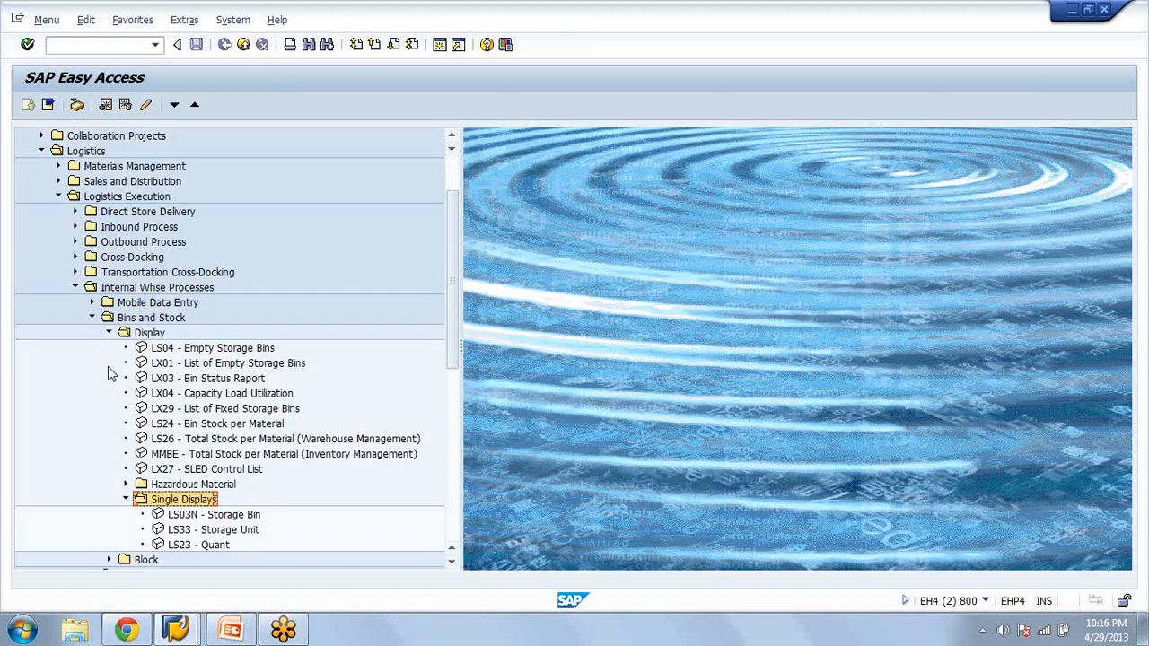
Open the LS23 quant display and set the status bar to show the current transaction code
key(Down)
key(Down)
key(Down)
key(Return)
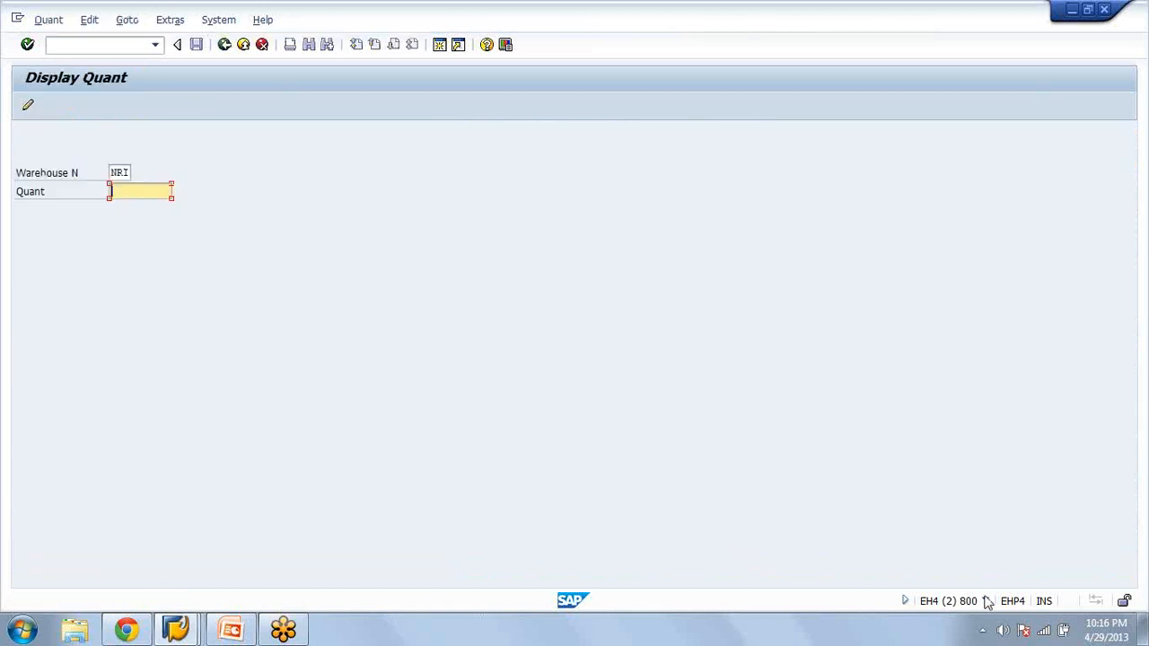
click(985, 601)
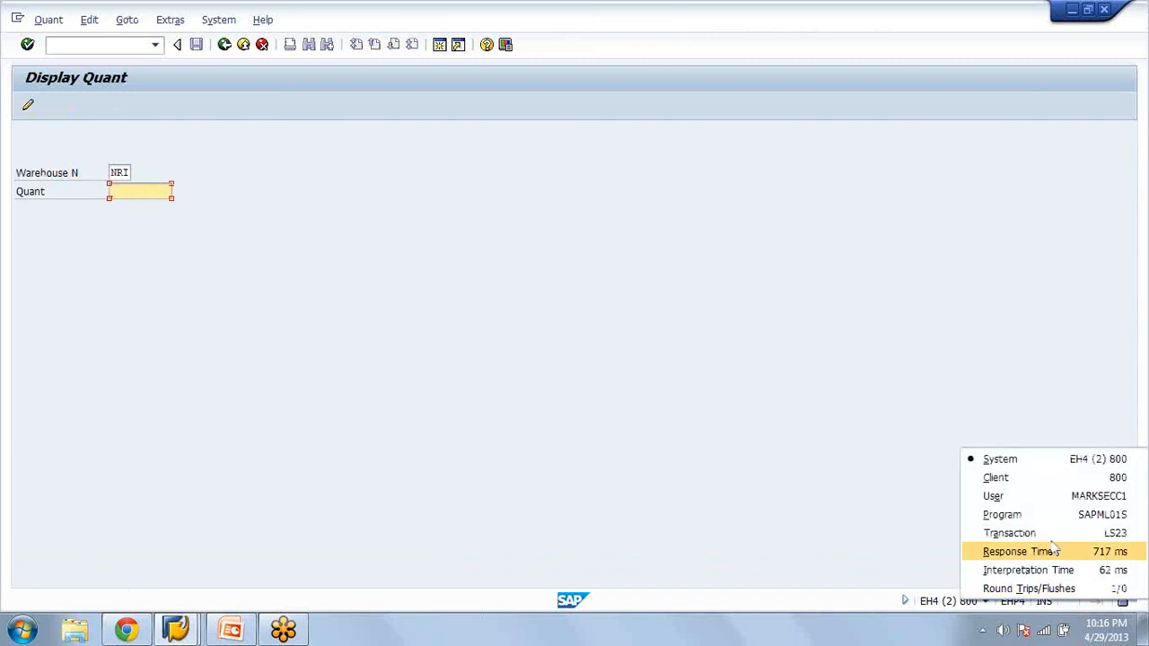
click(1052, 535)
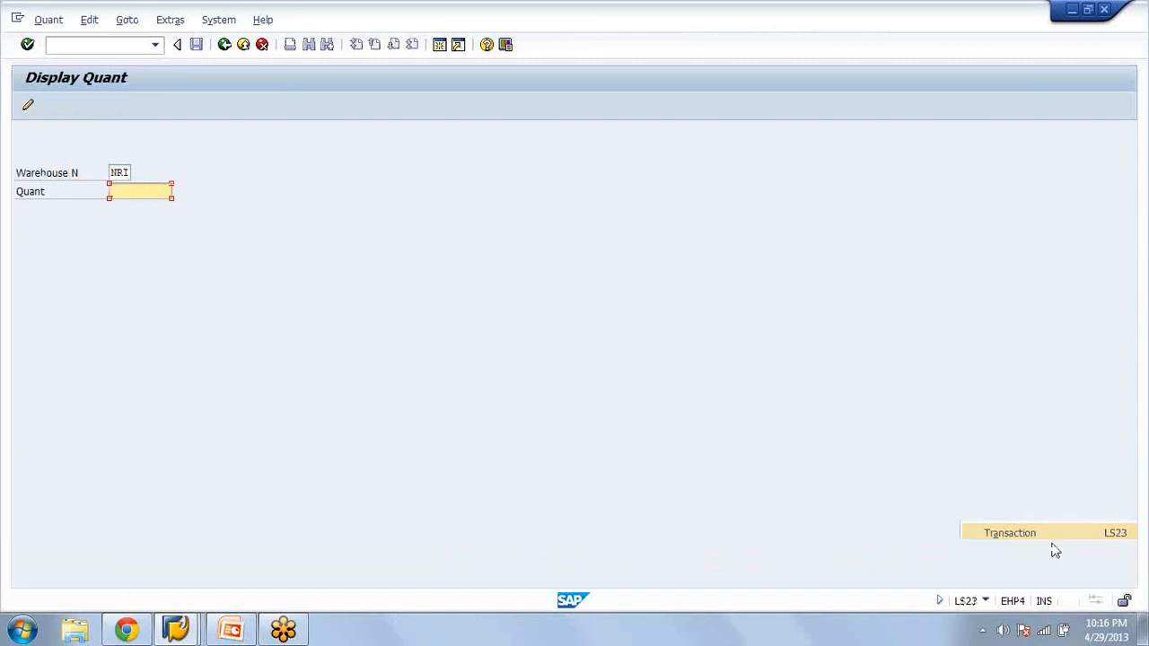
Try to open another session from the quant display, and switch to the Display Transfer Requirement session
click(440, 47)
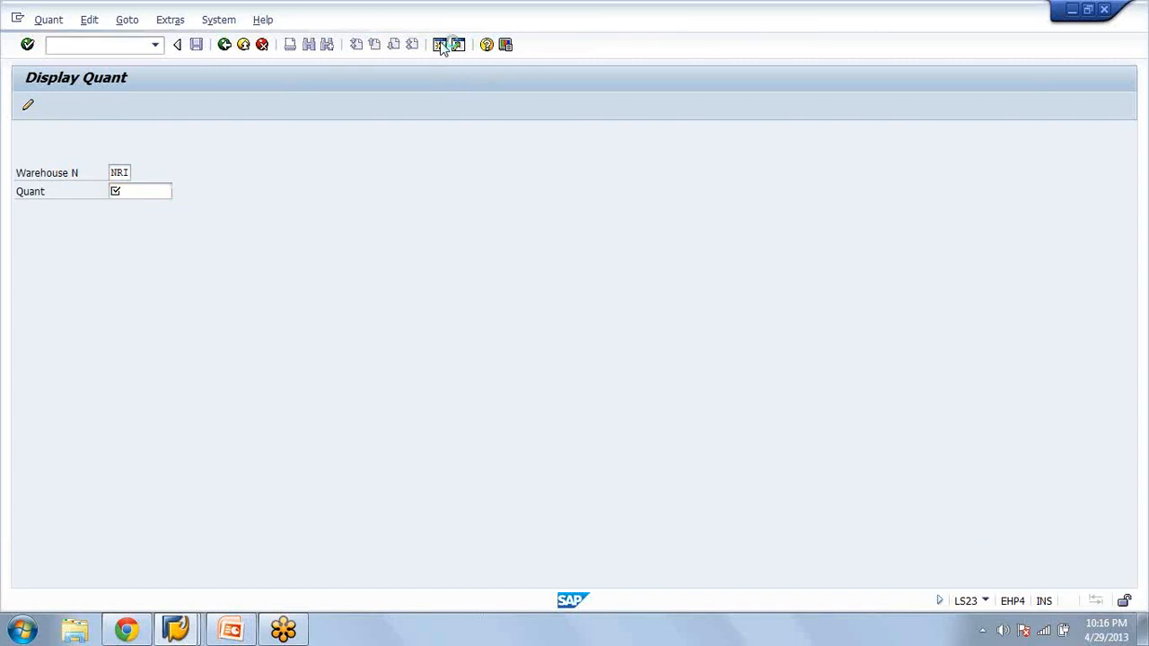
click(441, 46)
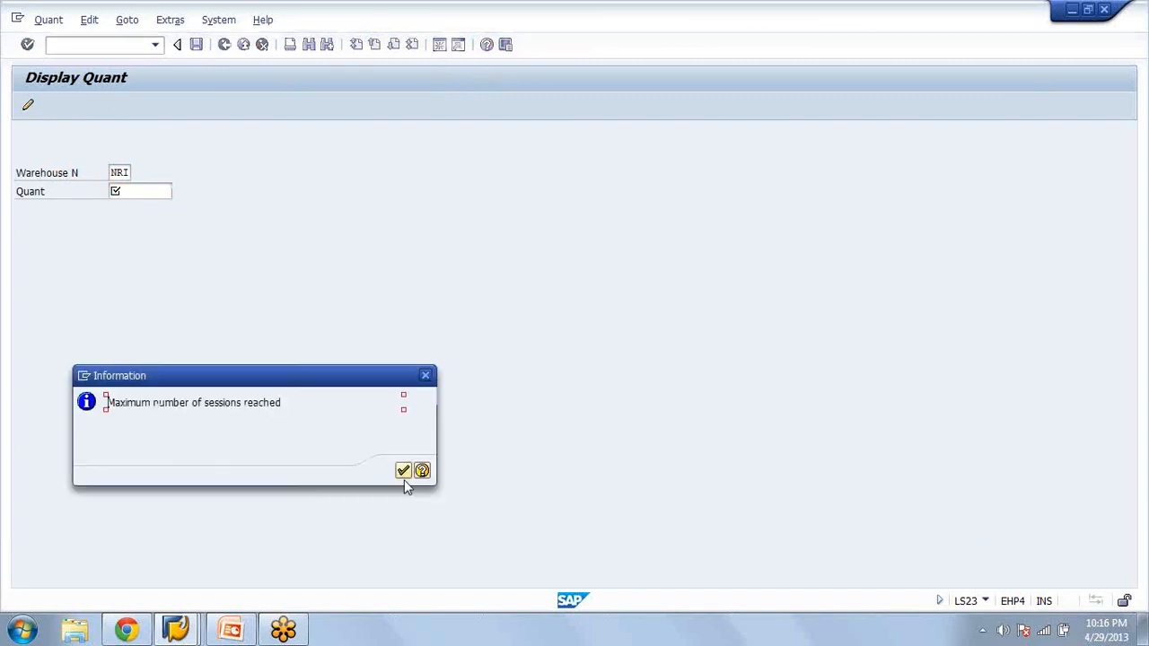
click(176, 629)
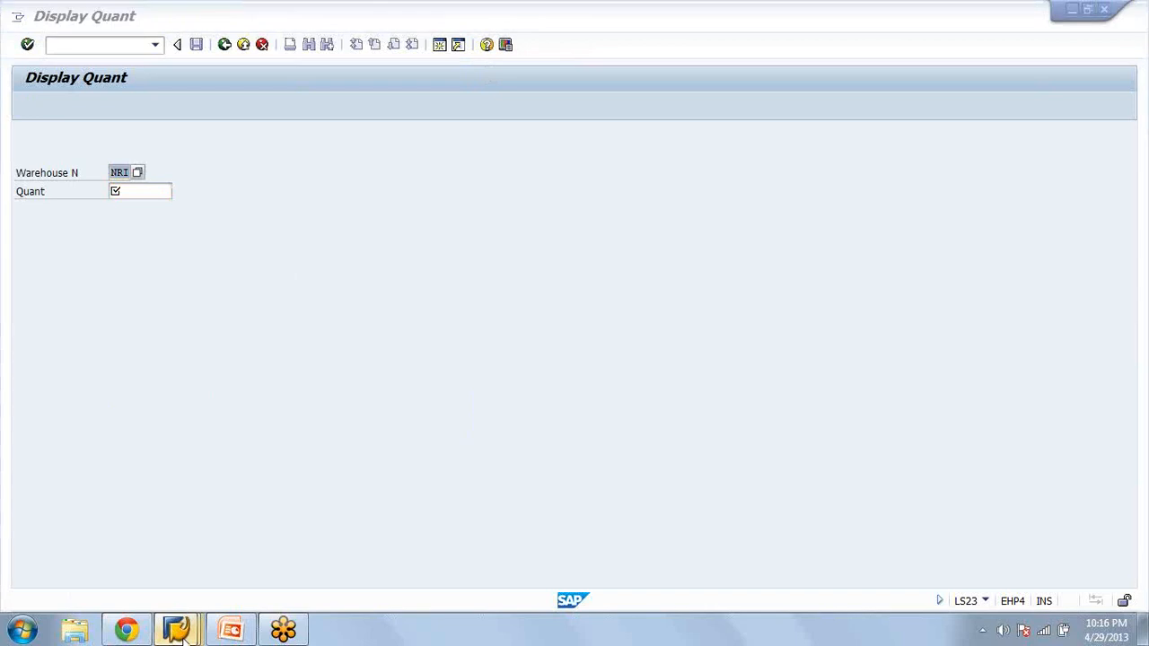
click(186, 632)
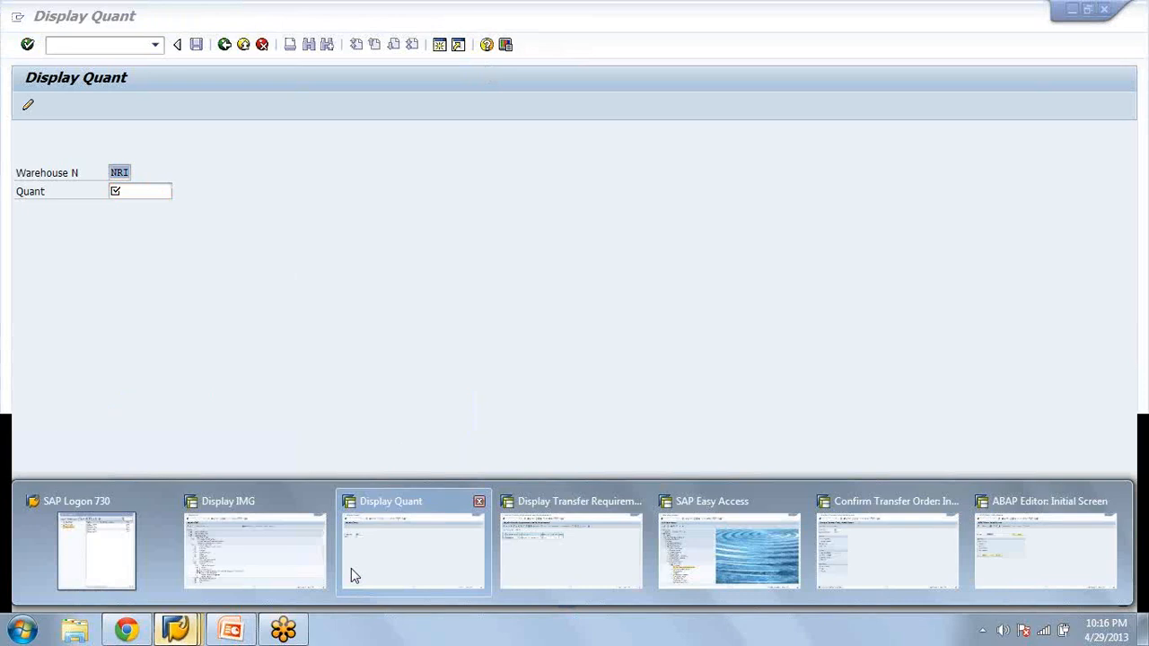
Try to run transaction LB23, and display transfer requirement 1 in warehouse NRI with LB03
text(/nlb23)
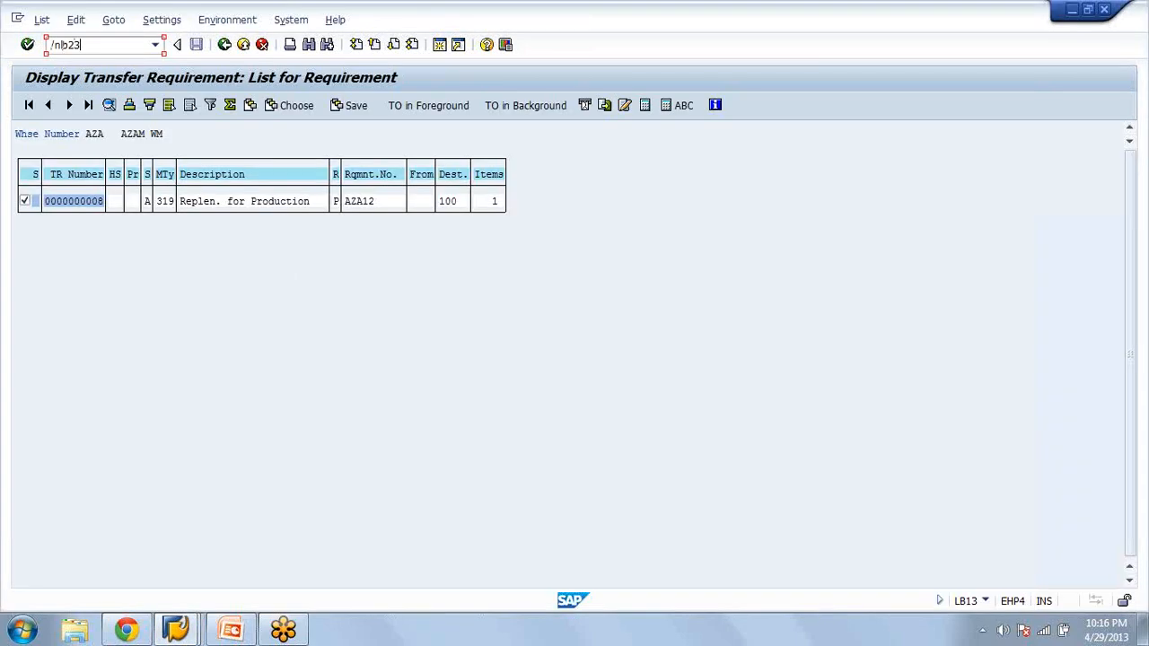
key(Return)
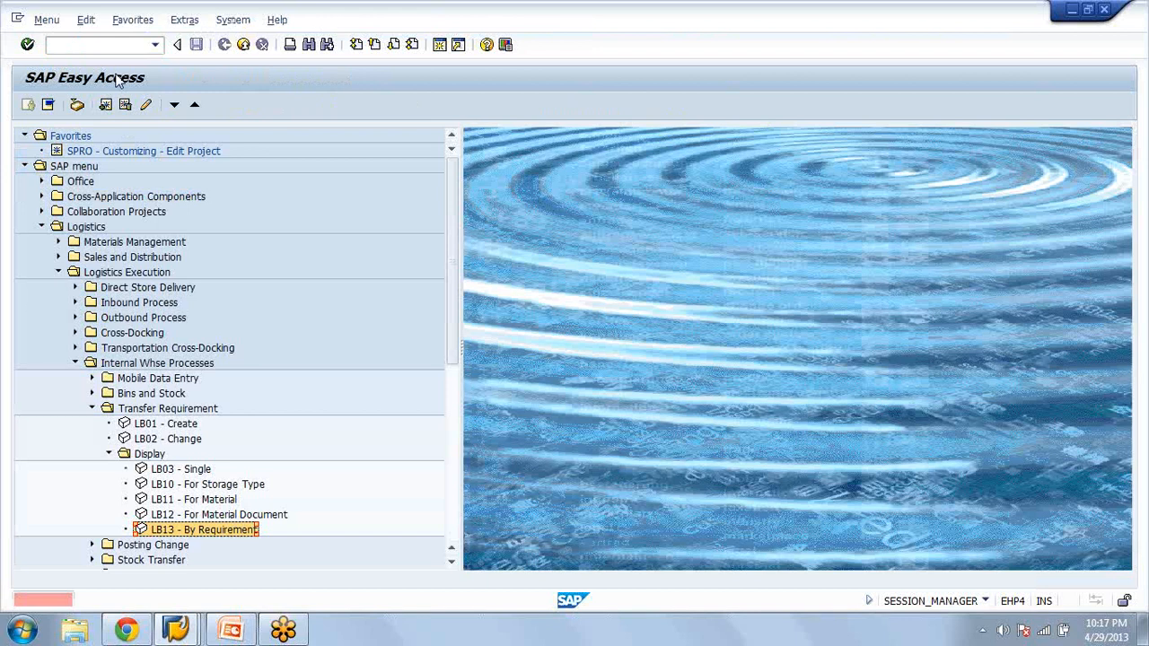
click(92, 409)
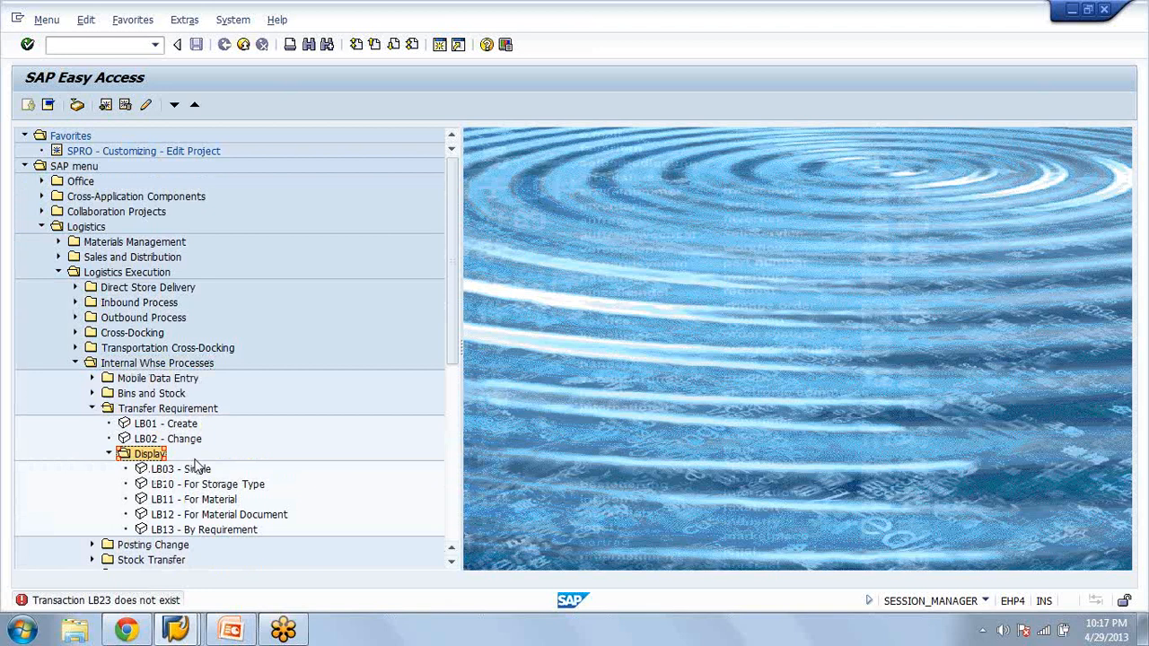
click(196, 463)
double_click(196, 463)
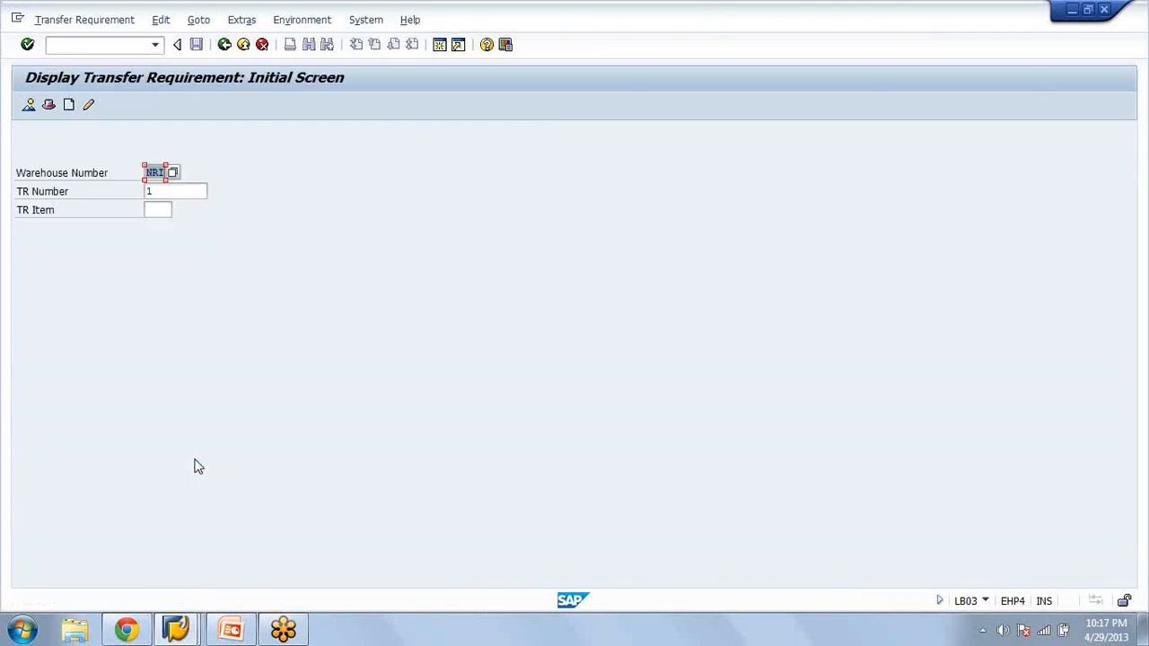
key(Return)
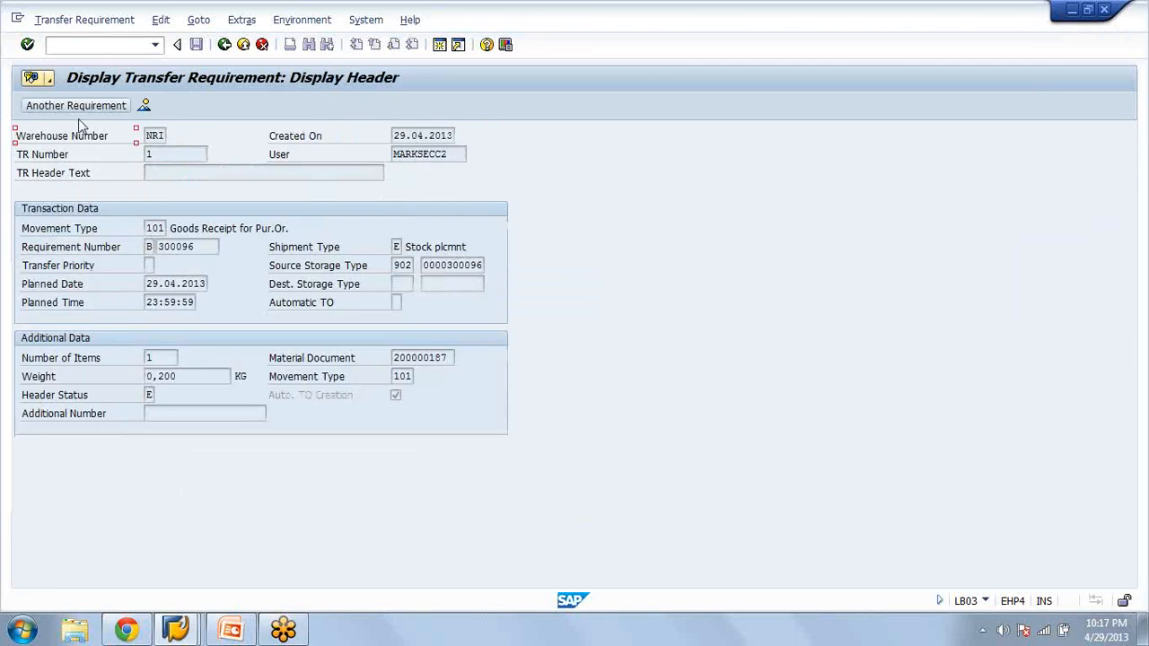
View the processing status of the transfer requirement's single item and close it
click(225, 45)
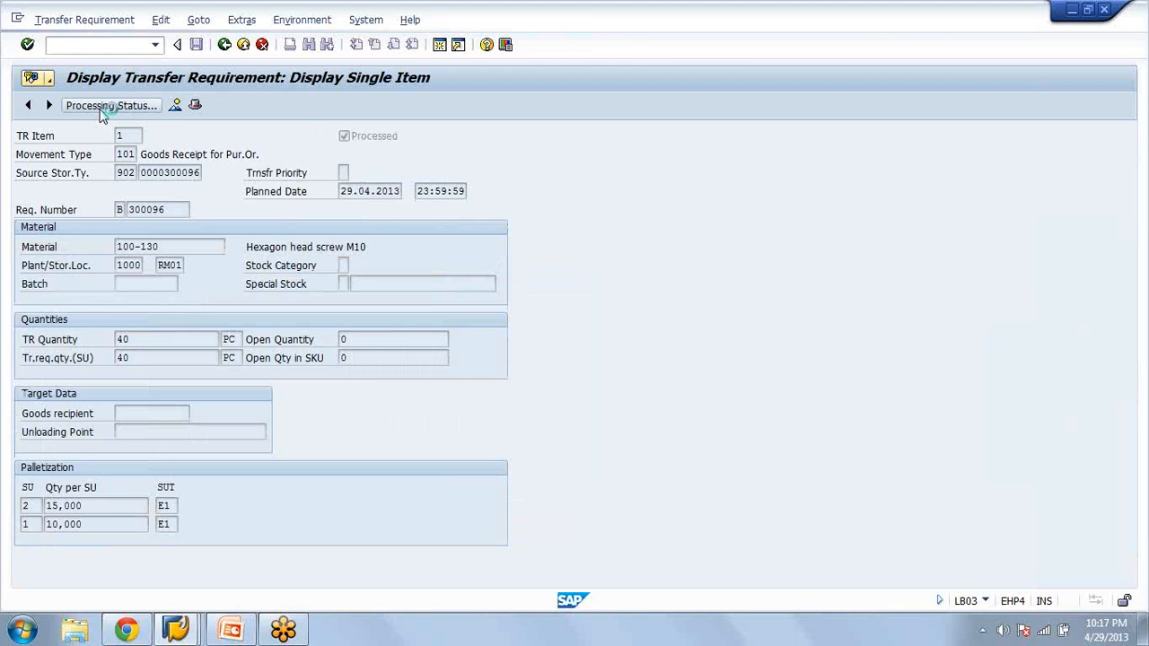
click(100, 108)
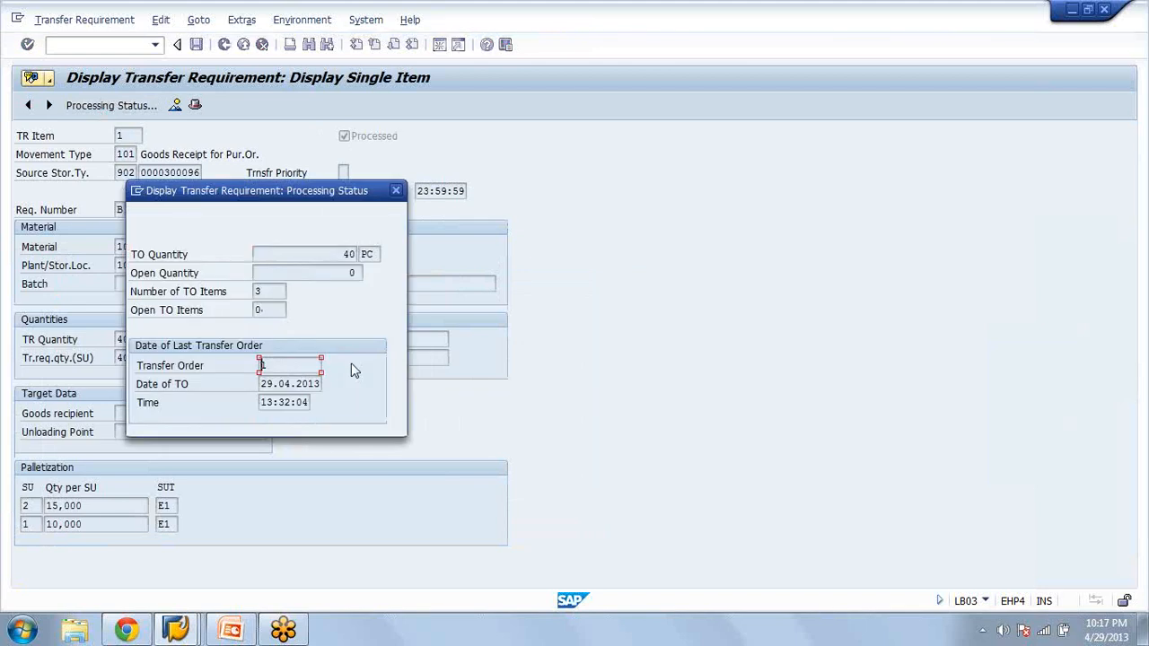
click(395, 192)
Run transaction LT21 to display transfer order 1 in warehouse NRI
click(90, 44)
text(/)
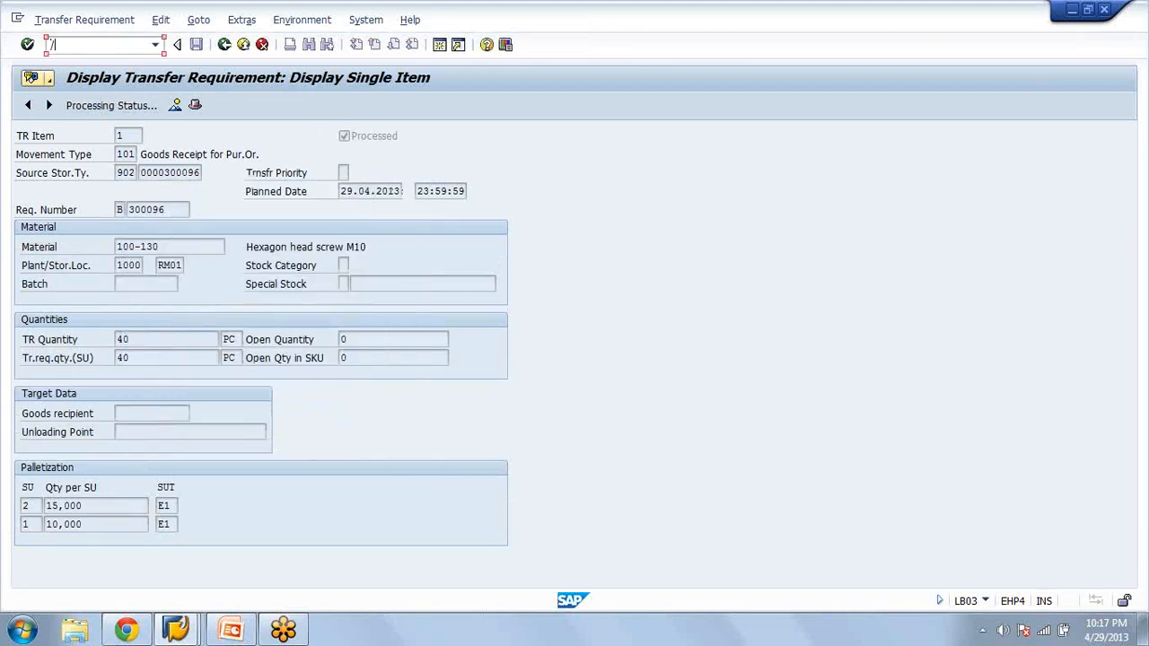
text(nlt21)
key(Return)
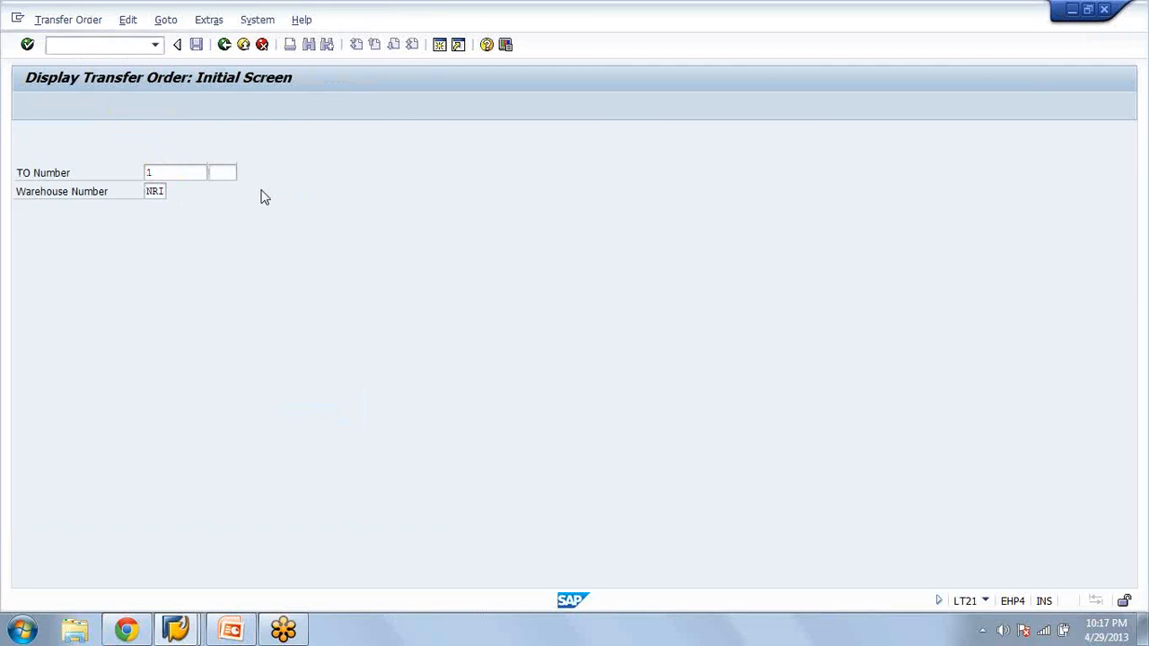
key(Return)
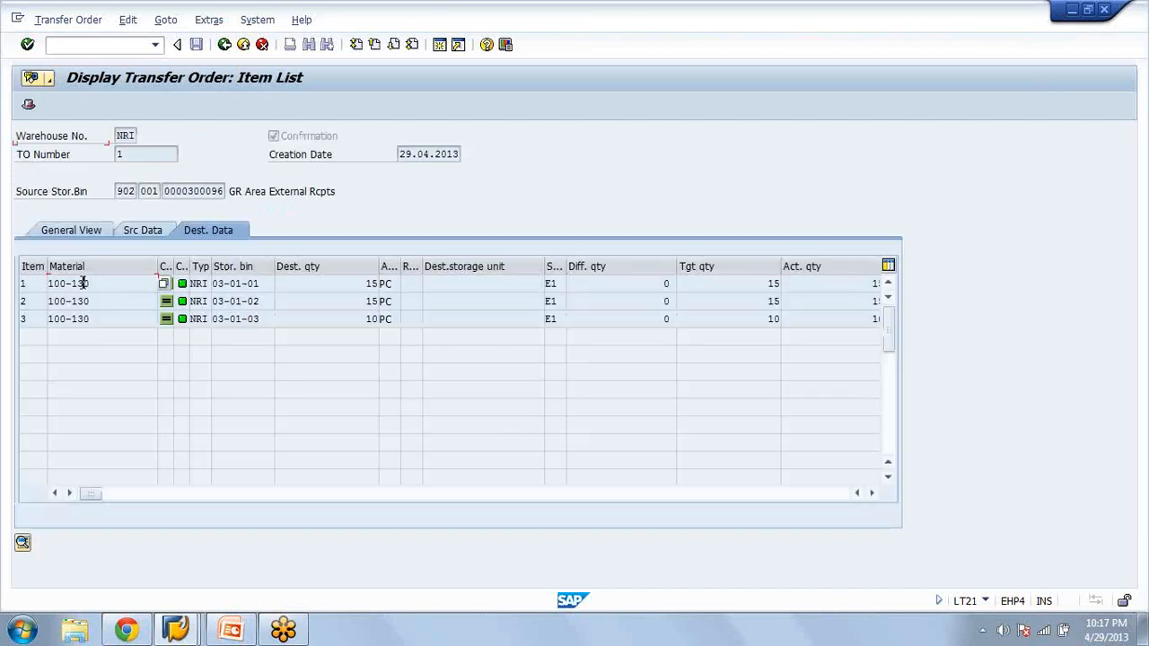
Review the movement data of the transfer order's first item and open its destination quant in bin 03-01-01
click(82, 283)
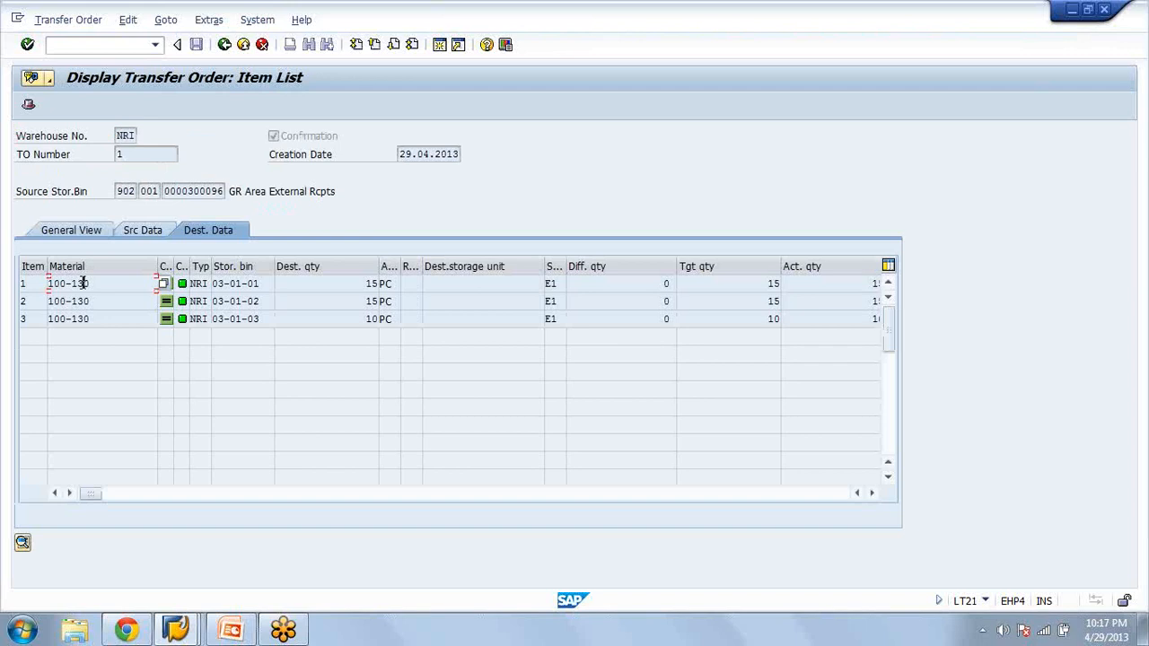
double_click(82, 283)
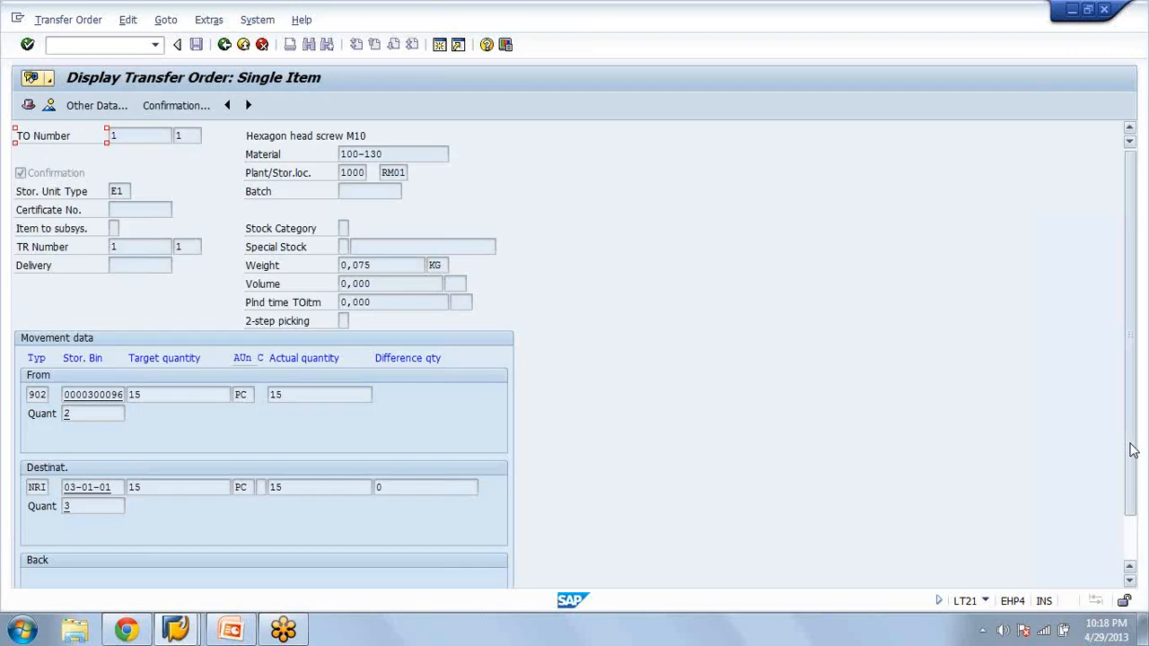
drag(1132, 450, 1136, 500)
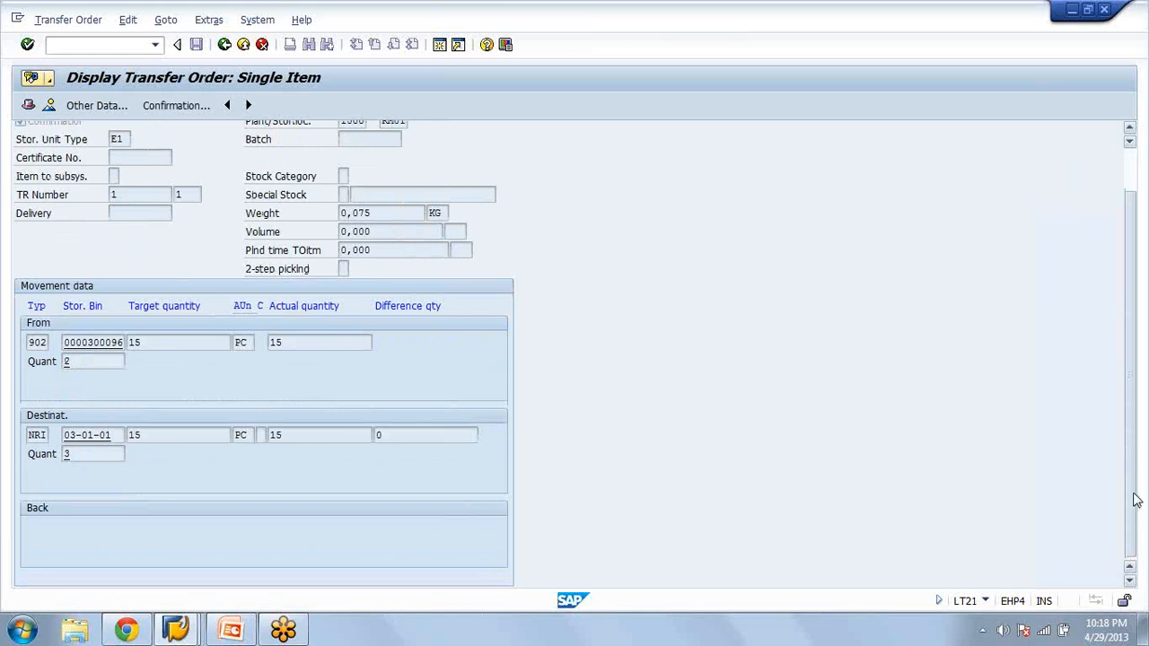
drag(1136, 500, 1134, 484)
click(226, 45)
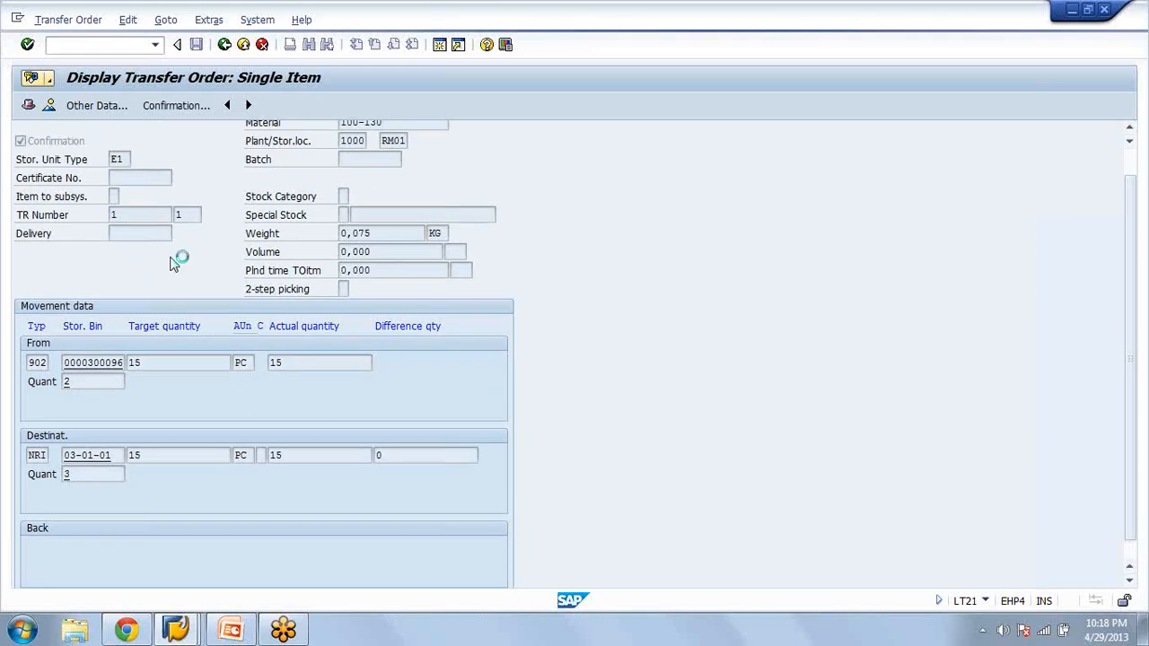
double_click(216, 283)
double_click(67, 506)
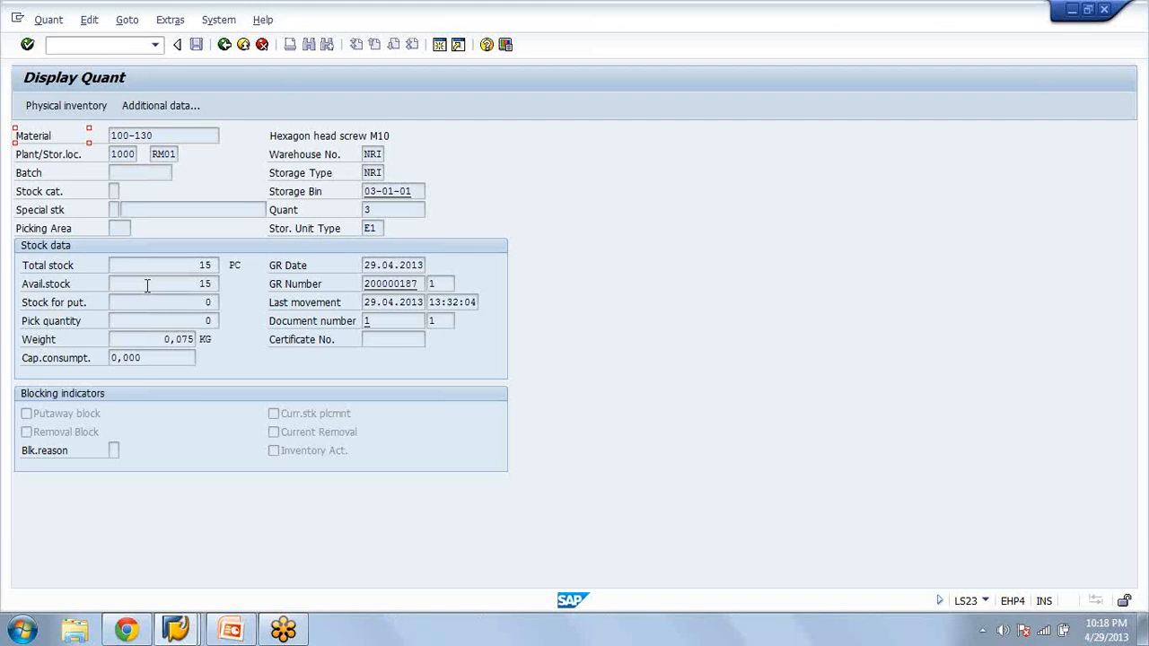
Display the material document behind the quant's GR number and return to the quant display
click(416, 284)
drag(404, 284, 364, 285)
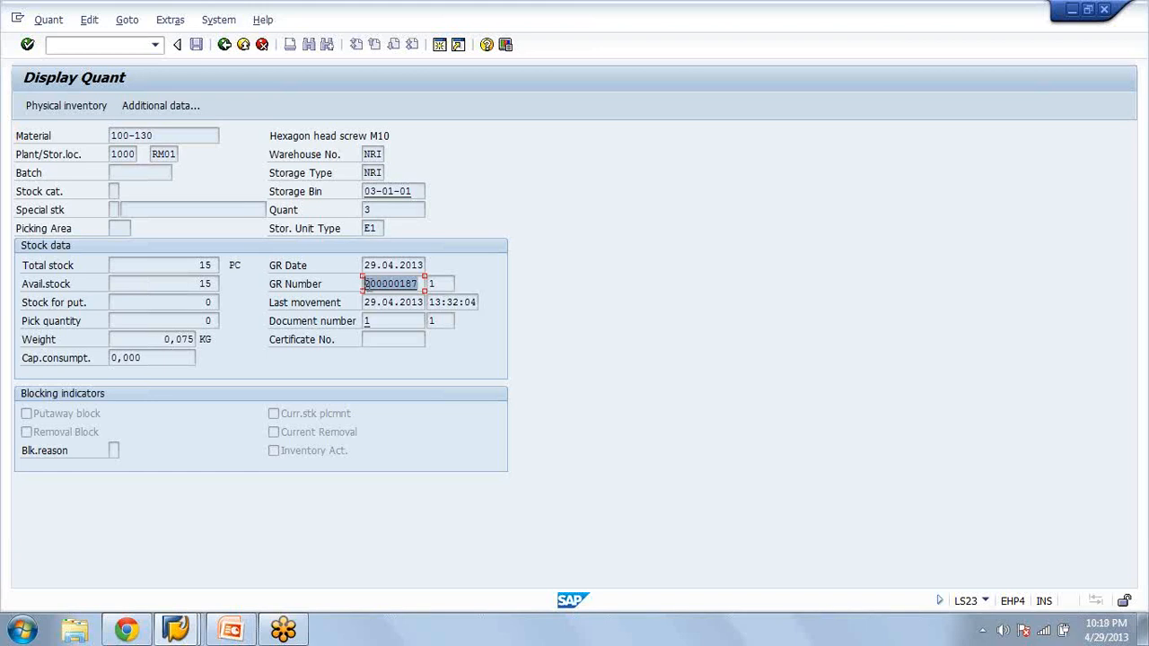
click(435, 284)
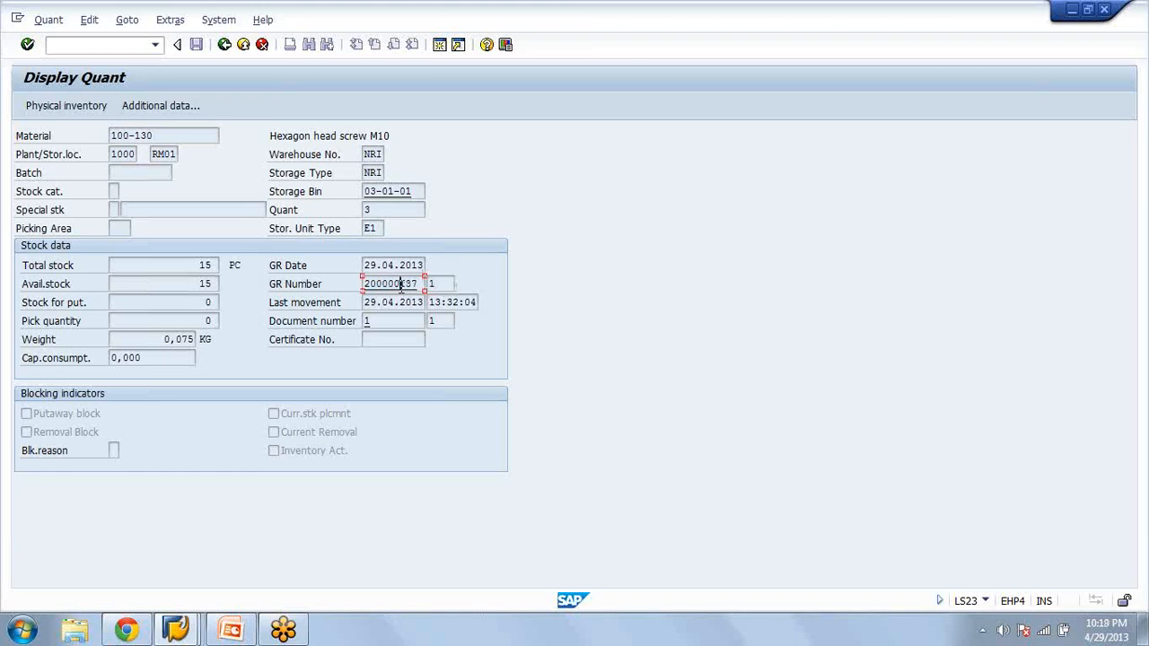
click(401, 287)
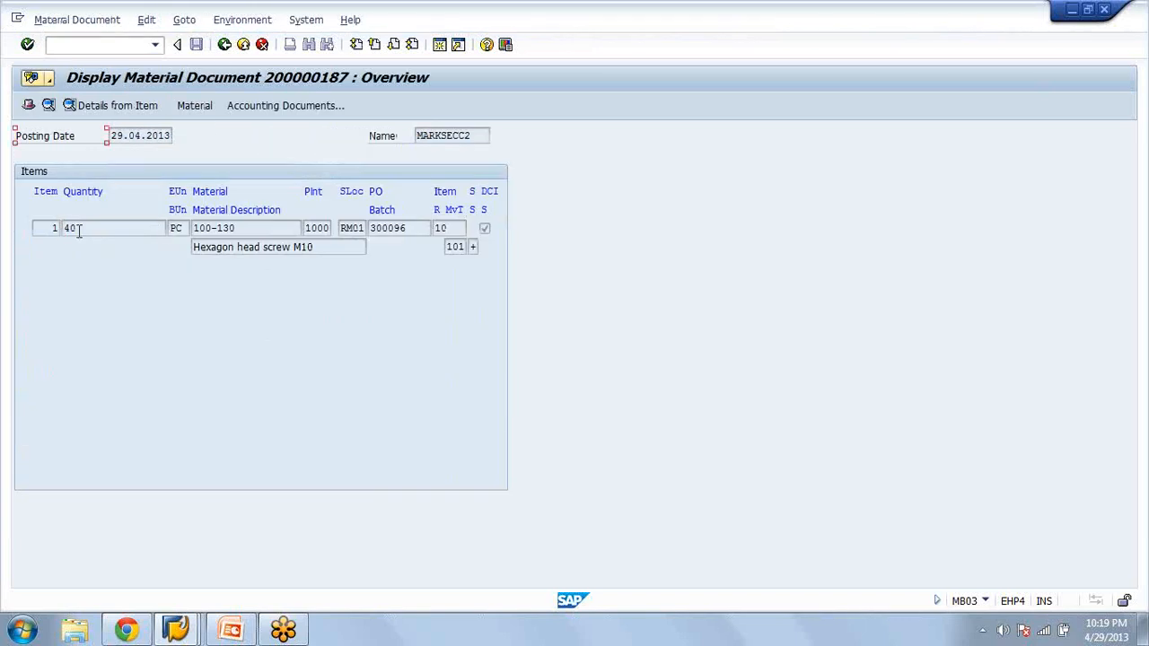
click(223, 47)
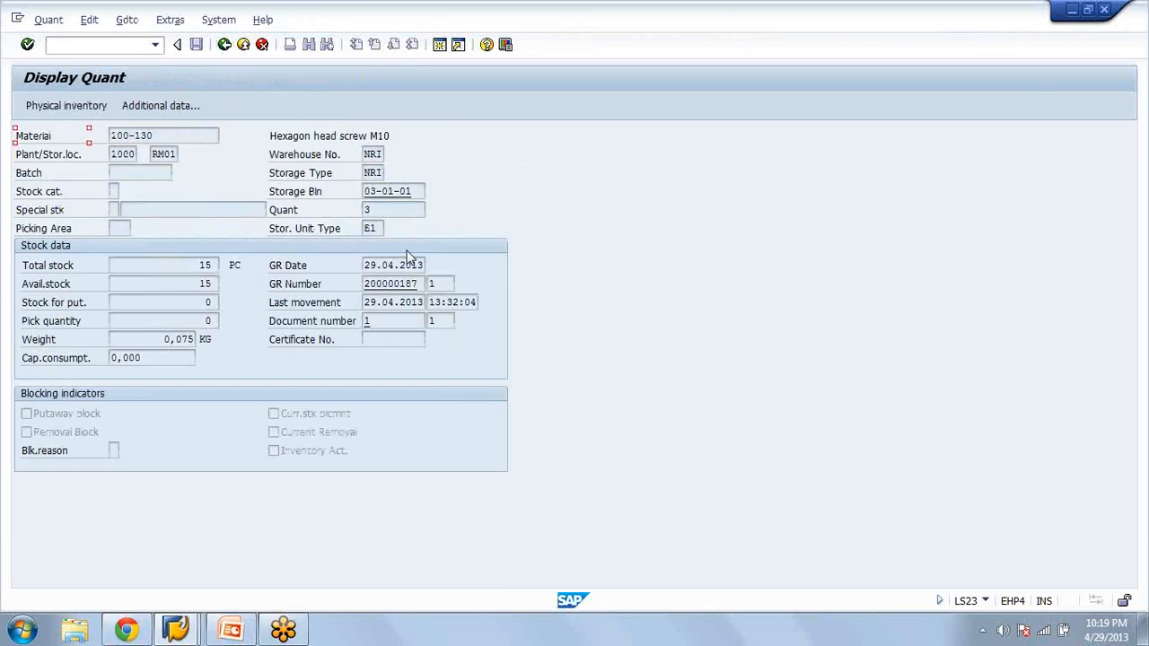
Select the quant's storage location RM01 and try to open an additional session
click(170, 154)
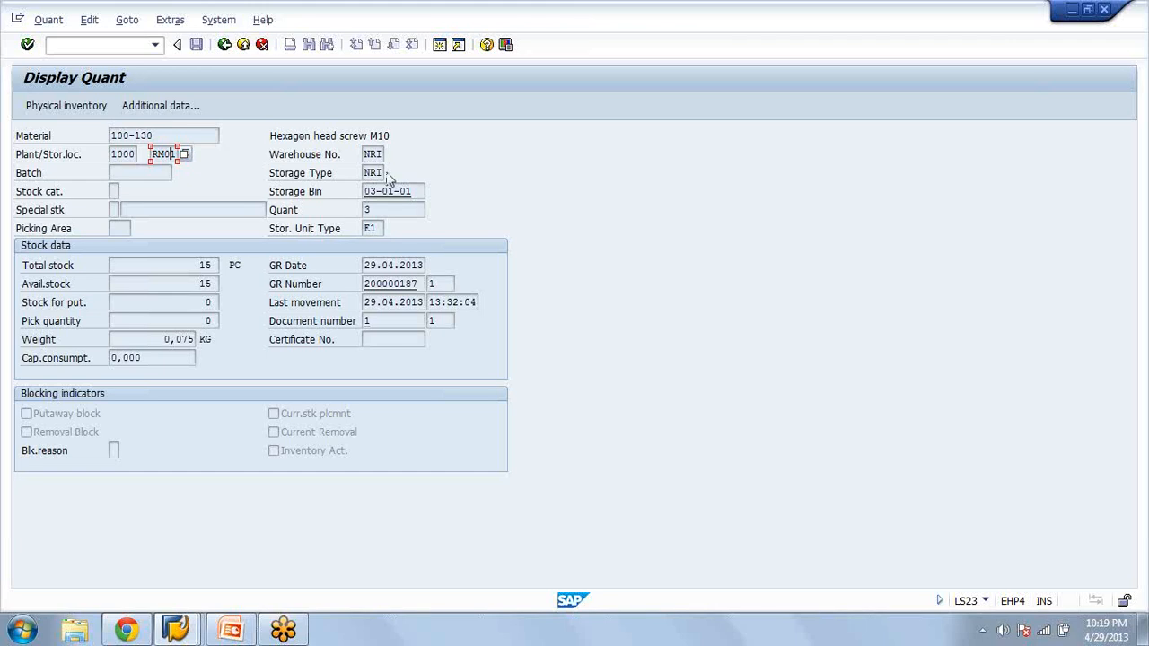
click(439, 50)
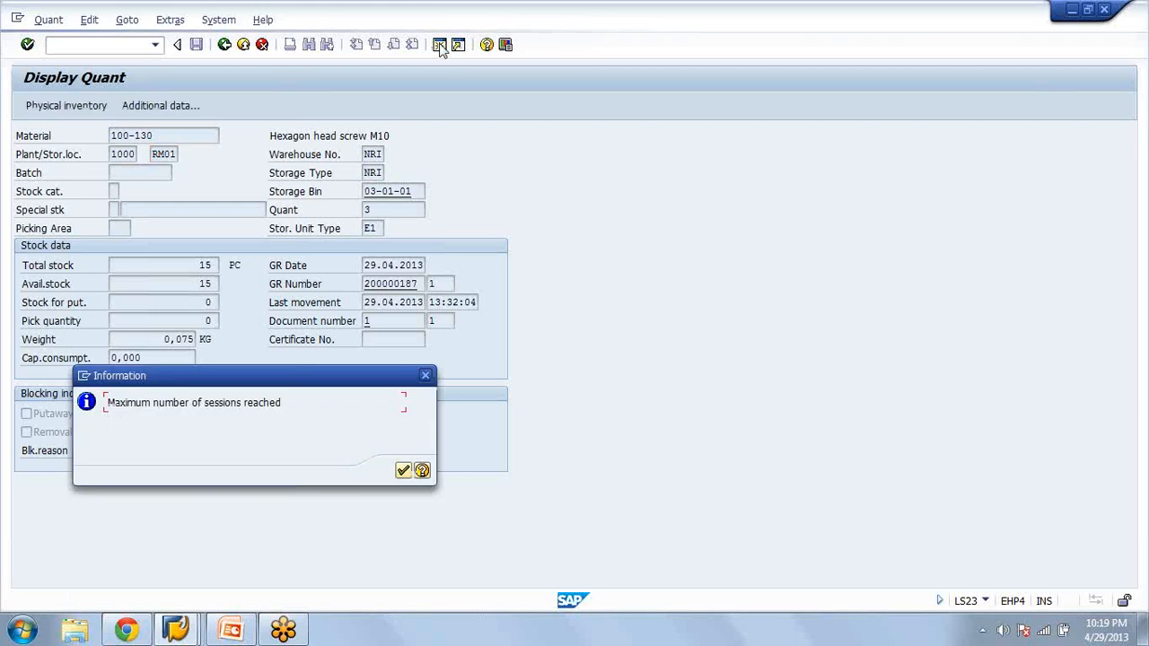
click(402, 472)
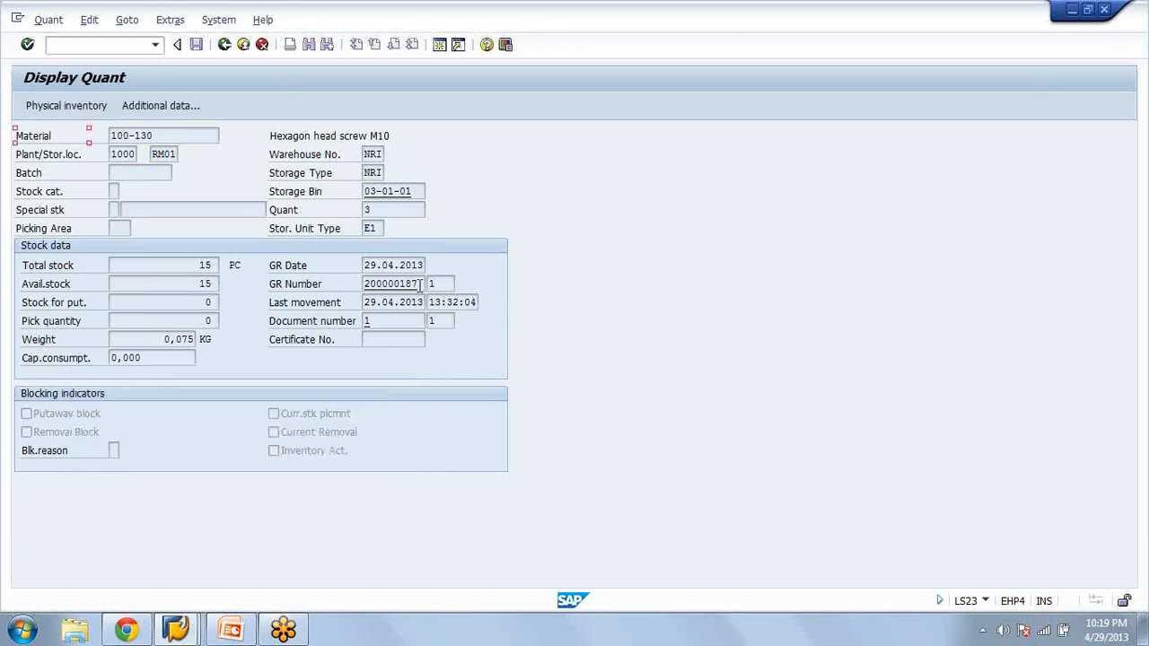
Examine the quant's storage type, storage bin, material, quant number, total stock and GR number
click(379, 172)
click(364, 192)
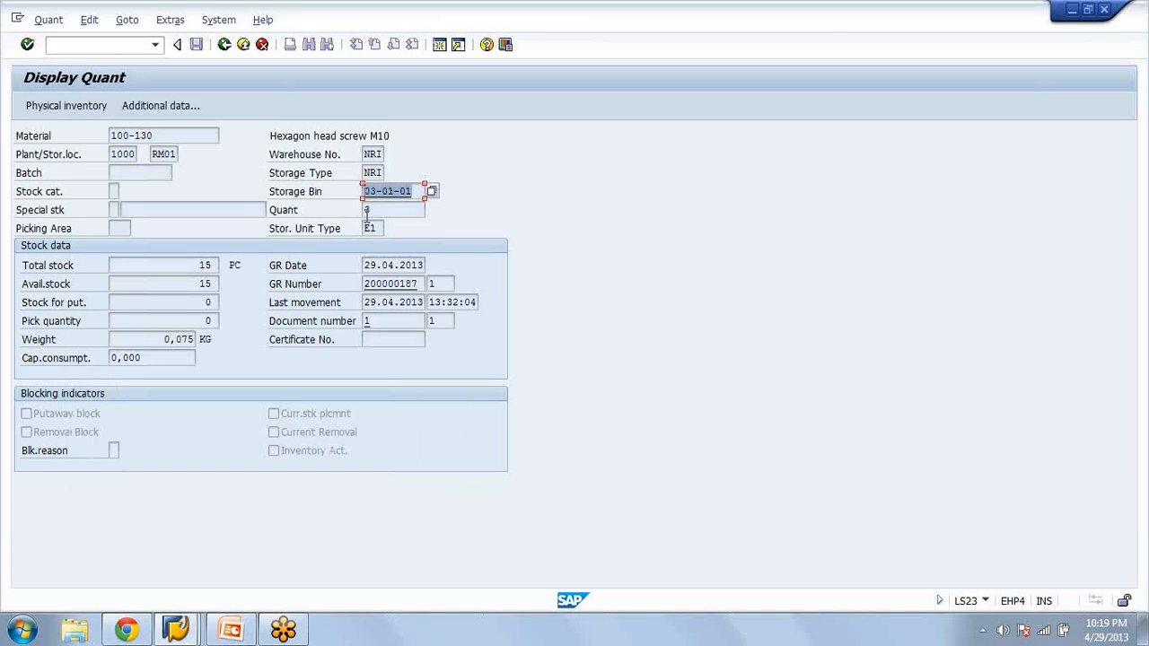
click(363, 190)
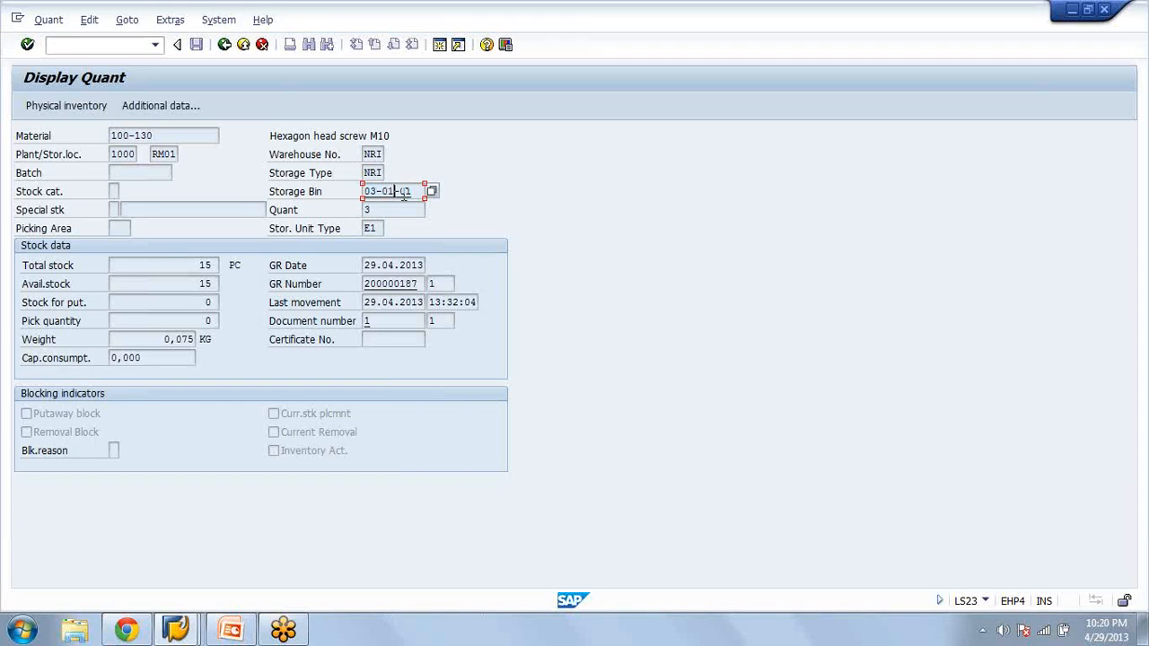
click(161, 136)
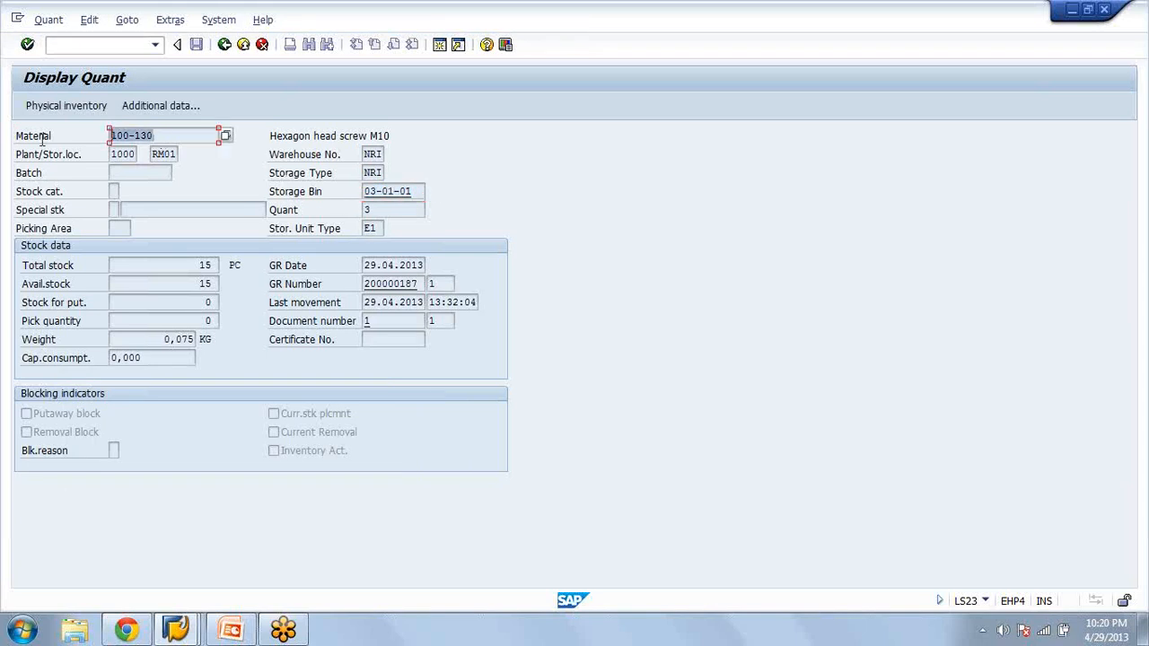
click(170, 135)
click(376, 210)
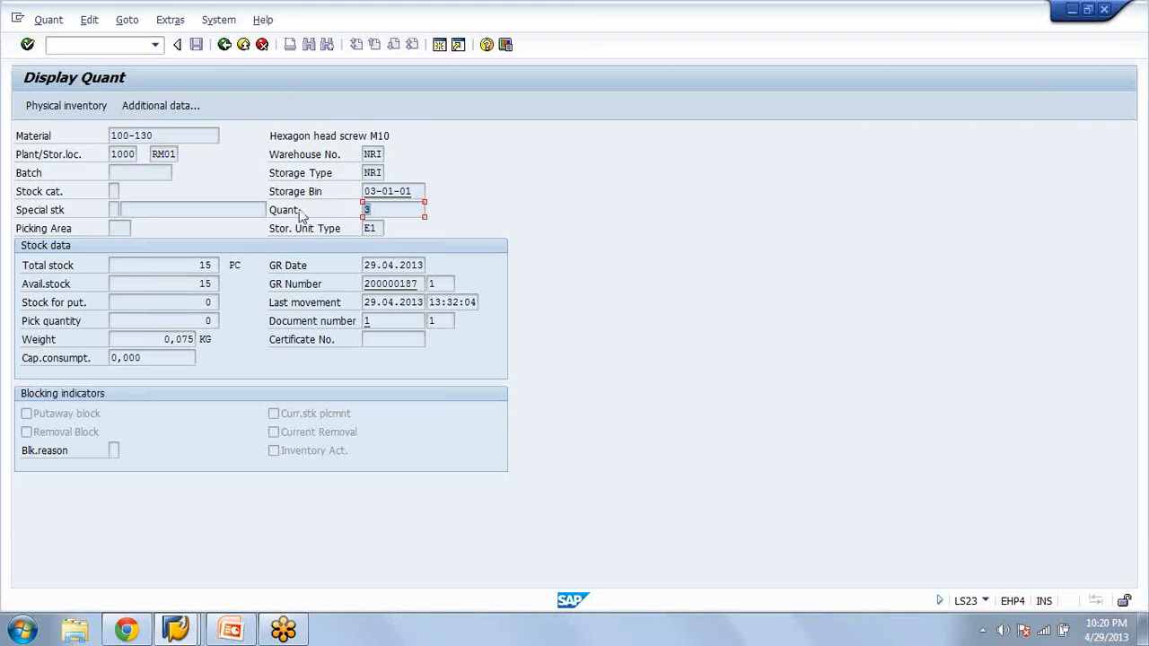
click(187, 266)
drag(199, 264, 221, 266)
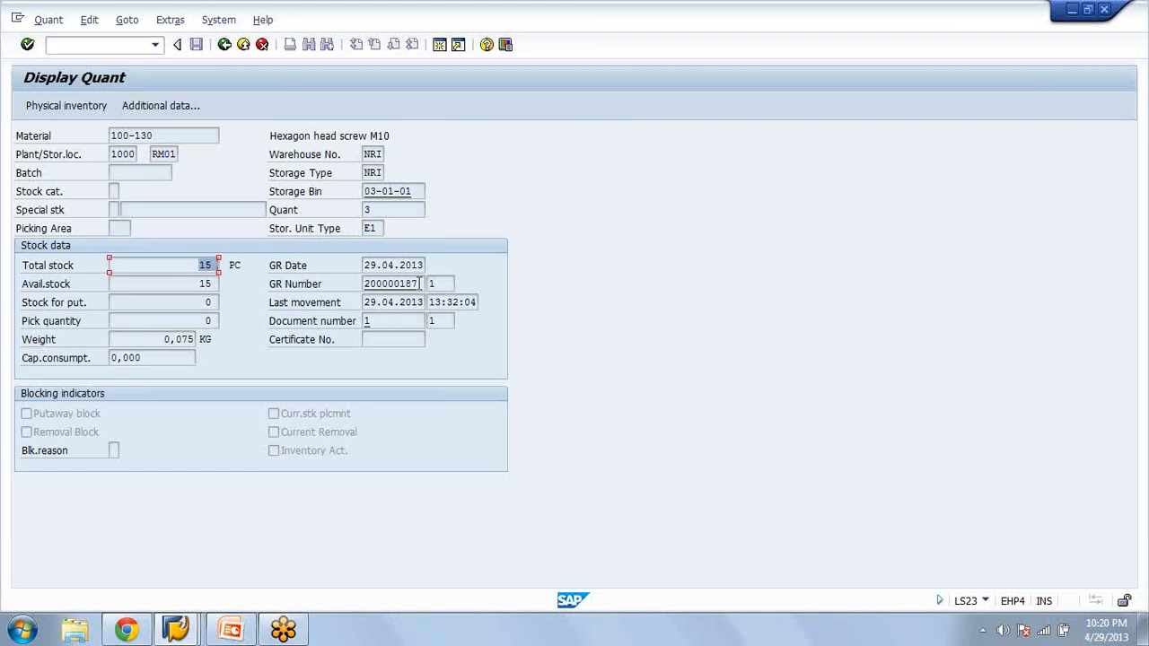
drag(420, 283, 276, 296)
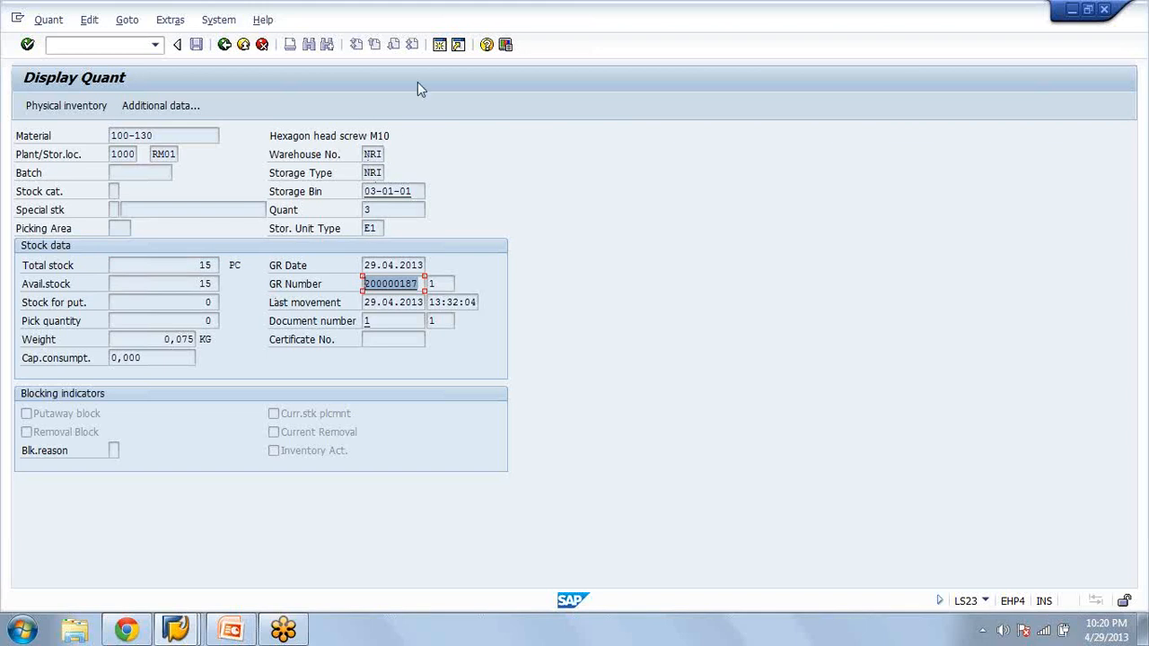
Switch to the Display IMG session and collapse the Interfaces node under Warehouse Management
click(177, 633)
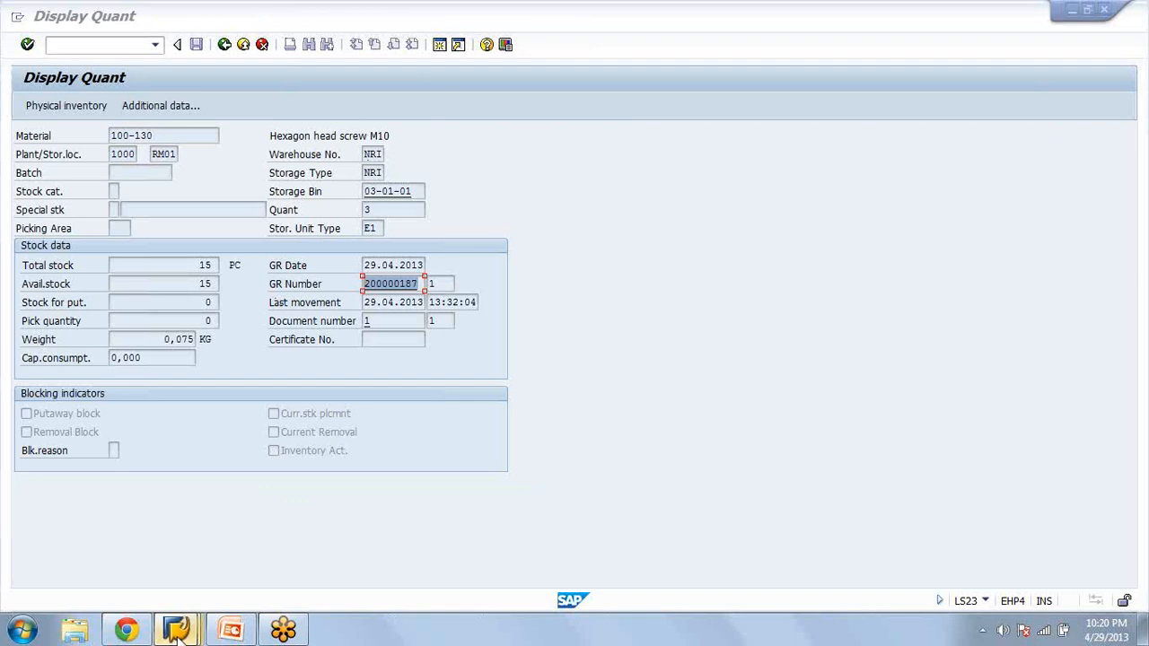
click(177, 634)
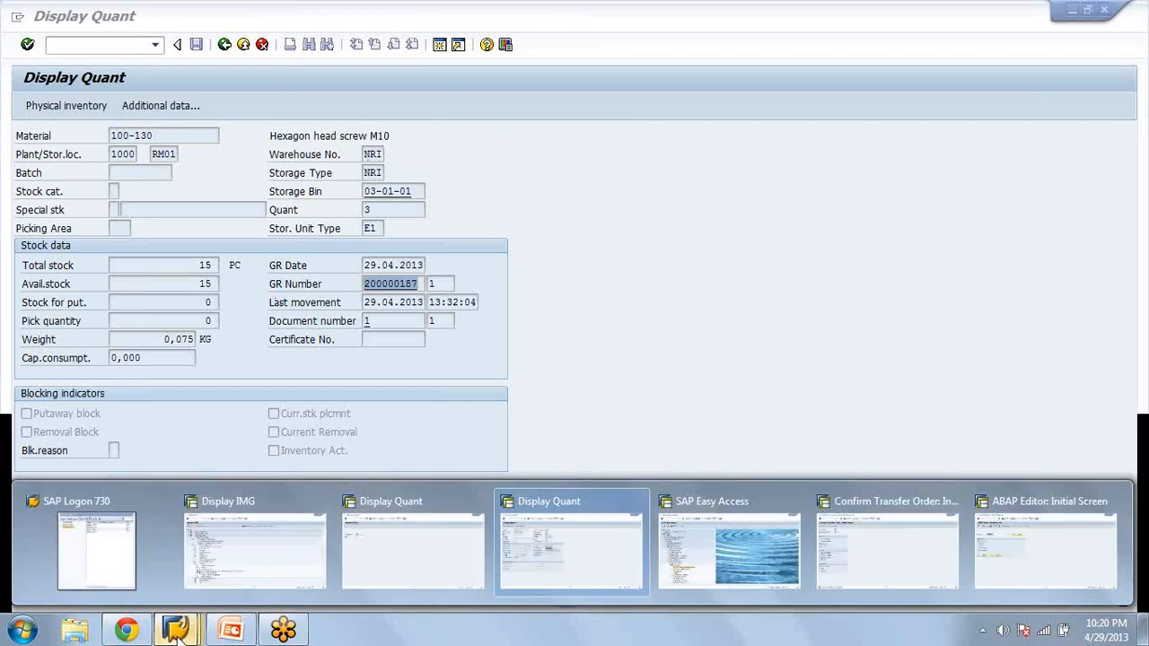
click(258, 541)
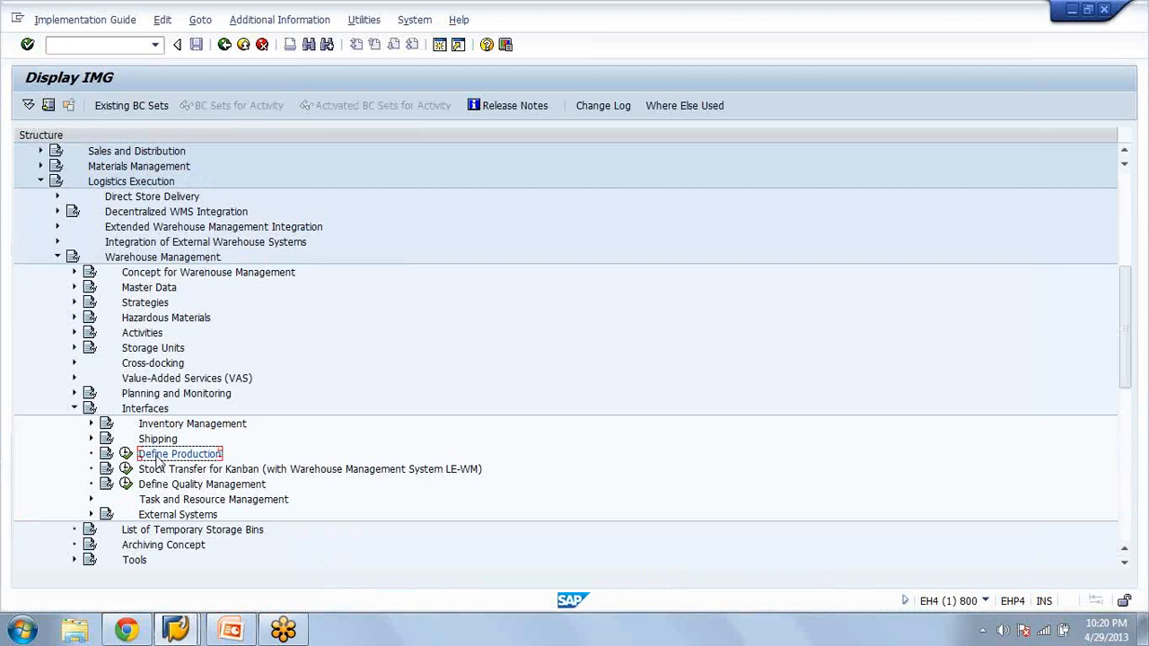
key(Left)
key(Left)
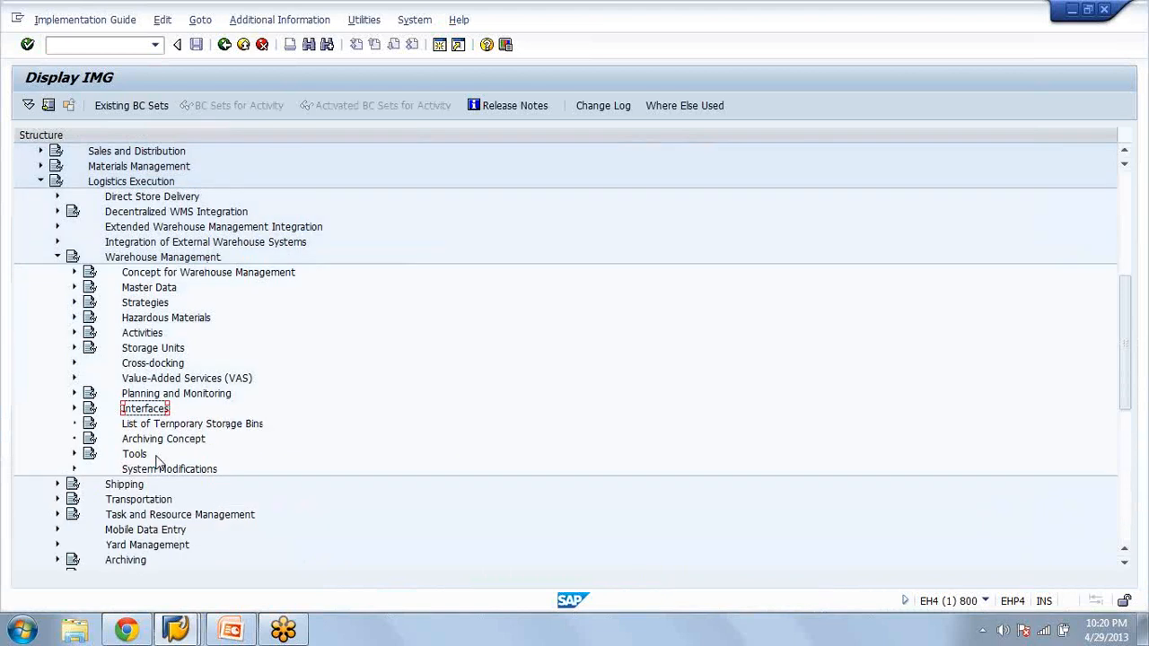
Open the Define Storage Type activity under Master Data in the Warehouse Management customizing
key(Up)
key(Up)
key(Up)
key(Up)
key(Up)
key(Up)
key(Up)
key(Up)
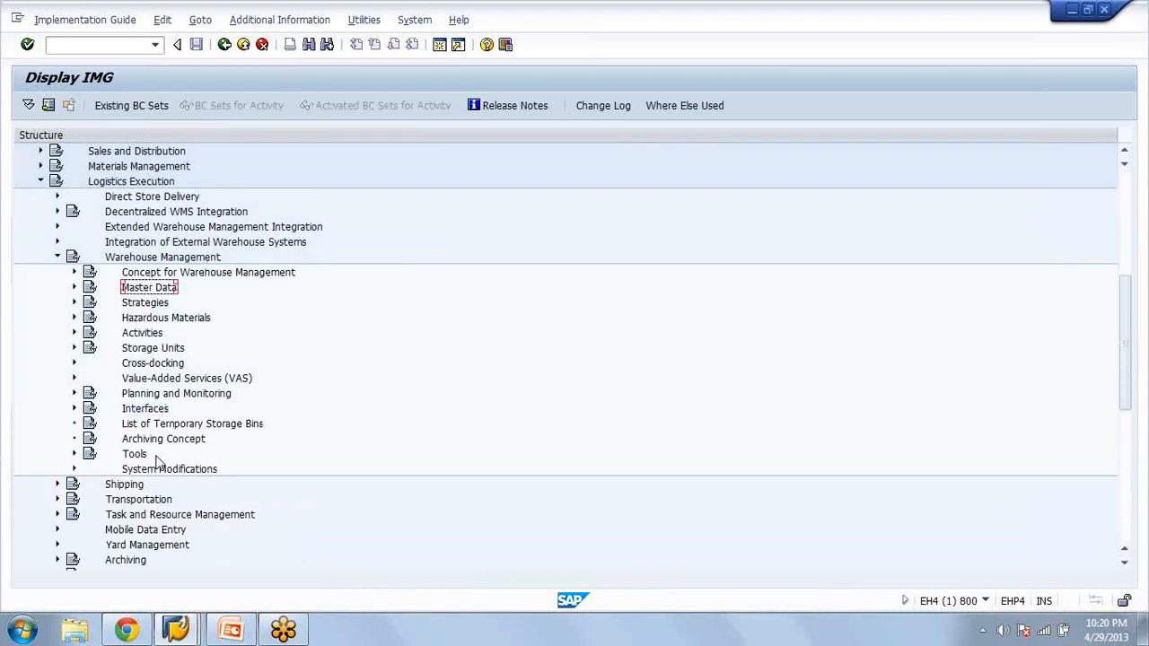
key(Down)
key(Right)
key(Down)
click(124, 320)
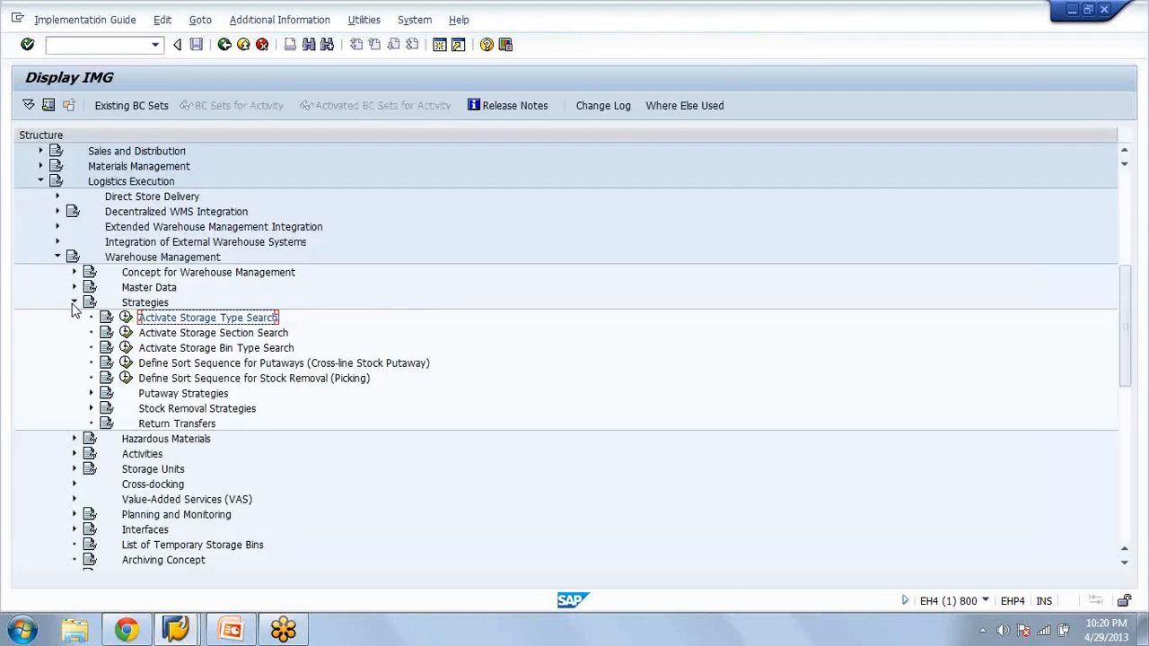
click(74, 304)
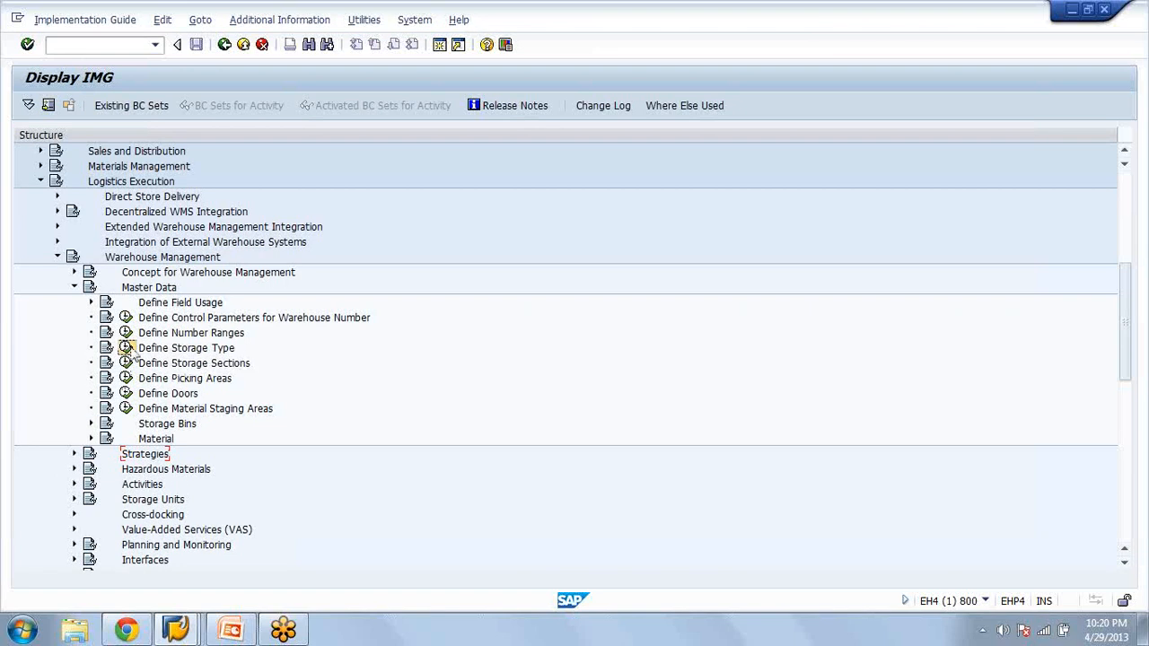
click(129, 349)
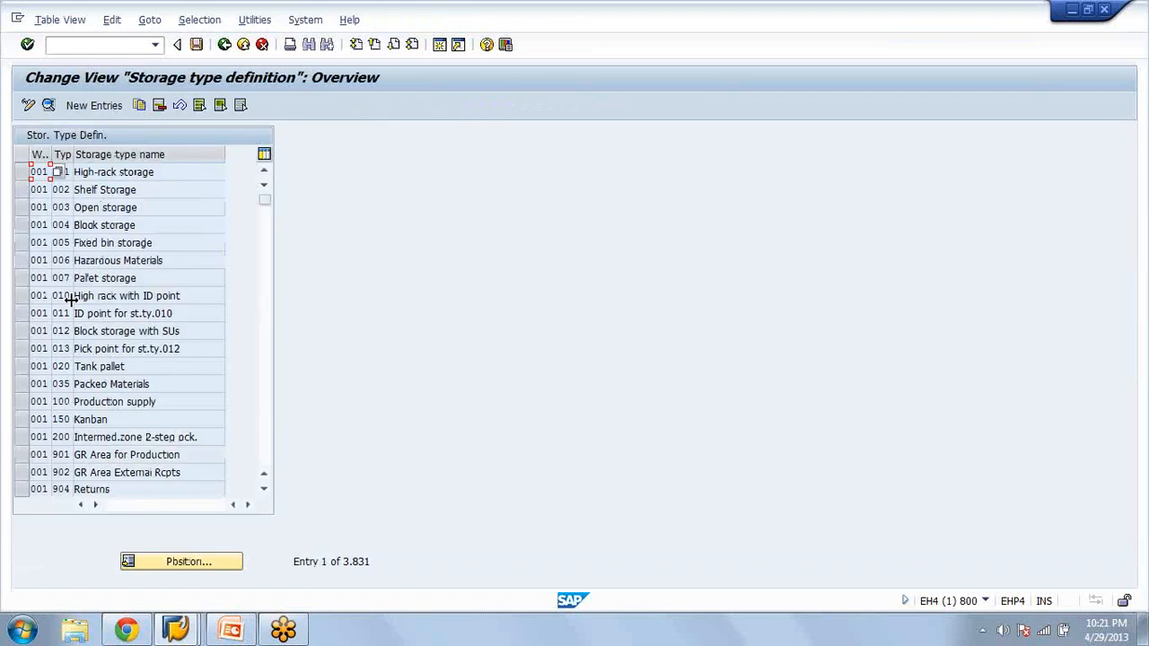
Position to warehouse number NRI, storage type NRI, and open that storage type's details
click(183, 562)
text(nri)
key(Tab)
text(nri)
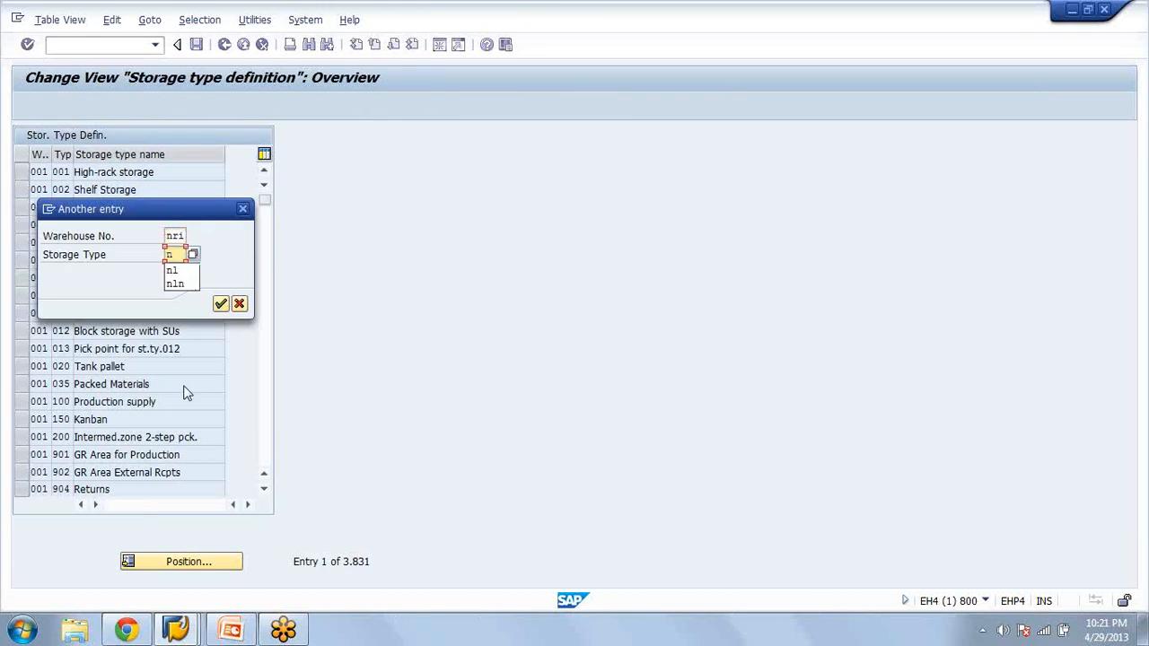
key(Return)
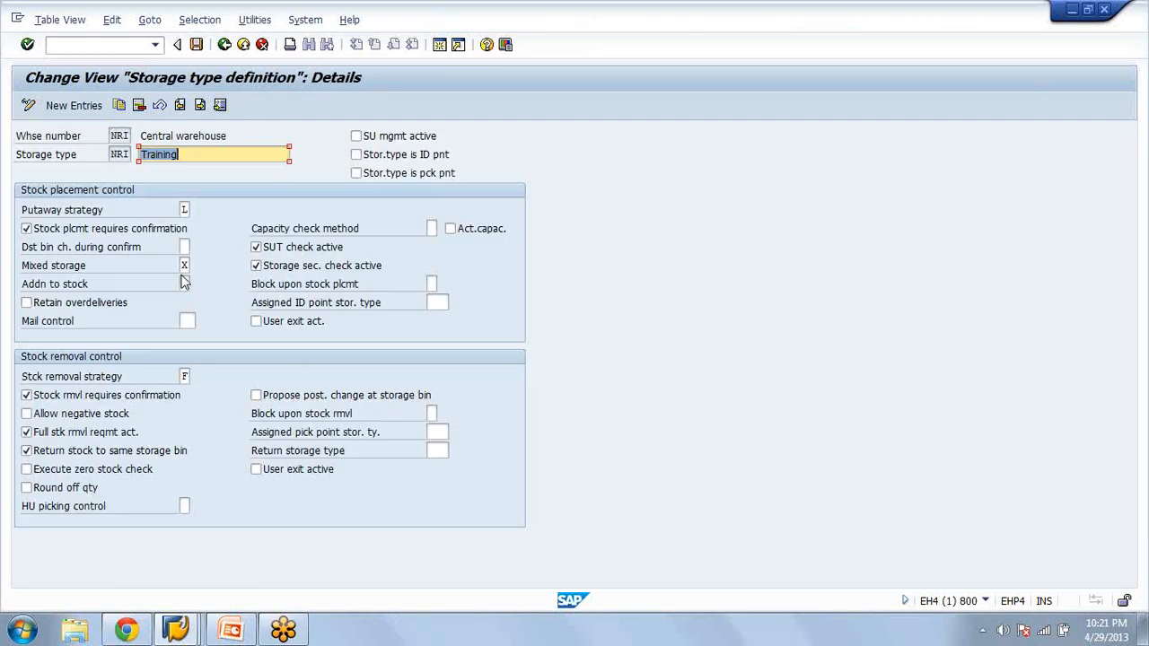
Set the putaway strategy to I, Addition to existing stock, and try to save the storage type
click(185, 210)
click(198, 211)
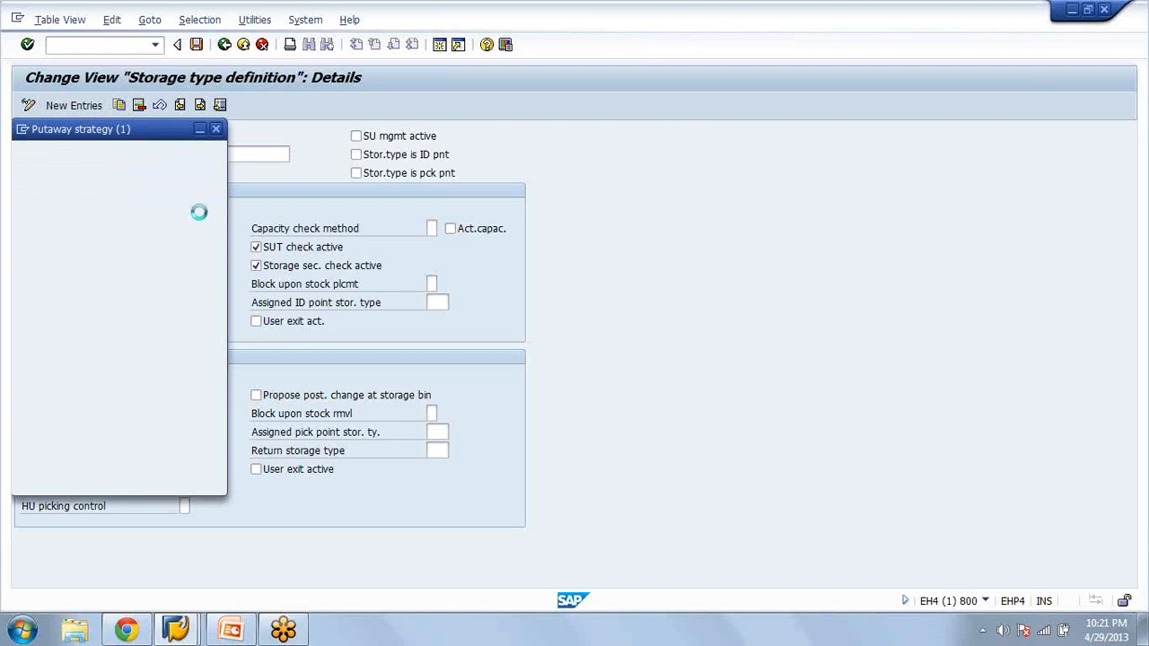
click(203, 285)
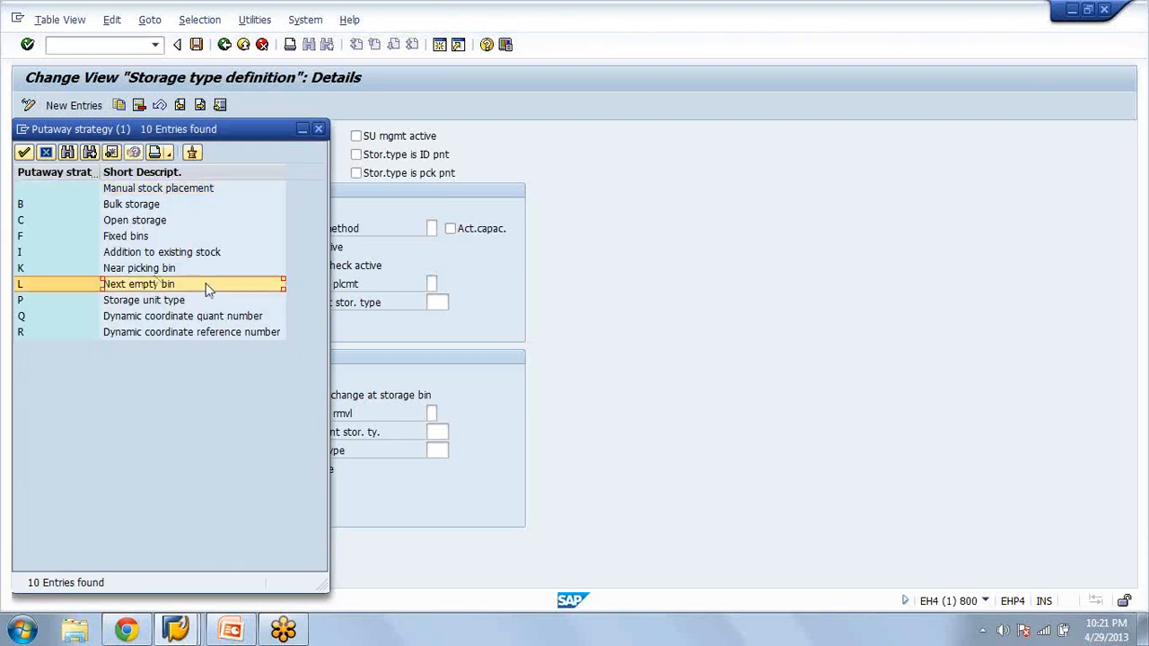
click(169, 254)
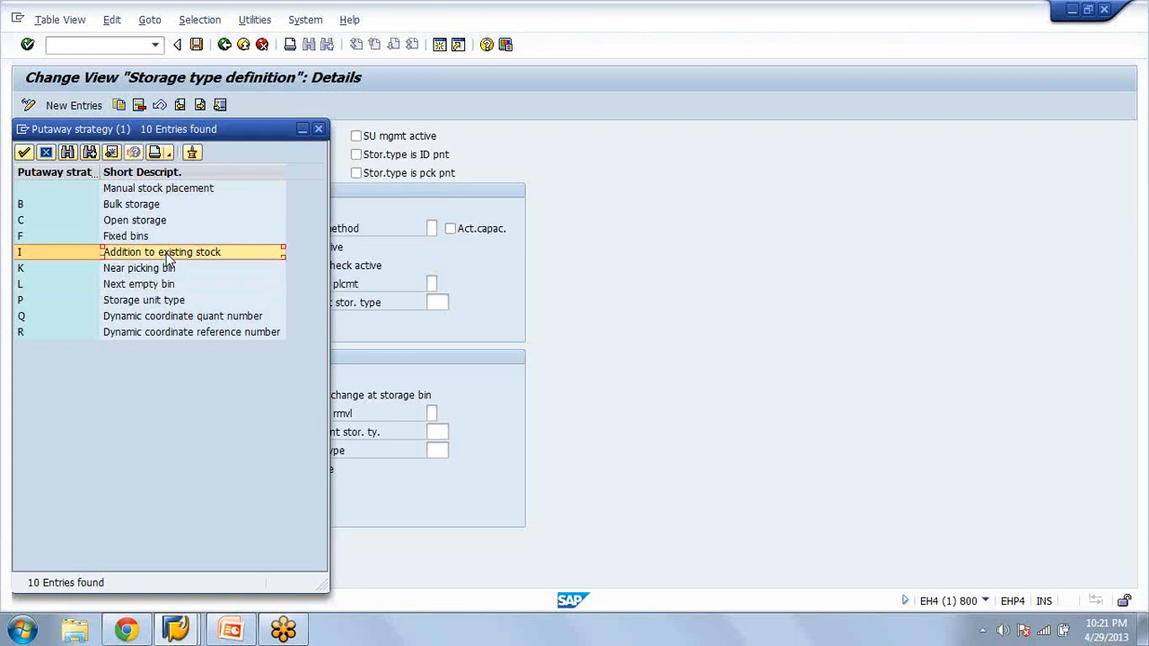
double_click(166, 253)
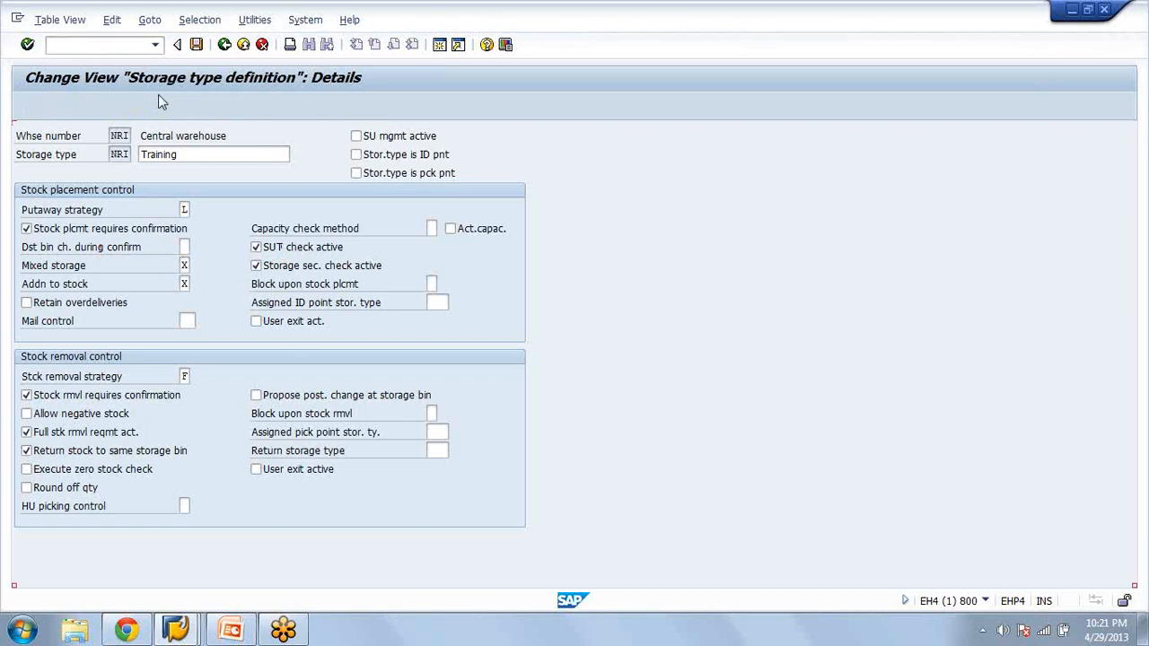
click(195, 45)
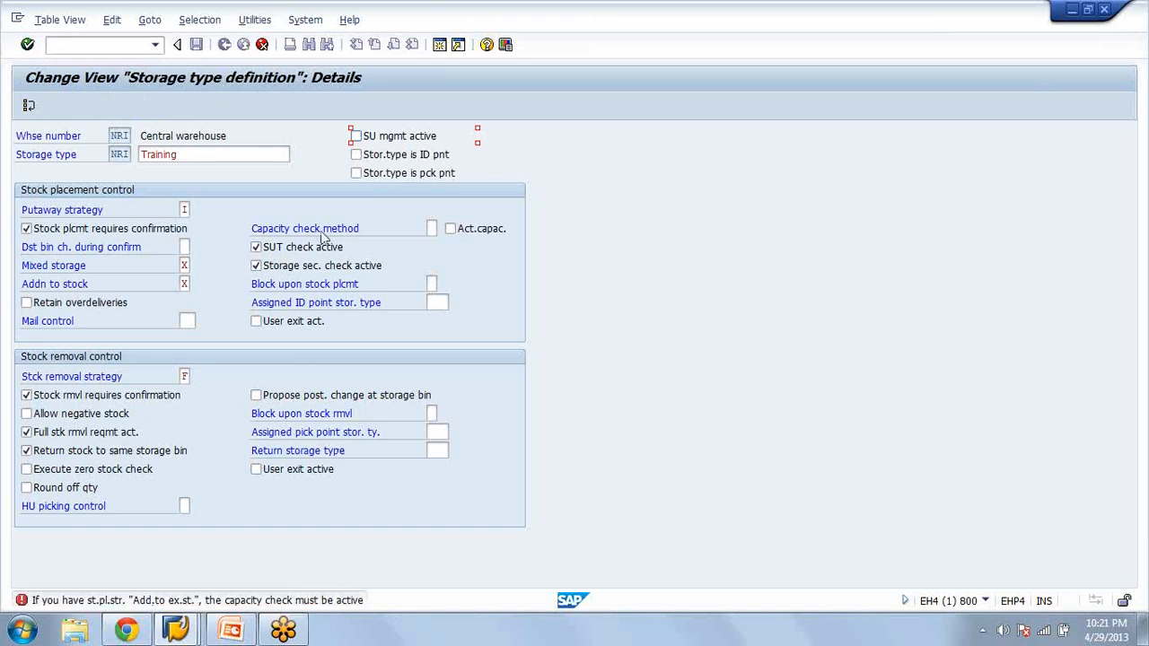
Set the capacity check method to 1, Check according to maximum weight, and activate Act.capac
click(431, 229)
click(444, 232)
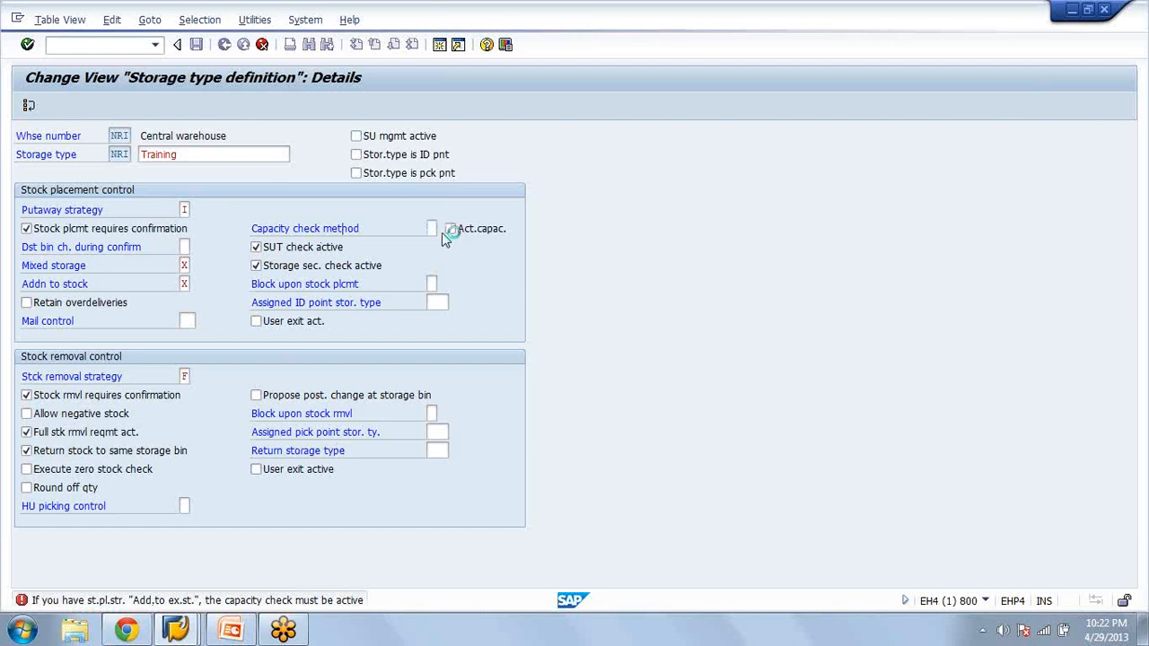
key(F4)
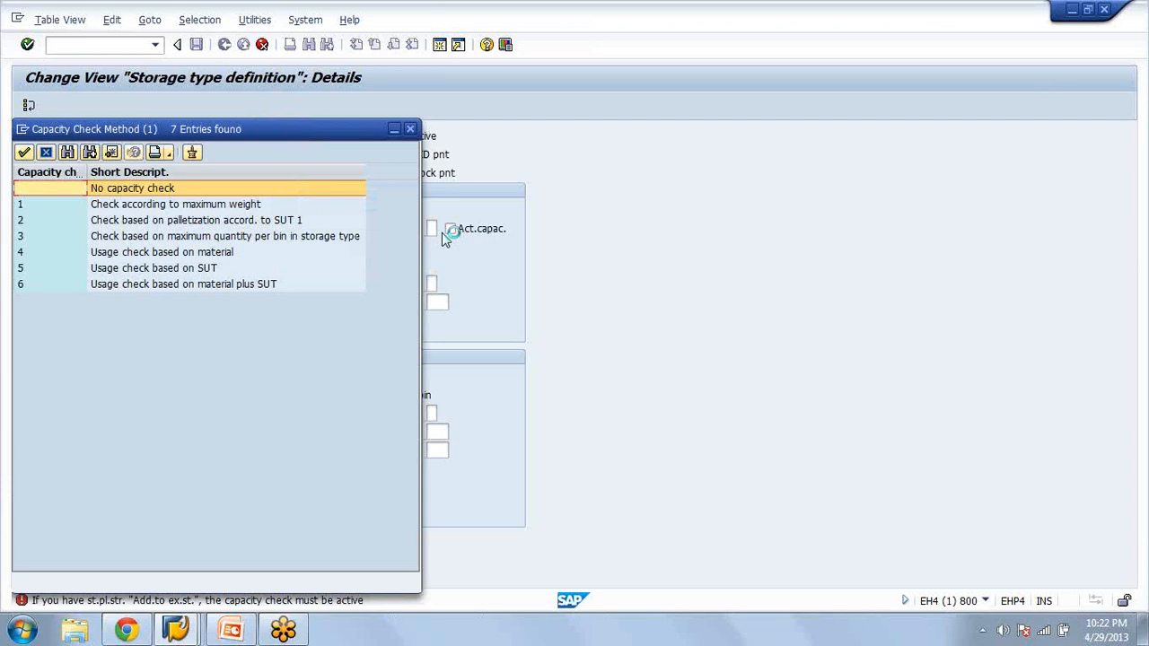
click(128, 204)
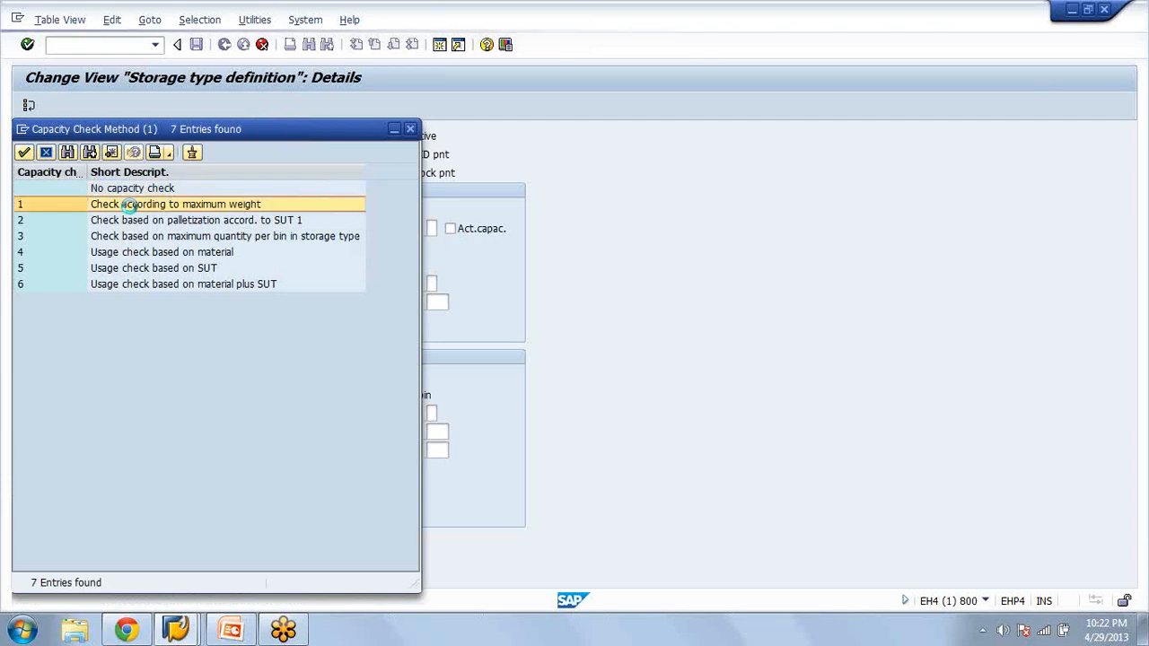
double_click(129, 204)
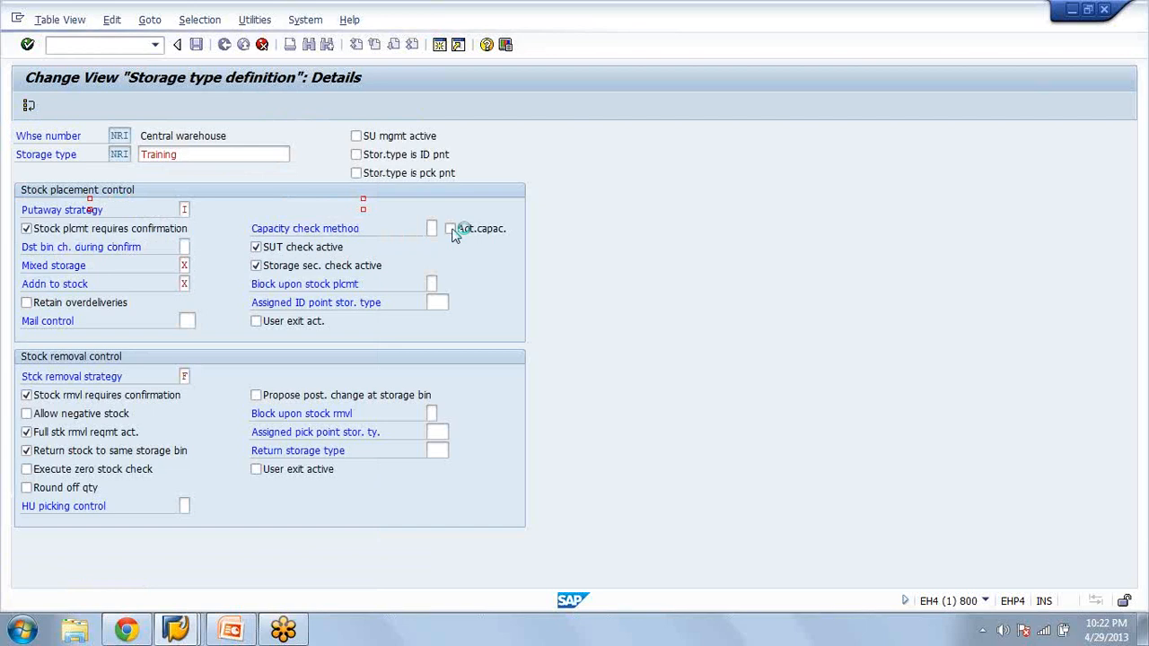
click(451, 230)
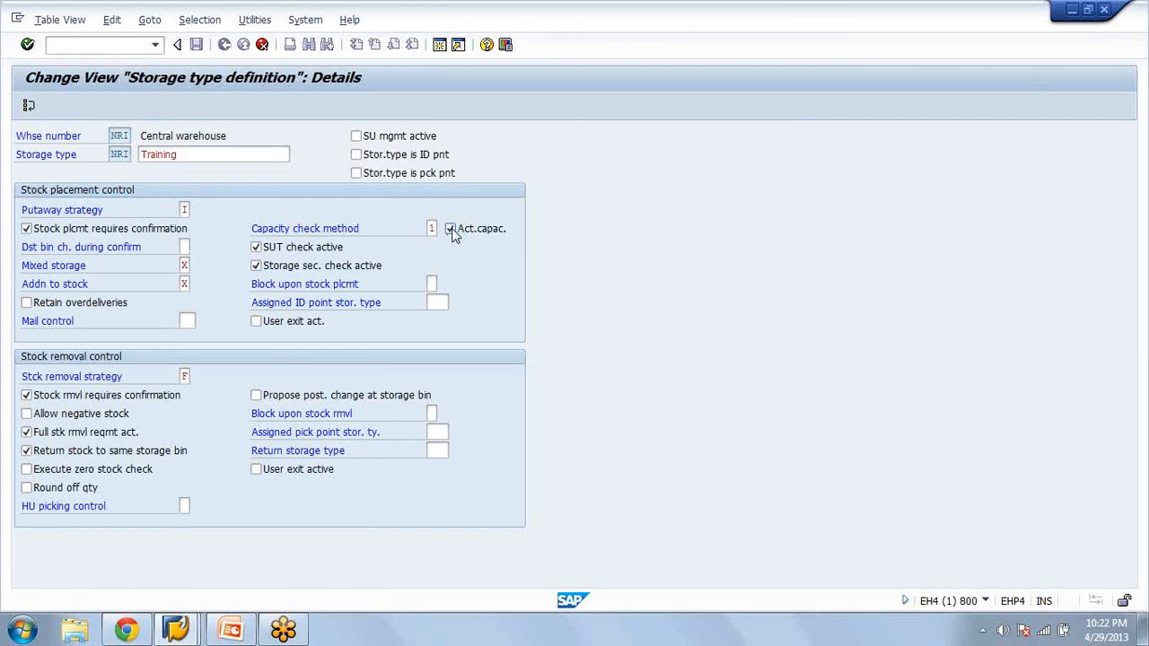
Save the storage type under the proposed customizing request and return to the storage type overview
key(F1)
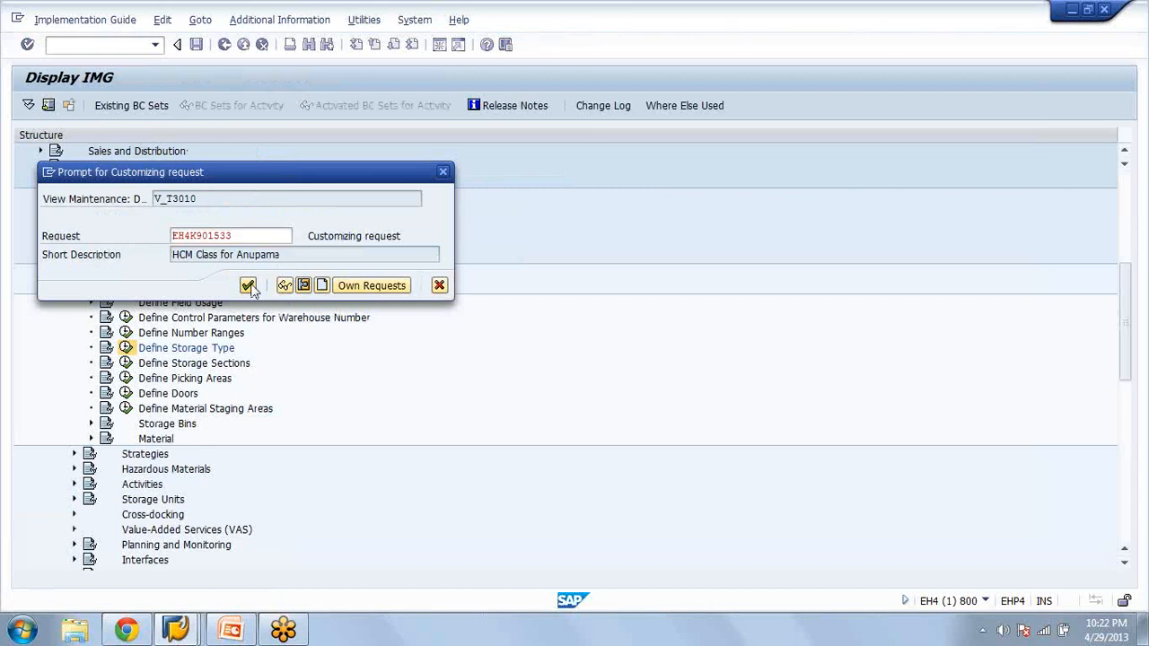
click(248, 286)
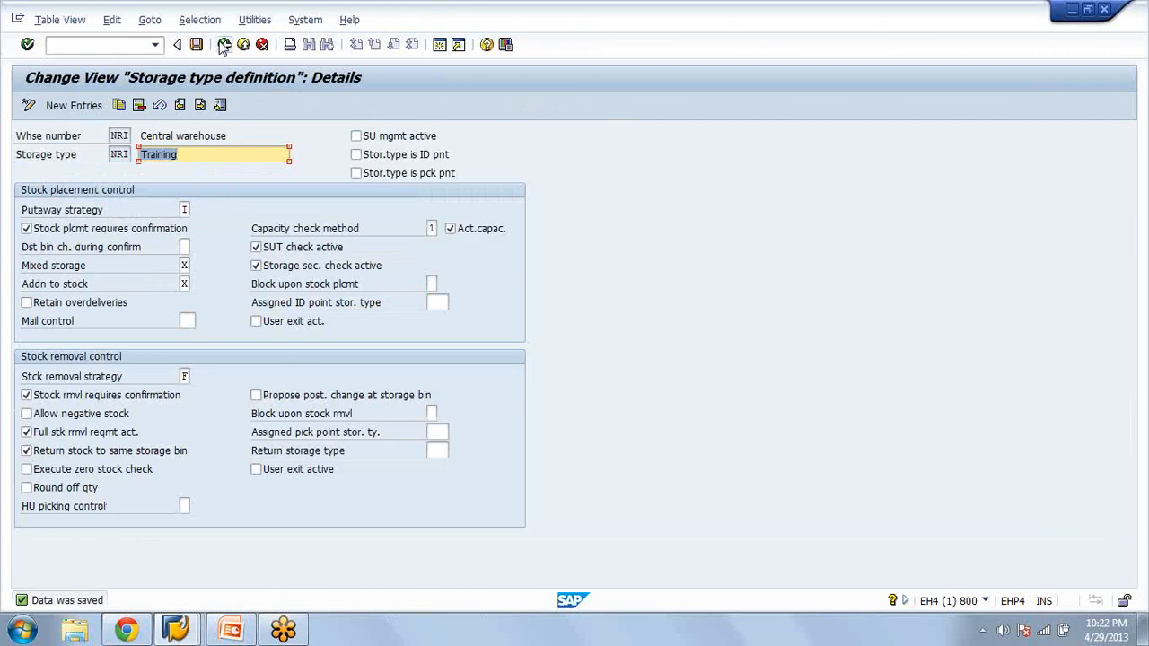
click(224, 45)
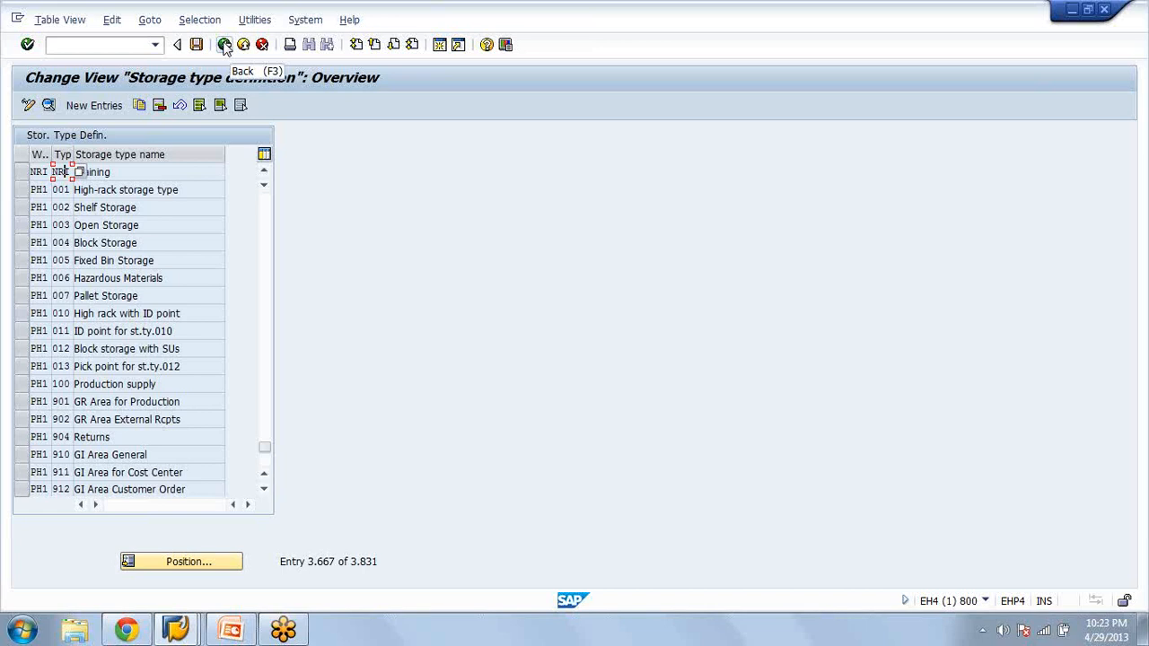
Switch to PowerPoint, close the WM presentation and return to the SAP storage type overview
click(124, 41)
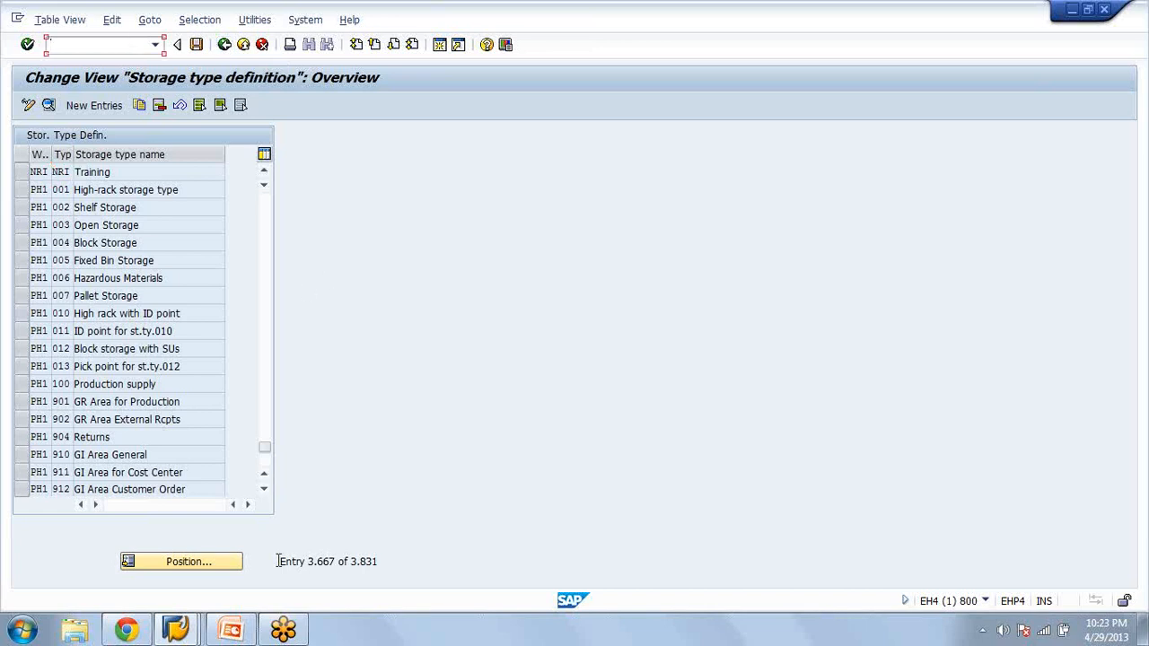
mouse_move(237, 635)
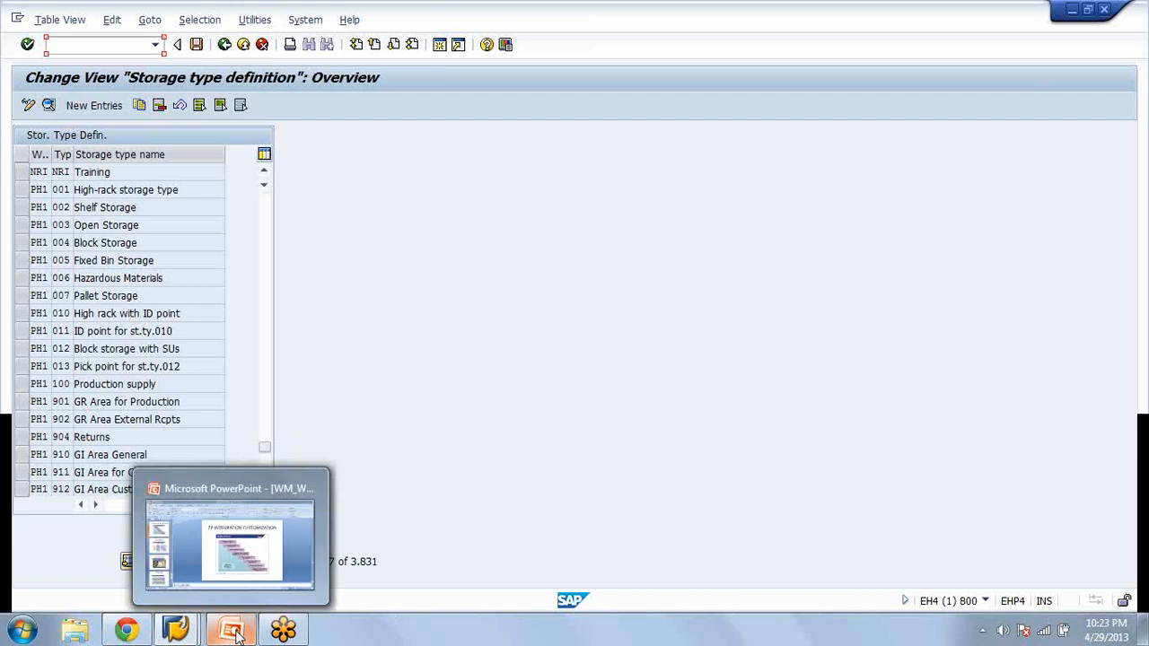
click(235, 633)
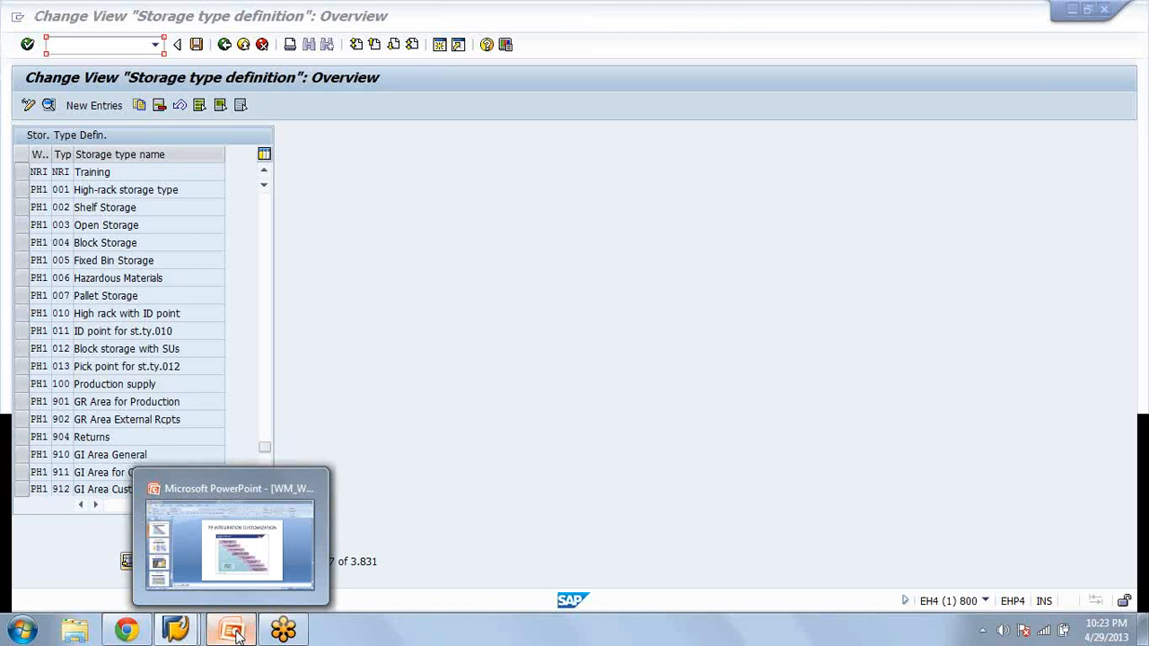
click(235, 632)
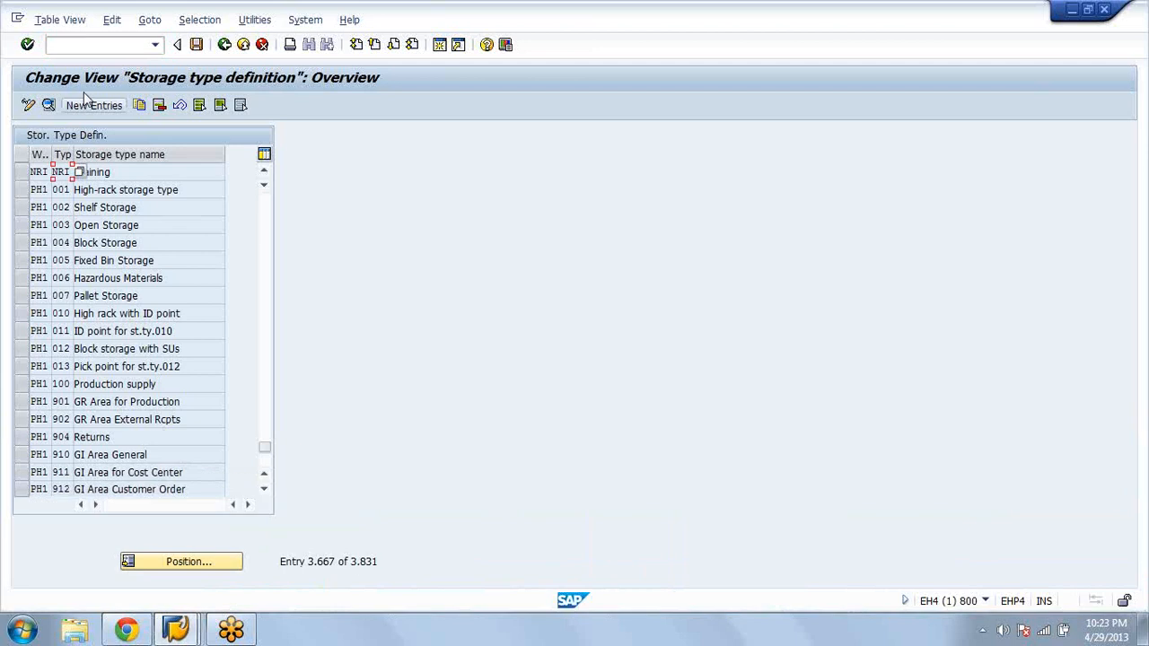
Enter the command /nex to end all SAP sessions
click(101, 45)
text(/nex)
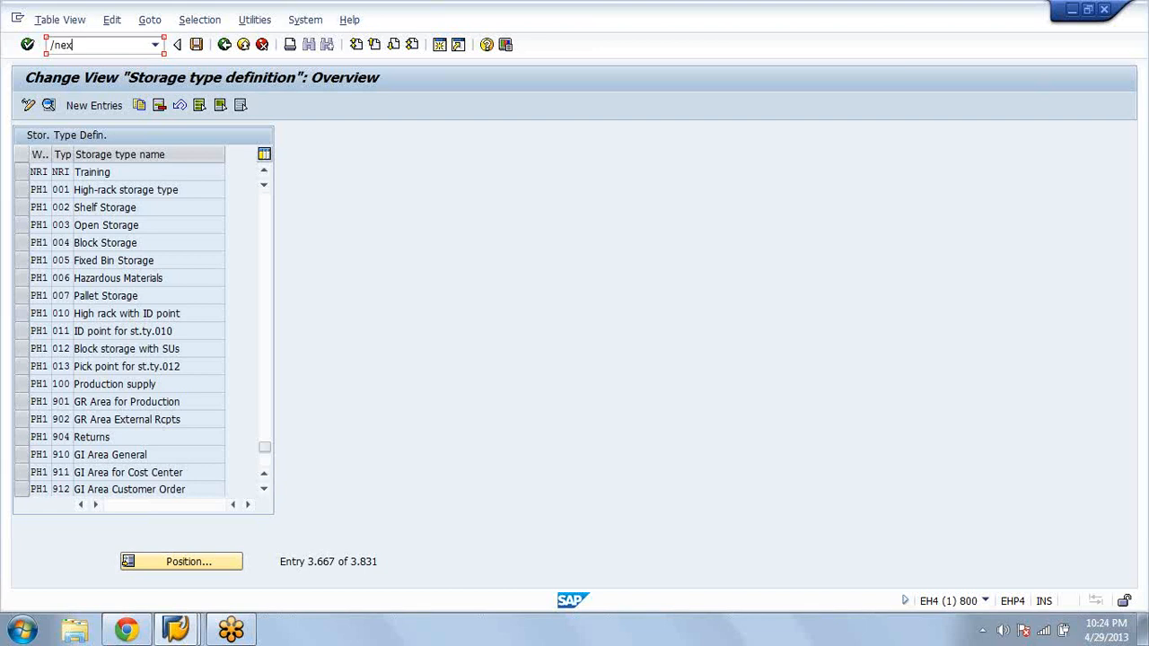